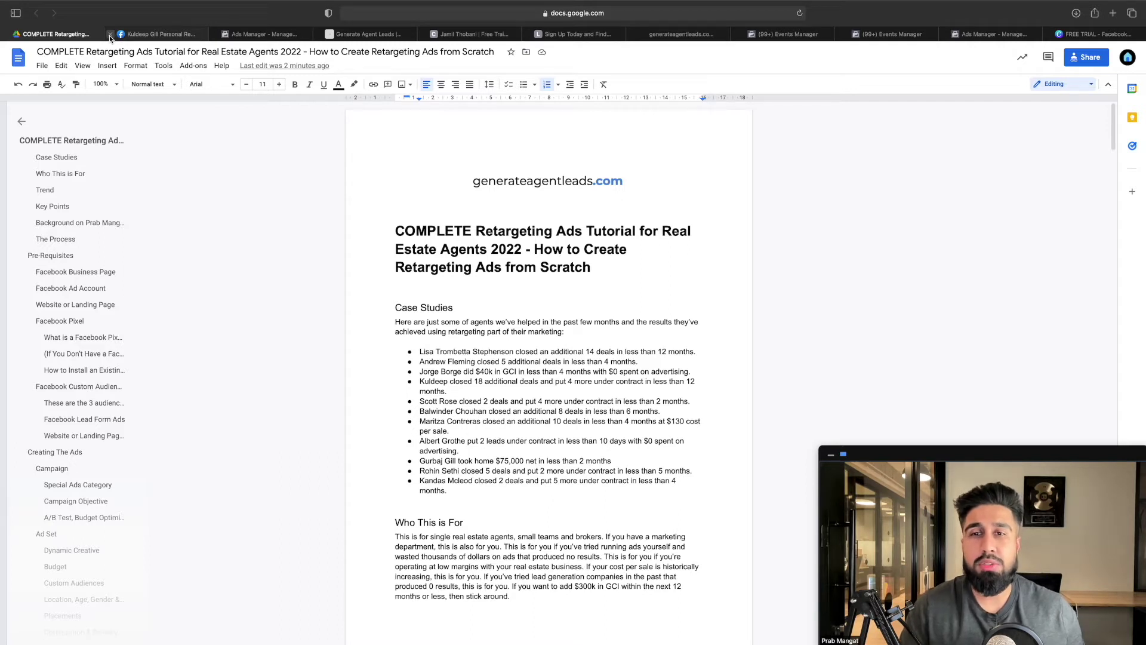
Scroll down through the retargeting ads tutorial document
scroll(558, 244, "down", 1)
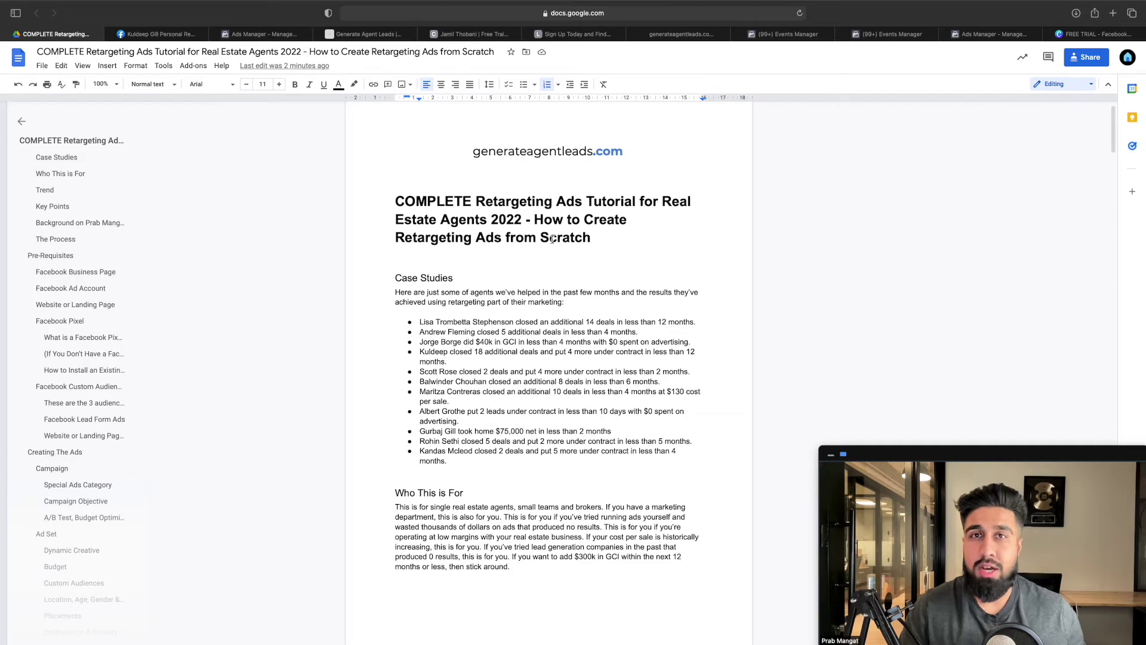
scroll(552, 239, "down", 1)
scroll(552, 239, "down", 1)
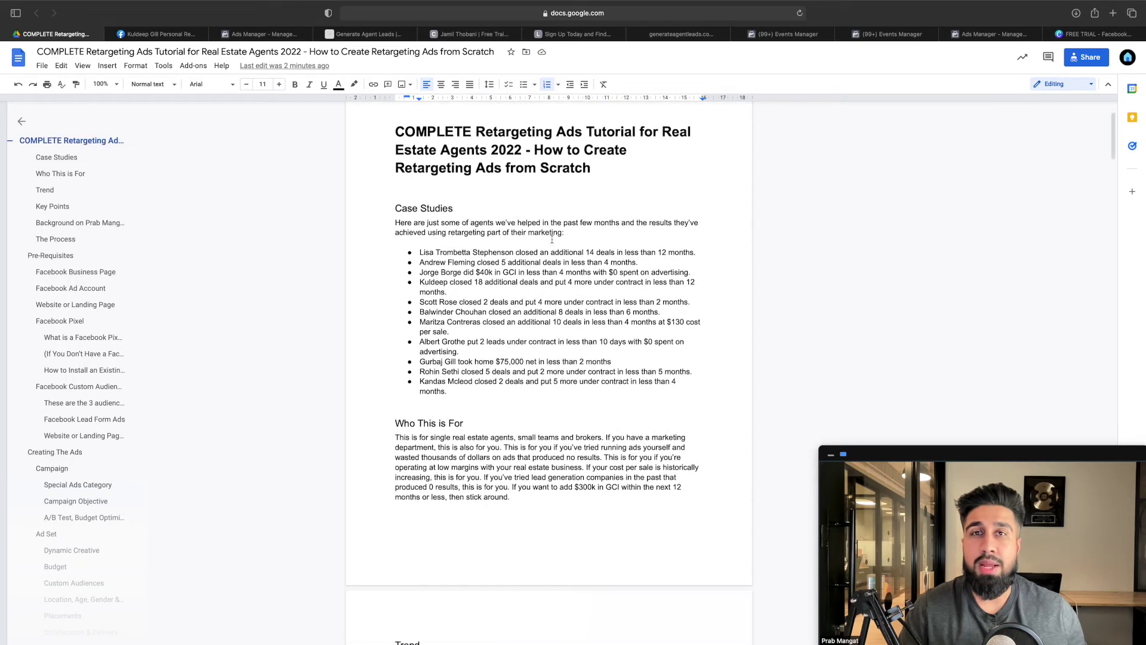
scroll(551, 239, "down", 1)
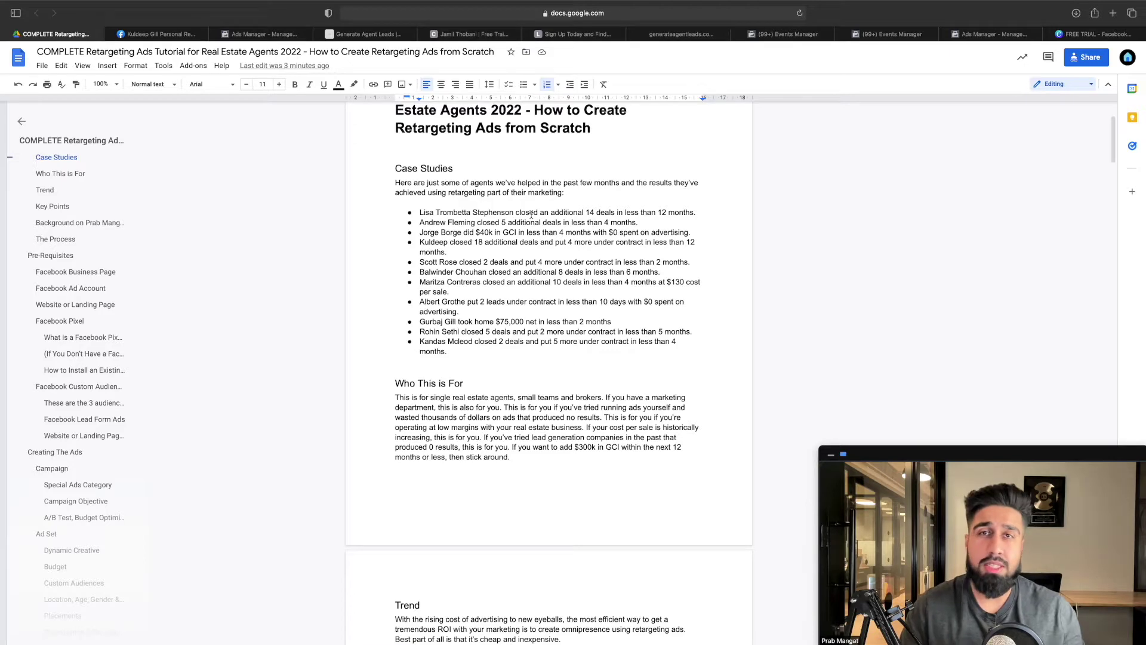
scroll(532, 214, "down", 5)
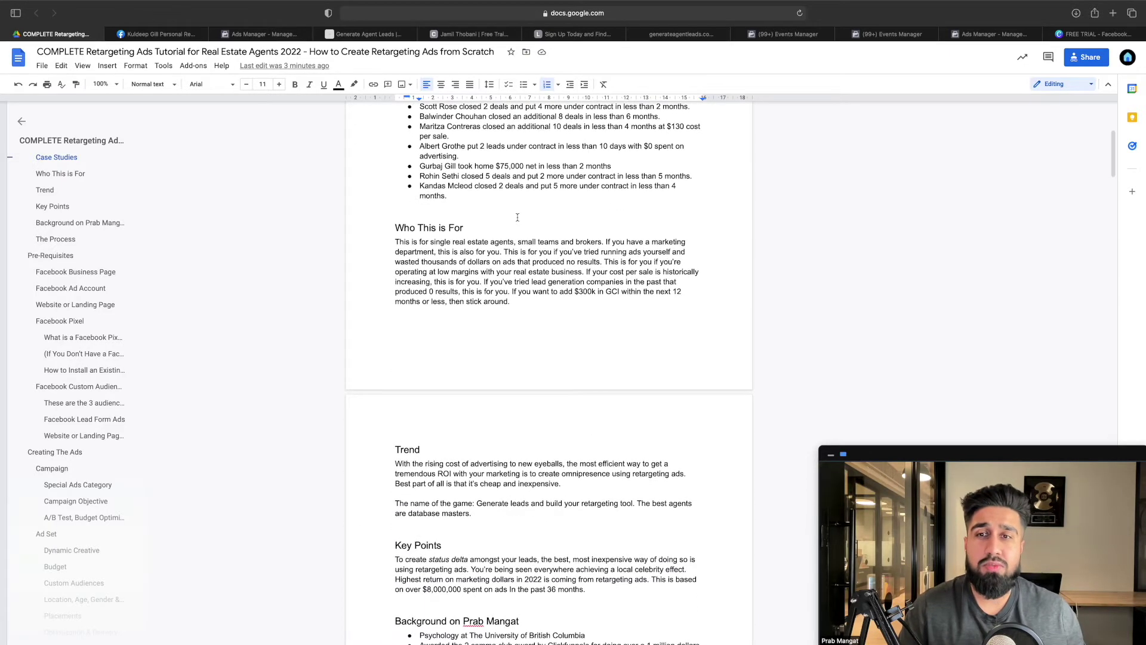
scroll(517, 217, "down", 1)
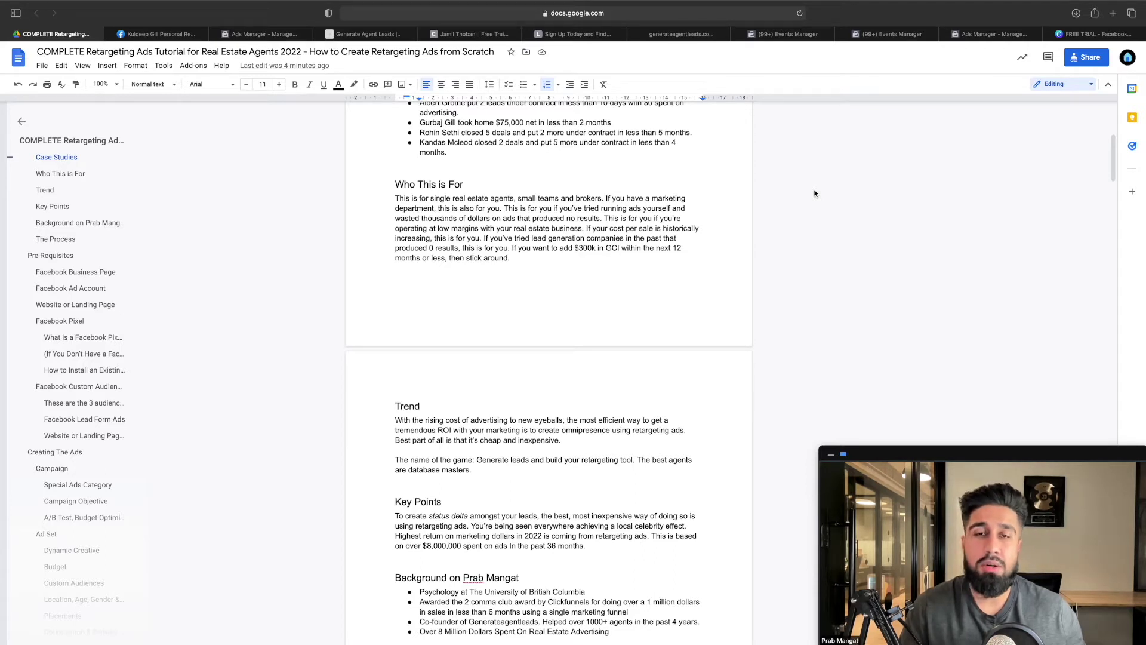
scroll(528, 191, "down", 2)
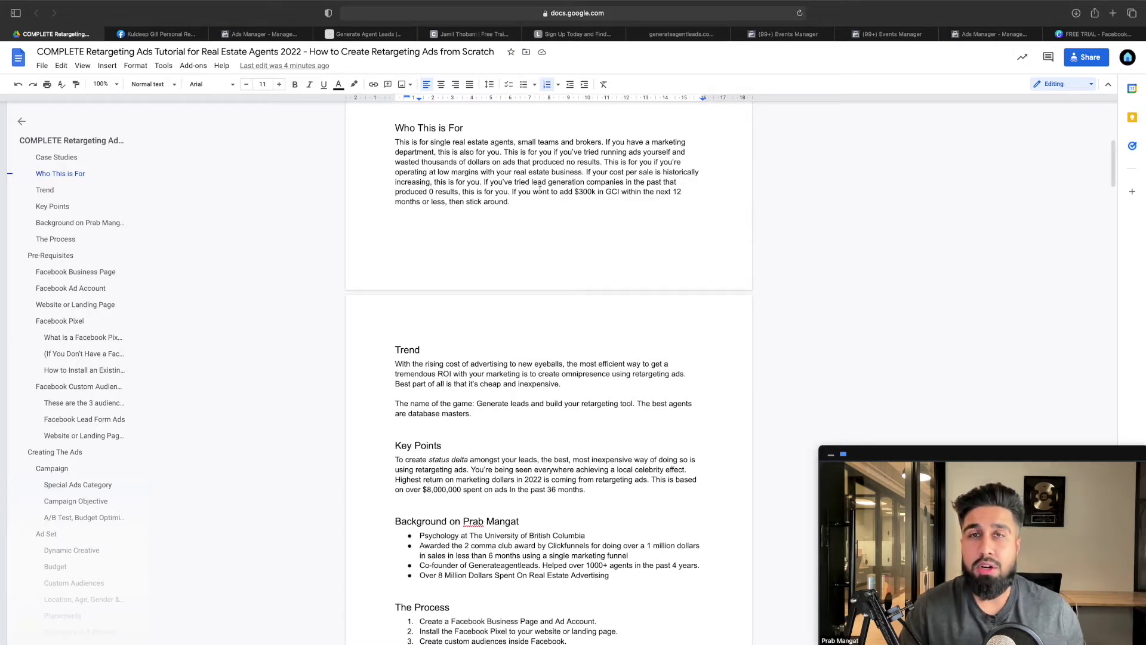
scroll(540, 190, "down", 5)
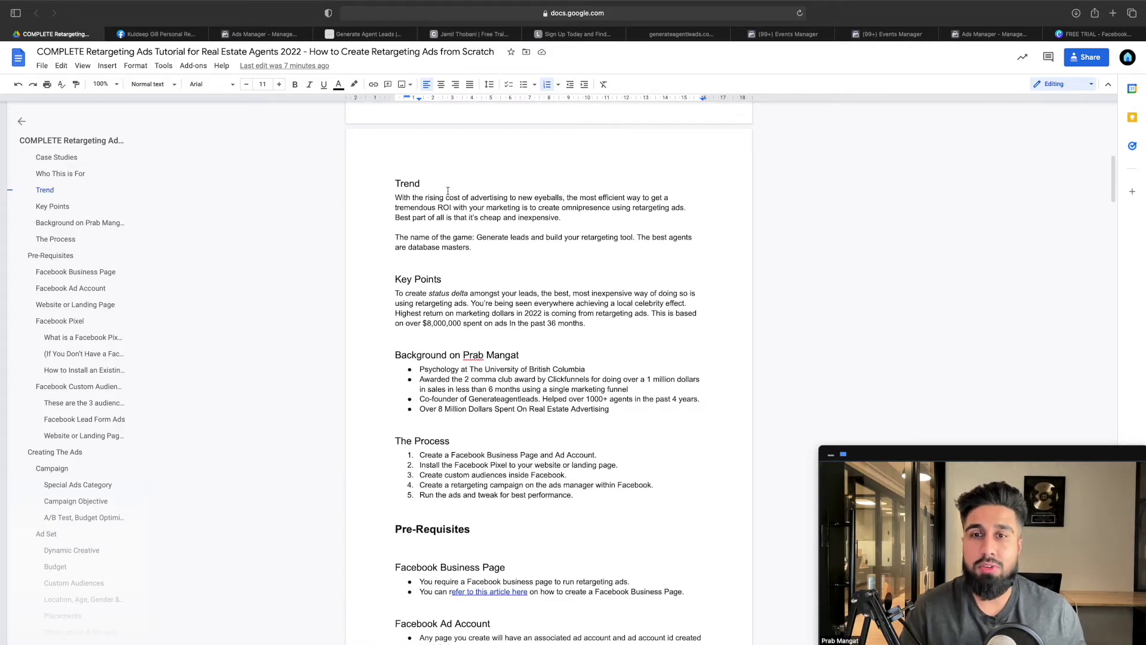
scroll(473, 208, "down", 1)
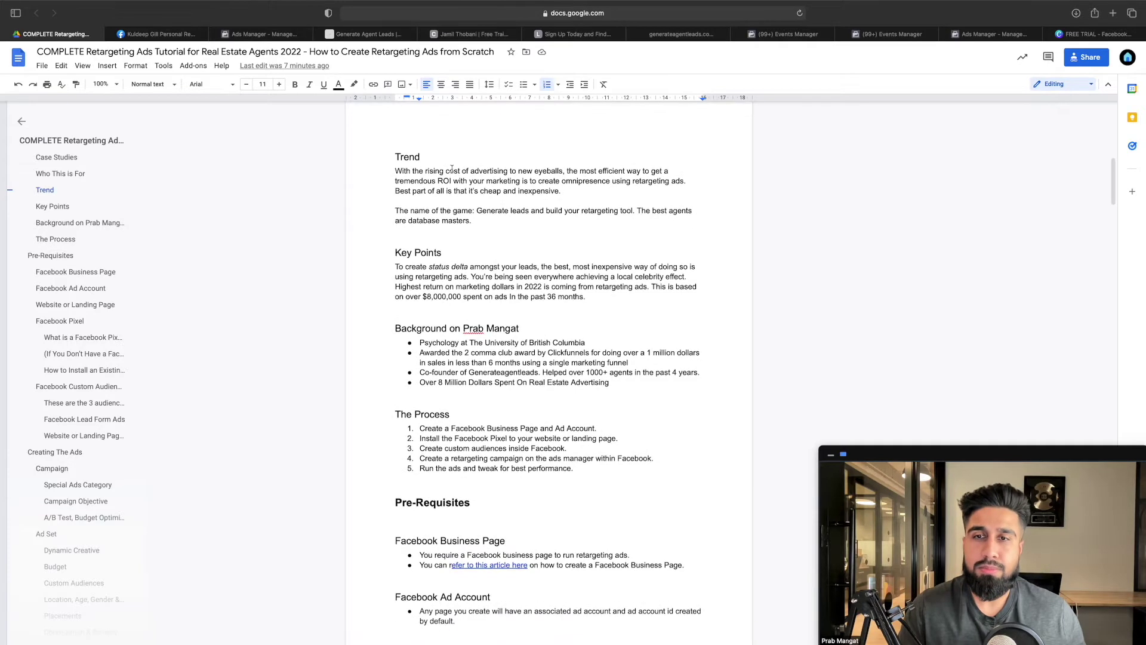
scroll(436, 212, "down", 1)
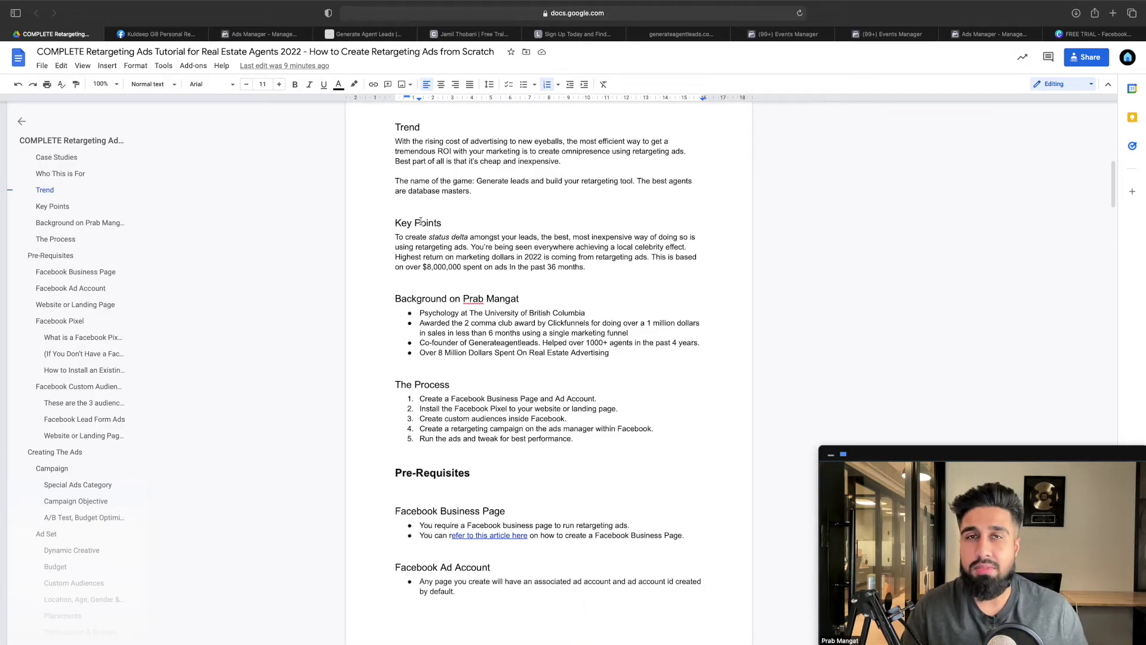
scroll(531, 258, "down", 2)
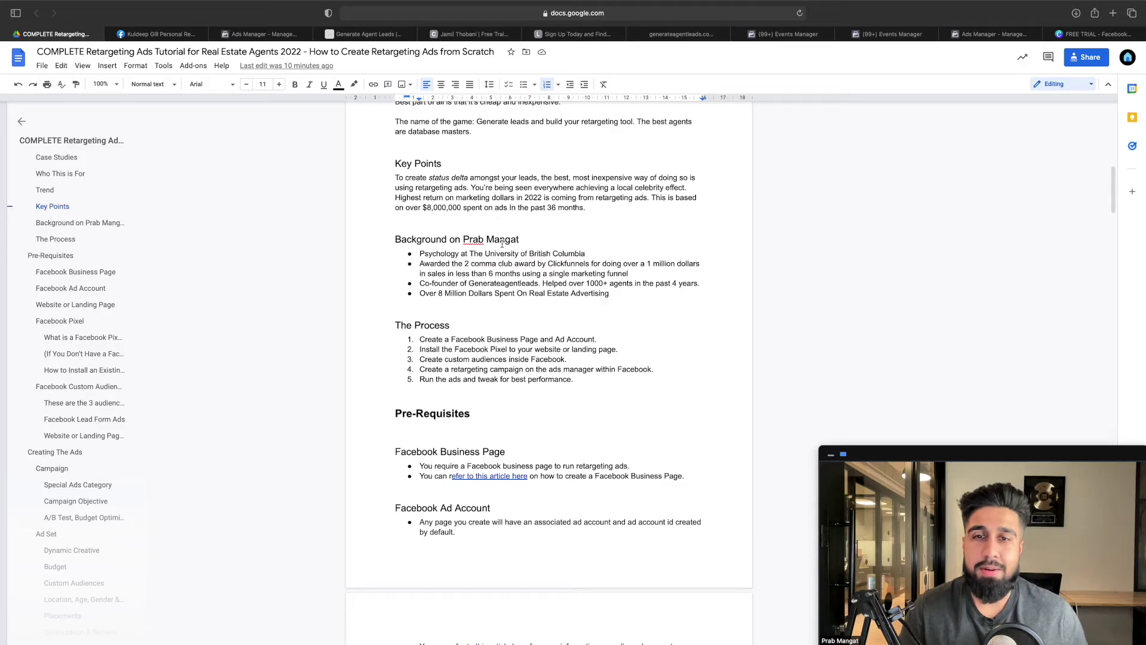
scroll(502, 242, "down", 5)
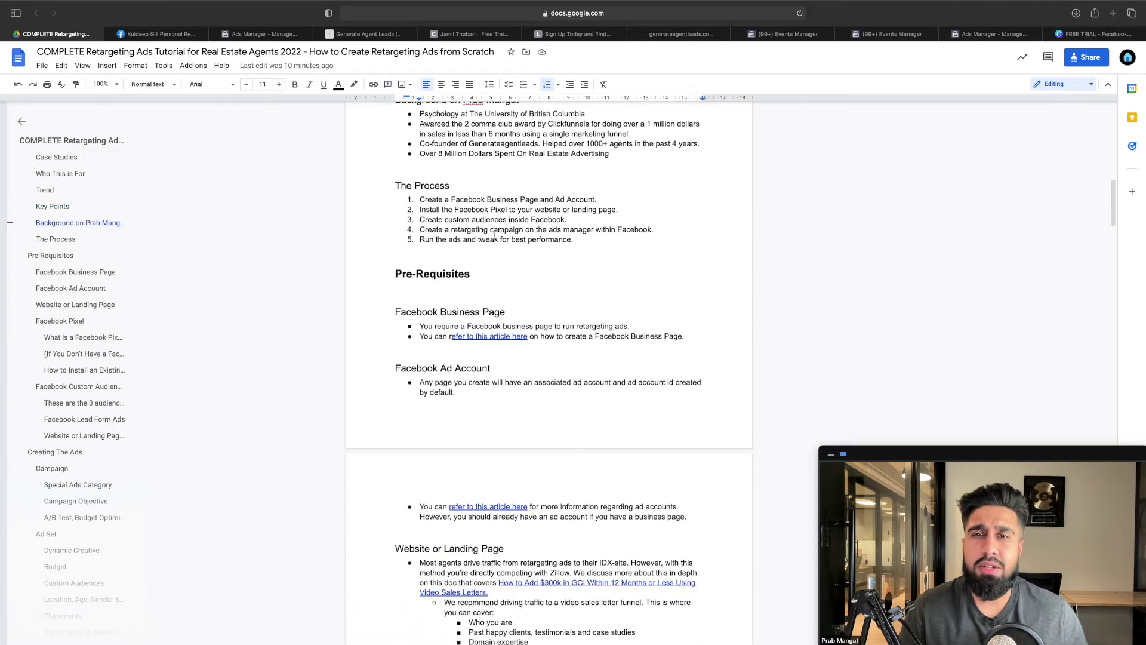
scroll(495, 237, "down", 2)
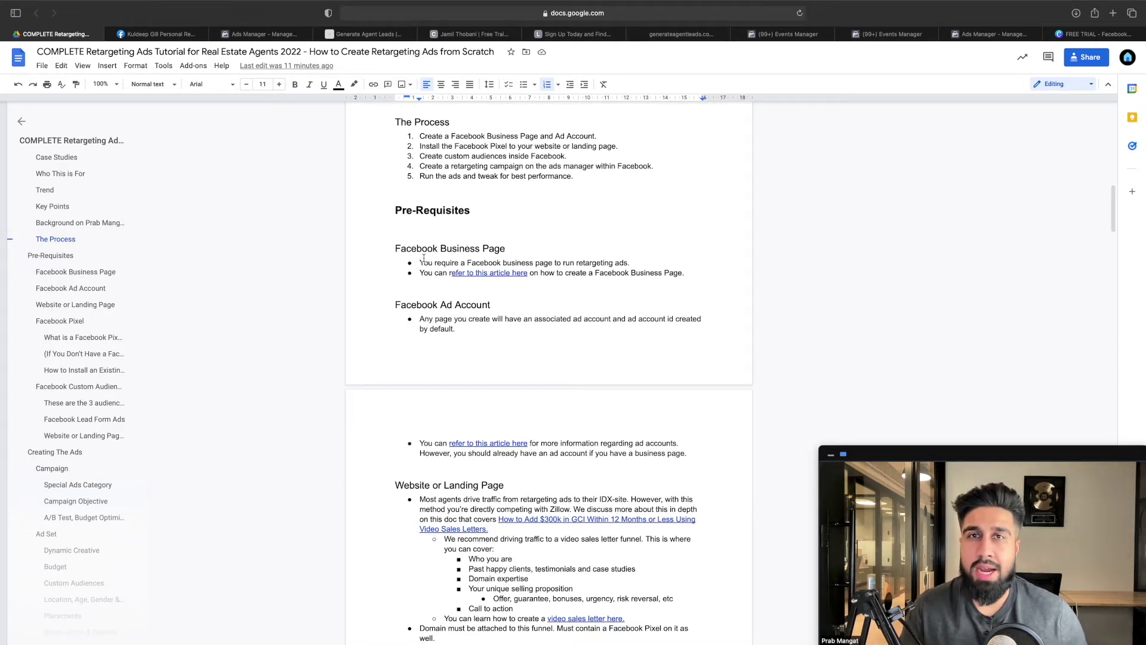
Read the linked help article on creating a Facebook Page, then close it
left_click(487, 275)
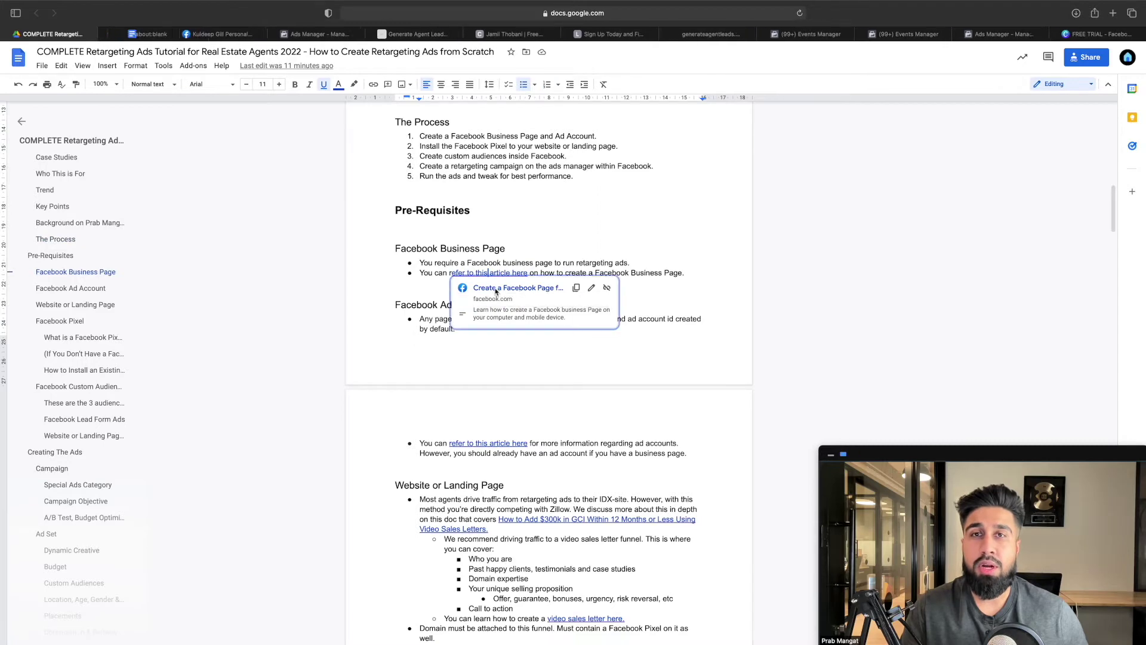
left_click(496, 288)
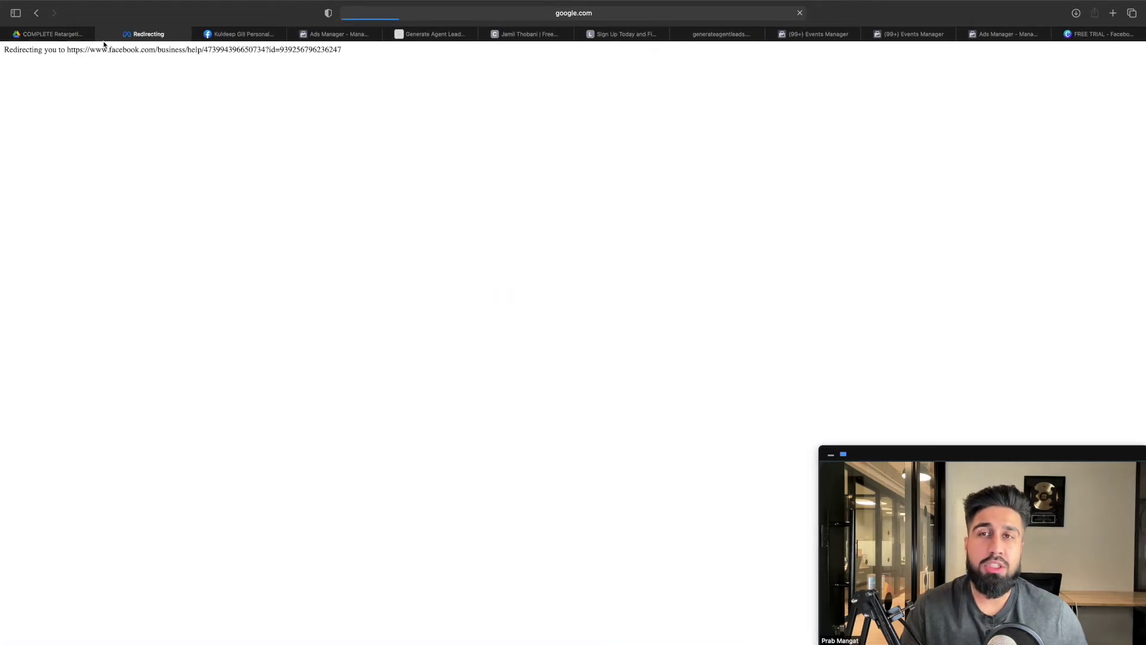
scroll(394, 137, "down", 4)
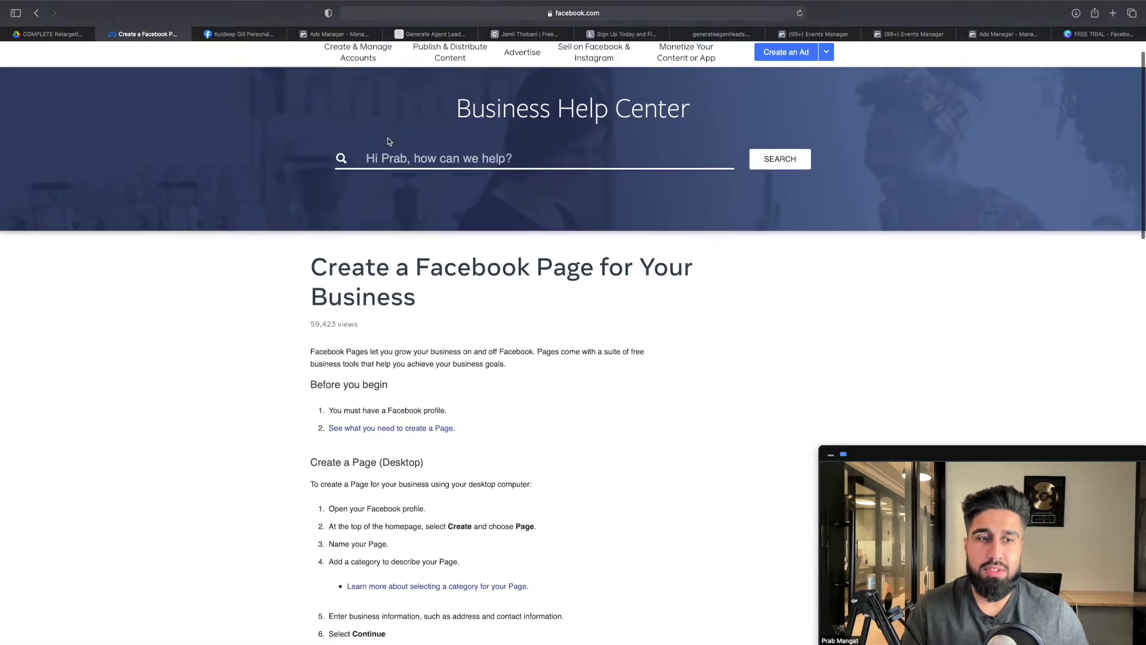
scroll(395, 146, "down", 2)
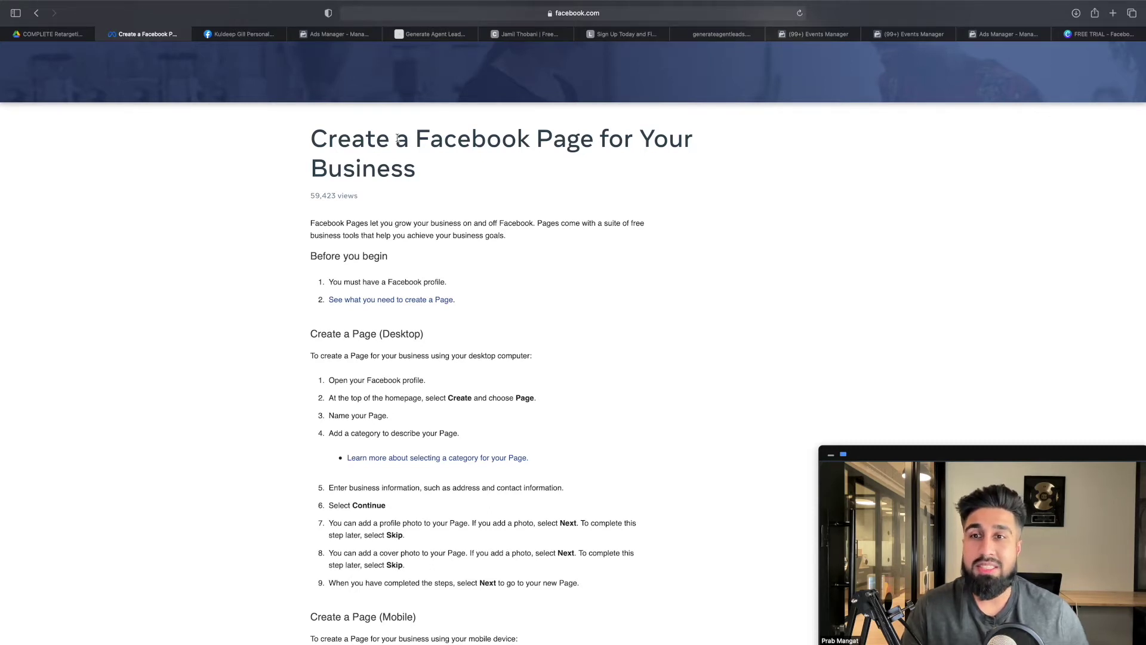
scroll(511, 221, "down", 3)
scroll(512, 222, "down", 15)
scroll(409, 225, "up", 20)
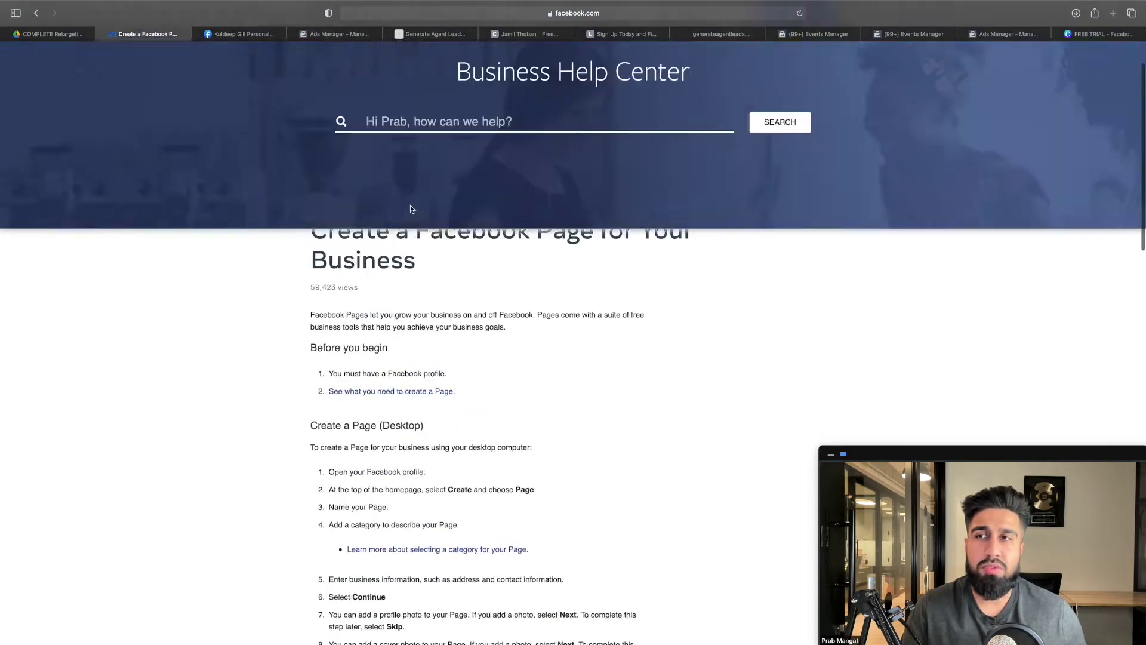
scroll(411, 209, "up", 3)
left_click(102, 34)
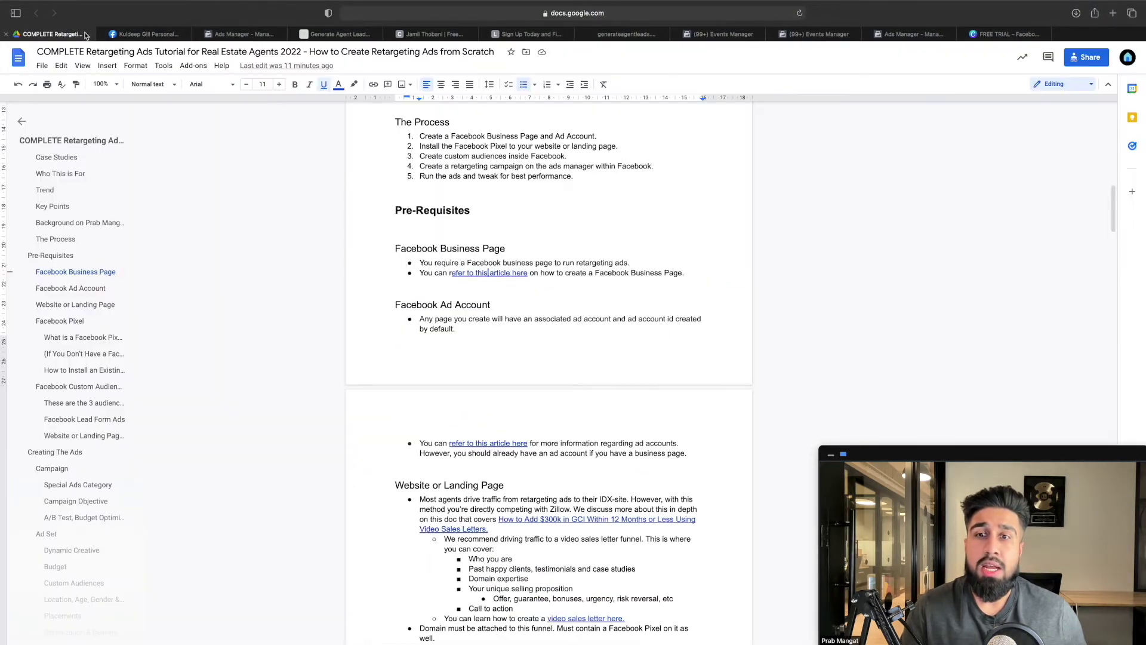
Browse the example real estate Facebook business page, then highlight the Facebook Ad Account heading
left_click(178, 36)
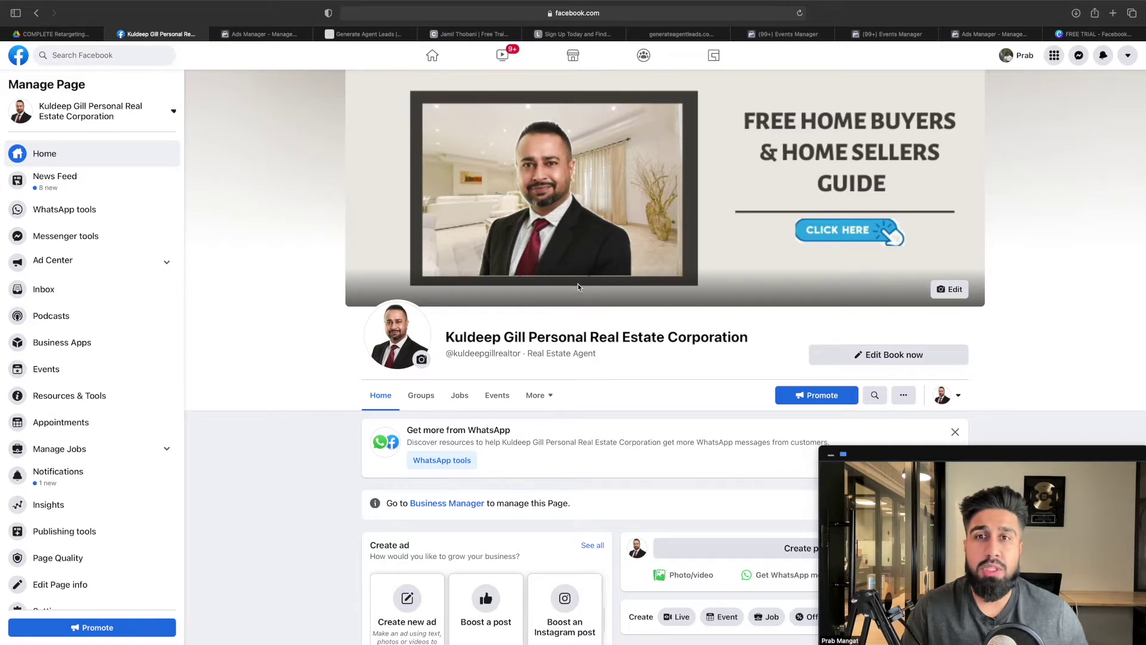
scroll(577, 287, "down", 15)
scroll(589, 296, "down", 10)
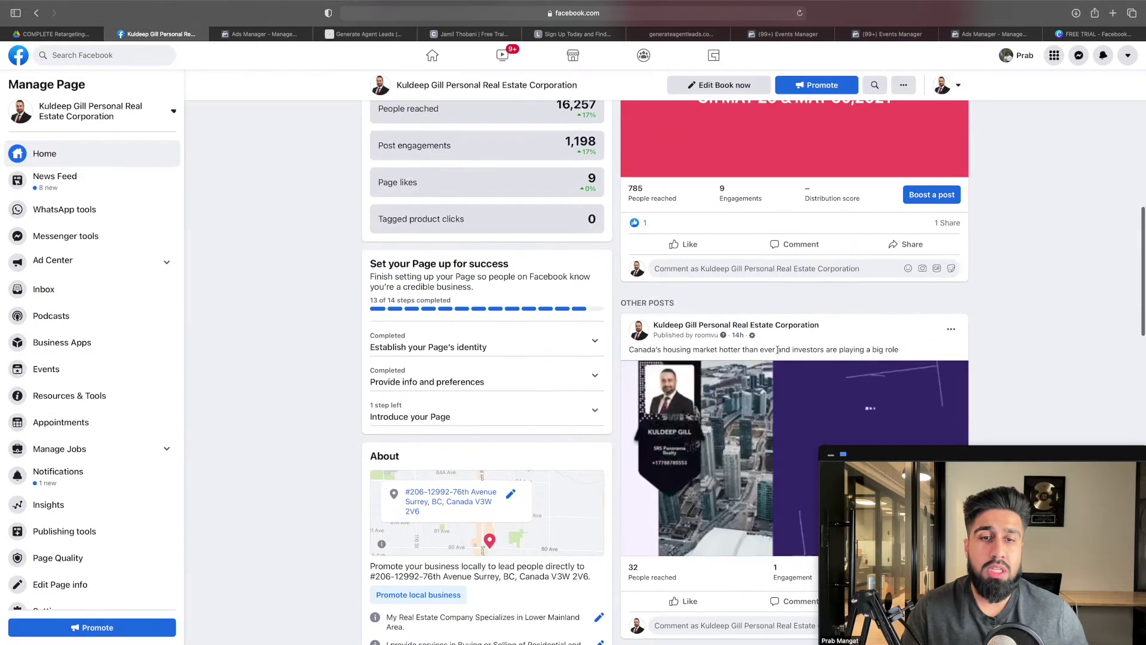
scroll(710, 334, "down", 4)
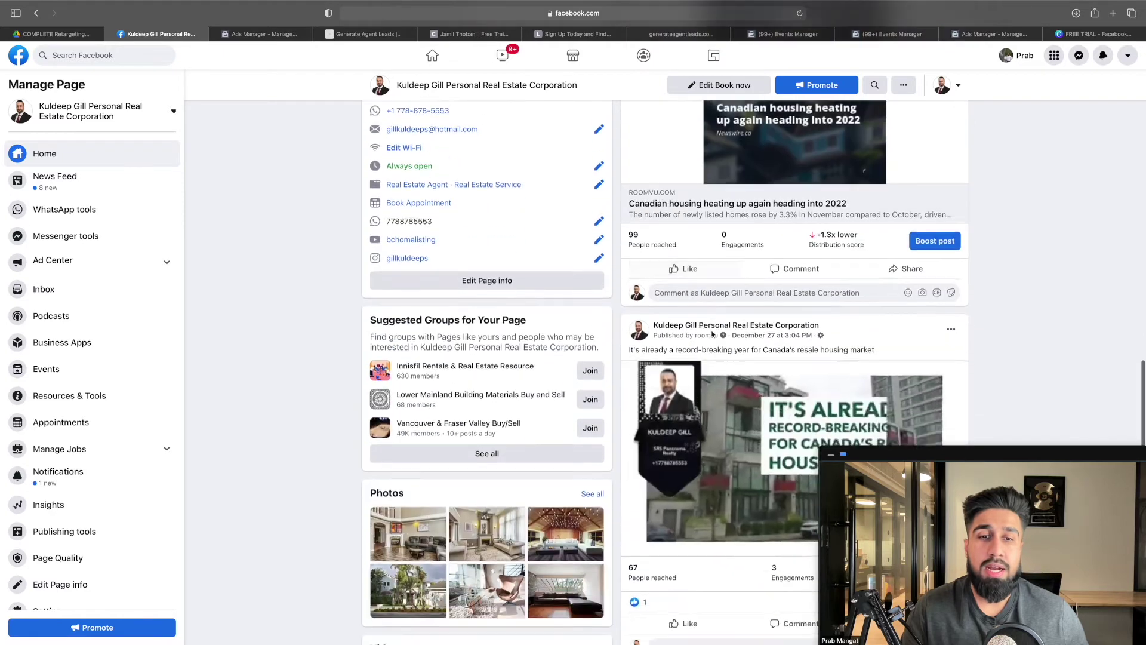
left_click(53, 34)
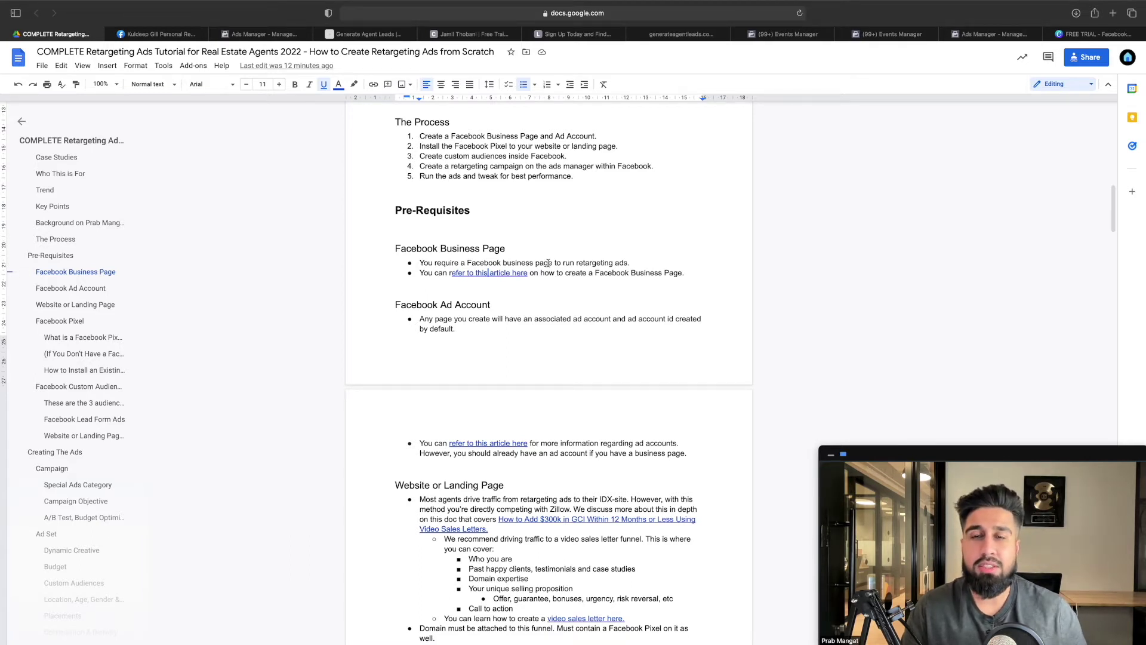
left_click_drag(395, 305, 493, 311)
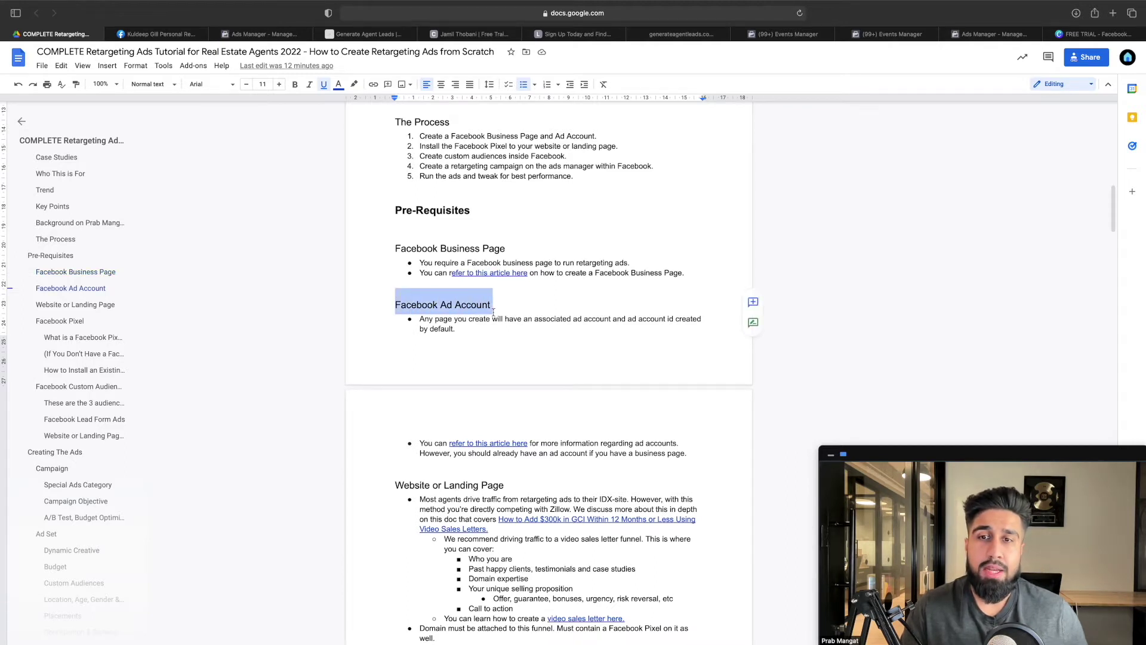
left_click(457, 331)
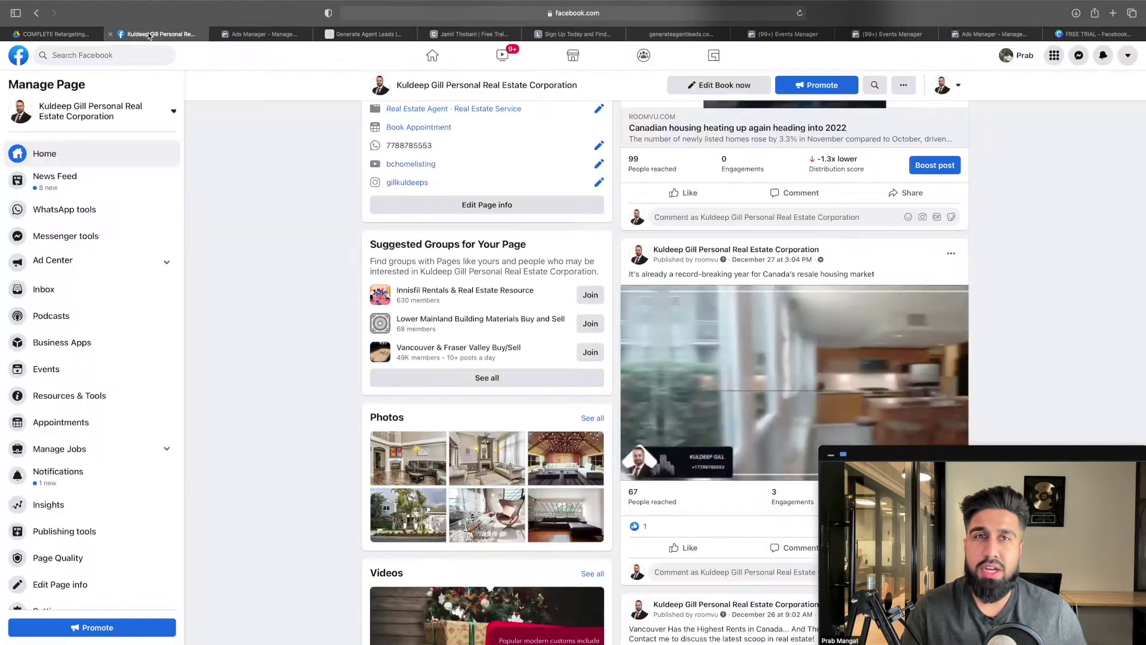
Start a new ad from the agent's Facebook business page, then close the ad campaign page
left_click(153, 34)
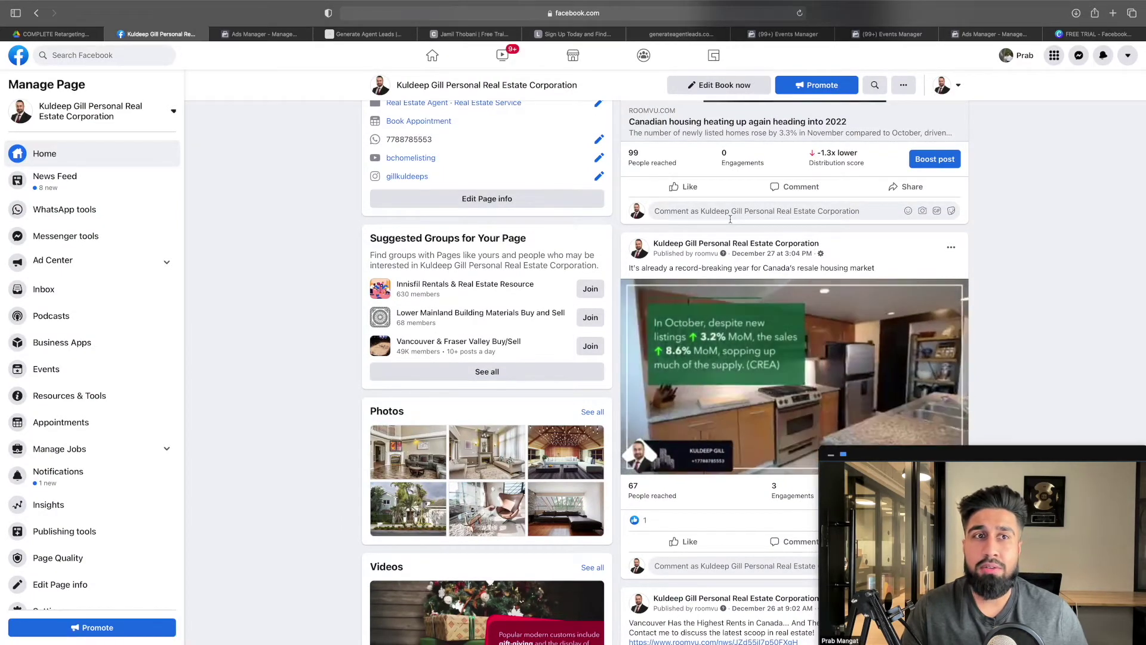
scroll(745, 210, "up", 2)
scroll(744, 211, "up", 15)
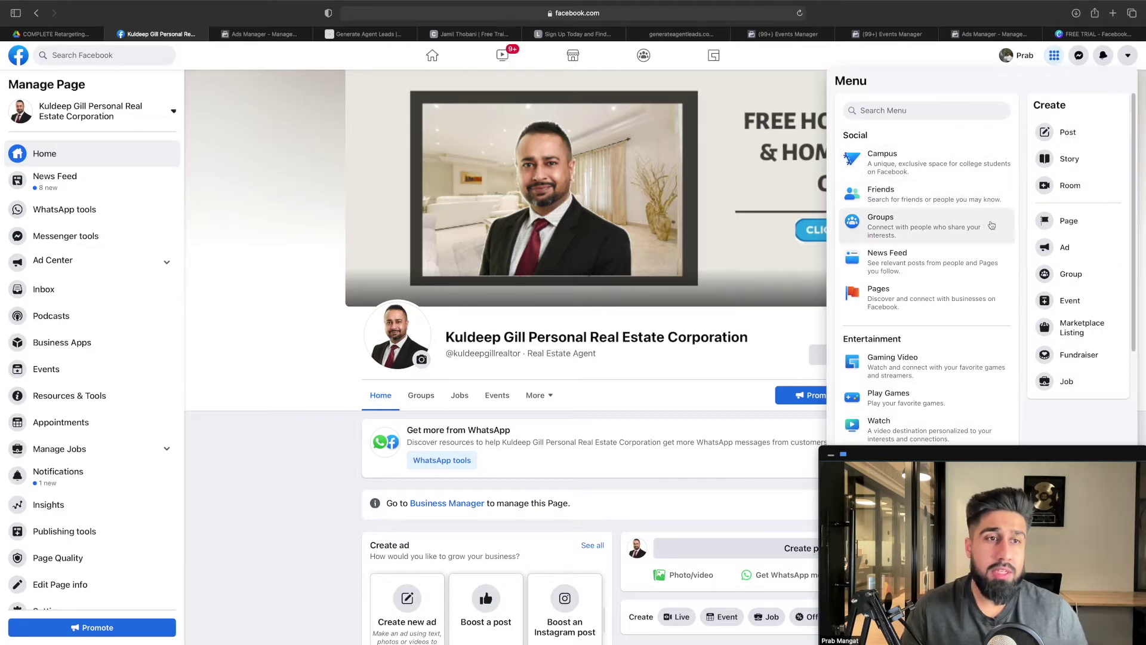
left_click(1064, 247)
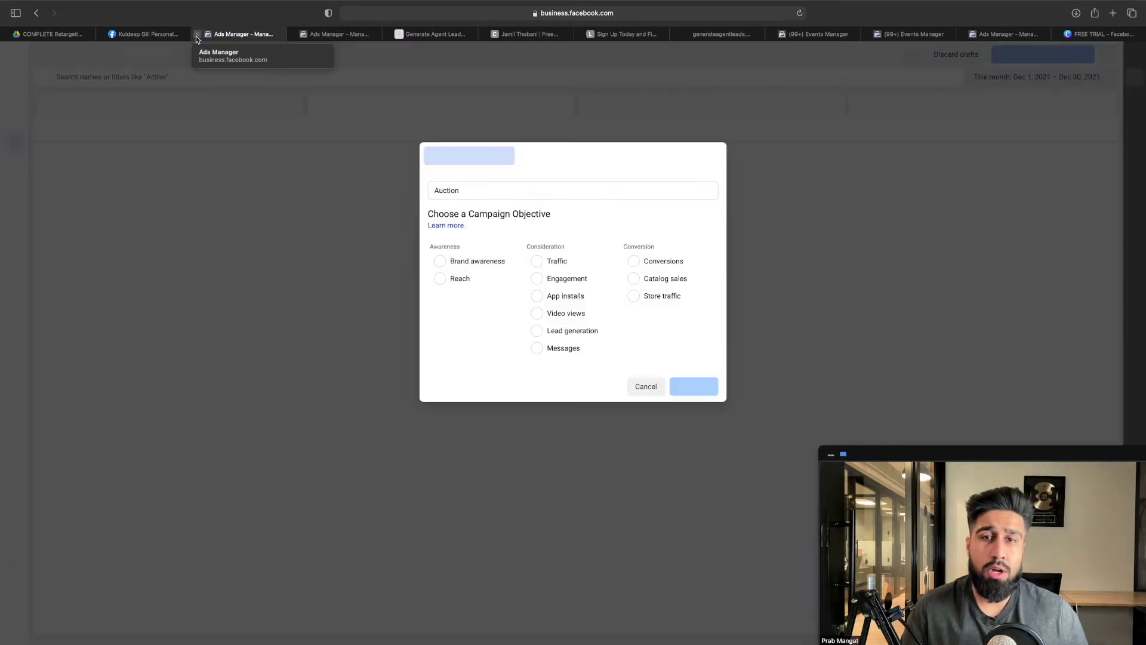
left_click(197, 36)
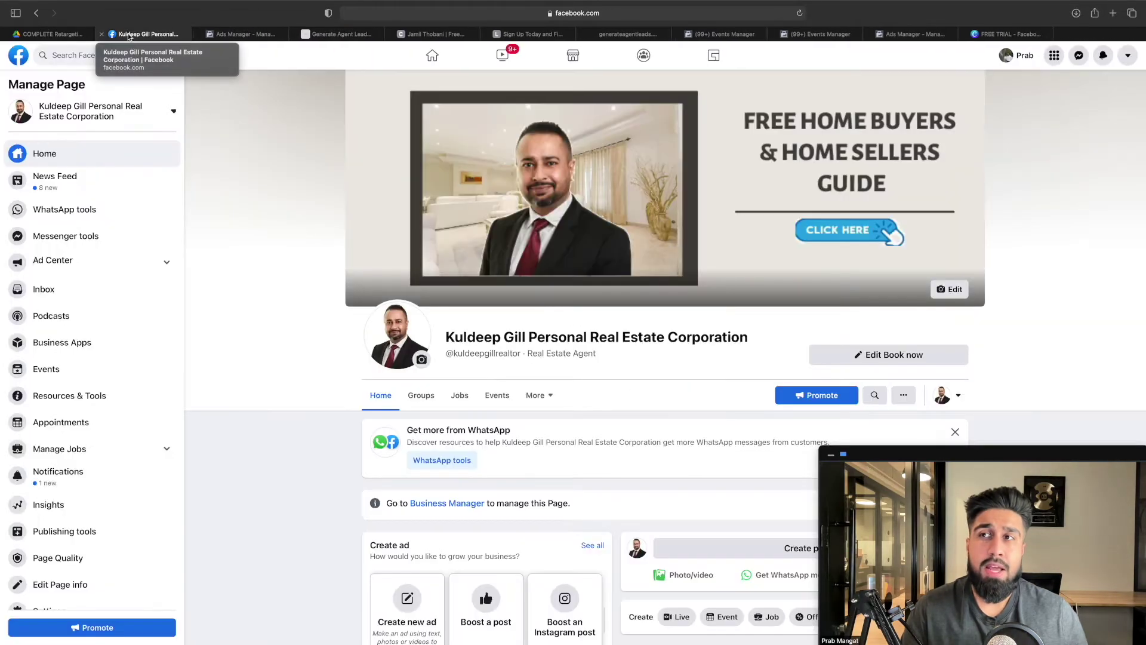
left_click(51, 34)
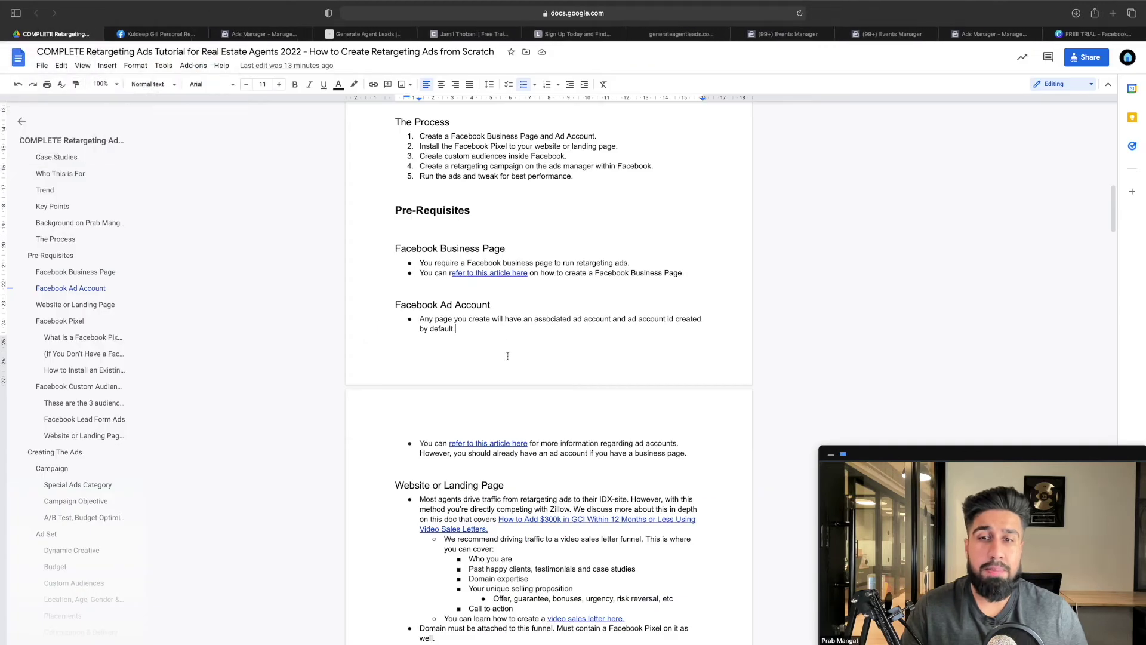
Scroll down to the Website or Landing Page heading and highlight it
left_click(693, 452)
scroll(693, 454, "down", 1)
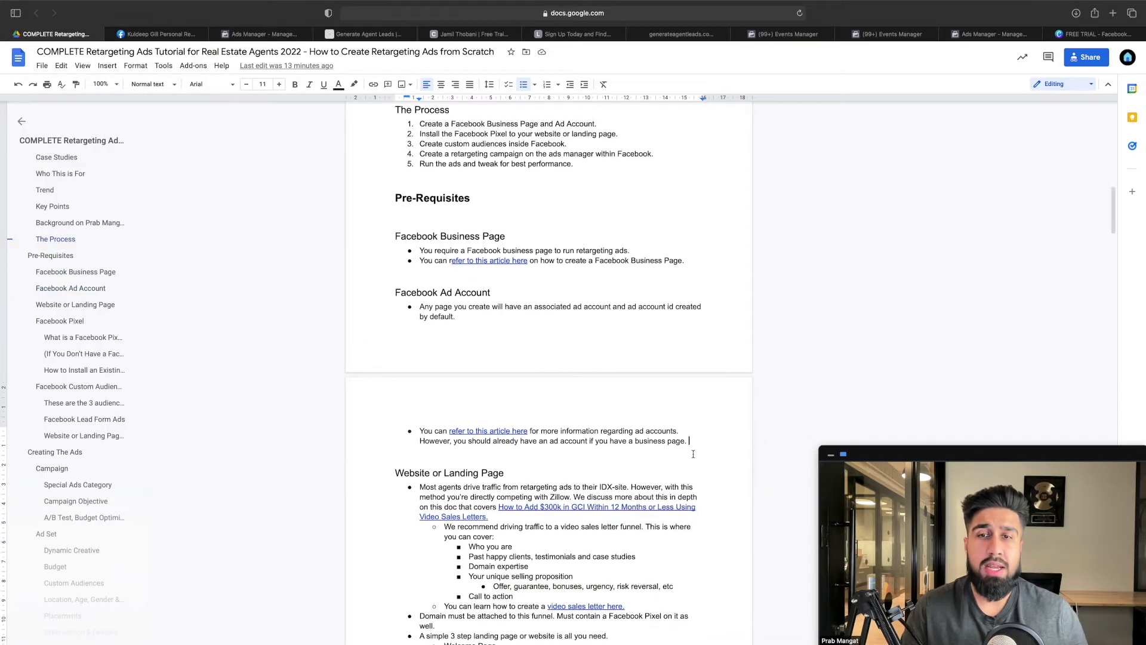
scroll(693, 454, "down", 1)
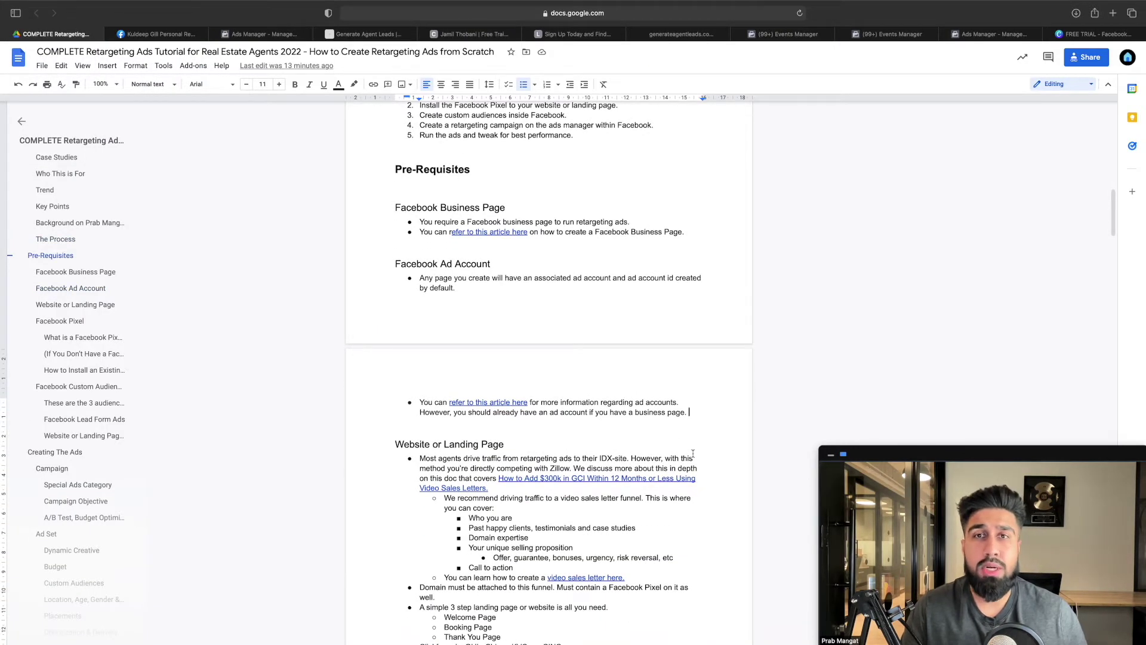
scroll(668, 437, "down", 4)
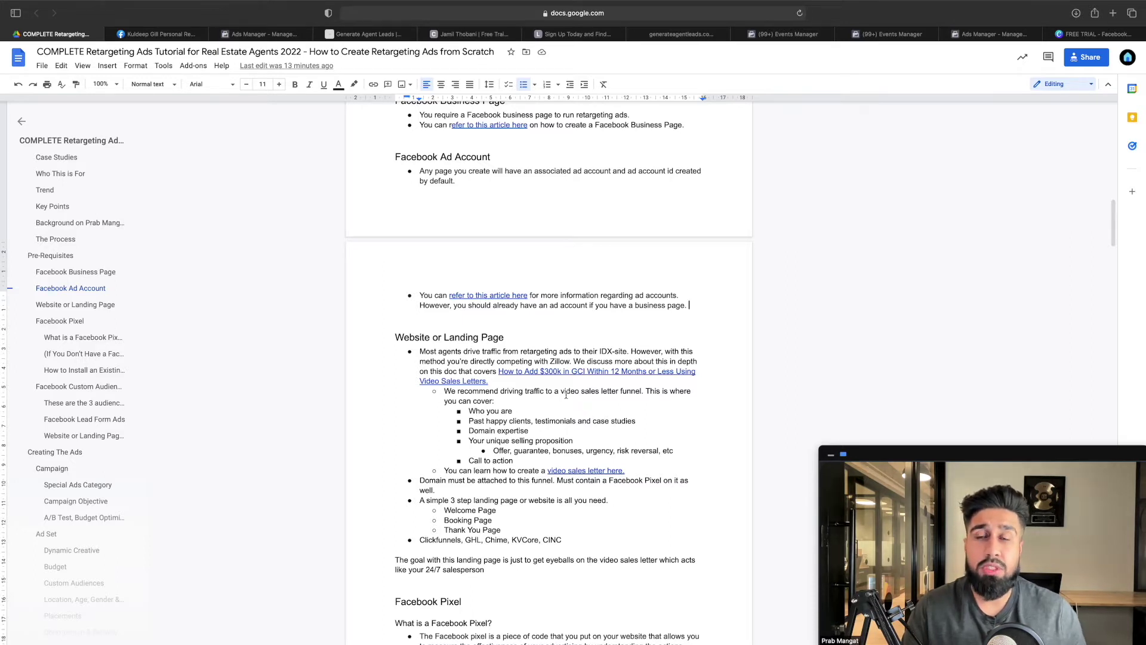
scroll(566, 394, "down", 5)
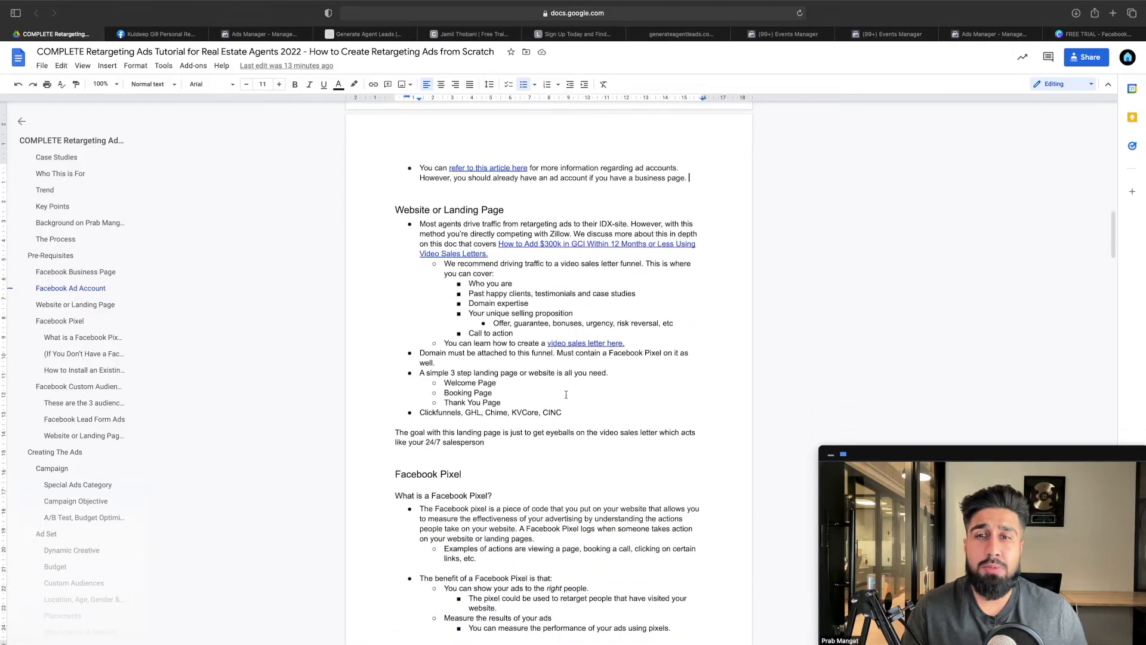
left_click_drag(395, 185, 514, 184)
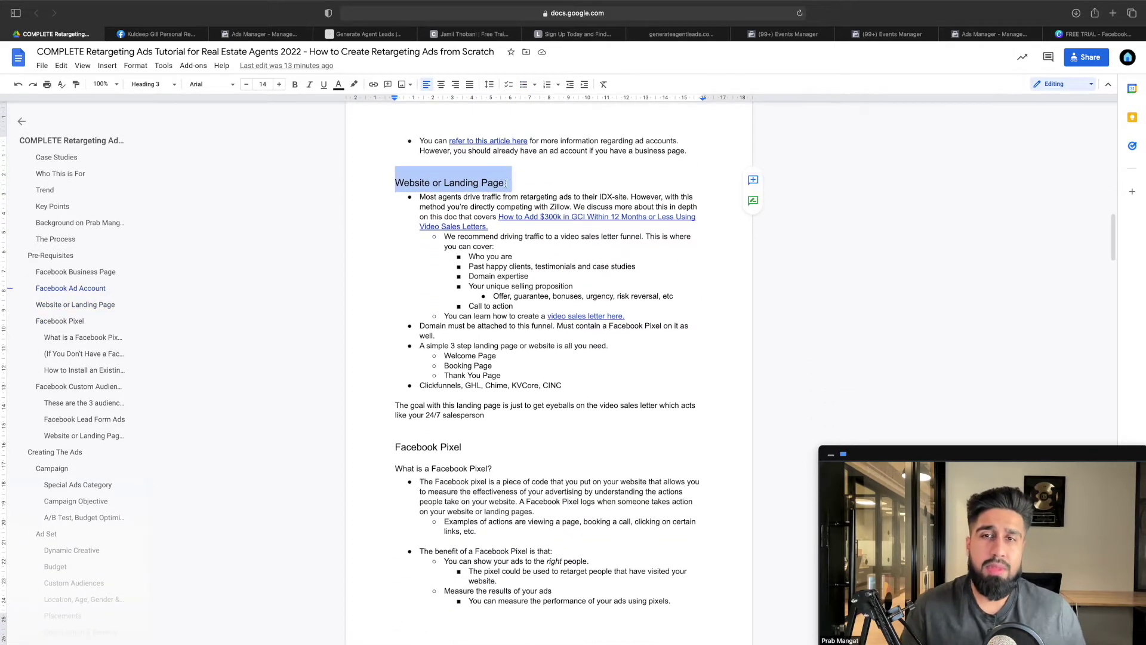
left_click(508, 186)
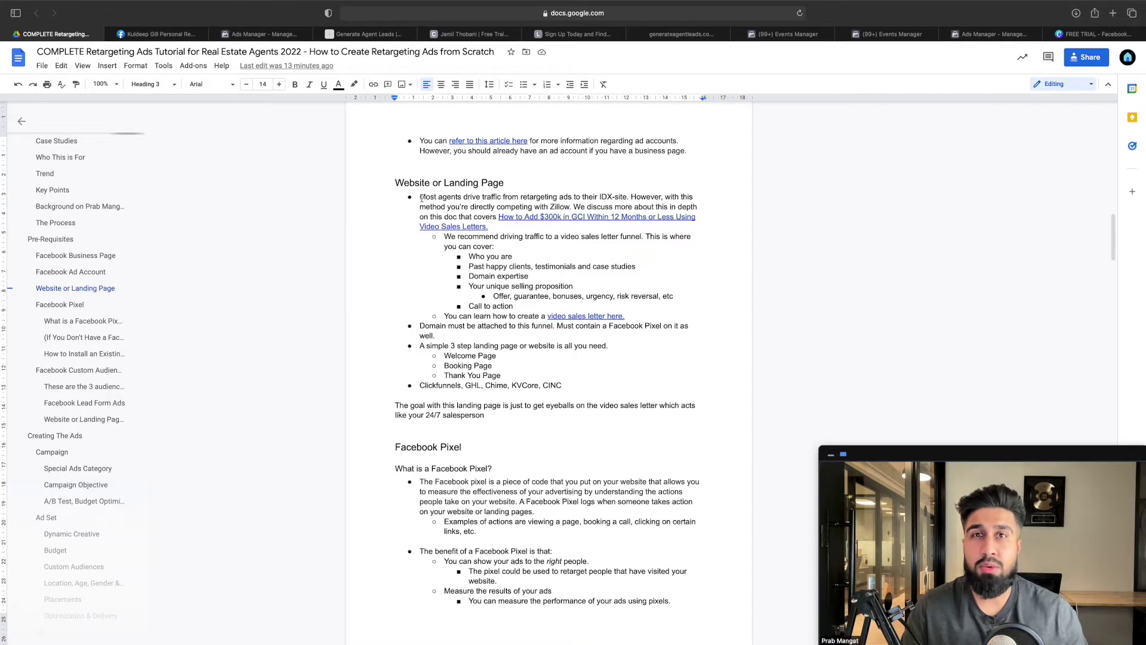
left_click_drag(498, 197, 626, 197)
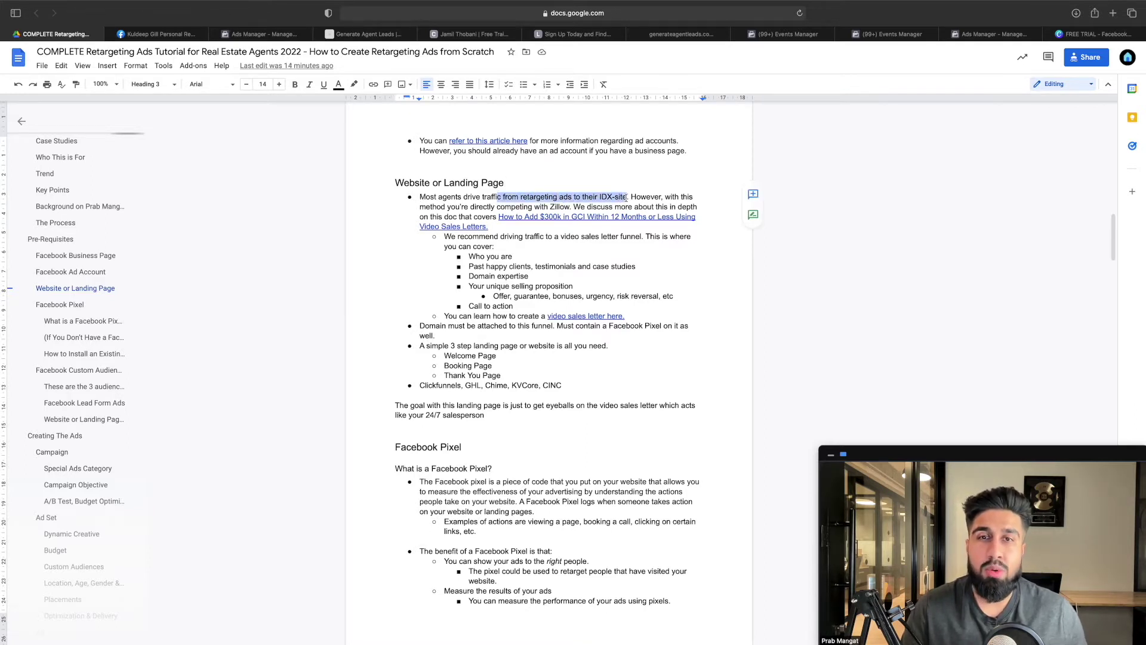
left_click(631, 201)
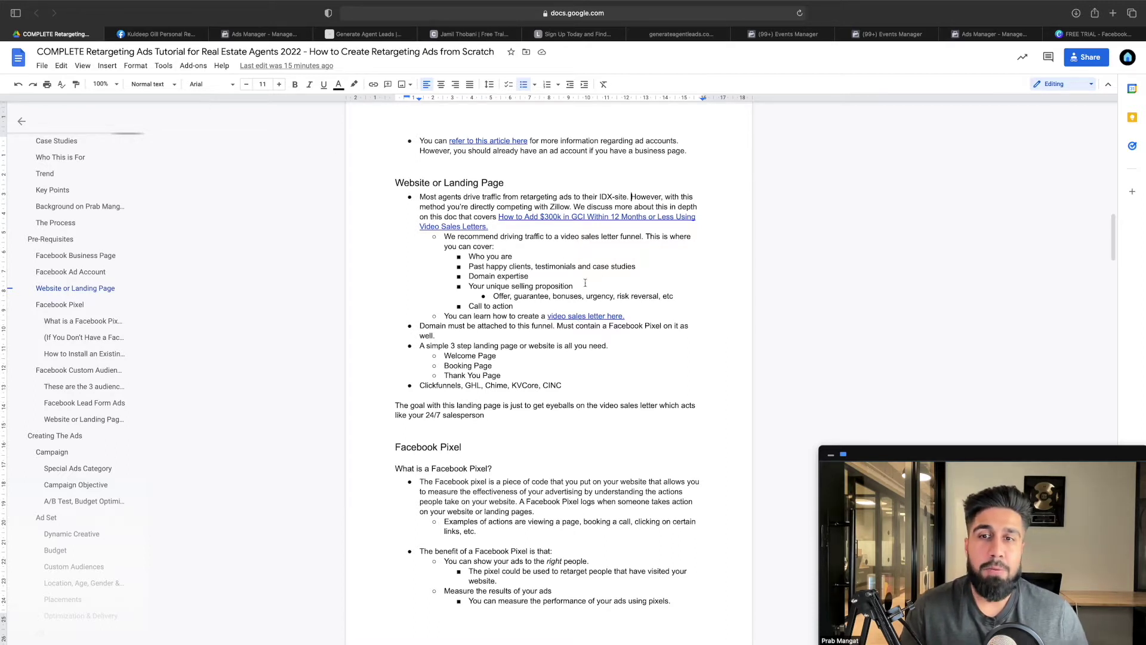
scroll(592, 282, "down", 1)
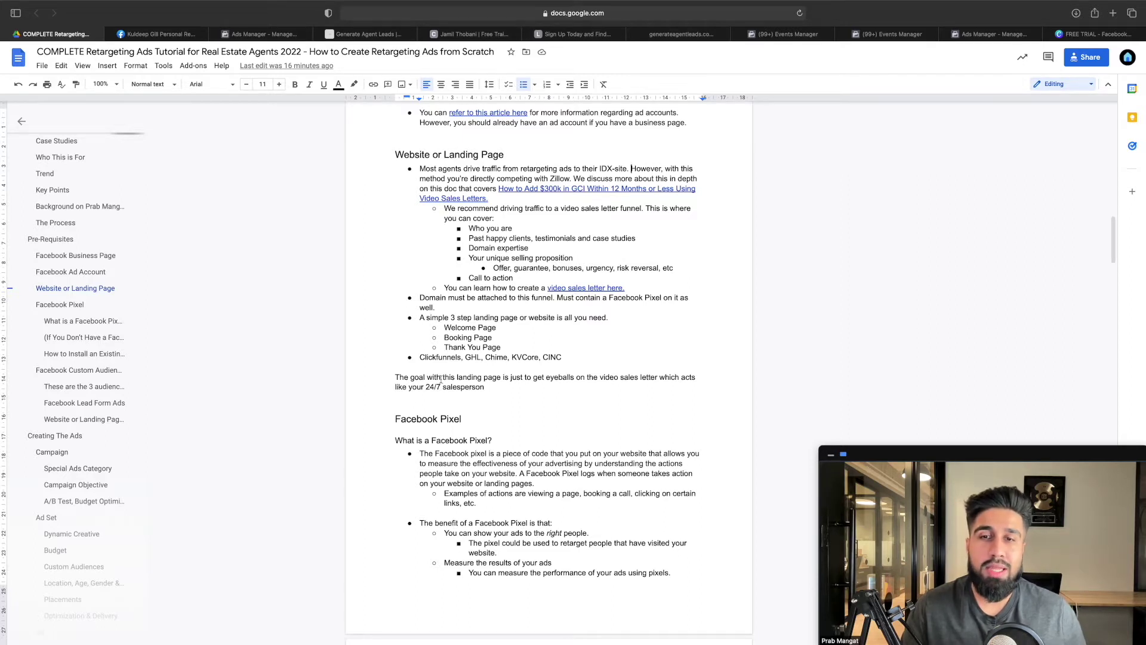
left_click_drag(443, 380, 499, 388)
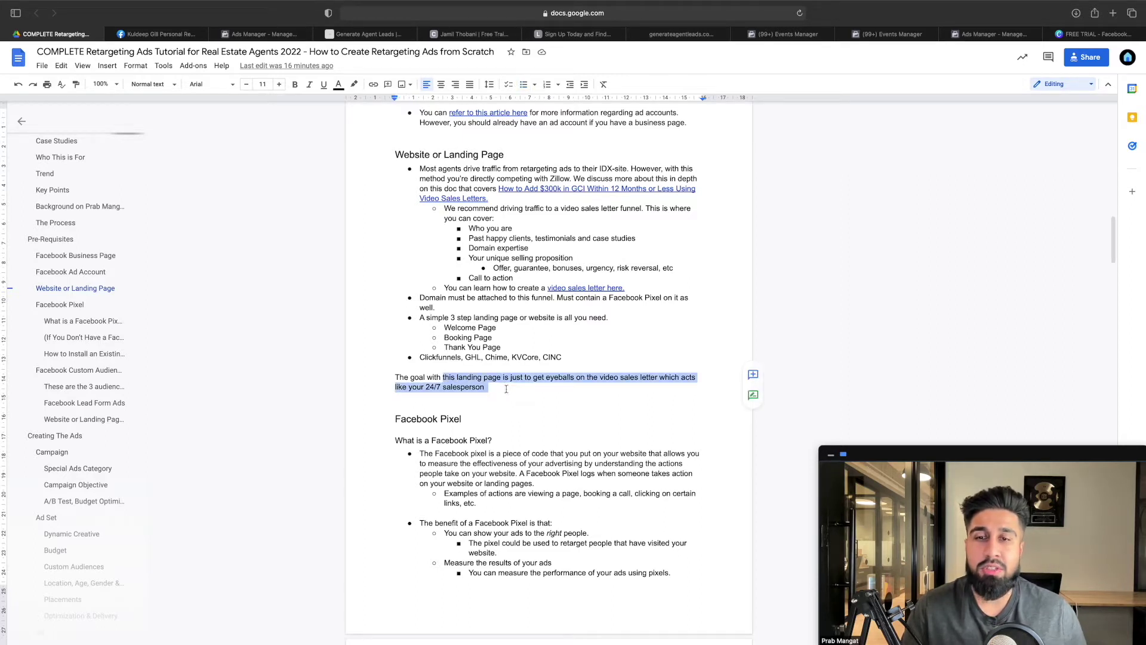
left_click(496, 393)
left_click_drag(484, 388, 397, 375)
left_click(456, 374)
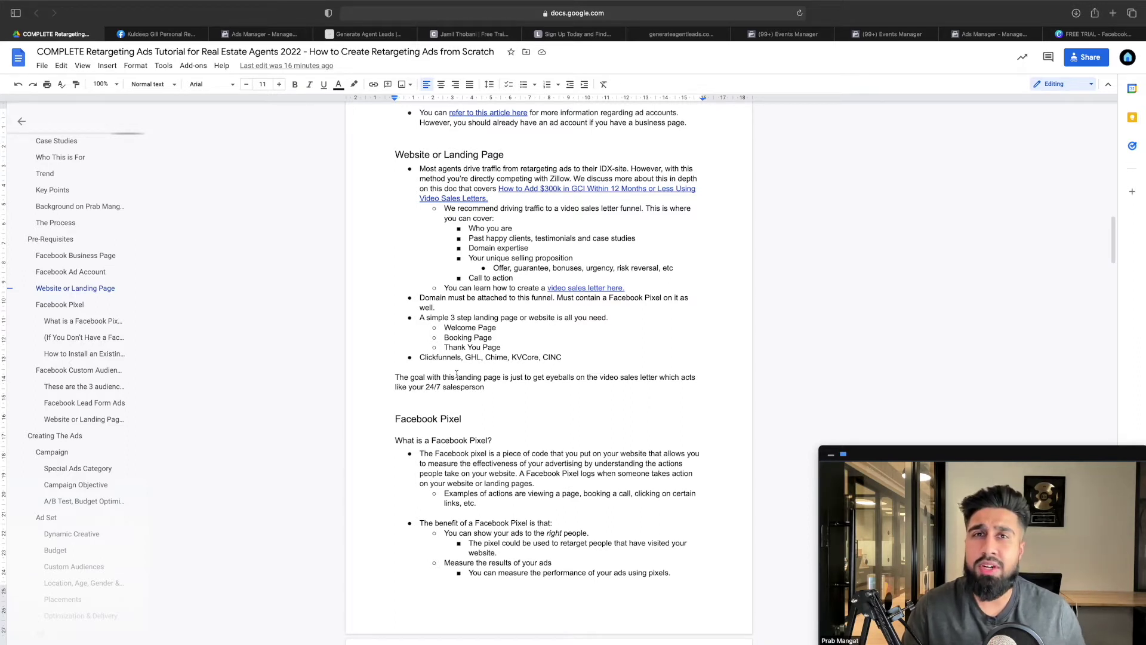
mouse_move(393, 36)
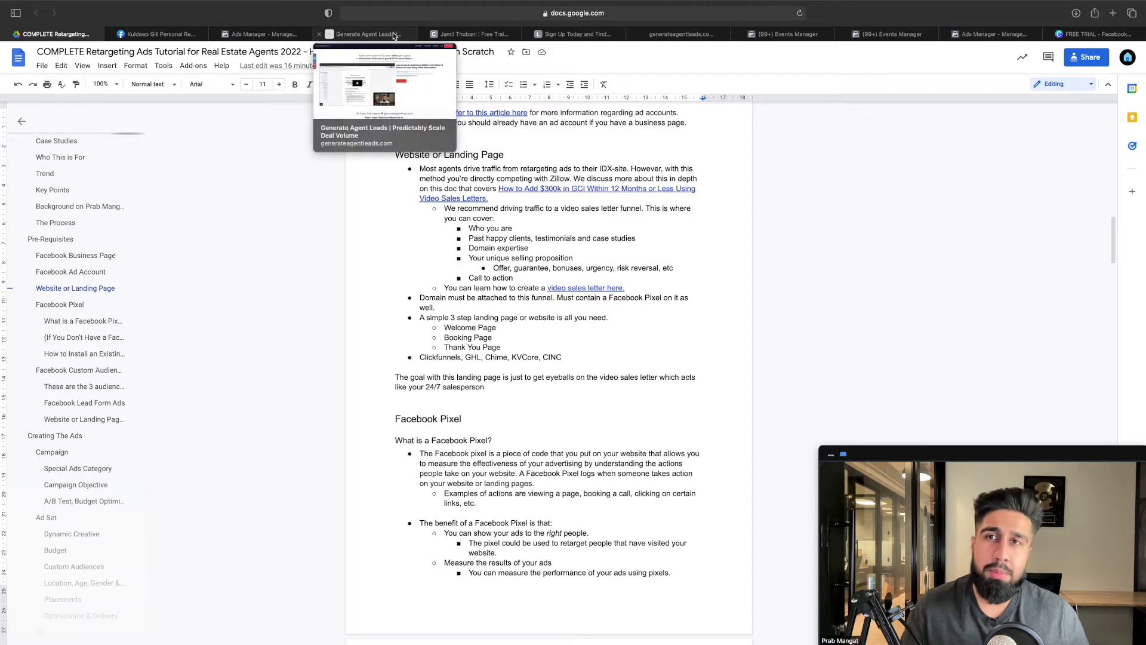
View the Generate Agent Leads video sales letter page, then the Calgary homebuyers landing page
left_click(389, 34)
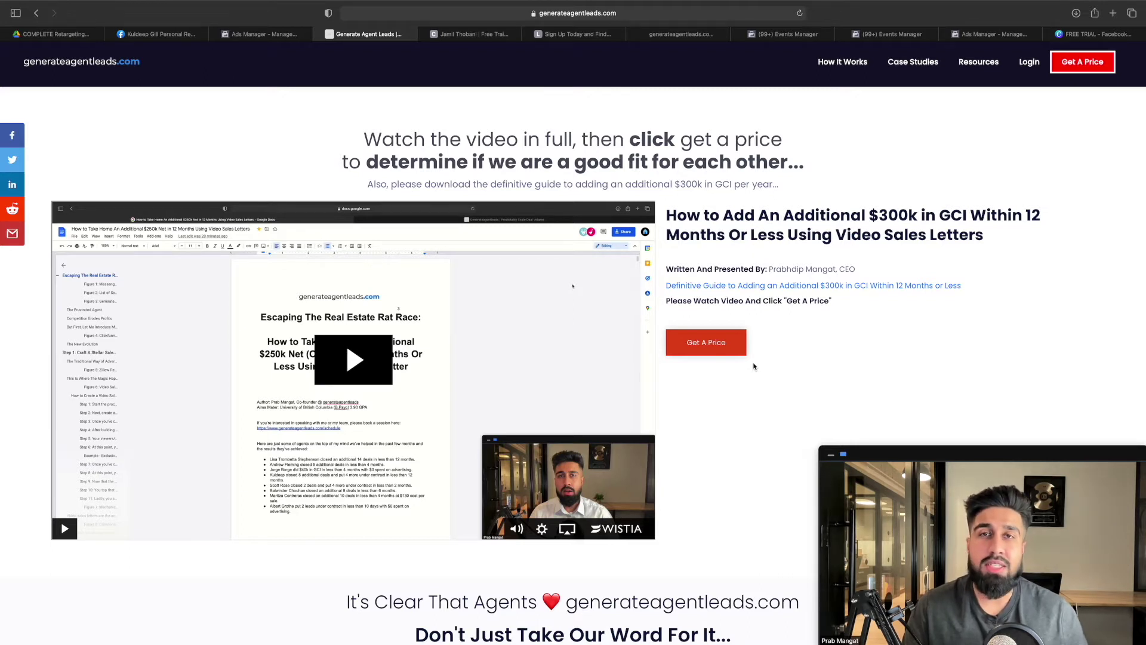
left_click(495, 35)
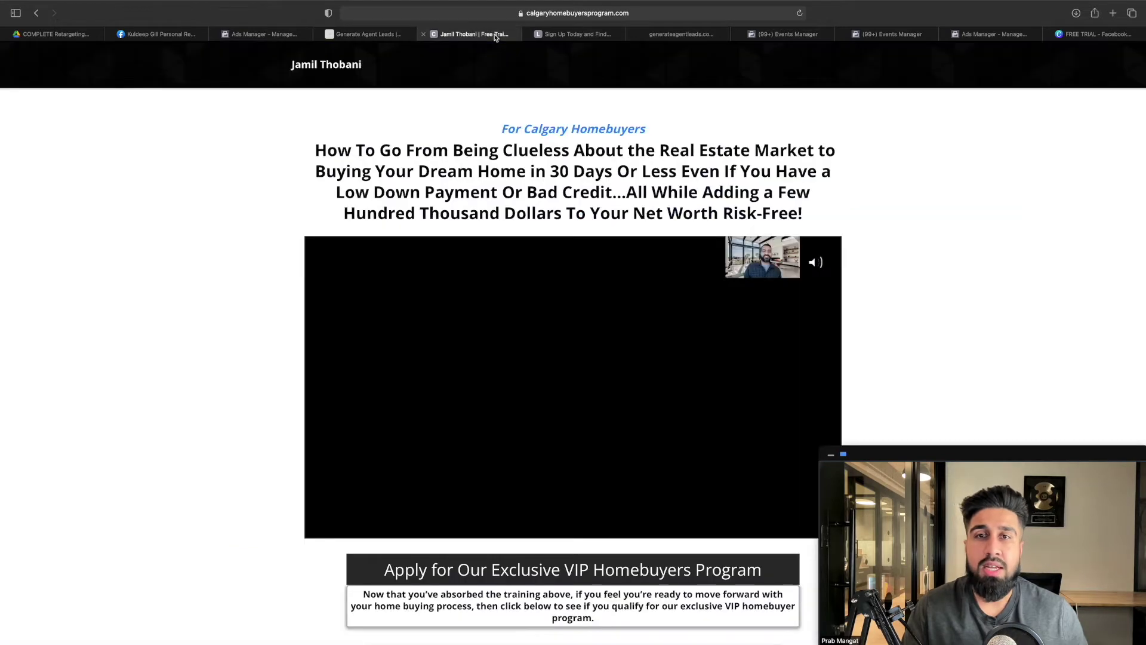
Play the Calgary homebuyers page video and briefly highlight the page headline
left_click(569, 243)
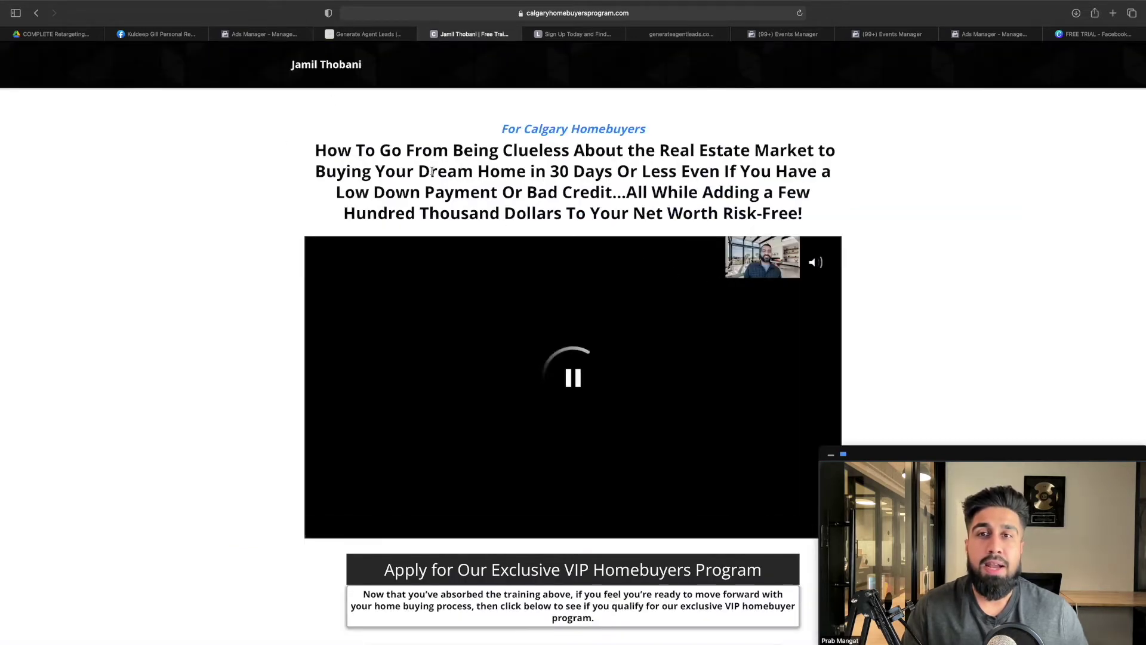
left_click_drag(307, 146, 806, 215)
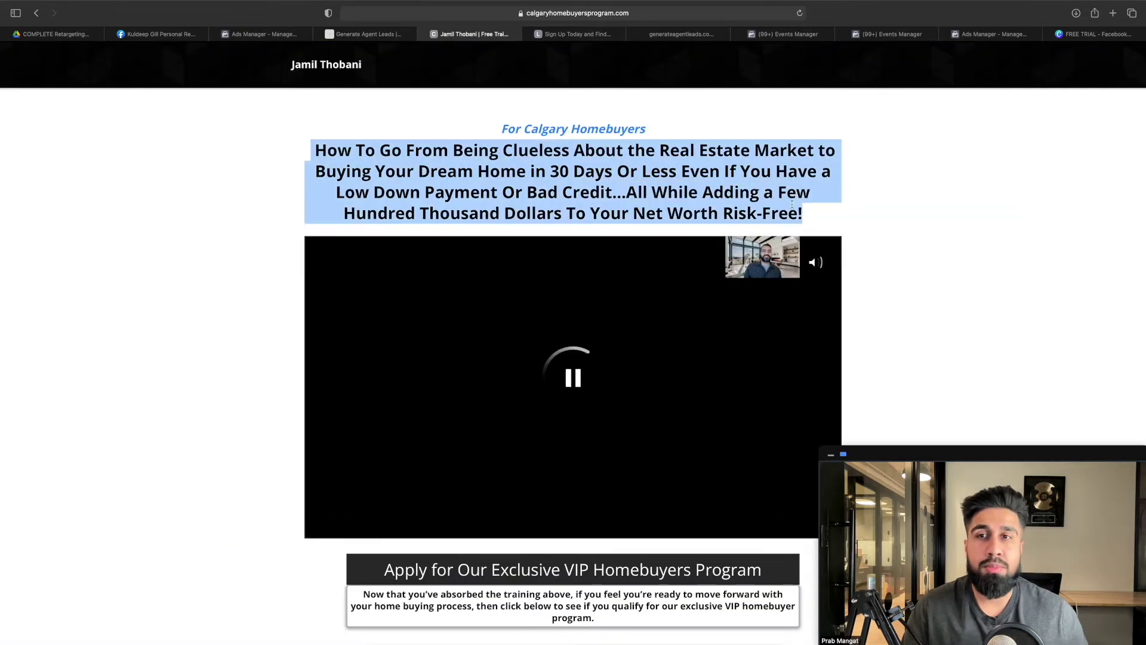
left_click(524, 171)
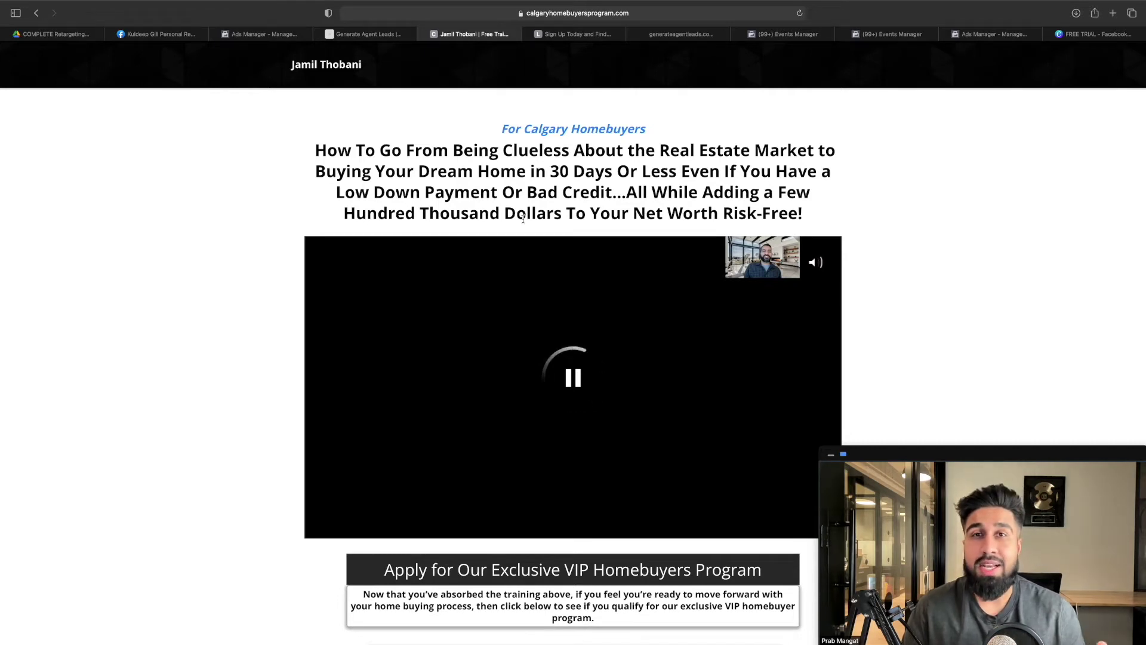
left_click(591, 369)
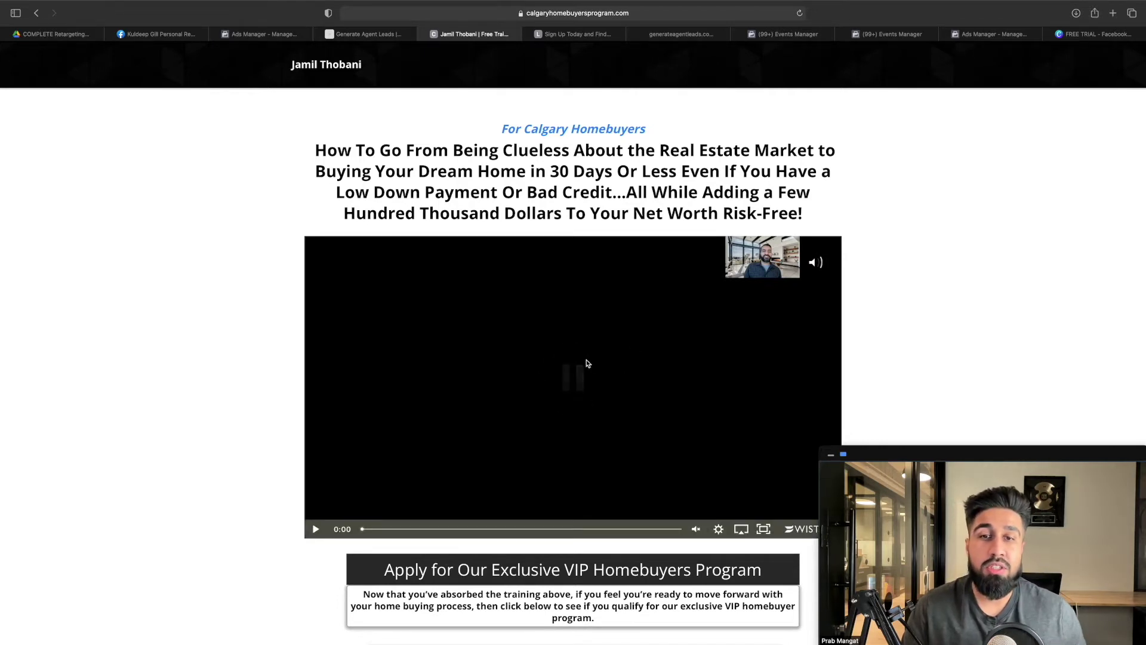
scroll(575, 352, "down", 1)
left_click(520, 341)
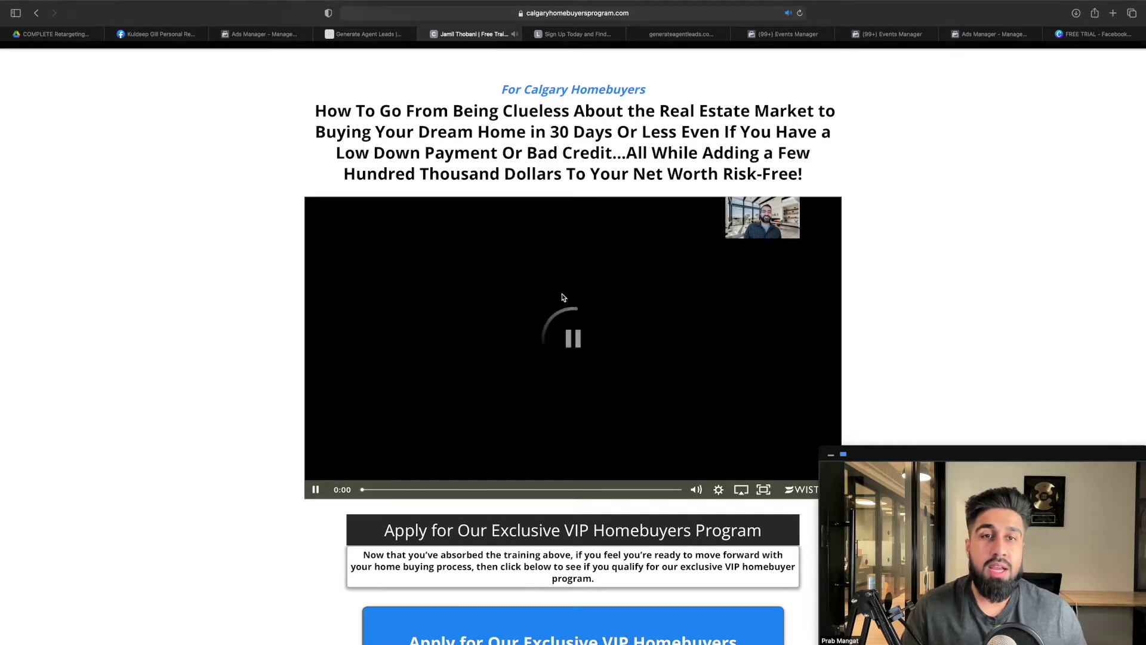
Scroll through the sales page, then switch to the Lee Real Estate Group sign-up page
scroll(657, 382, "down", 6)
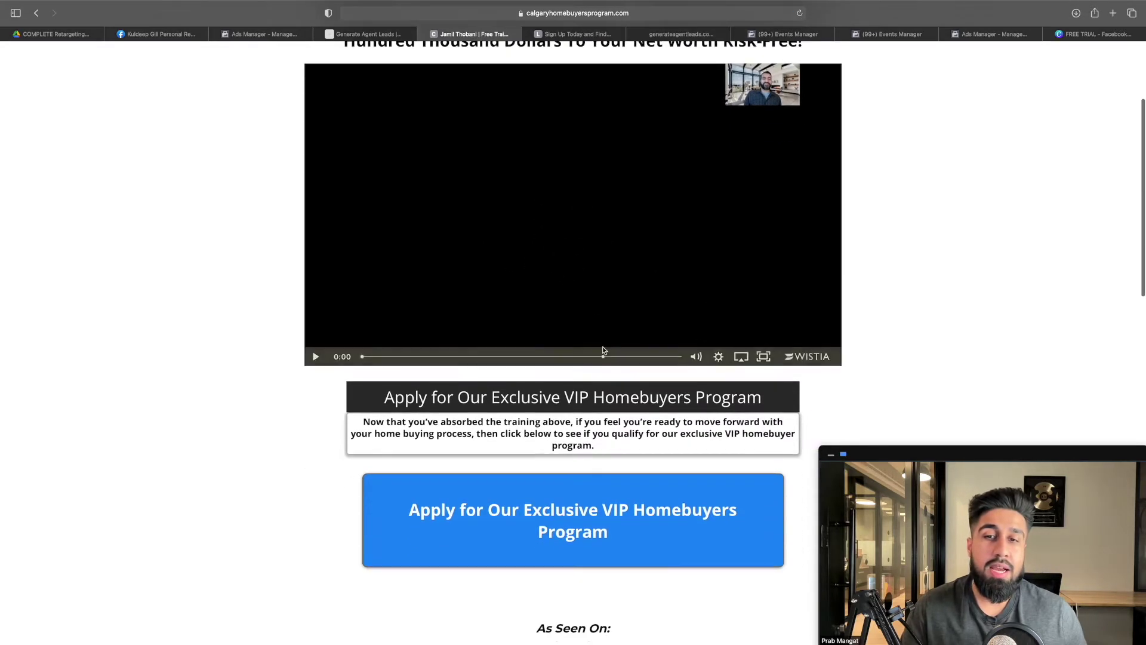
scroll(649, 384, "down", 3)
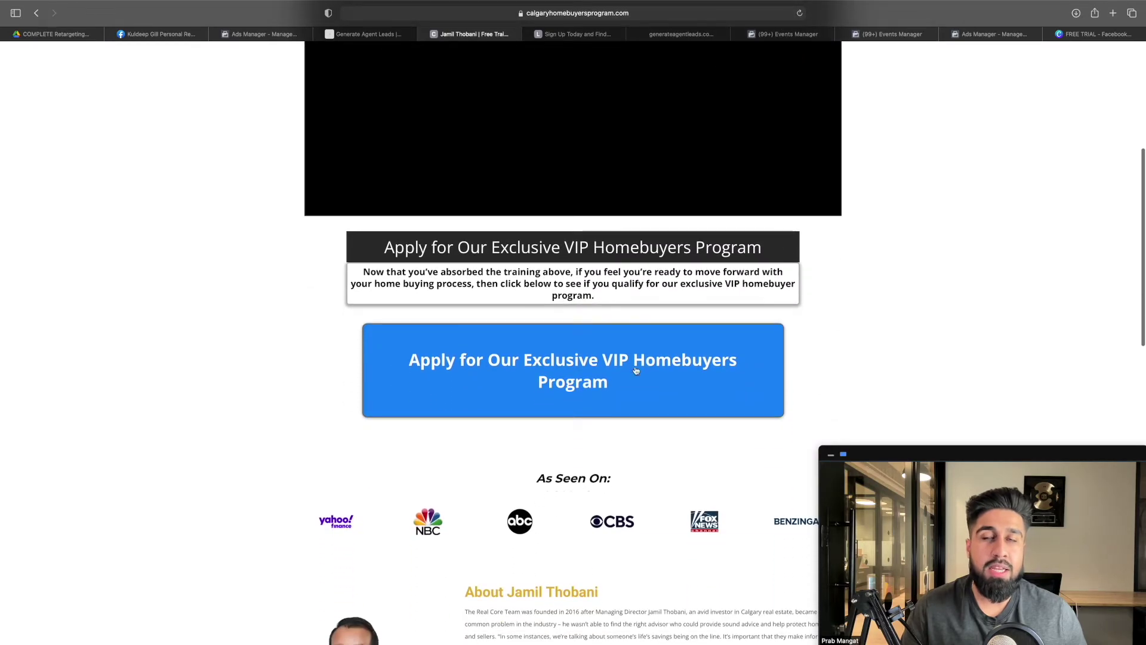
scroll(616, 370, "down", 6)
scroll(574, 352, "down", 6)
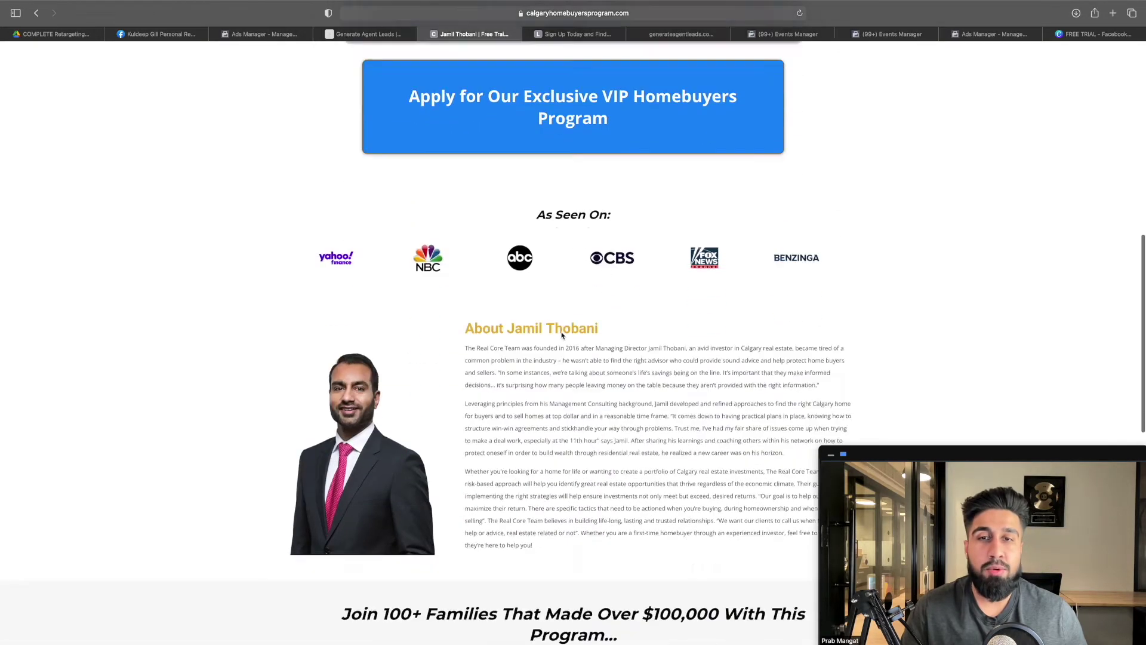
scroll(582, 338, "down", 20)
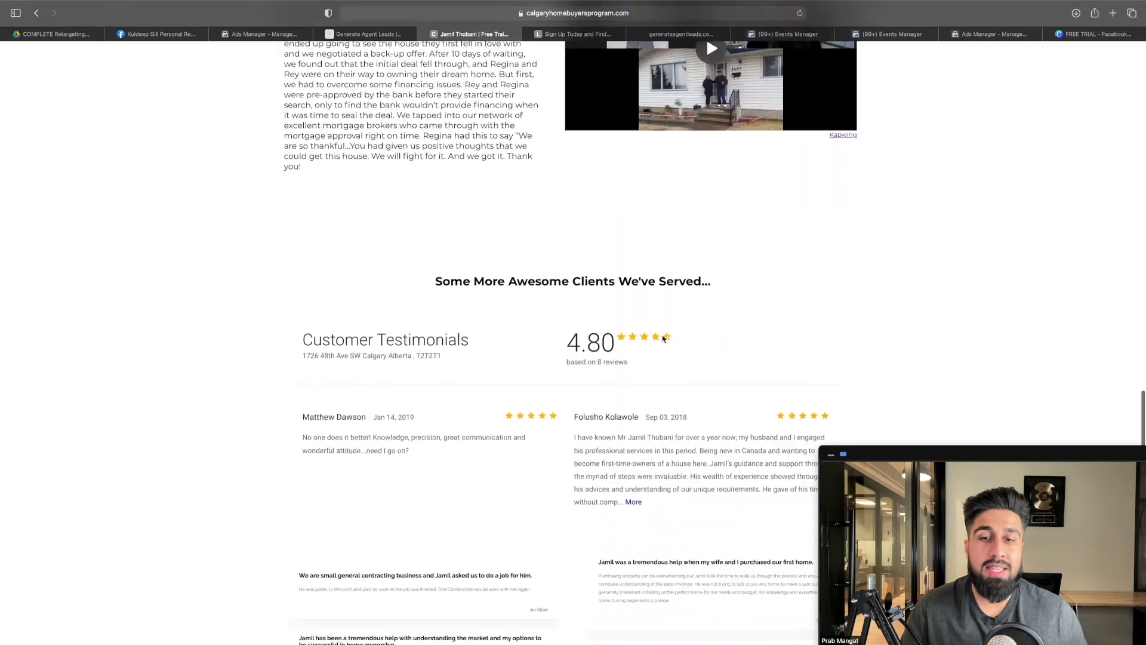
scroll(646, 340, "up", 20)
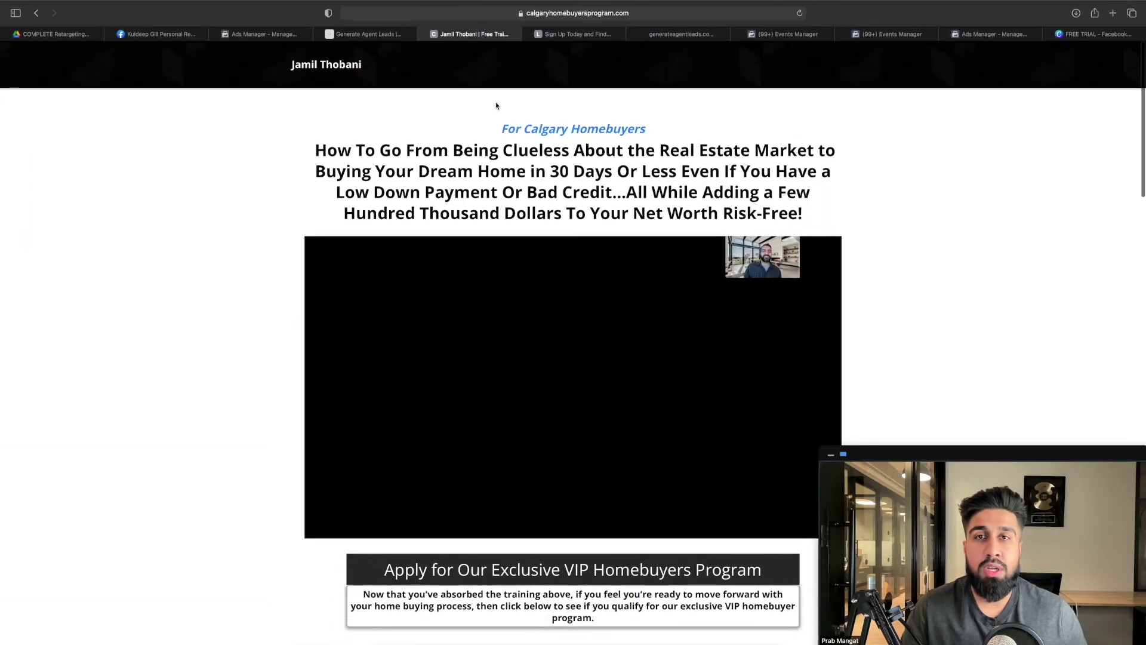
left_click(565, 36)
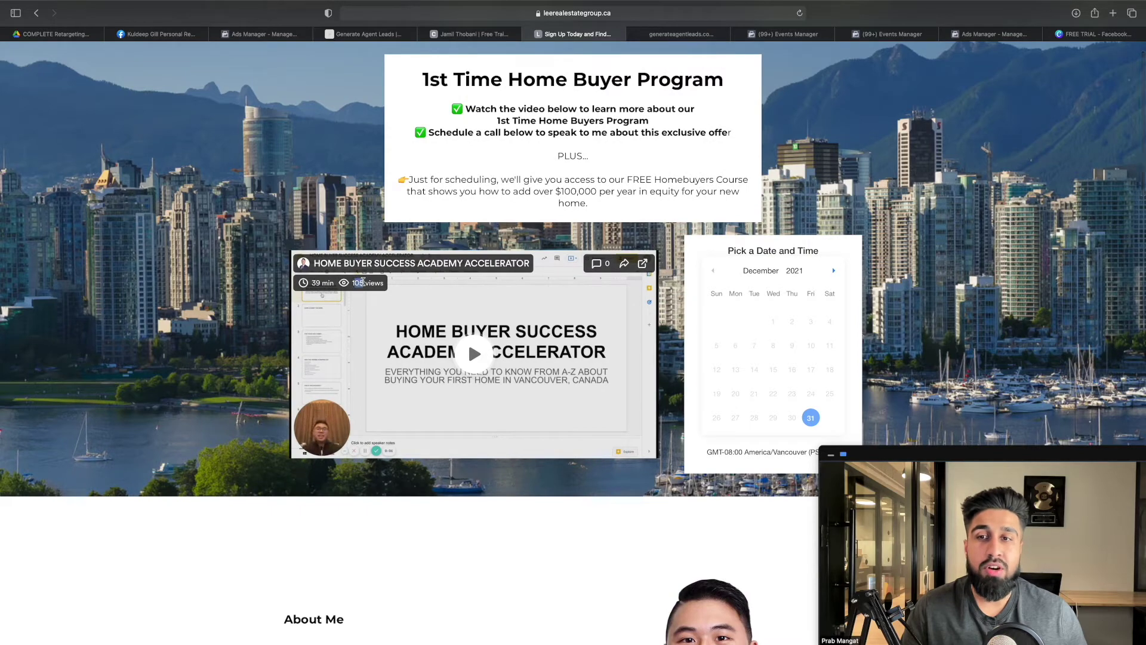
scroll(468, 184, "down", 5)
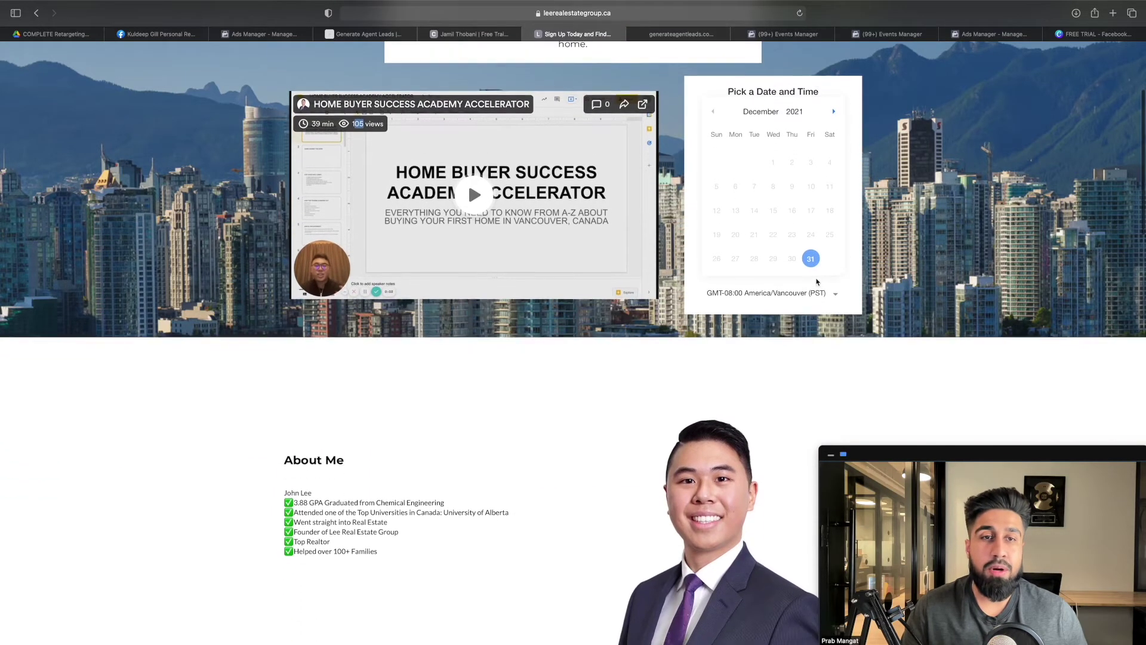
scroll(450, 348, "down", 10)
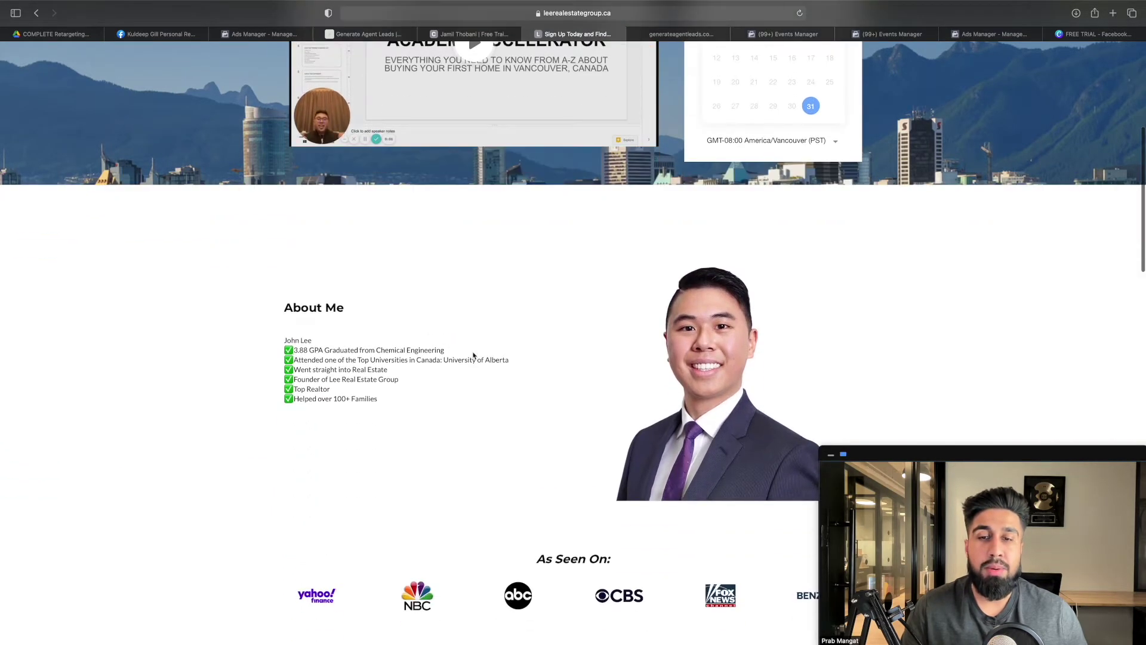
scroll(470, 361, "down", 6)
scroll(466, 355, "up", 9)
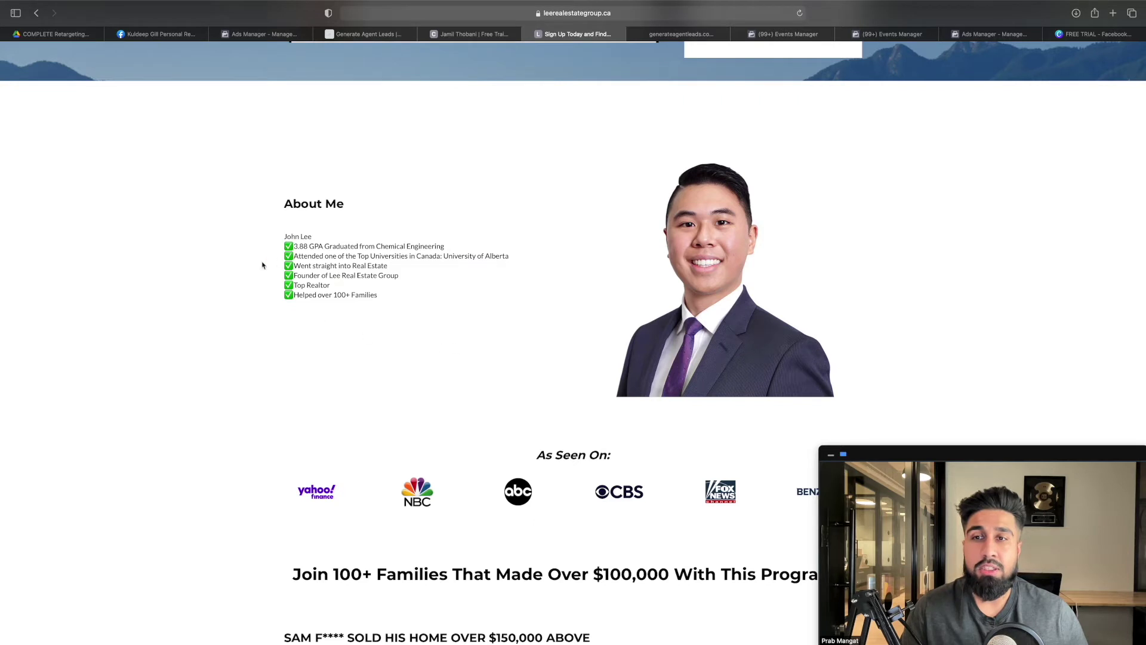
left_click_drag(314, 251, 354, 255)
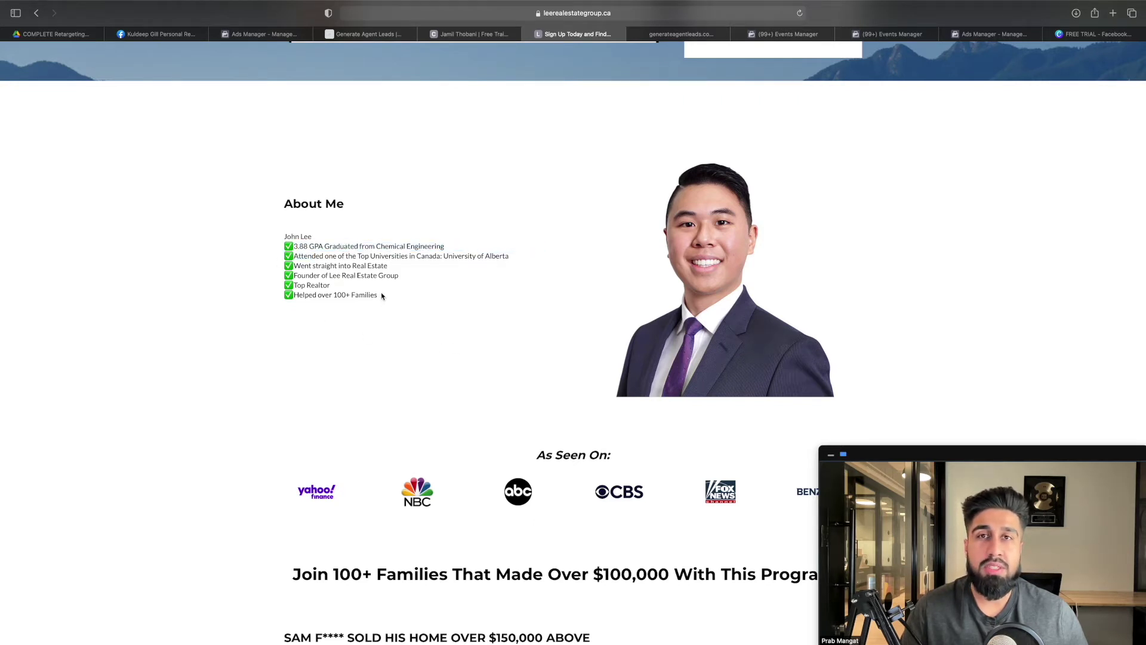
scroll(400, 299, "down", 8)
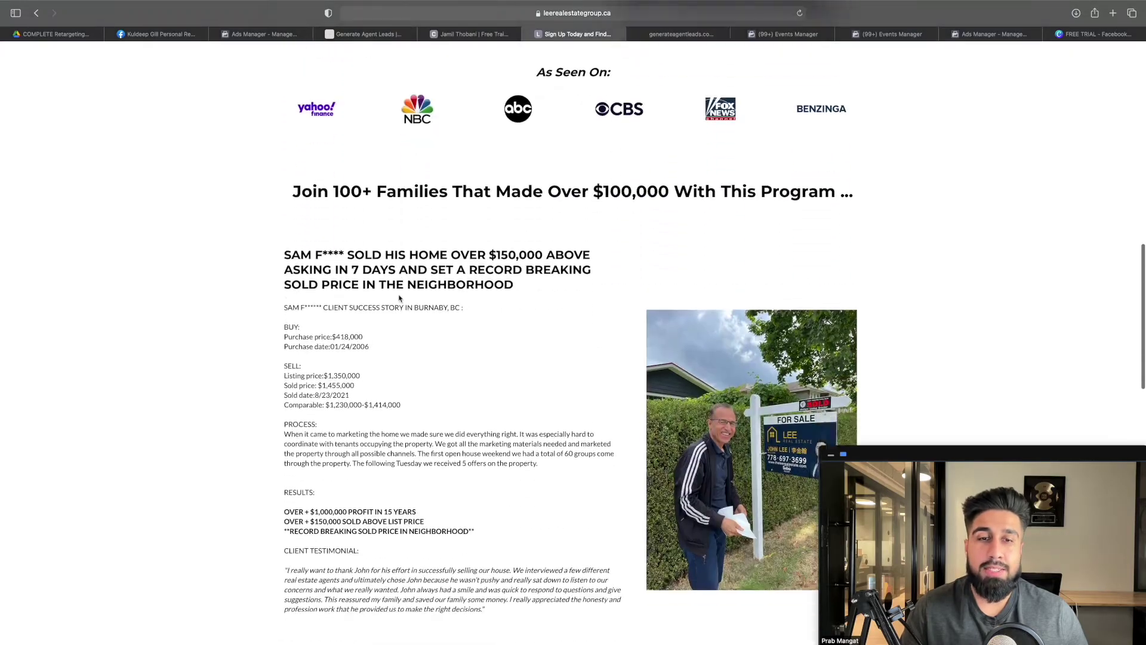
scroll(400, 298, "down", 20)
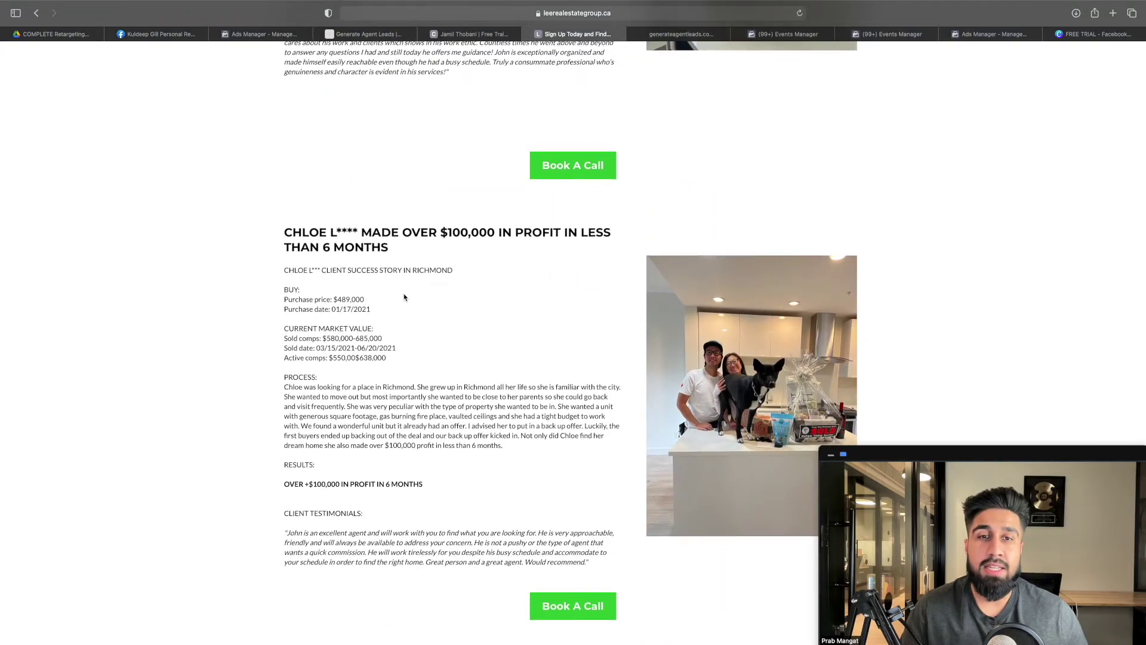
scroll(404, 297, "up", 20)
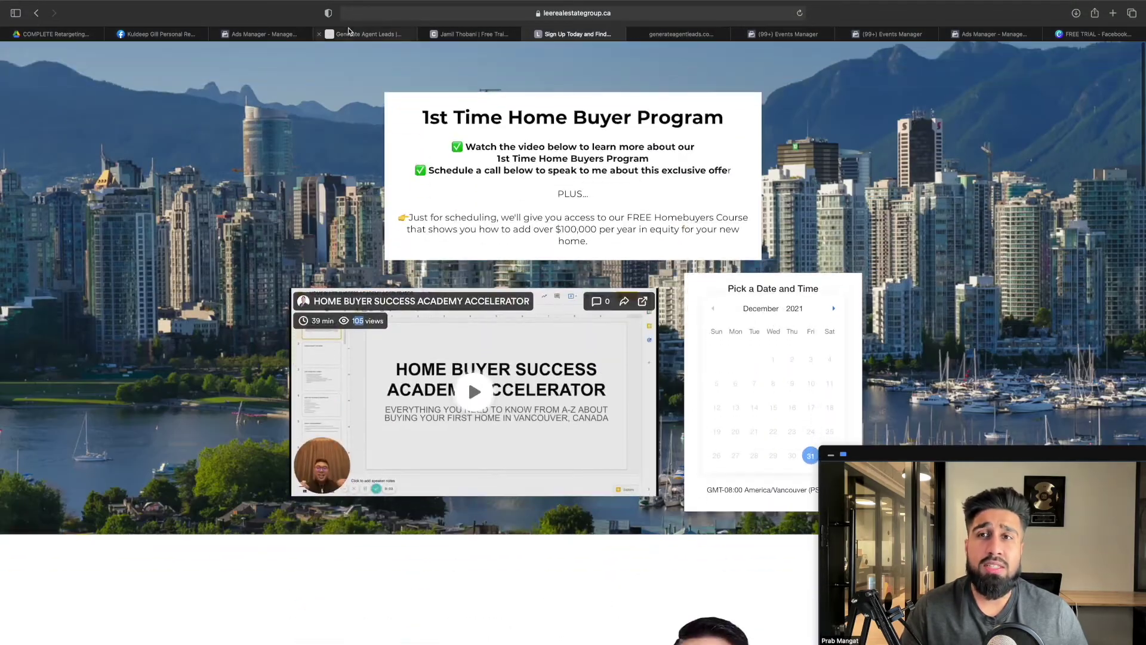
left_click(352, 34)
scroll(594, 328, "down", 20)
scroll(594, 329, "down", 20)
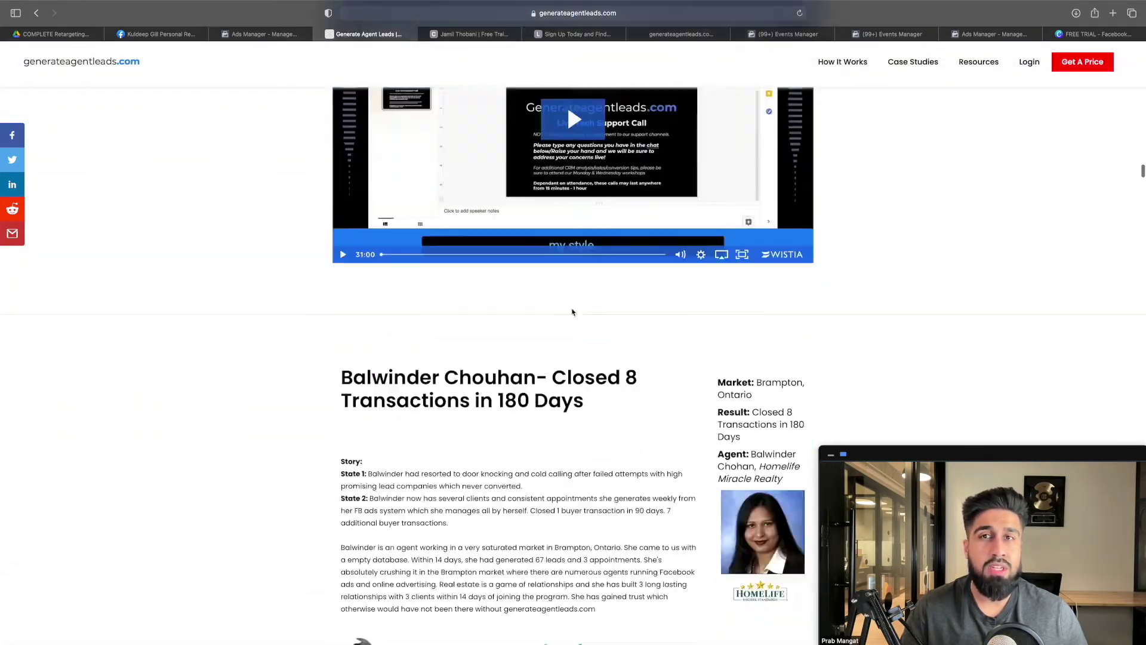
scroll(572, 312, "down", 10)
left_click(475, 34)
scroll(620, 322, "down", 3)
scroll(620, 322, "down", 15)
scroll(707, 296, "up", 8)
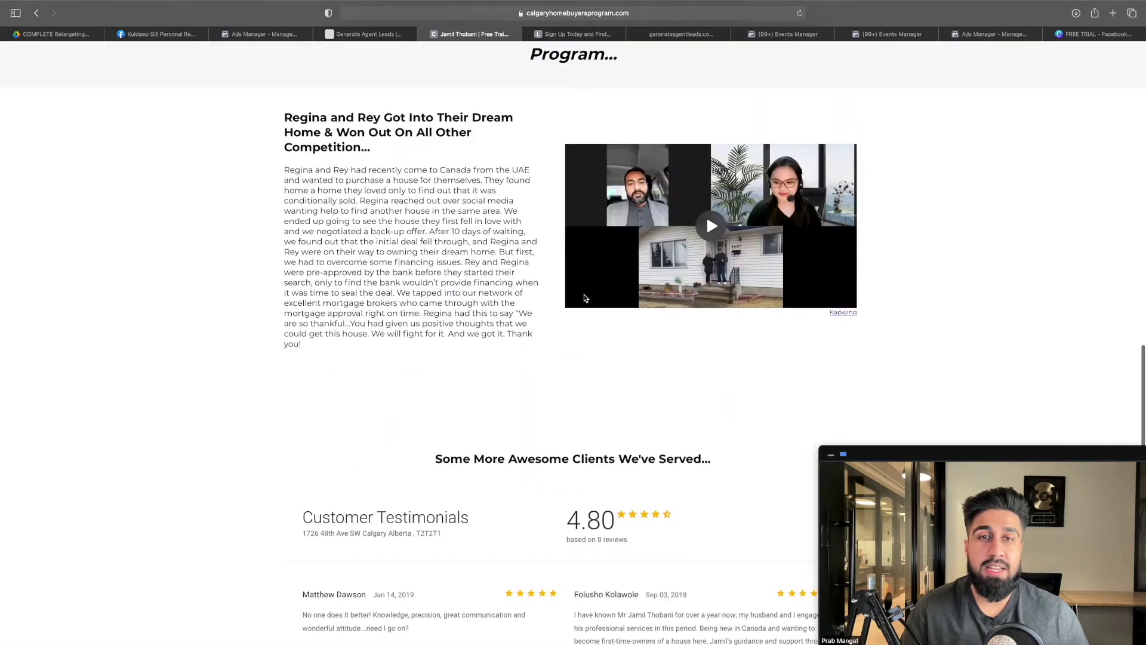
left_click(567, 36)
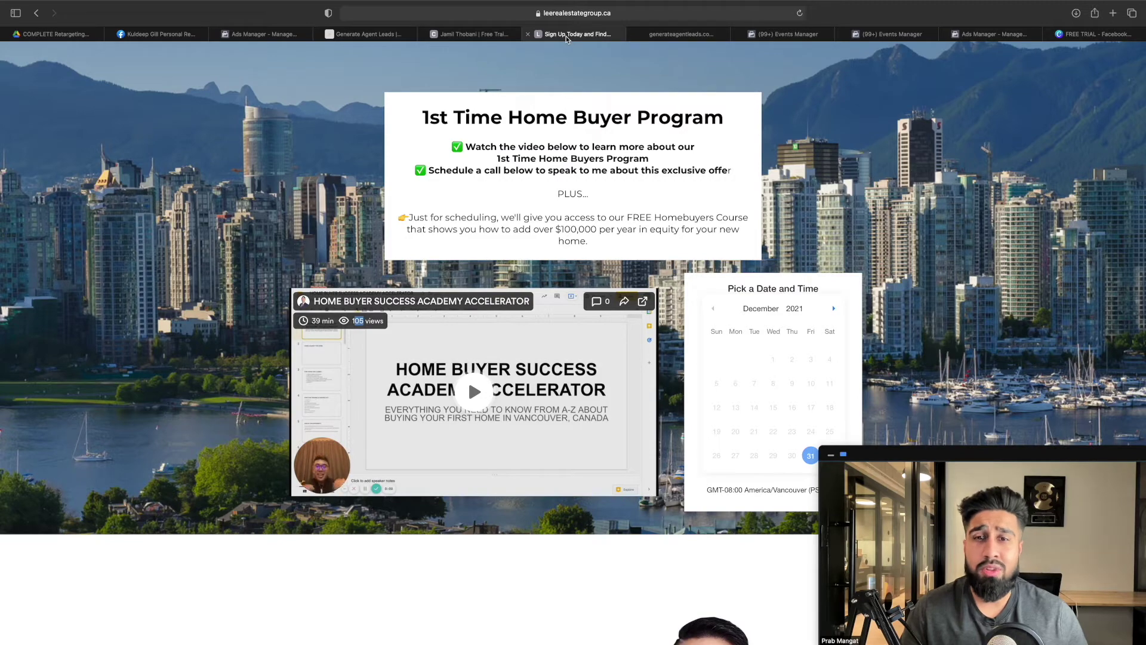
scroll(295, 151, "down", 10)
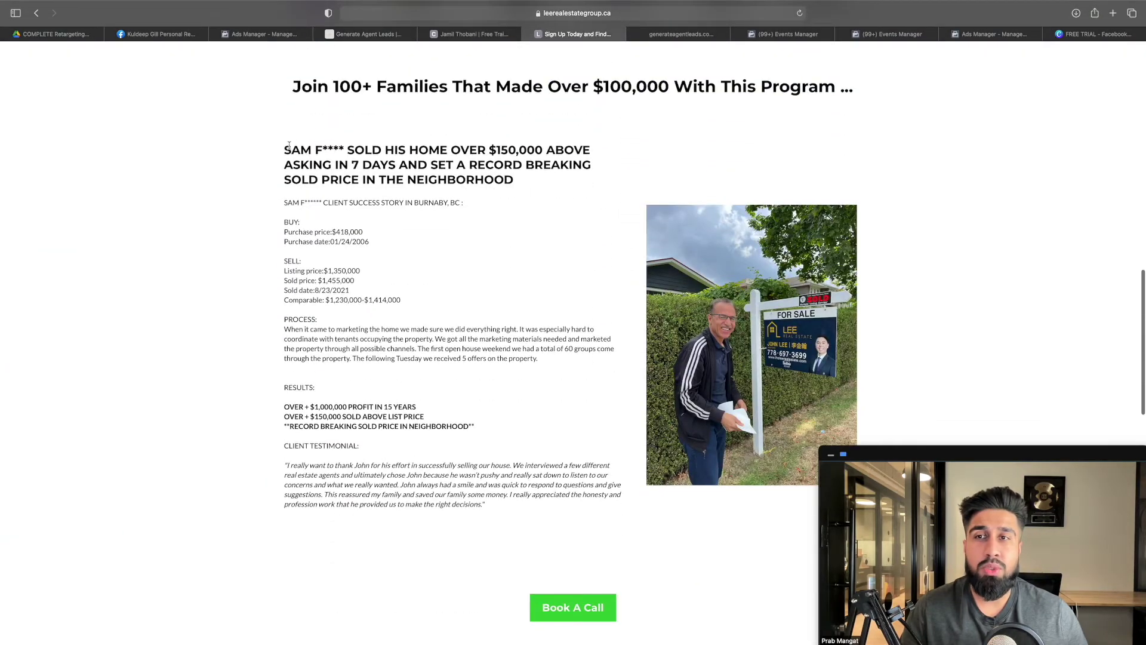
left_click_drag(285, 150, 523, 399)
left_click(482, 356)
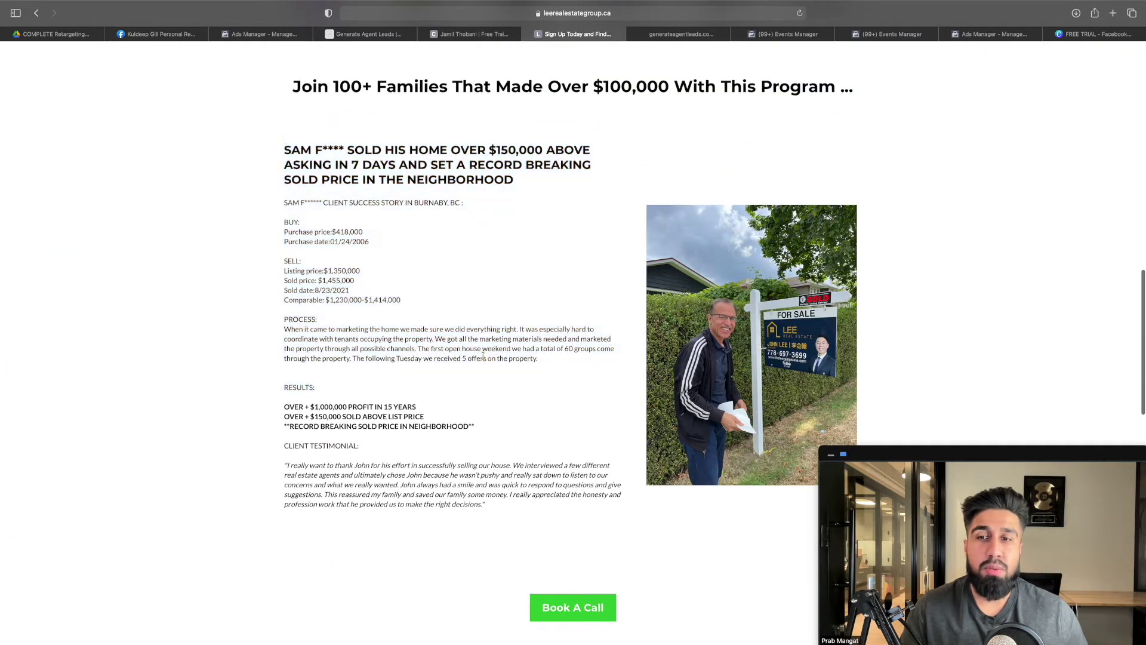
left_click_drag(486, 507, 285, 150)
scroll(490, 303, "down", 8)
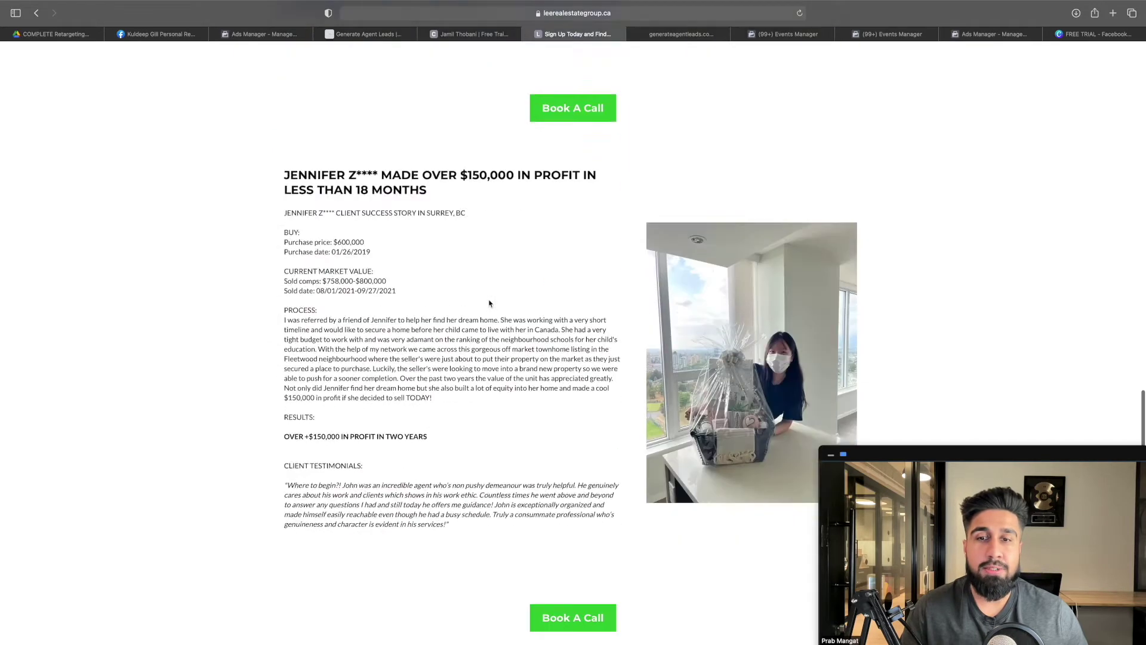
scroll(489, 303, "down", 3)
left_click_drag(522, 412, 334, 125)
scroll(417, 195, "down", 8)
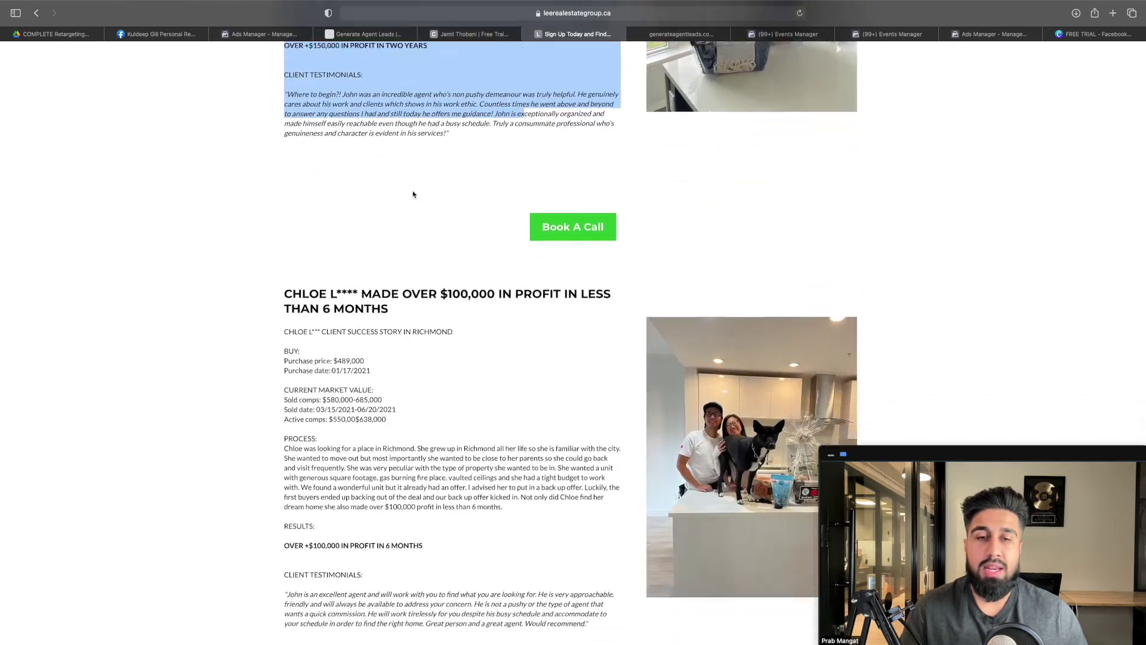
left_click_drag(373, 234, 495, 234)
left_click(456, 248)
left_click_drag(396, 252, 334, 250)
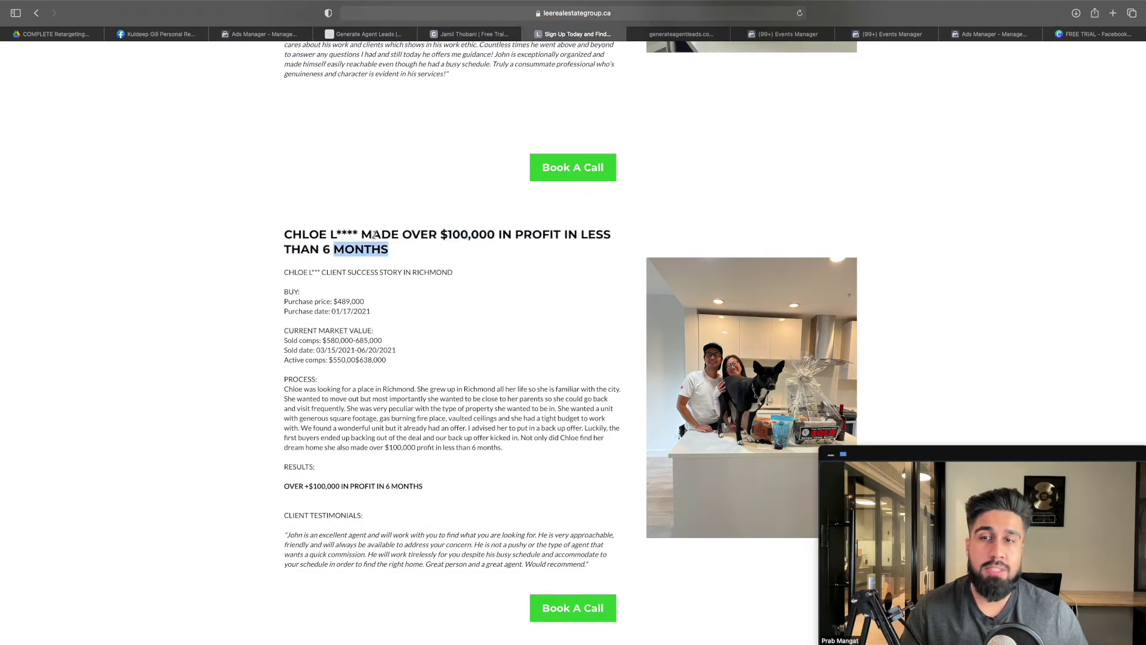
scroll(373, 235, "up", 20)
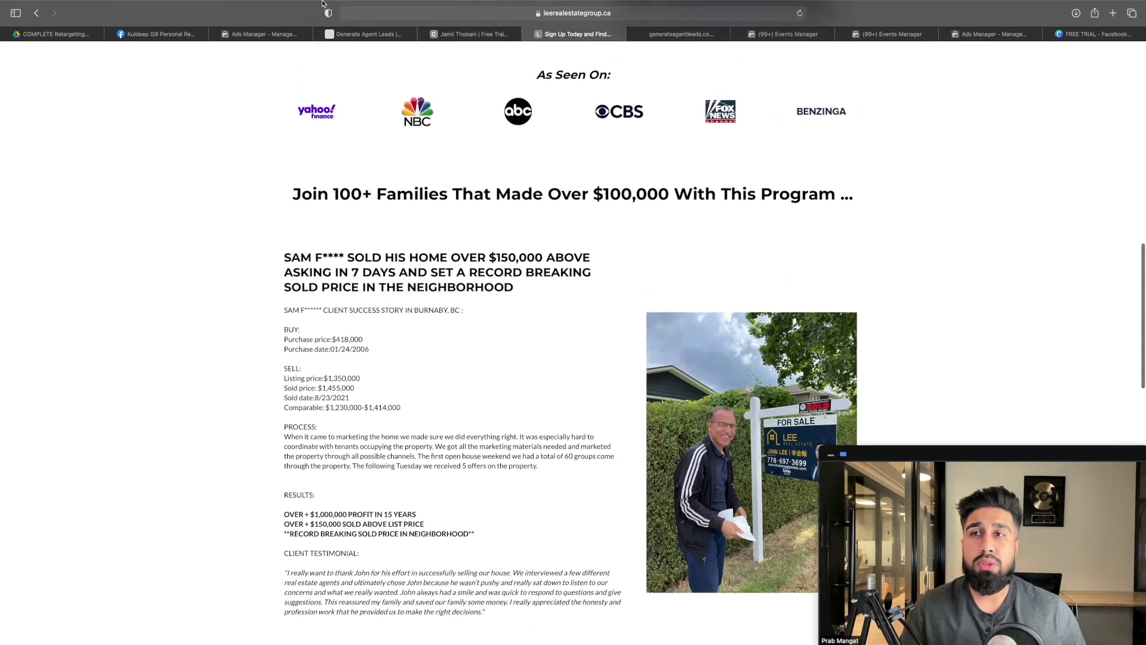
left_click(55, 34)
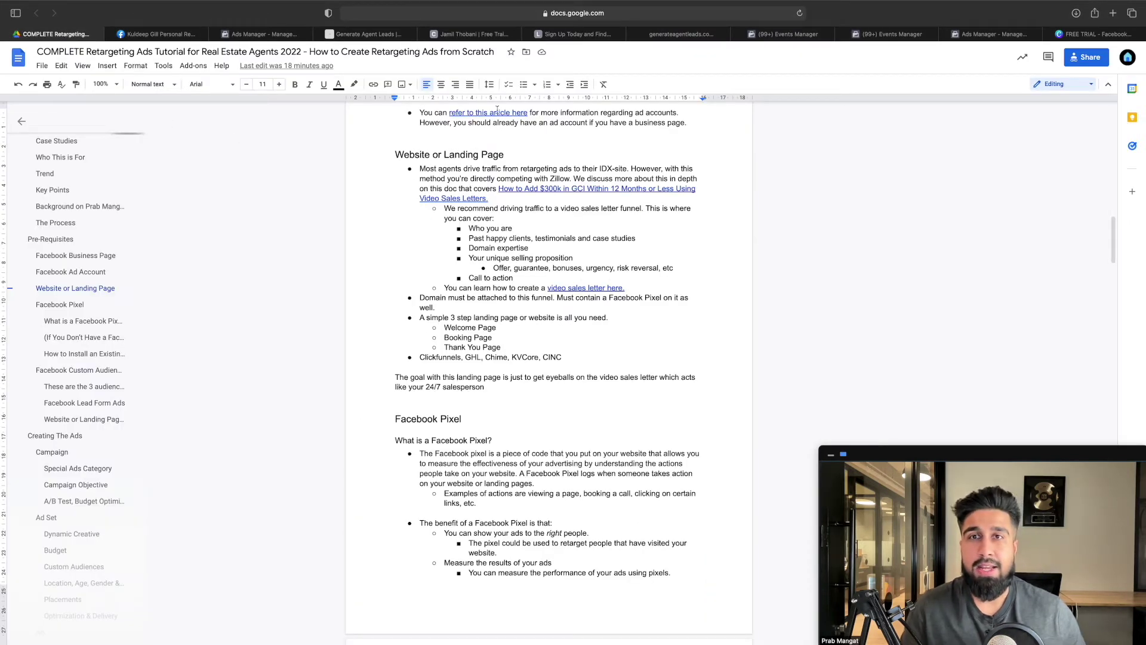
Switch to the GoHighLevel VSL Funnel Copy steps page
left_click(663, 37)
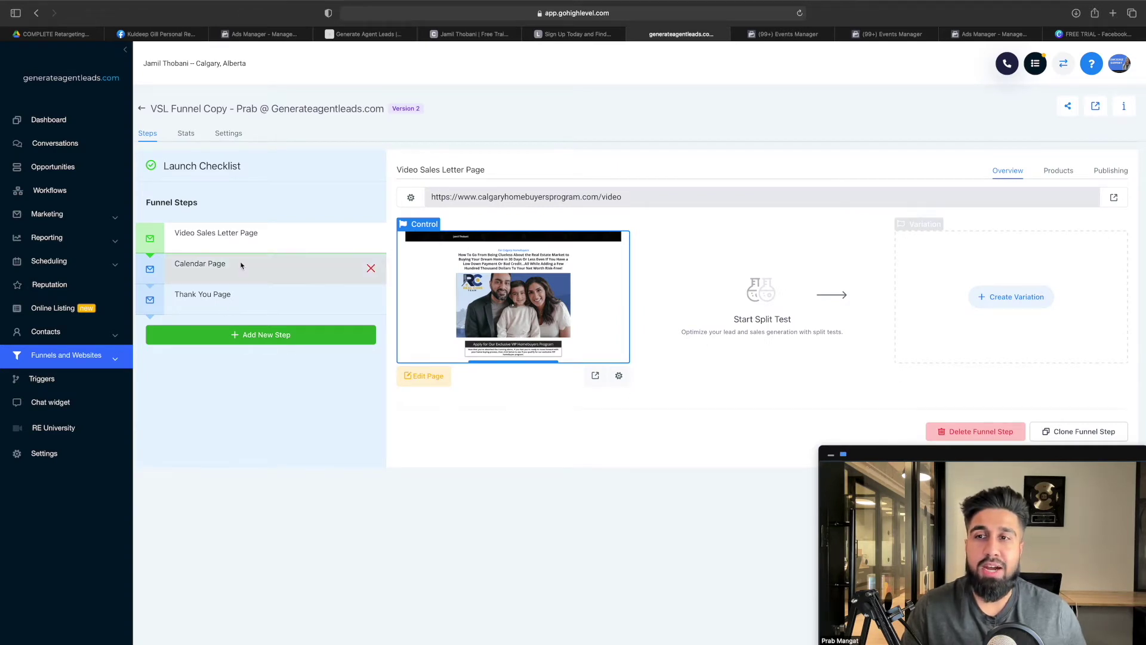
Check the Calendar, Thank You and Video Sales Letter page steps, then return to the doc
left_click(242, 264)
left_click(252, 304)
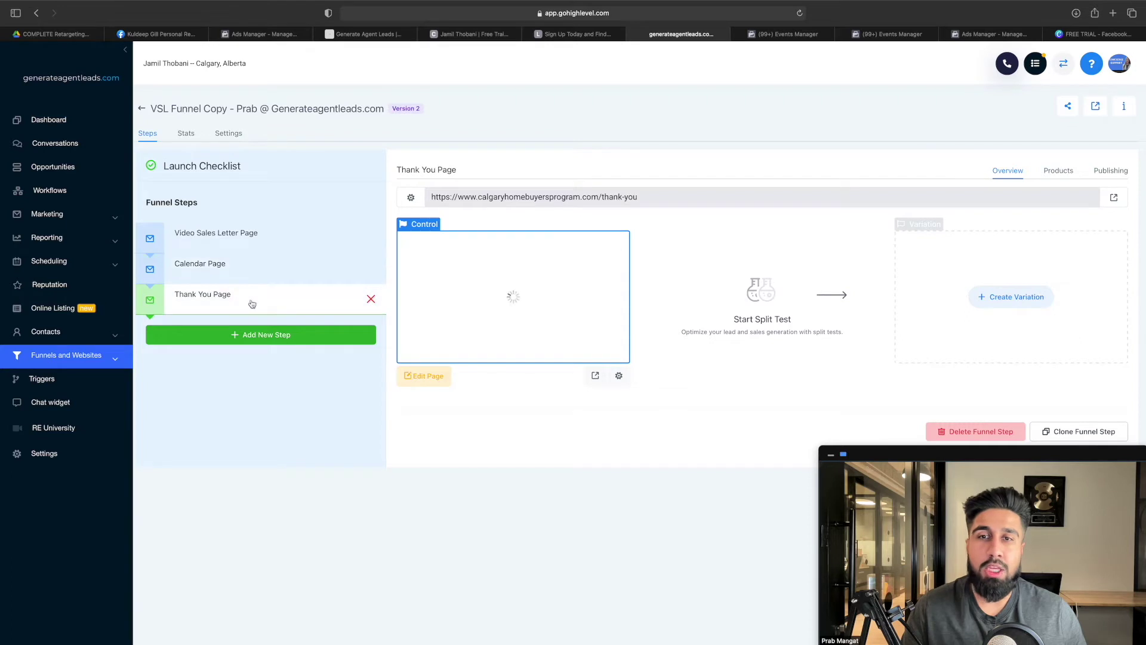
left_click(242, 233)
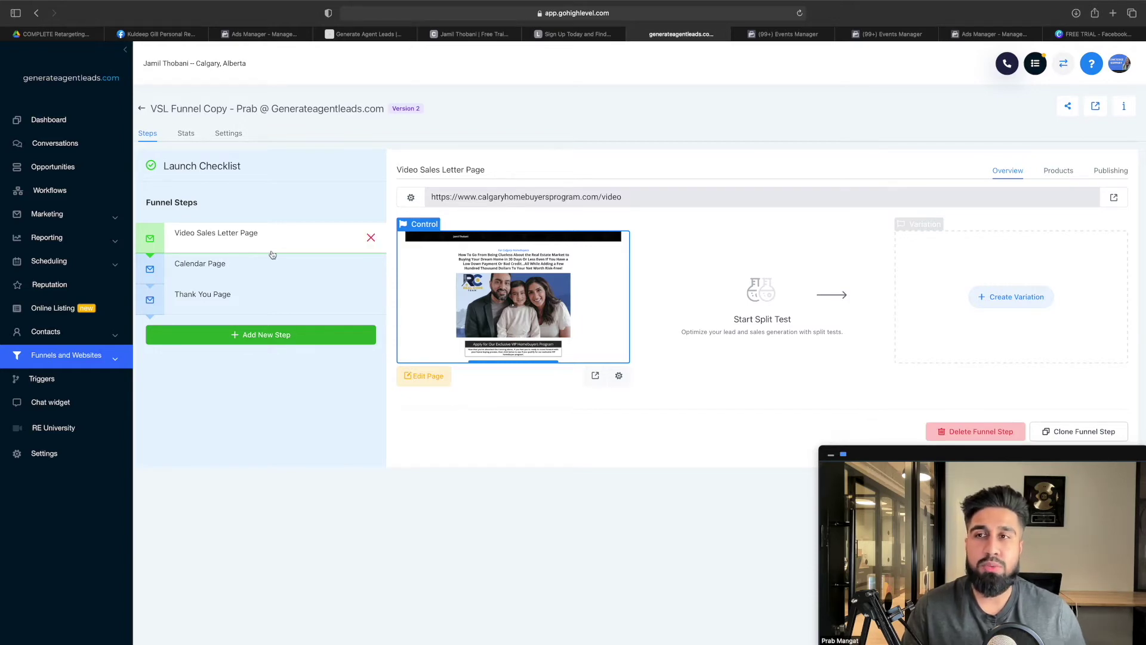
left_click(63, 34)
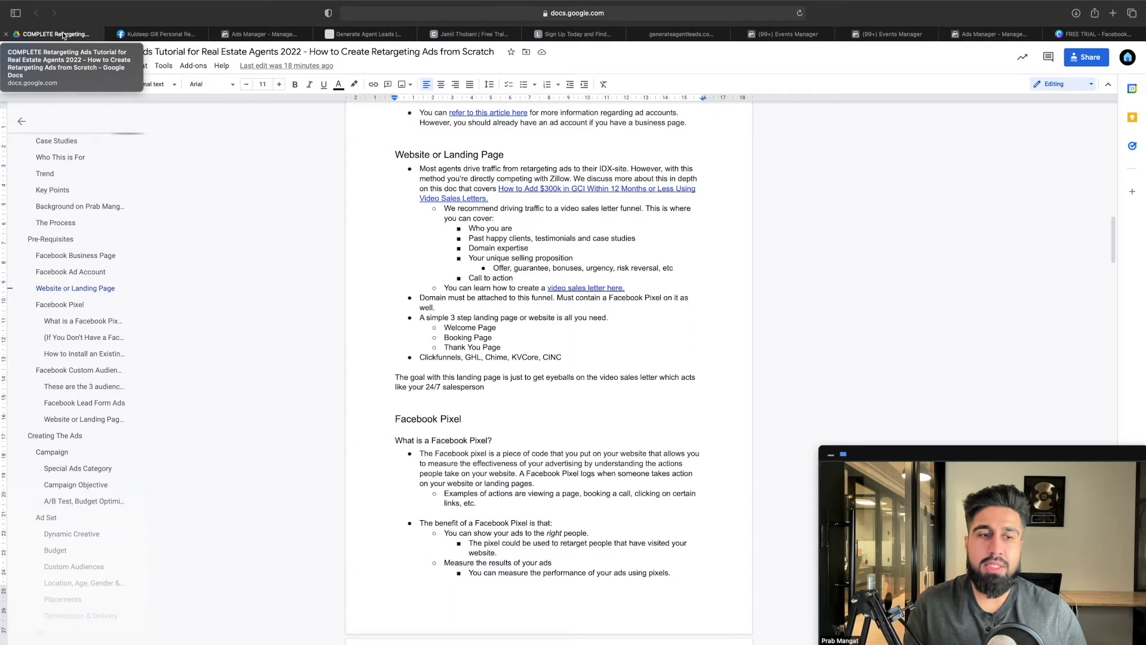
Switch back to the VSL Funnel Copy's Video Sales Letter Page step
mouse_move(399, 6)
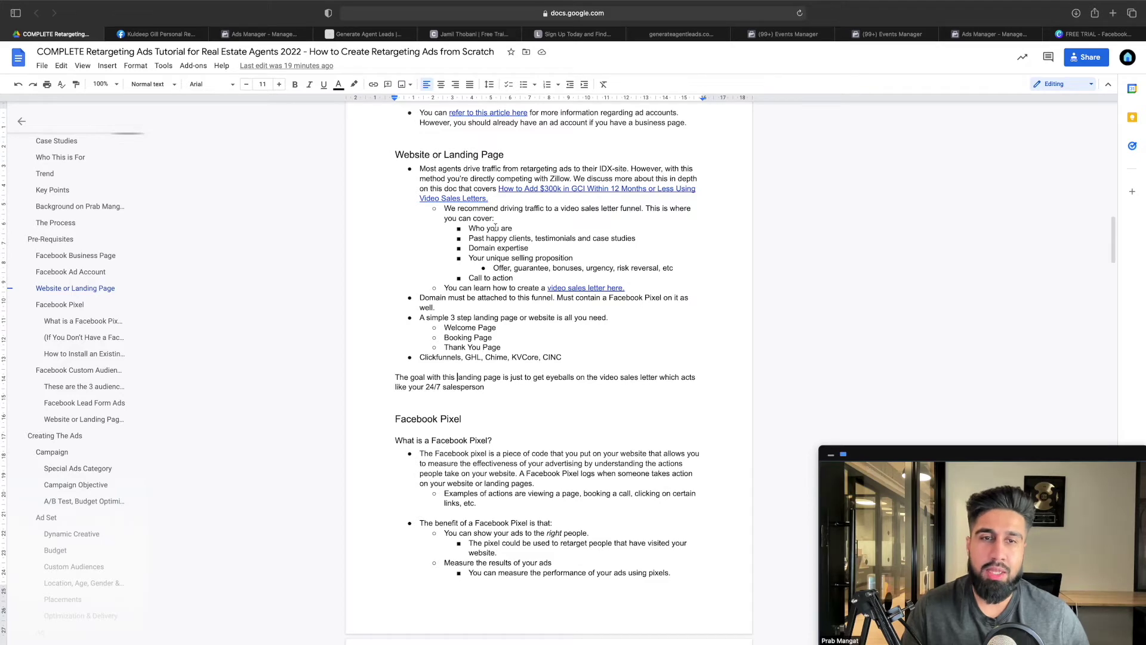
left_click(693, 38)
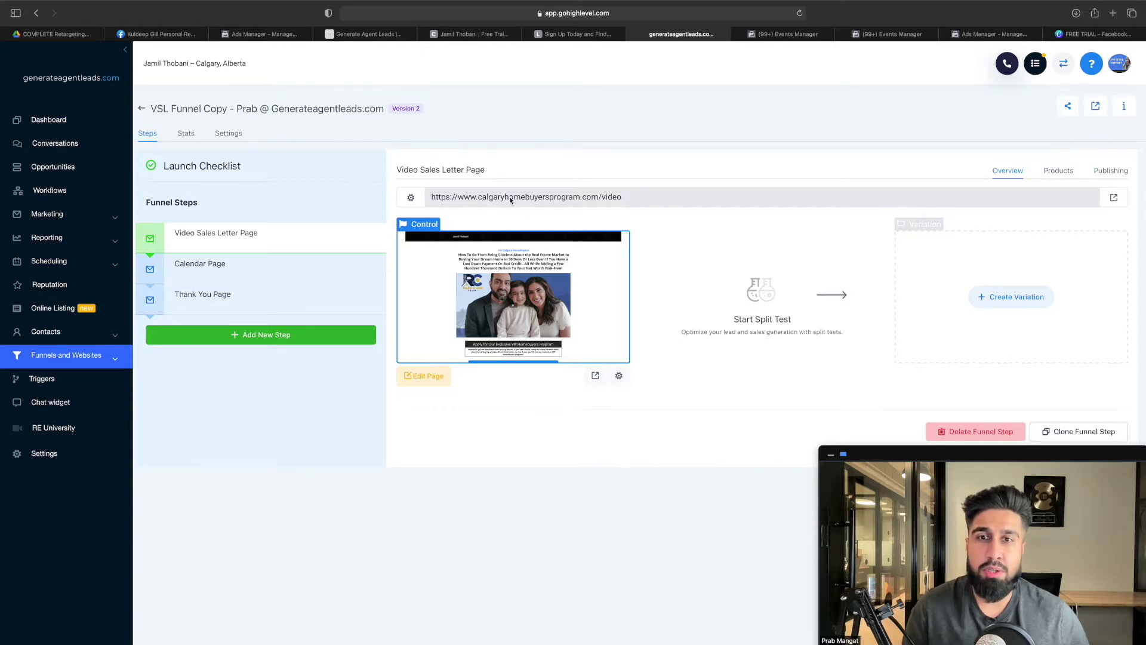
Inspect the Video Sales Letter Page step's /video URL, then return to the tutorial doc
mouse_move(282, 233)
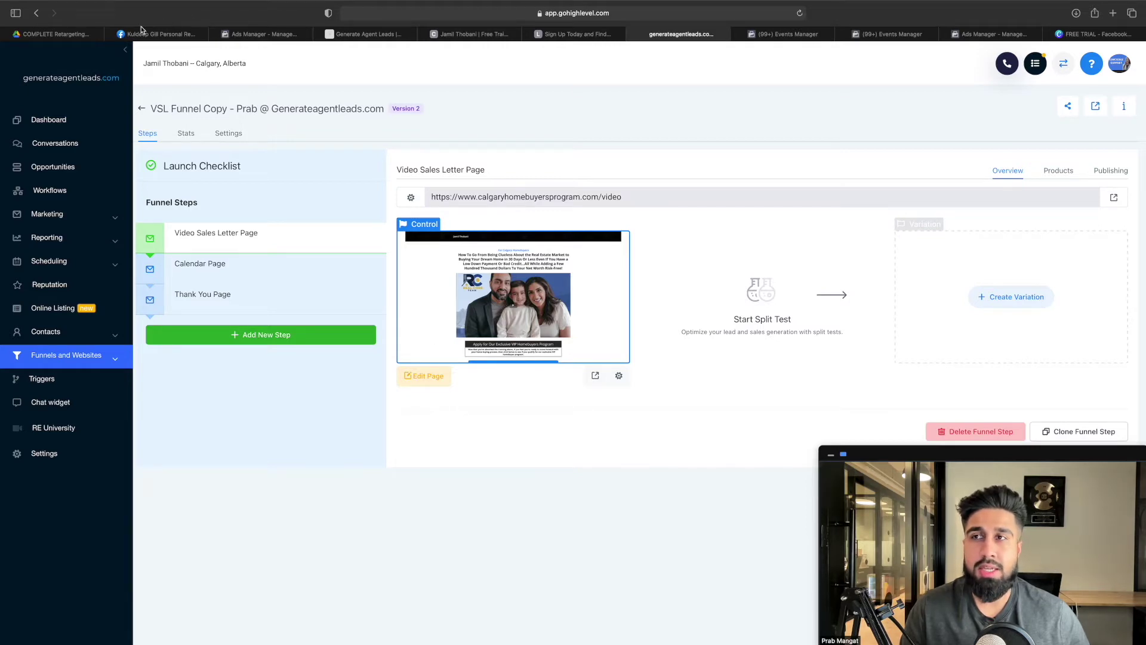
left_click(61, 34)
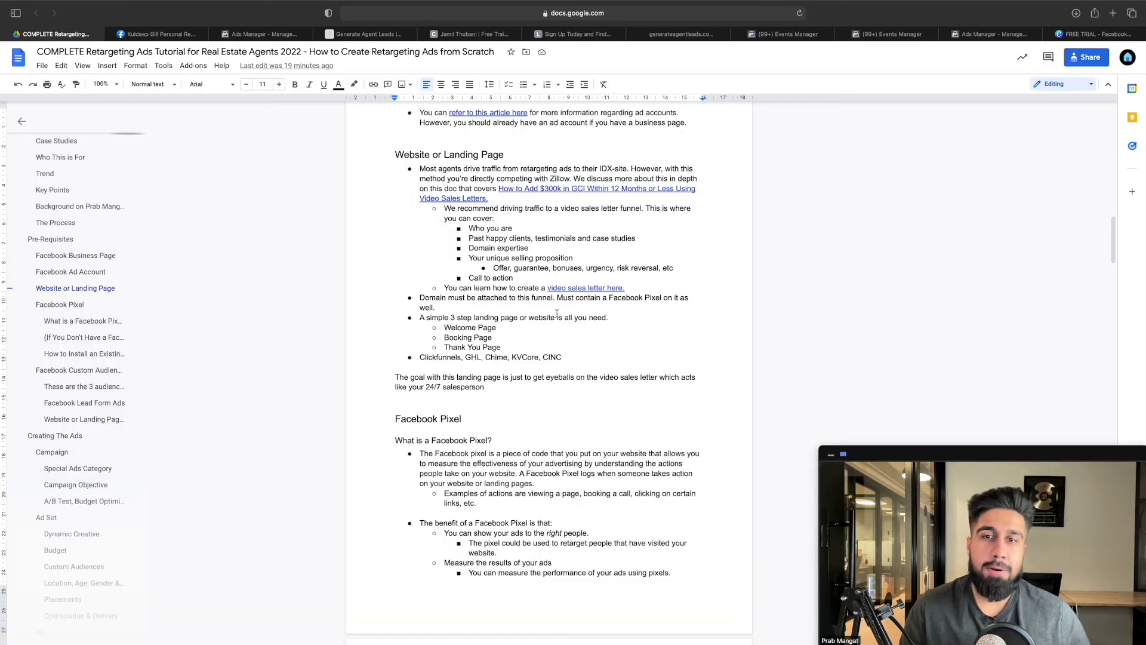
Highlight the Website or Landing Page section, then switch back to the GoHighLevel funnel
left_click_drag(582, 358, 396, 160)
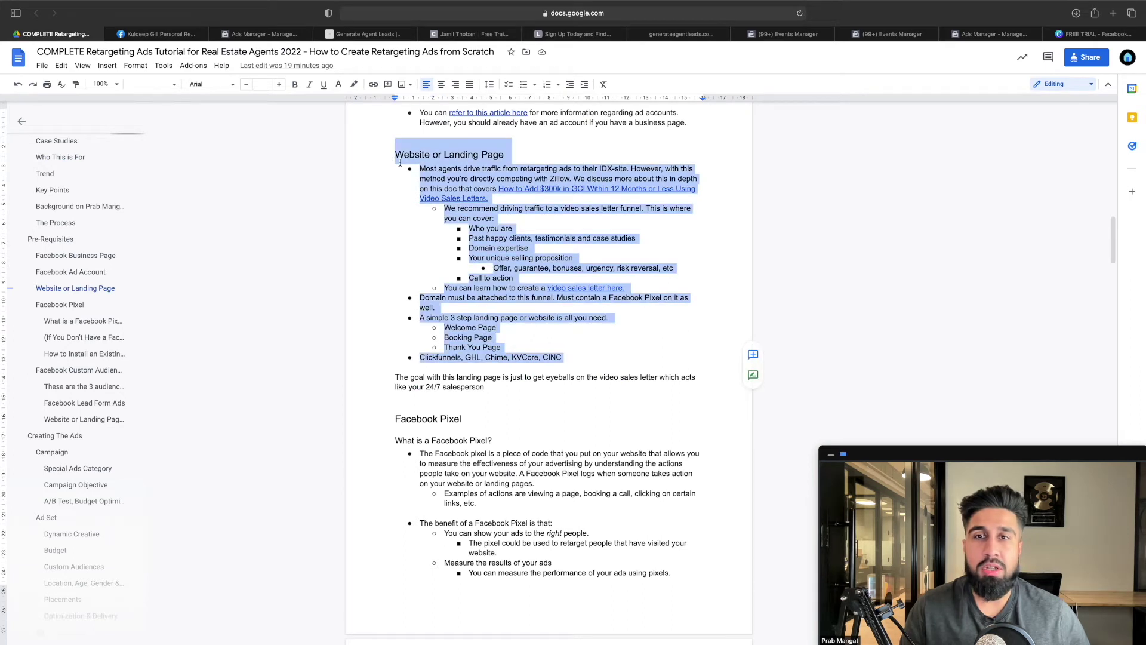
left_click(449, 168)
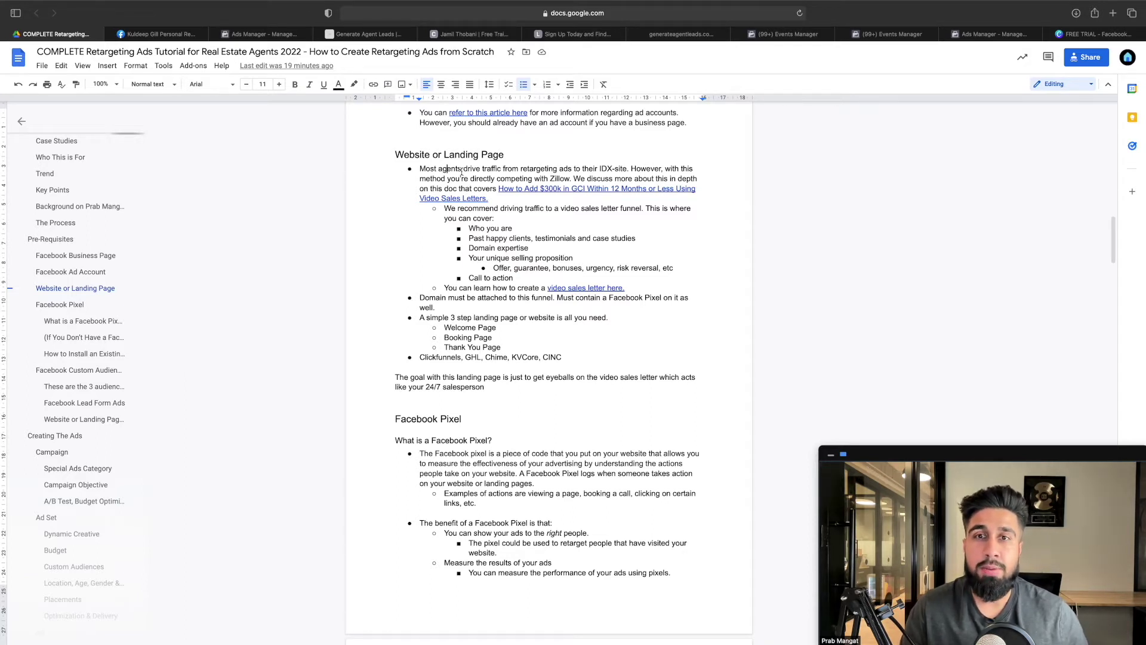
scroll(537, 257, "down", 3)
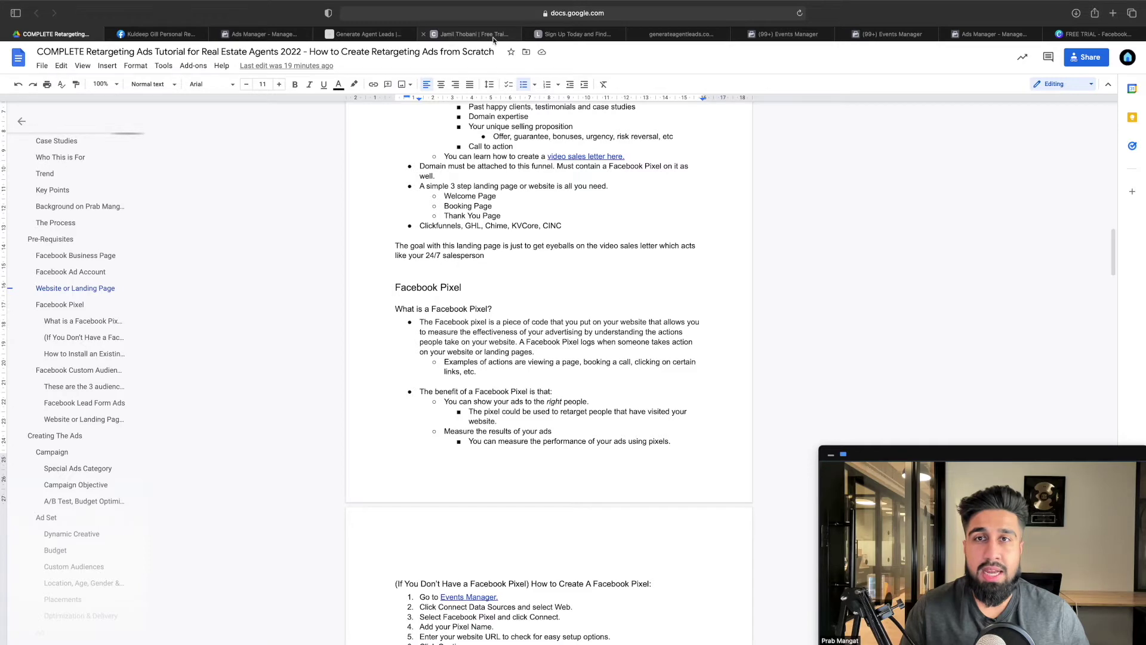
left_click(681, 34)
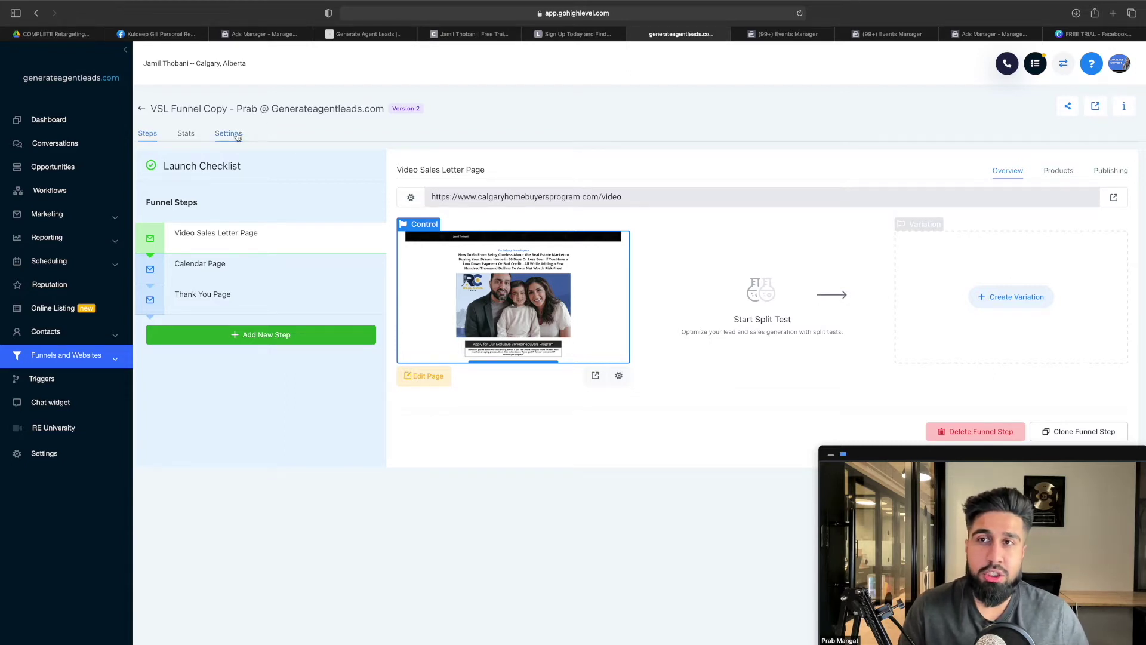
Select the head tracking code in the funnel Settings, then go back to the tutorial doc
left_click(237, 136)
left_click(167, 306)
left_click_drag(168, 306, 272, 343)
left_click(322, 269)
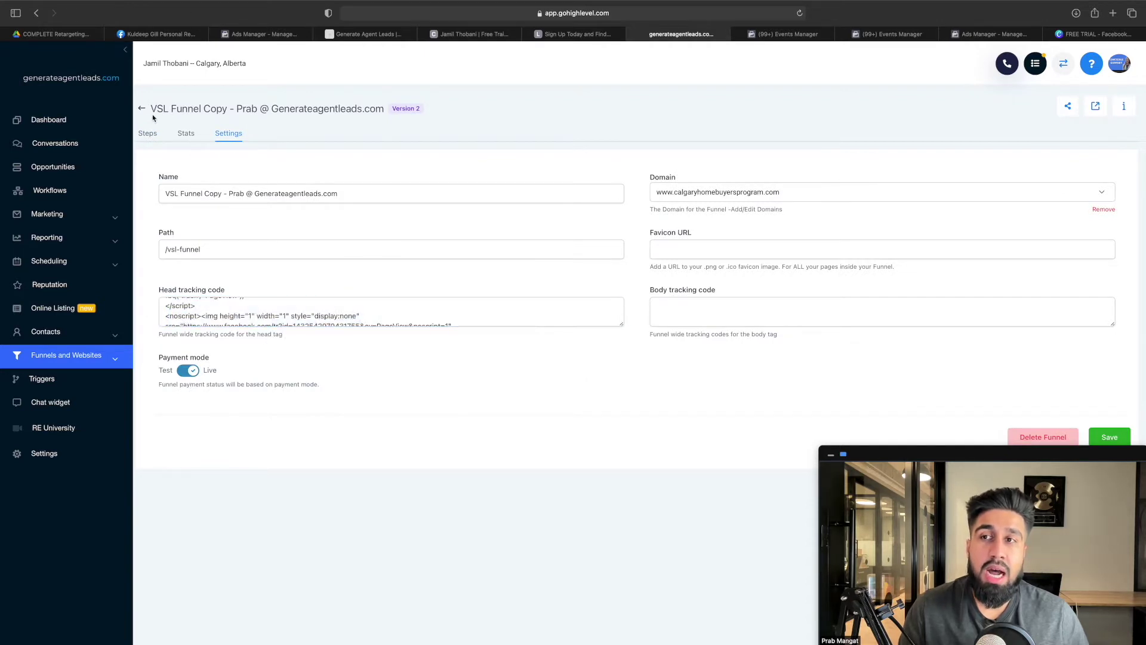
left_click(148, 135)
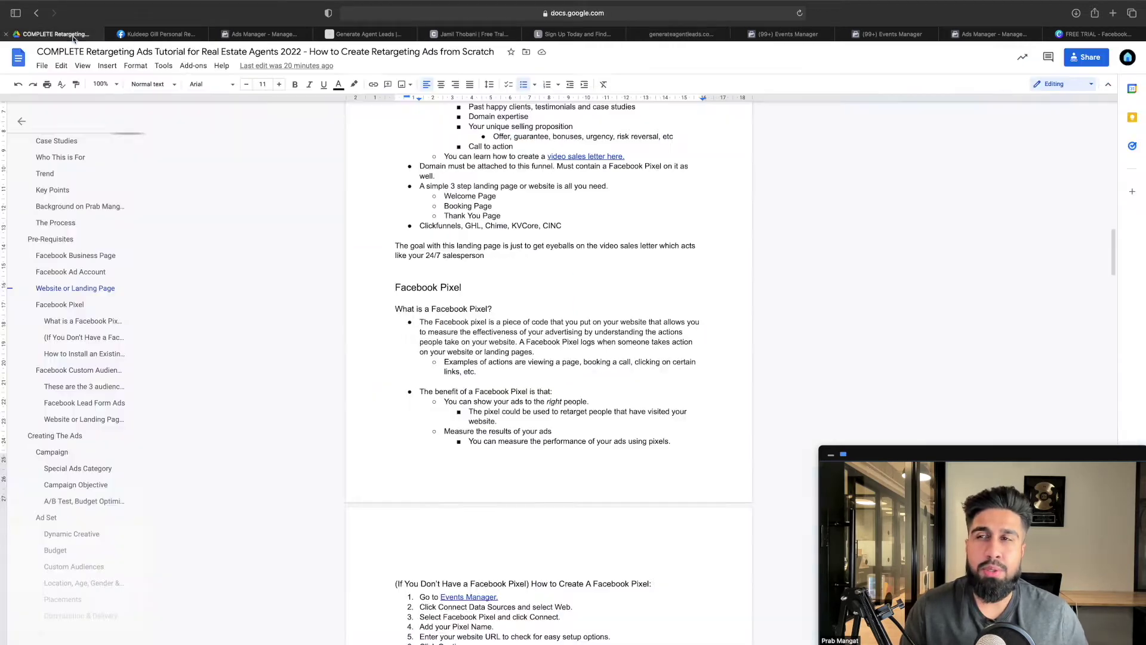
left_click(65, 36)
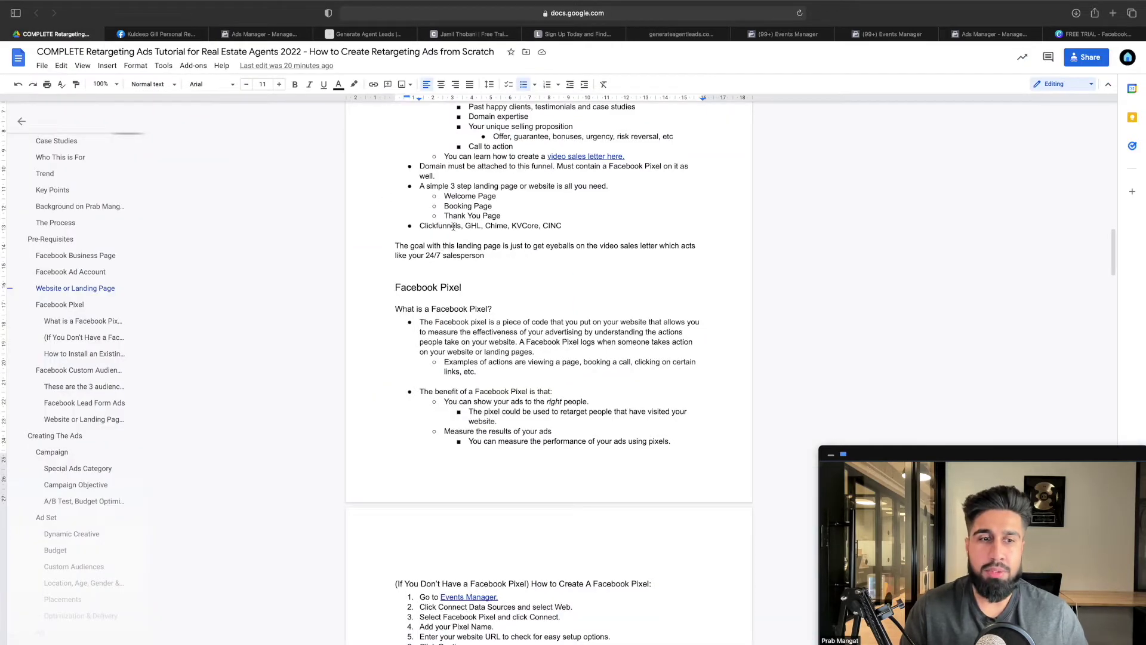
Scroll to the Facebook Pixel section and highlight the bullet defining a pixel
scroll(454, 226, "down", 2)
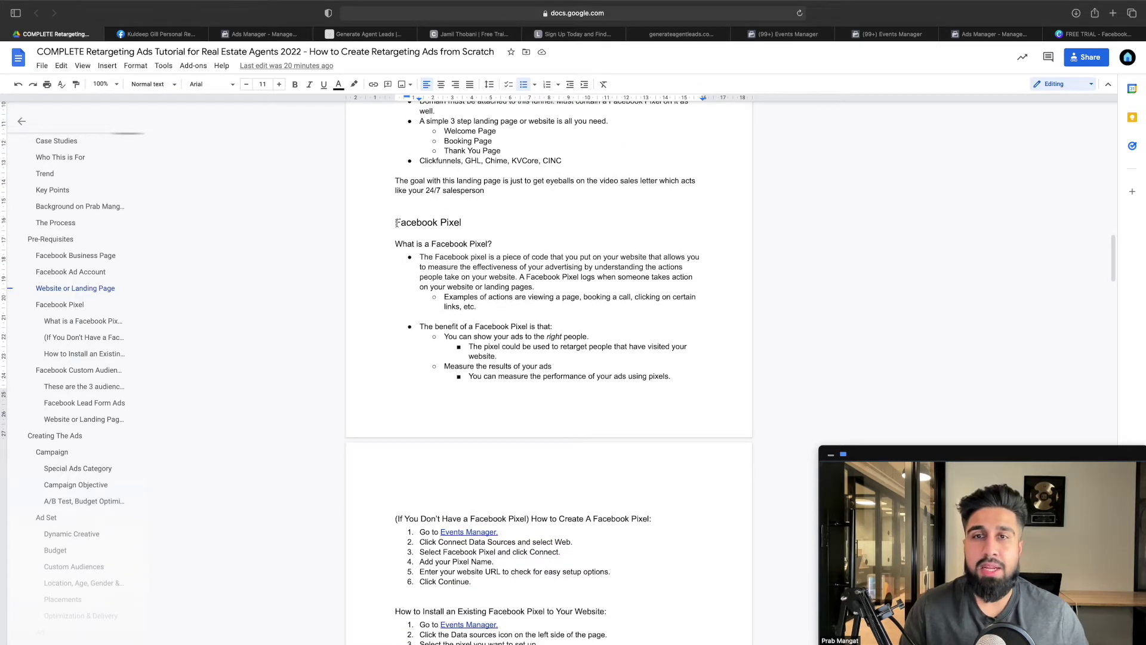
scroll(484, 236, "down", 1)
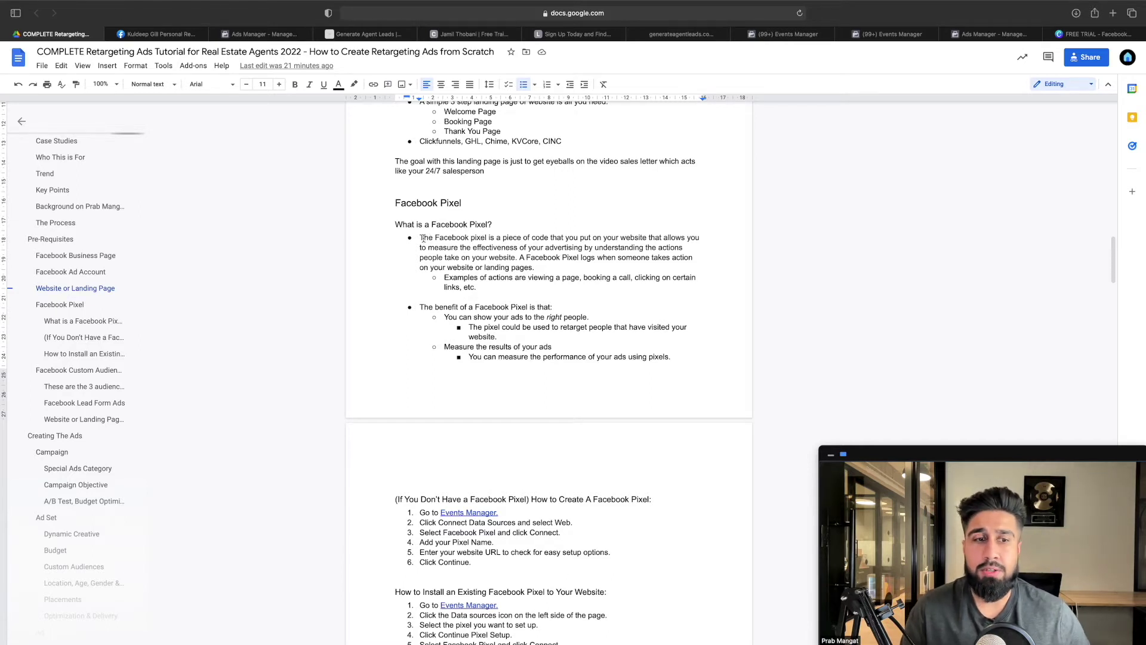
scroll(431, 239, "down", 1)
left_click_drag(420, 222, 555, 240)
left_click(562, 231)
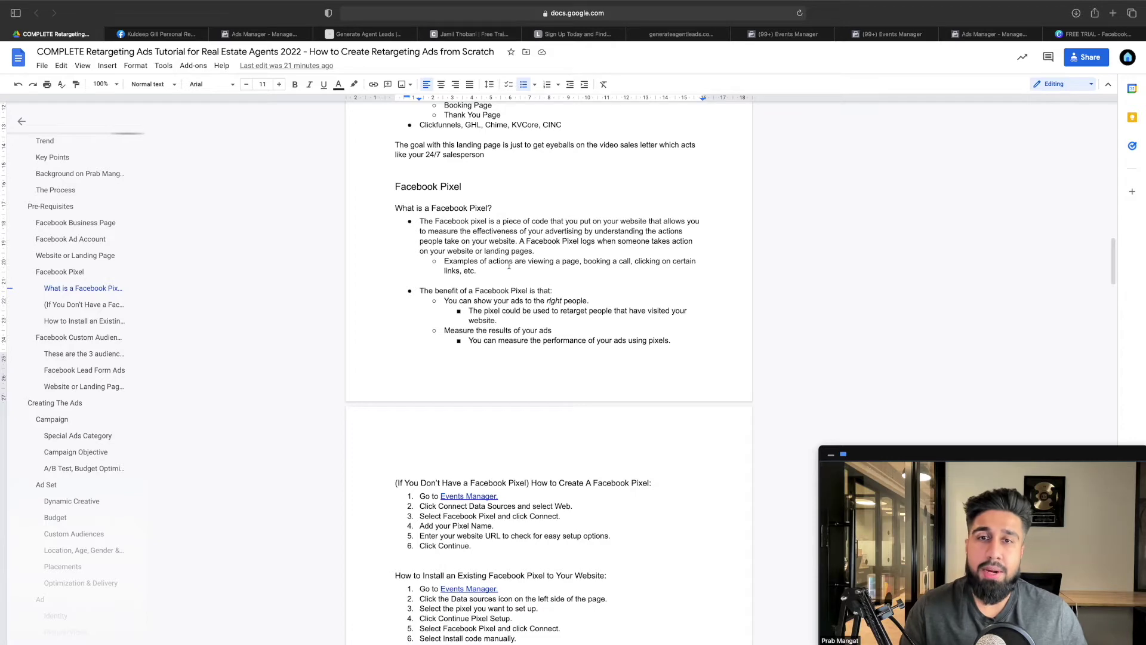
scroll(493, 254, "down", 1)
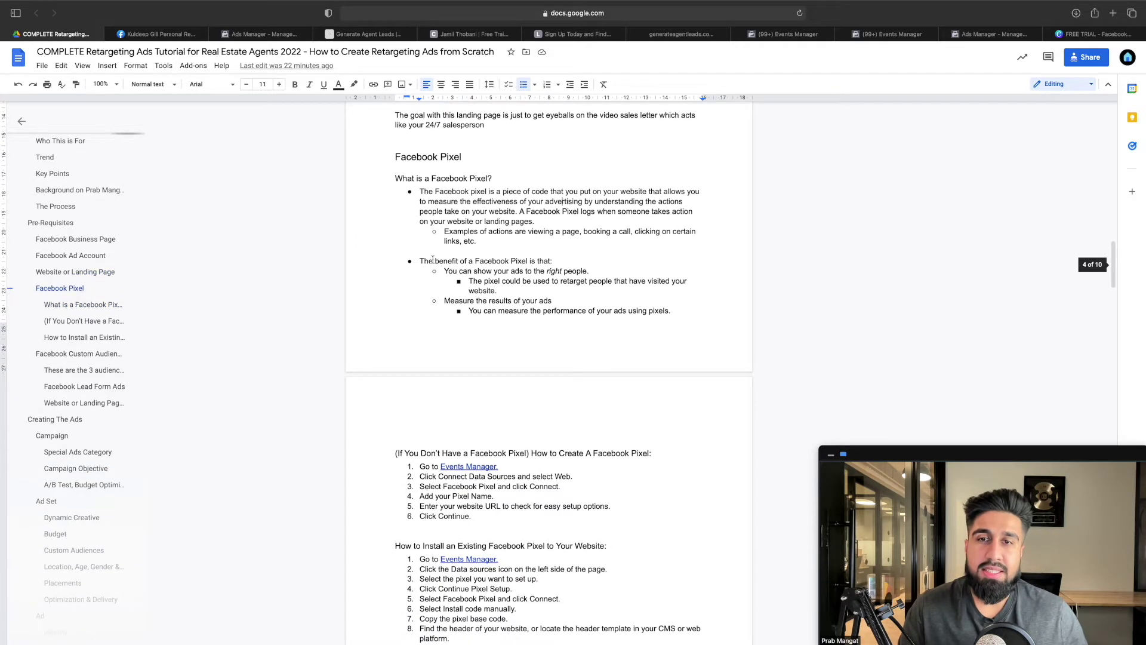
left_click_drag(434, 261, 590, 272)
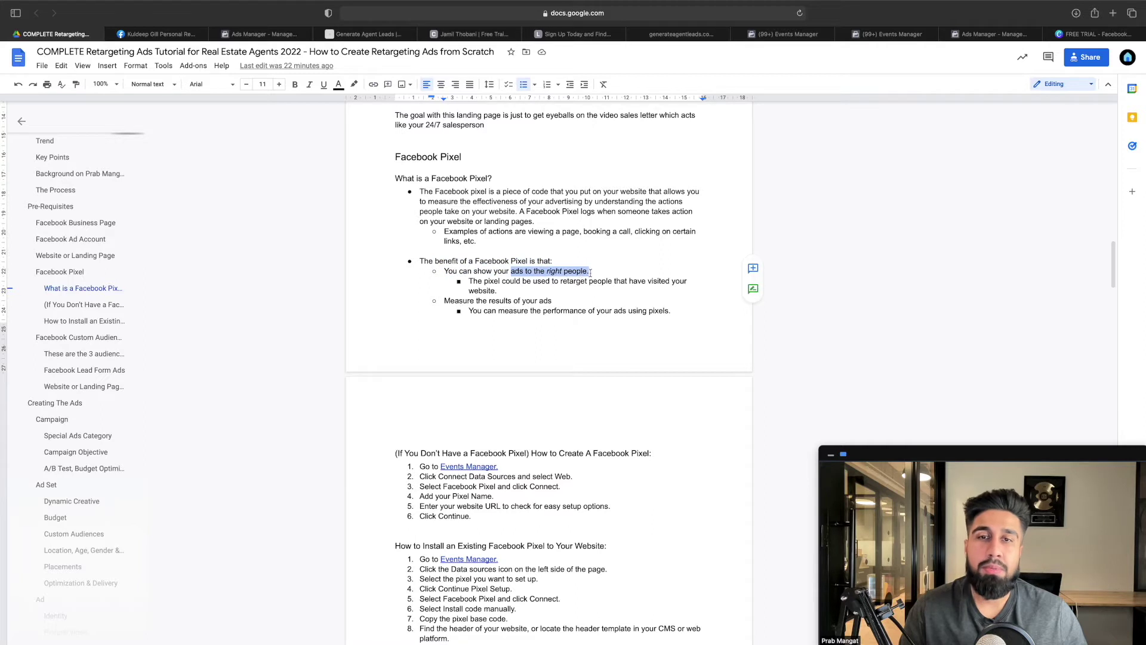
triple_click(515, 287)
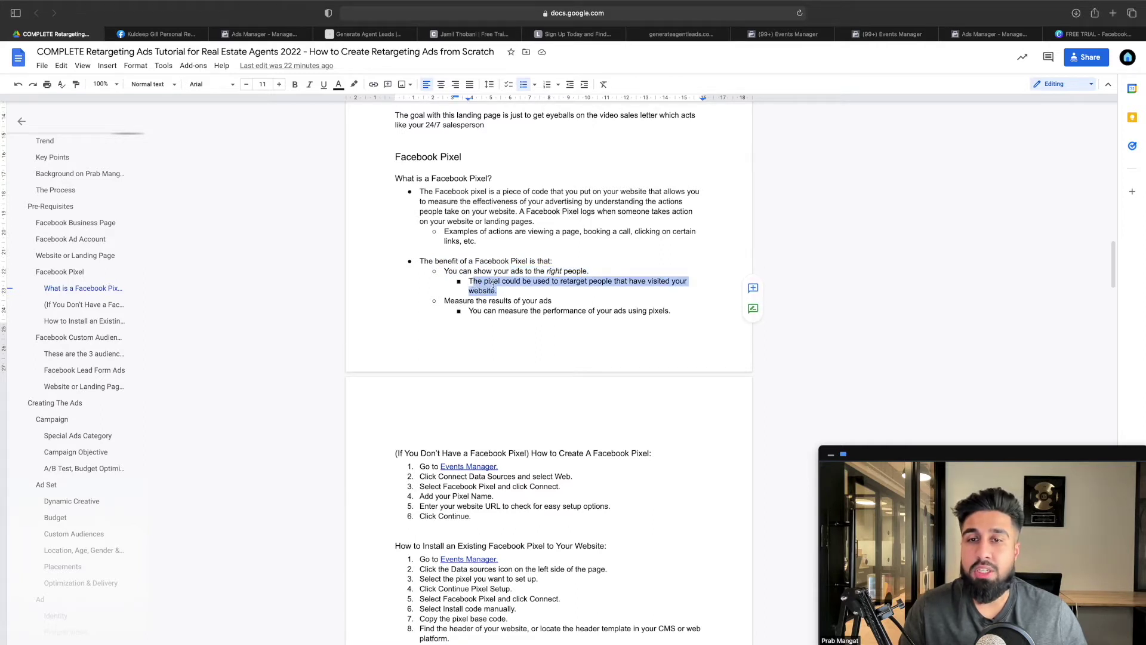
left_click(493, 283)
left_click_drag(455, 300, 638, 310)
left_click(624, 310)
scroll(583, 300, "down", 1)
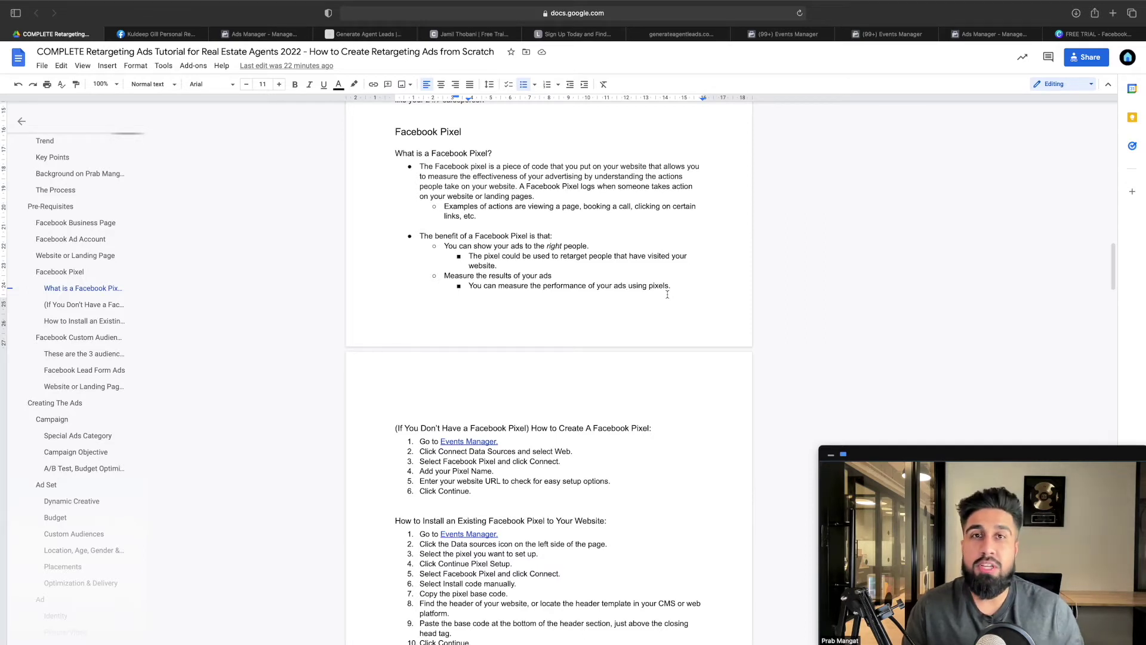
Scroll down to the Facebook Pixel creation and install sections, then switch to Ads Manager's campaigns table
scroll(605, 285, "down", 5)
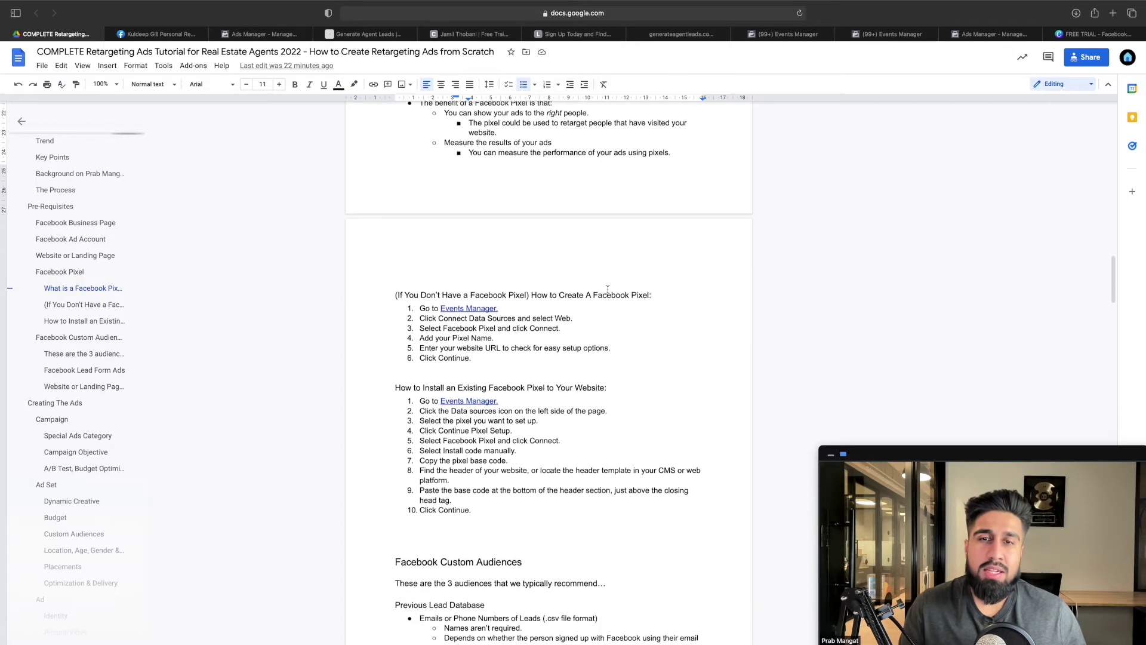
scroll(604, 286, "down", 1)
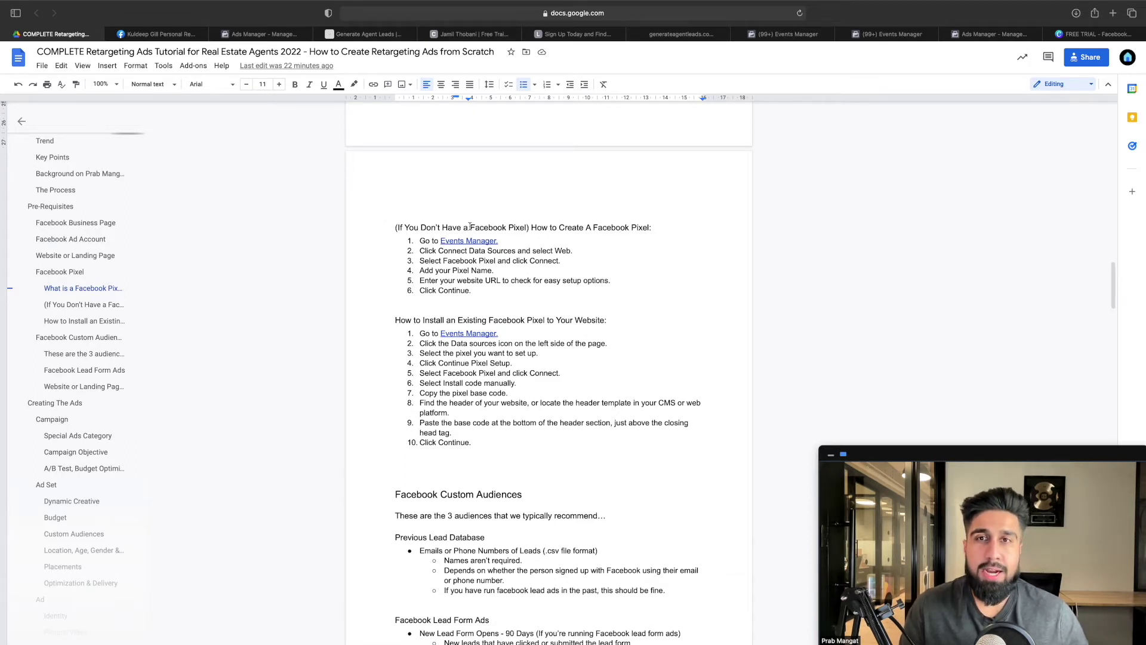
scroll(387, 226, "up", 15)
scroll(444, 205, "down", 4)
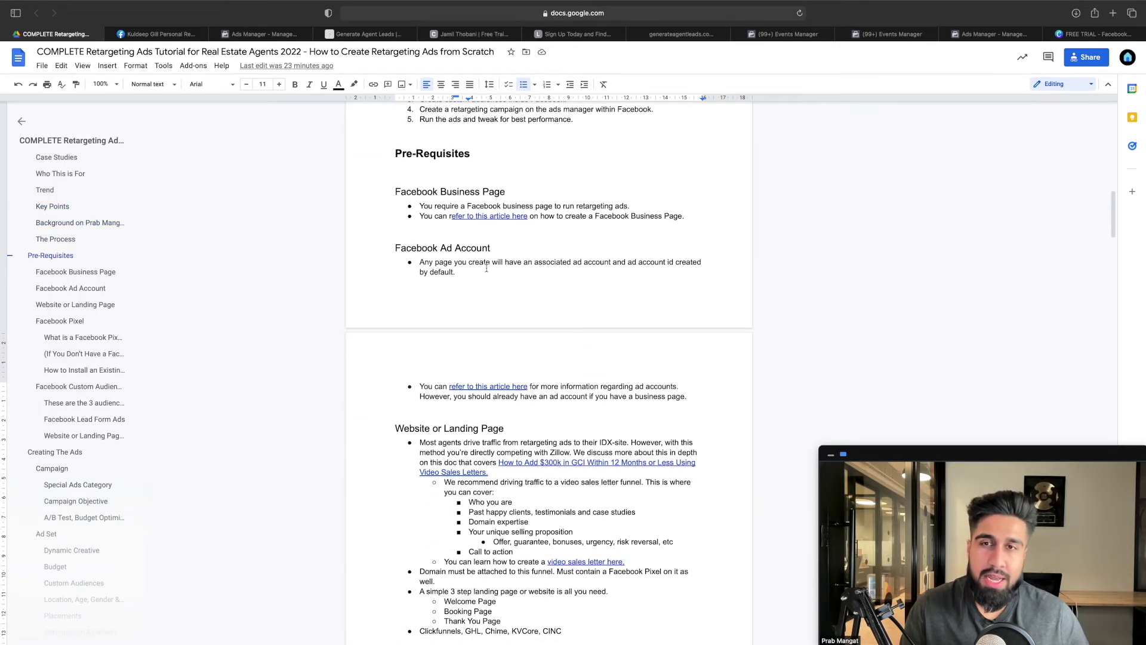
scroll(487, 268, "down", 2)
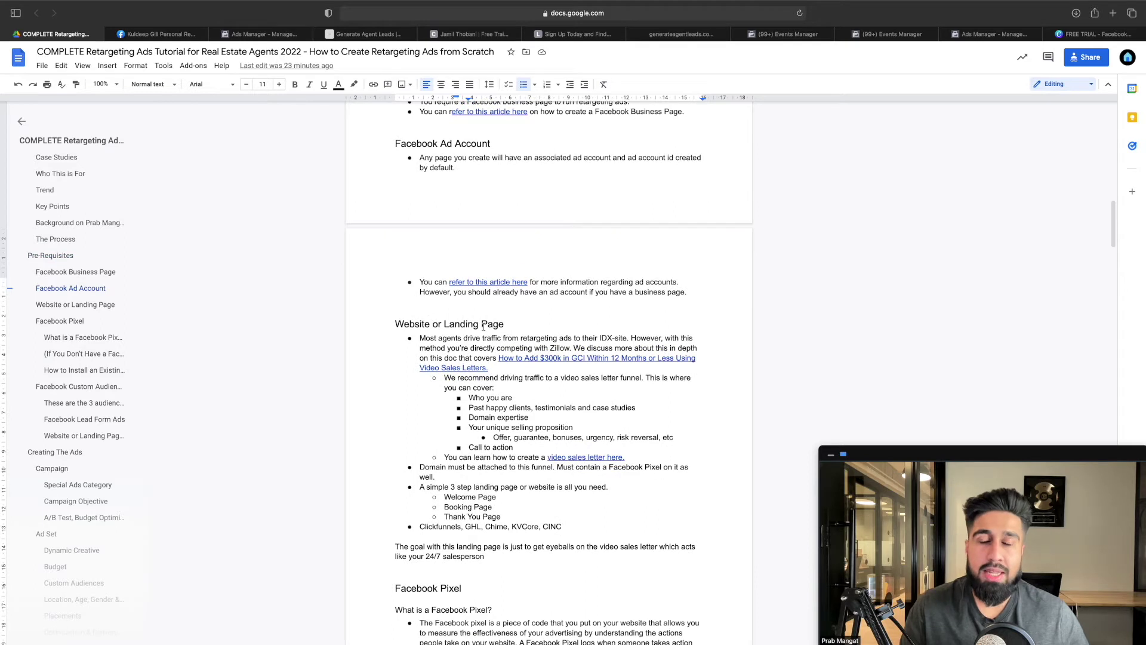
scroll(487, 328, "down", 1)
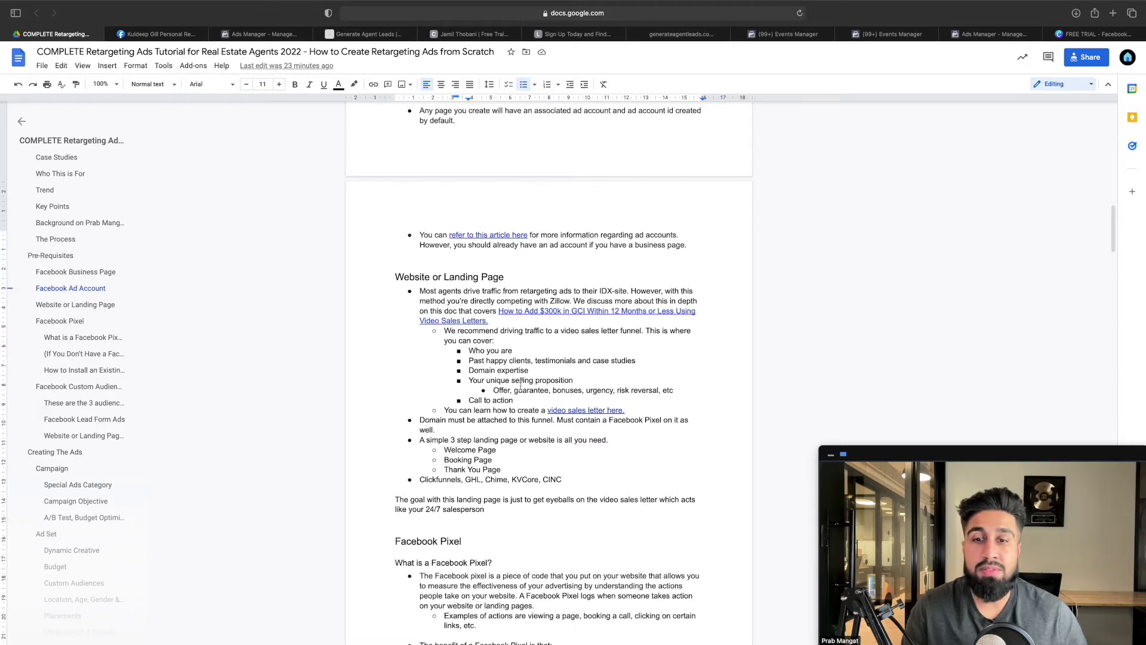
scroll(521, 385, "down", 5)
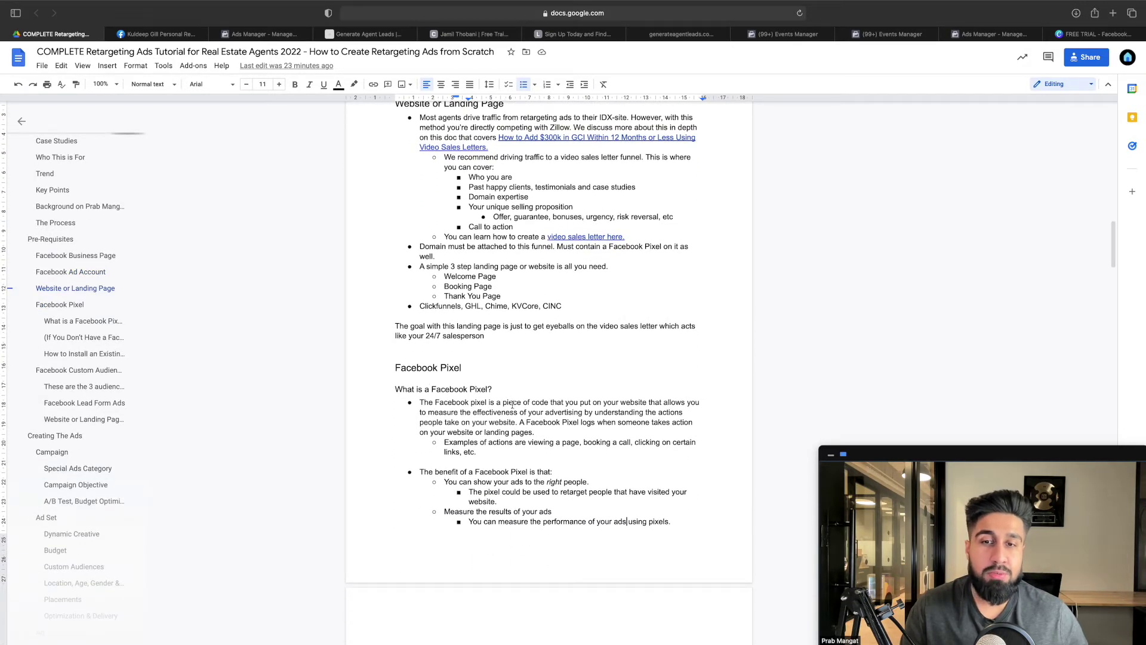
scroll(514, 404, "down", 4)
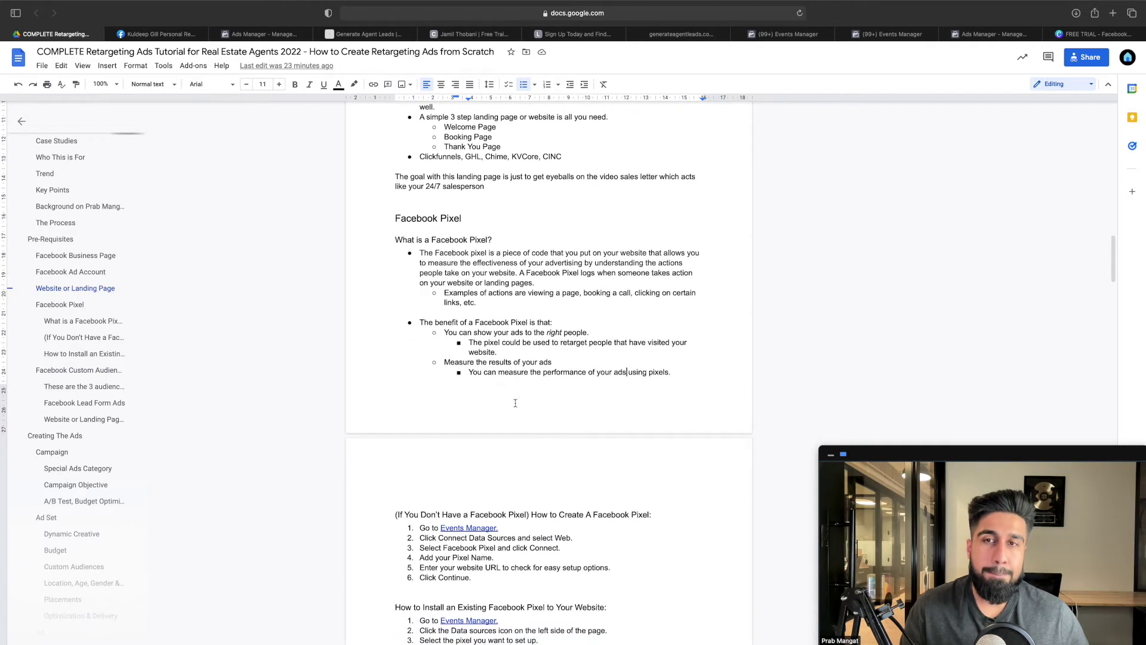
scroll(525, 358, "down", 1)
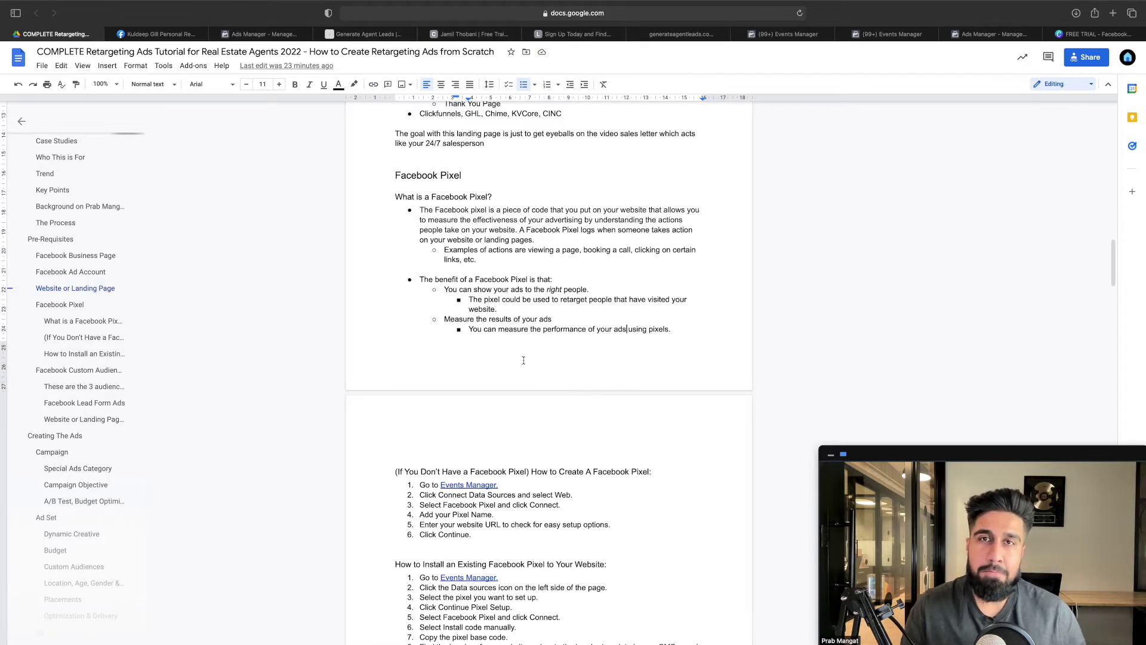
scroll(524, 361, "down", 5)
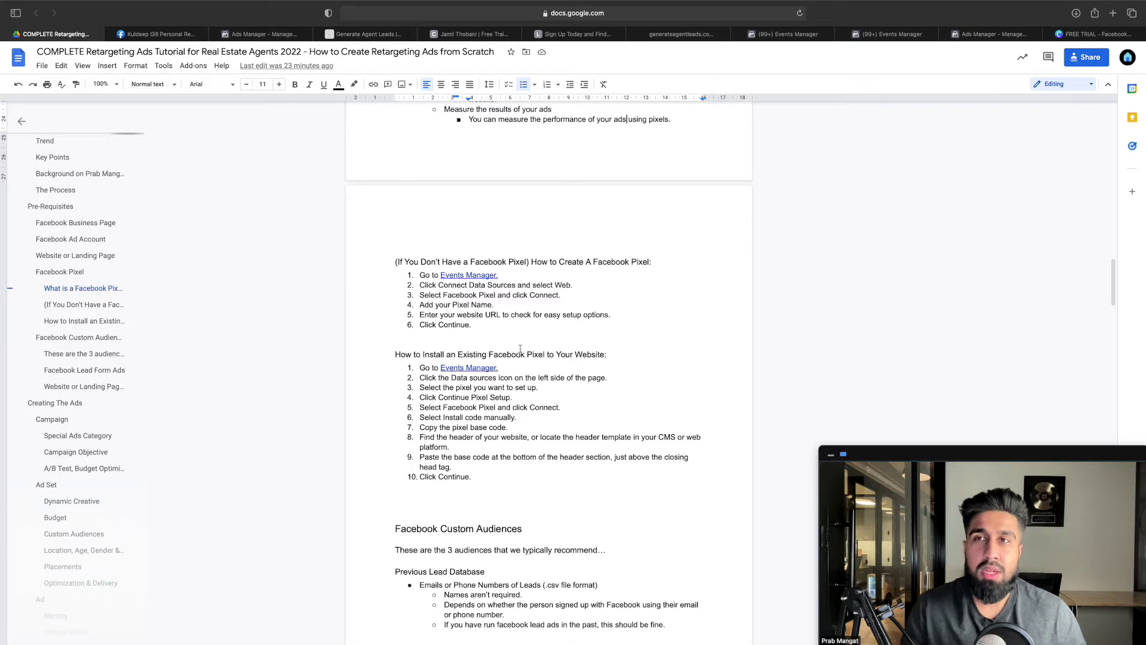
left_click(257, 36)
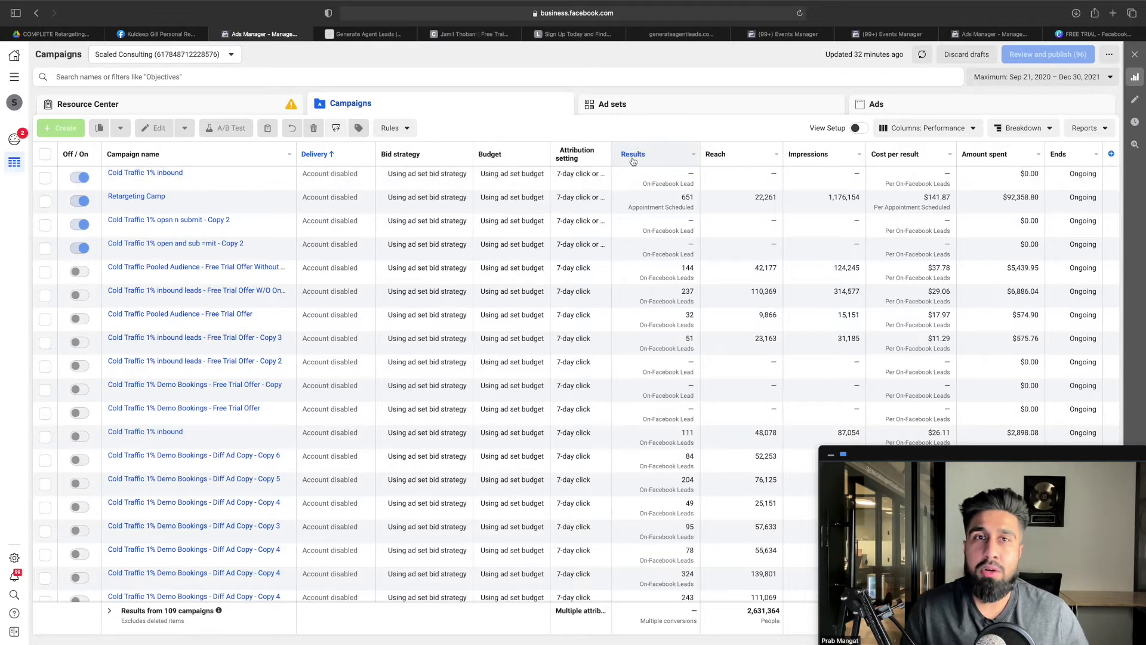
Go through All tools to Ads Manager, then to Events Manager's empty Data sources page
left_click(796, 39)
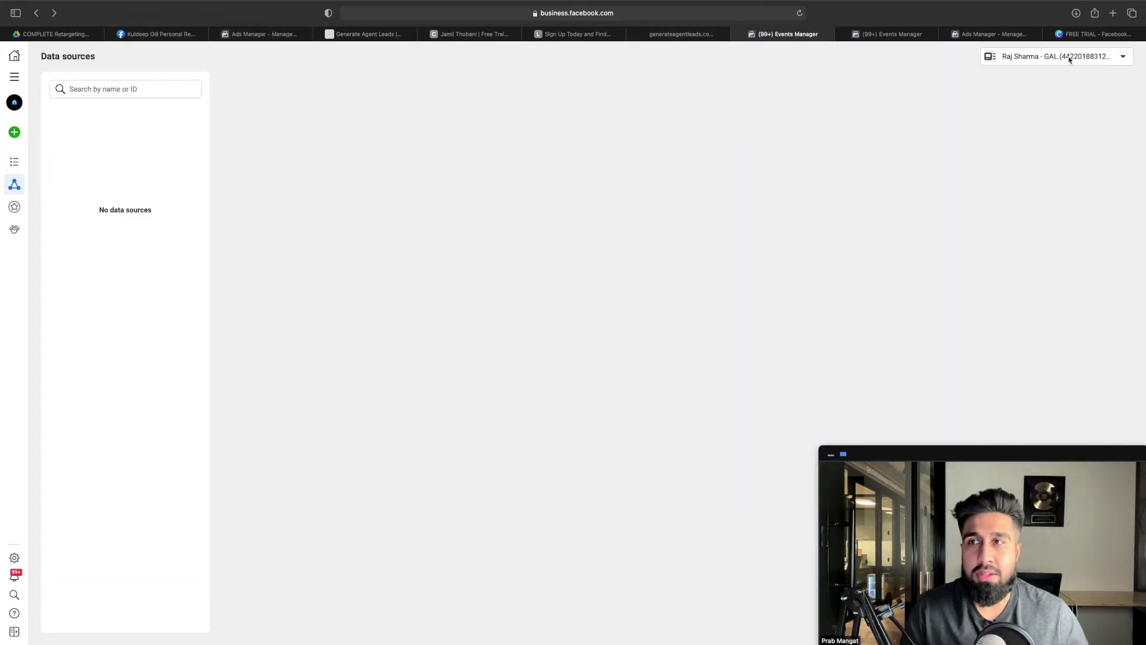
left_click(14, 77)
left_click(69, 104)
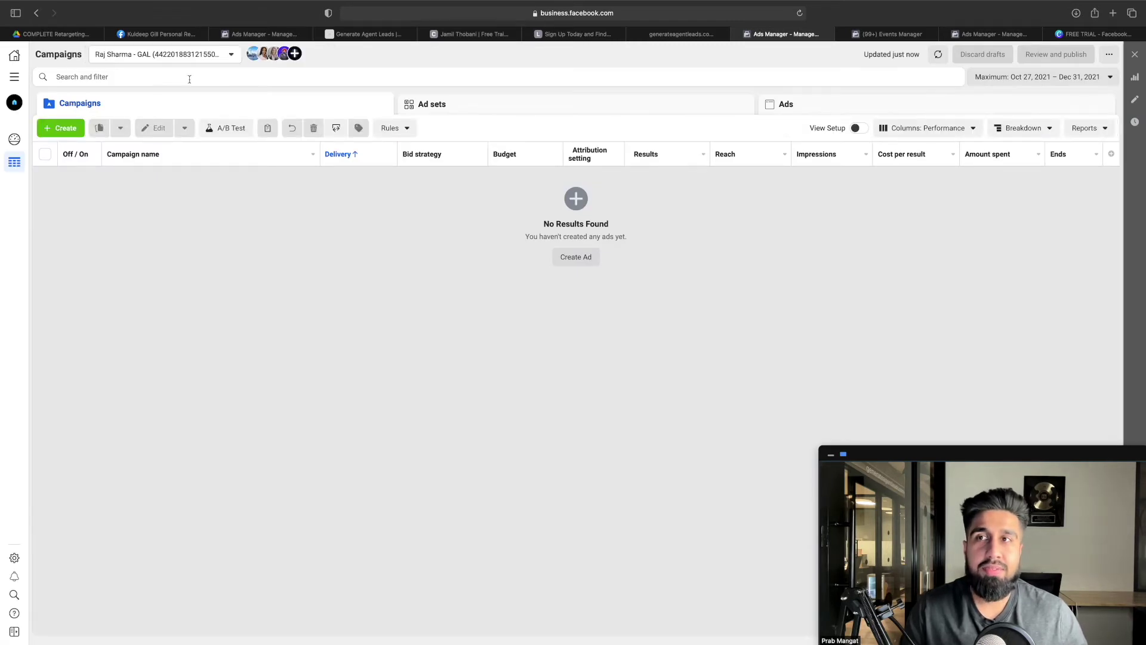
left_click(17, 84)
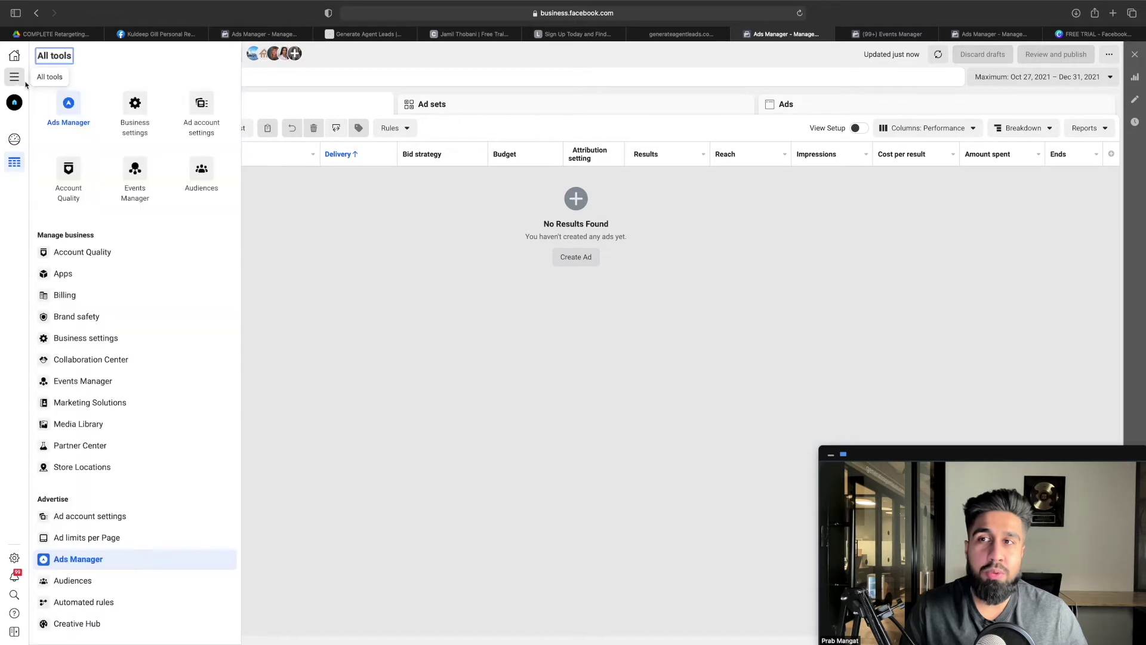
left_click(136, 172)
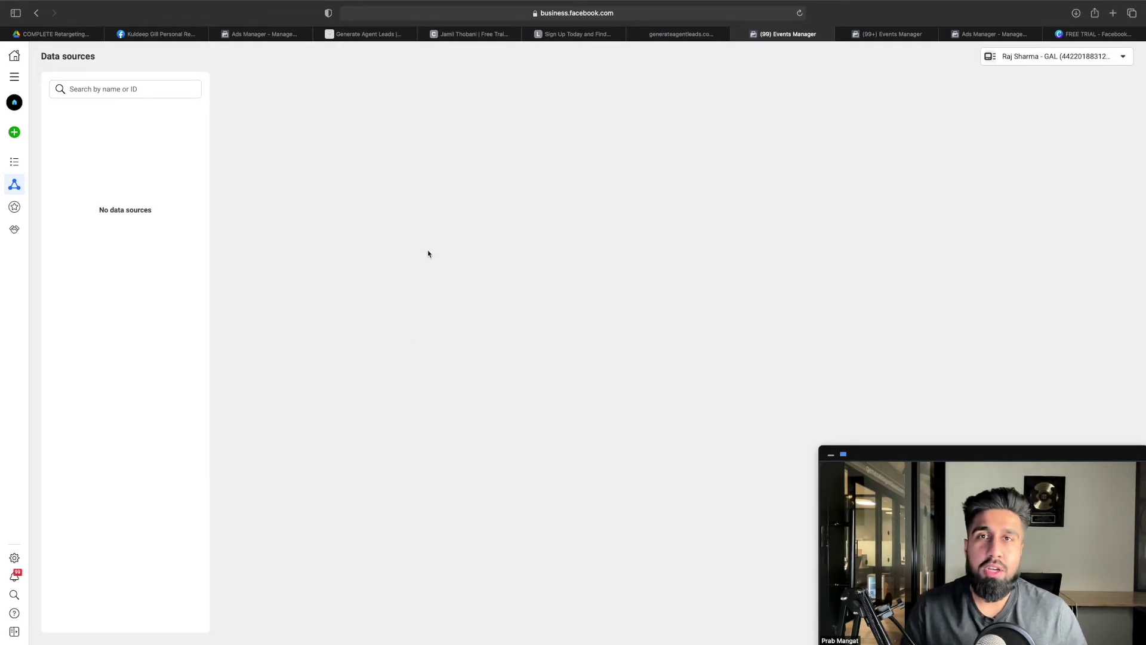
Connect a Web data source using Facebook Pixel and continue to the pixel name field
left_click(23, 137)
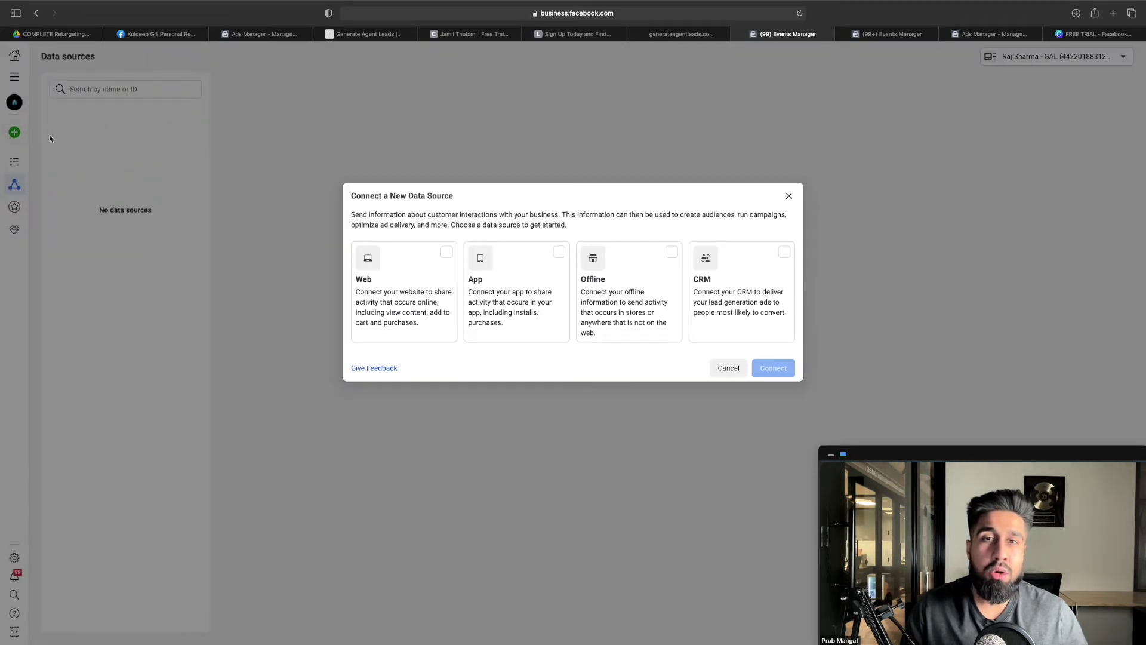
left_click(443, 253)
left_click(782, 375)
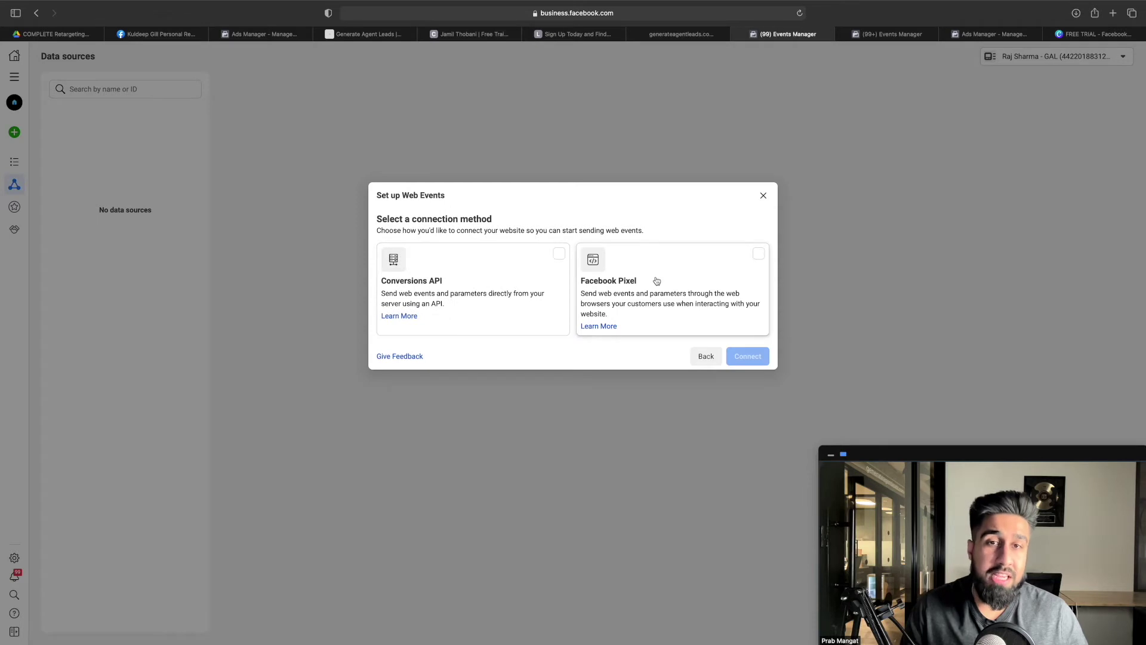
left_click(657, 281)
left_click(742, 356)
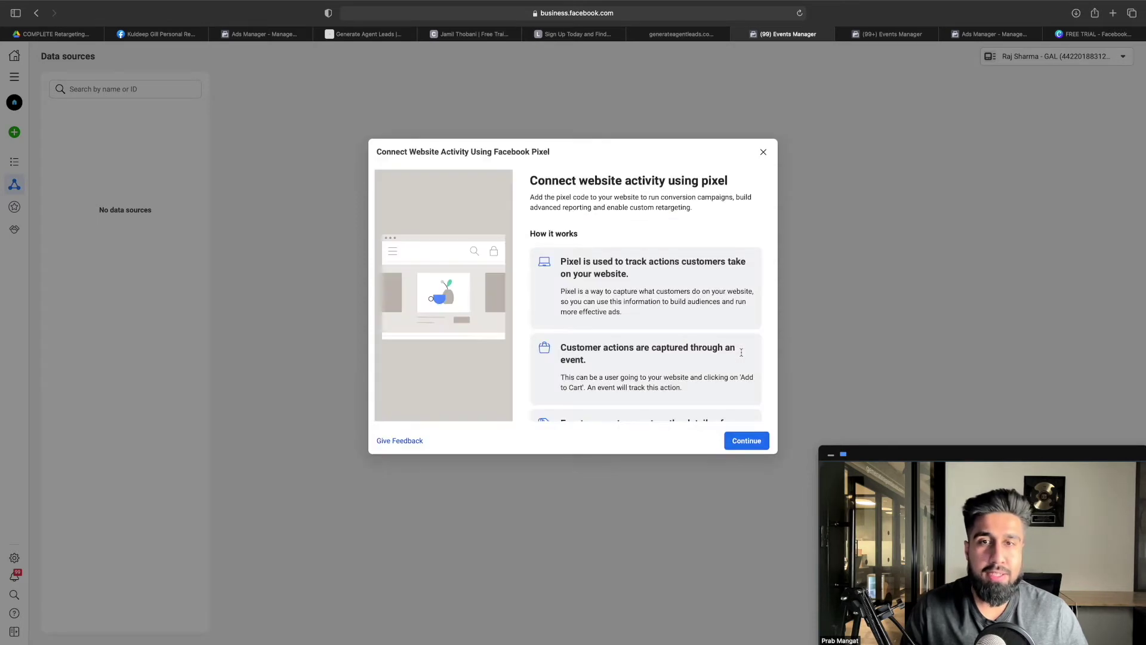
left_click(751, 439)
left_click(425, 253)
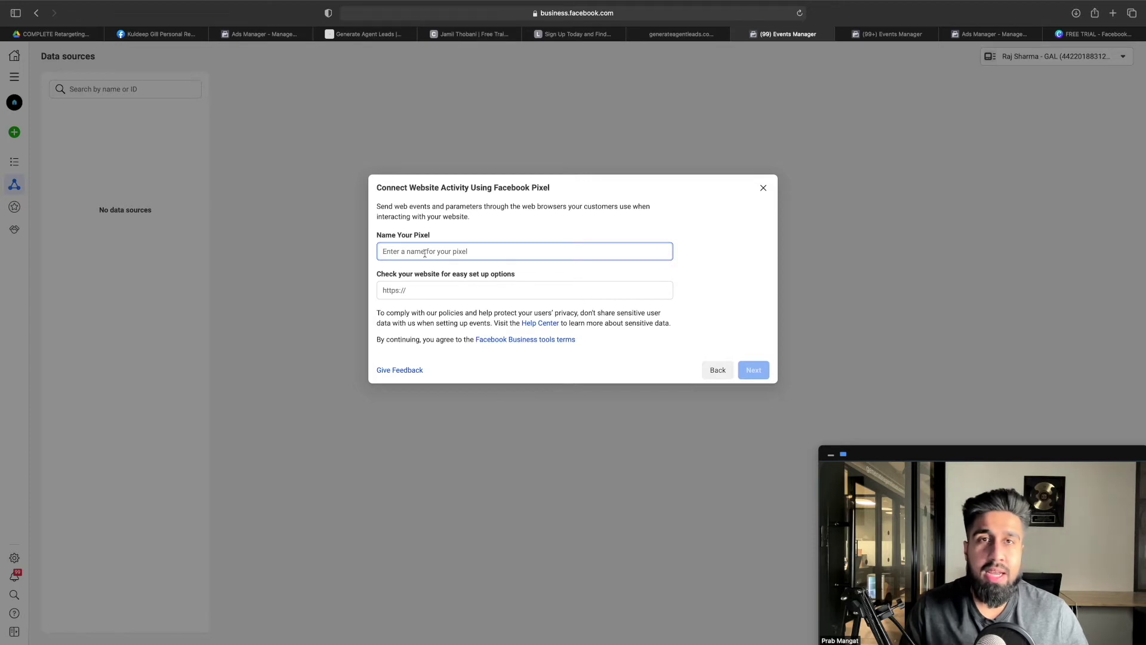
Name the pixel 'Test Pixel', fixing the typo, then go to the GoHighLevel funnel tab
type("T")
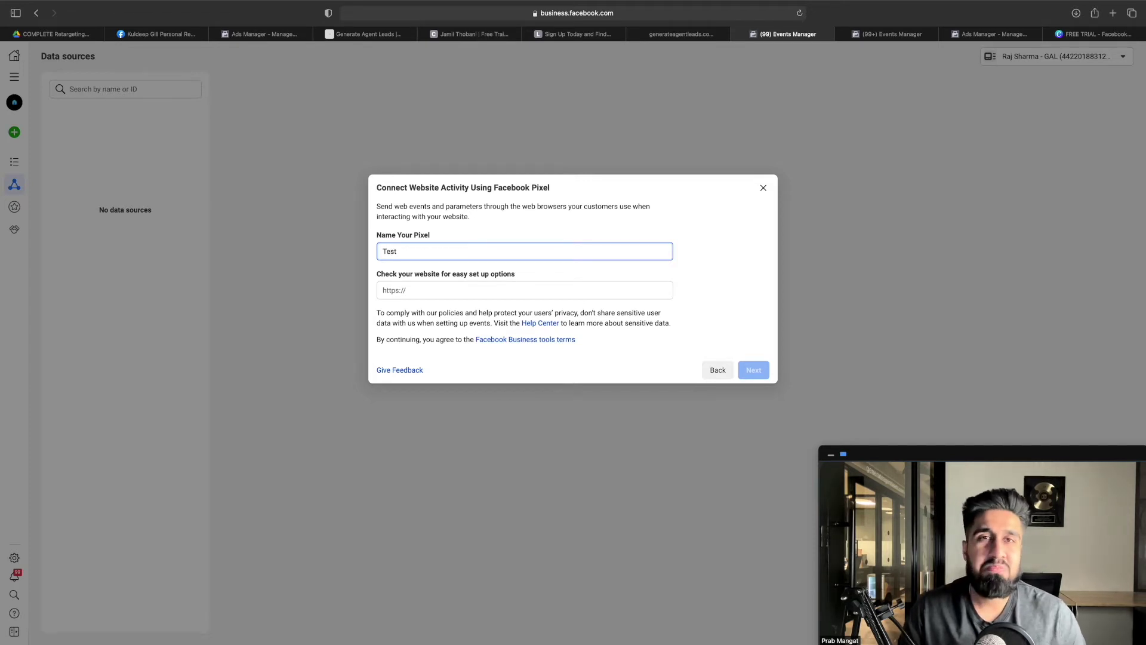
type("est")
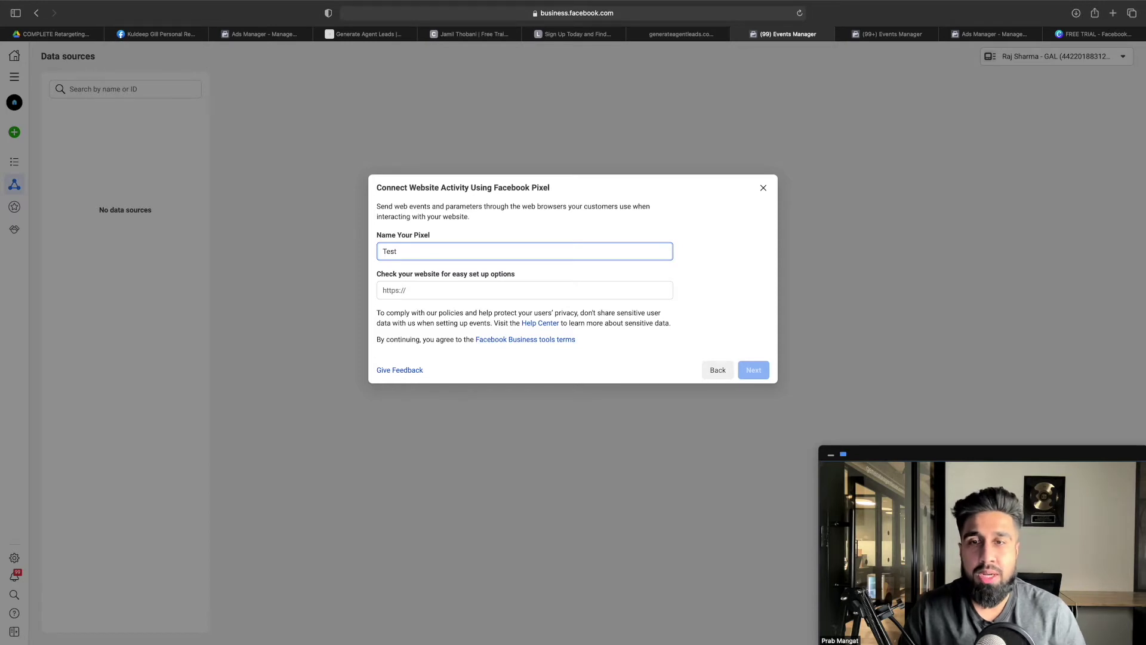
type(" Pixwl")
key("BackSpace")
key("BackSpace")
type("el")
left_click(435, 279)
left_click_drag(406, 274, 509, 273)
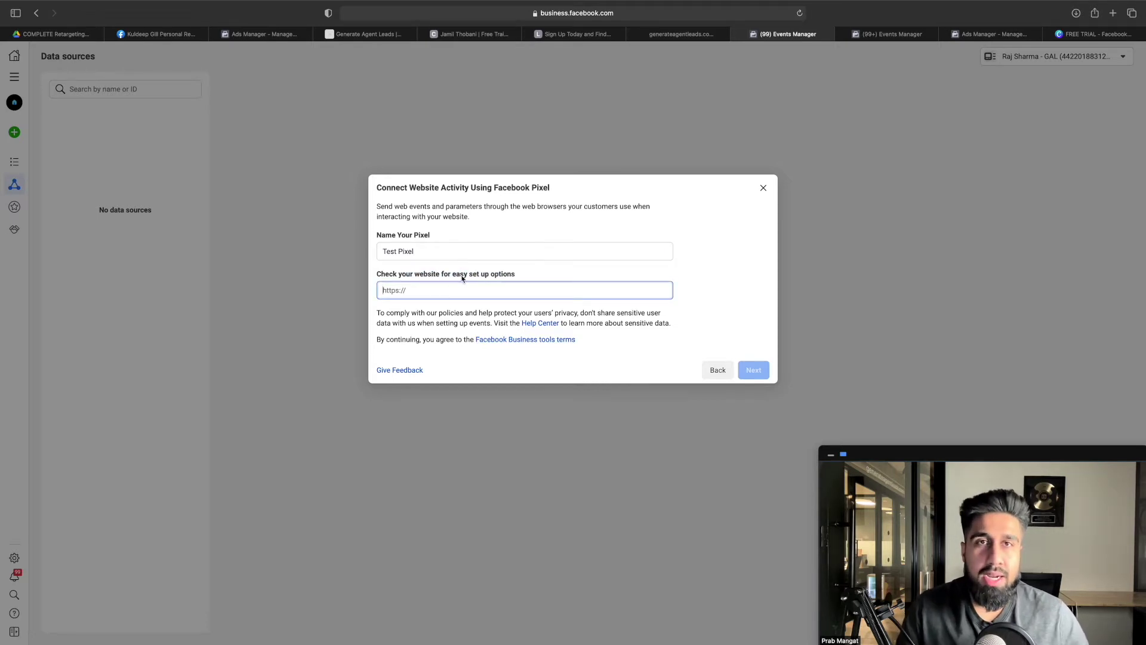
mouse_move(694, 33)
left_click(694, 33)
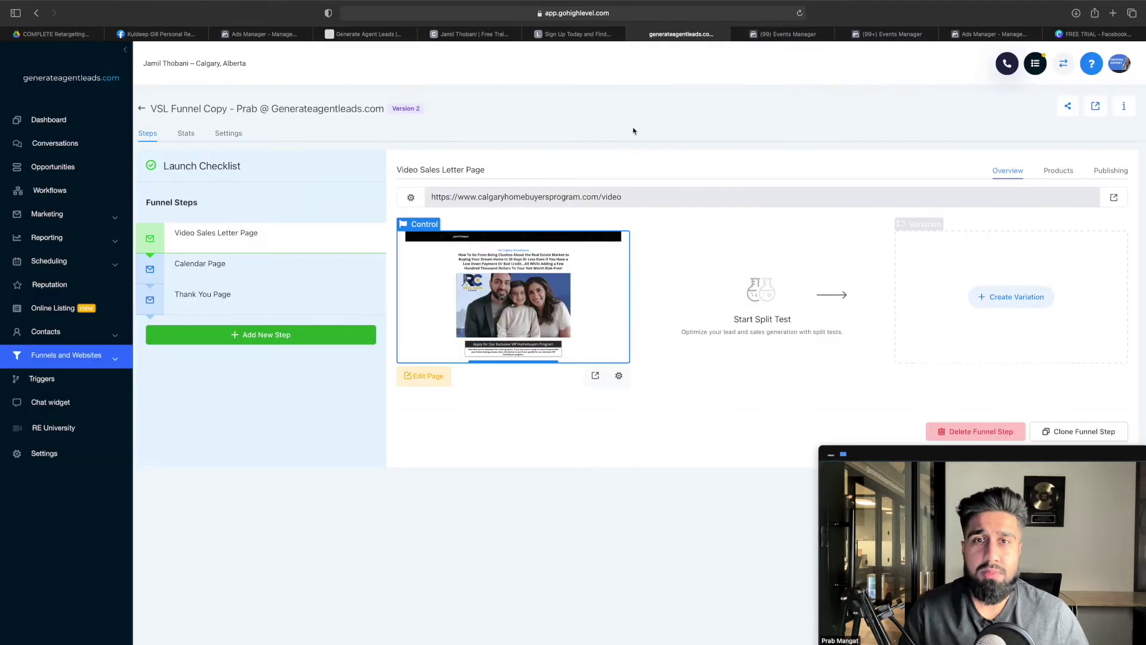
Select the Video Sales Letter Page URL in GoHighLevel and return to the Events Manager pixel form
triple_click(618, 196)
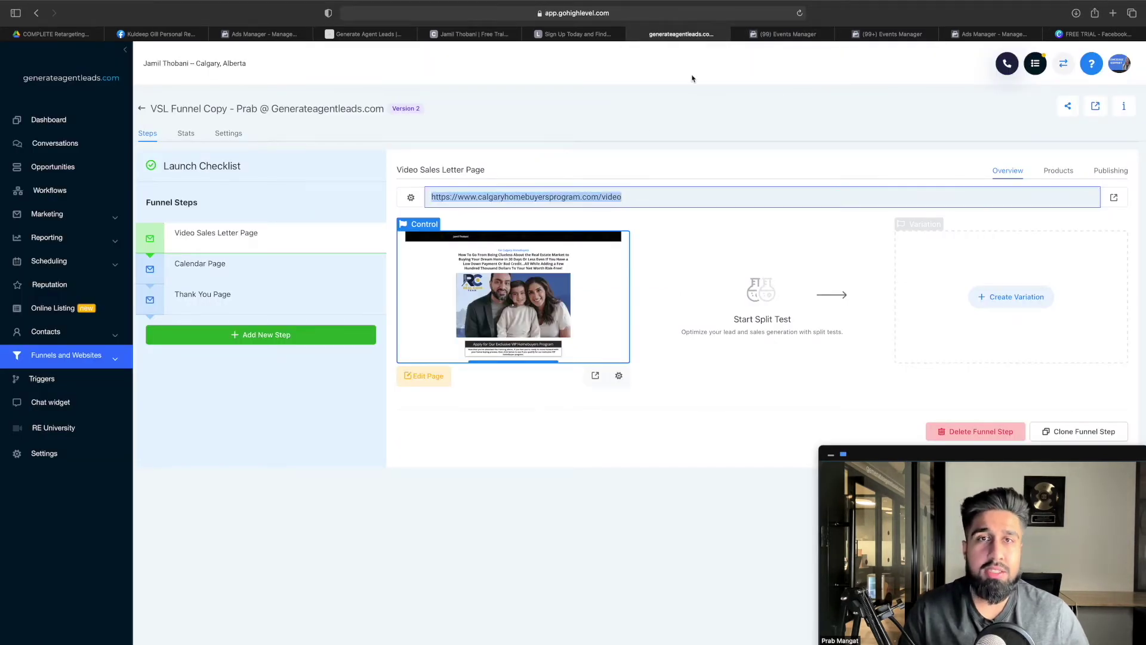
left_click(777, 34)
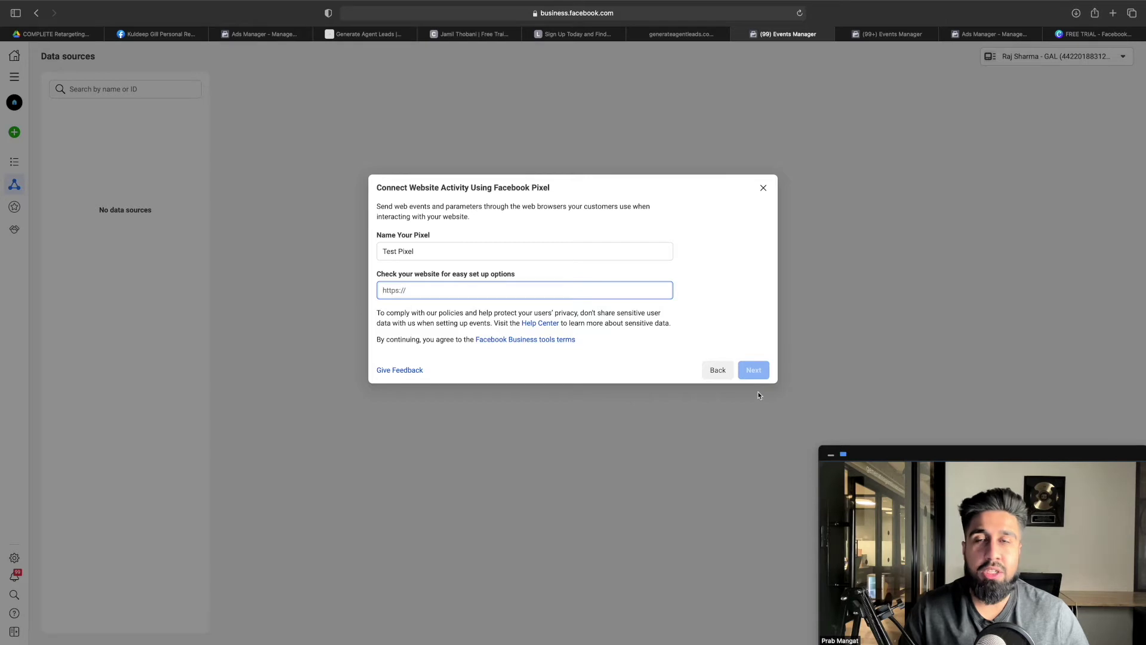
Close the Connect Website Activity dialog without creating the pixel and return to the tutorial doc
left_click(763, 188)
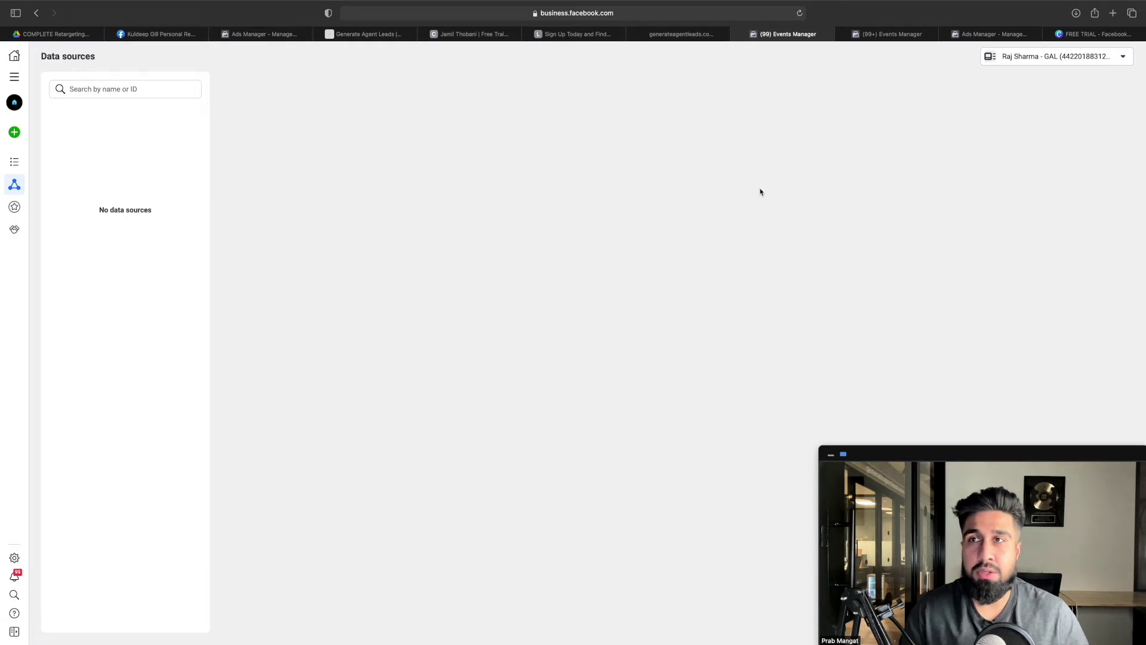
left_click(73, 37)
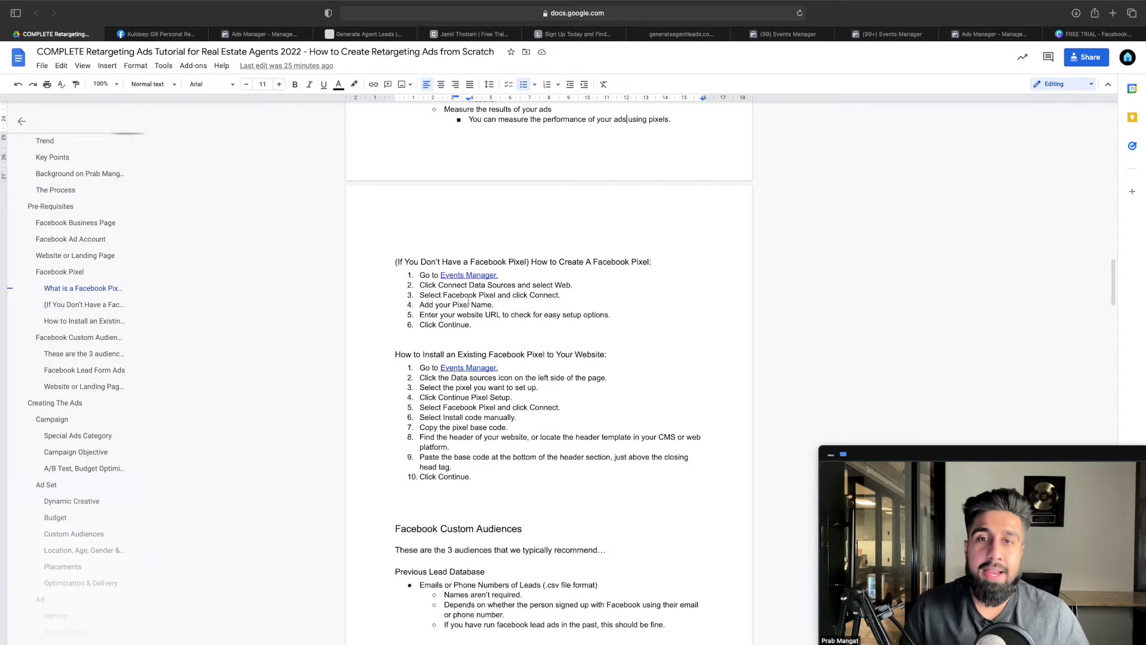
Highlight the six pixel-creation steps in the doc, then switch to Events Manager's Data sources page
left_click_drag(473, 327, 406, 276)
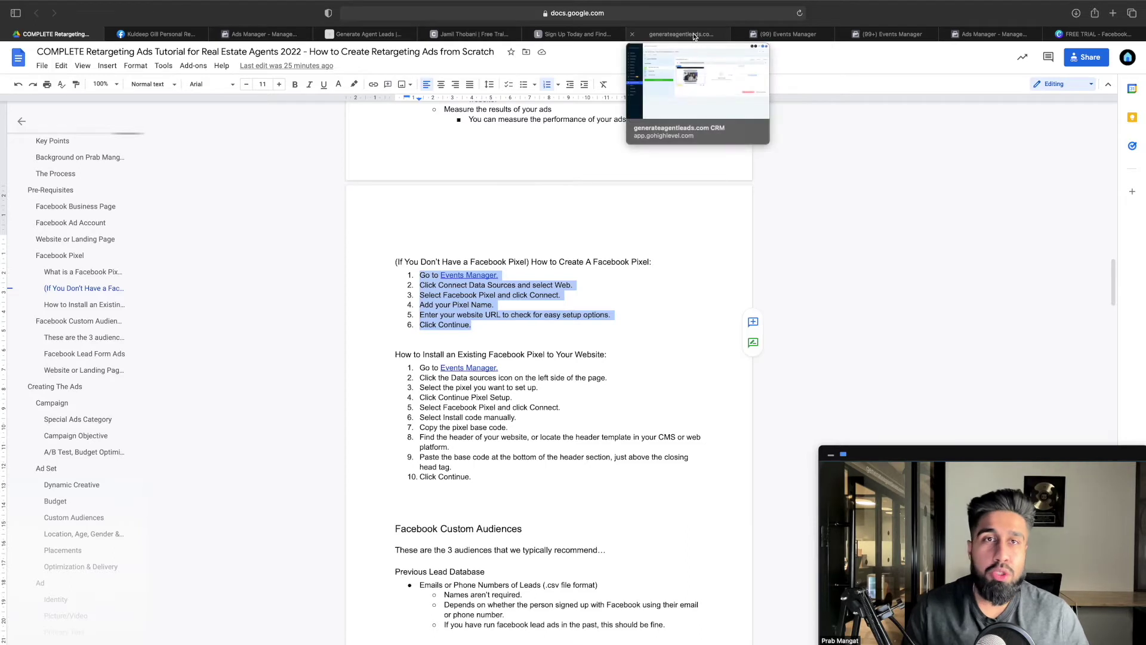
left_click(776, 35)
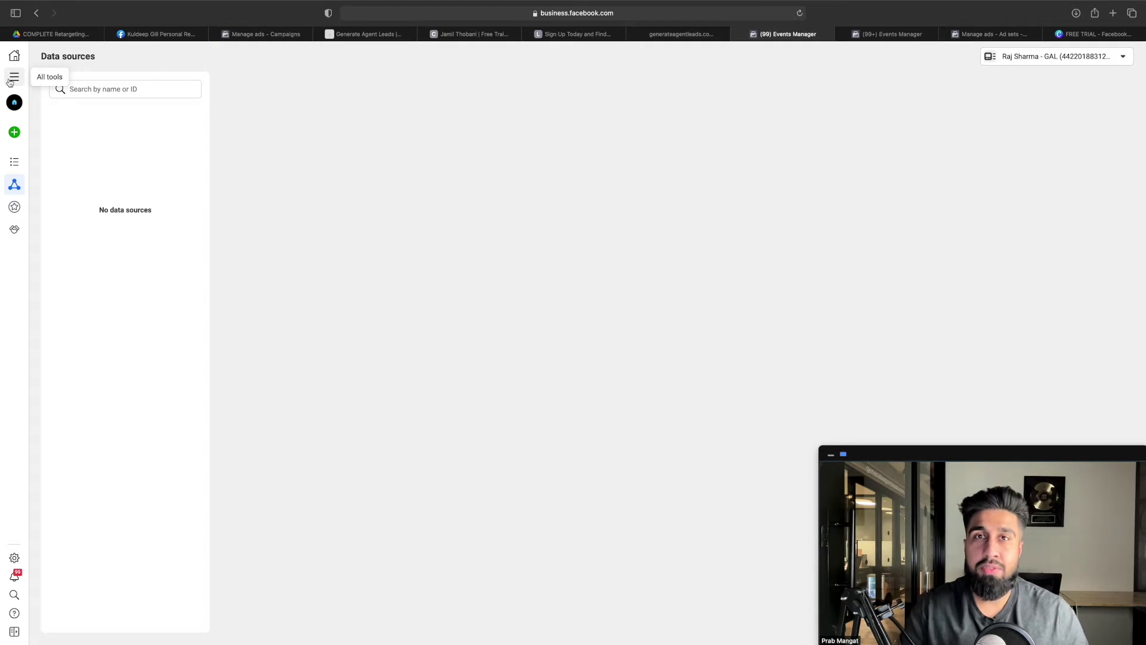
Reopen Events Manager from All tools and start connecting a Web data source
left_click(13, 78)
left_click(142, 185)
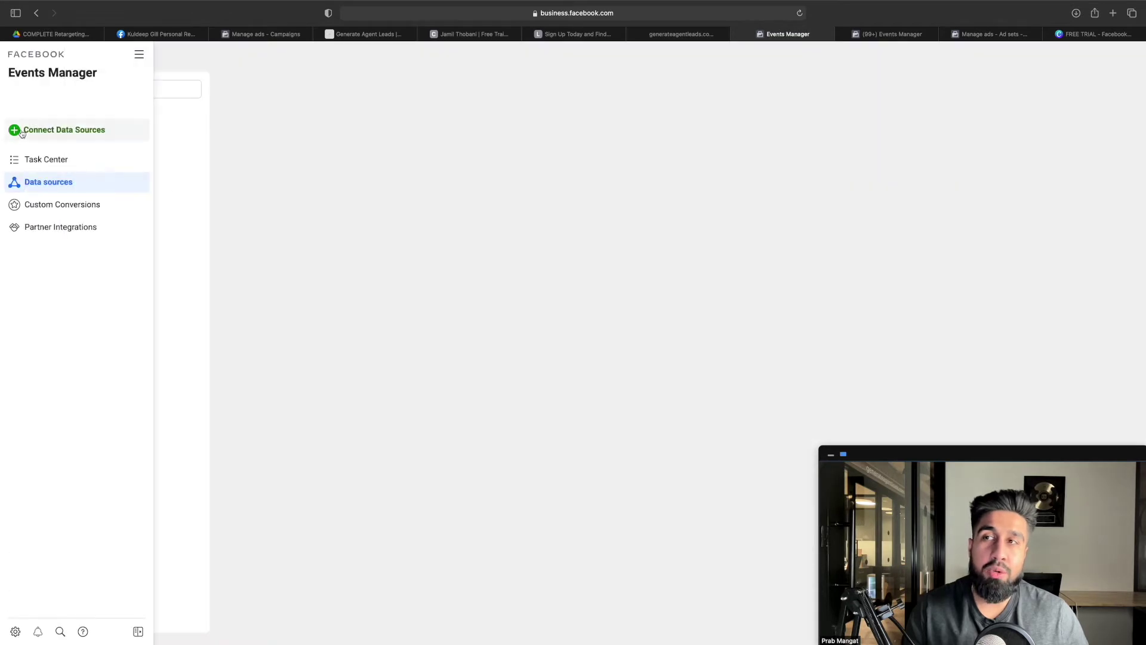
left_click(22, 132)
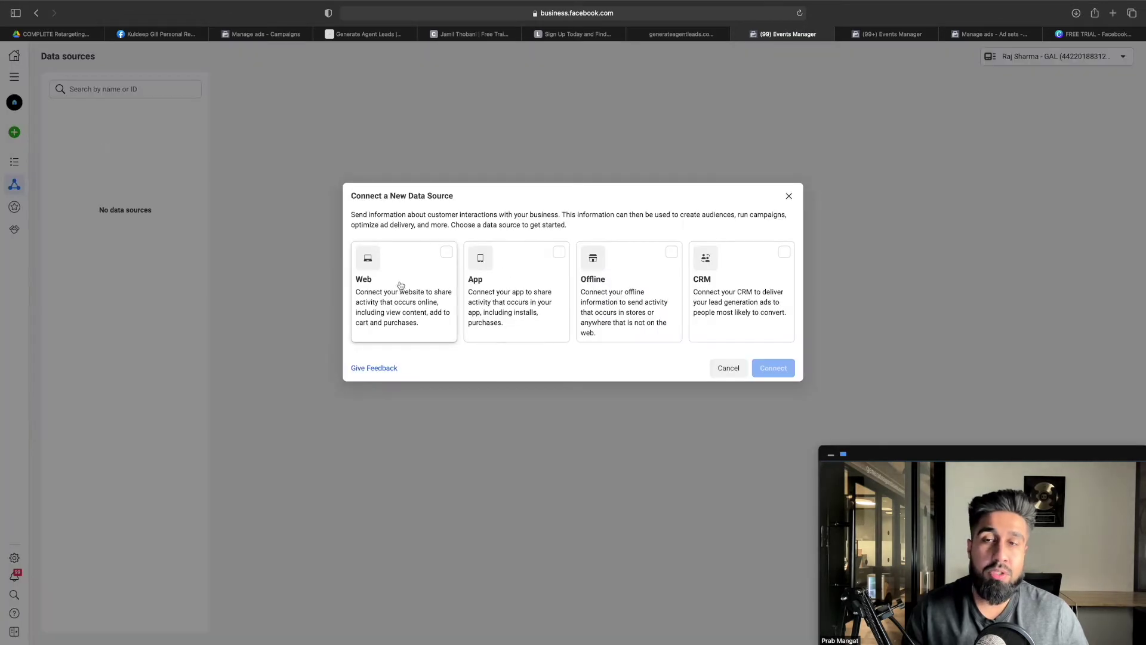
left_click(400, 287)
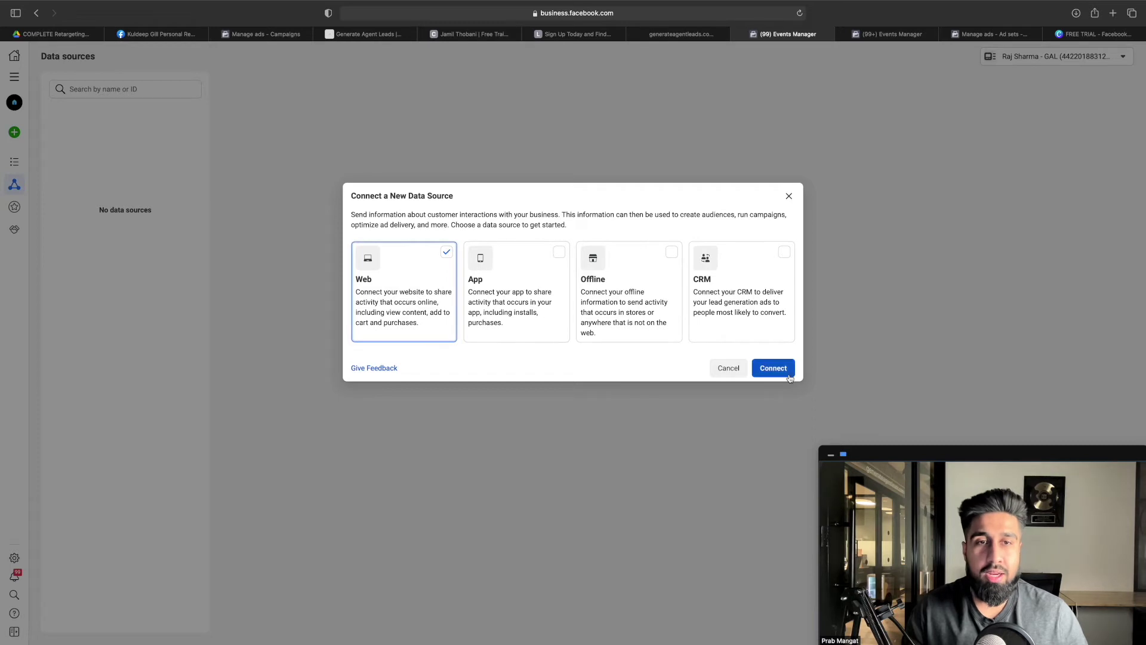
left_click(773, 368)
Choose Facebook Pixel, continue to the name and website fields, then return to the tutorial doc
left_click(662, 277)
left_click(743, 357)
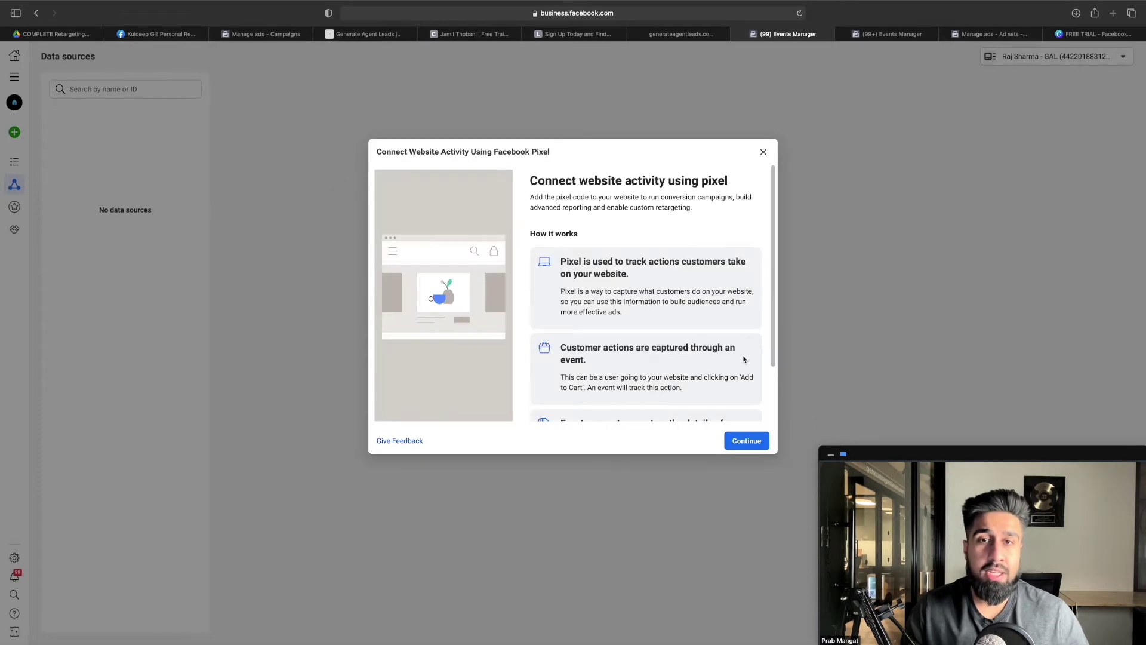
scroll(657, 304, "down", 3)
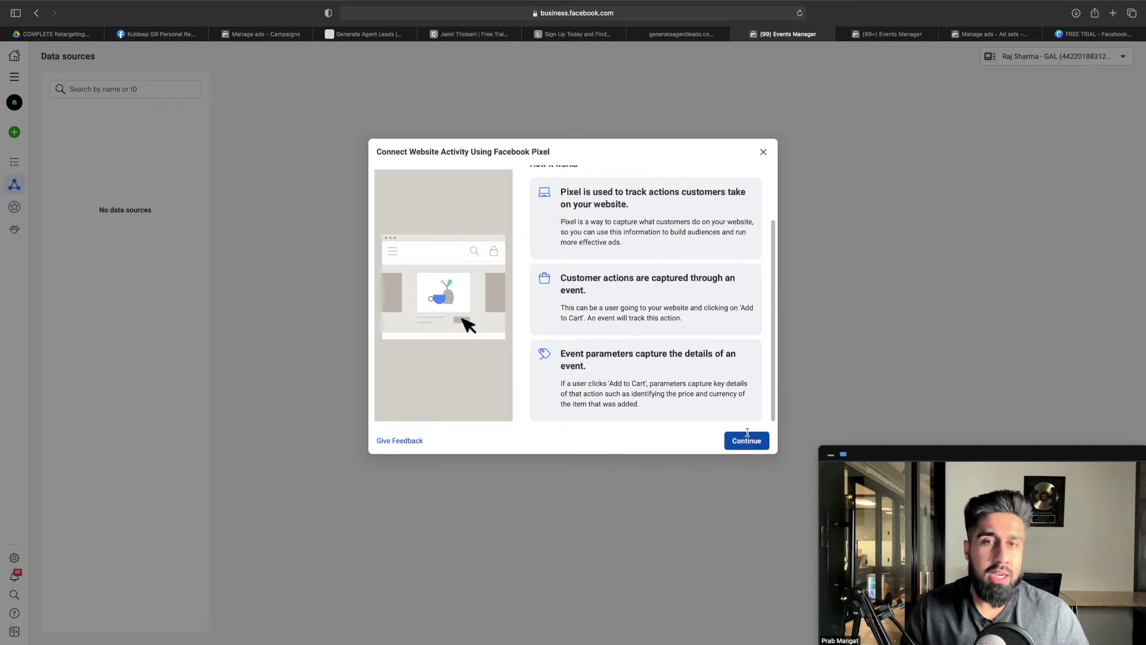
left_click(746, 441)
left_click(467, 252)
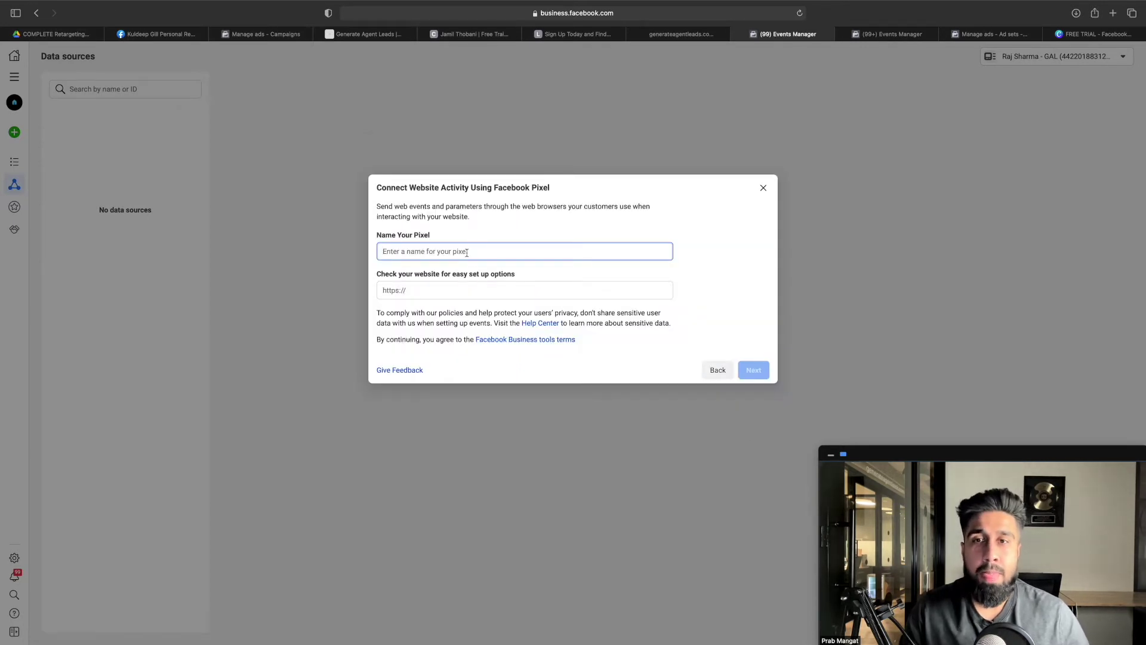
left_click(458, 292)
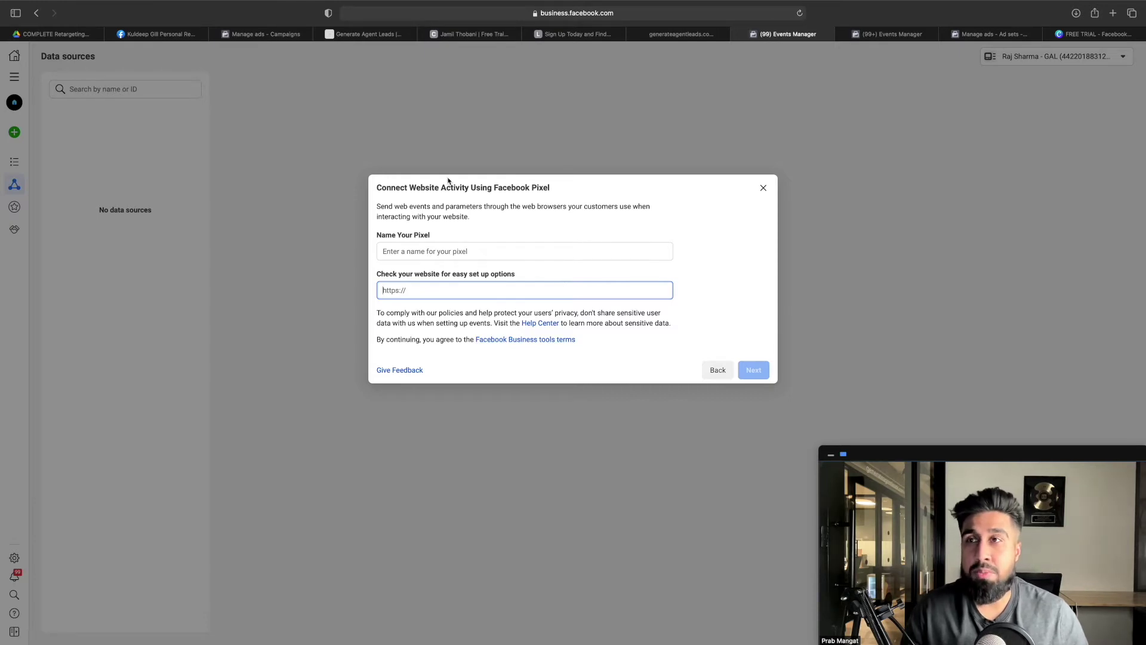
left_click(59, 34)
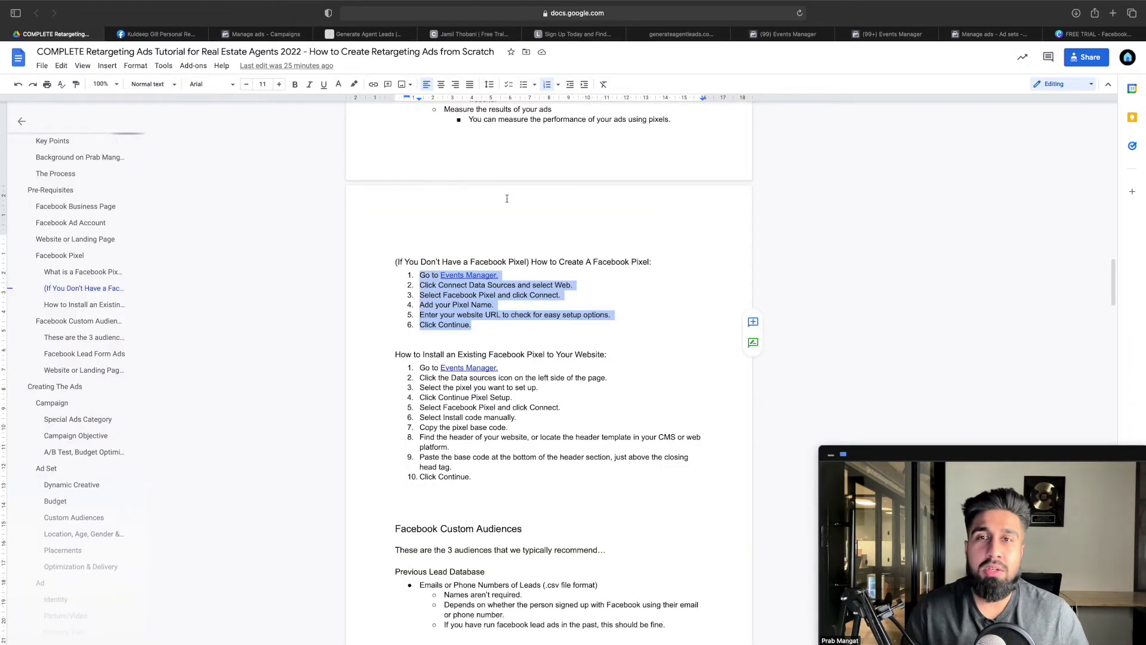
Scroll through the Facebook Pixel section and highlight the 'How to Install an Existing Facebook Pixel' heading
scroll(499, 202, "up", 6)
scroll(500, 201, "up", 2)
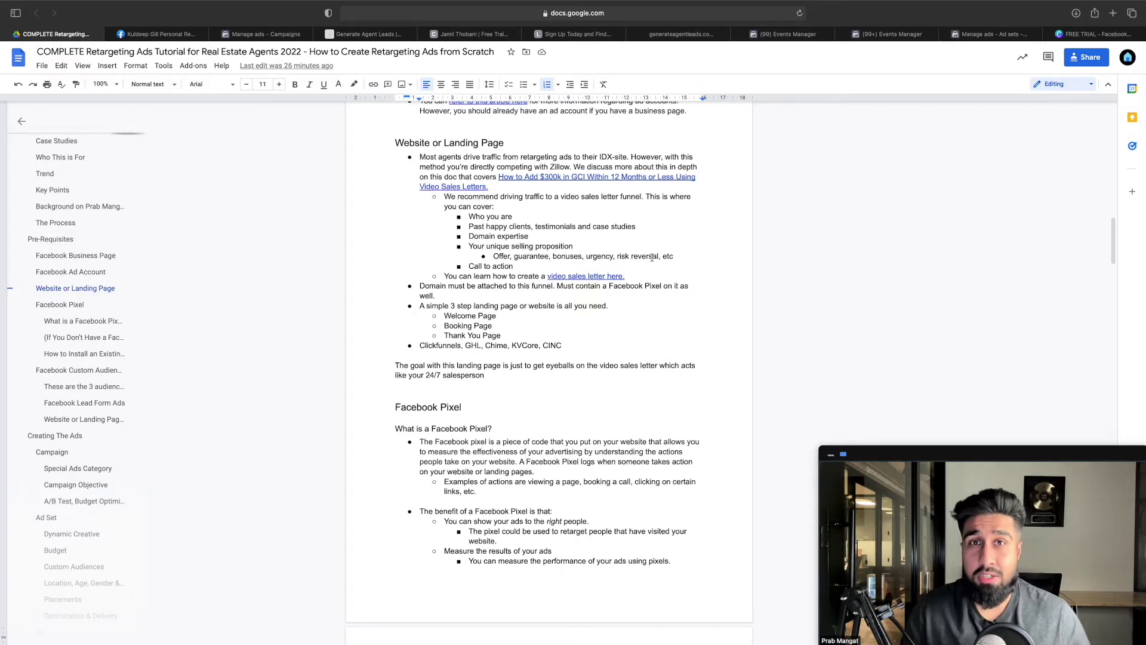
scroll(652, 257, "down", 4)
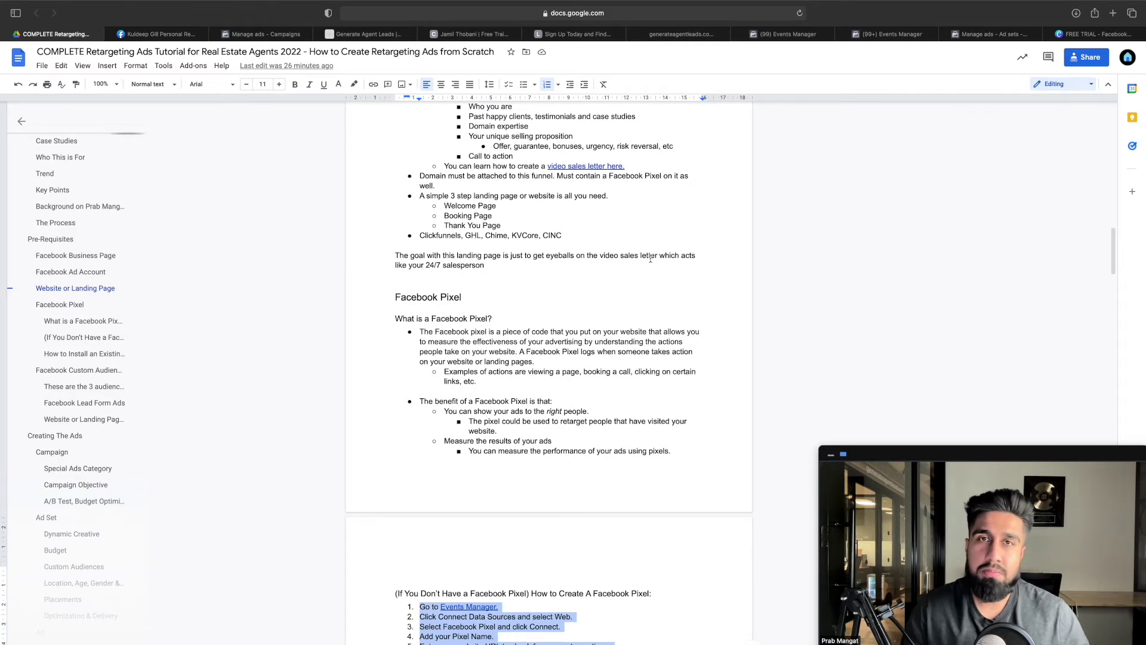
scroll(651, 259, "down", 9)
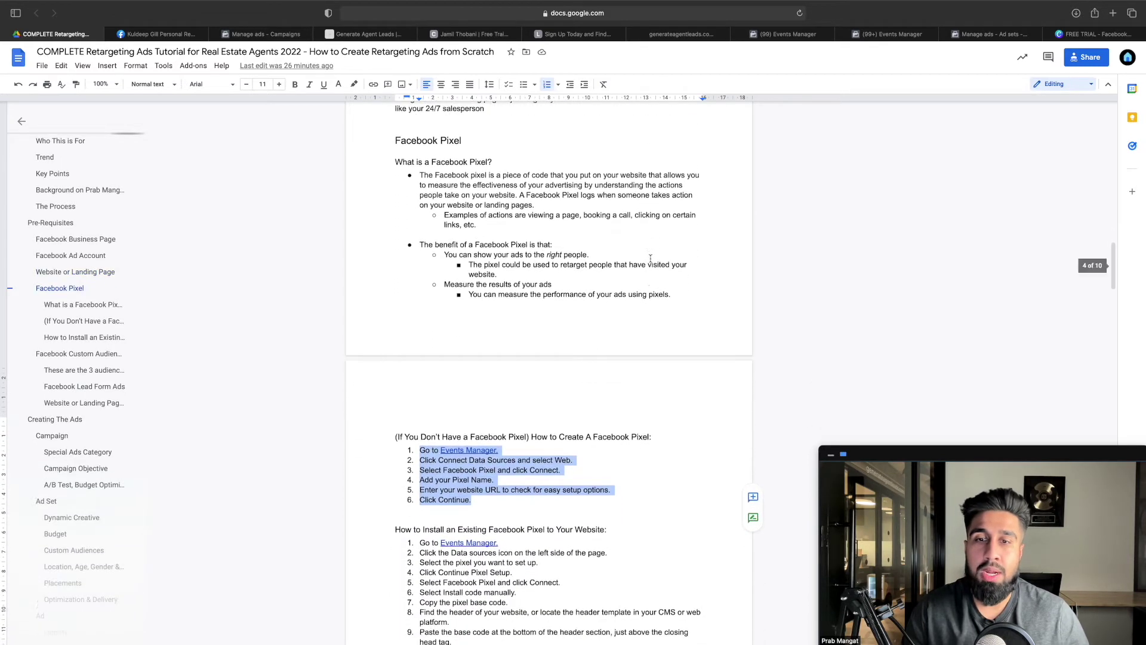
scroll(651, 258, "down", 1)
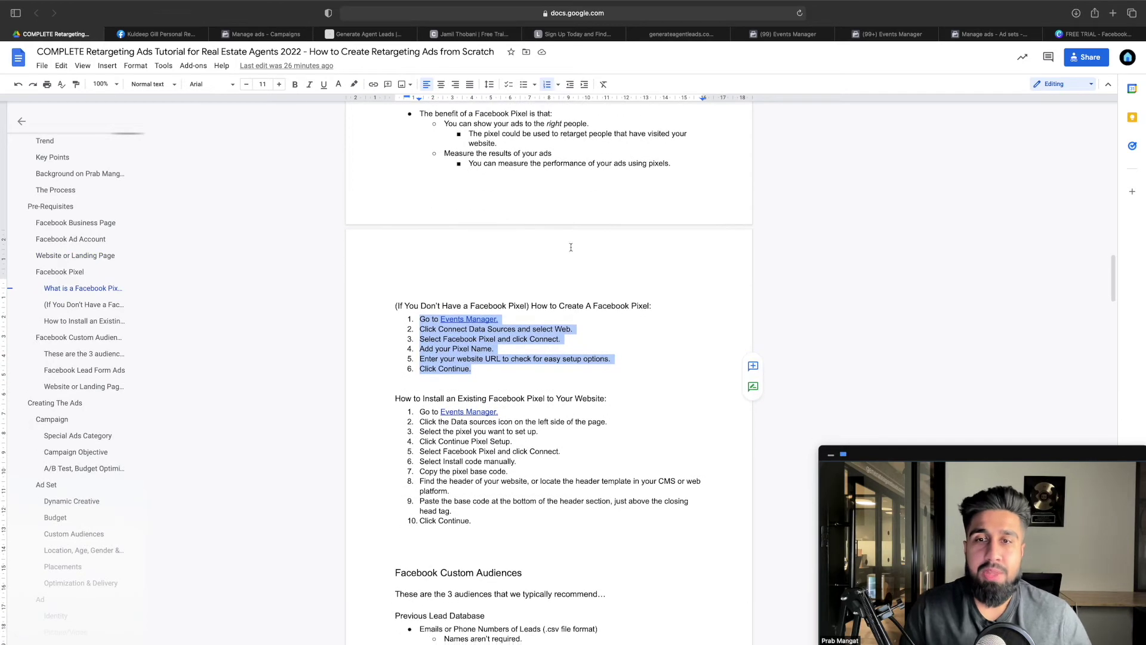
left_click(512, 272)
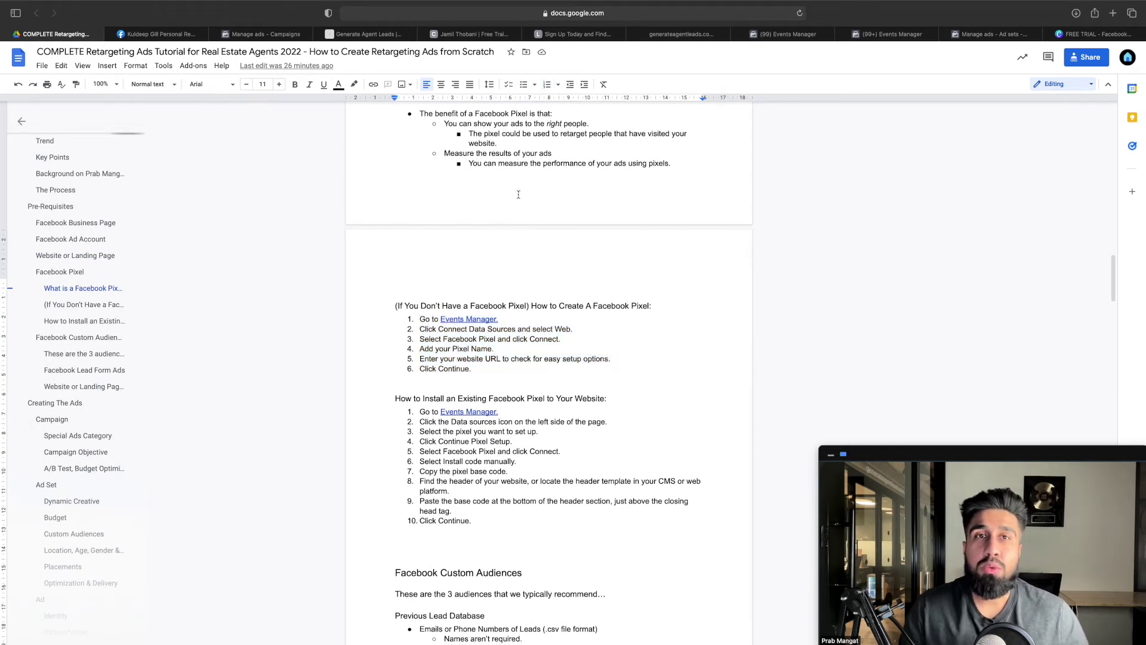
scroll(518, 194, "down", 1)
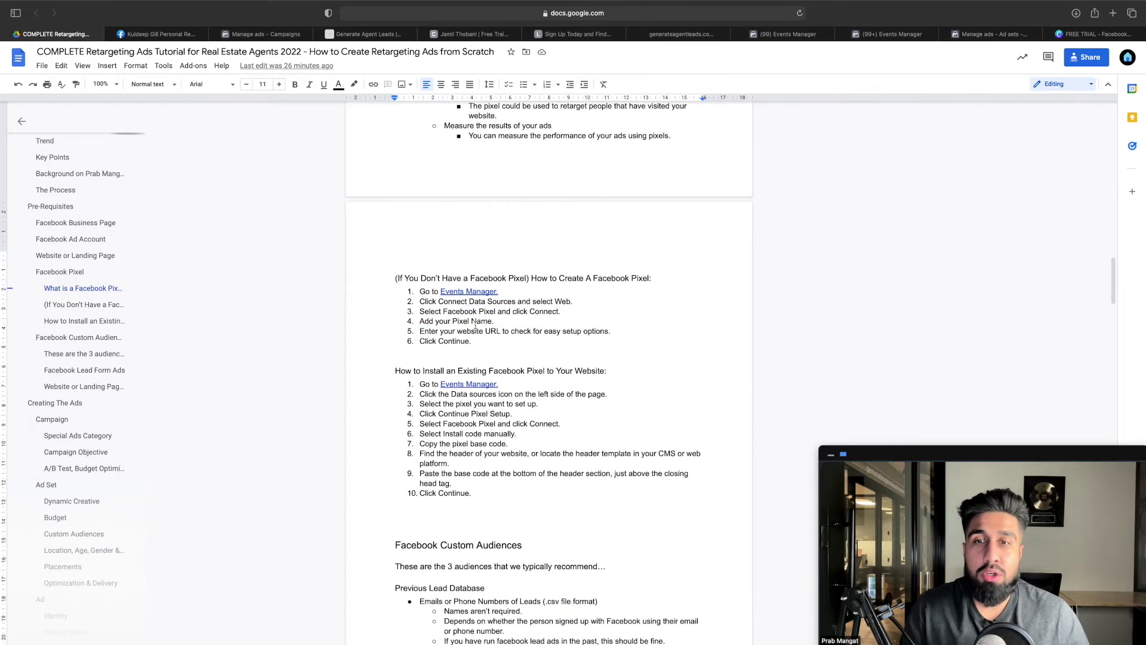
left_click_drag(391, 366, 606, 372)
scroll(576, 358, "down", 1)
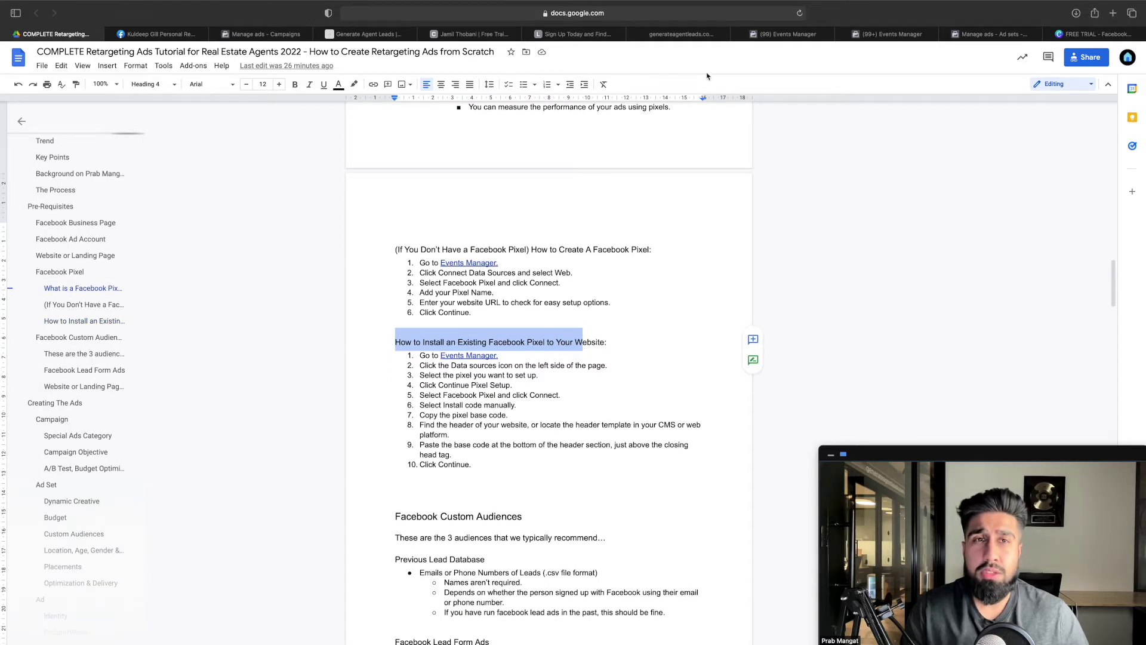
left_click(871, 37)
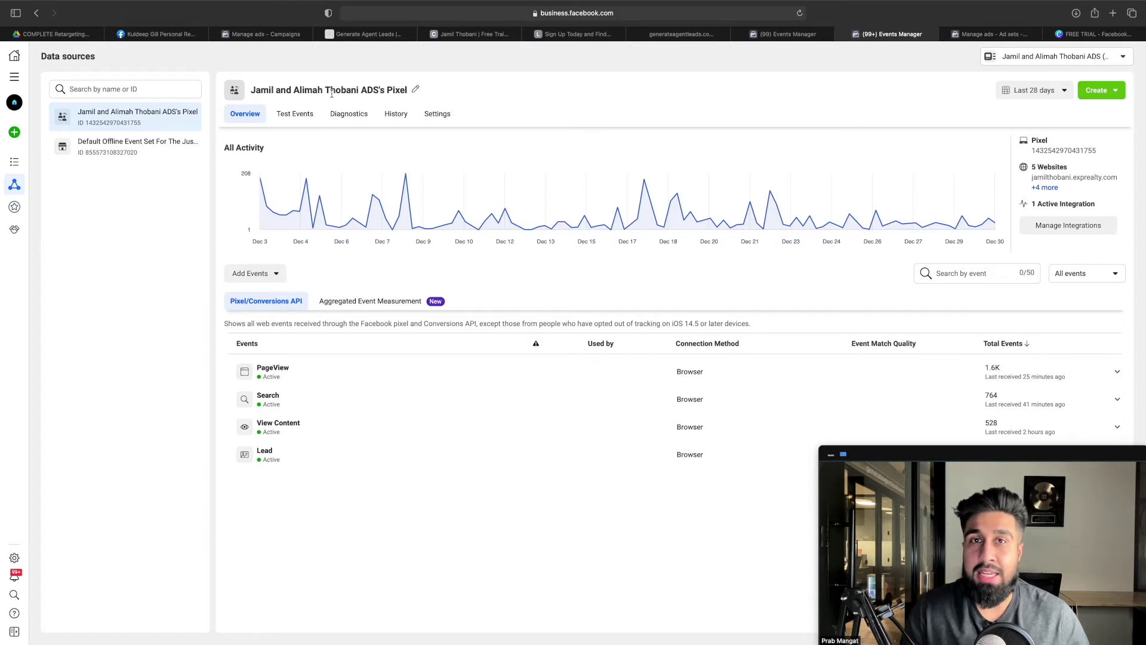
Move from the existing pixel's Events Manager overview to GoHighLevel's VSL Funnel Copy steps page
left_click(681, 34)
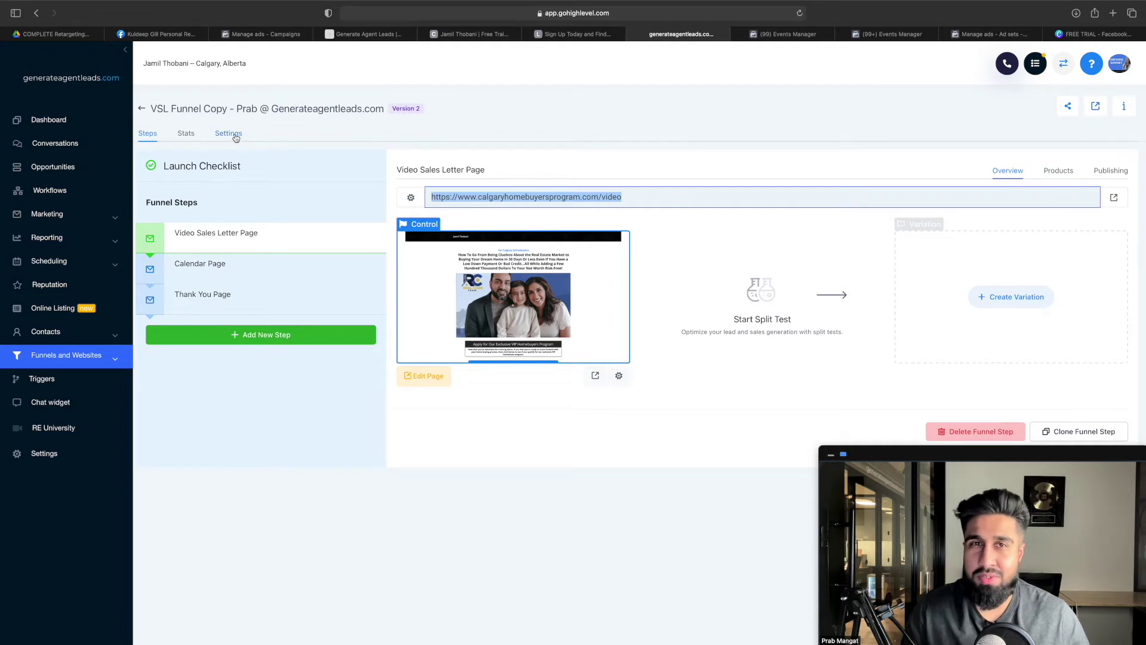
Show the VSL Funnel Copy settings to confirm the Facebook Pixel script is in the head tracking code
left_click(236, 136)
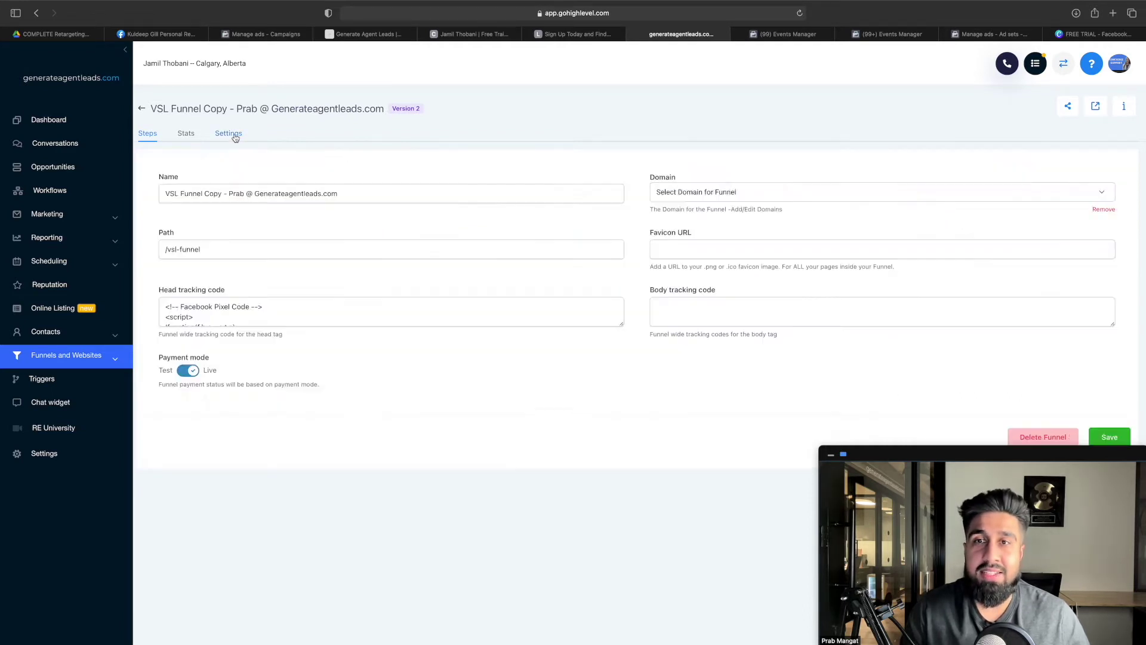
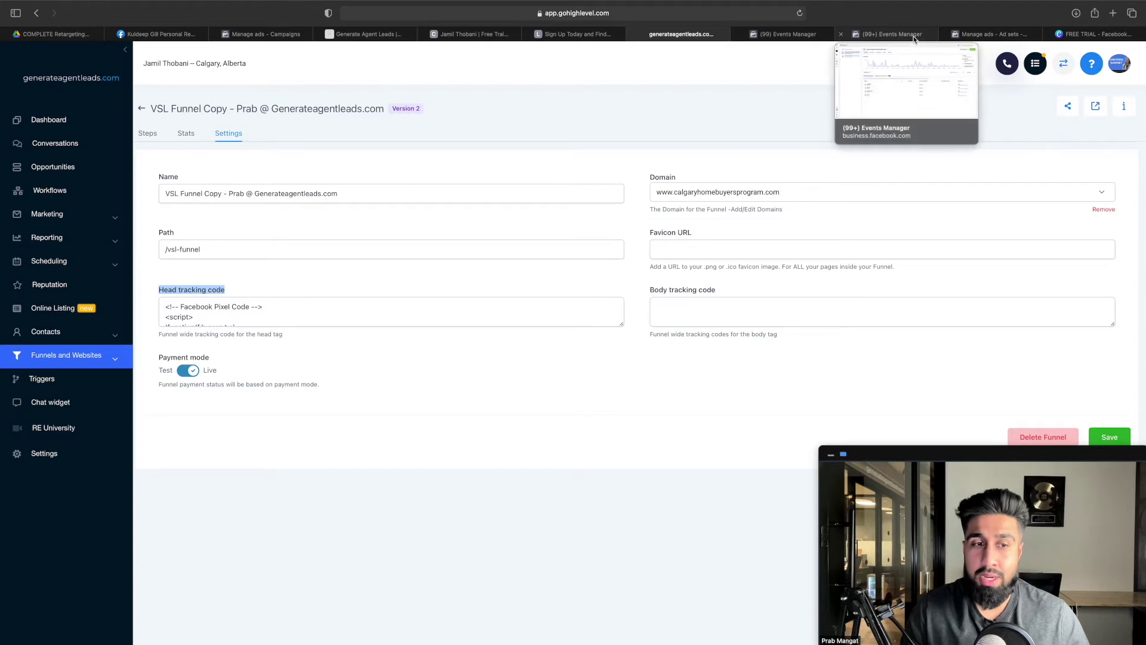
Switch from the GoHighLevel funnel settings to the Events Manager pixel overview
left_click(914, 37)
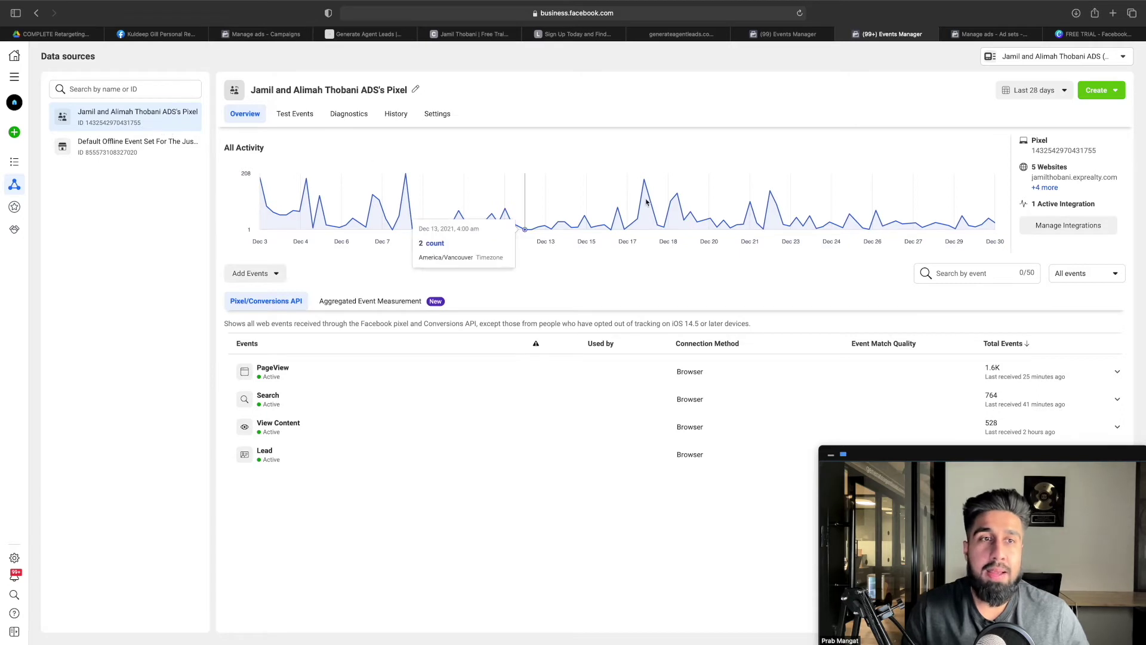
Open the pixel's Integrations list, then return to the tutorial's existing-pixel install steps
left_click(1054, 227)
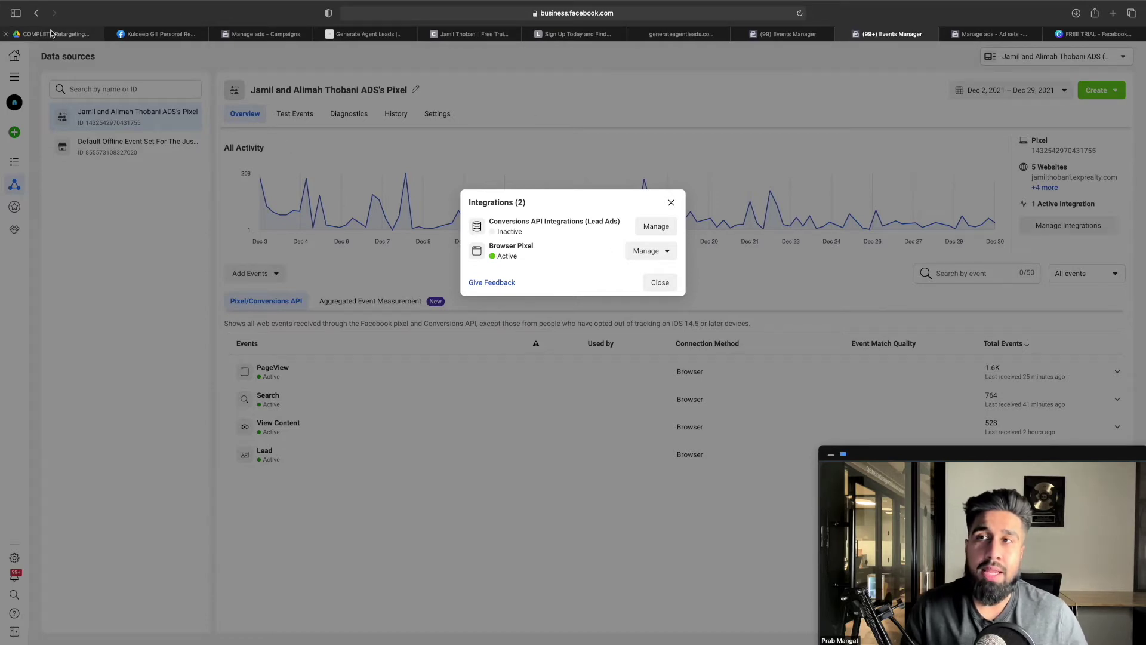
left_click(51, 33)
left_click(537, 365)
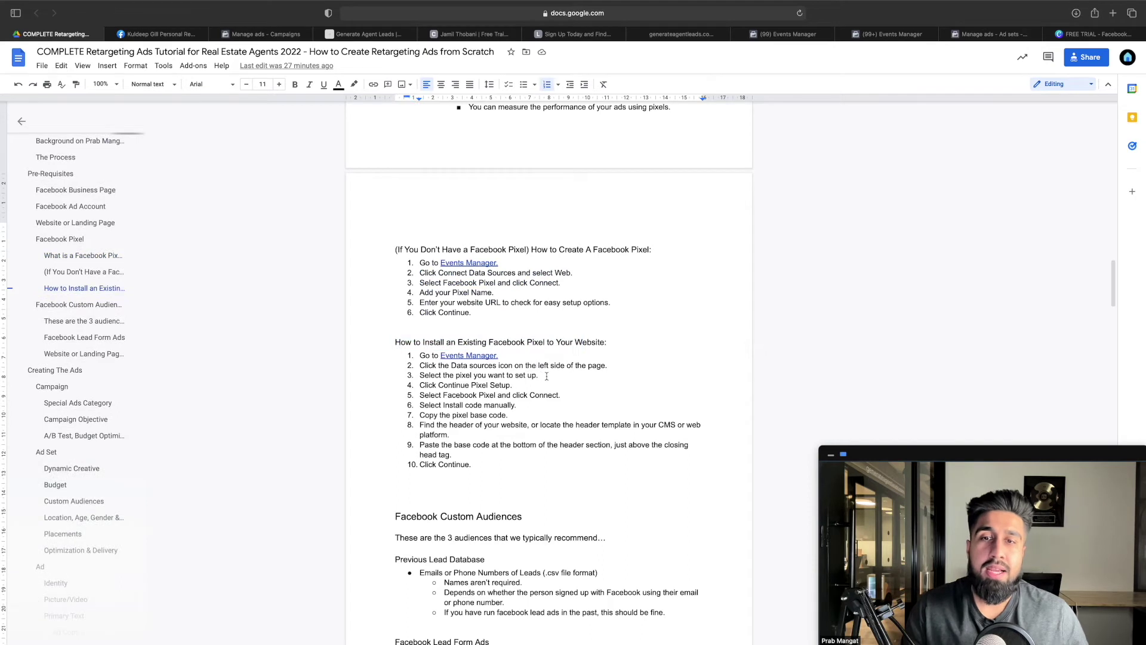
Review install steps 2 and 3, and close the Integrations dialog in Events Manager
scroll(537, 367, "down", 3)
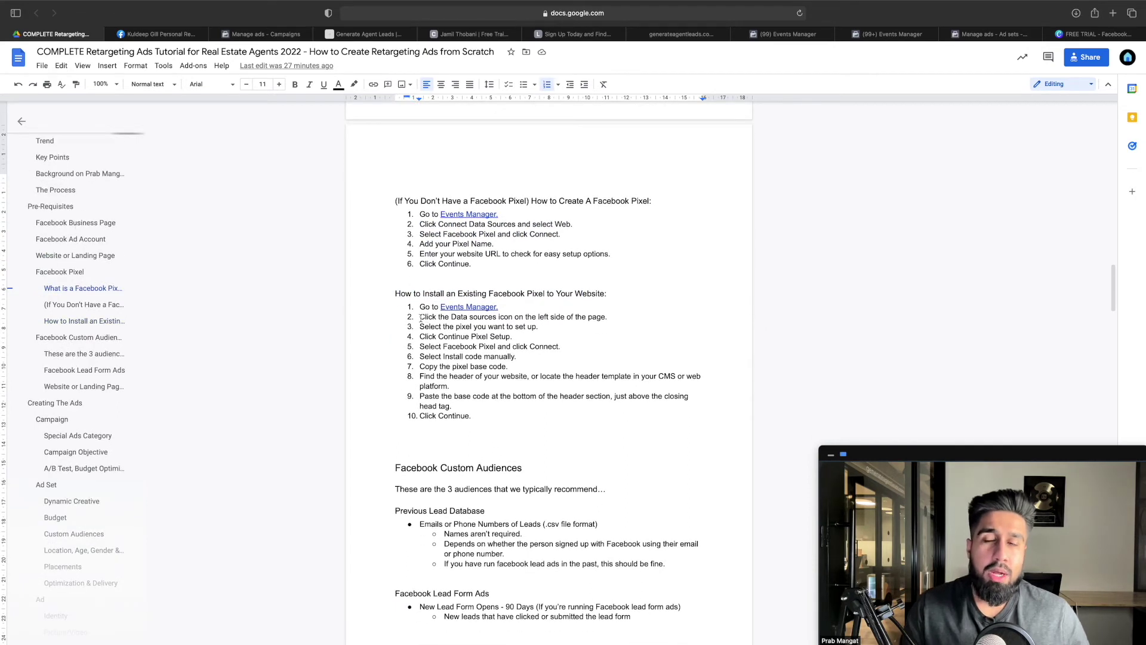
left_click_drag(420, 317, 605, 323)
left_click(482, 336)
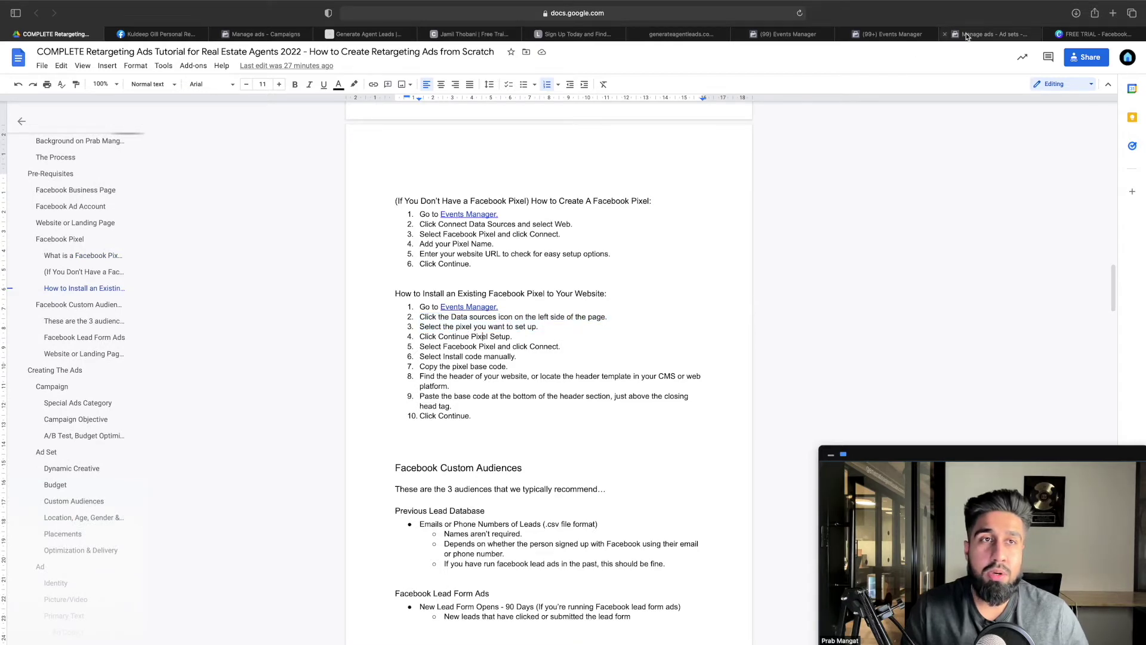
left_click(890, 34)
left_click(671, 203)
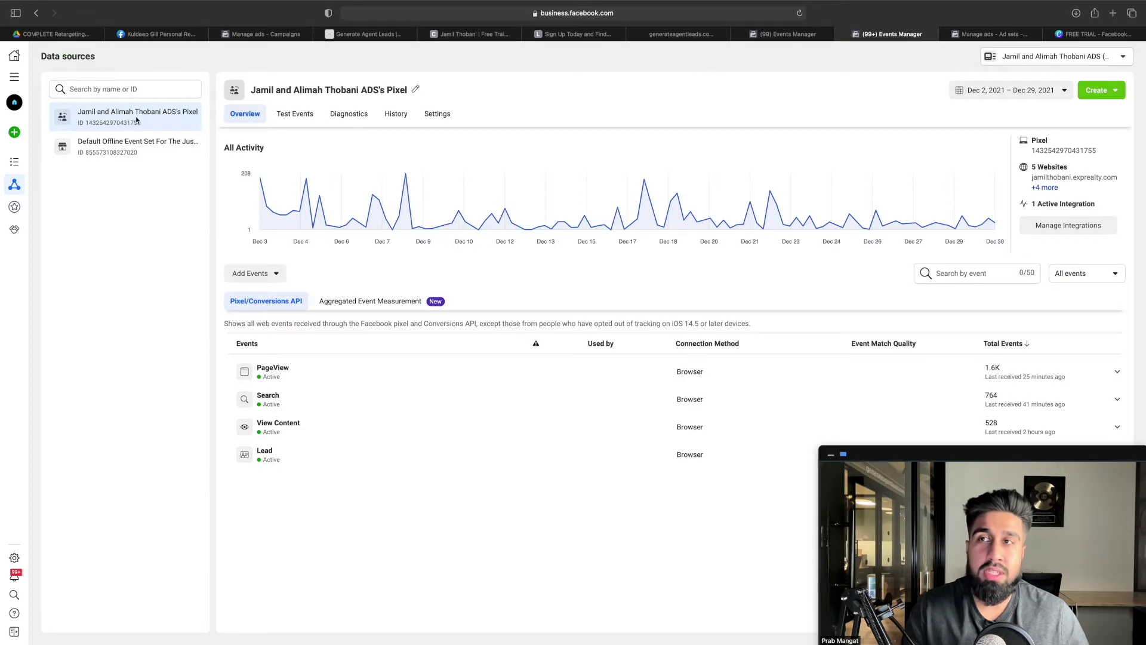
left_click(54, 34)
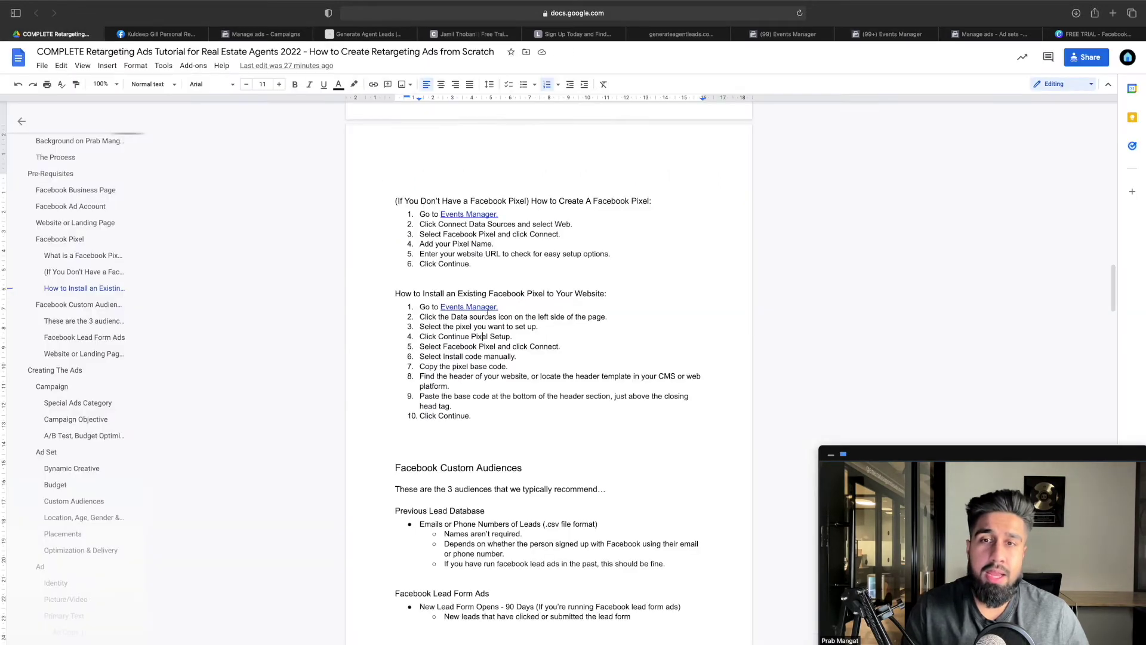
Go through install steps 4–8: Connect, Install code manually, copy base code, find the header
scroll(445, 345, "down", 1)
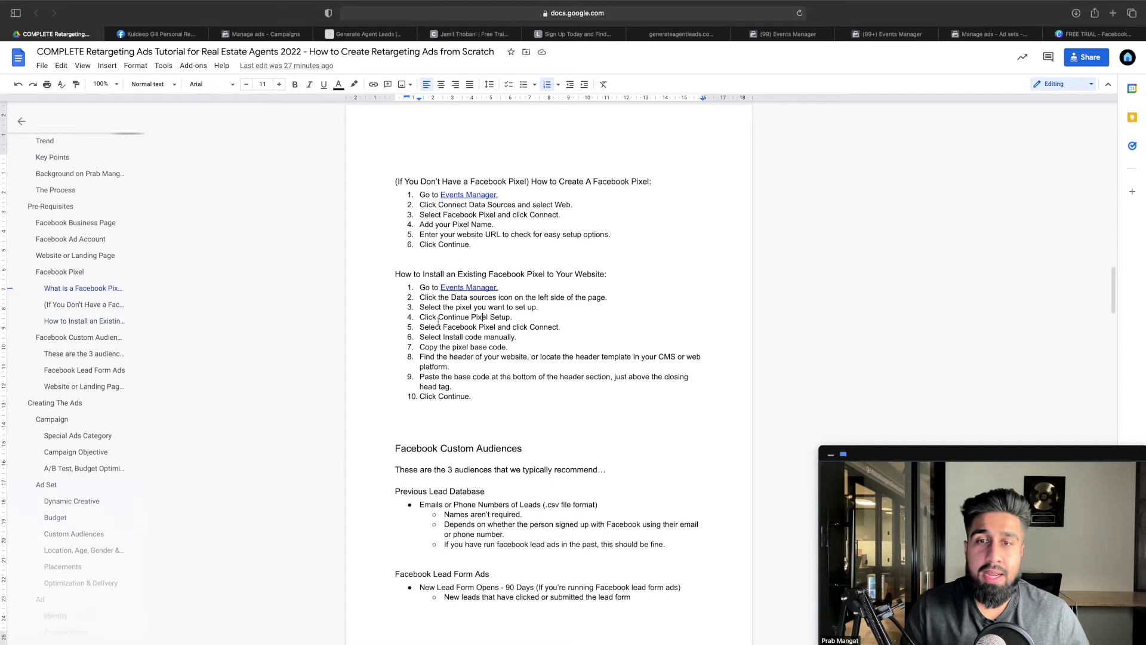
scroll(434, 319, "down", 1)
left_click_drag(426, 304, 505, 305)
left_click(486, 313)
left_click_drag(421, 312, 559, 313)
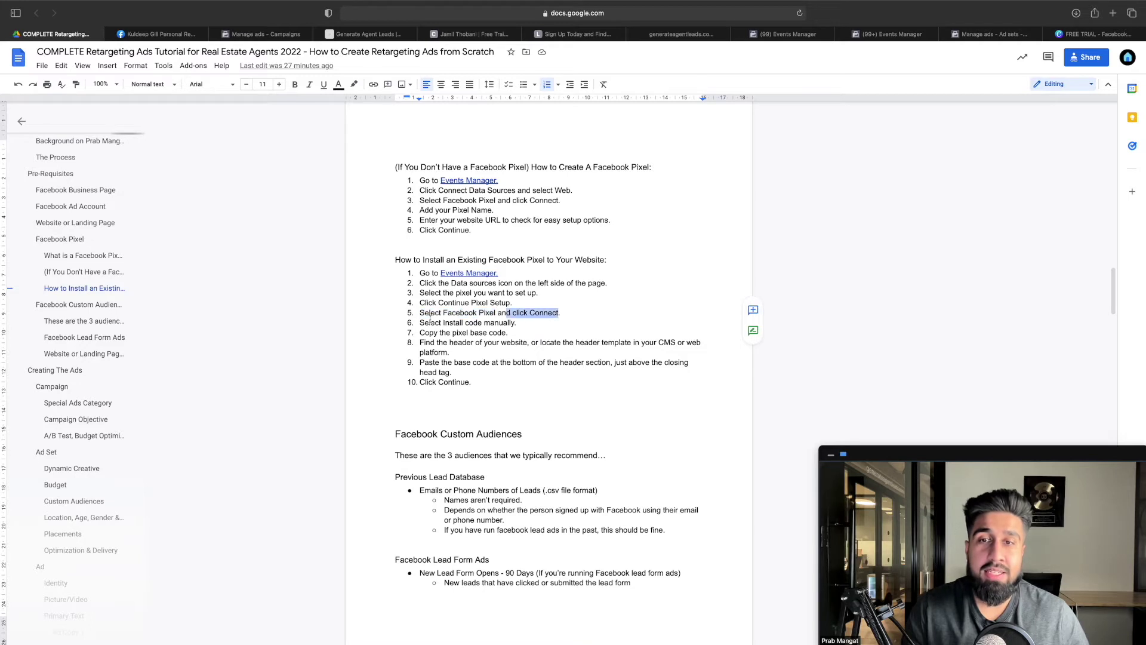
left_click_drag(421, 323, 504, 327)
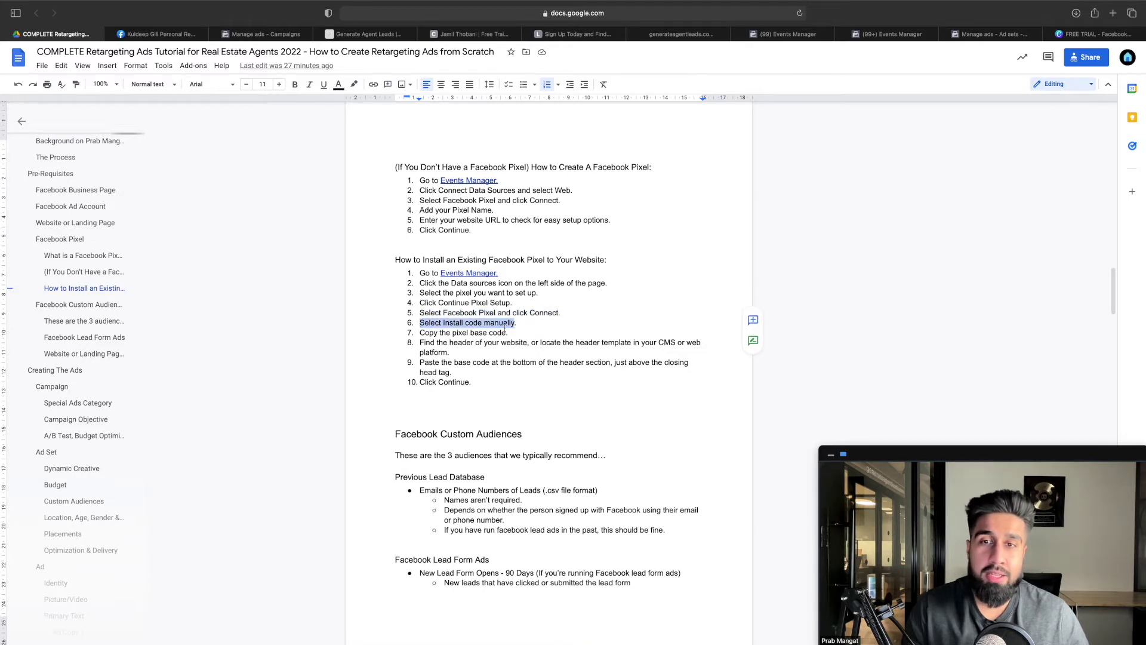
left_click_drag(417, 333, 511, 338)
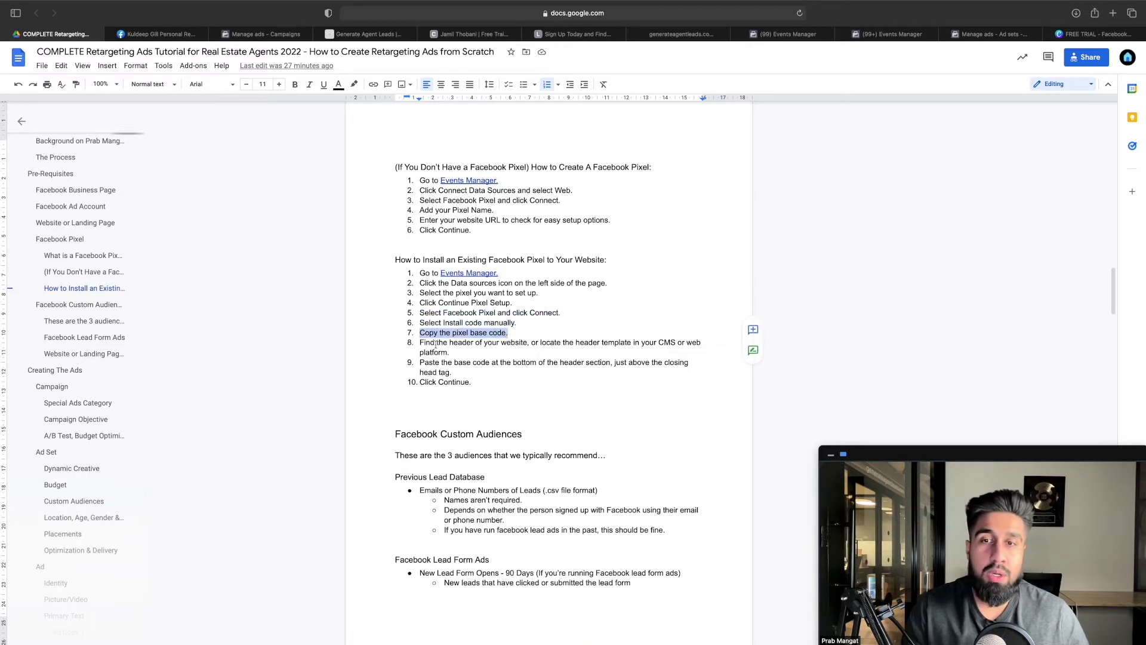
left_click_drag(420, 343, 447, 352)
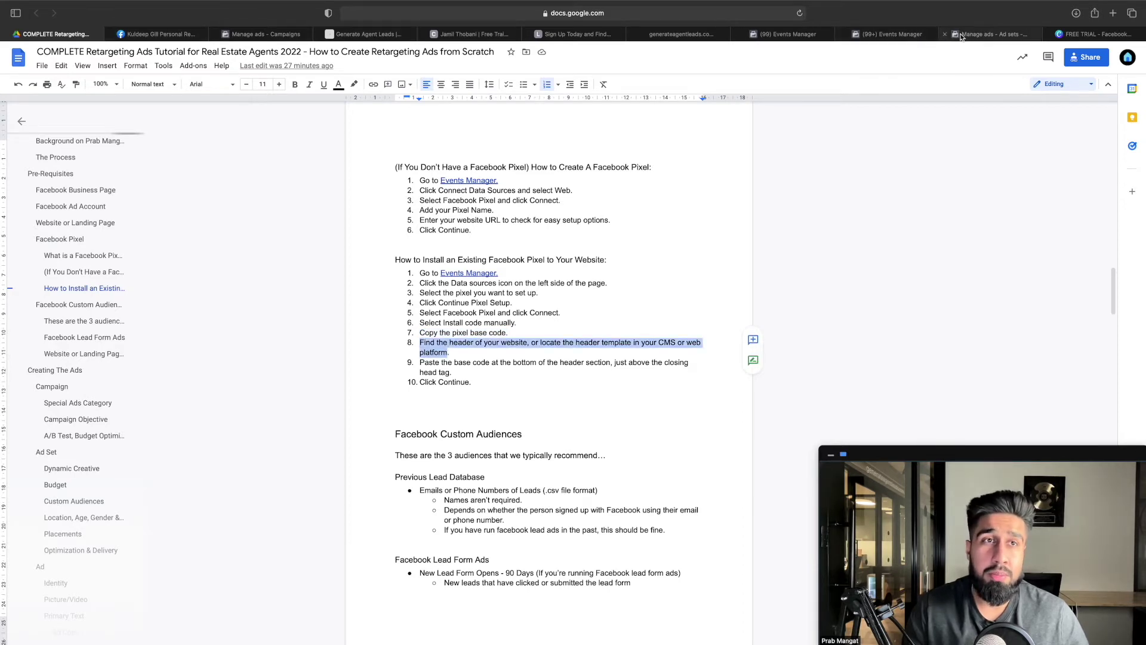
left_click(917, 36)
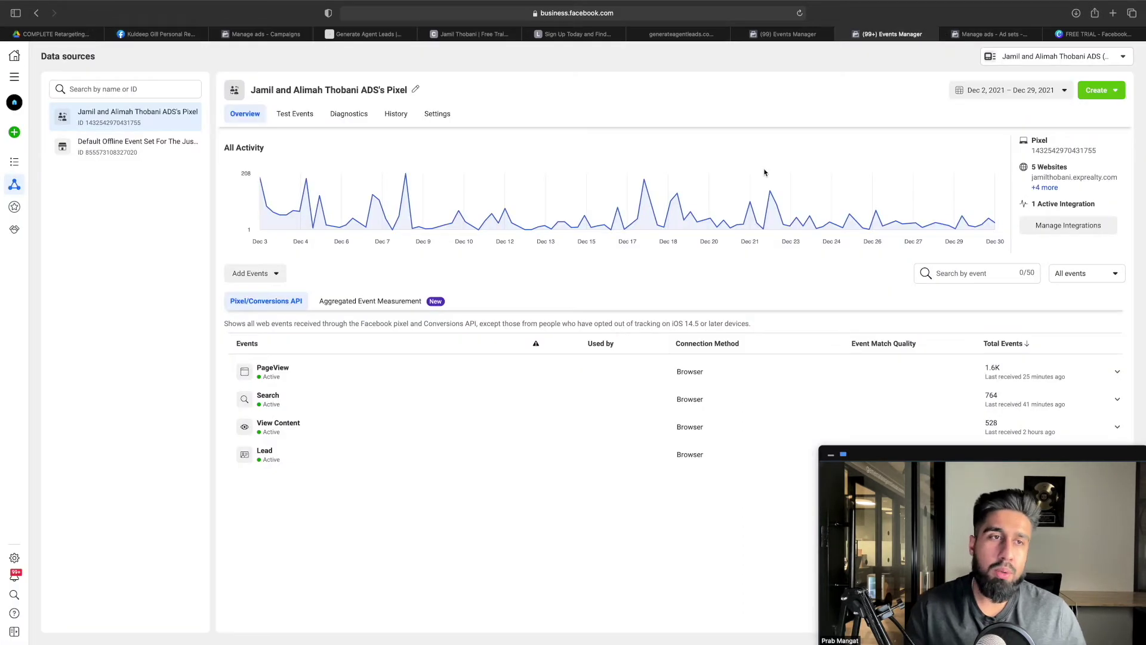
Copy the pixel base code via Browser Pixel > Add to another website > Install code manually
left_click(1067, 231)
left_click(663, 253)
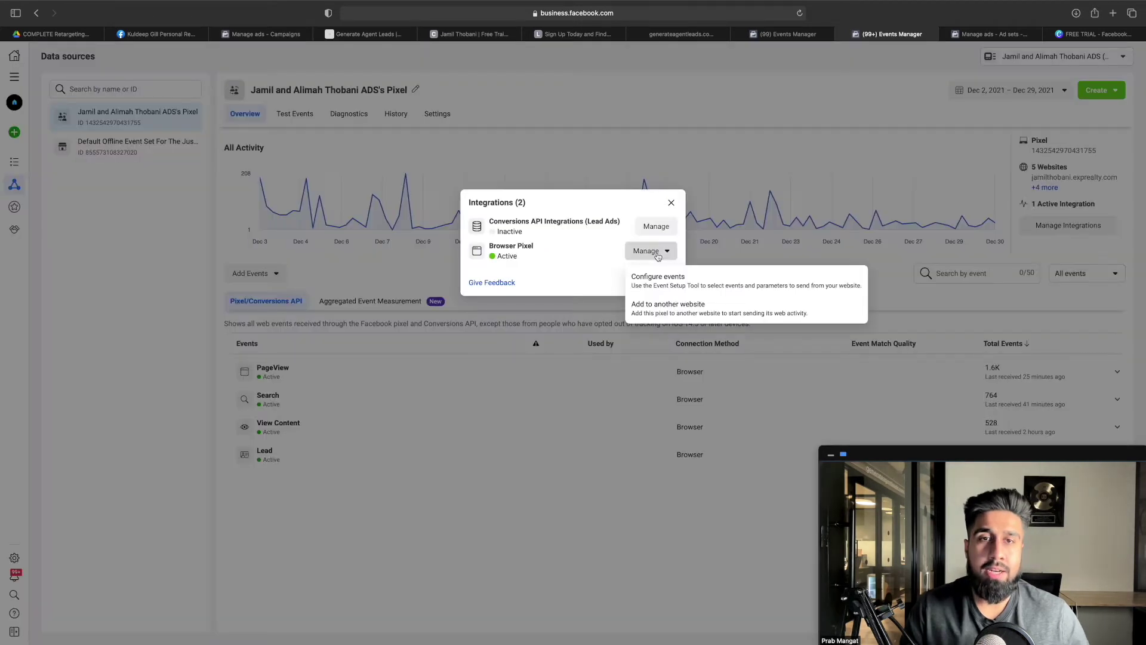
left_click(695, 304)
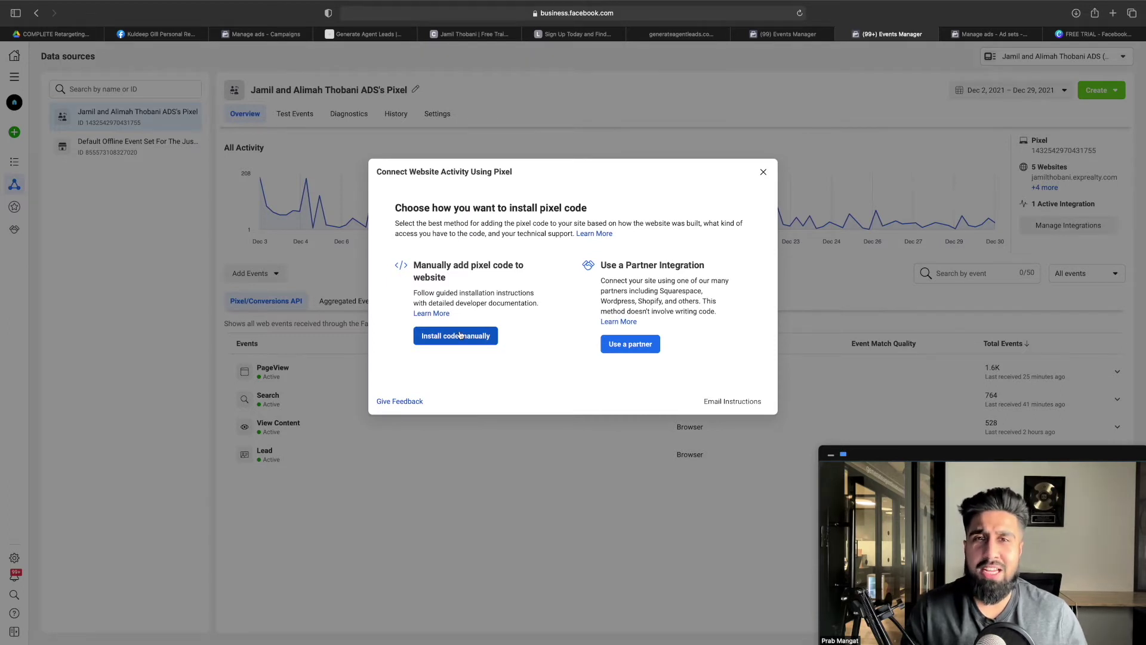
left_click(458, 336)
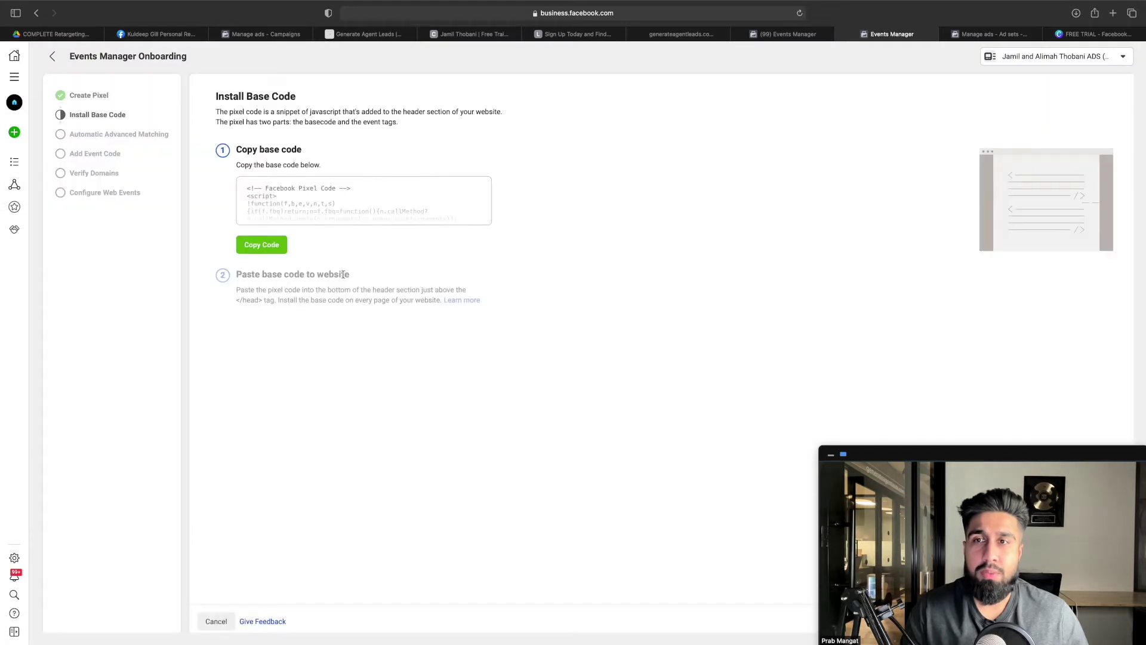
left_click(275, 248)
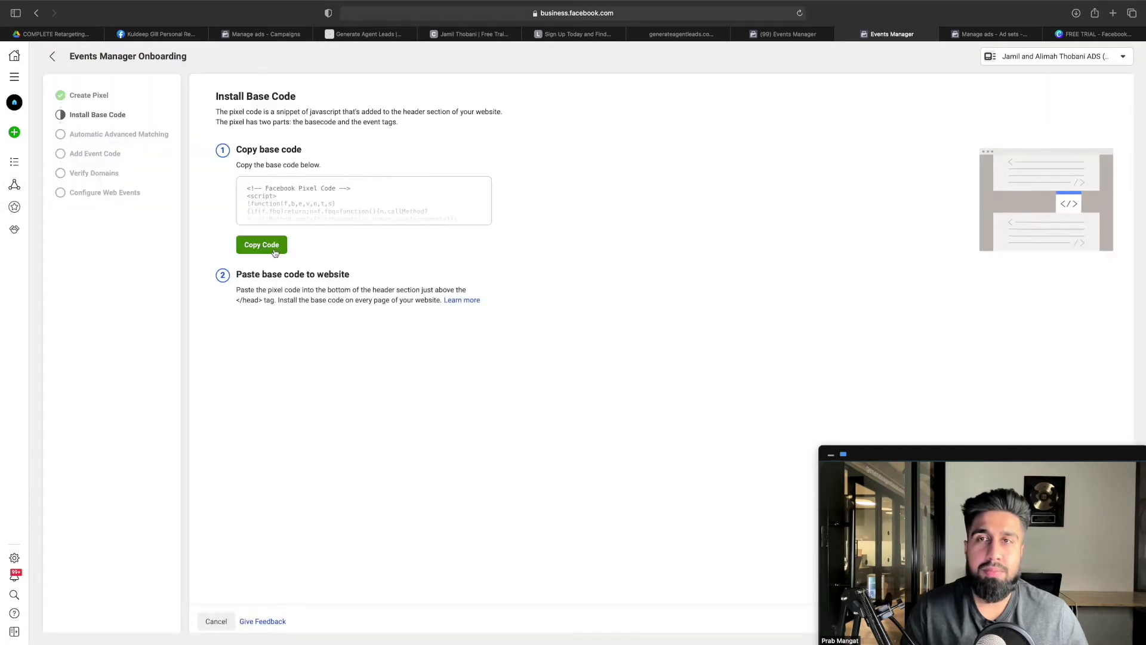
Confirm the VSL funnel's head tracking code holds the complete Facebook pixel base code
left_click(683, 35)
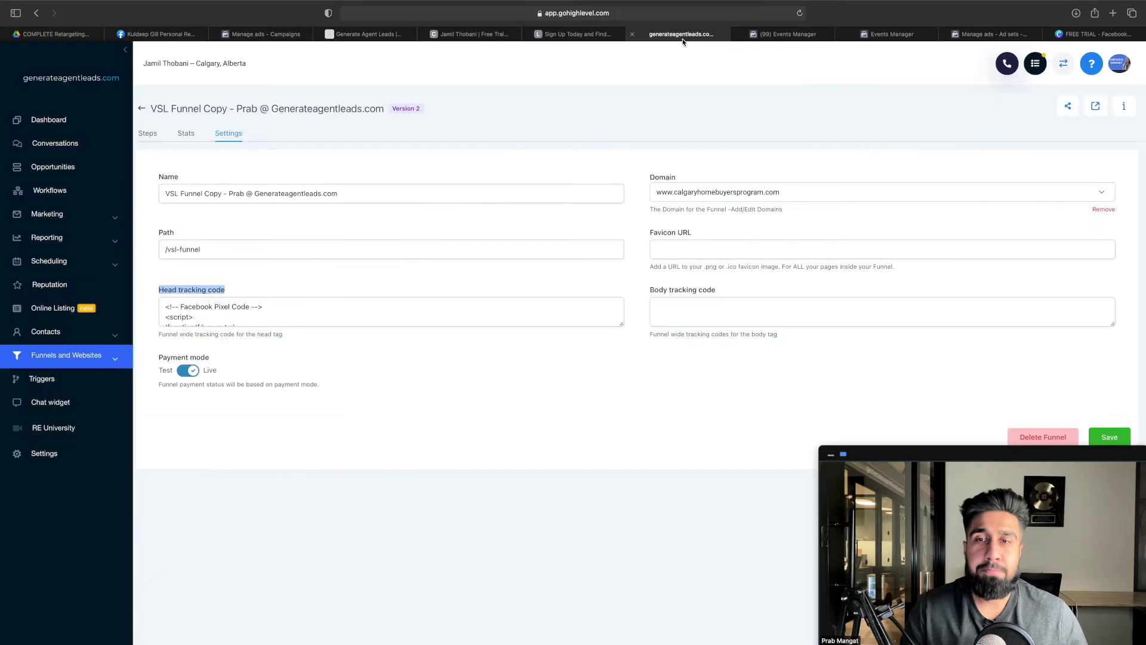
left_click(173, 310)
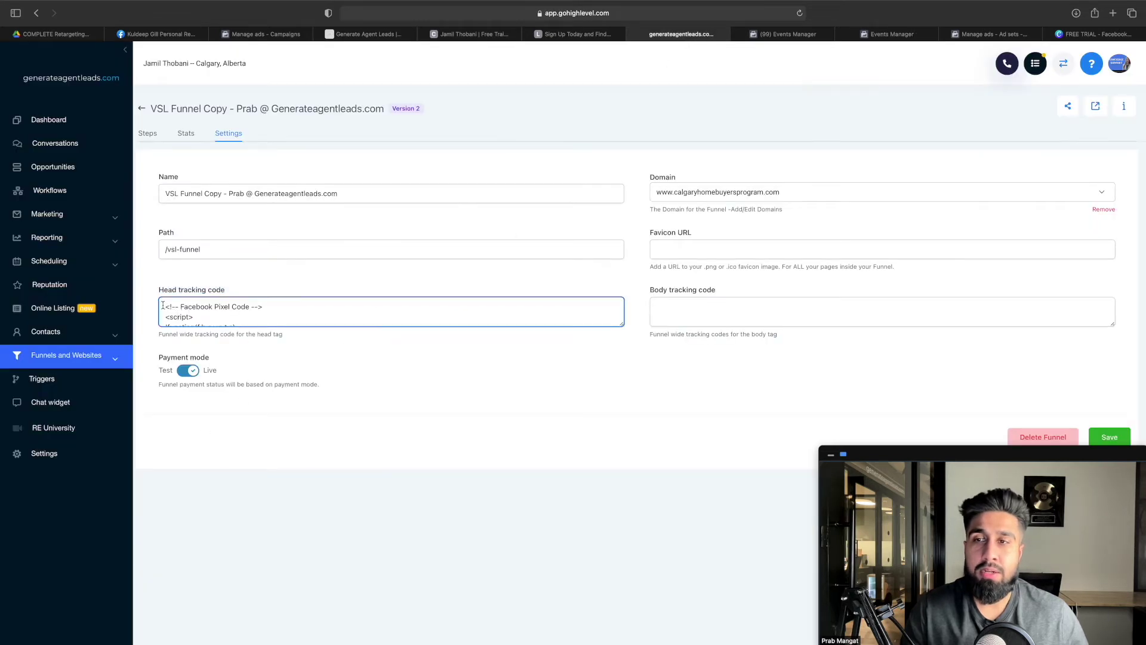
left_click_drag(165, 305, 414, 476)
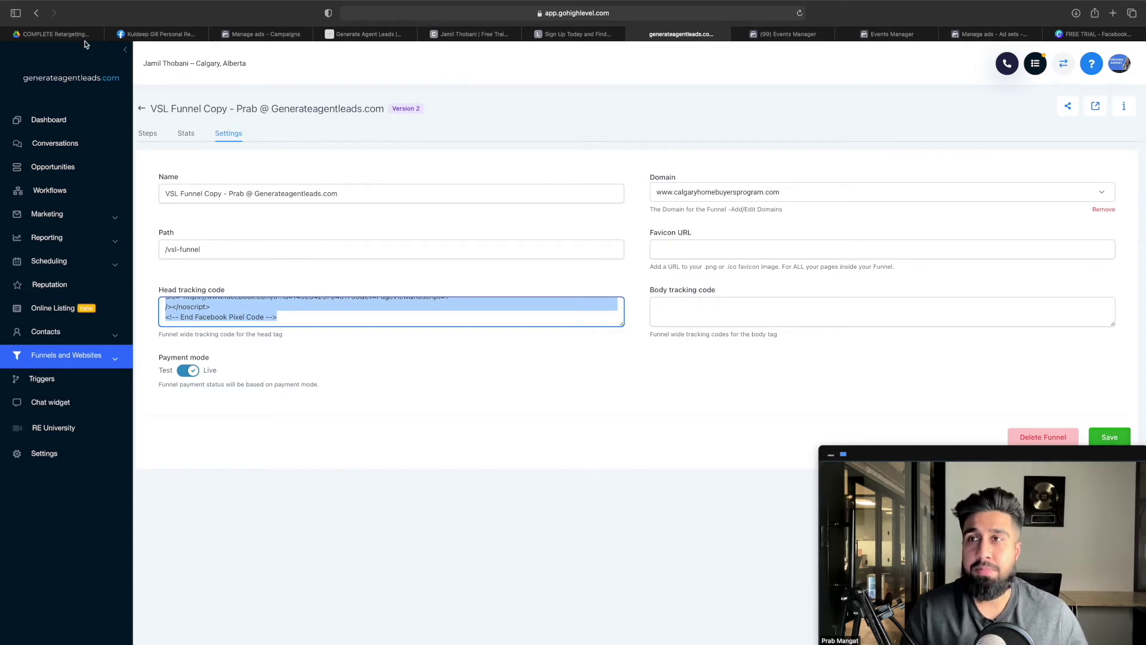
left_click(54, 34)
Select the install heading and all ten install steps in the tutorial
left_click(505, 372)
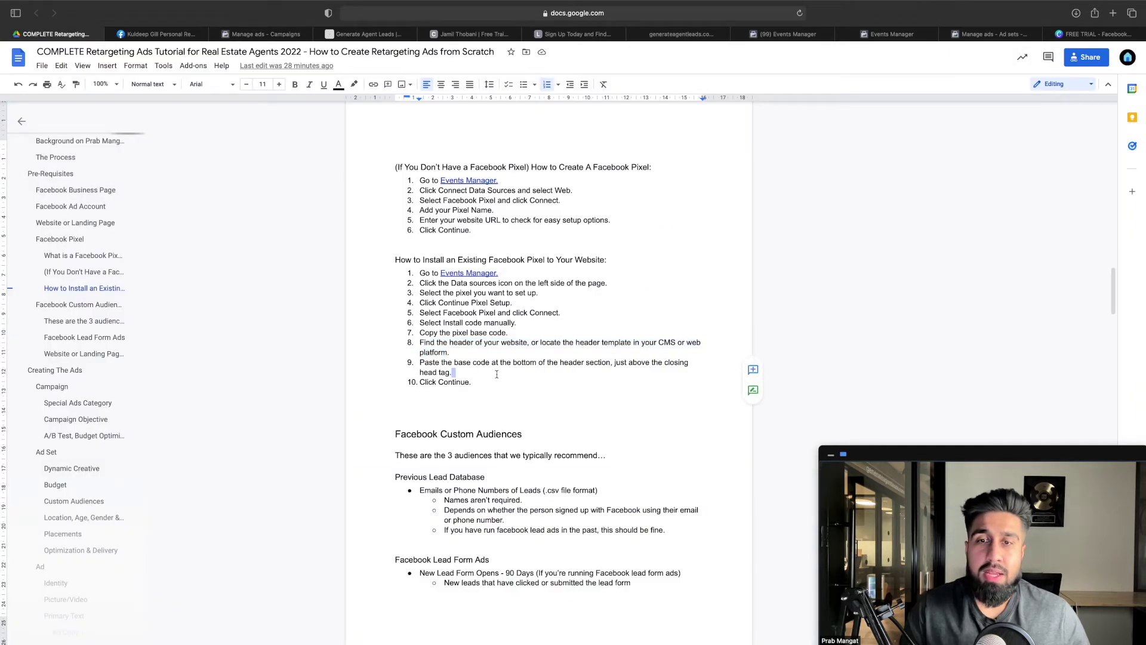
left_click(484, 383)
left_click_drag(484, 383, 397, 258)
left_click(488, 341)
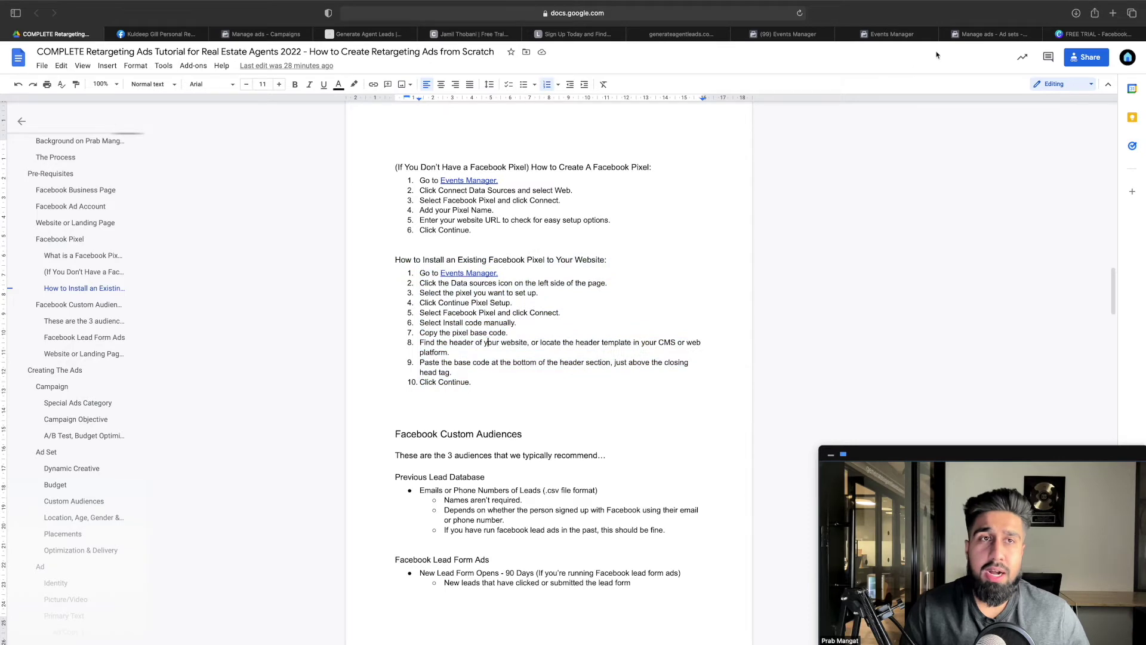
Continue through Advanced Matching, Event Code, Verify Domains and Configure Web Events to the pixel overview
left_click(928, 31)
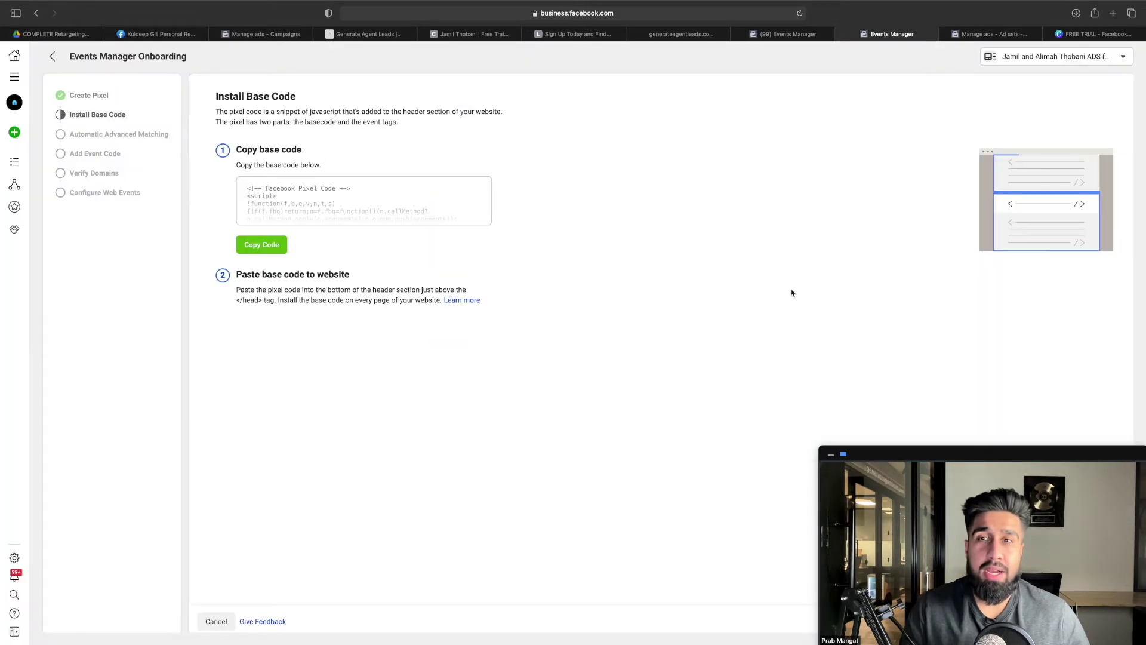
mouse_move(1060, 507)
left_click_drag(1034, 457, 784, 301)
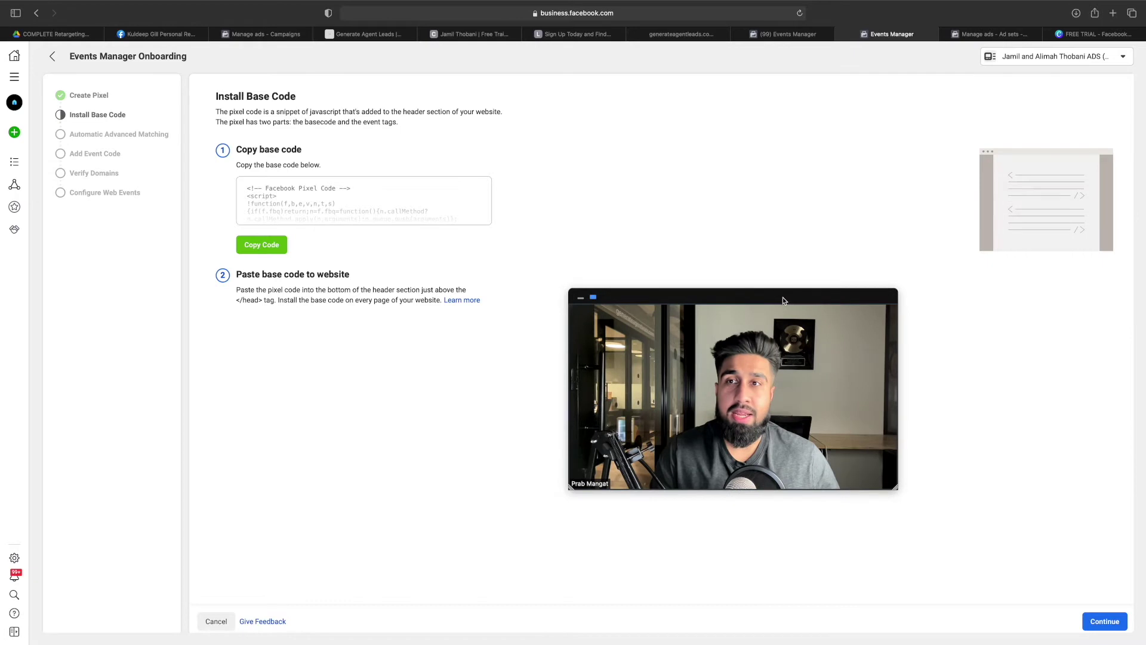
left_click(1104, 621)
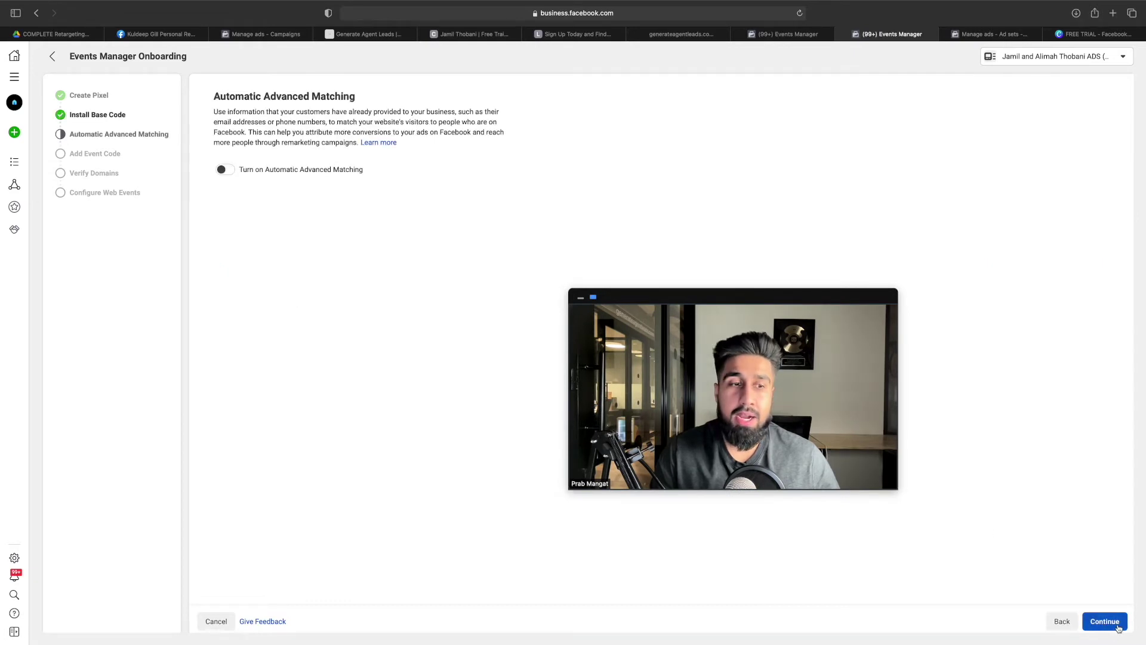
left_click(1117, 627)
left_click(1116, 627)
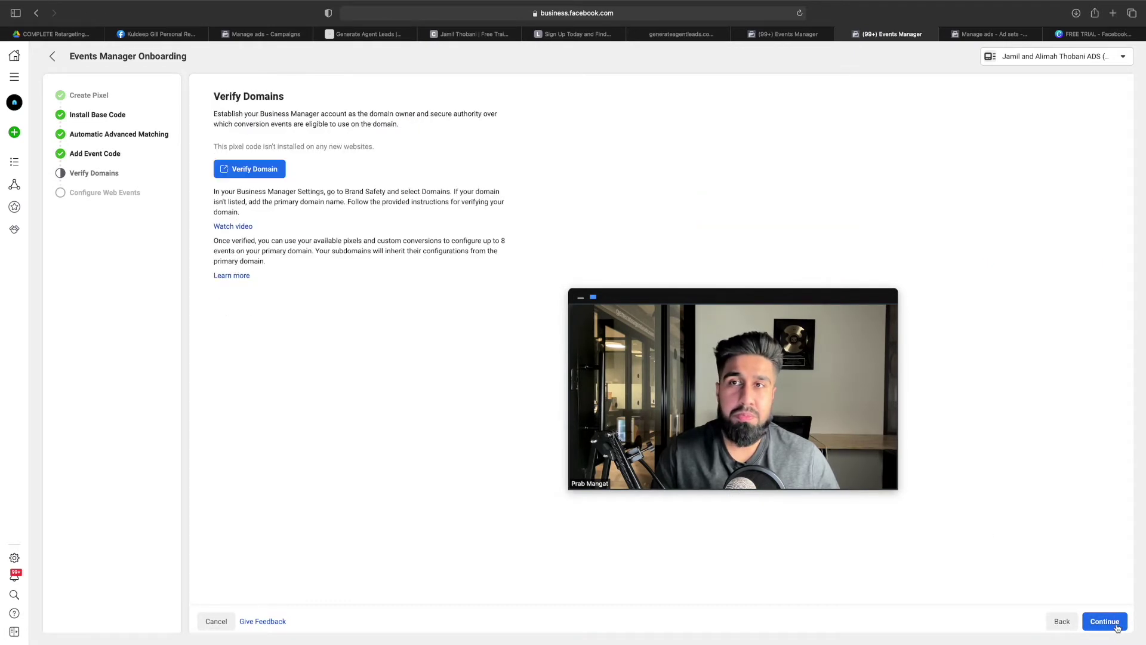
left_click(1116, 627)
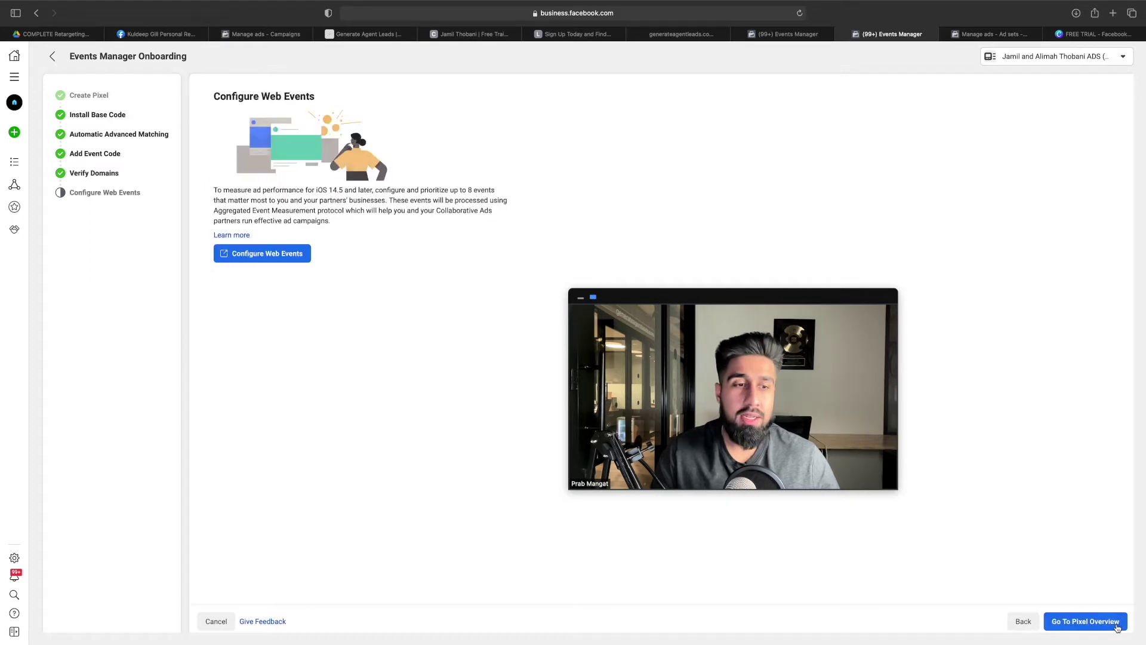
left_click(1117, 627)
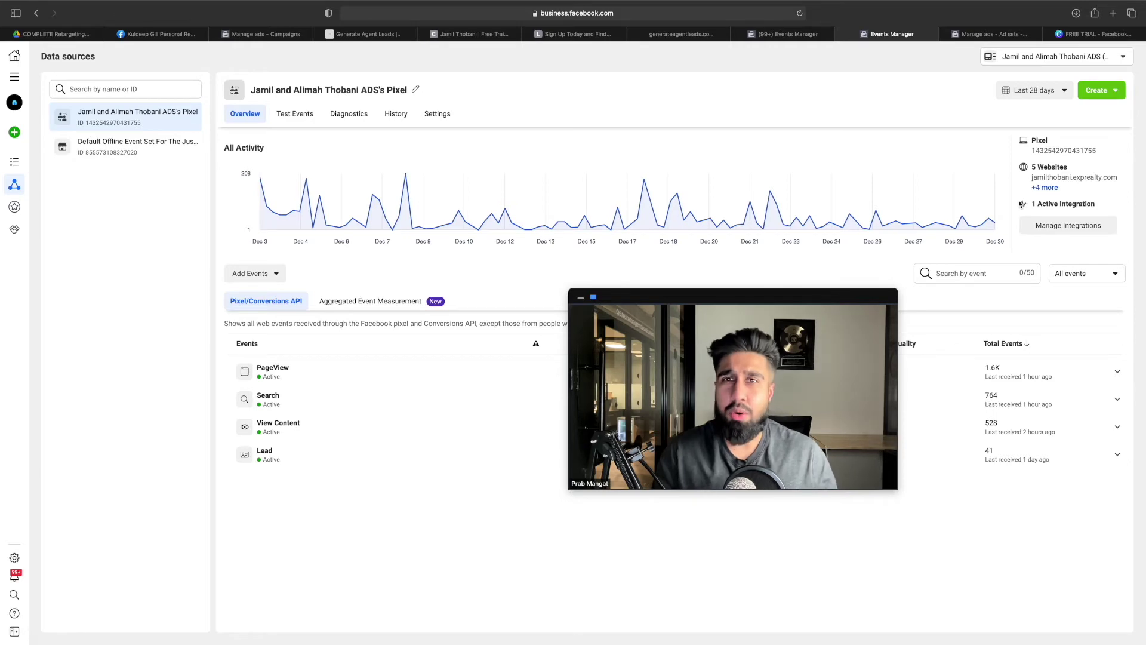
Reopen Events Manager from the All Tools menu
left_click(84, 37)
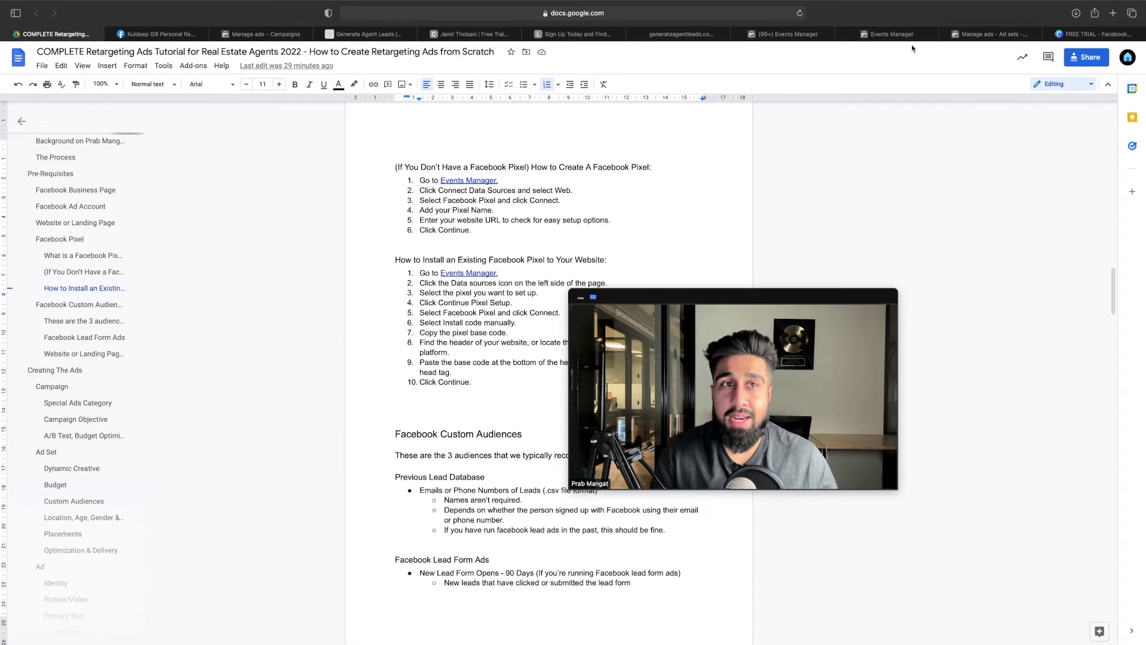
left_click(895, 35)
left_click(21, 81)
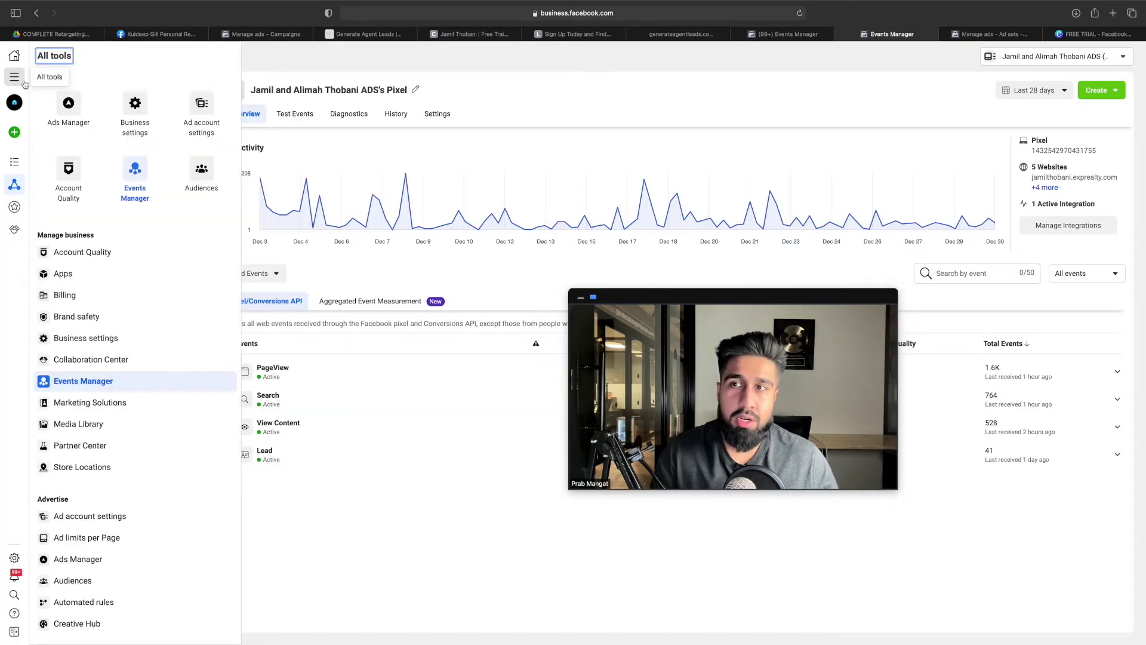
left_click(135, 172)
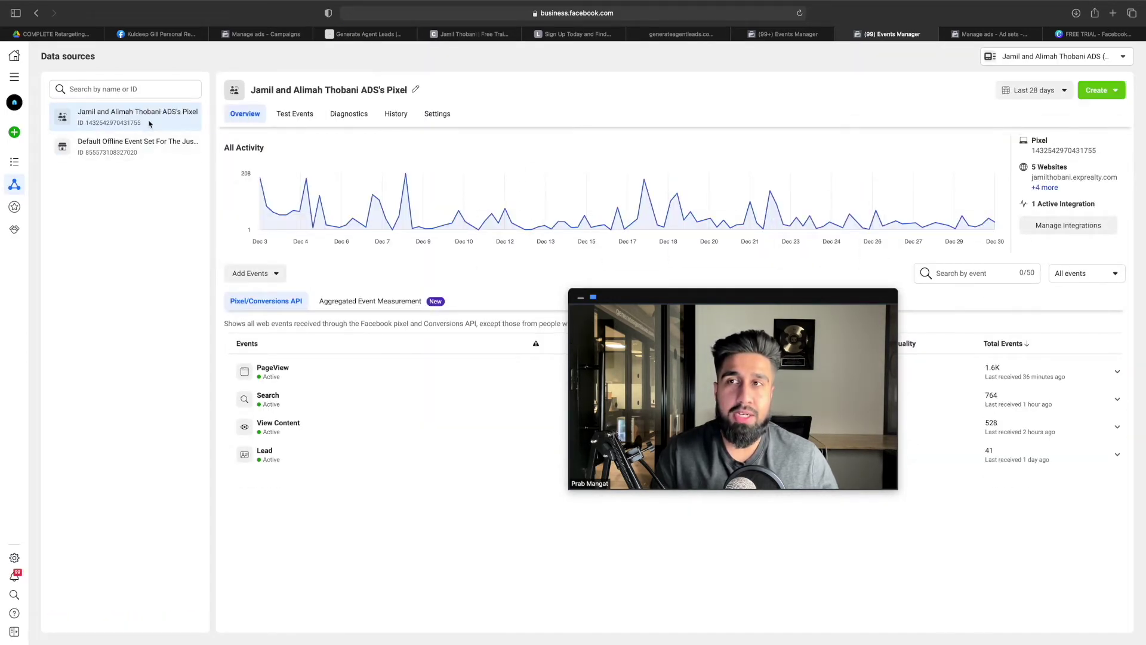
Copy the pixel base code for another website using manual installation
left_click(1030, 231)
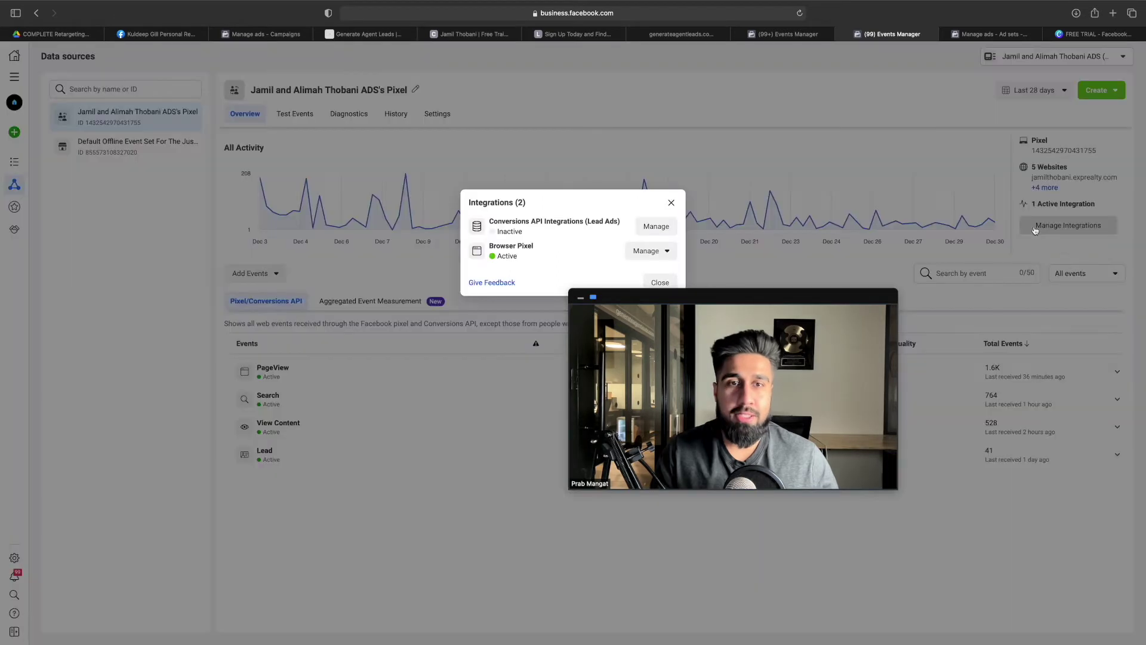
left_click(667, 251)
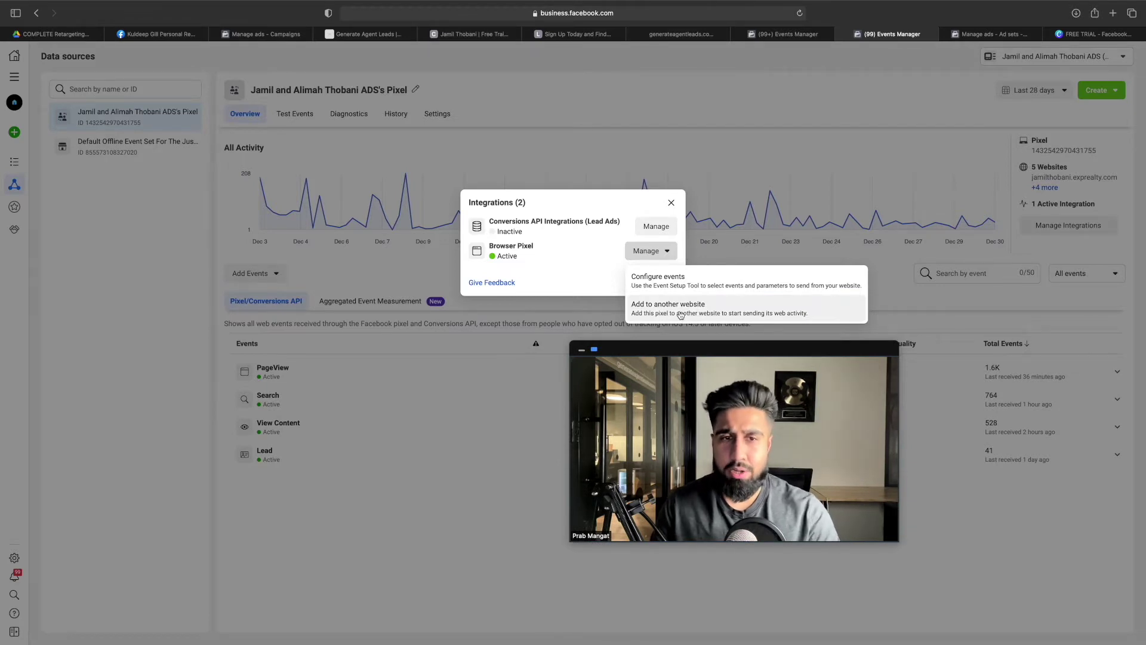
left_click(677, 310)
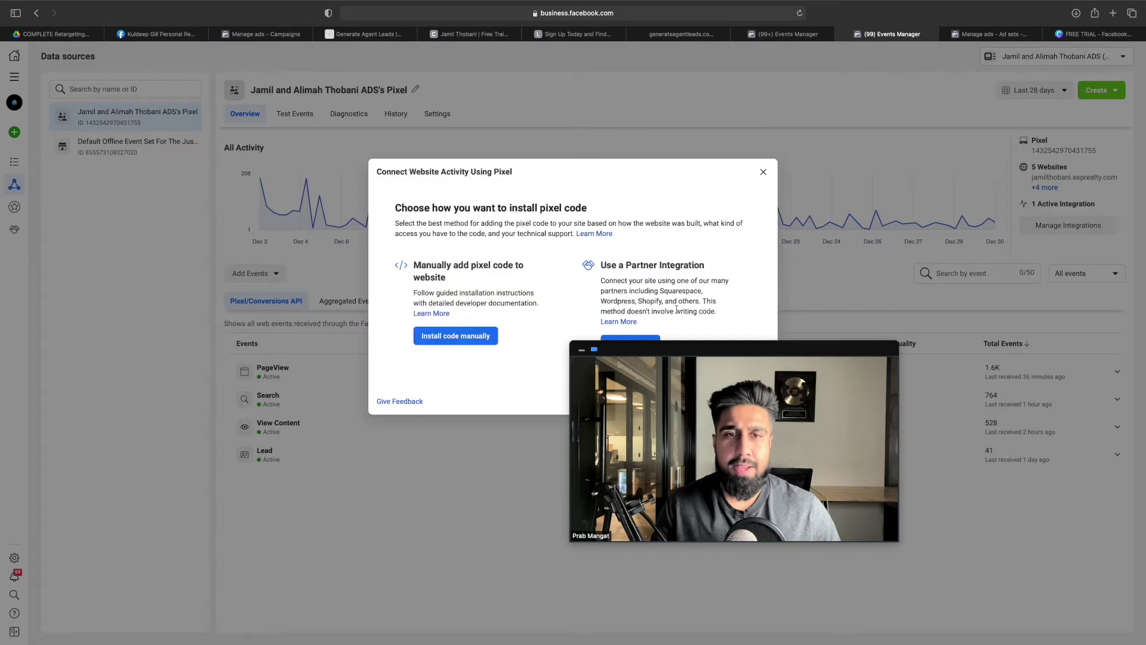
left_click(476, 344)
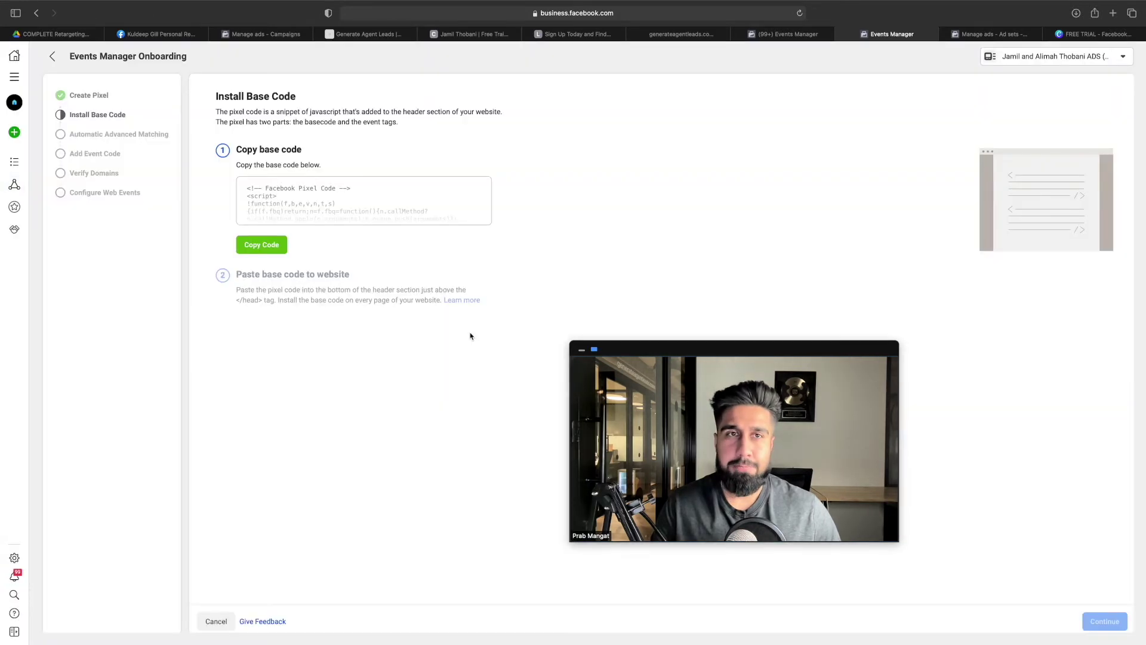
left_click(260, 246)
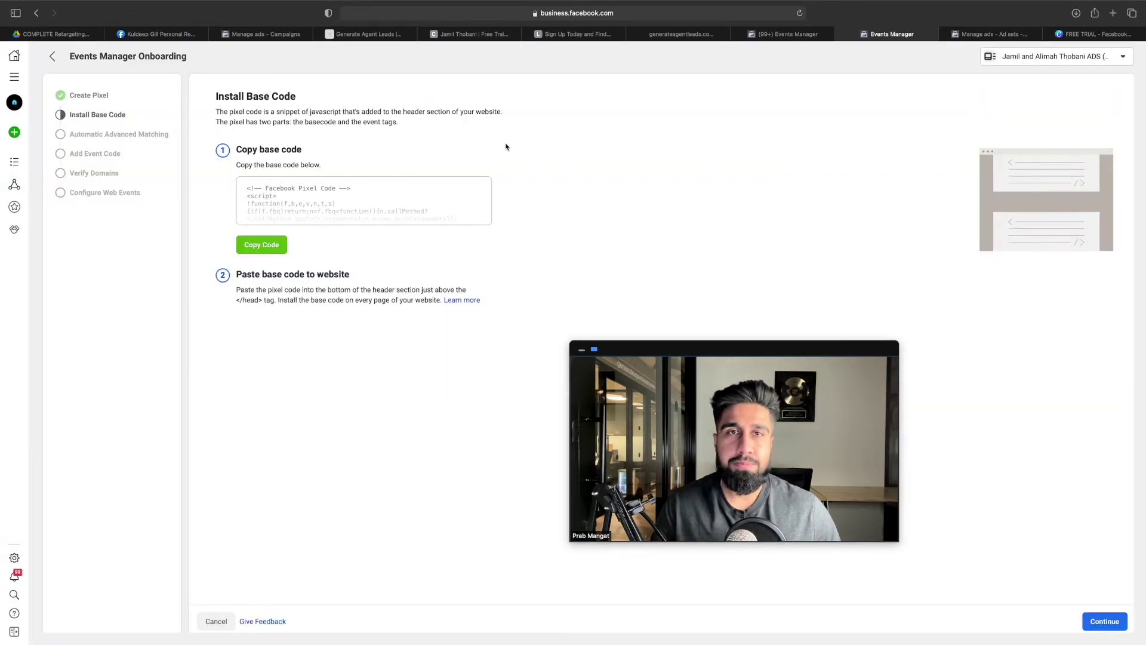
Check the funnel's head code, then continue past the base code and automatic advanced matching steps
left_click(648, 40)
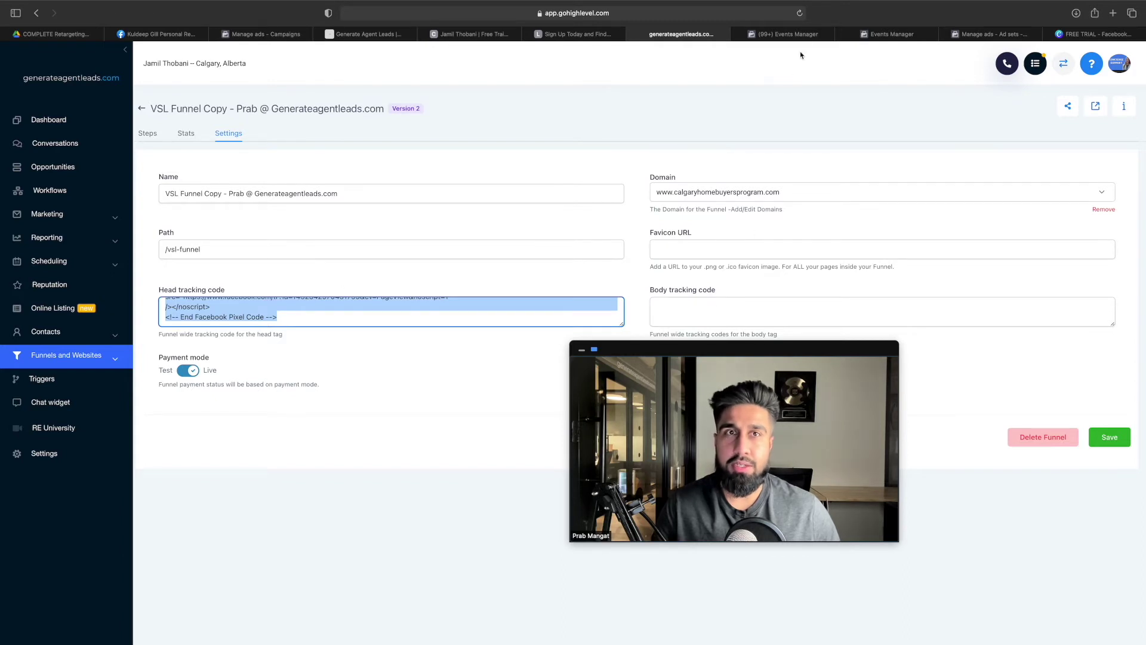
left_click(889, 34)
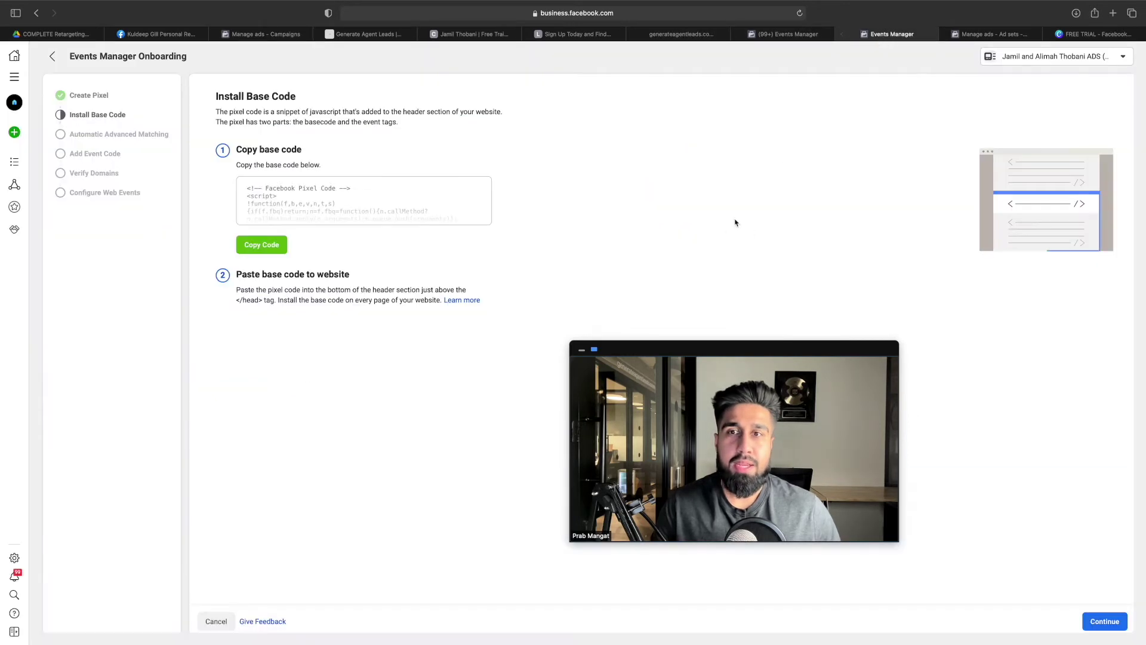
left_click(1111, 625)
left_click(1114, 628)
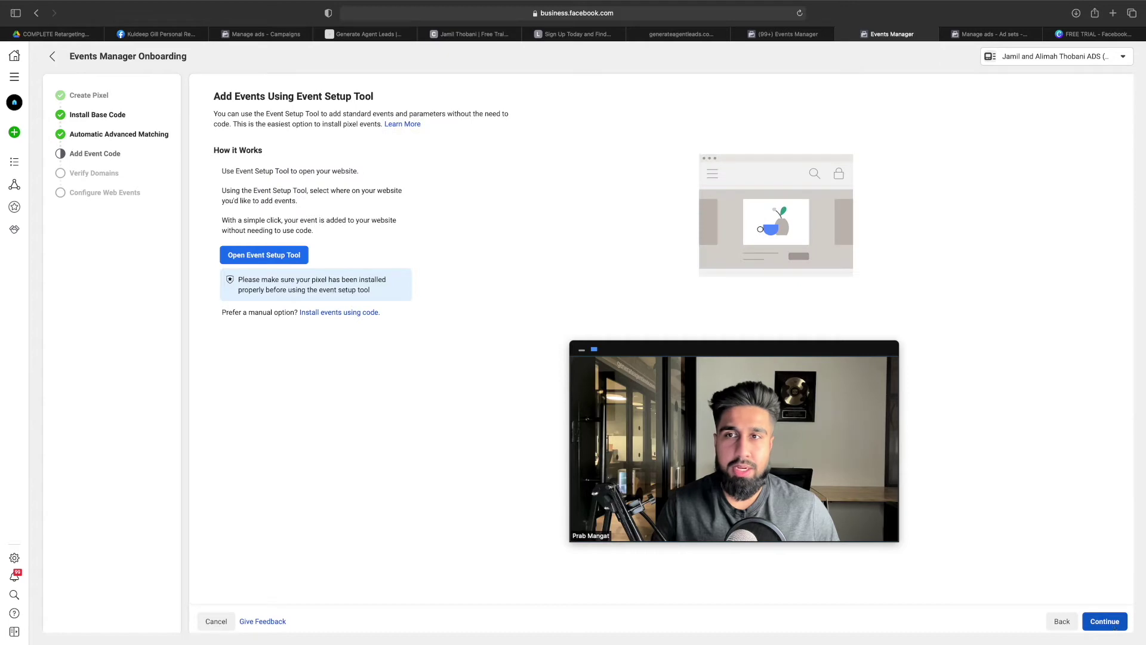
Skip event code and domain verification to finish setup at the pixel summary
left_click(33, 29)
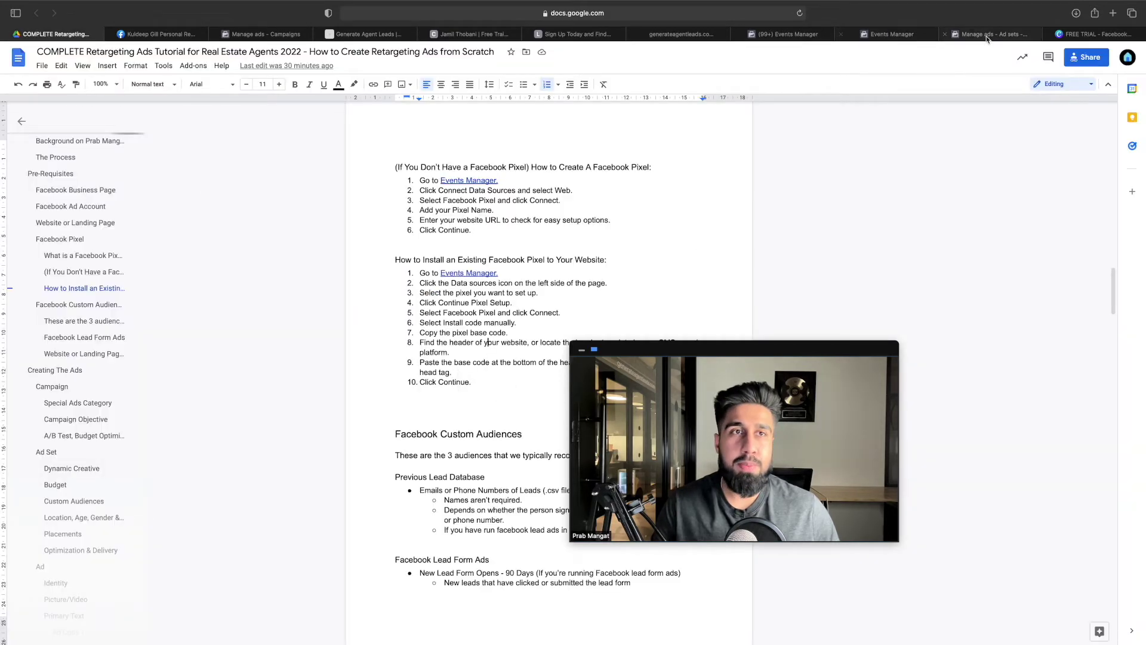
left_click(889, 34)
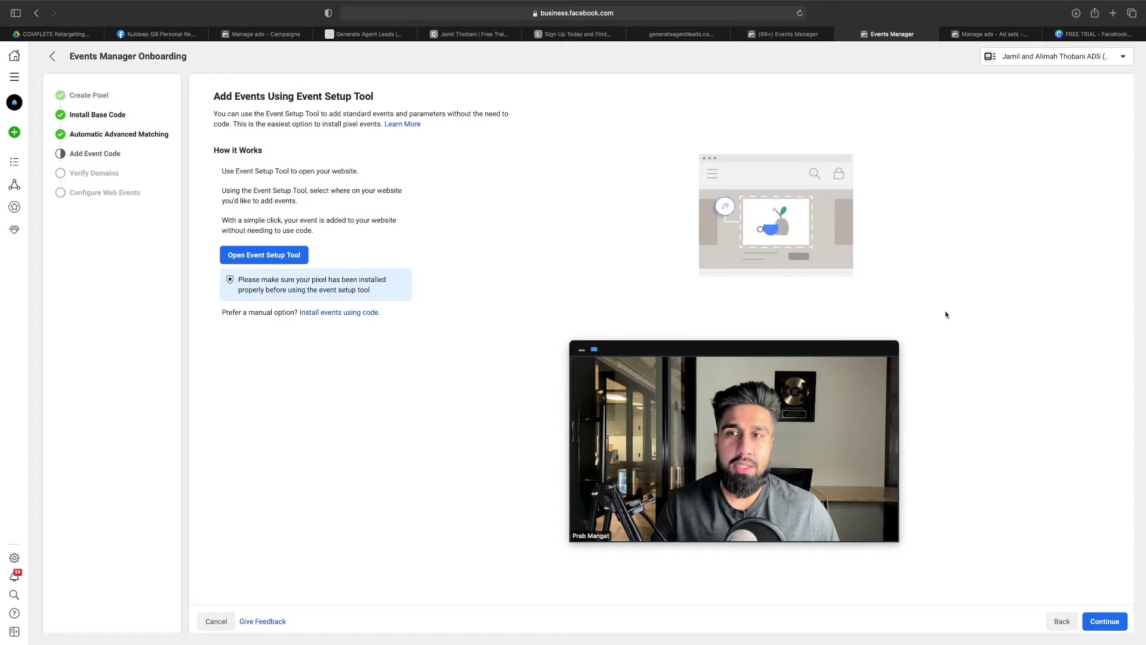
left_click(1118, 624)
left_click(1106, 622)
left_click(1111, 622)
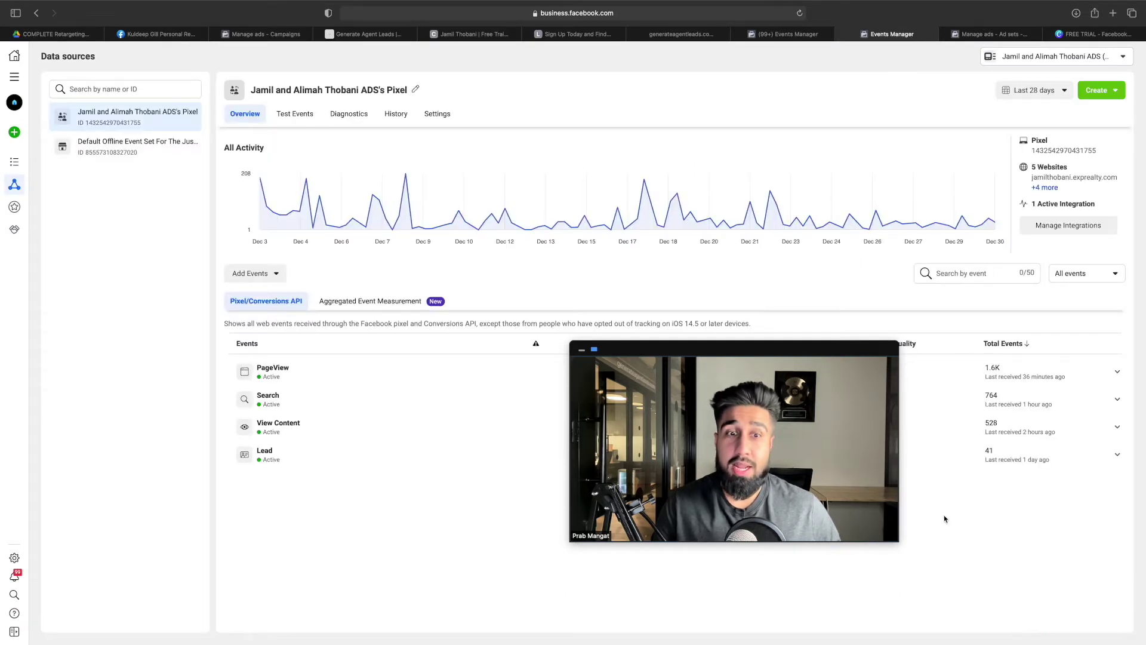
left_click(54, 34)
Read the Previous Lead Database audience notes, including that names aren't required
scroll(471, 261, "down", 5)
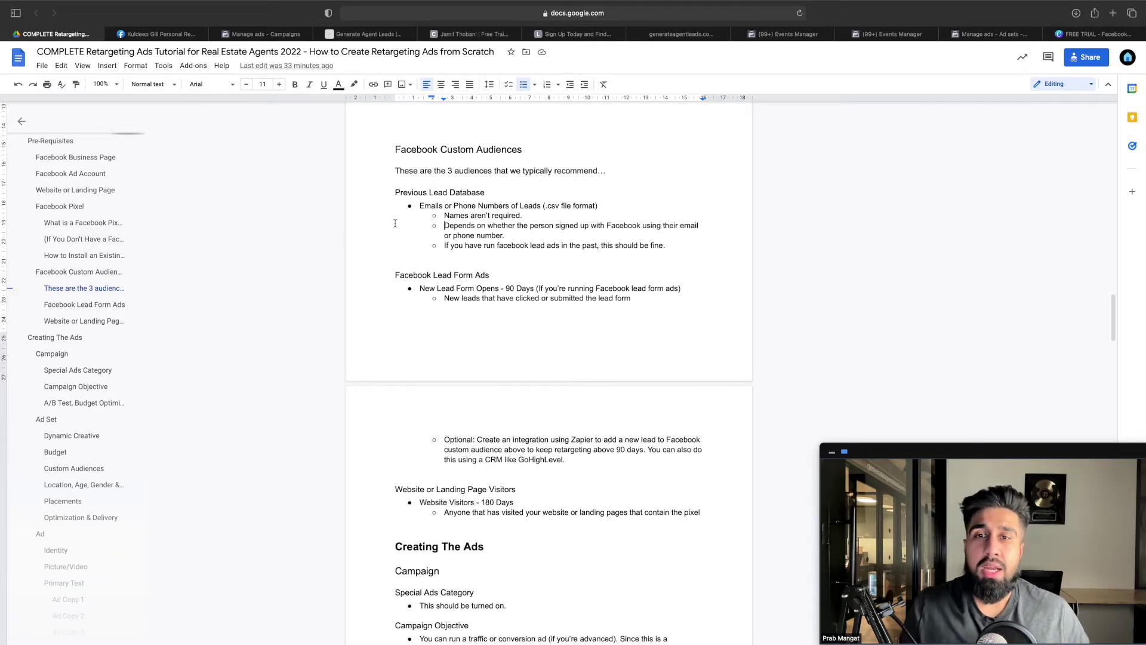
left_click_drag(446, 216, 521, 215)
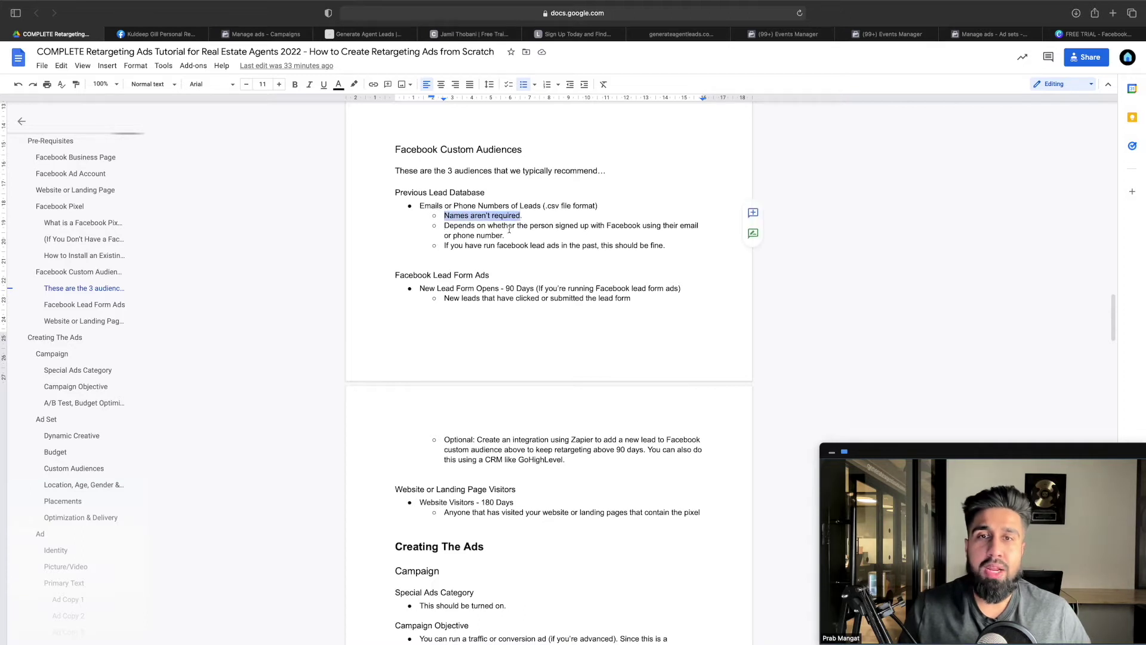
left_click(513, 227)
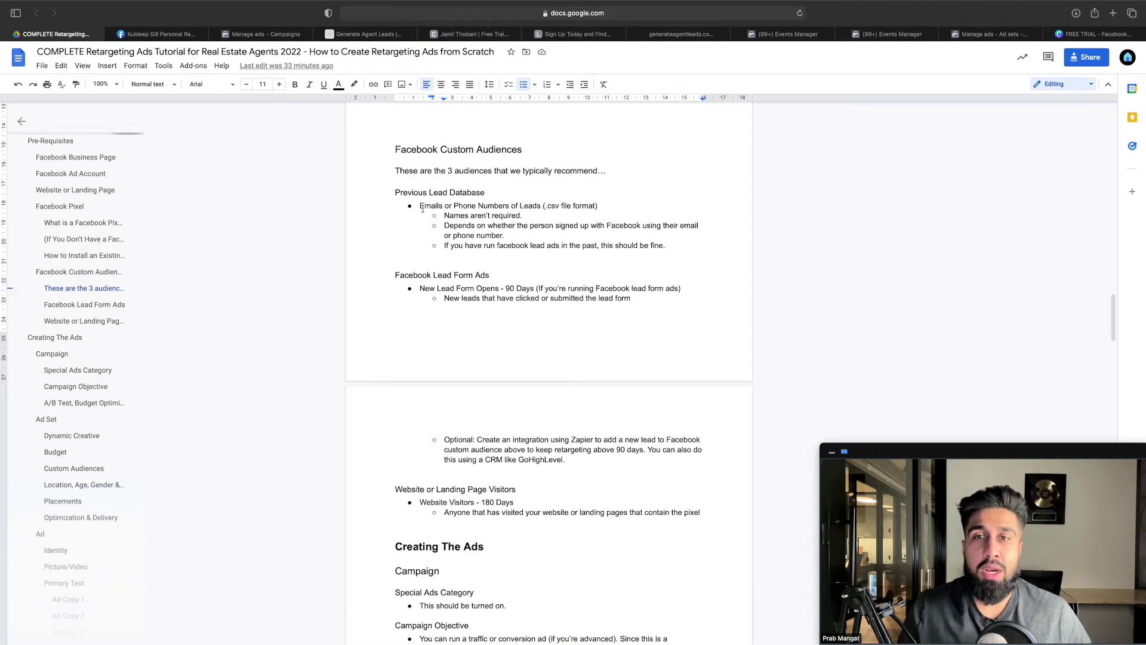
left_click_drag(397, 192, 676, 247)
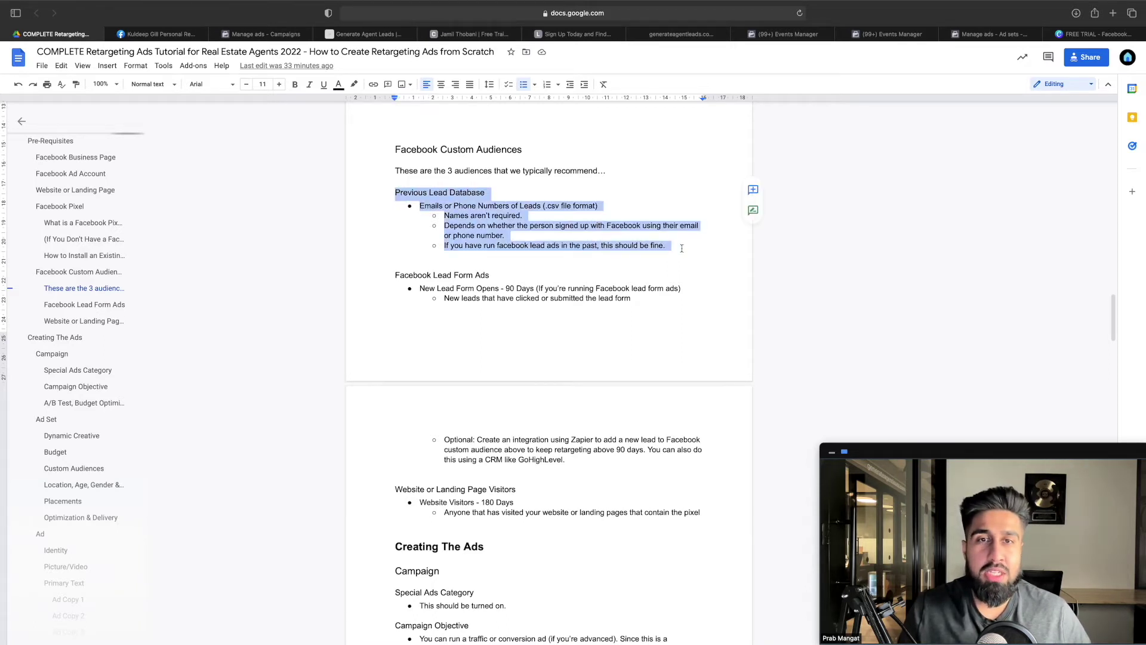
left_click(676, 247)
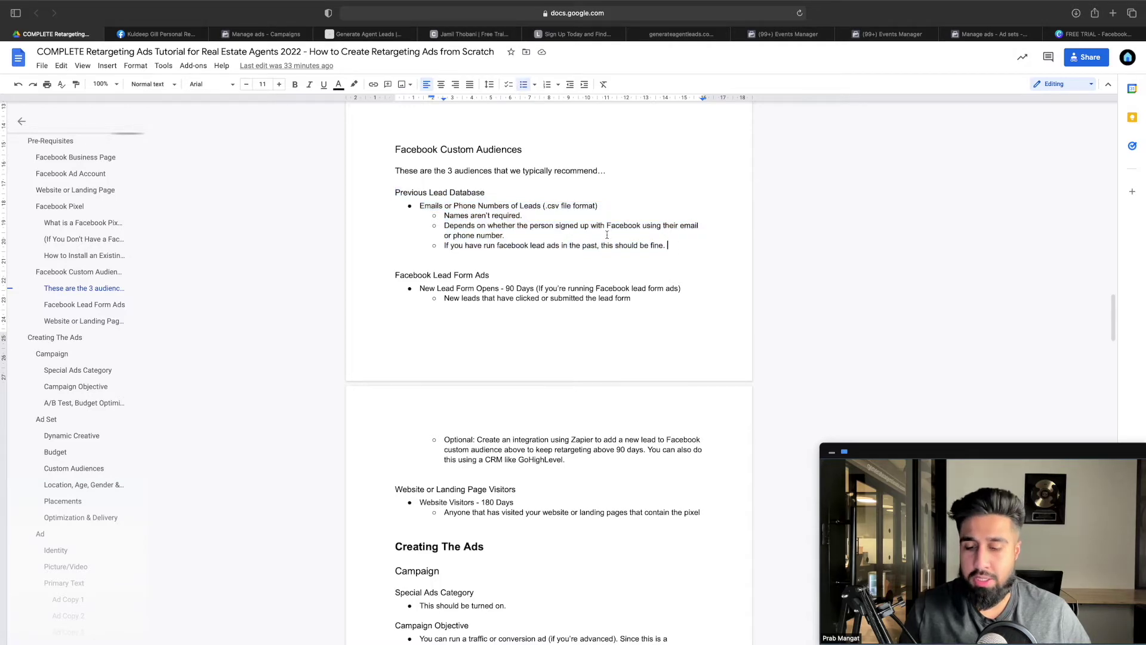
key("super+Tab")
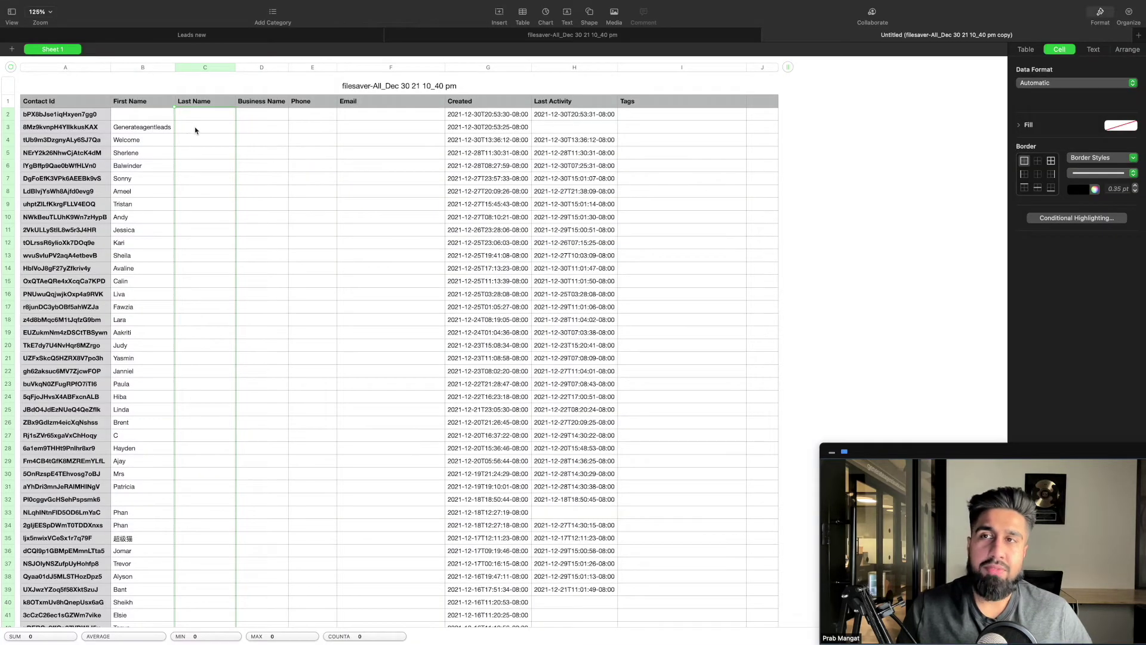
Point out the empty Last Name column in the exported leads sheet
left_click(196, 130)
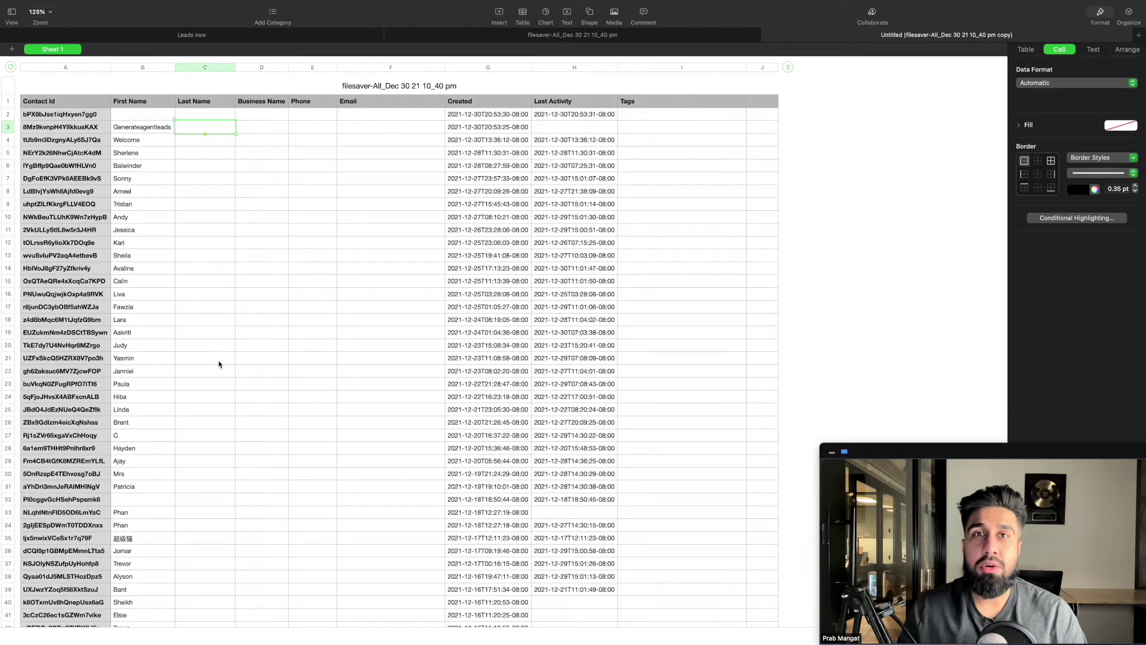
key("super+Tab")
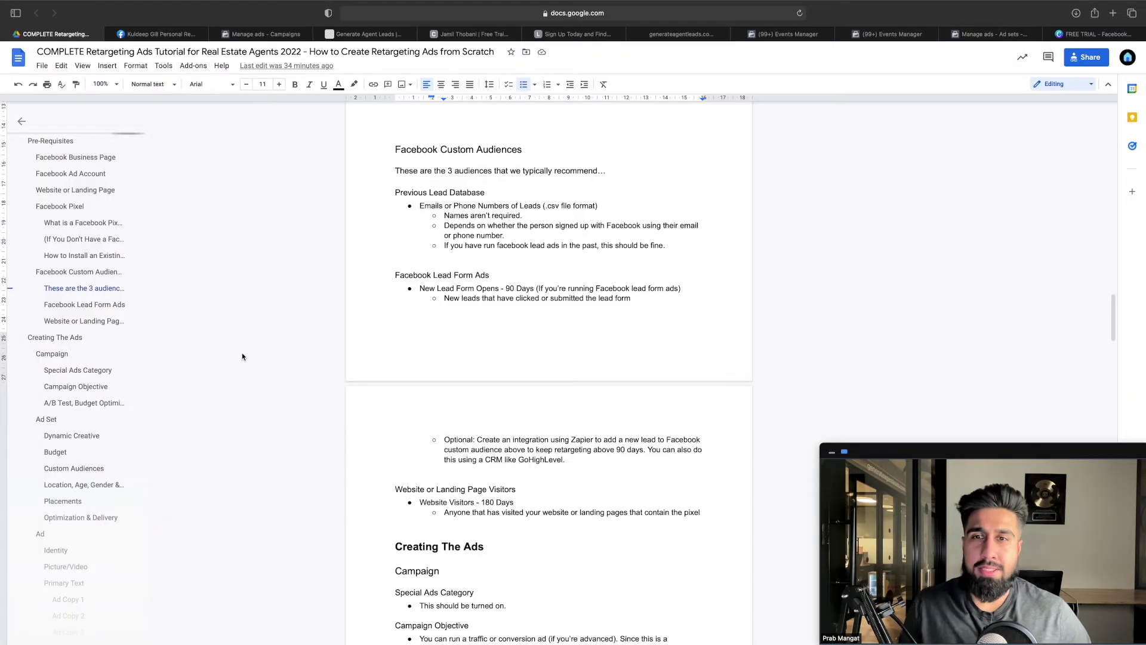
left_click_drag(395, 275, 489, 276)
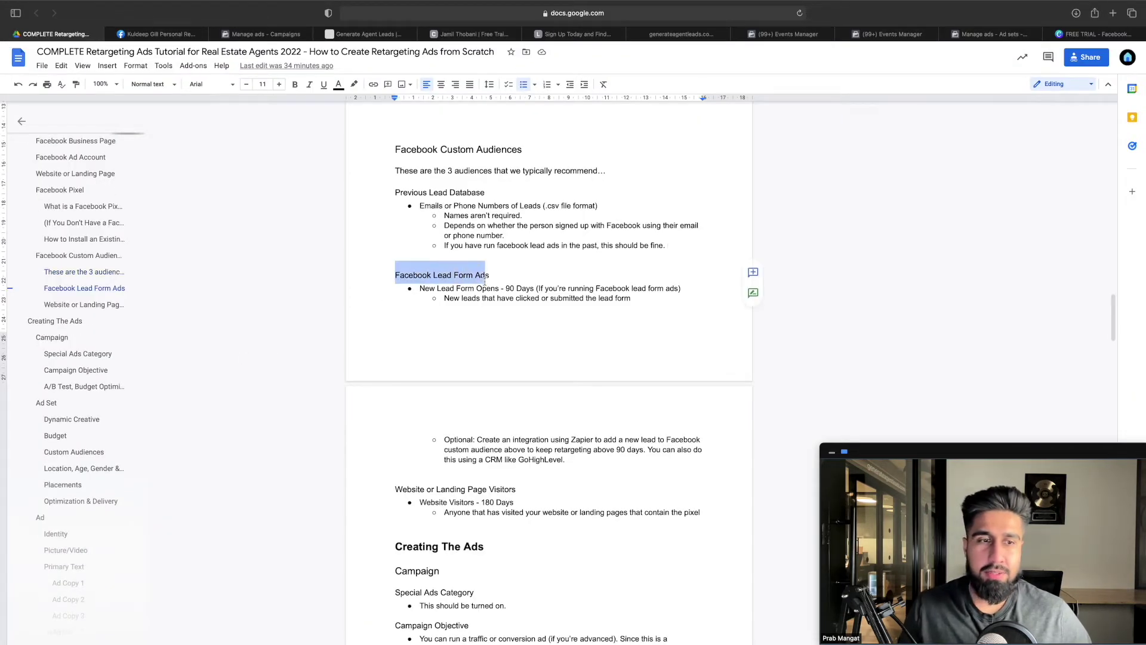
left_click(447, 289)
left_click_drag(420, 289, 536, 289)
left_click(505, 290)
left_click(532, 298)
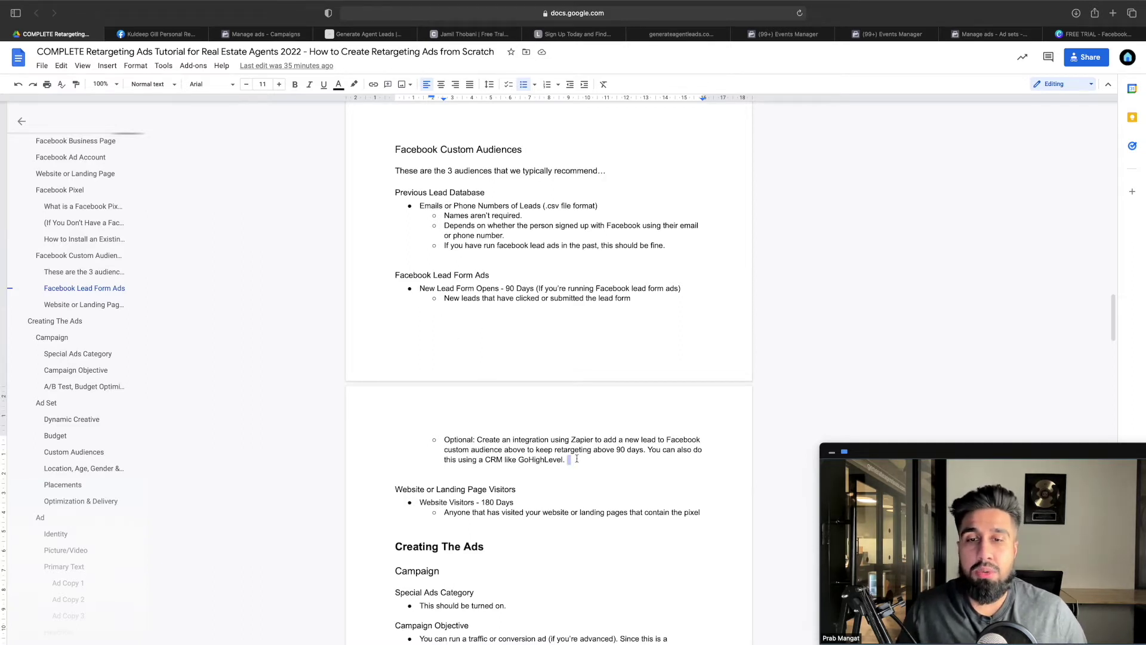
left_click_drag(566, 459, 395, 192)
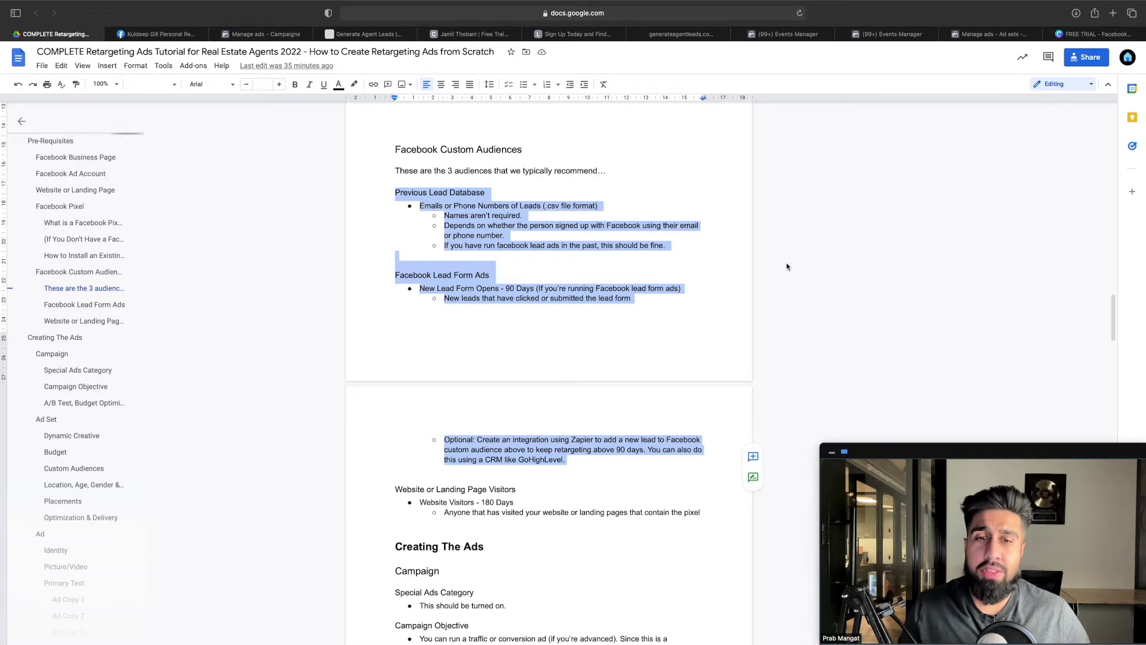
Find the Website or Landing Page Visitors audience, covering 180 days of visitors, in the tutorial
left_click(583, 275)
scroll(583, 292, "down", 2)
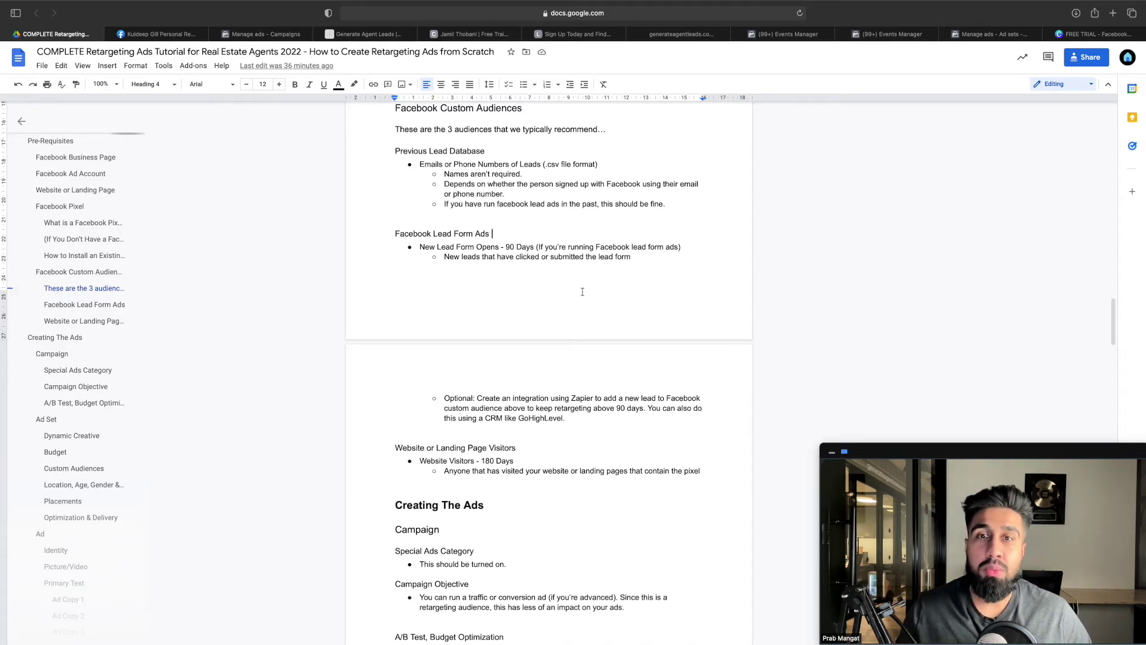
scroll(582, 291, "down", 3)
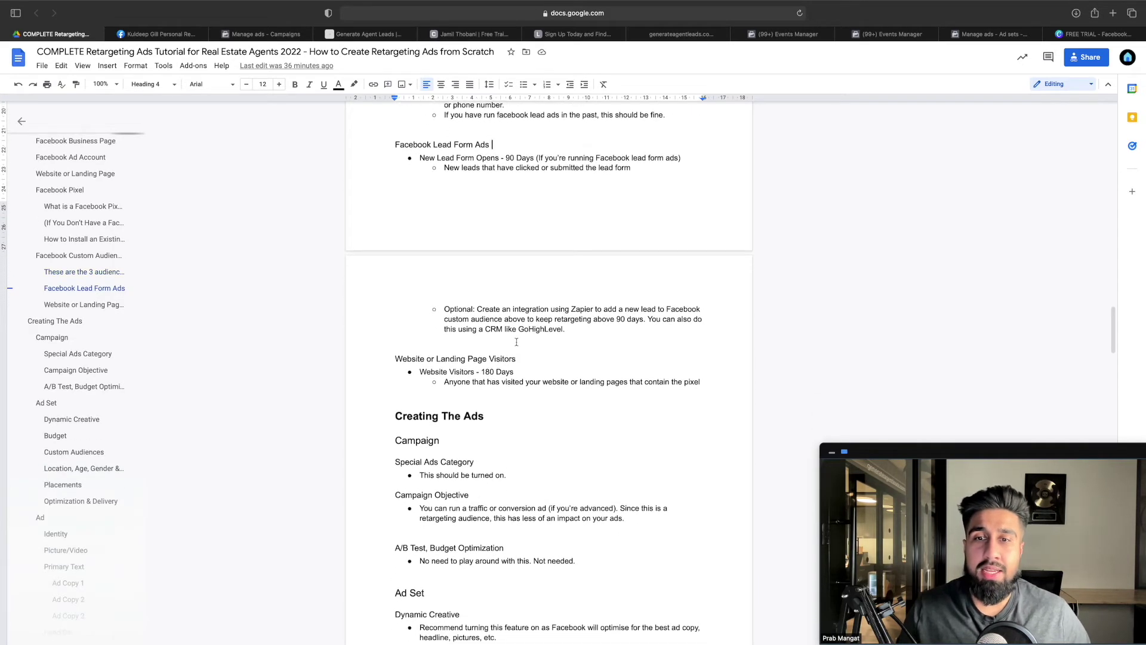
left_click_drag(517, 358, 403, 359)
scroll(480, 361, "up", 1)
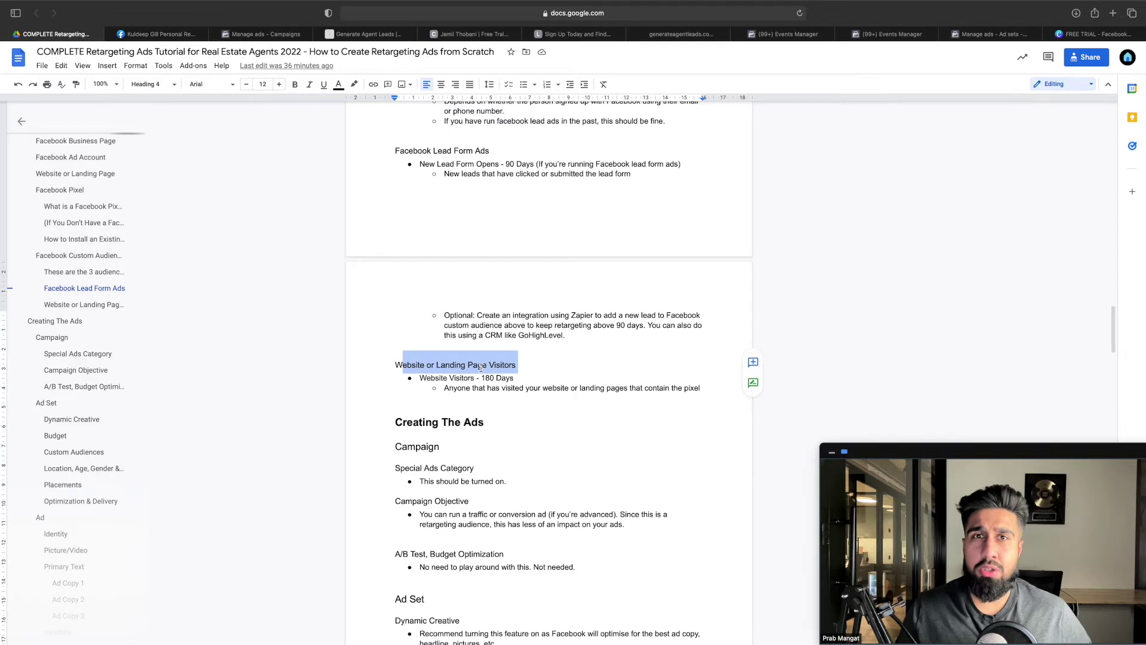
scroll(481, 368, "up", 1)
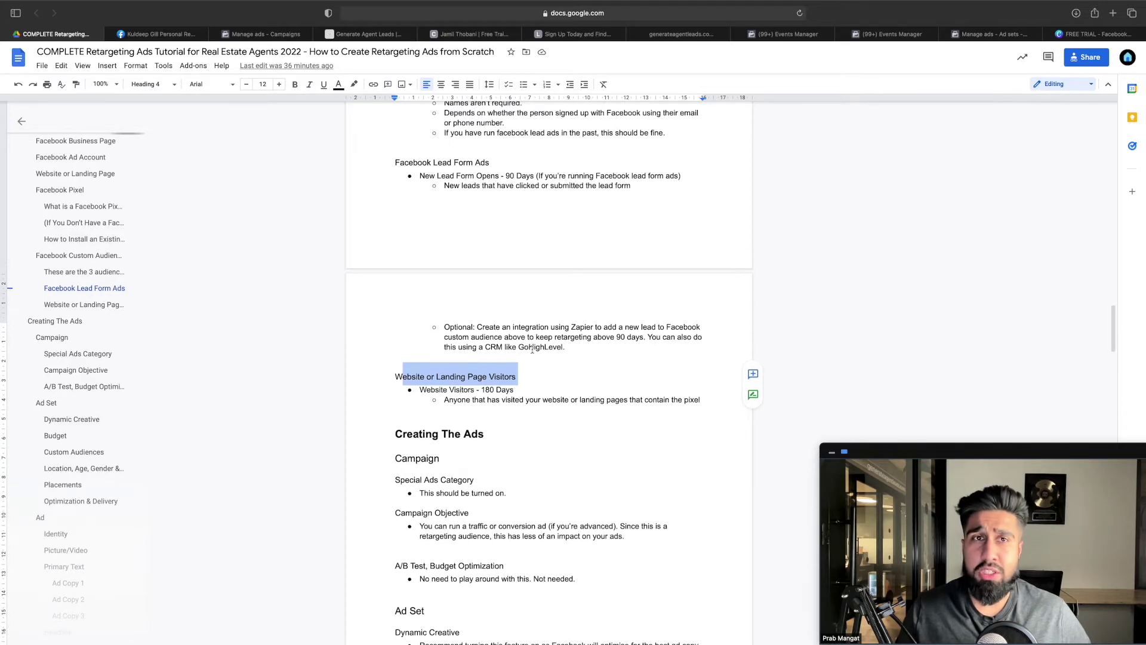
scroll(702, 194, "up", 1)
scroll(702, 194, "up", 1)
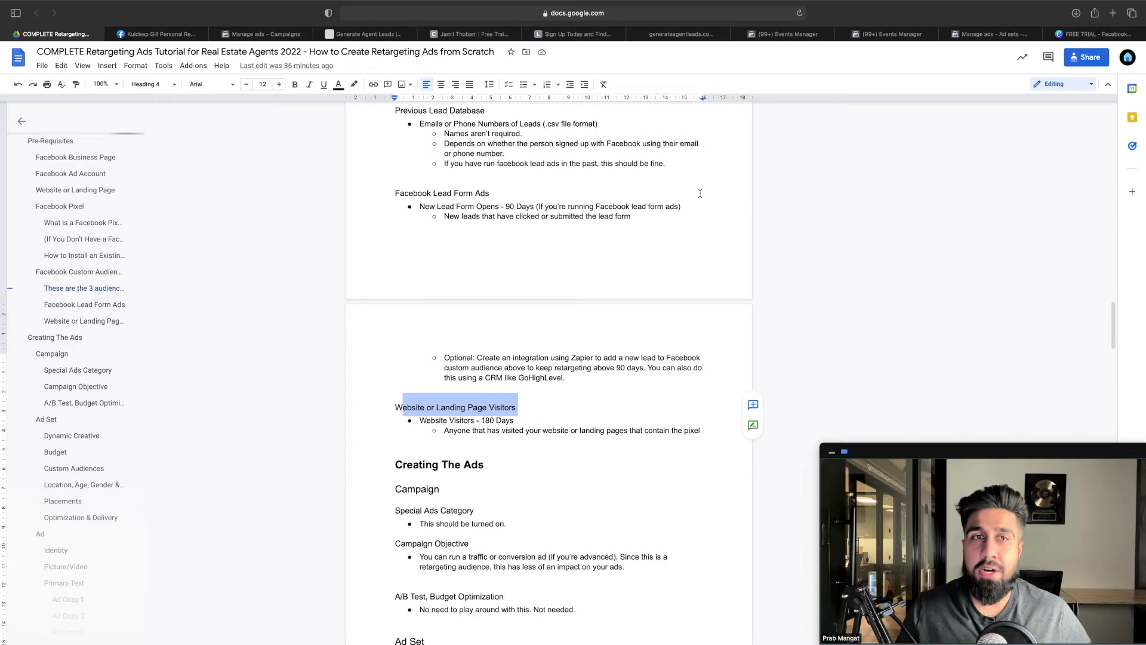
left_click(889, 38)
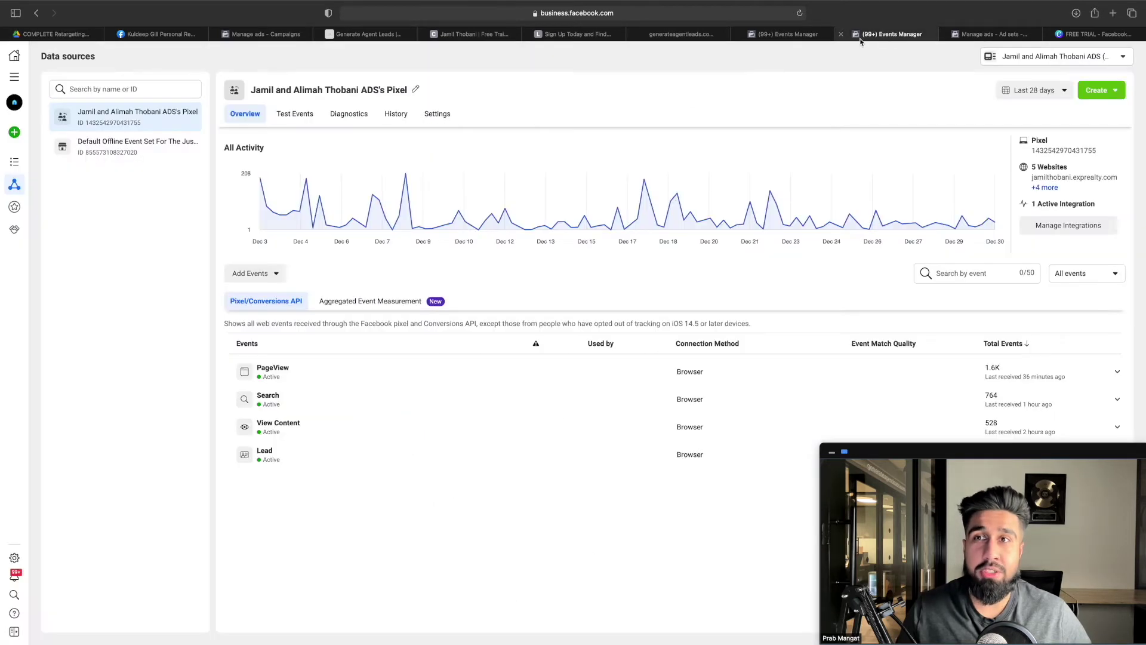
Go to Audiences, review the Previous Lead Database notes in the tutorial, then open the Create Audience dropdown
left_click(15, 77)
left_click(200, 169)
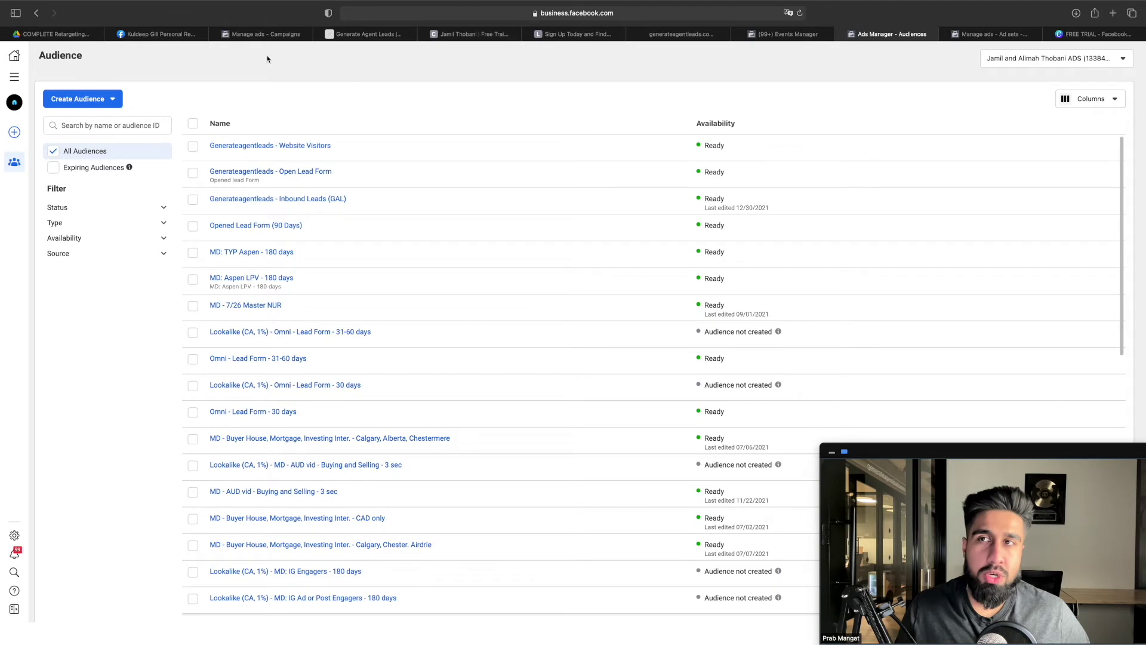
left_click(84, 34)
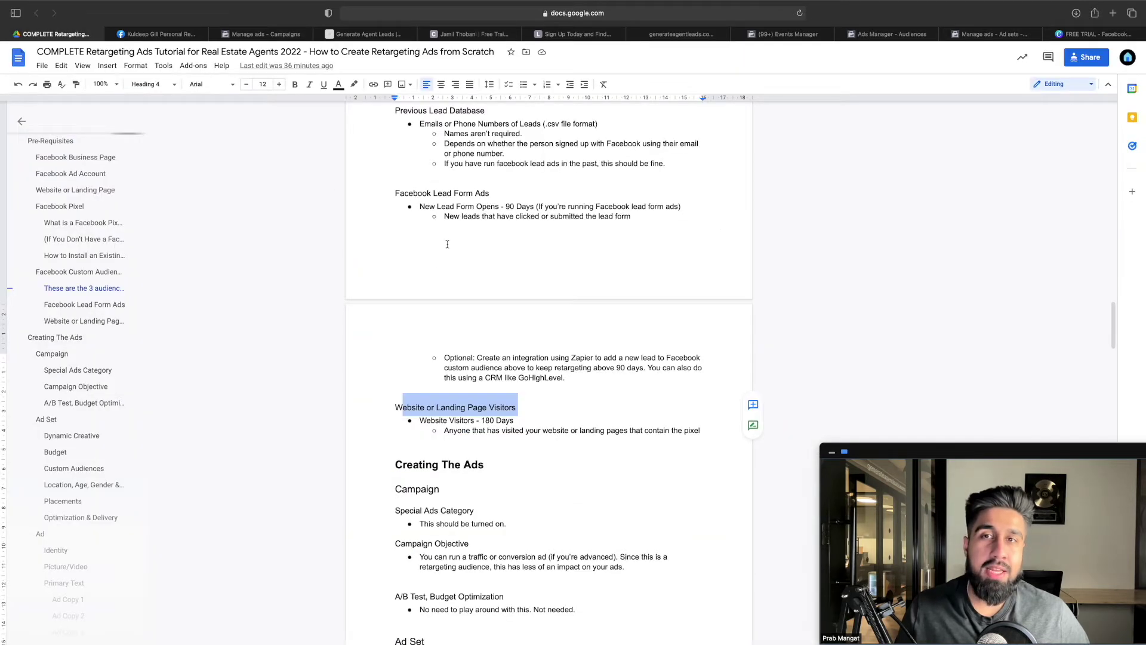
scroll(447, 244, "up", 1)
left_click_drag(394, 116, 672, 169)
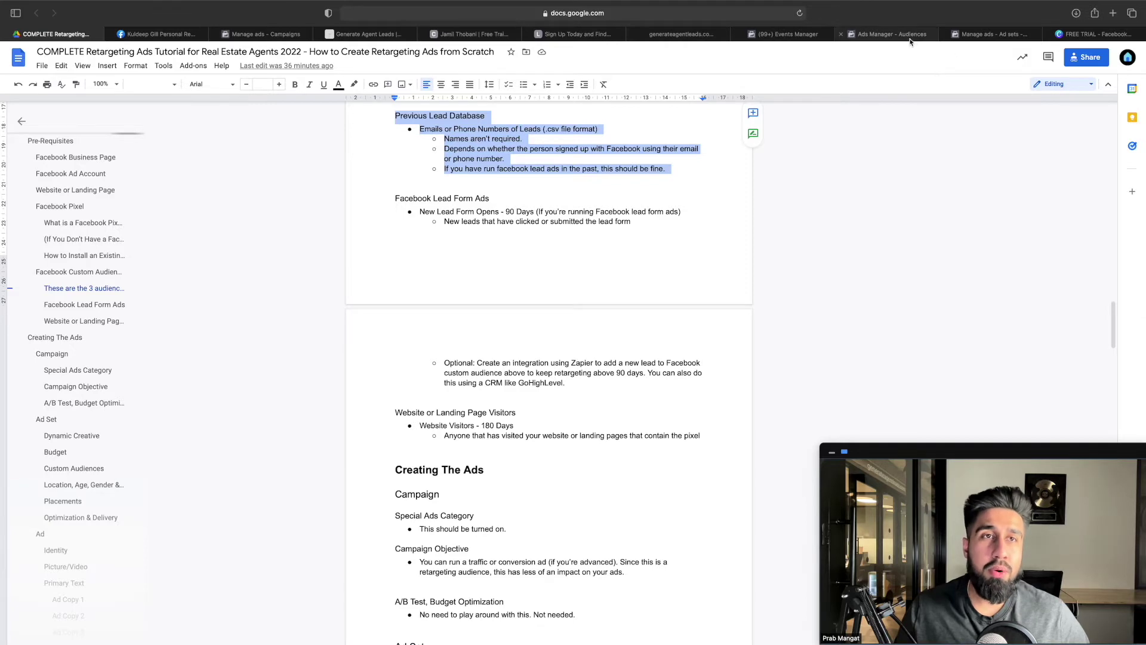
left_click(911, 37)
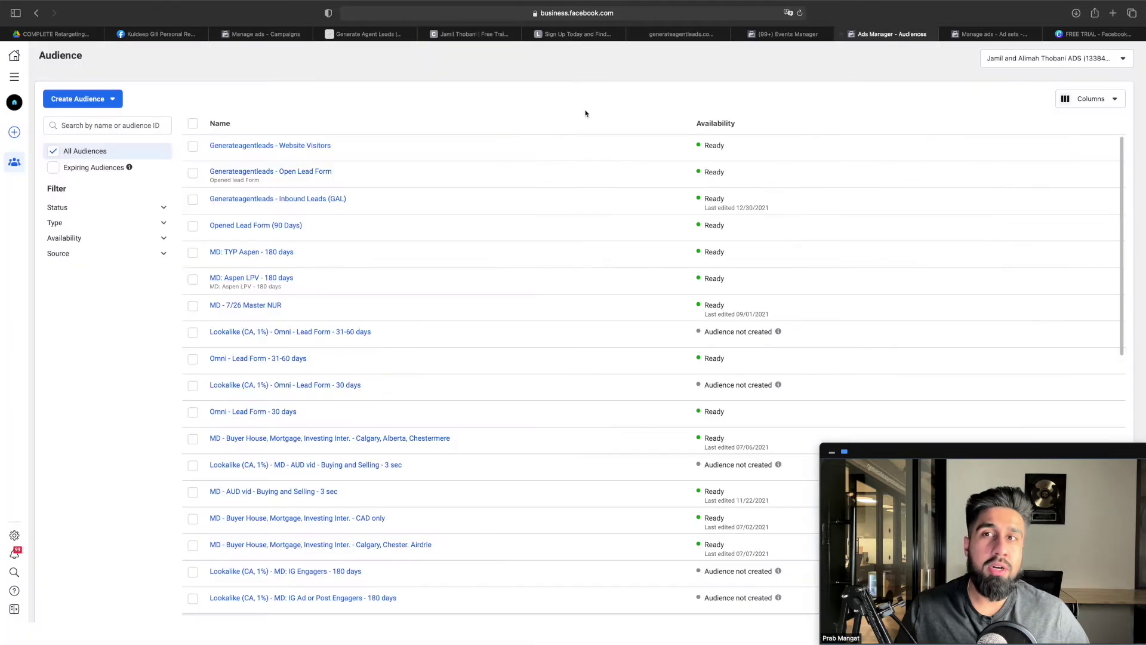
left_click(105, 102)
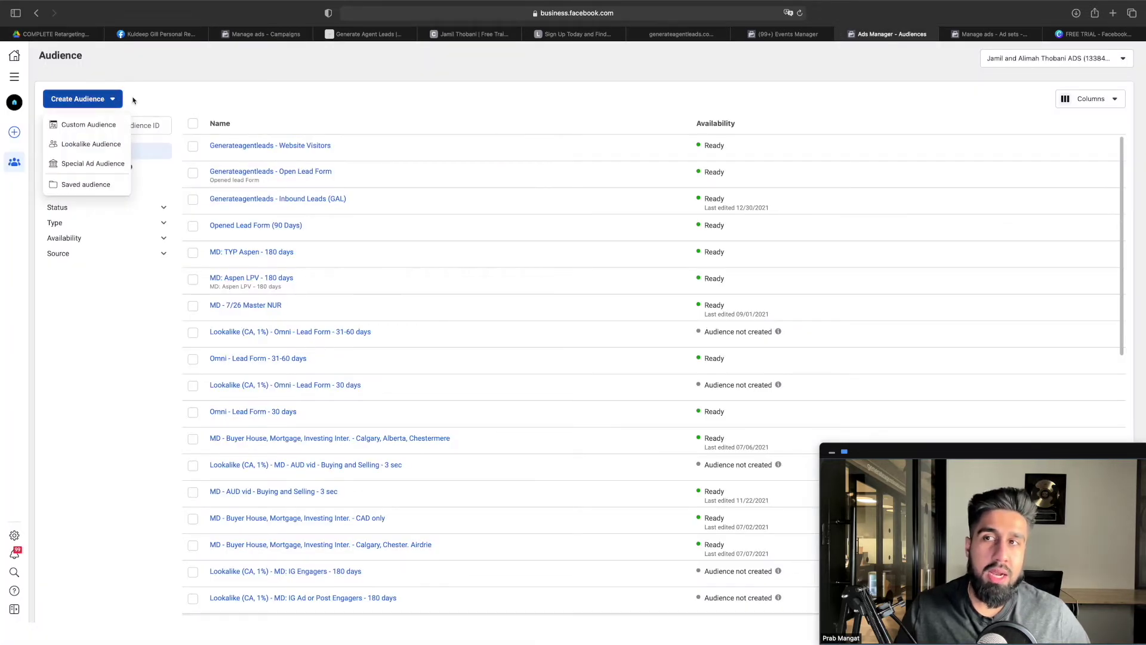
Start a Customer list custom audience, answering No for a customer value column
left_click(100, 126)
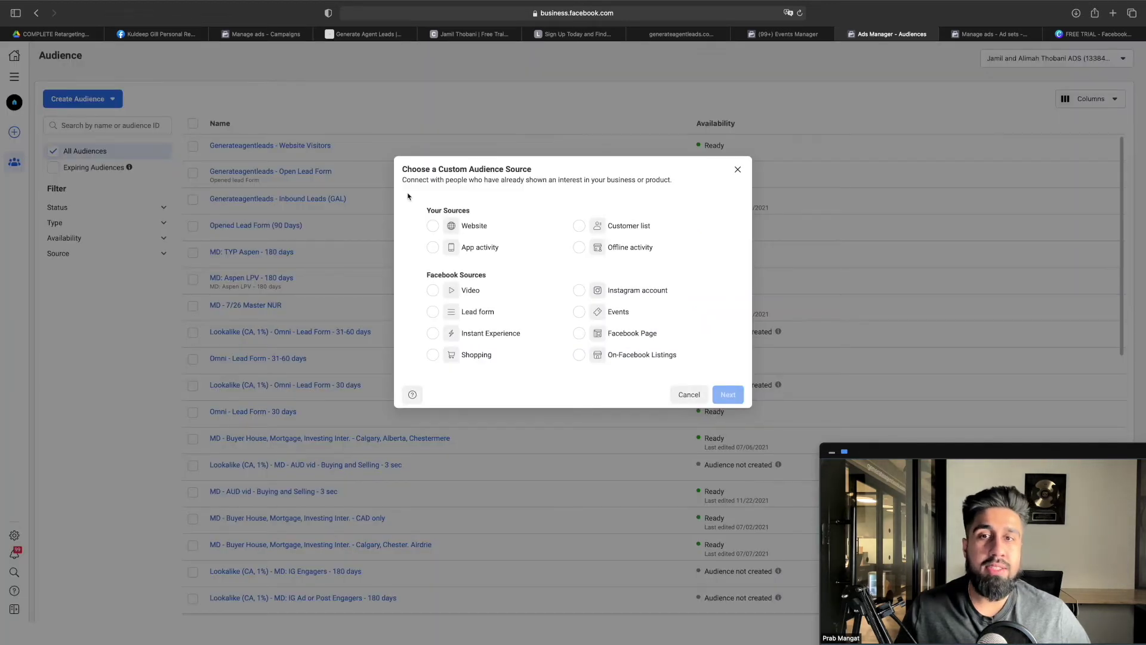
left_click(580, 226)
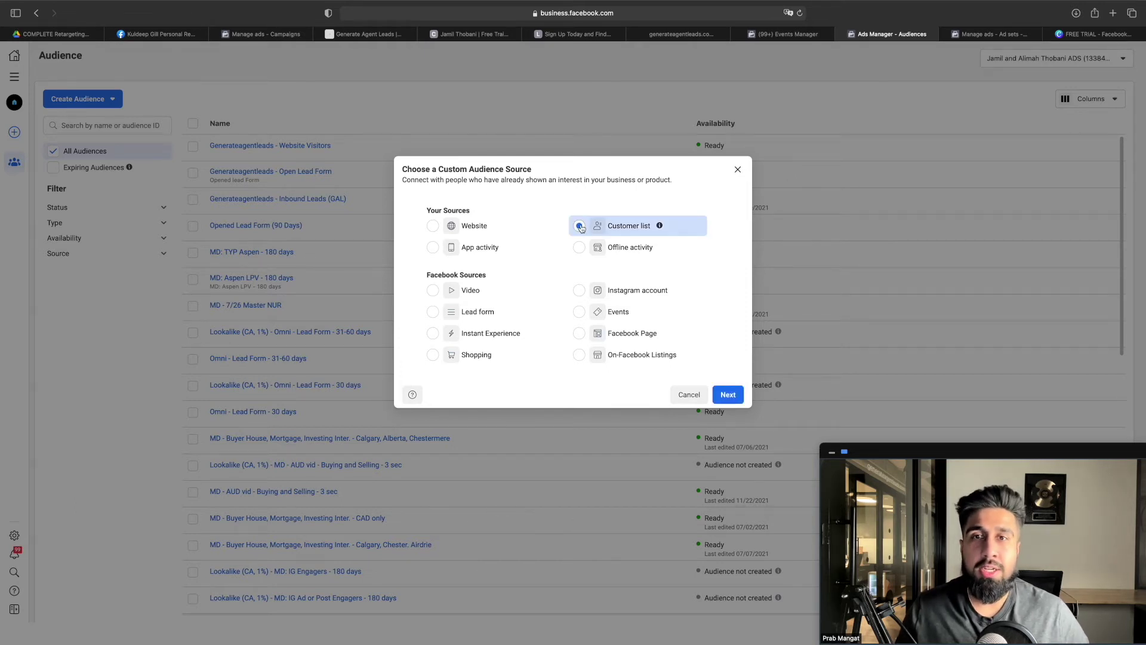
left_click(727, 395)
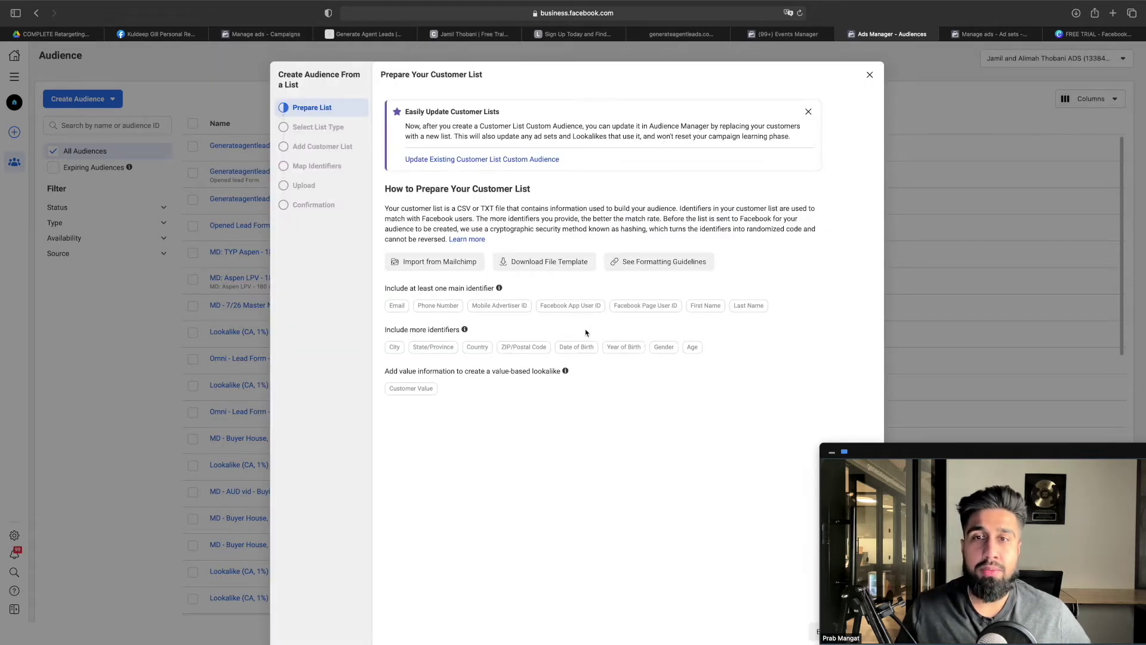
left_click_drag(963, 450, 991, 374)
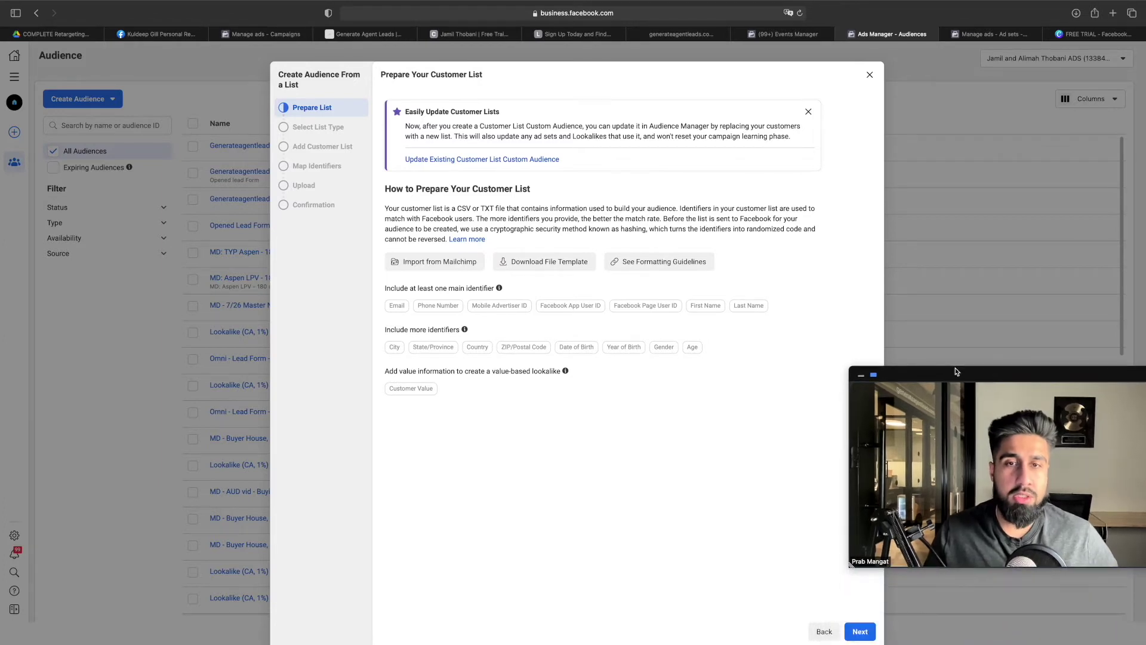
left_click(862, 631)
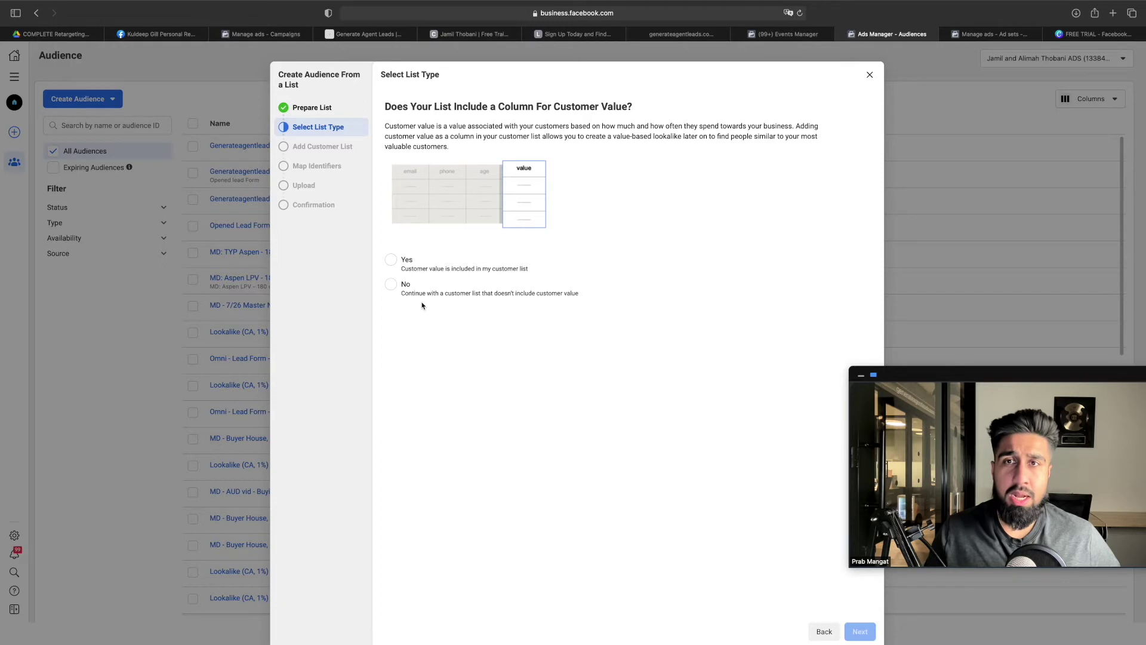
left_click(403, 293)
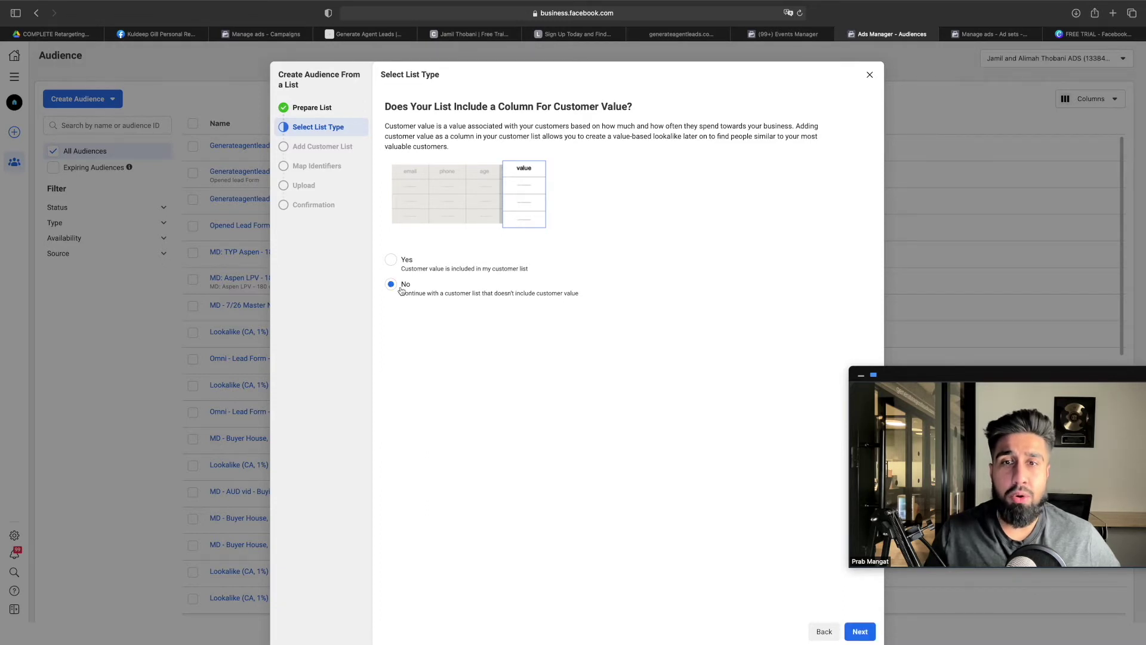
left_click(867, 627)
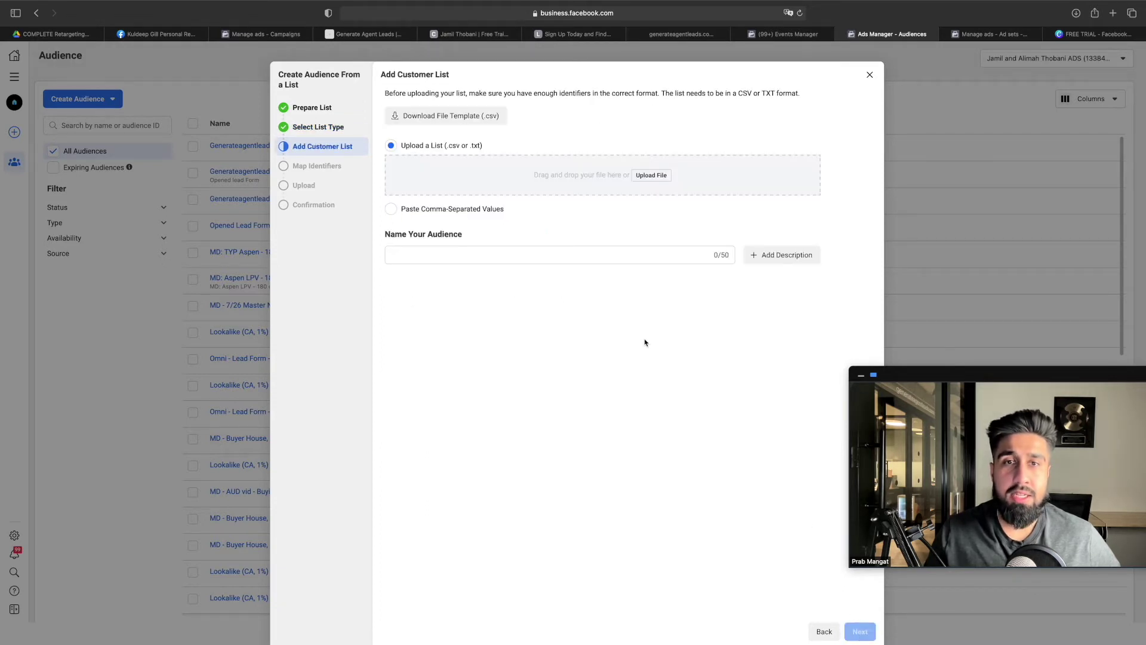
Name the audience 'Previous Lead Database', upload Leads new.csv from Recents, and continue to Map Identifiers
left_click(552, 252)
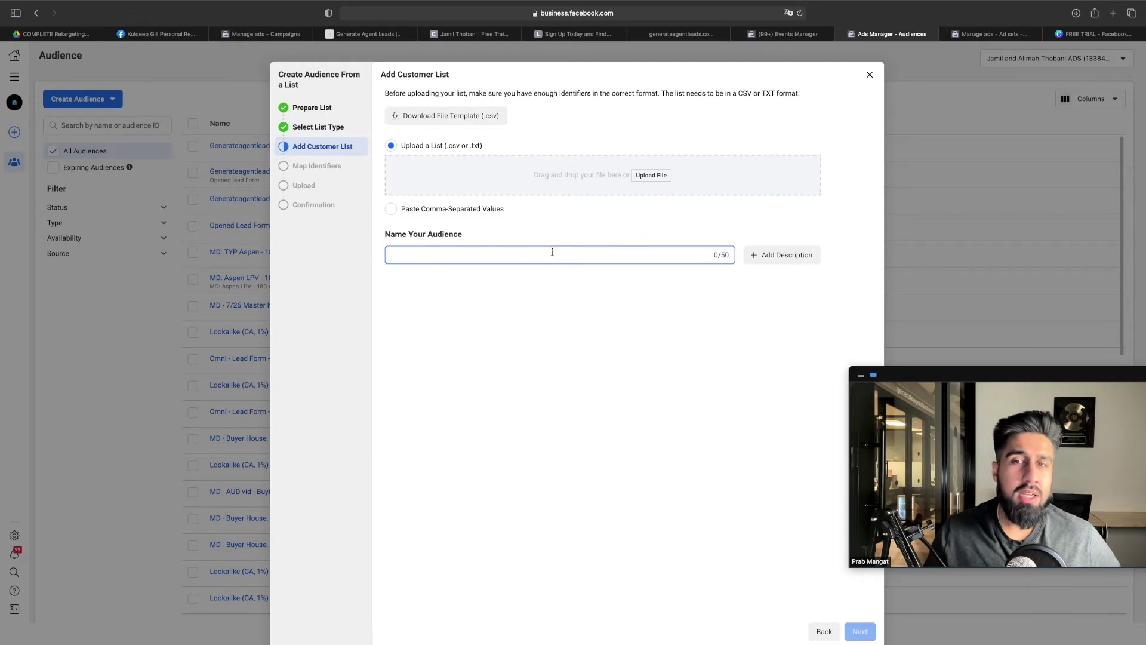
type("Previous Lead Database")
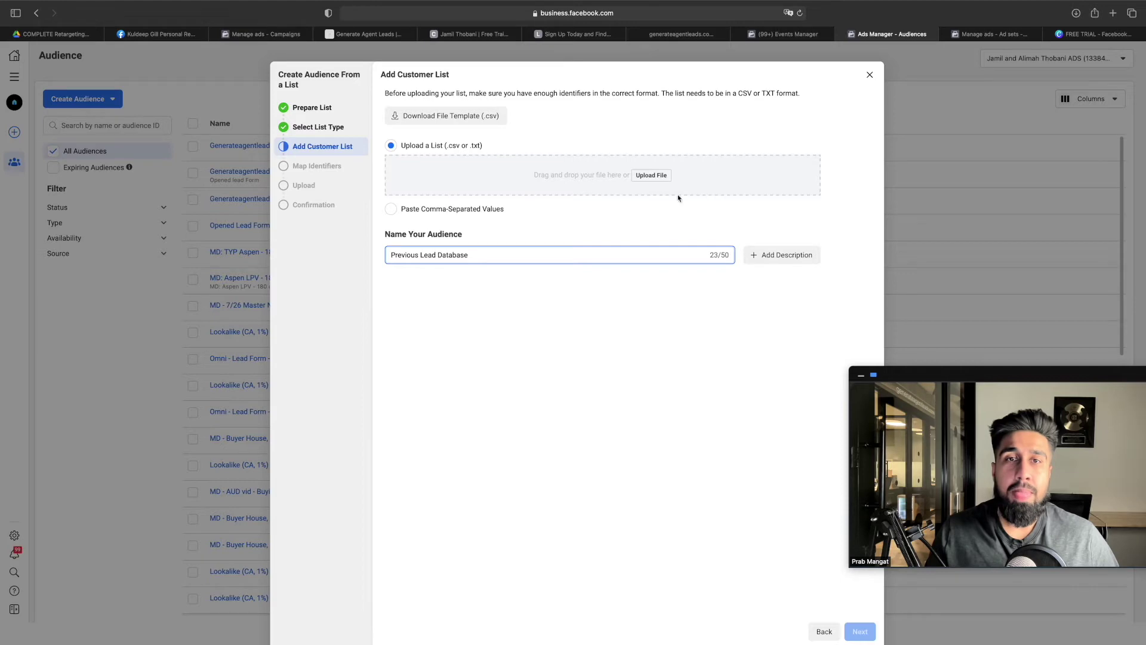
left_click(652, 176)
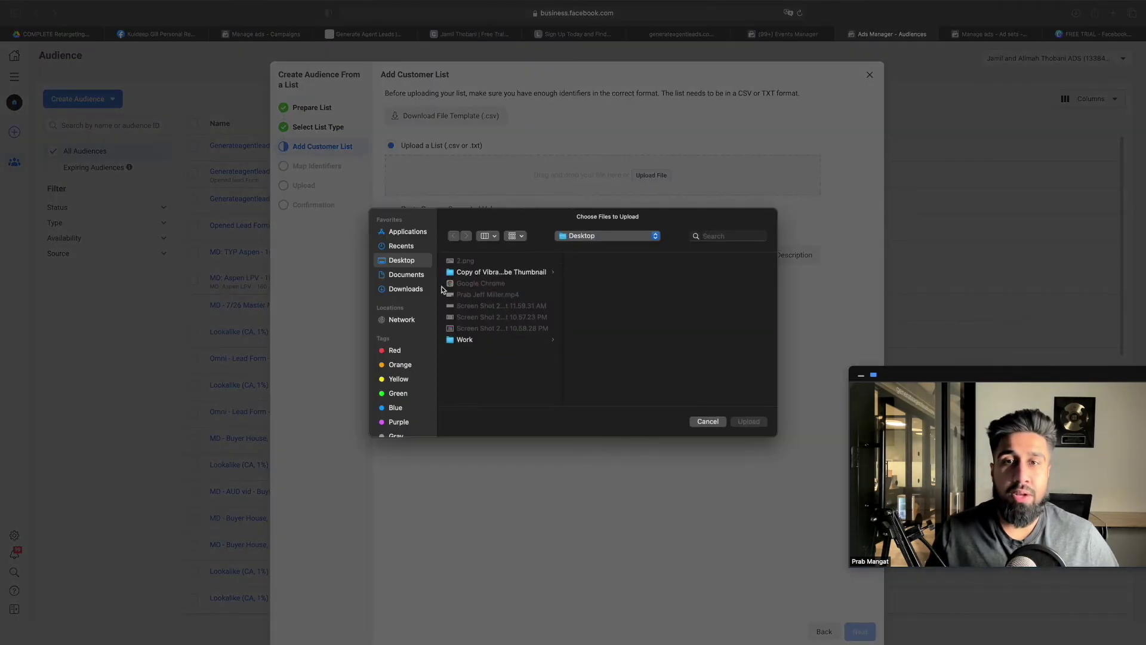
left_click(401, 246)
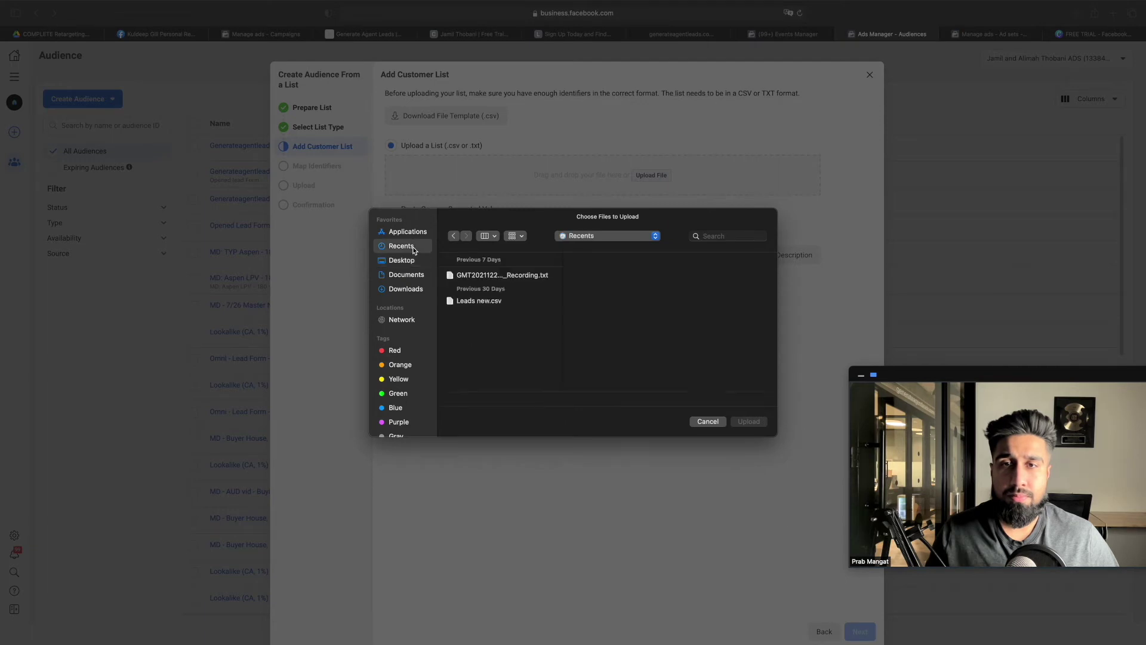
left_click(479, 301)
double_click(499, 303)
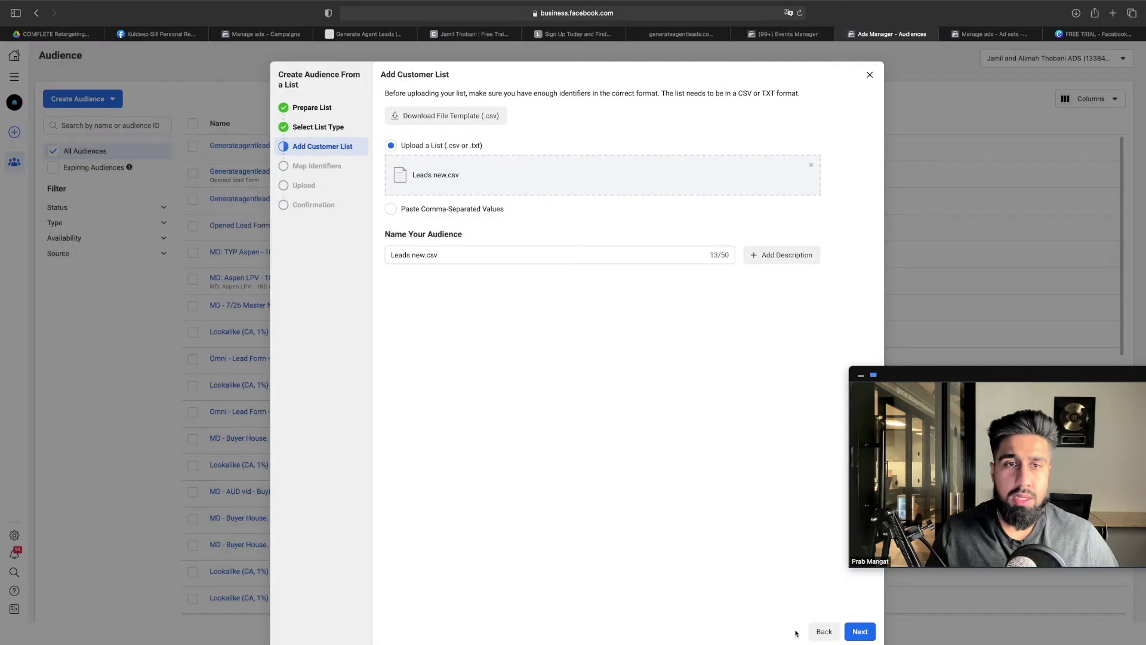
left_click(858, 631)
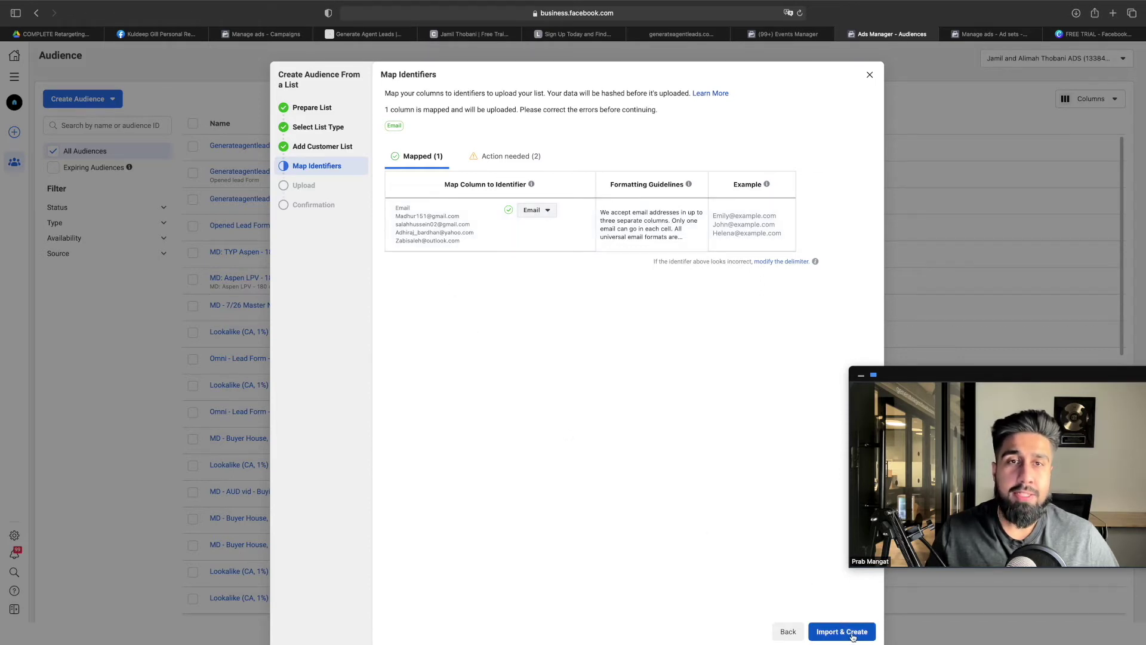
Attempt the import, then go back and keep the Email column mapped as Email
left_click(852, 634)
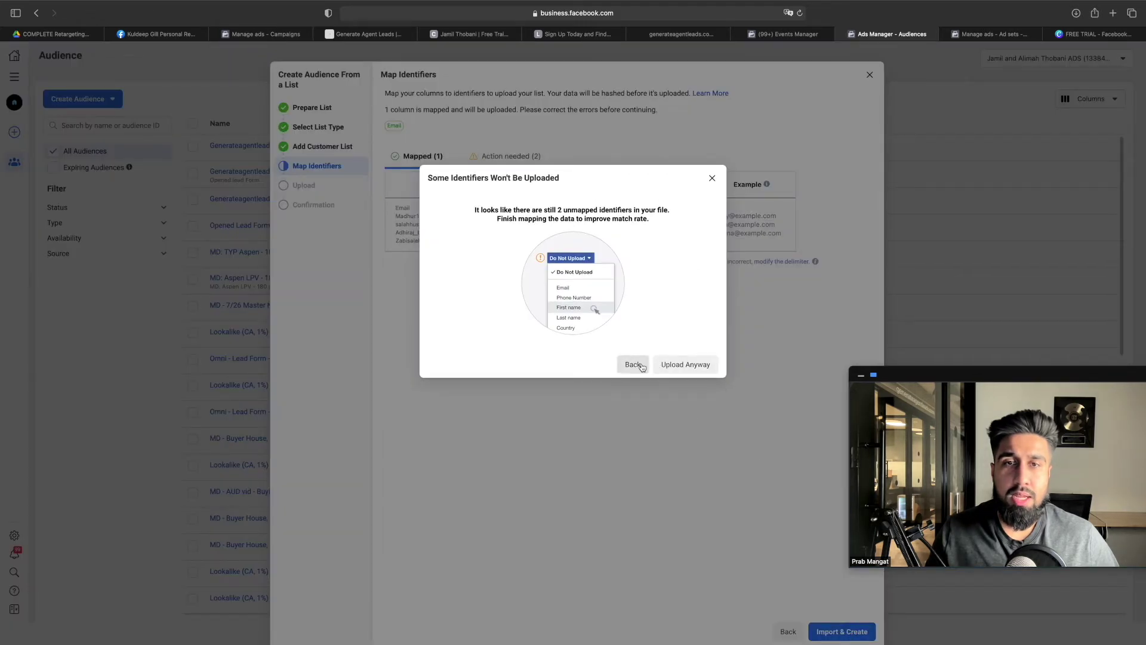
left_click_drag(528, 213, 430, 335)
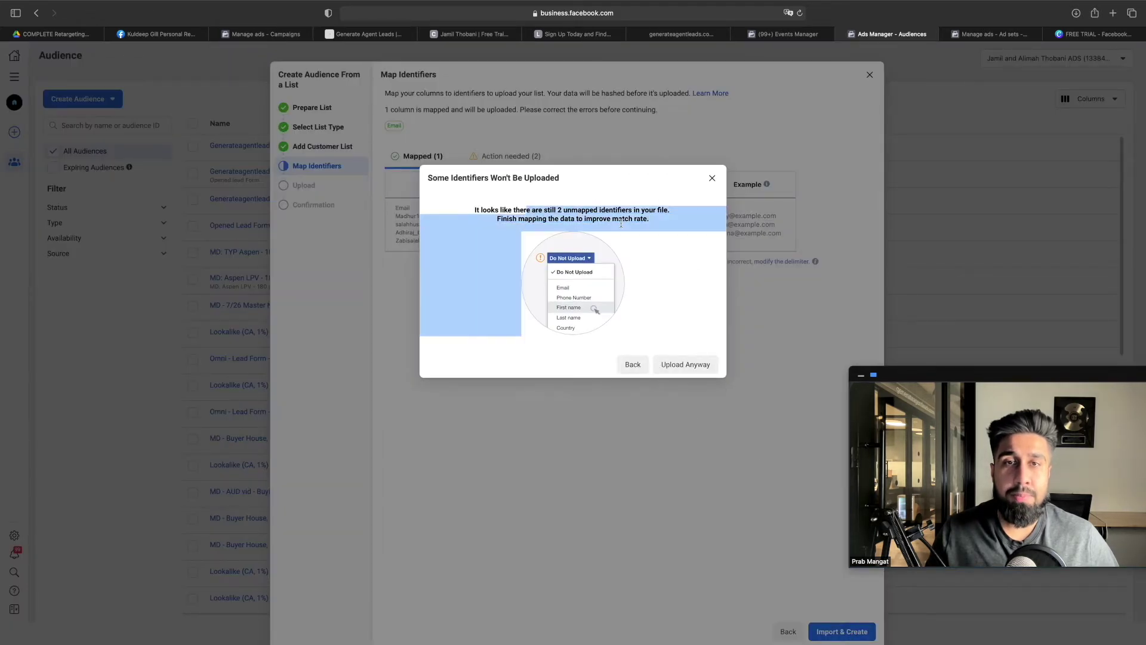
left_click(658, 226)
left_click(633, 362)
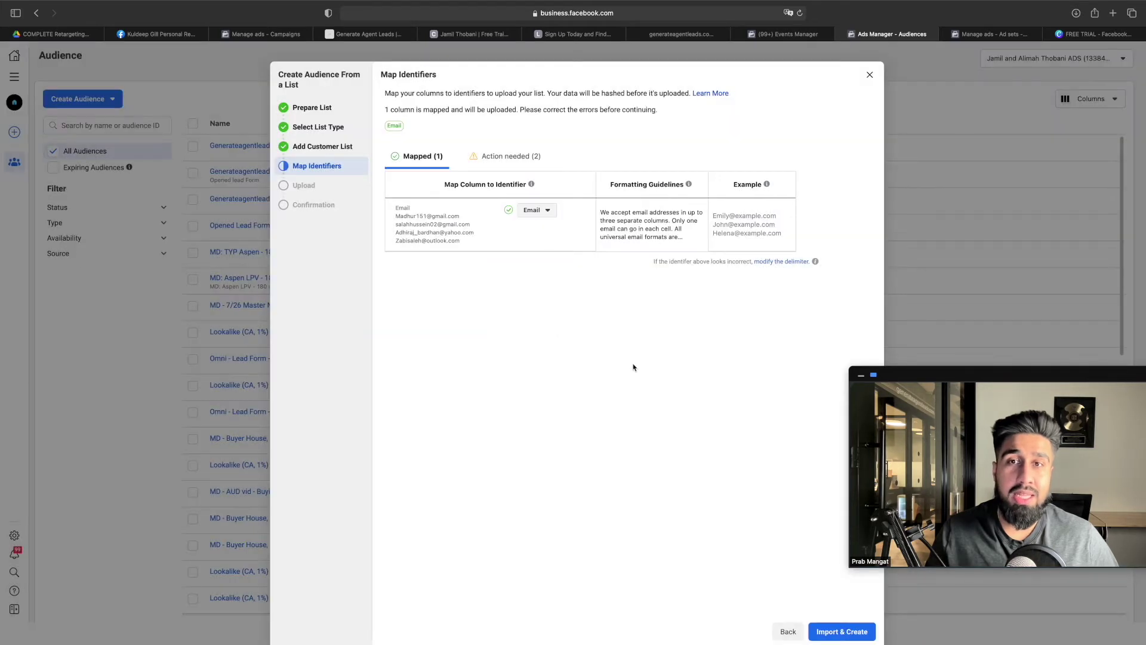
left_click(544, 210)
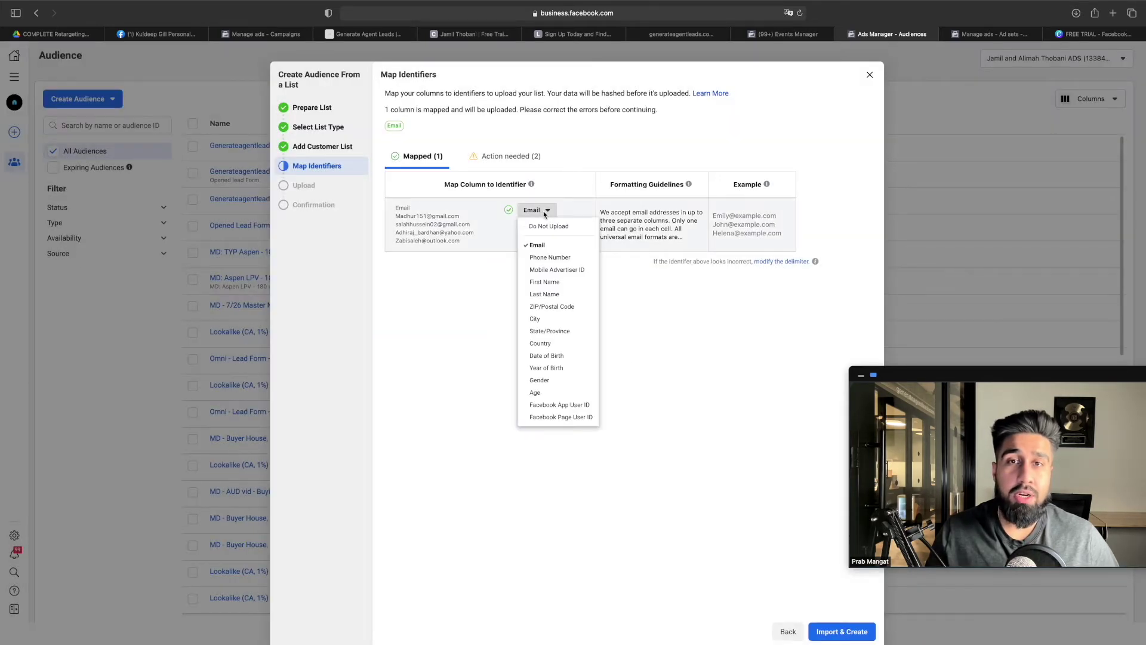
left_click(545, 246)
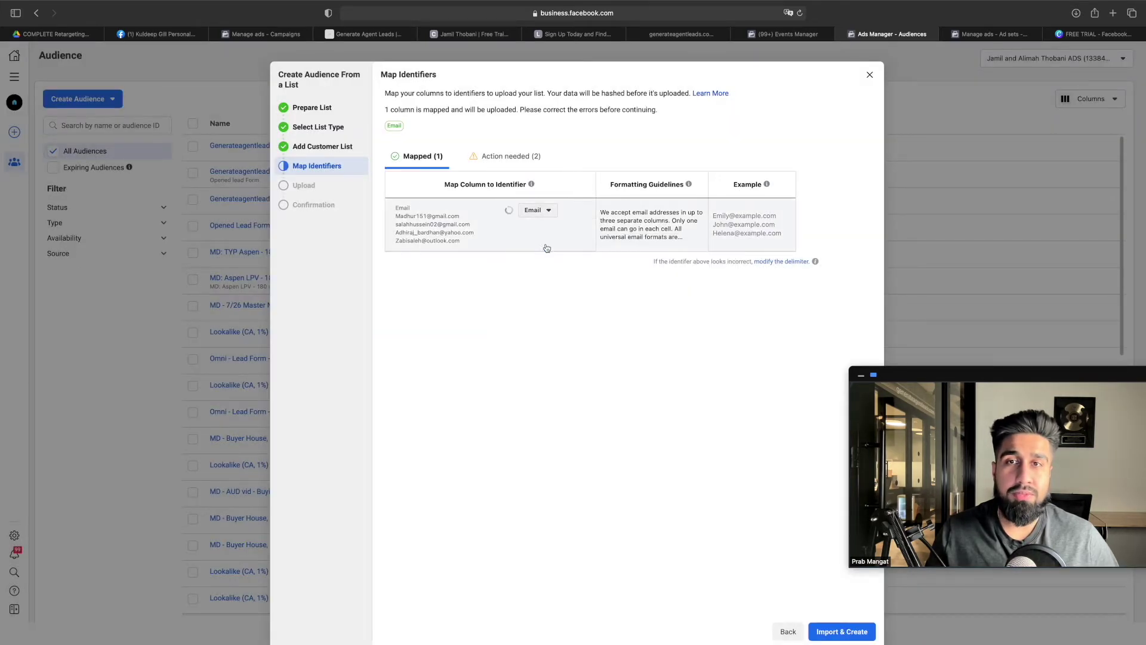
Map Name to First Name and Phone to Phone Number, then Import & Create
left_click(503, 157)
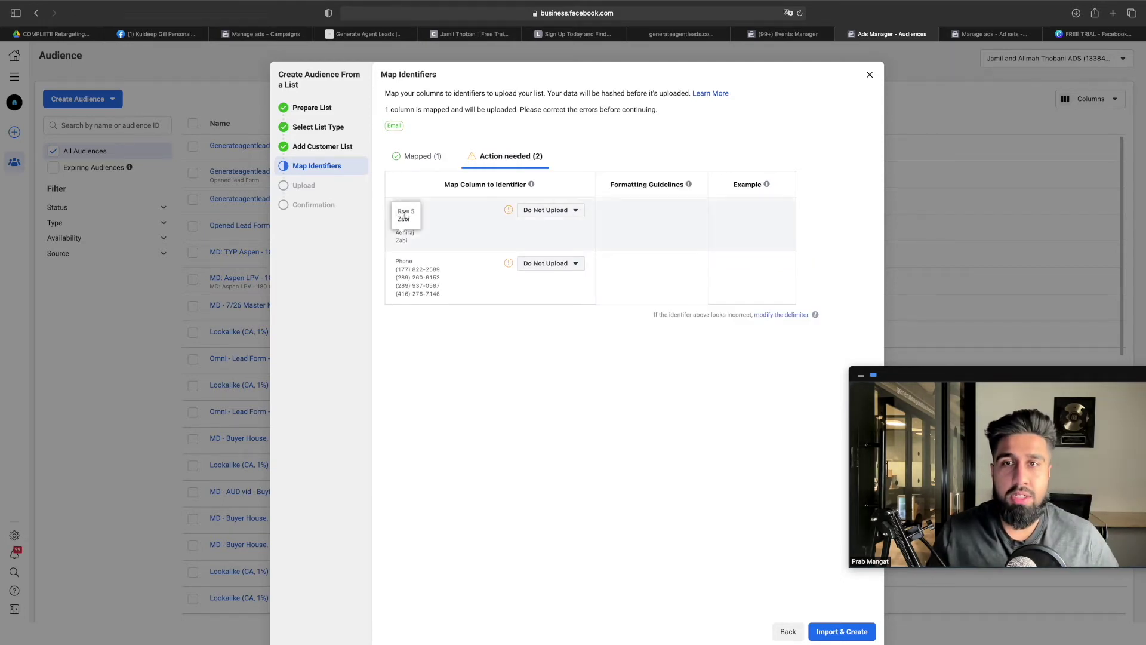
left_click(540, 210)
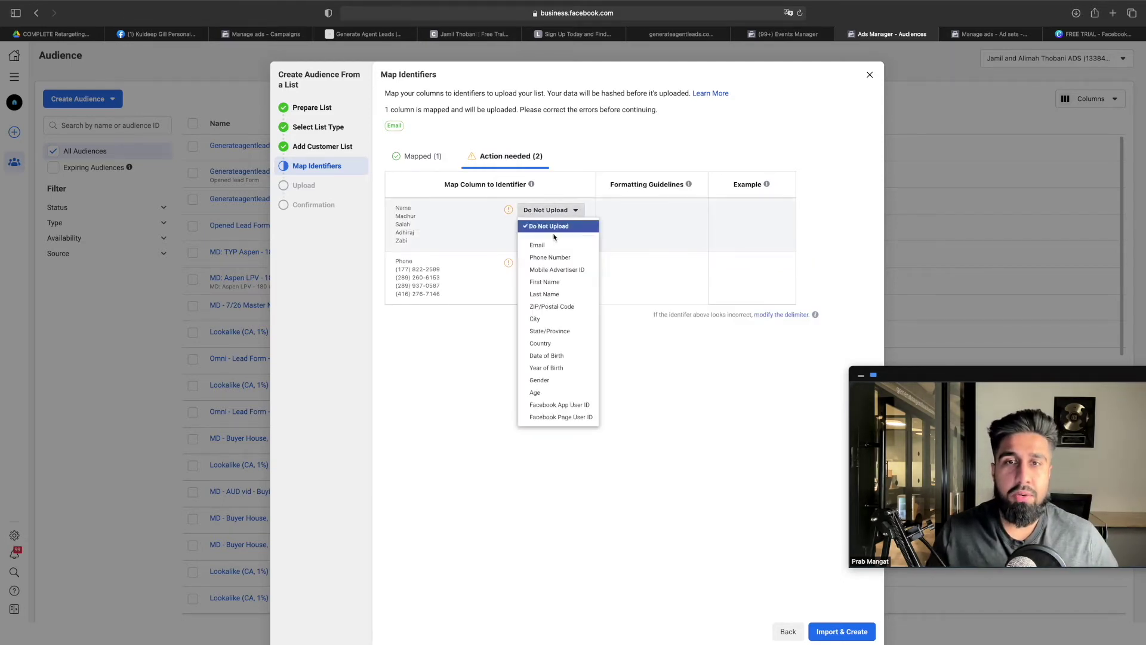
left_click(568, 289)
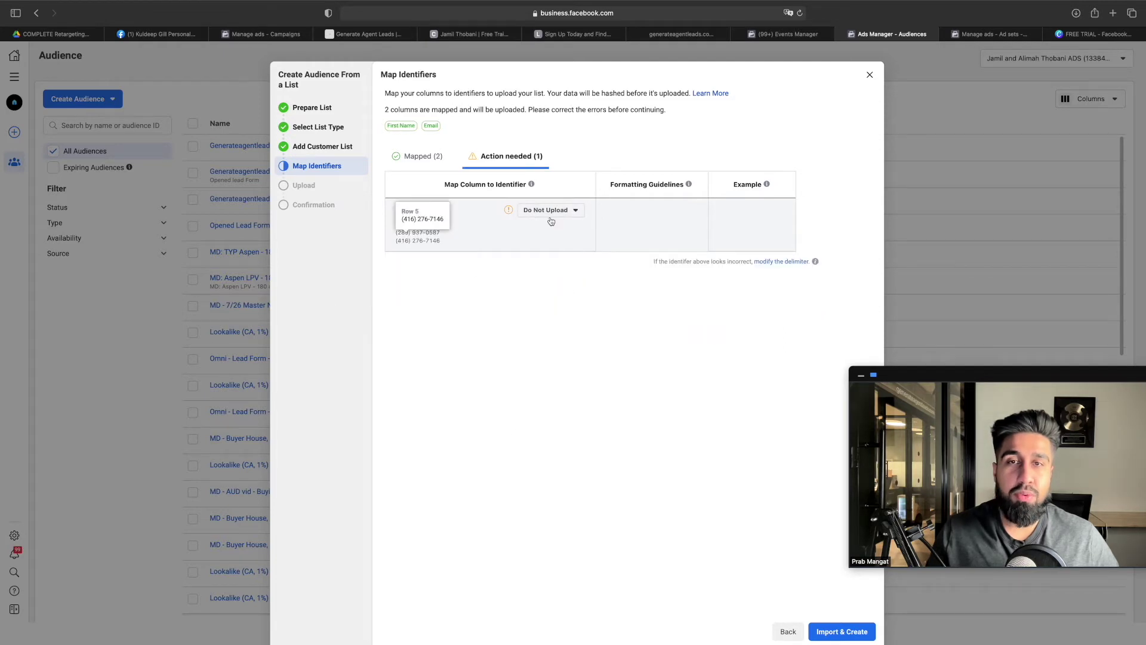
left_click(551, 214)
left_click(559, 257)
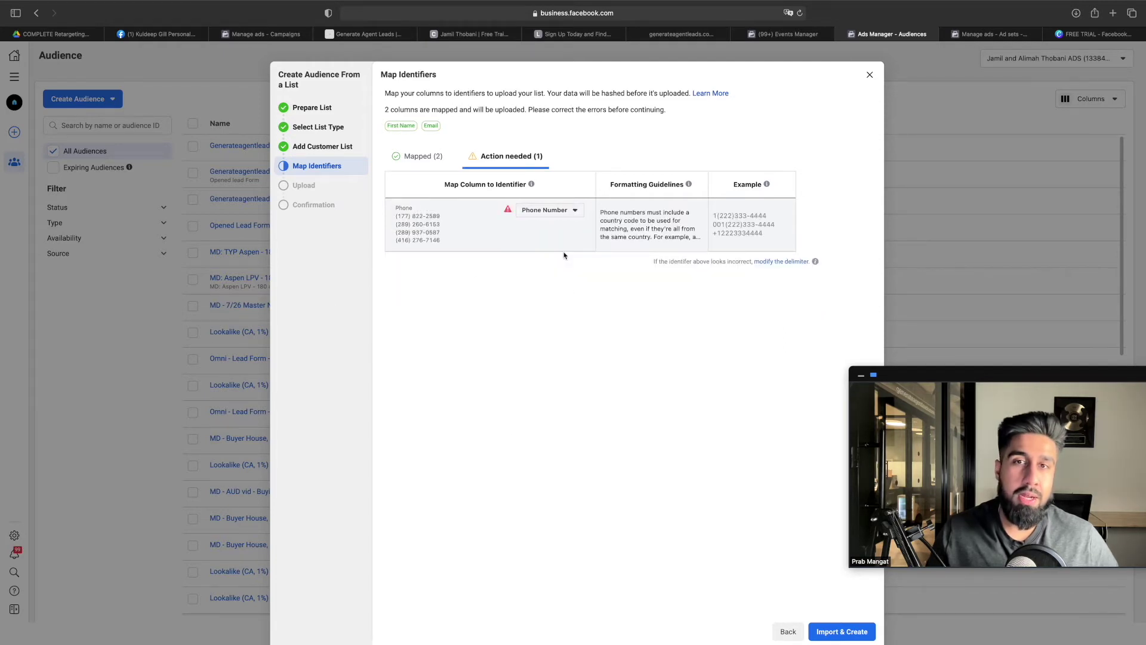
mouse_move(507, 212)
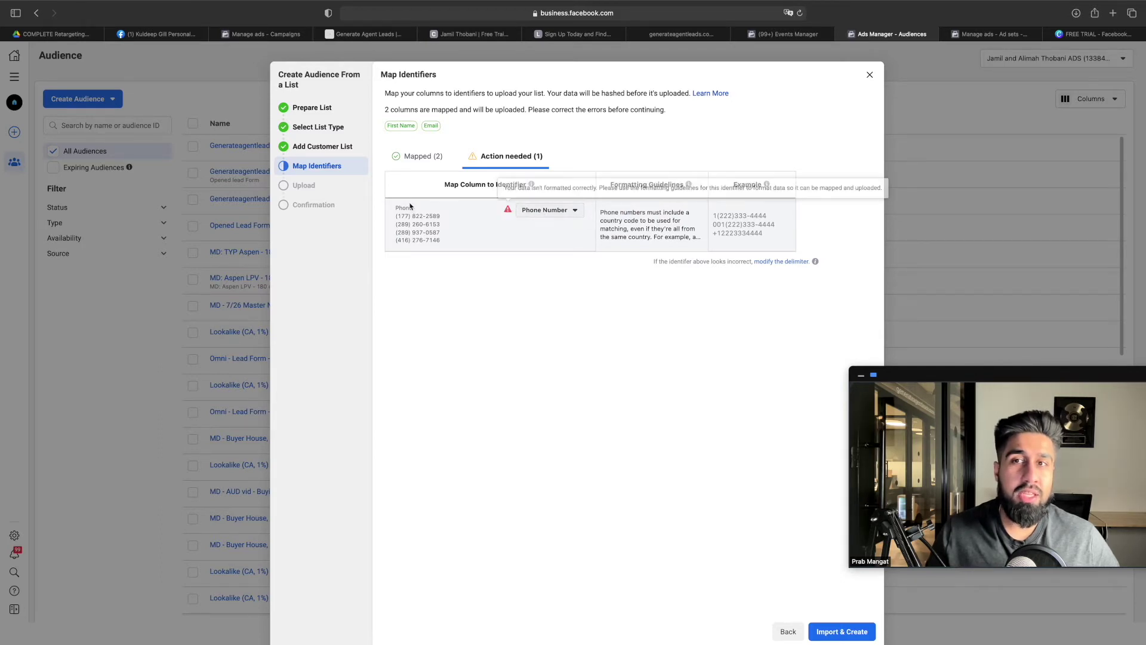
left_click(852, 635)
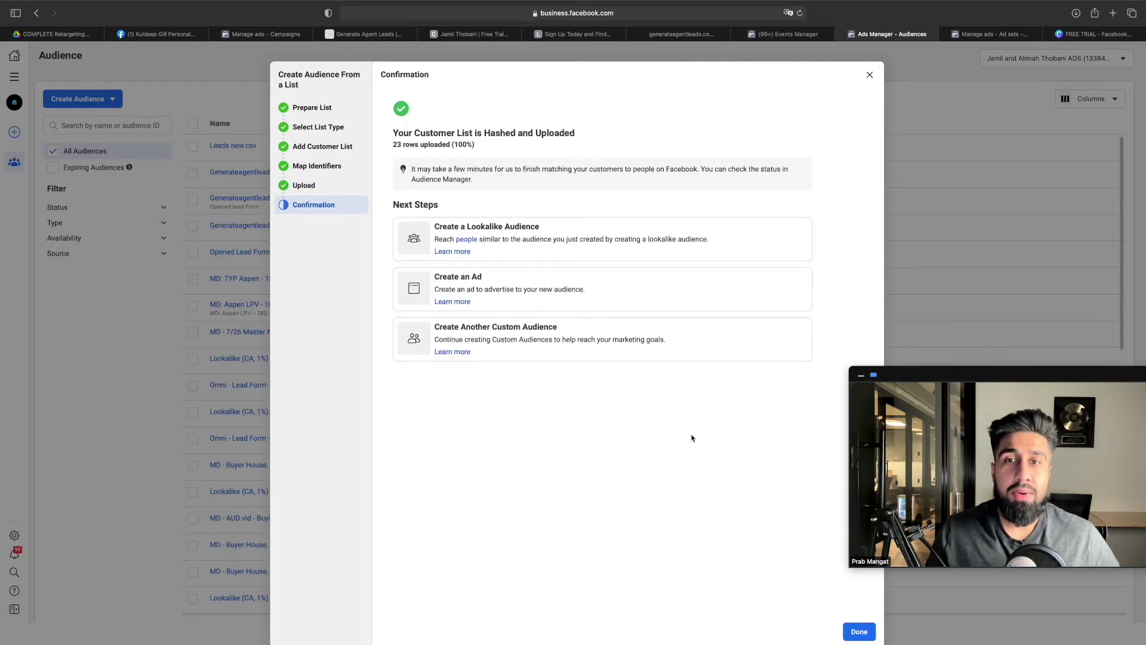
Close the upload confirmation and return to the Audiences list showing Leads new.csv
left_click(859, 631)
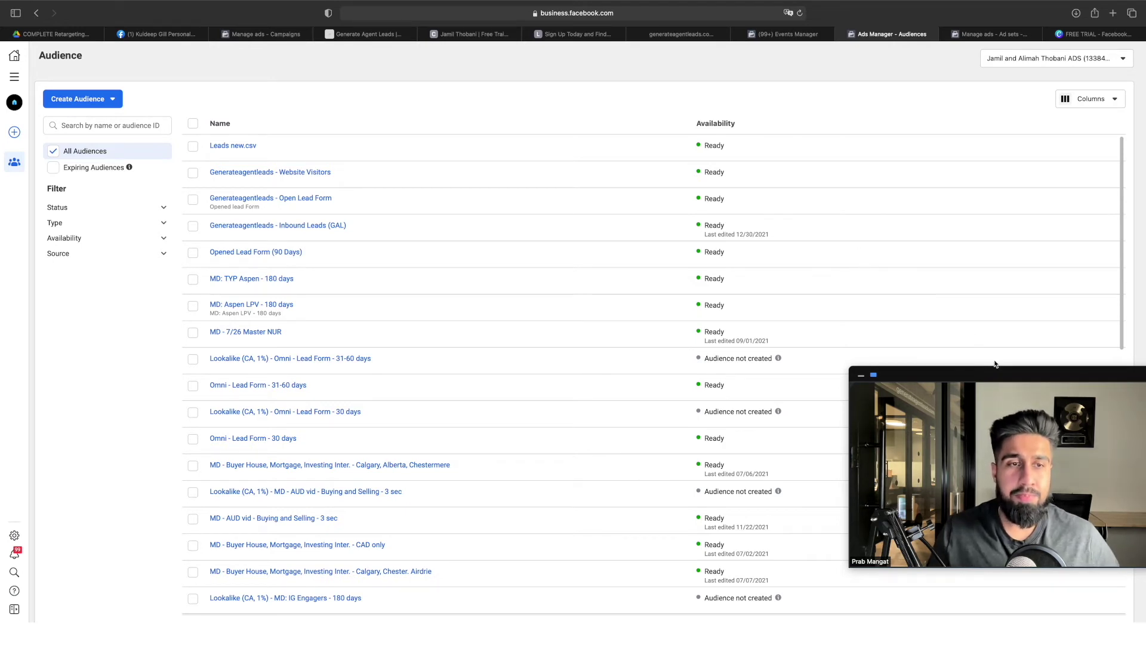
left_click_drag(971, 372, 949, 372)
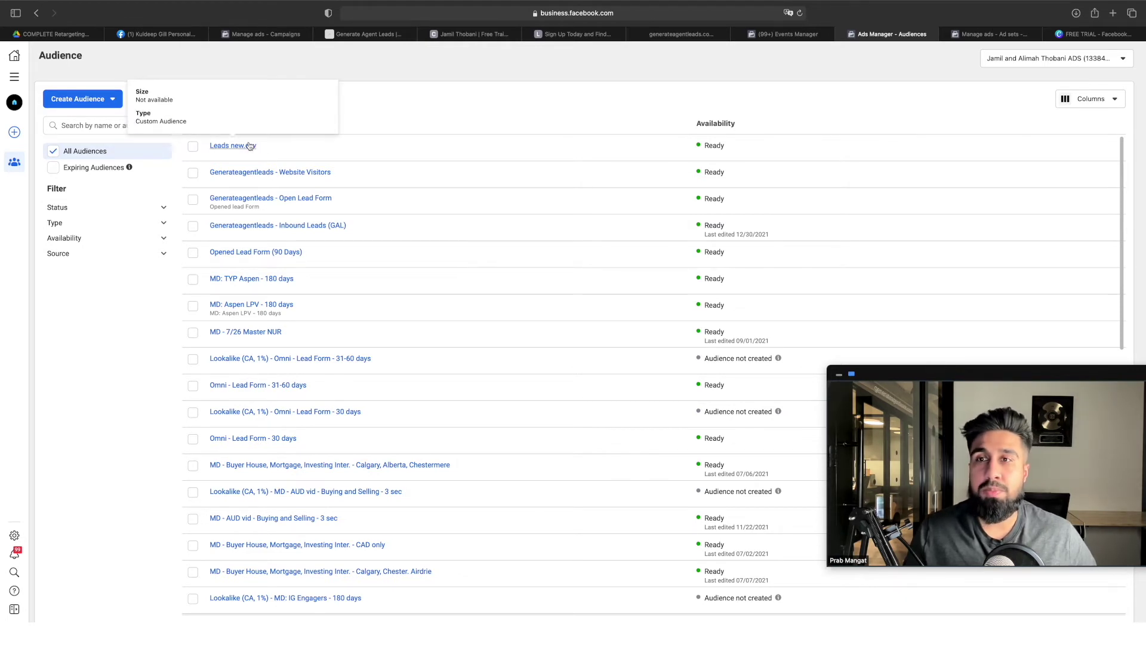
In the tutorial, highlight the Facebook Lead Form Ads heading and the New Lead Form Opens 90-day bullet
left_click(78, 36)
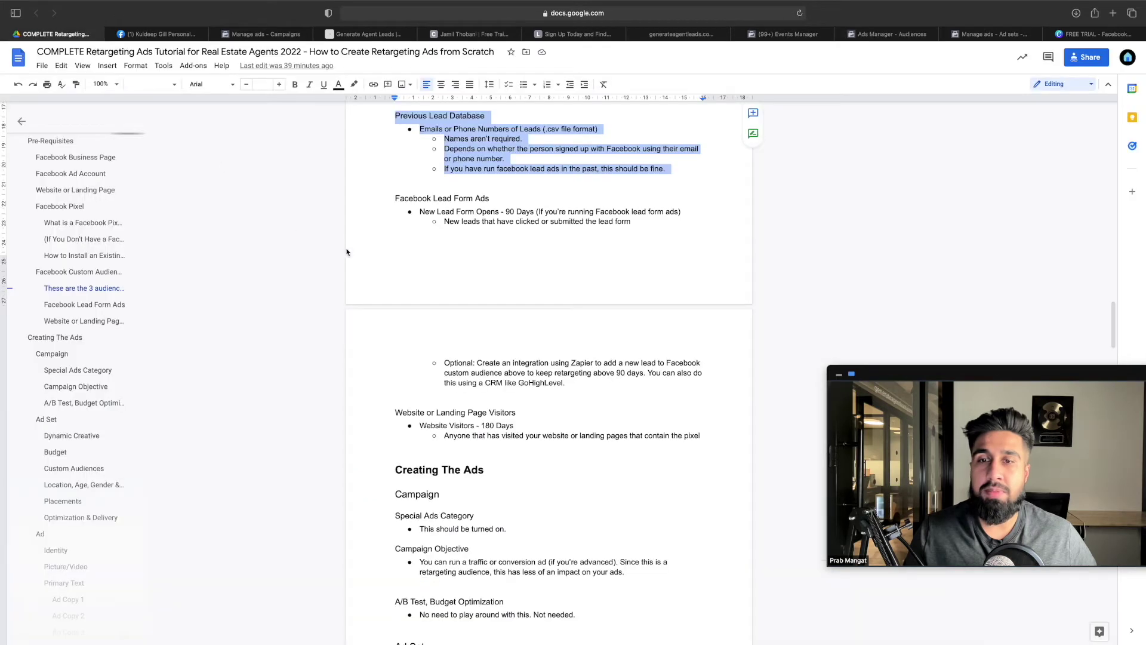
left_click_drag(490, 204, 396, 201)
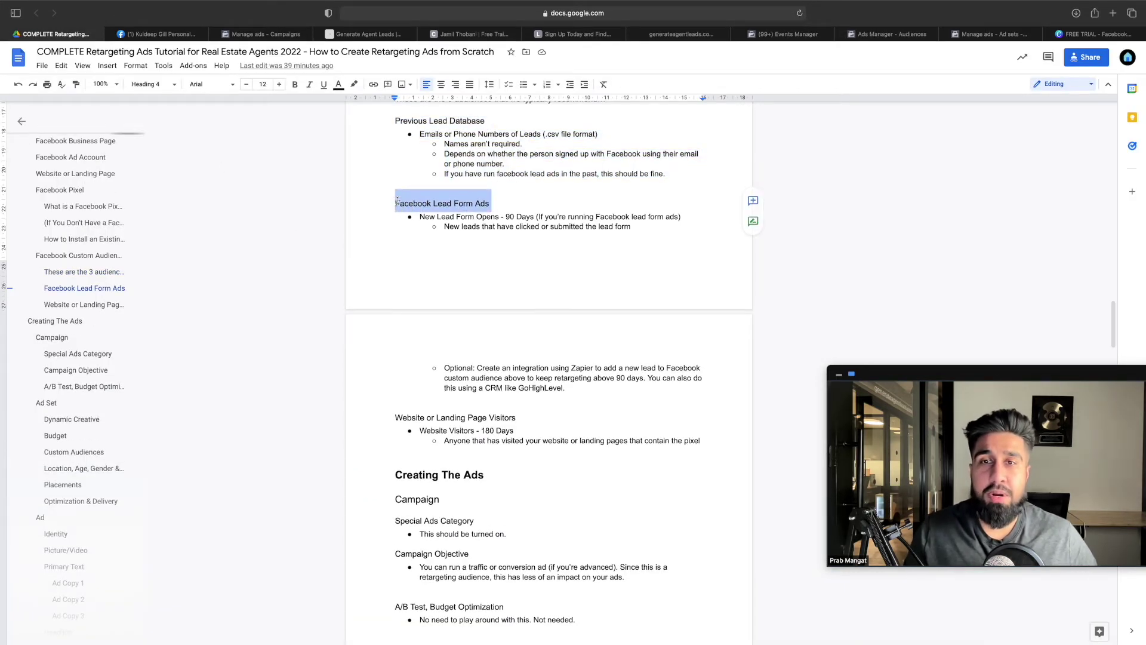
left_click_drag(425, 217, 501, 217)
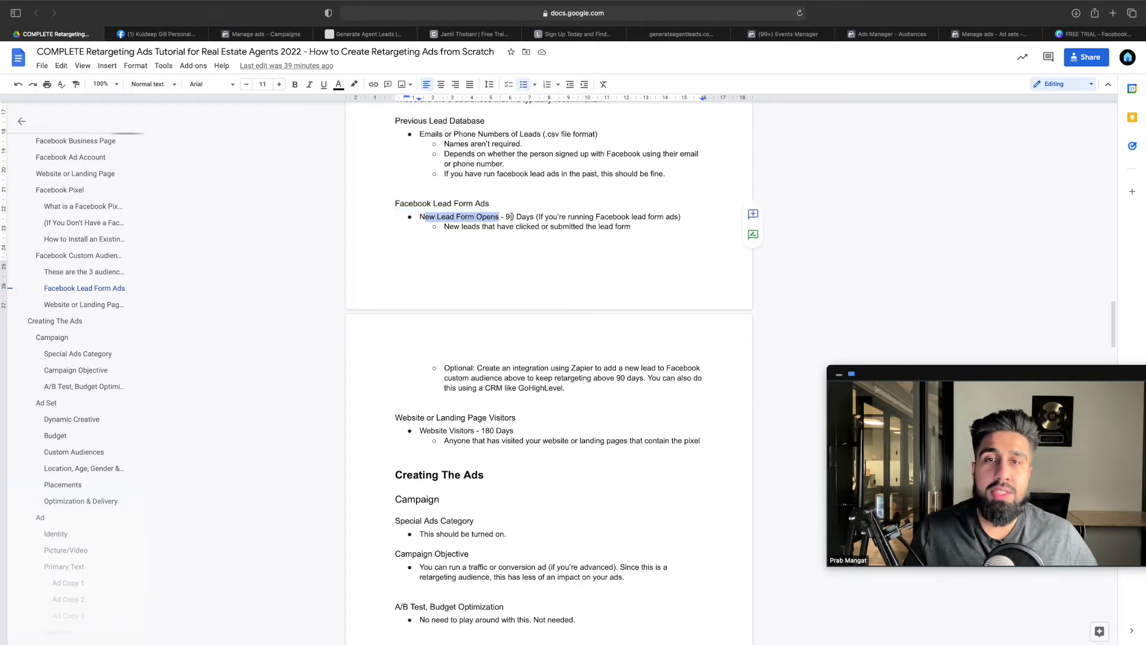
left_click(501, 216)
double_click(510, 216)
left_click(543, 217)
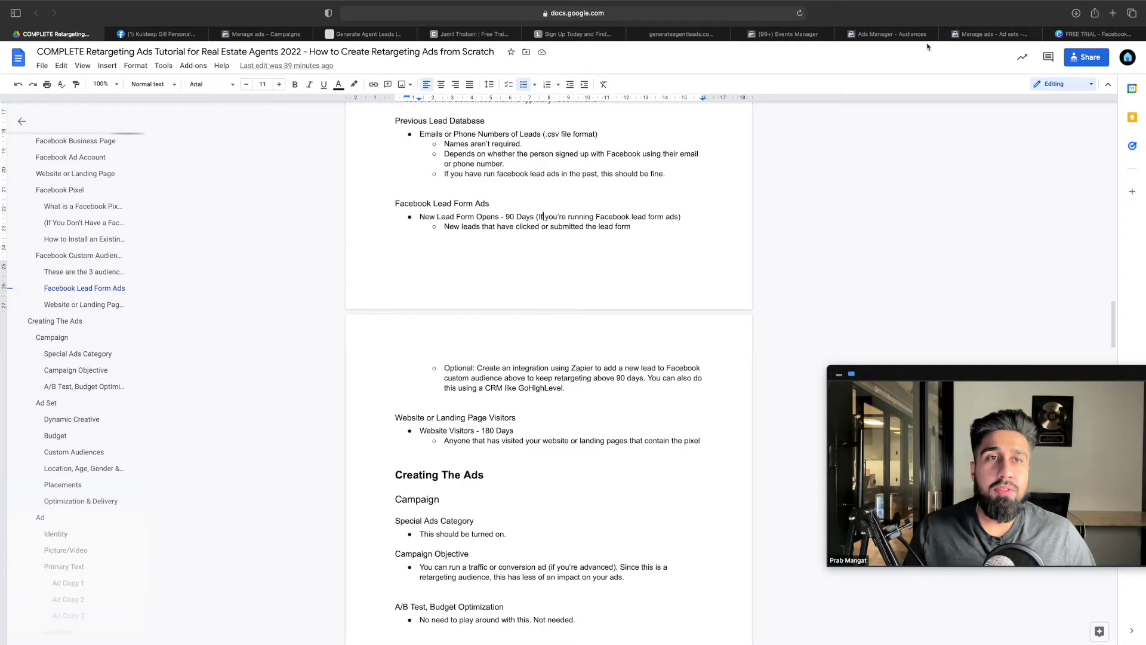
Start a new custom audience with Lead form as the source
left_click(897, 38)
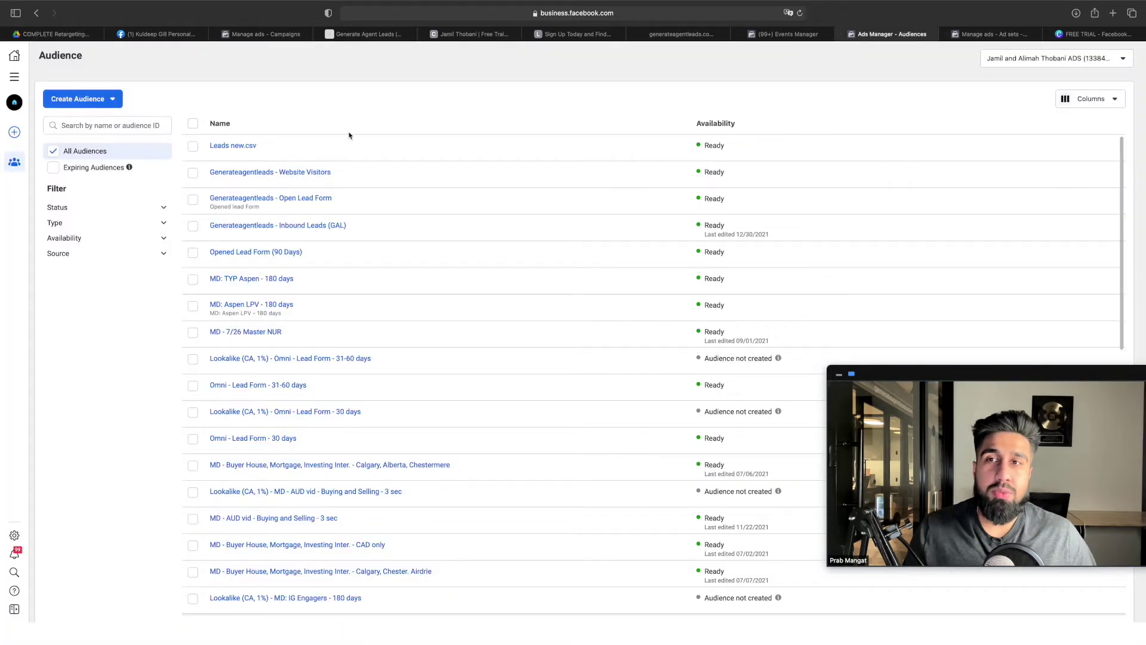
left_click(99, 105)
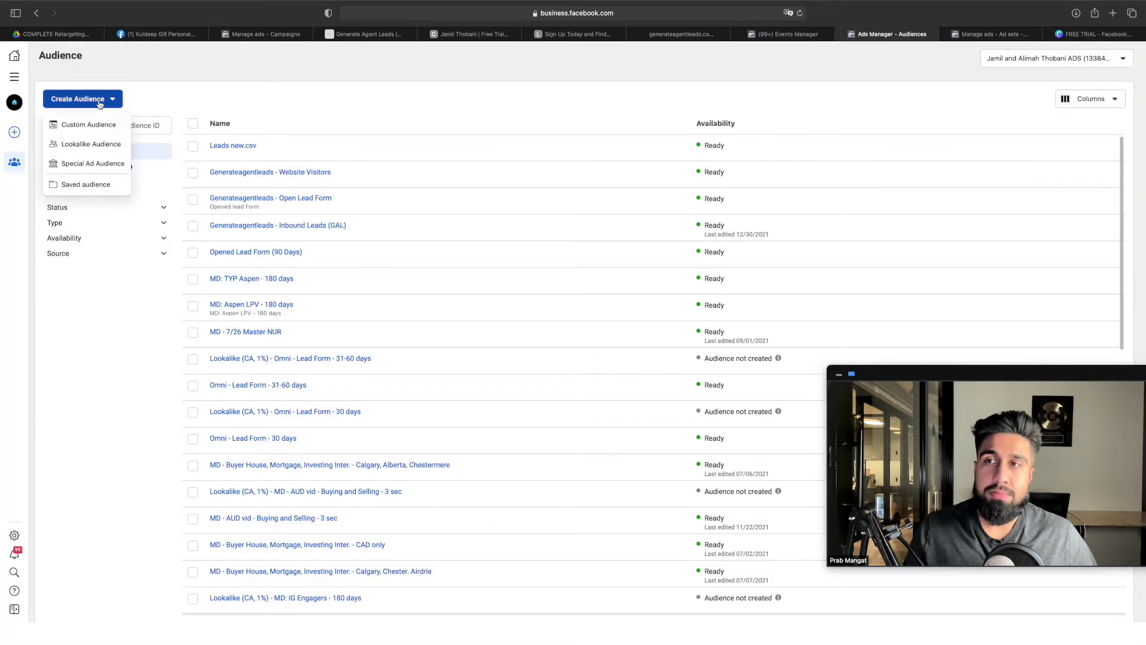
left_click(101, 125)
left_click(474, 313)
left_click(727, 394)
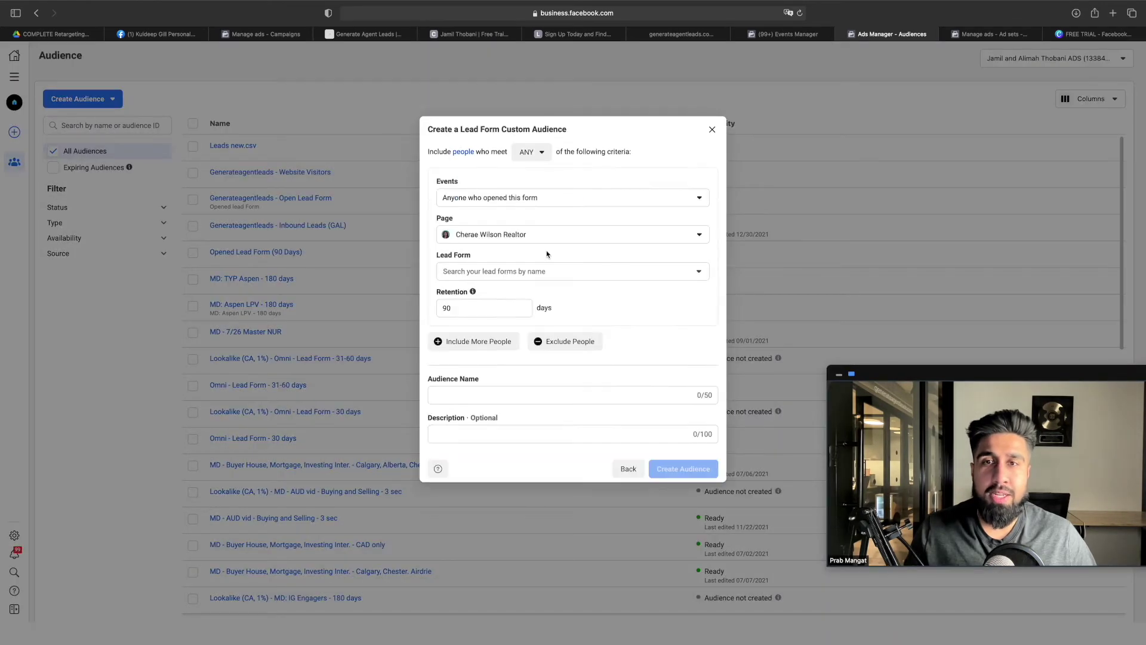
Choose the agent's Exp Realty page and include all 25 lead forms
left_click(519, 236)
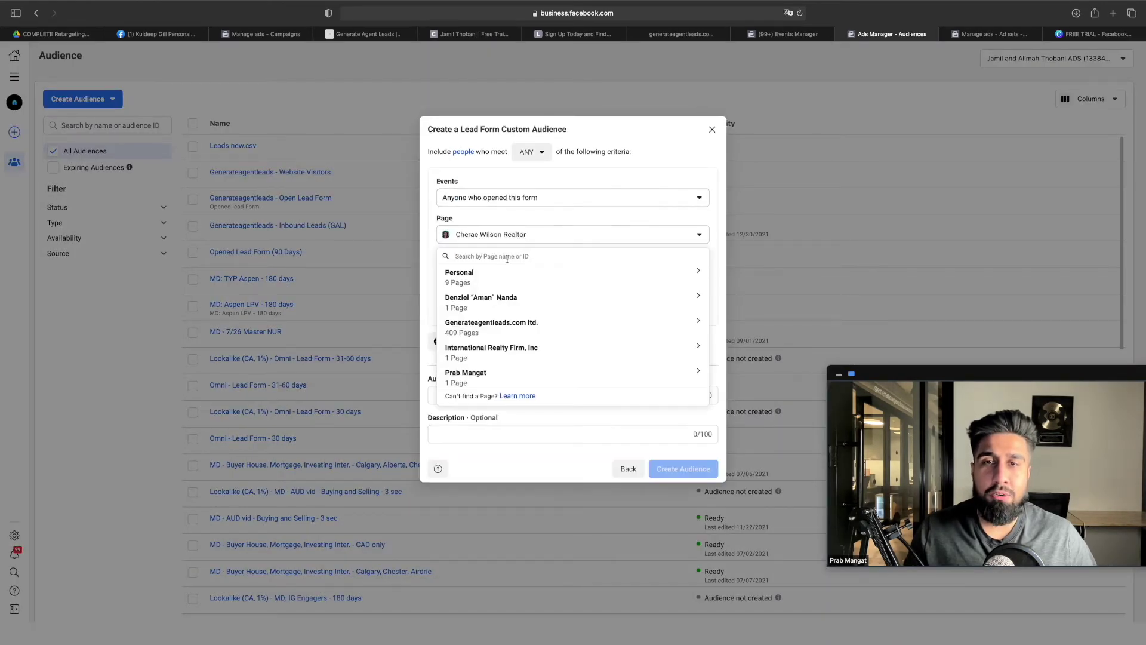
type("jamil")
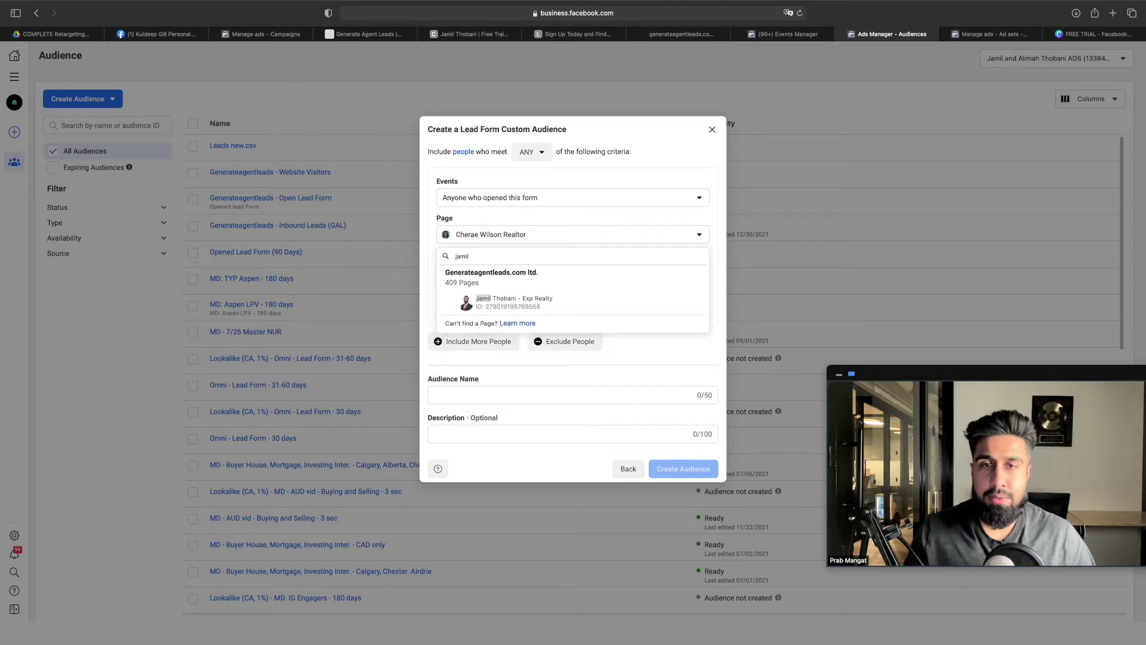
left_click(520, 301)
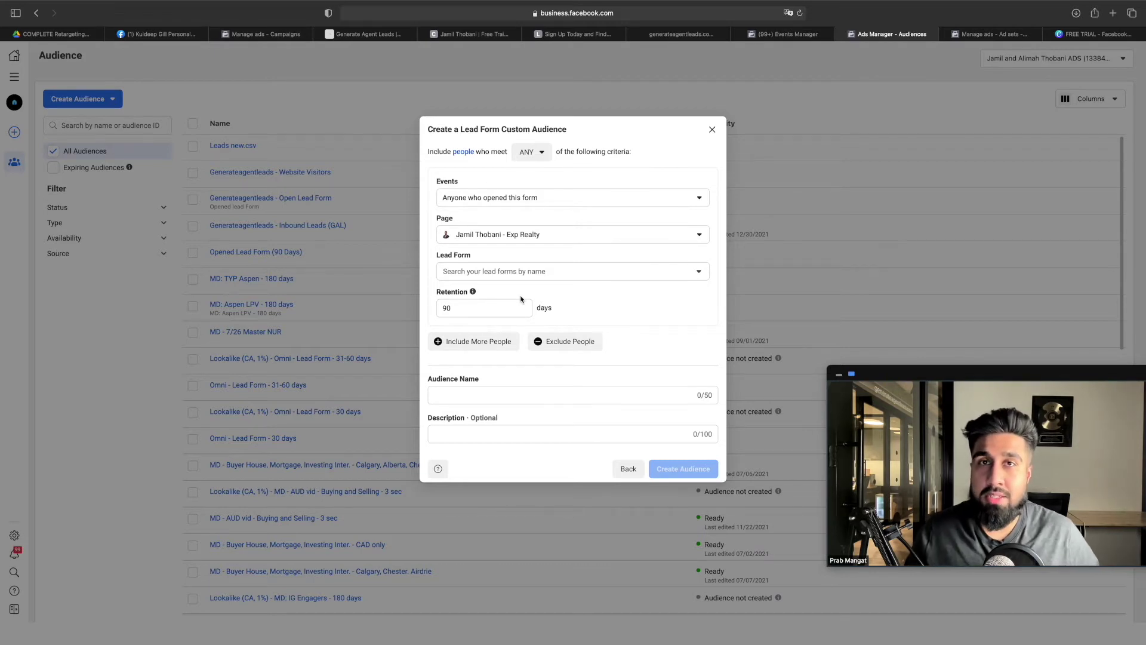
left_click(525, 274)
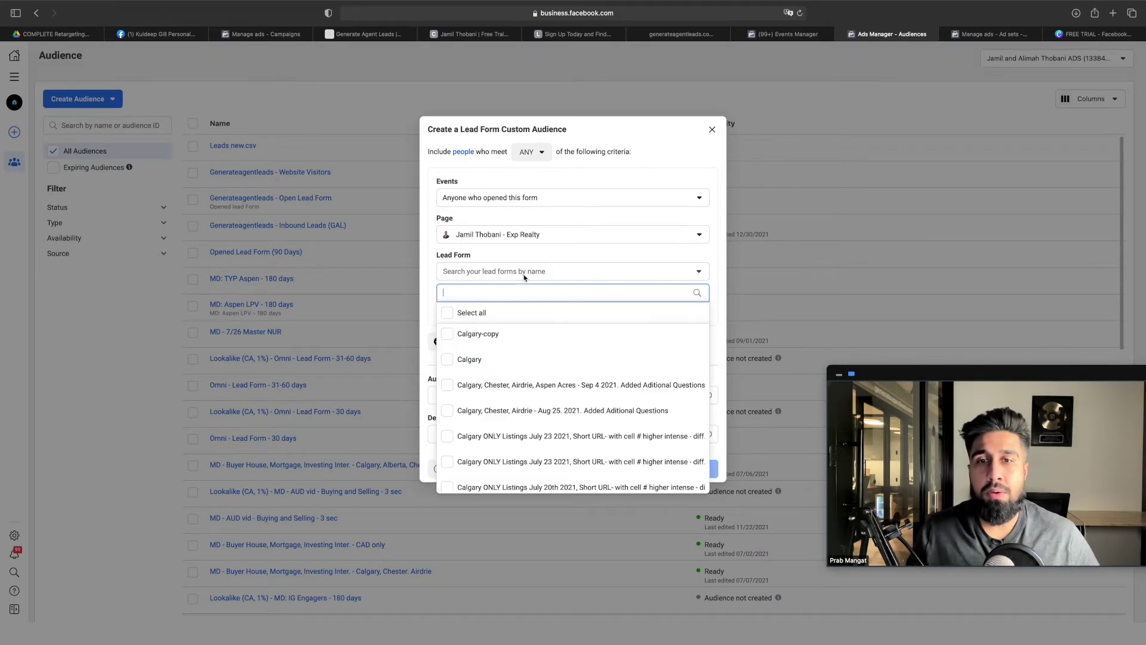
left_click(471, 334)
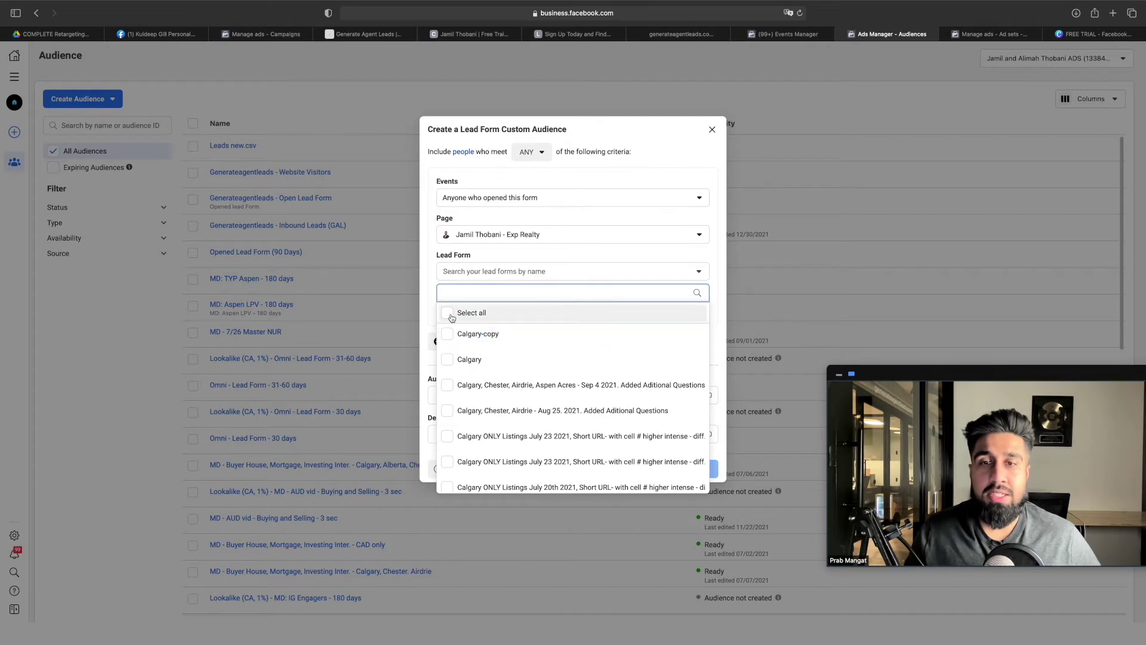
left_click(447, 313)
scroll(449, 335, "down", 10)
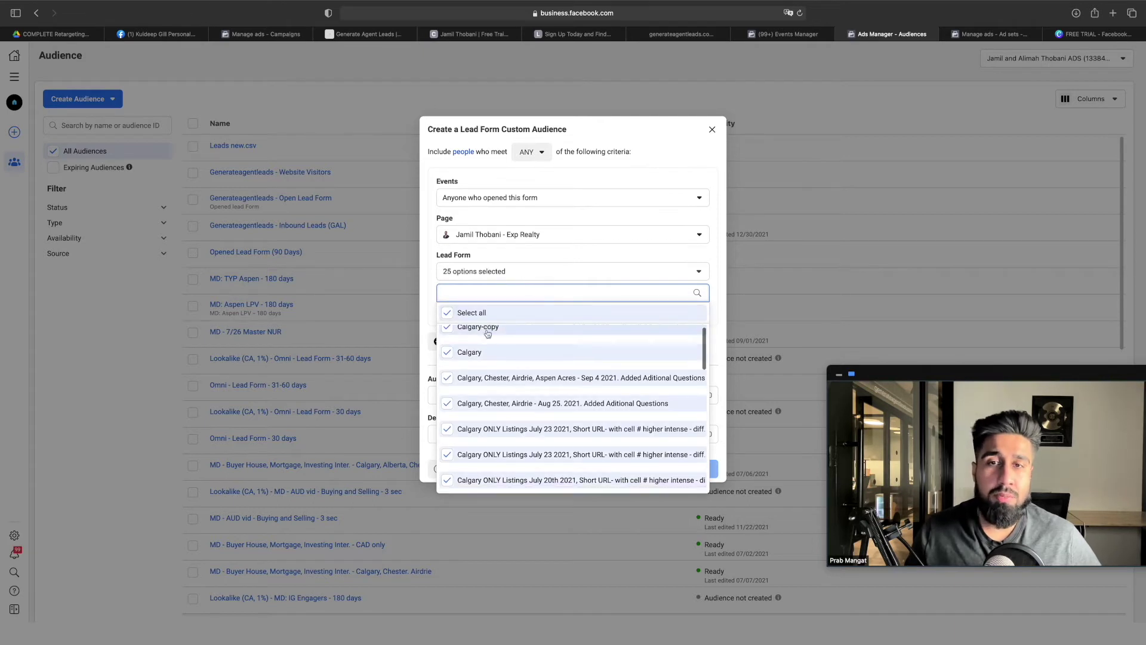
left_click(554, 258)
Set retention to 90 days, name it Lead Form Opens, and create the audience
double_click(503, 309)
type("18")
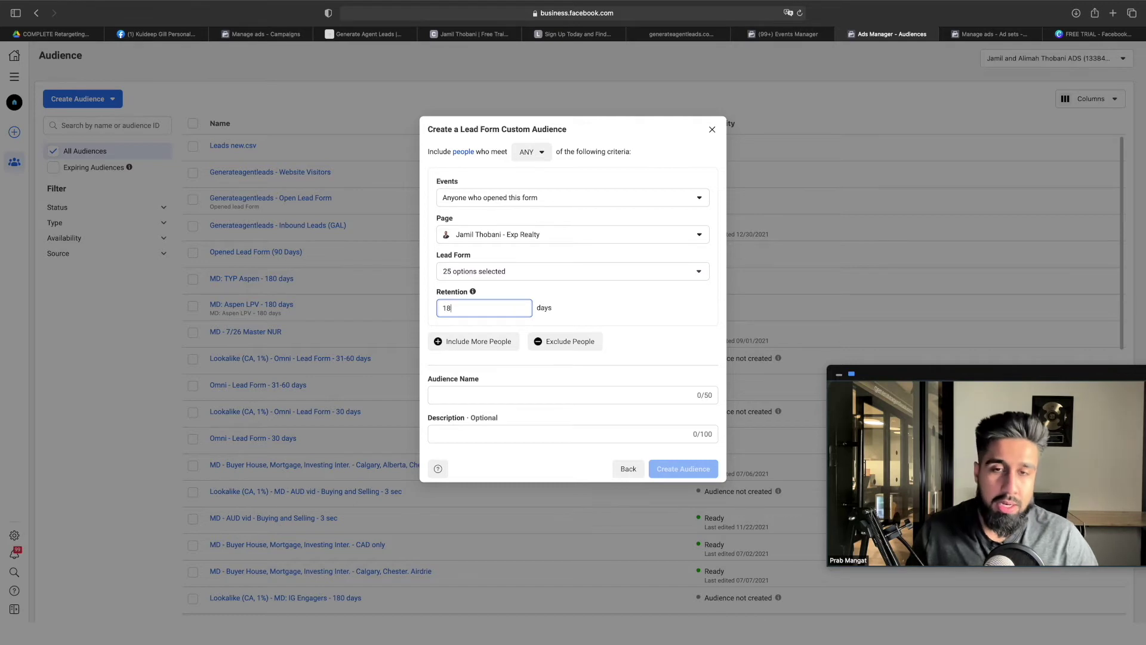
type("0")
key("BackSpace")
key("BackSpace")
key("BackSpace")
type("90")
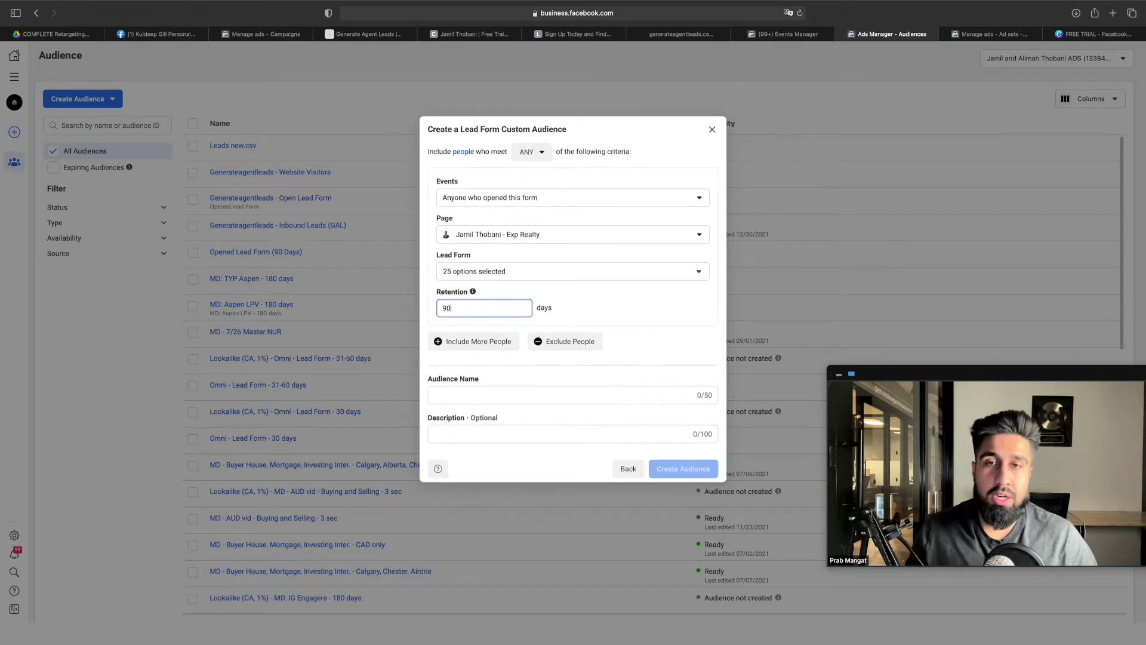
left_click(507, 396)
type("Lw")
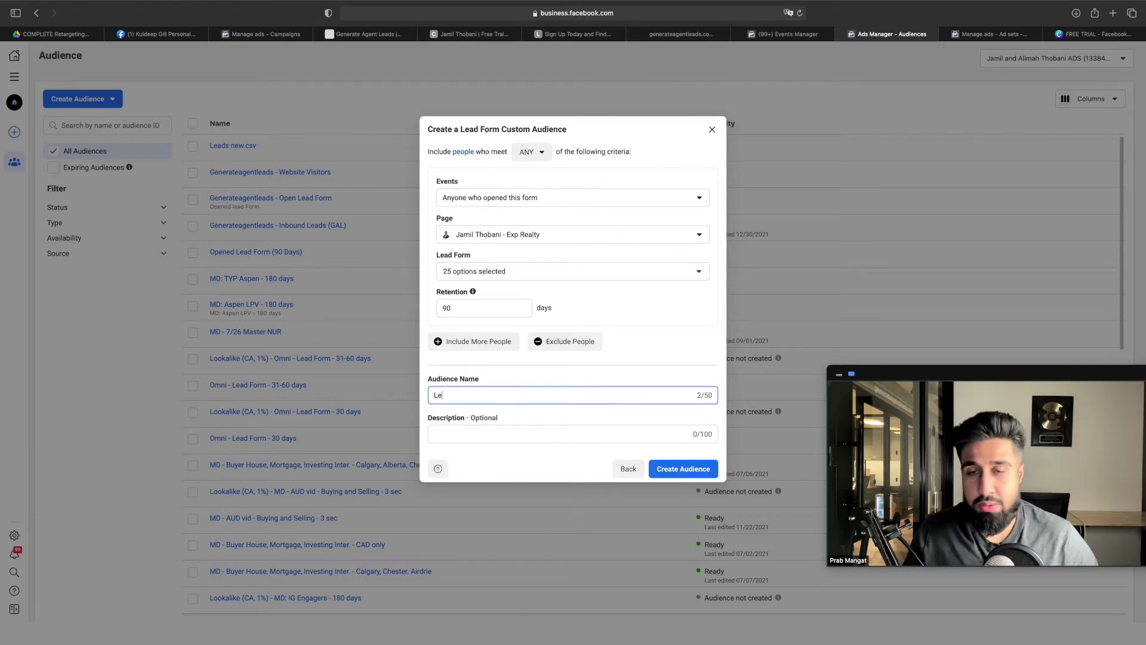
type("ad Form Opens")
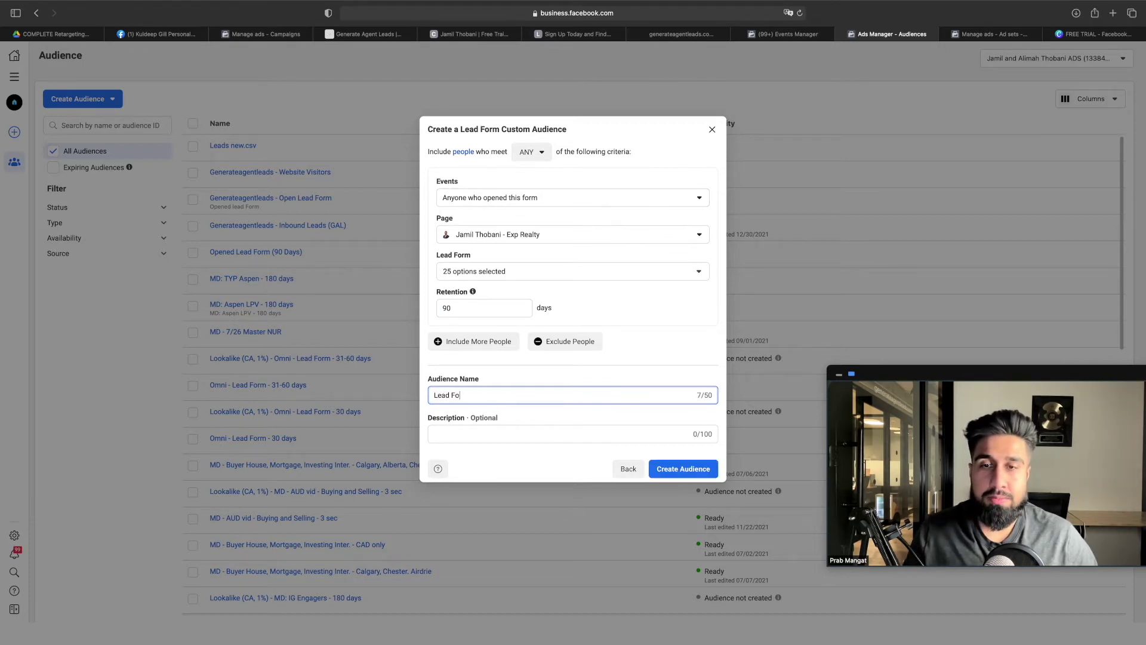
left_click(666, 471)
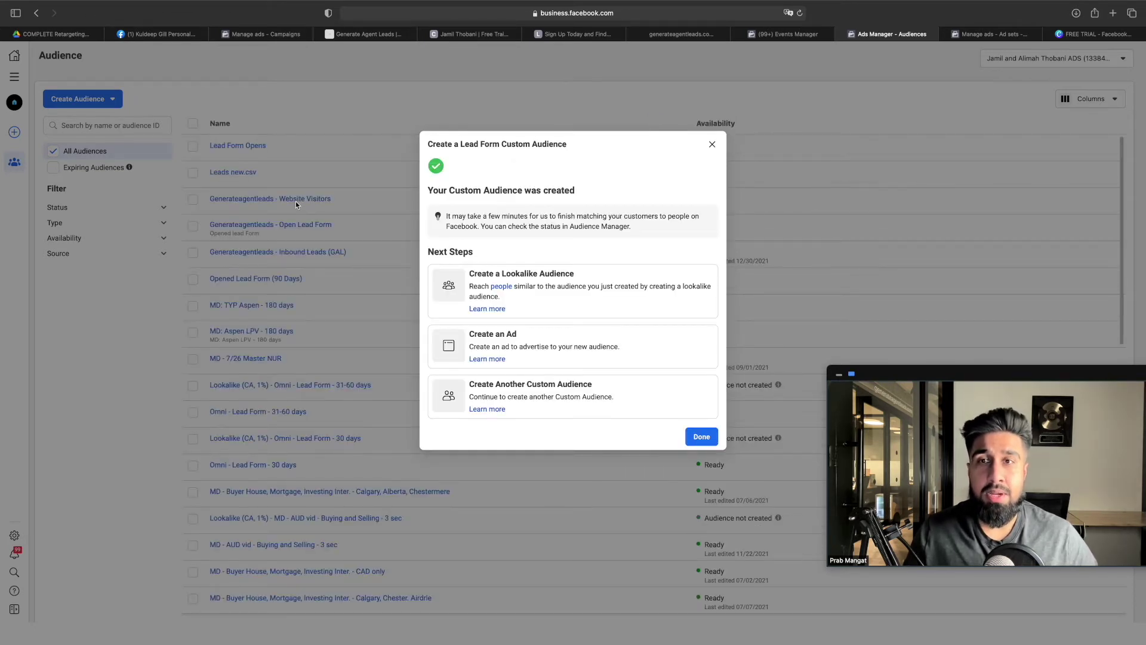
left_click(701, 437)
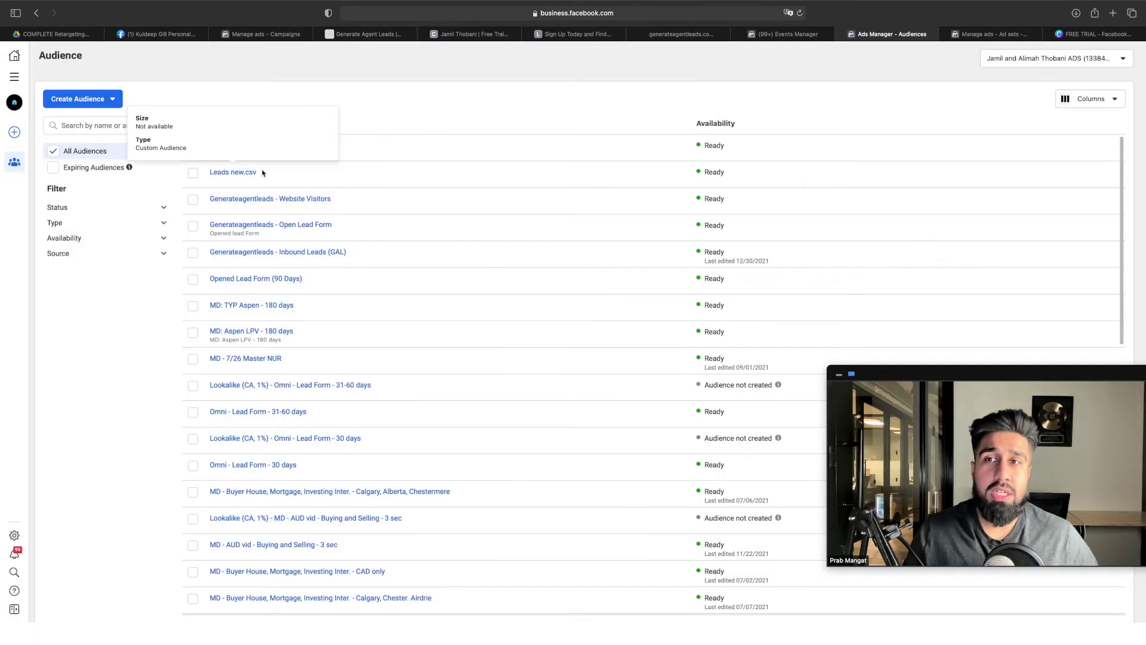
mouse_move(266, 152)
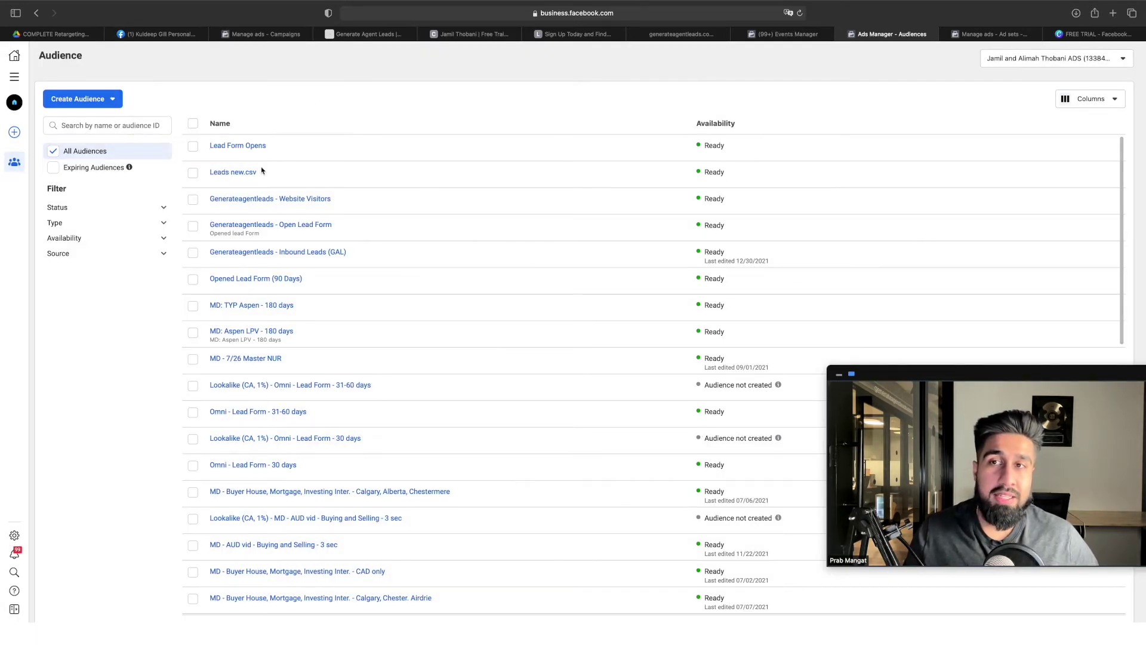
In the tutorial, highlight the Website or Landing Page Visitors section
mouse_move(249, 174)
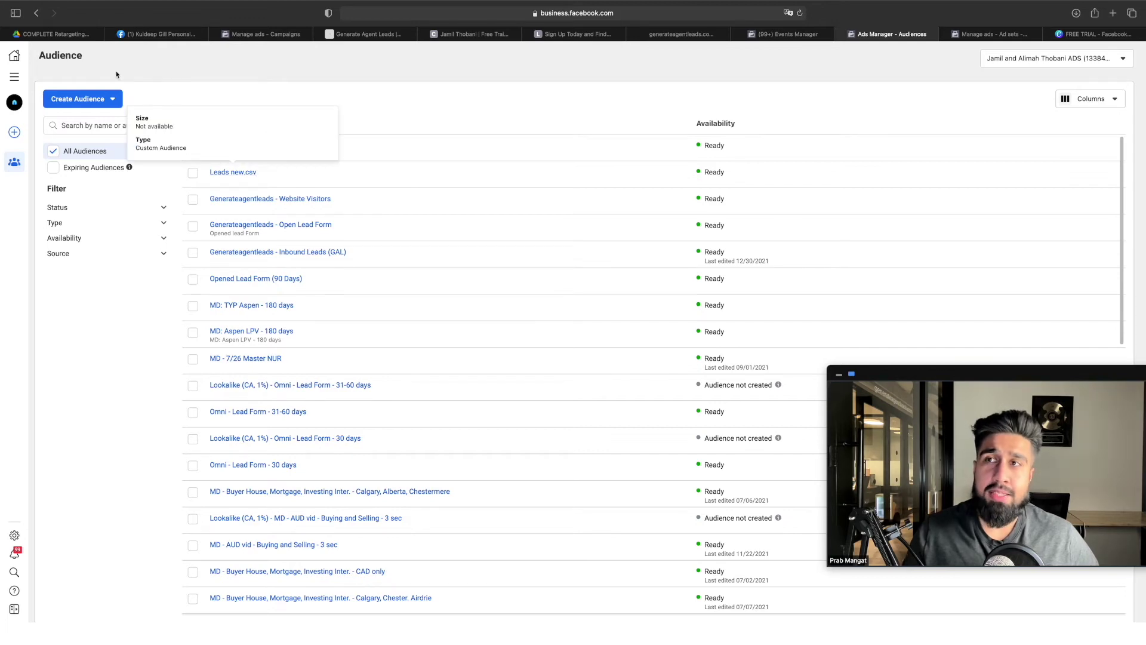
left_click(50, 31)
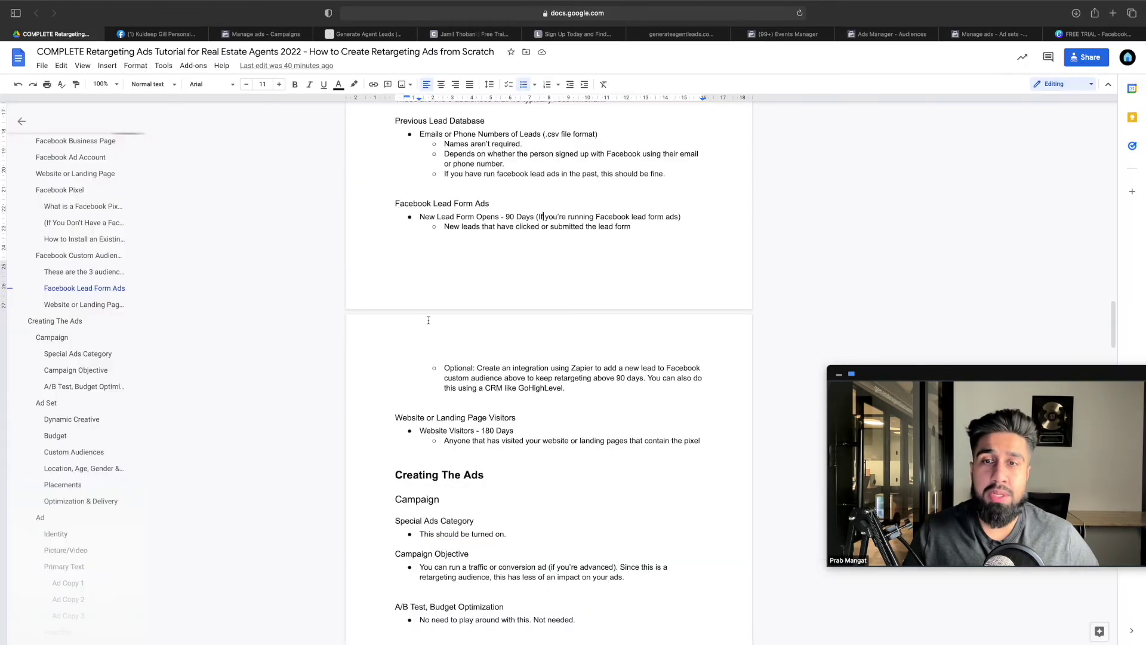
left_click_drag(395, 417, 645, 445)
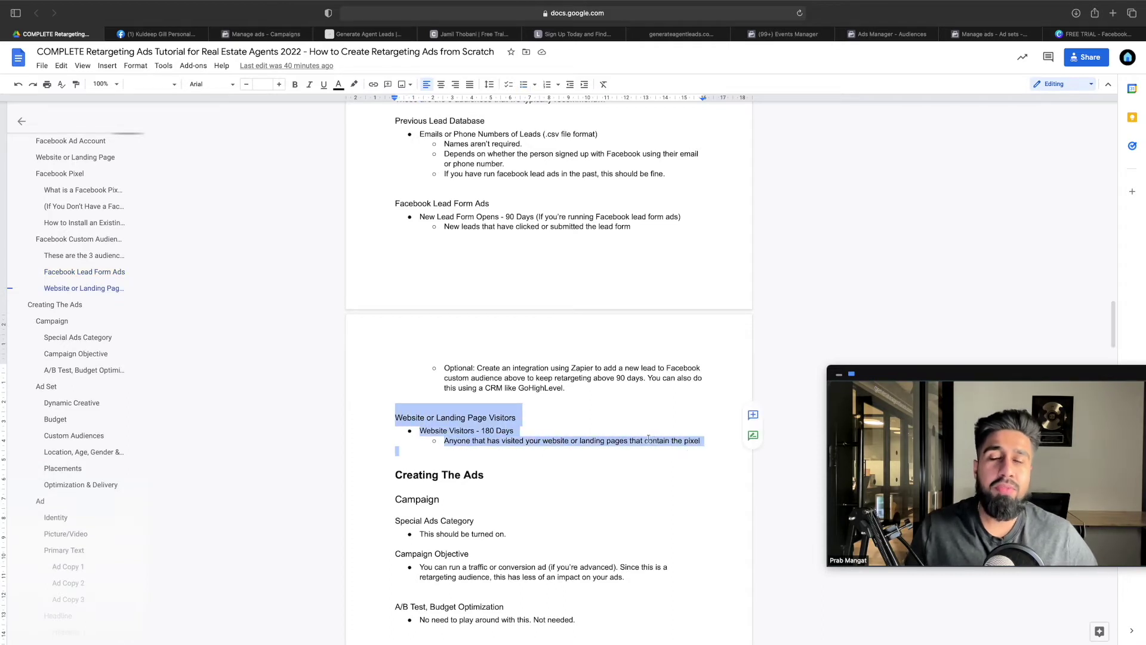
Highlight the optional Zapier/GoHighLevel note, then bring up the GoHighLevel funnel settings
left_click_drag(566, 388, 443, 368)
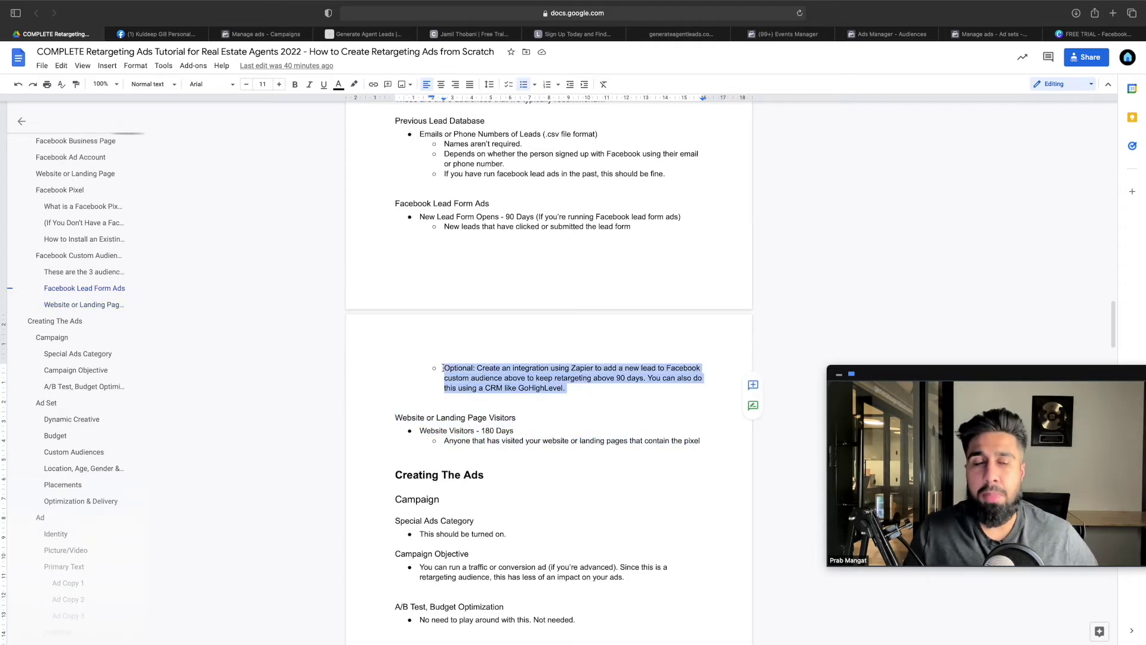
scroll(478, 372, "down", 1)
left_click_drag(567, 358, 443, 338)
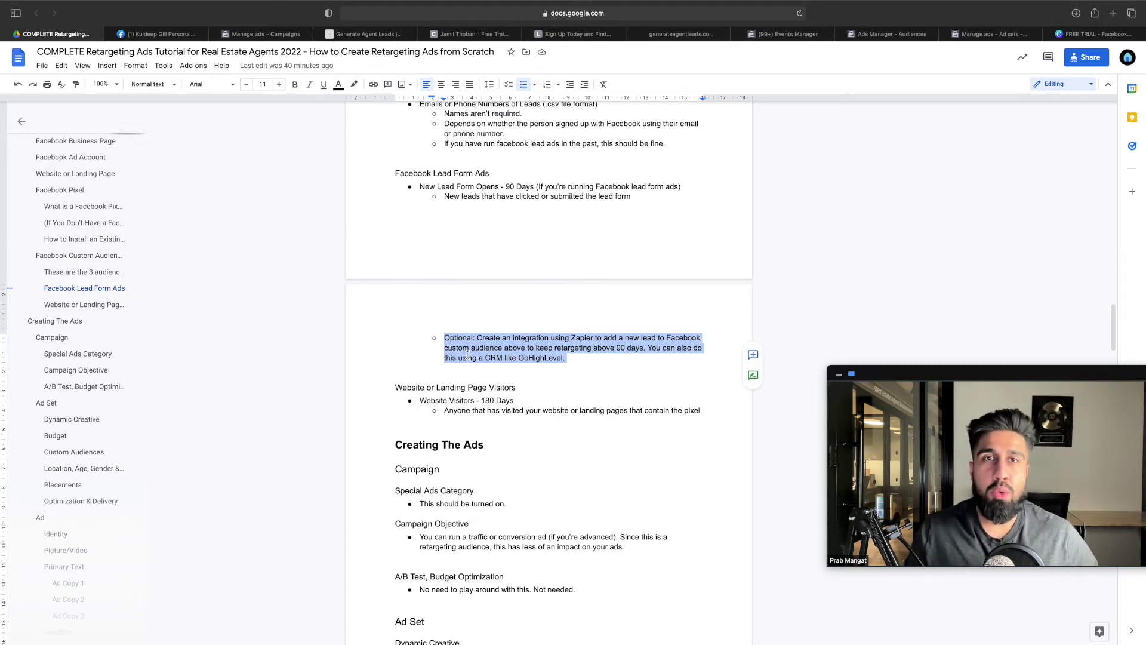
left_click(719, 36)
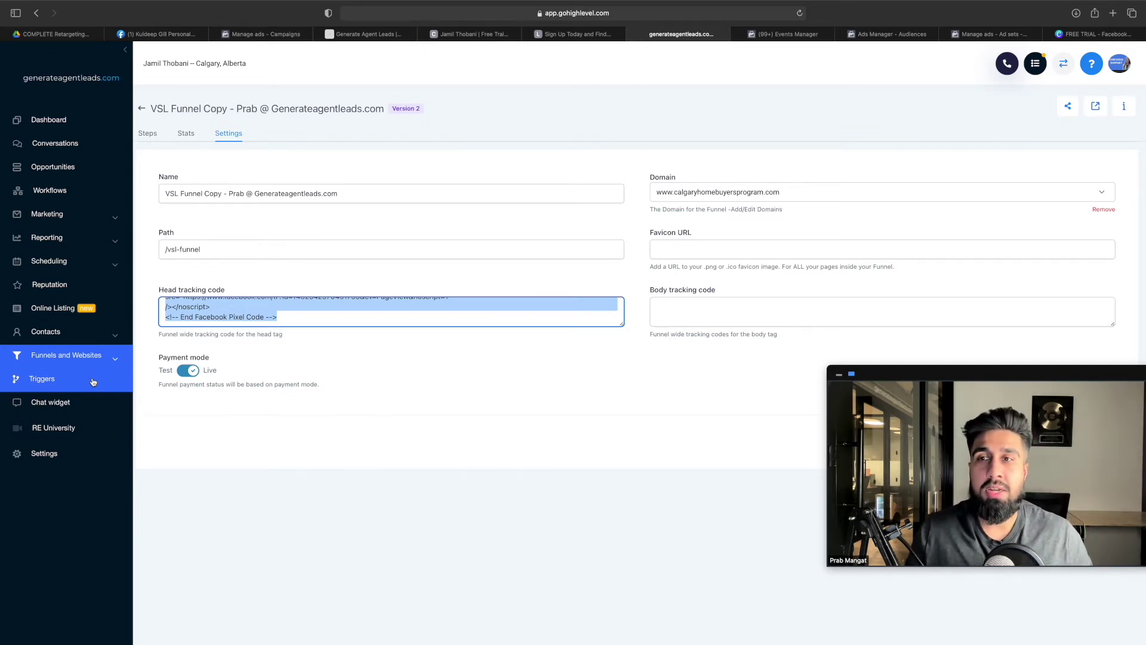
Go back to the tutorial doc at its Facebook Custom Audiences section
left_click(57, 35)
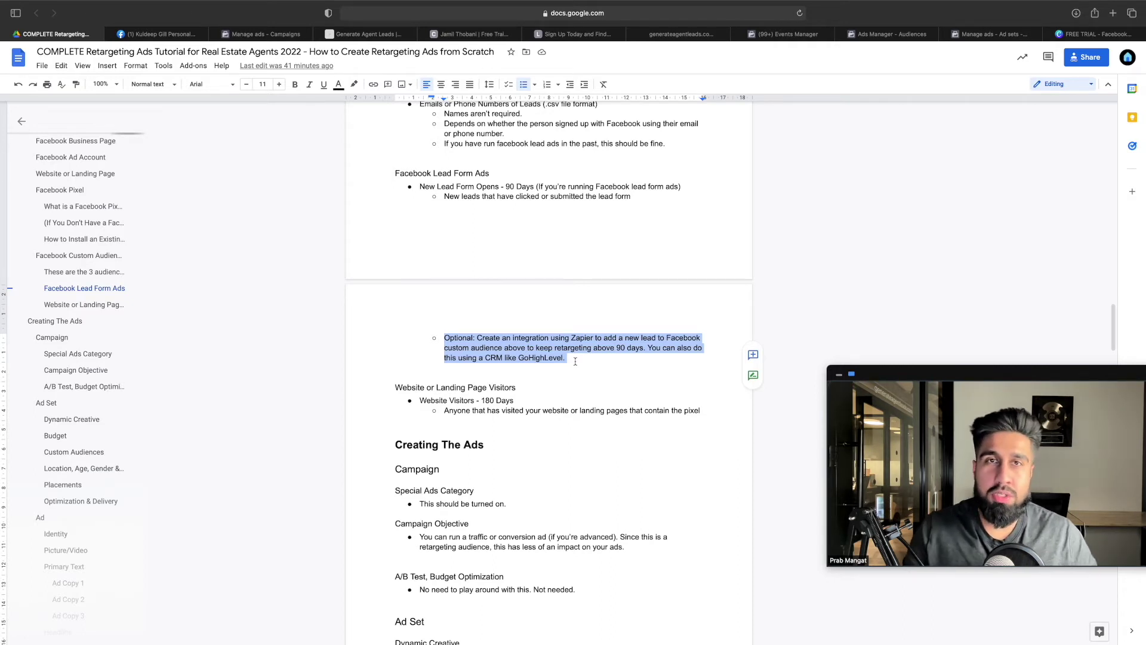
scroll(538, 334, "up", 4)
left_click(412, 216)
left_click_drag(412, 215, 694, 270)
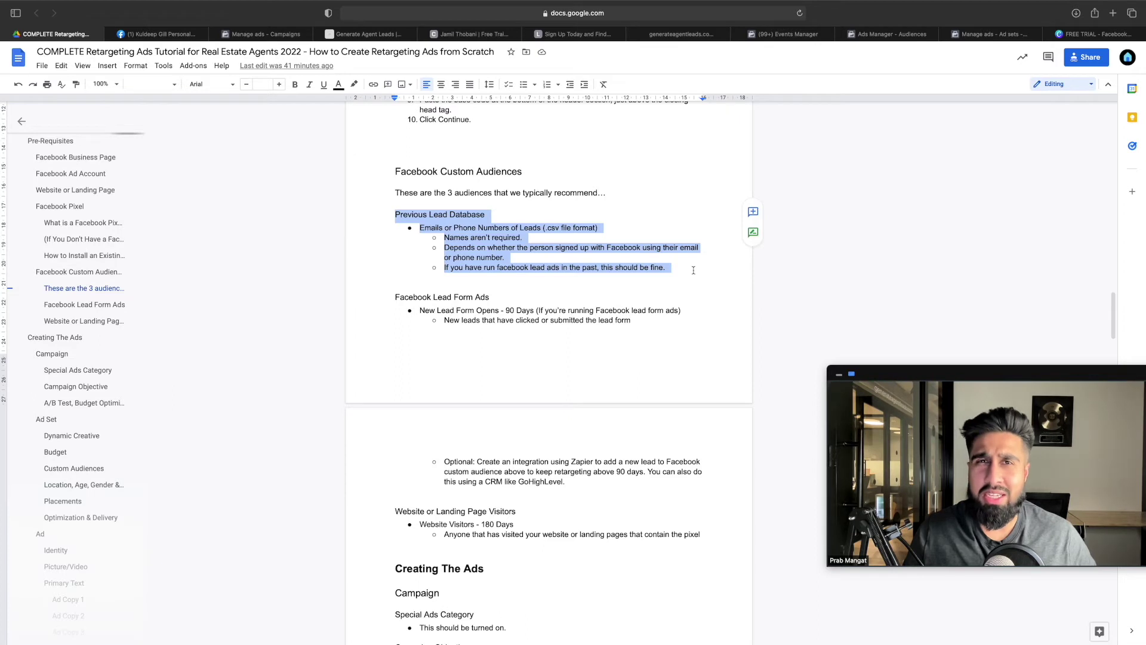
left_click(570, 321)
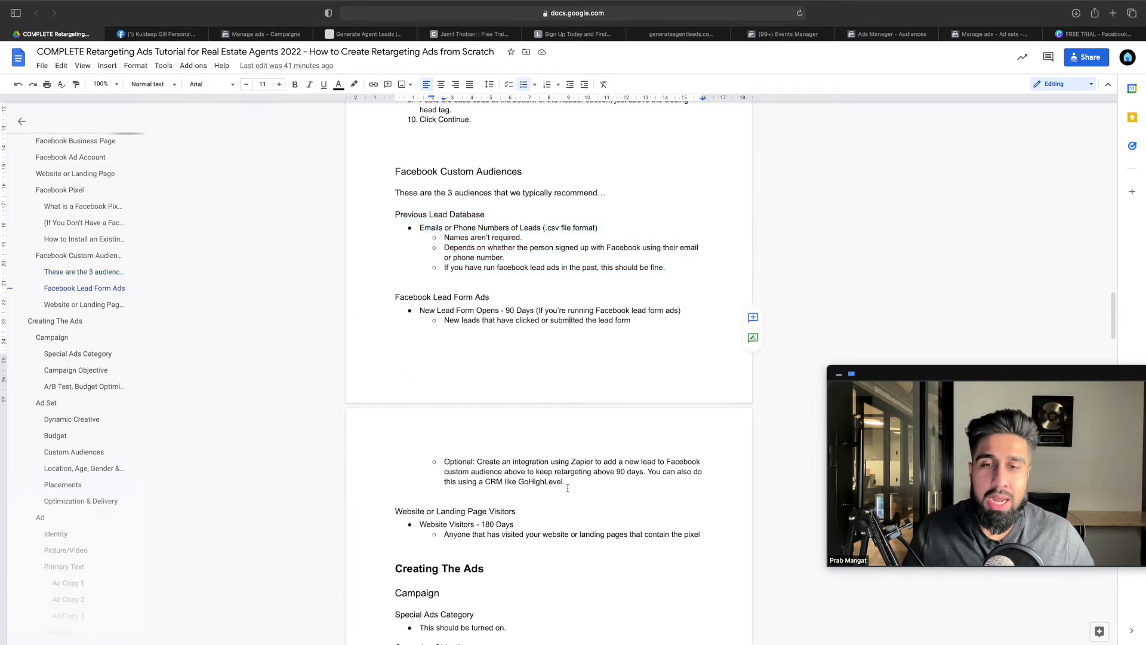
left_click_drag(568, 489, 428, 461)
scroll(555, 432, "down", 3)
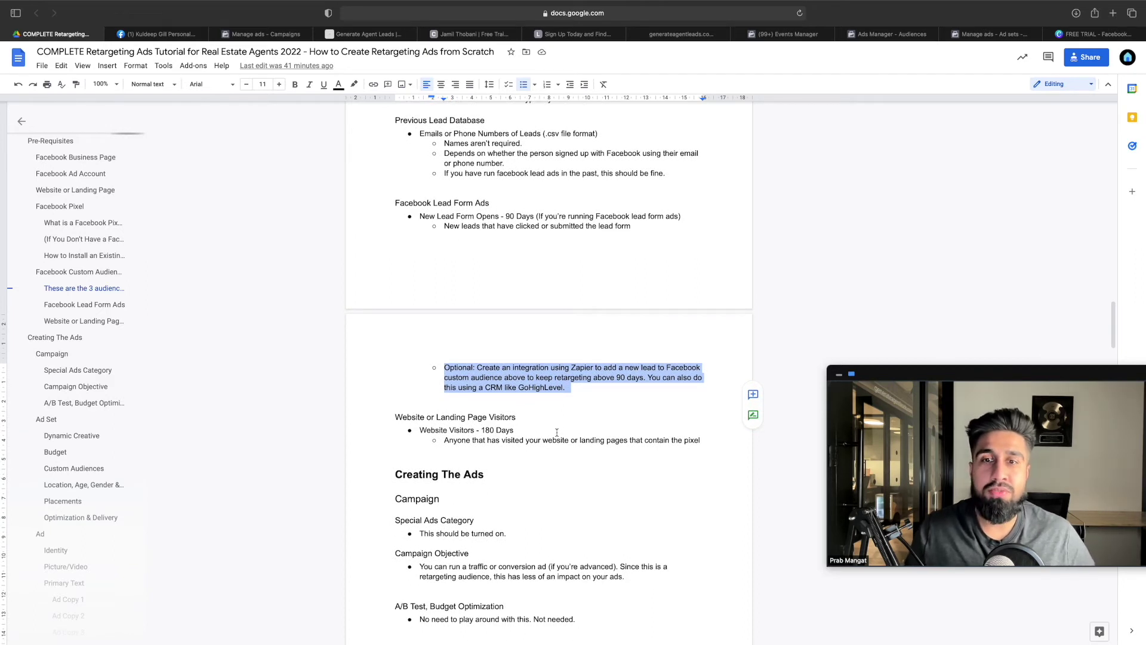
left_click(490, 429)
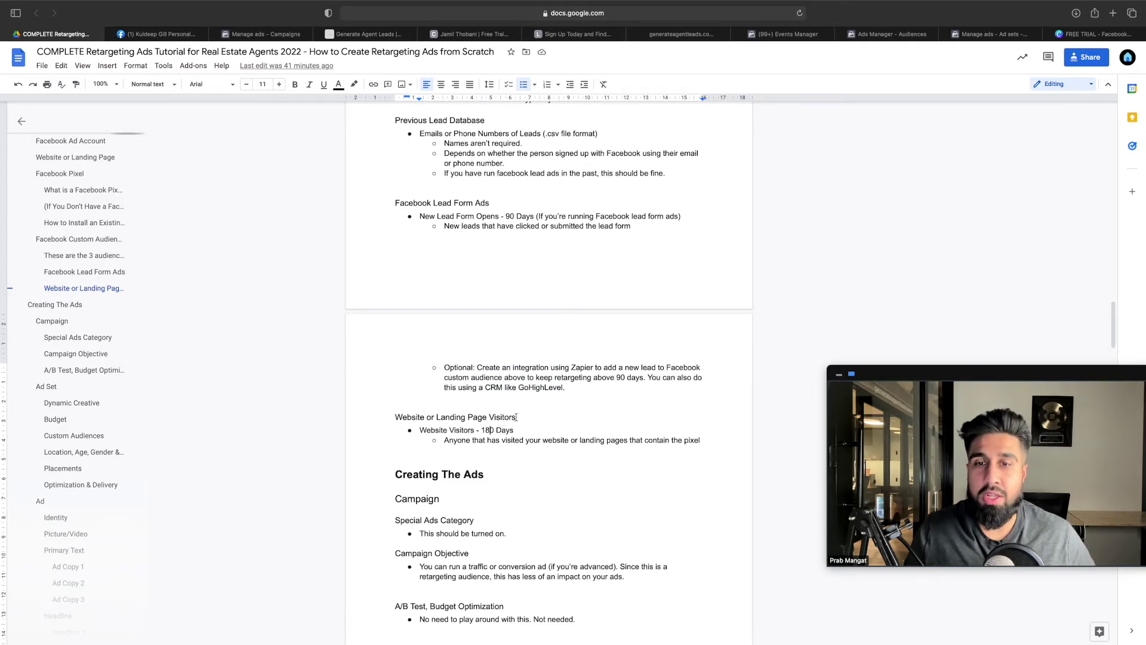
left_click(516, 417)
scroll(477, 412, "down", 1)
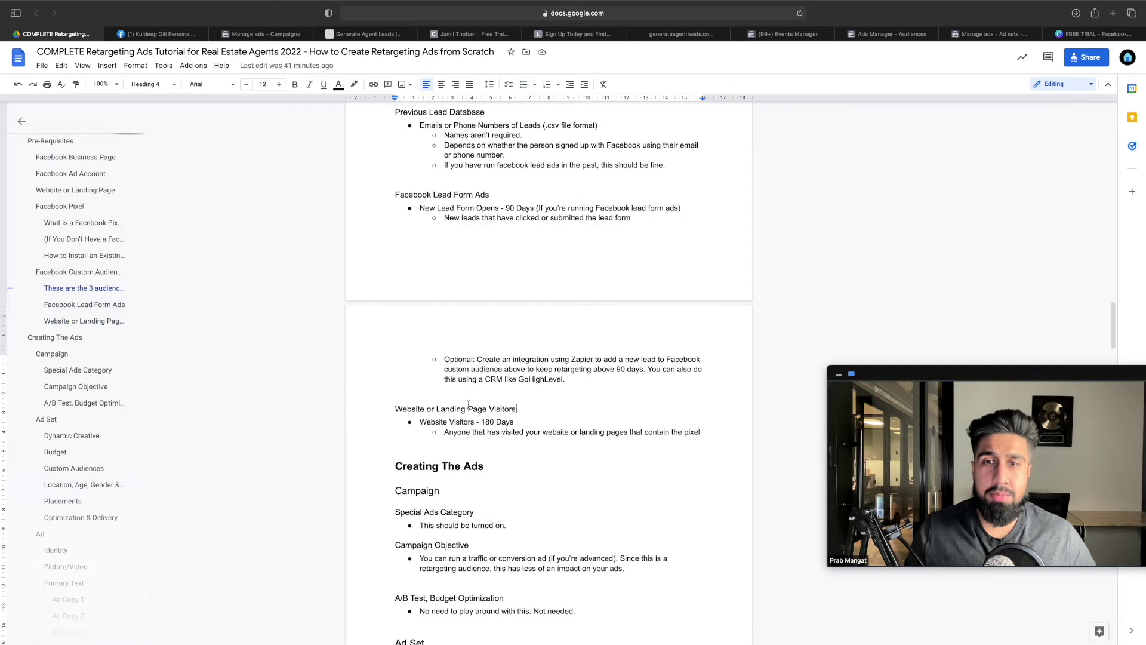
left_click_drag(394, 408, 455, 422)
left_click(493, 432)
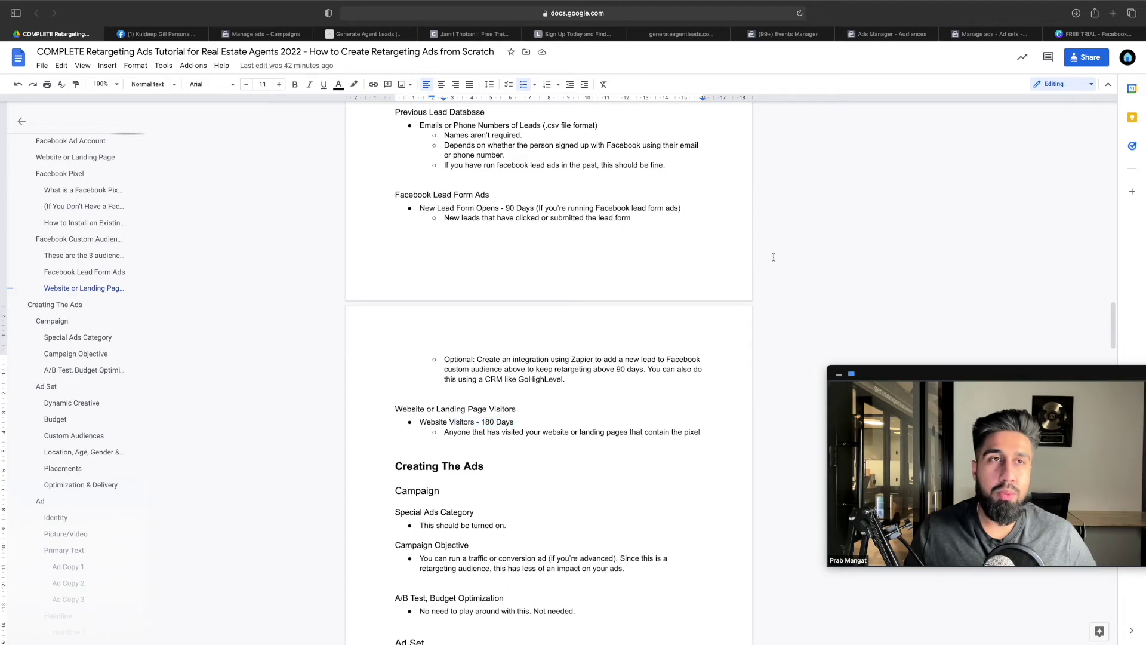
Start a new custom audience with Website as the source
left_click(892, 34)
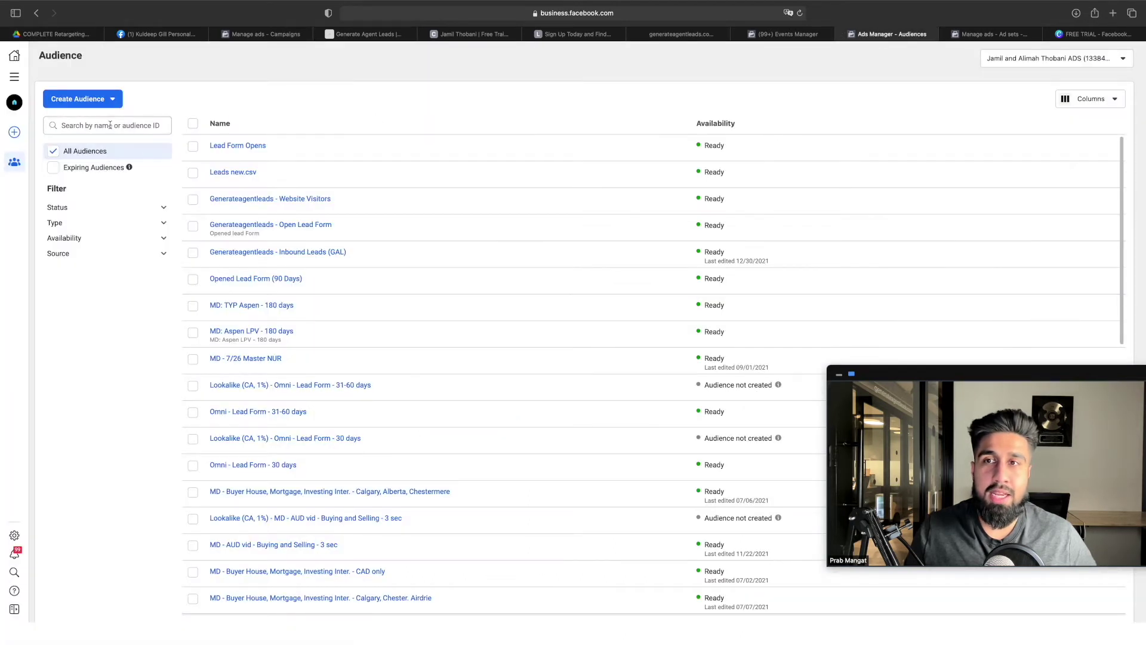
left_click(102, 101)
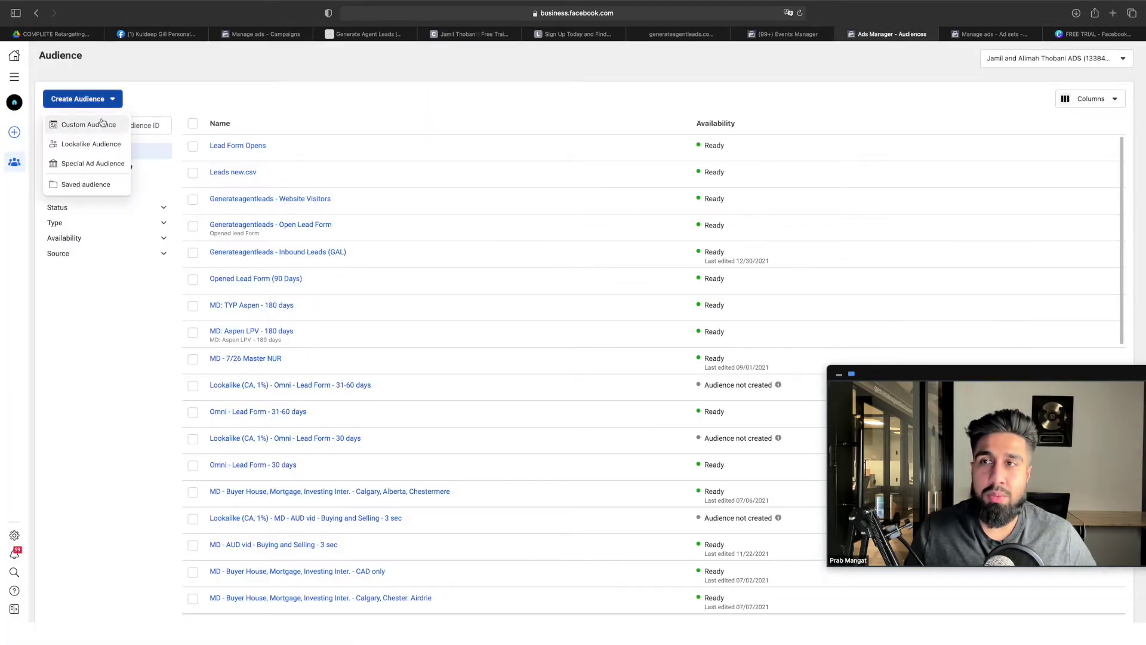
left_click(101, 124)
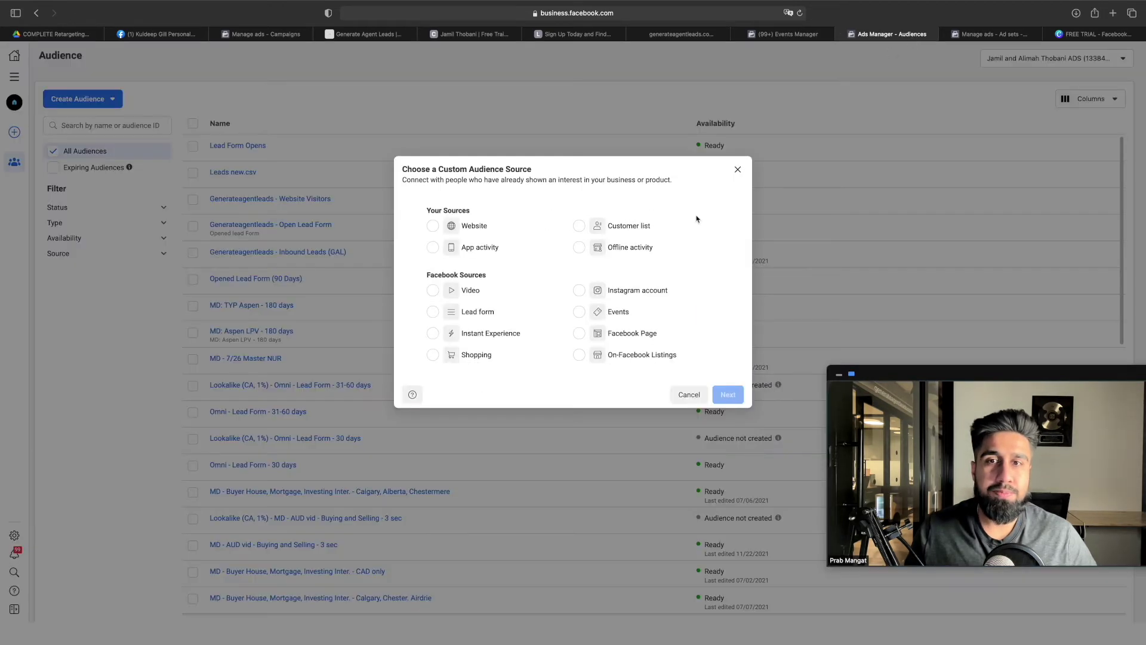
left_click(475, 230)
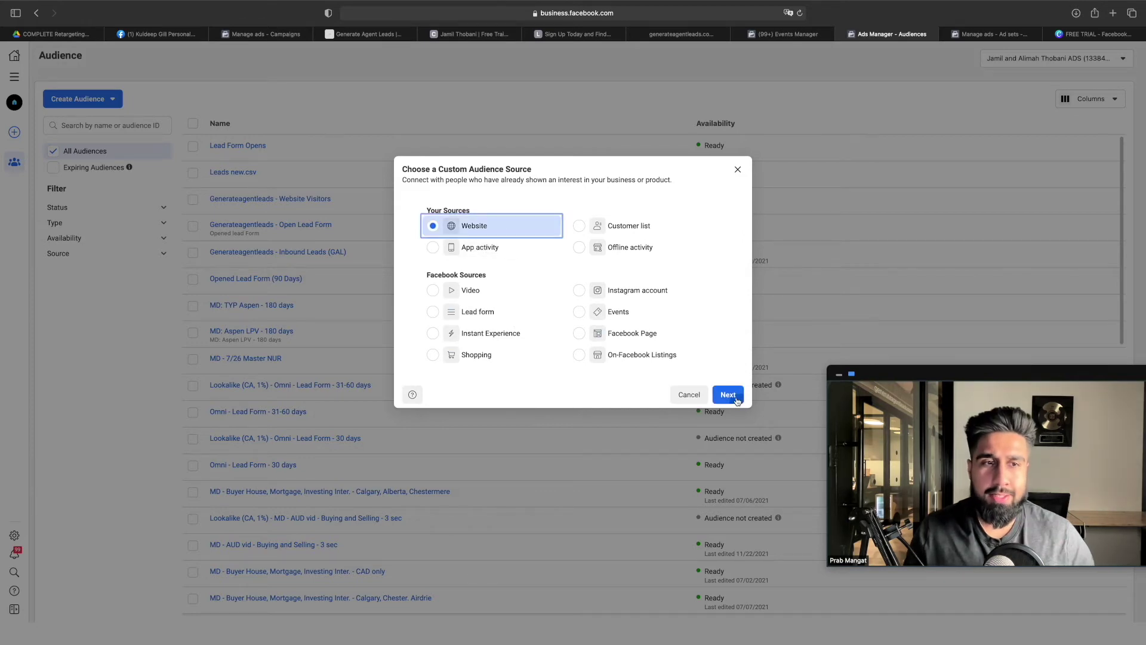
left_click(728, 395)
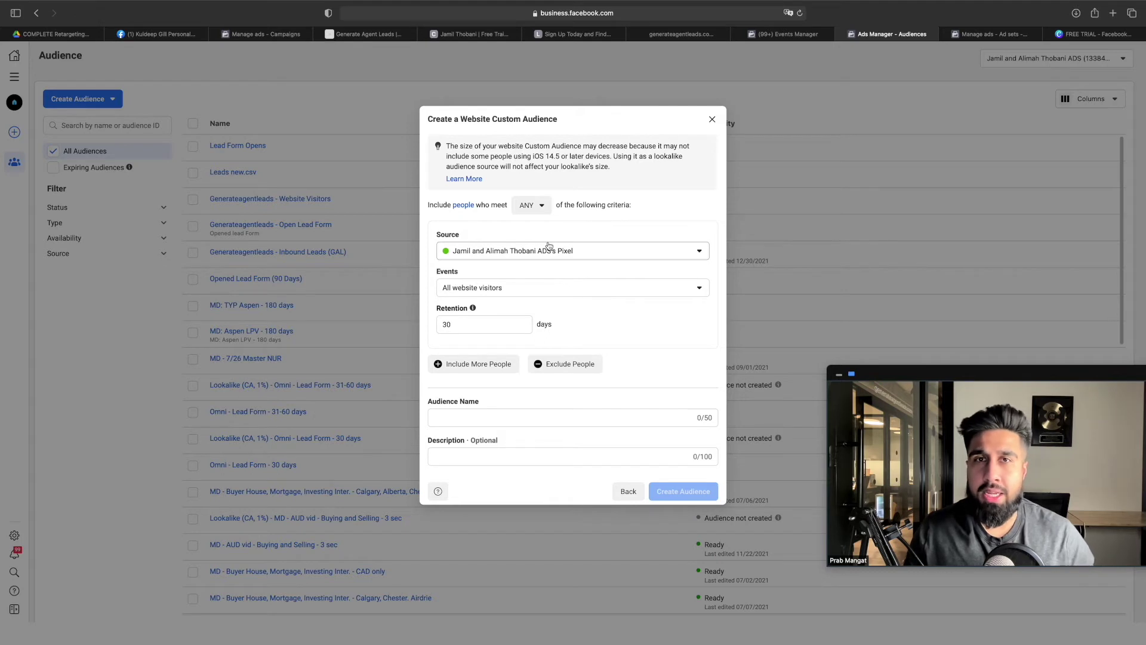
Check the pixel code in GoHighLevel's head tracking field and keep the same pixel as source
left_click(673, 34)
left_click(312, 308)
key("super+a")
scroll(312, 307, "up", 2)
mouse_move(786, 29)
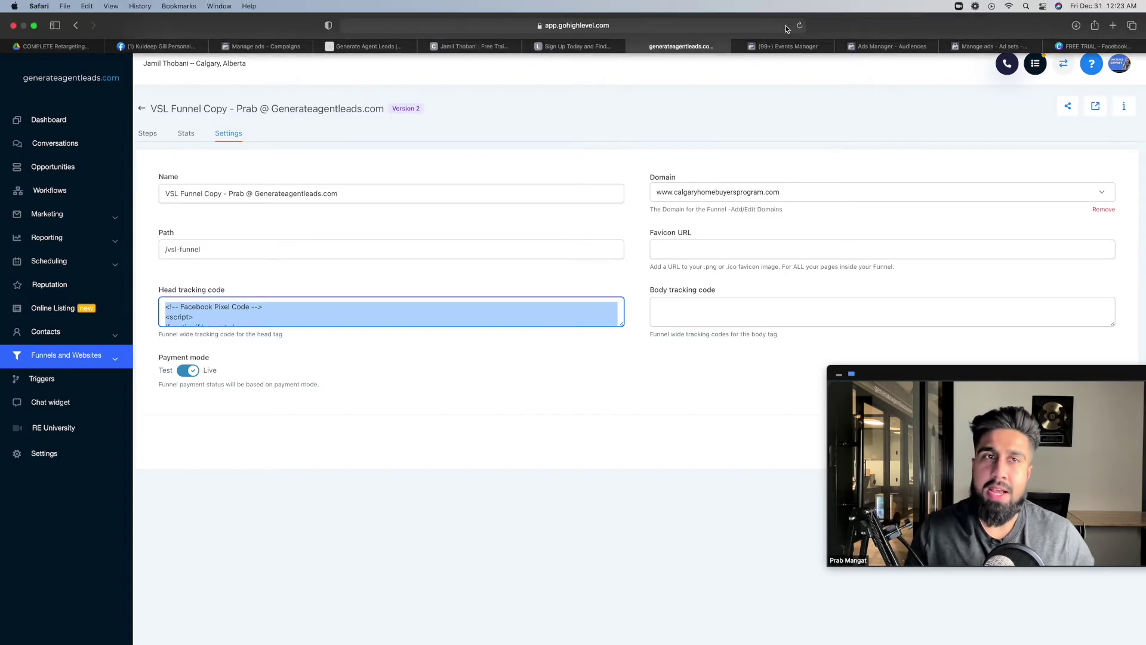
left_click(878, 47)
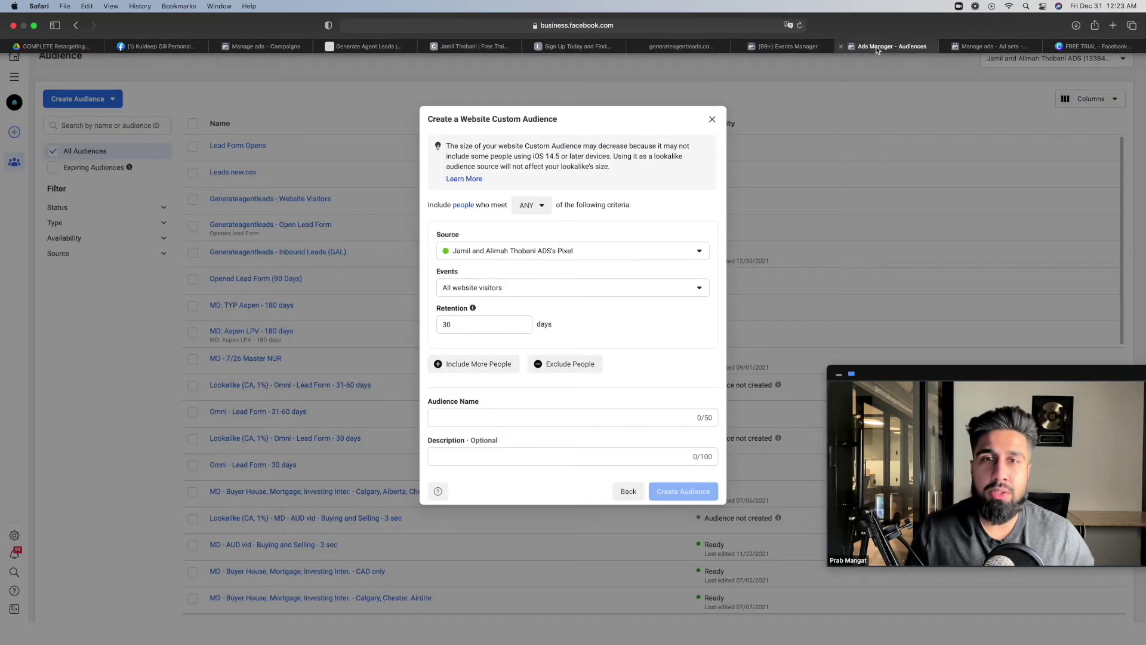
left_click(570, 251)
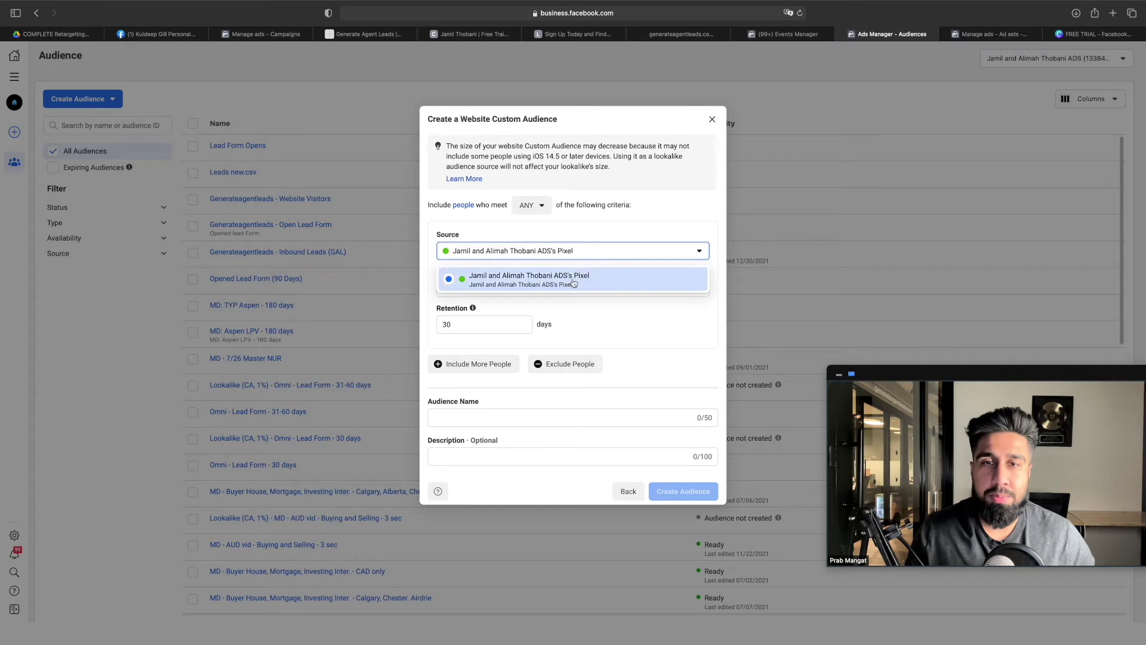
left_click(594, 231)
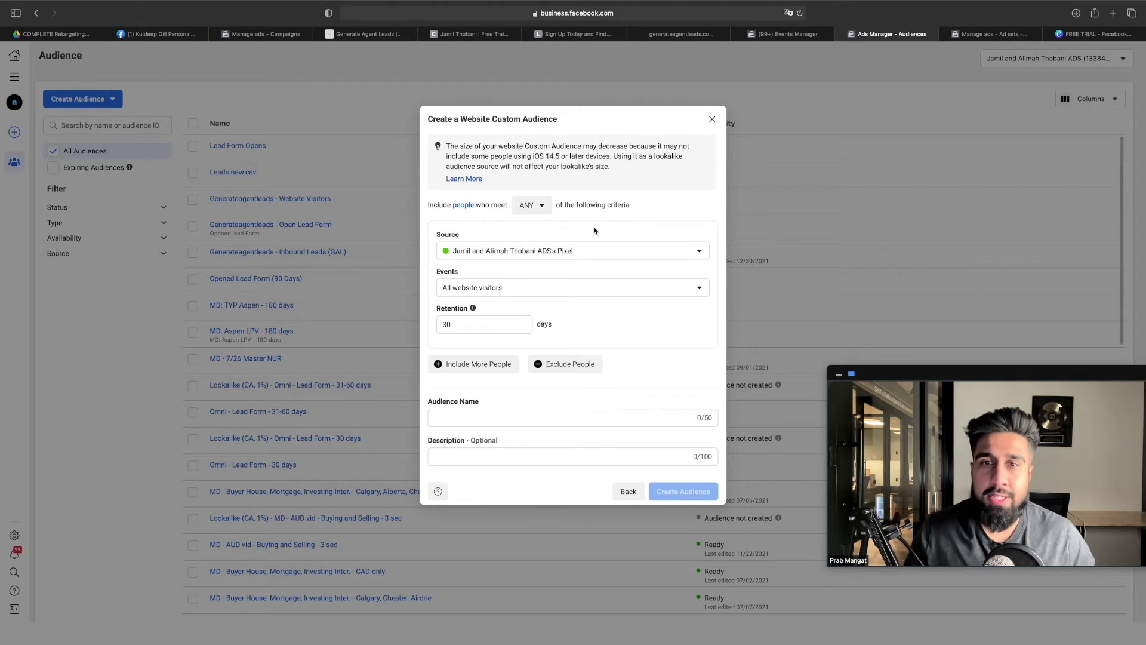
Set the audience retention to 180 days
left_click(473, 329)
double_click(472, 329)
type("180")
left_click(600, 329)
double_click(484, 326)
type("200")
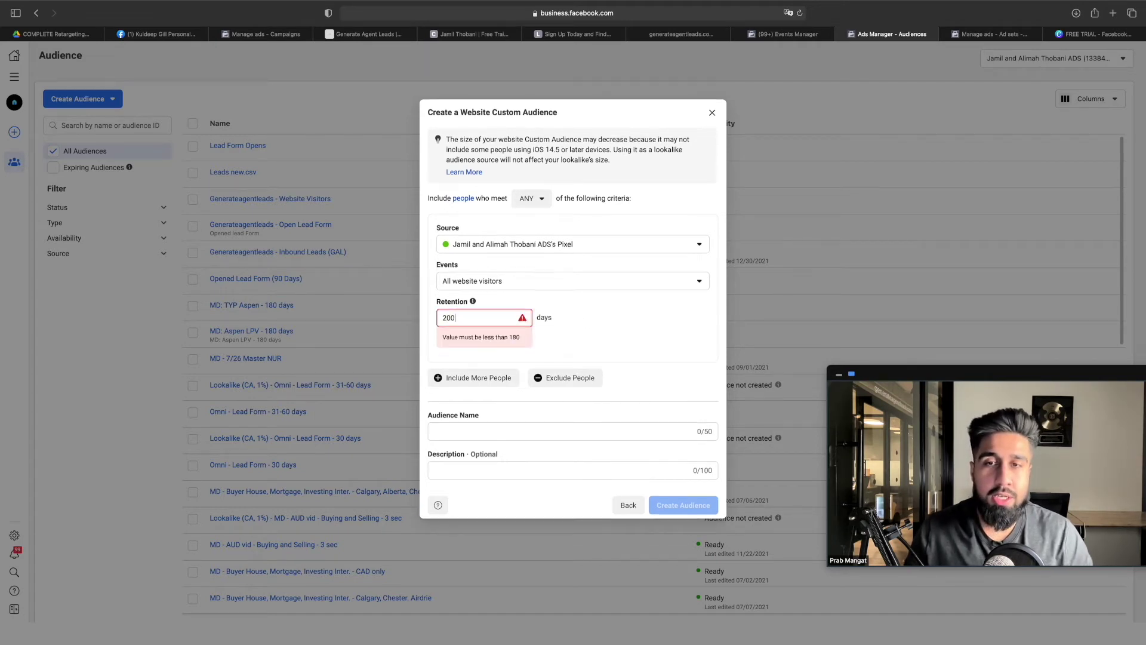
key("BackSpace")
key("BackSpace")
key("BackSpace")
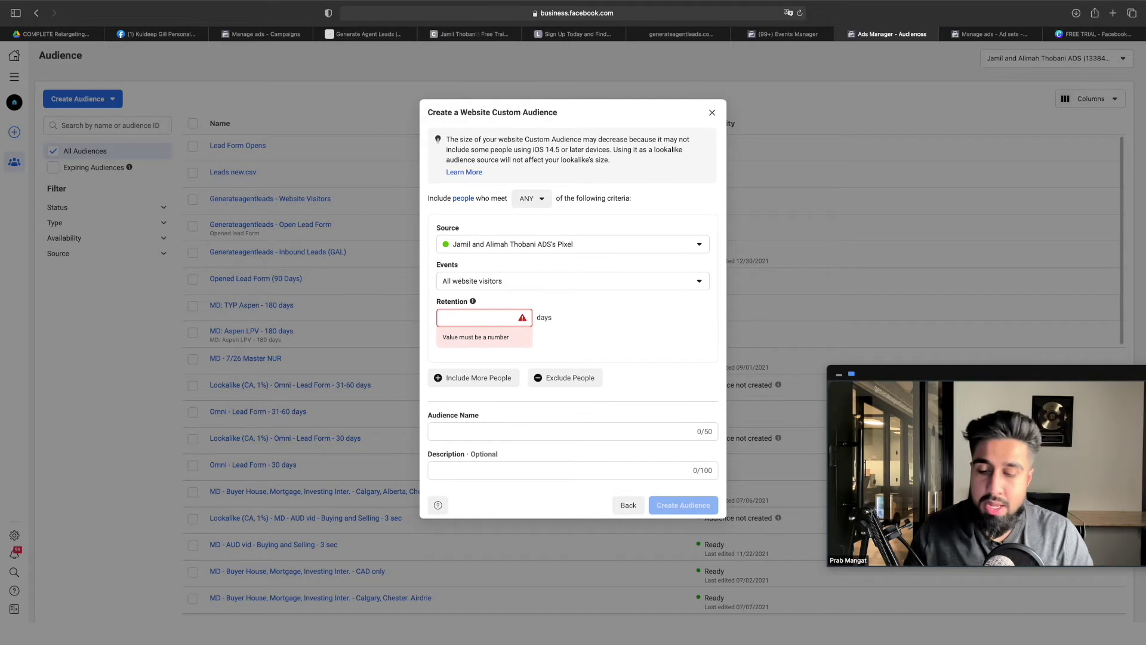
type("180")
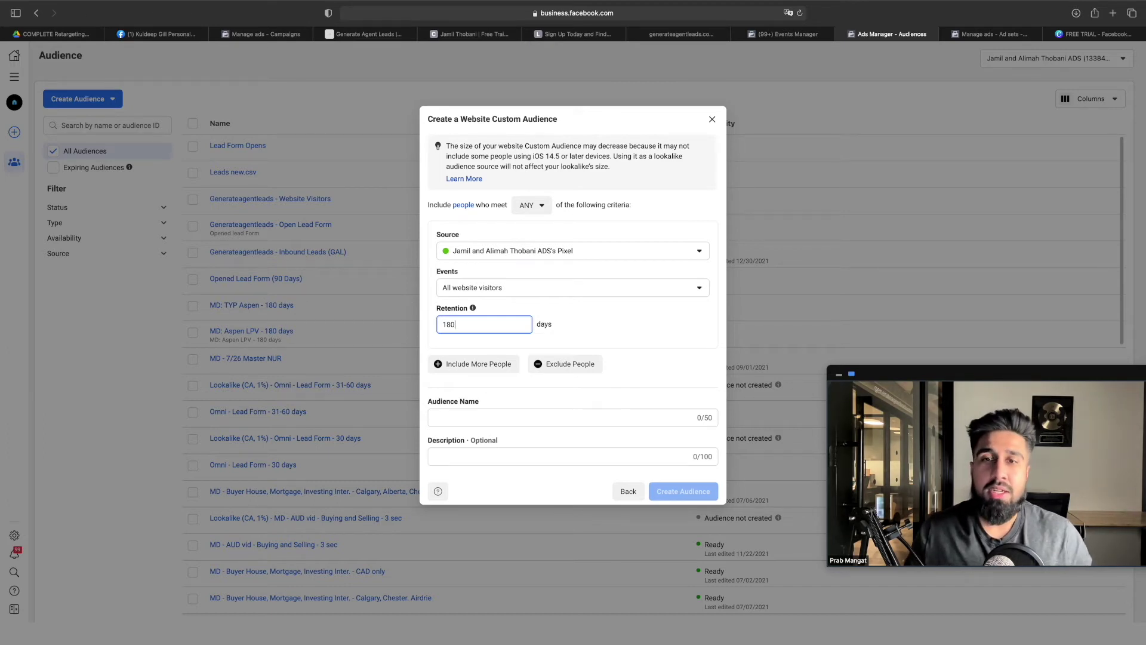
left_click(590, 315)
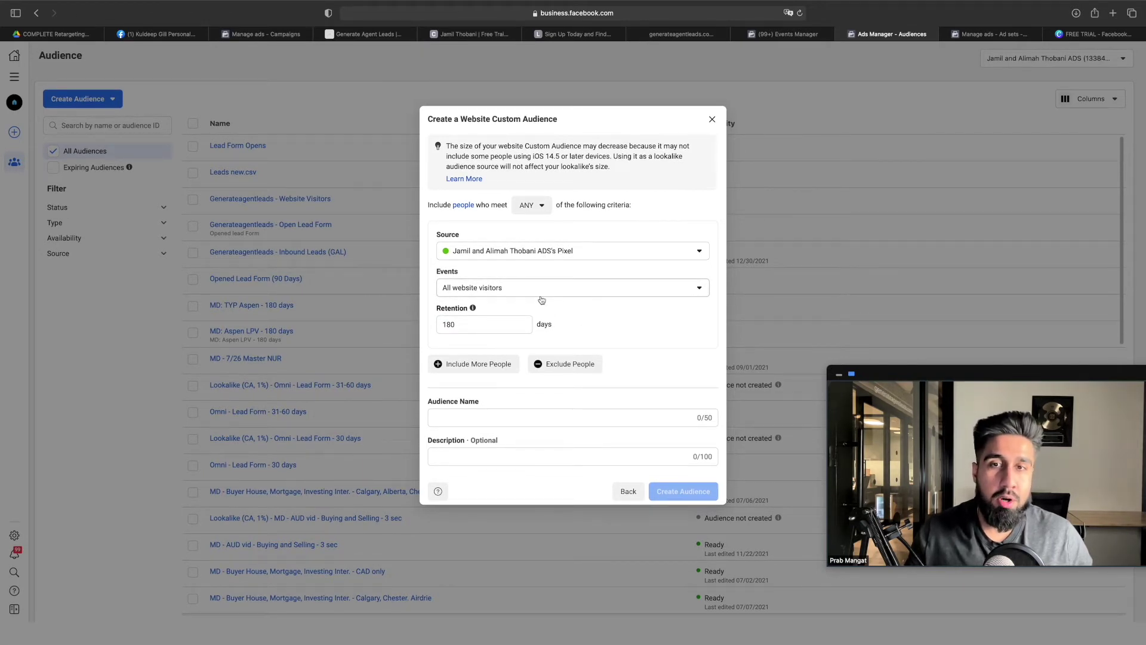
Name the audience Website Visitors, then close the dialog without creating it
left_click(515, 416)
type("Website Visitors")
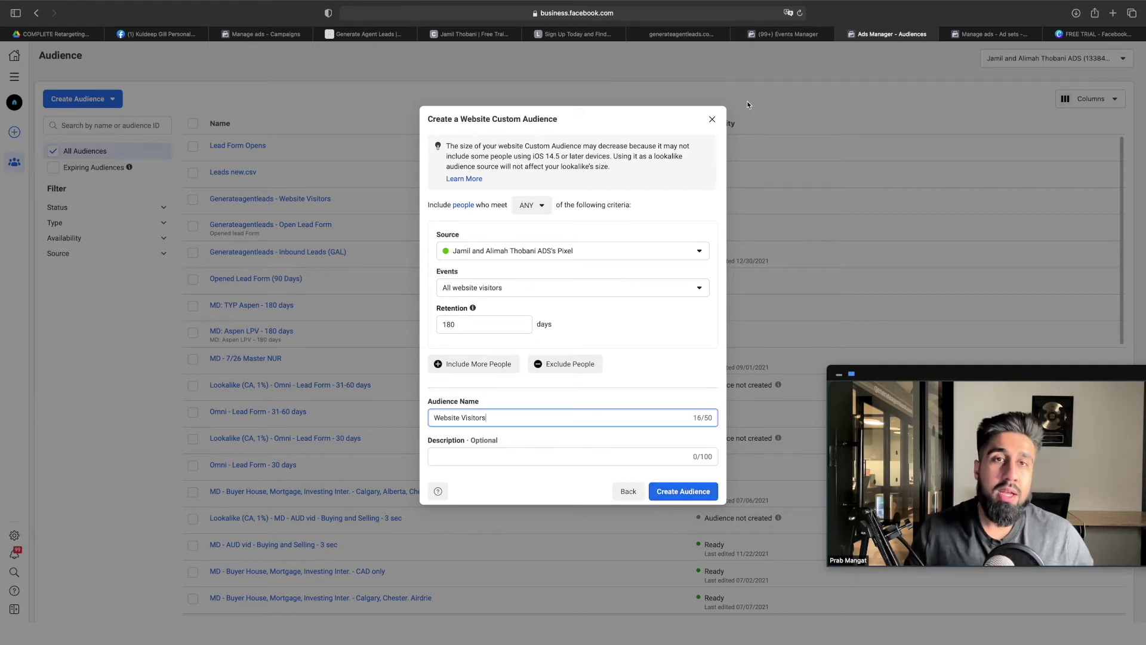
left_click(712, 119)
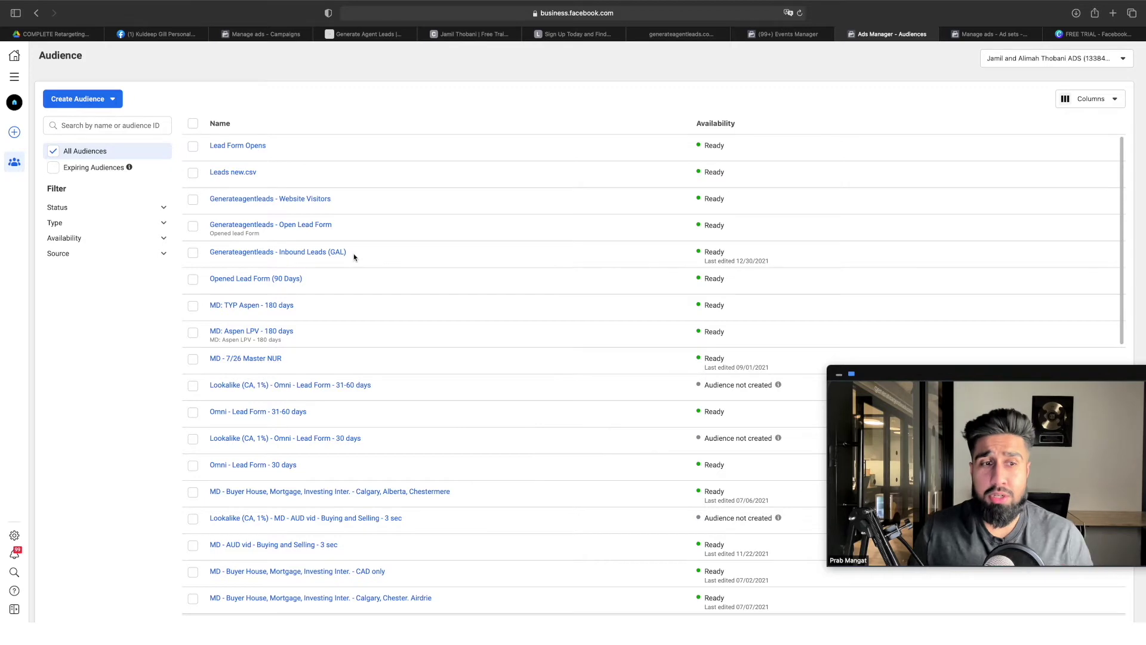
left_click(82, 33)
Highlight the Previous Lead Database and Facebook Lead Form Ads headings in the tutorial
scroll(447, 233, "up", 2)
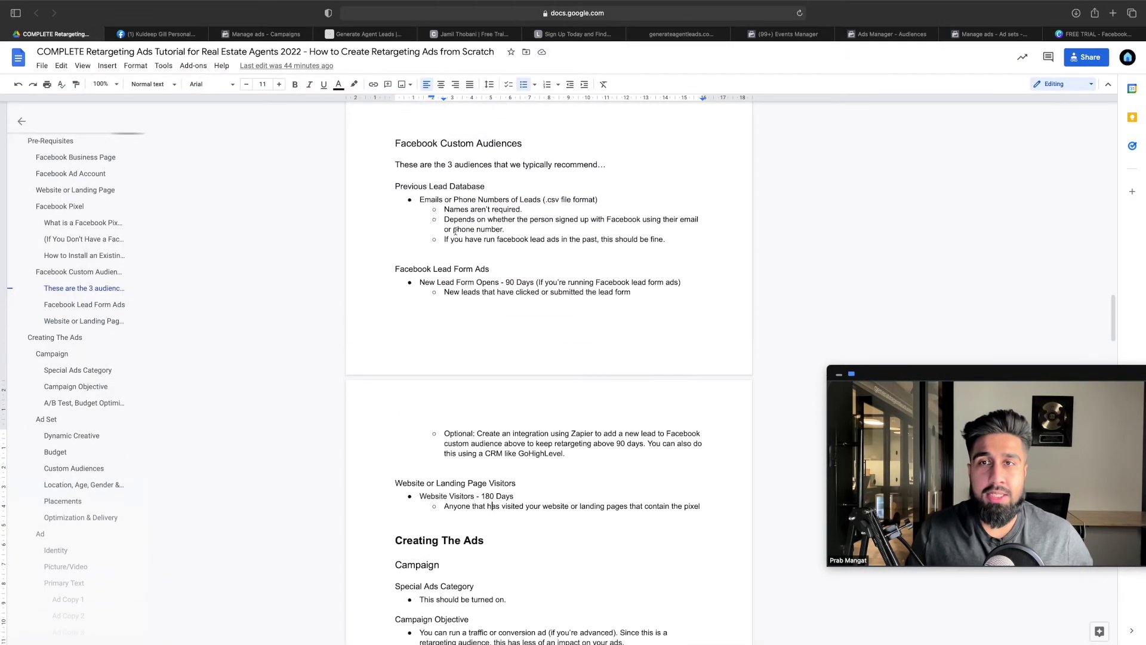
scroll(455, 232, "up", 1)
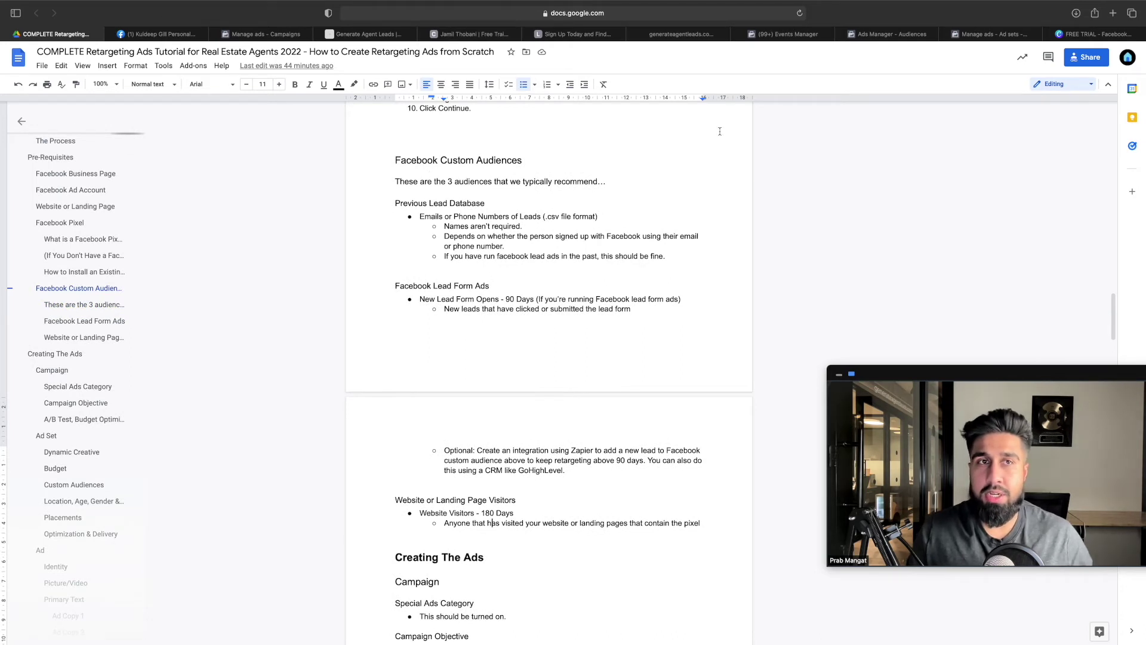
left_click_drag(482, 201, 397, 202)
left_click_drag(496, 287, 382, 286)
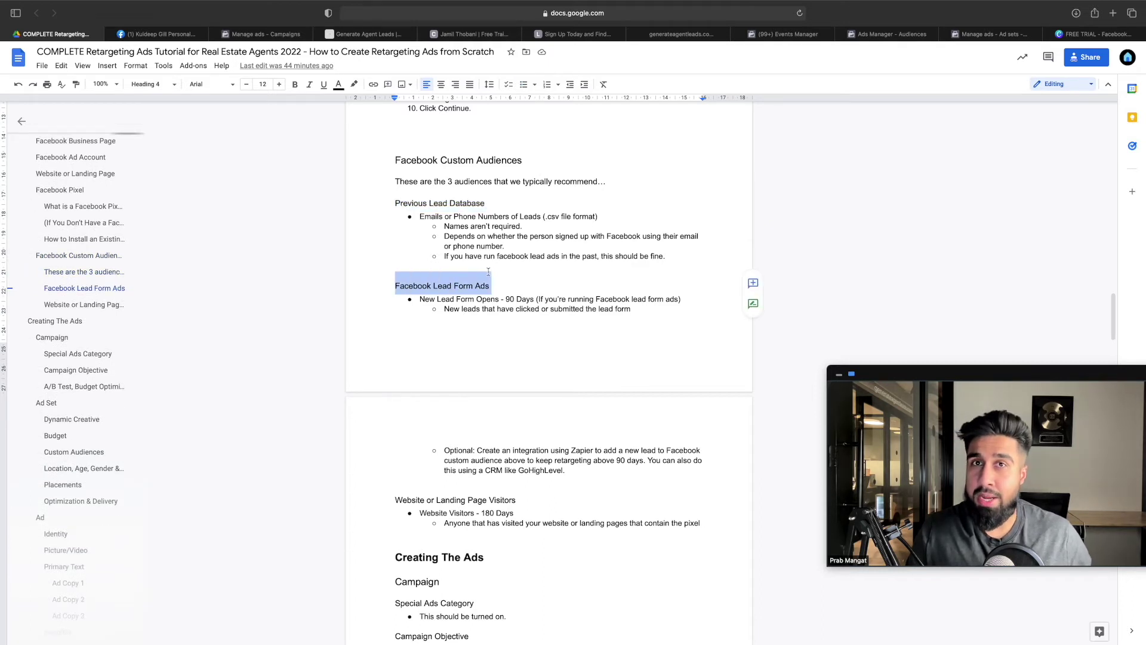
scroll(489, 271, "down", 1)
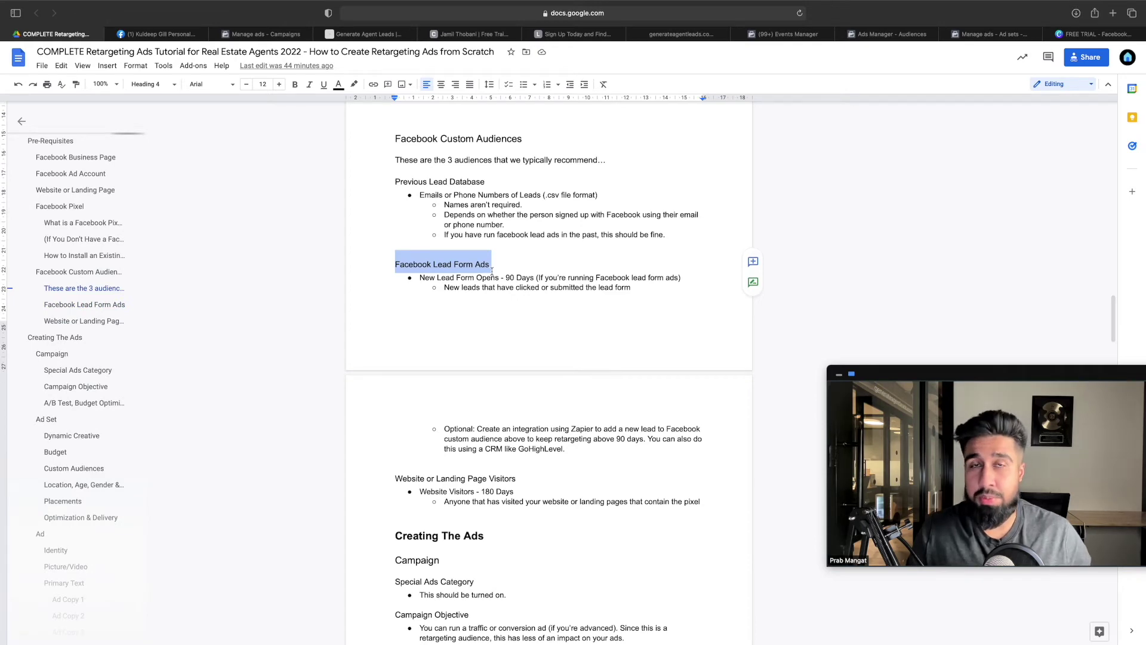
scroll(492, 270, "down", 4)
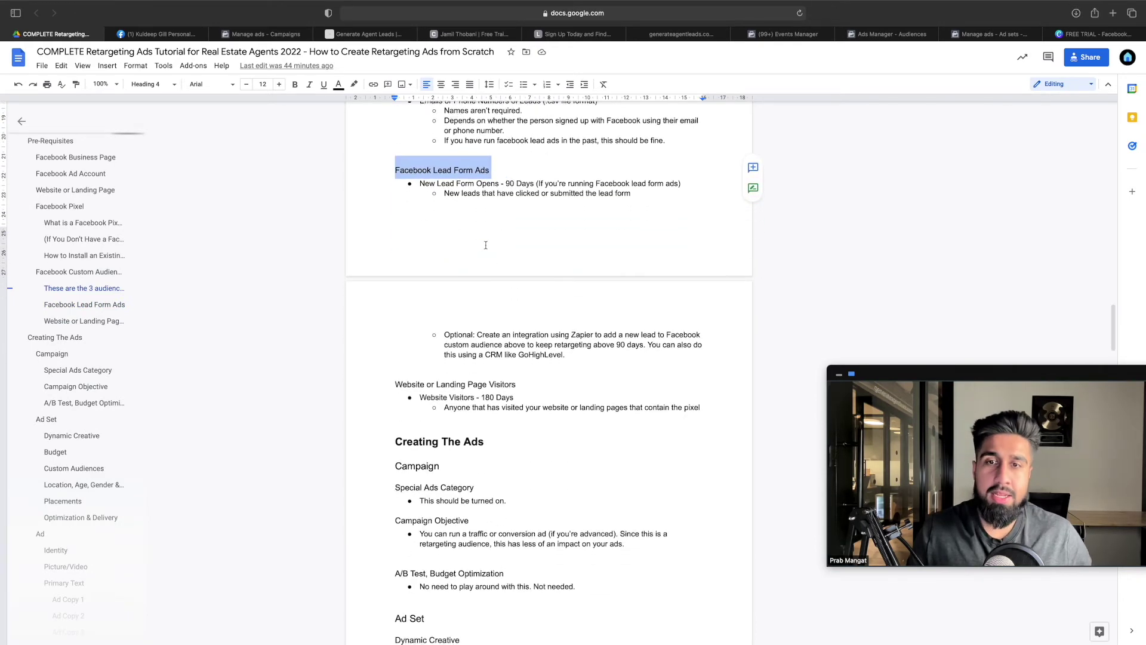
left_click_drag(518, 383, 418, 366)
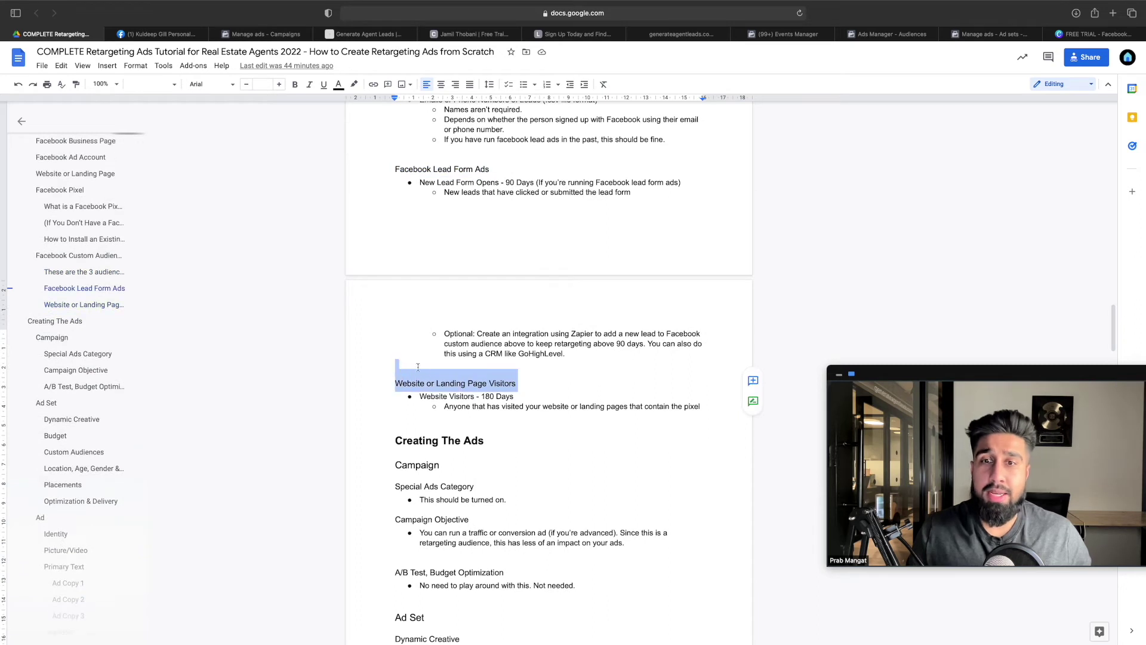
Scroll the tutorial down to the Website or Landing Page heading and its video sales letter funnel
scroll(506, 357, "down", 1)
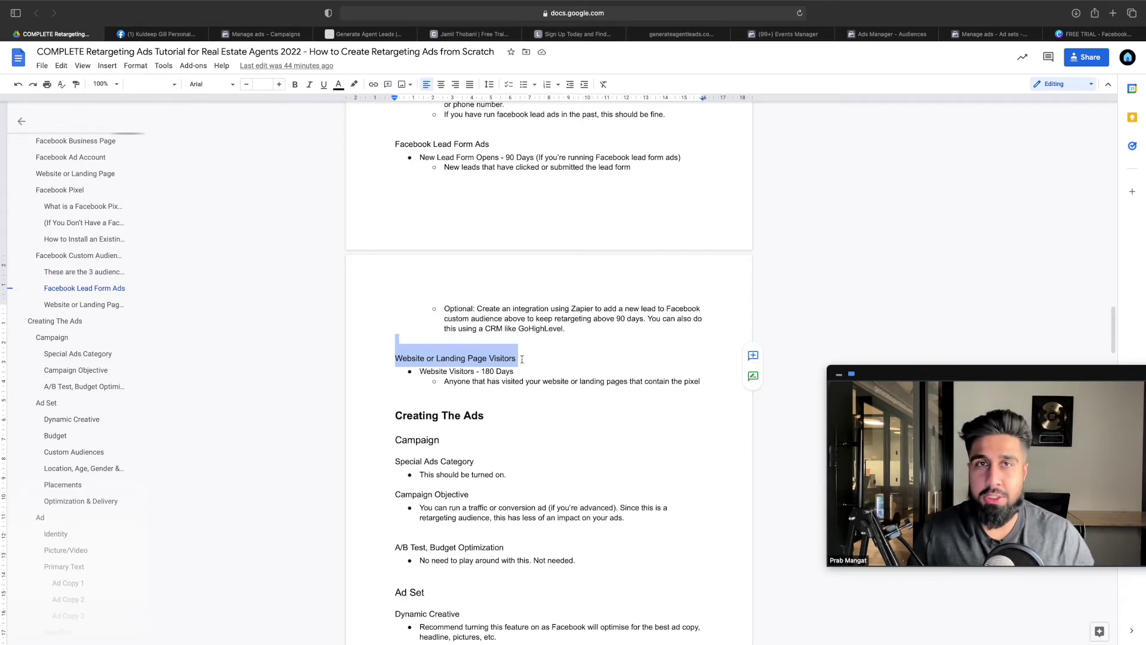
scroll(522, 359, "down", 3)
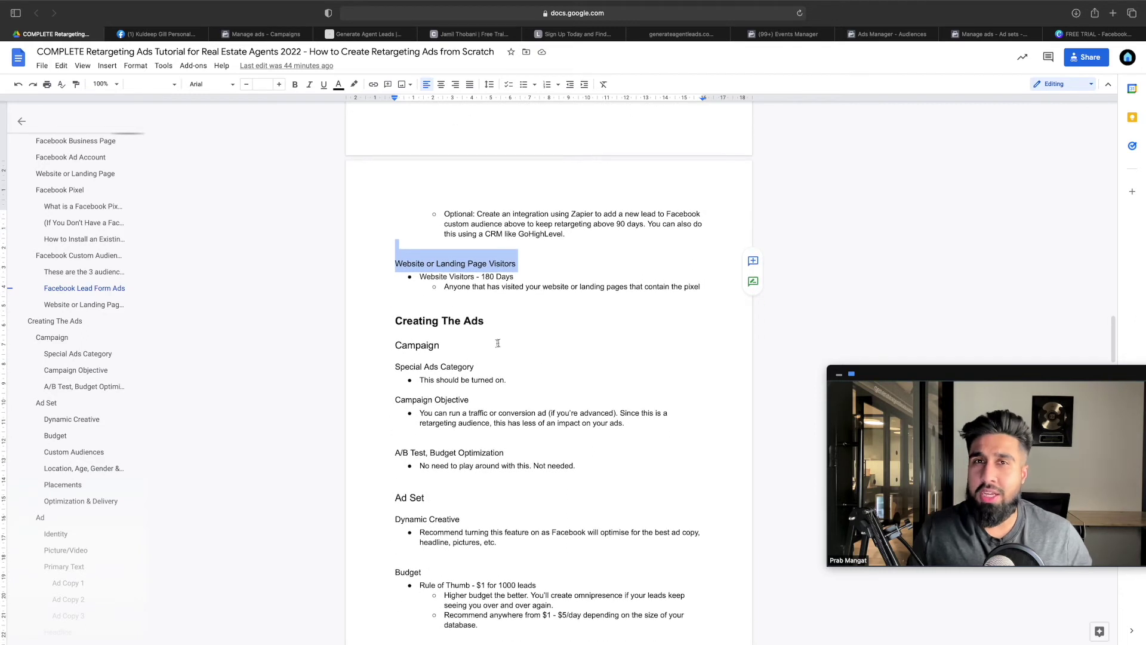
left_click(513, 300)
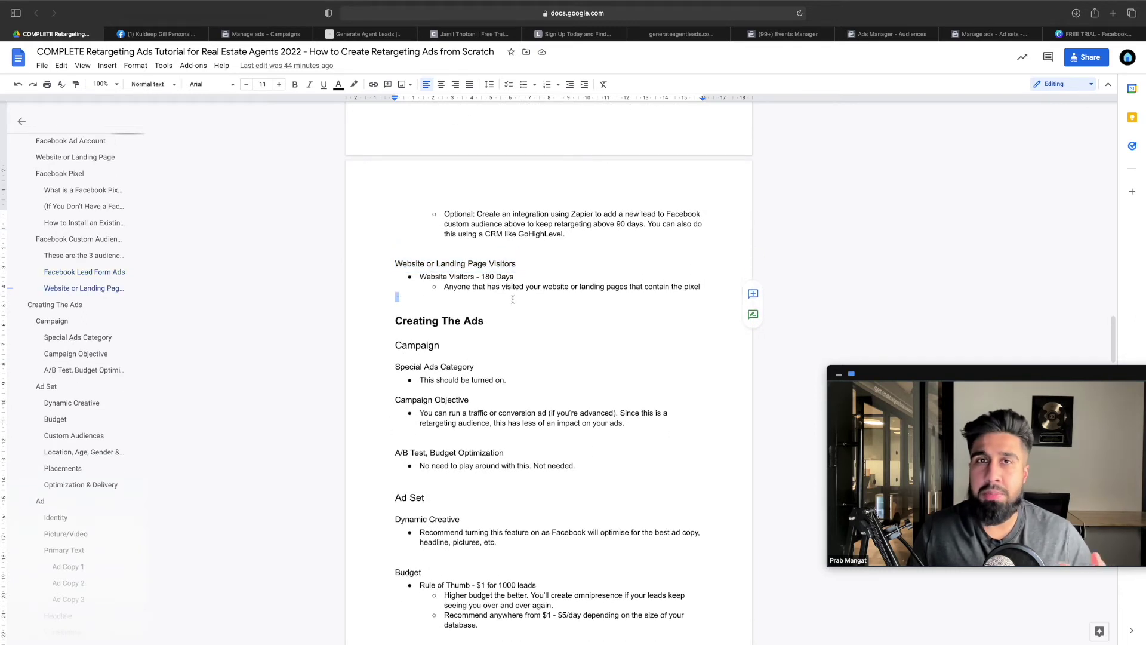
scroll(513, 299, "down", 1)
left_click_drag(490, 275, 395, 268)
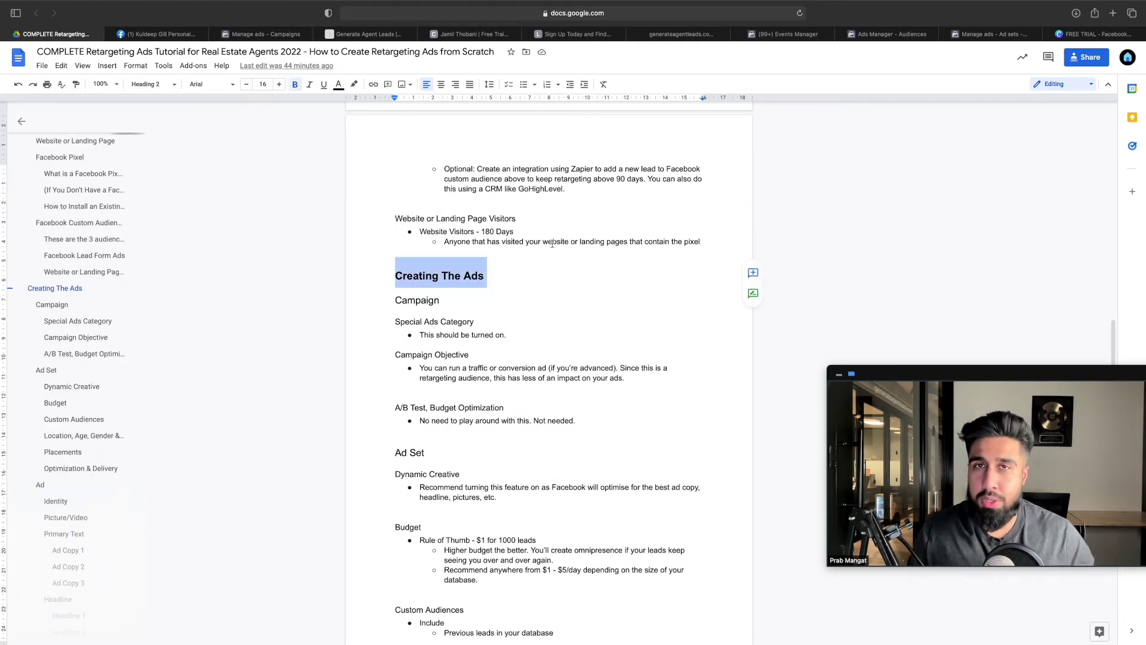
scroll(559, 130, "up", 20)
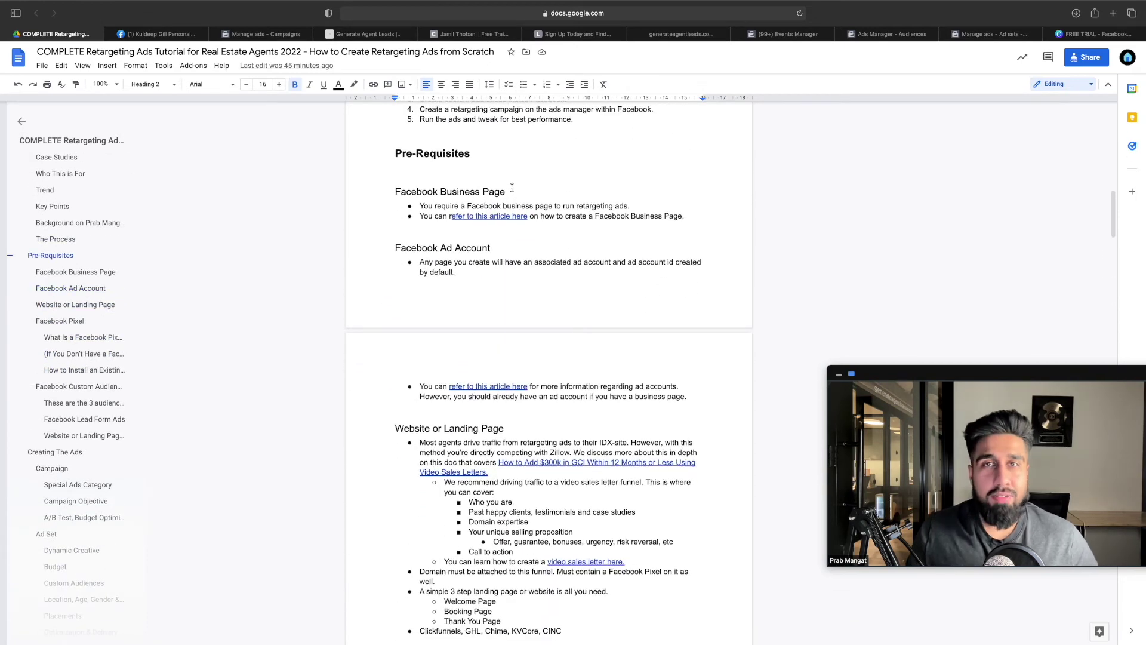
scroll(508, 192, "down", 3)
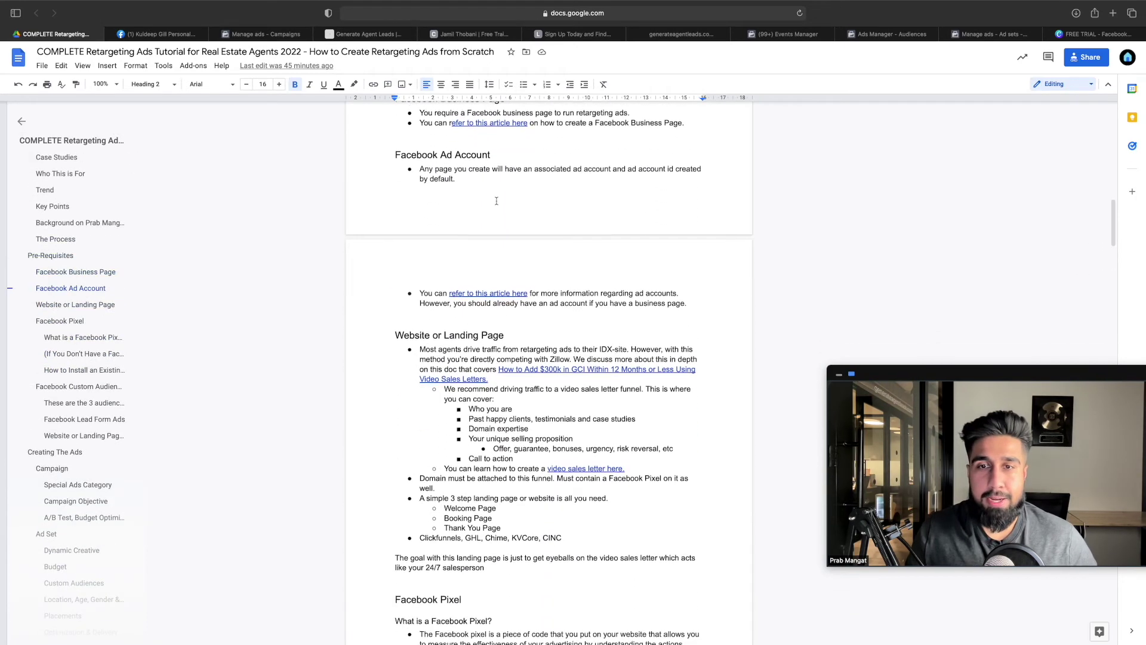
scroll(498, 195, "down", 1)
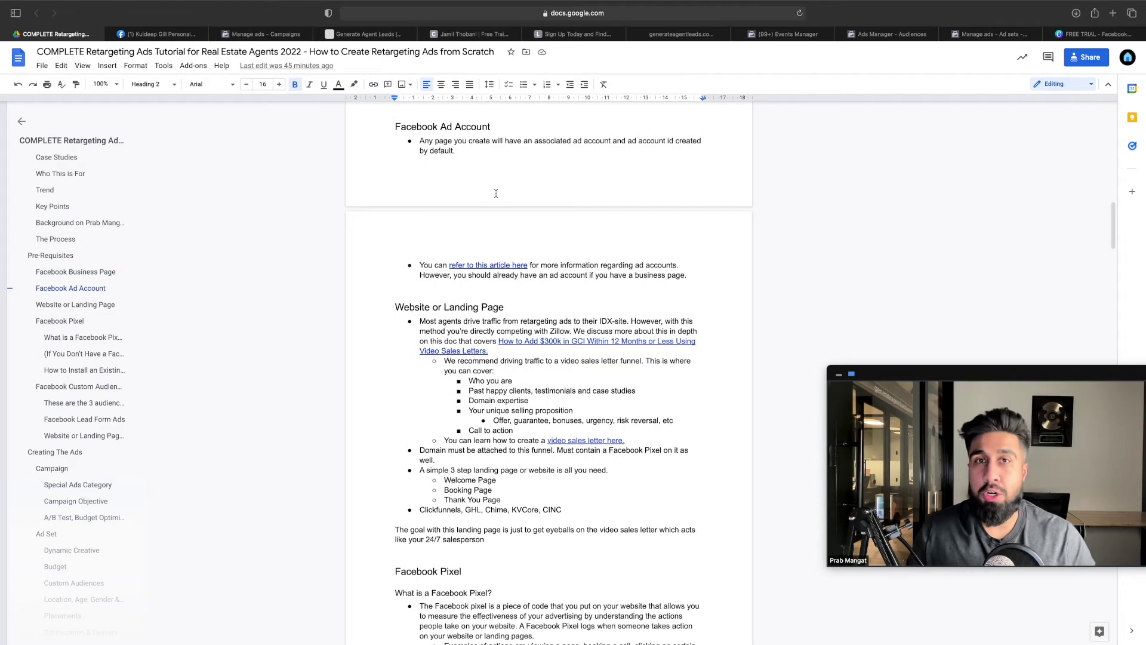
scroll(496, 193, "down", 3)
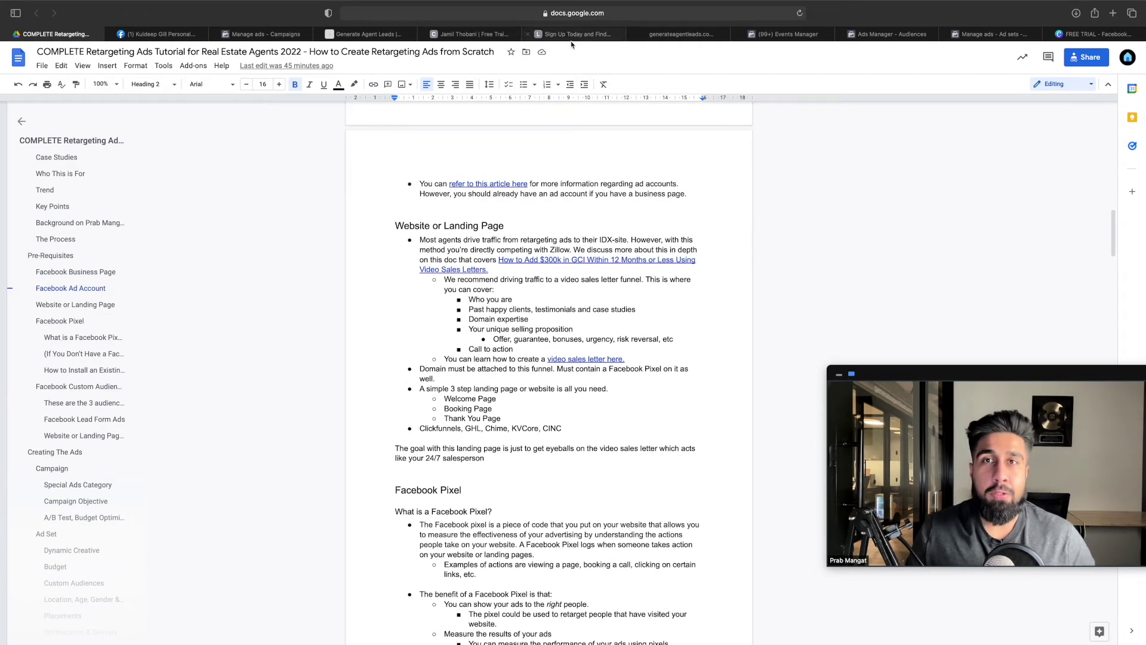
left_click(490, 35)
Start the VIP homebuyers program application and book Wed, Jan 5, 2022 at 11:00 AM
scroll(707, 215, "up", 15)
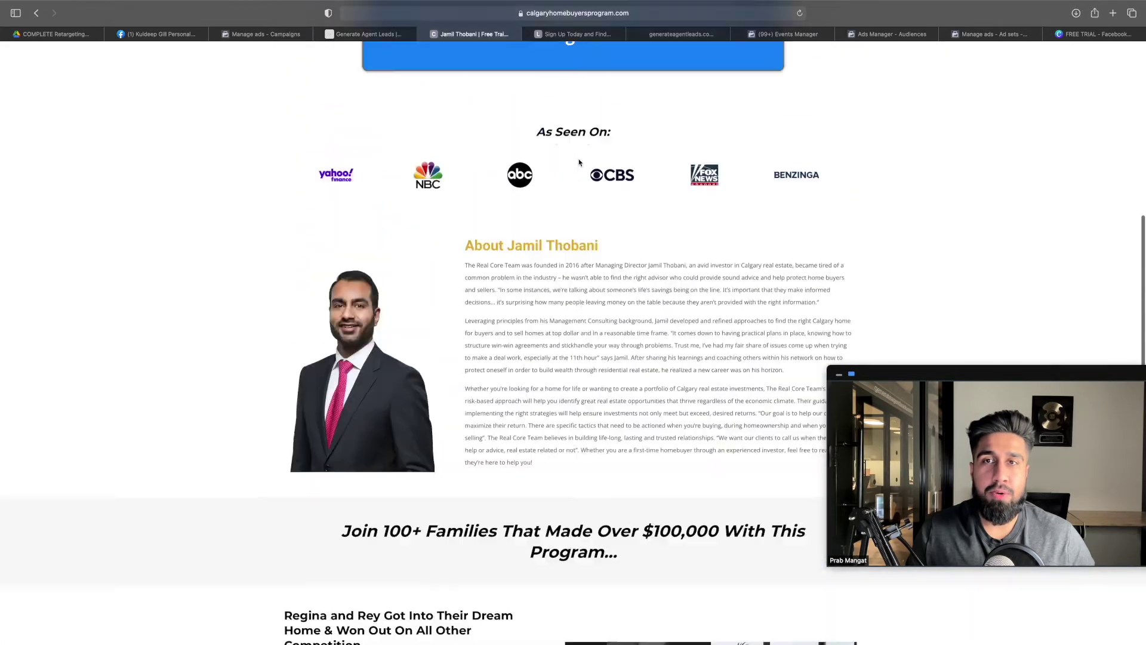
scroll(401, 140, "up", 5)
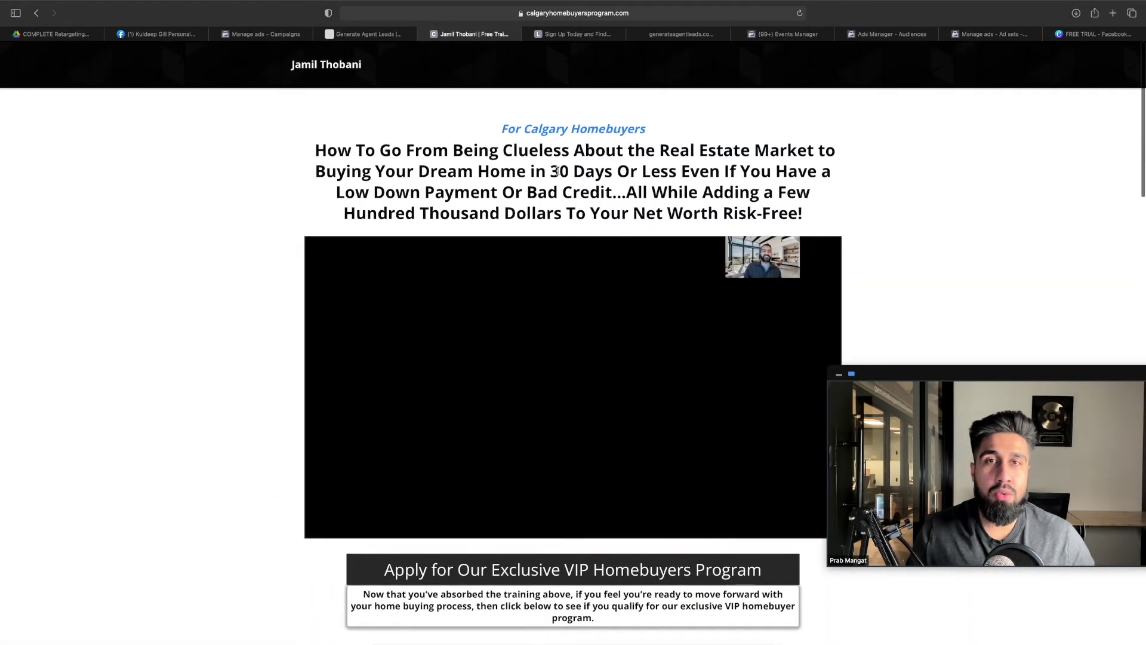
scroll(648, 199, "down", 5)
scroll(648, 199, "down", 5)
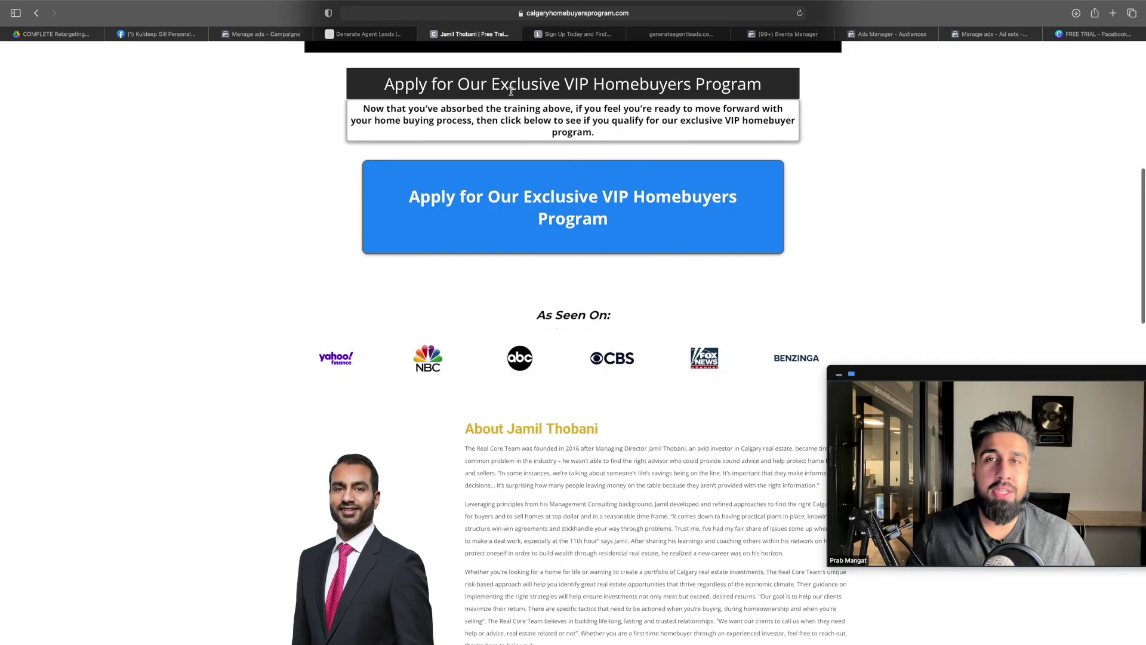
scroll(592, 281, "down", 2)
scroll(588, 279, "down", 15)
scroll(568, 265, "up", 4)
scroll(573, 262, "up", 15)
left_click(638, 199)
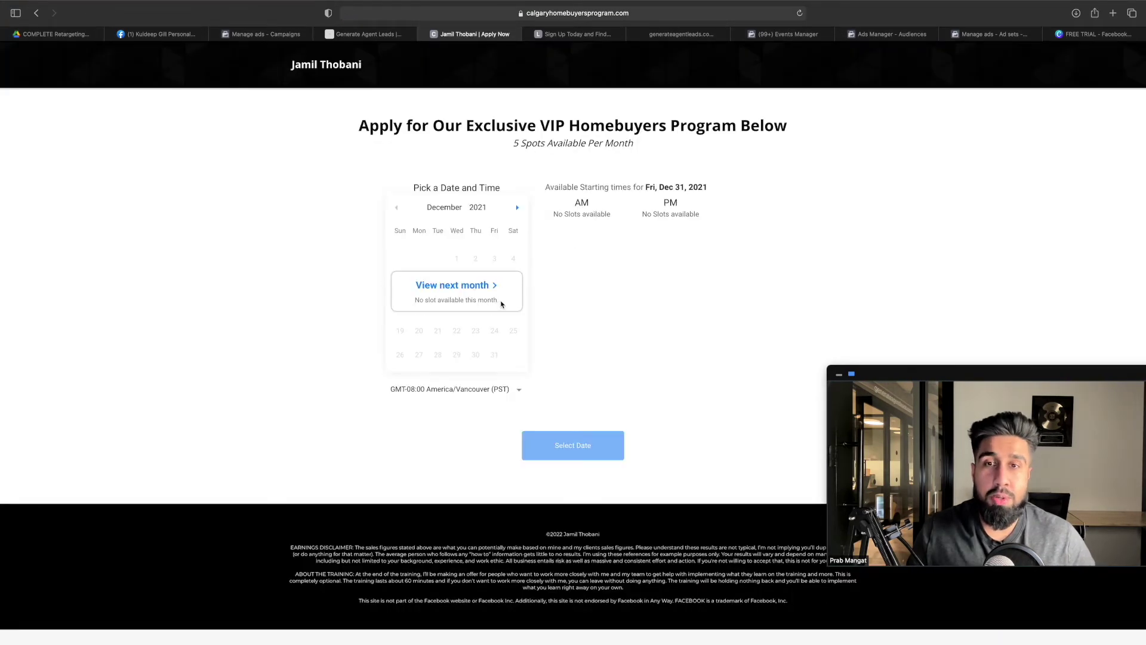
left_click(496, 286)
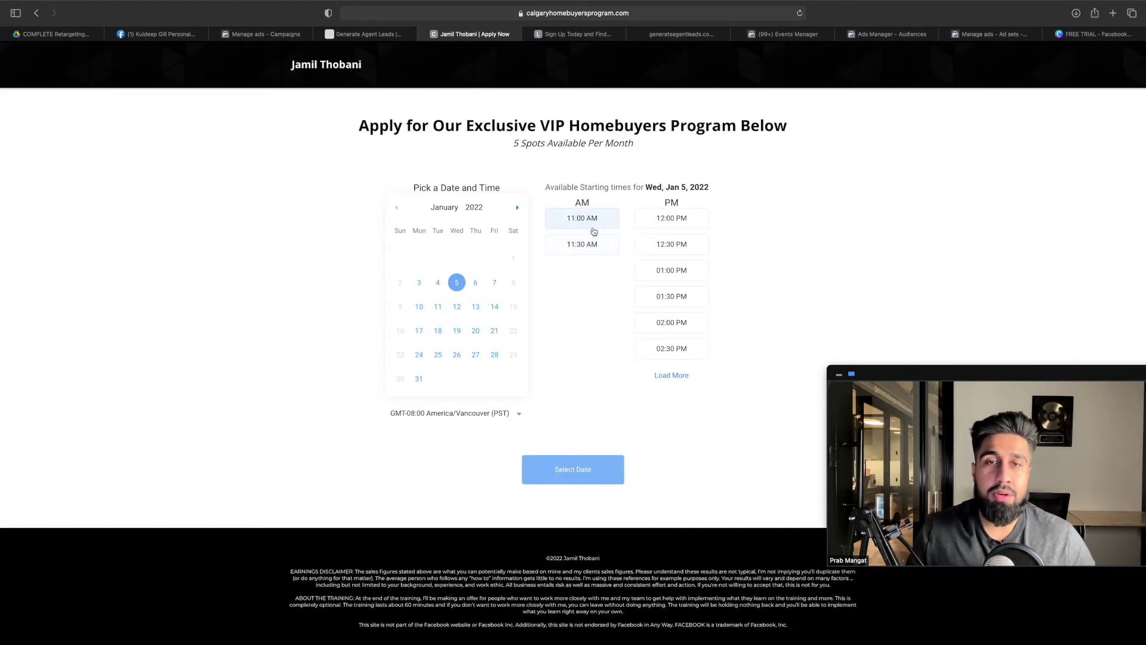
left_click(591, 221)
left_click(610, 465)
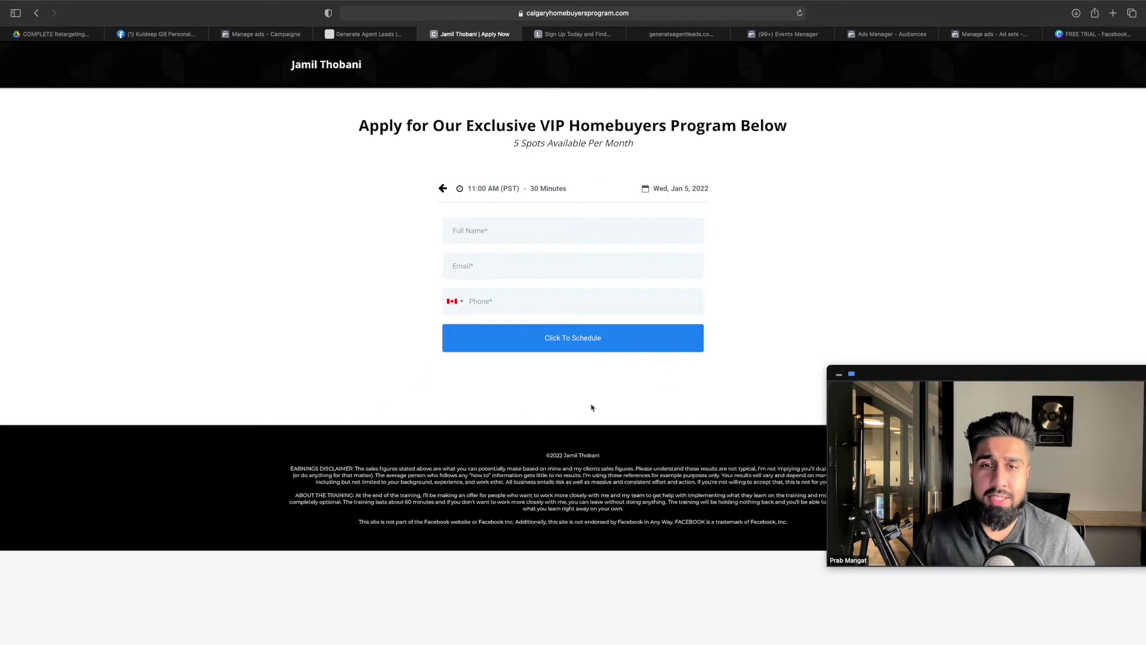
Fill in Full Name 'test', a test email and a phone number, then schedule the call
left_click(558, 239)
type("test")
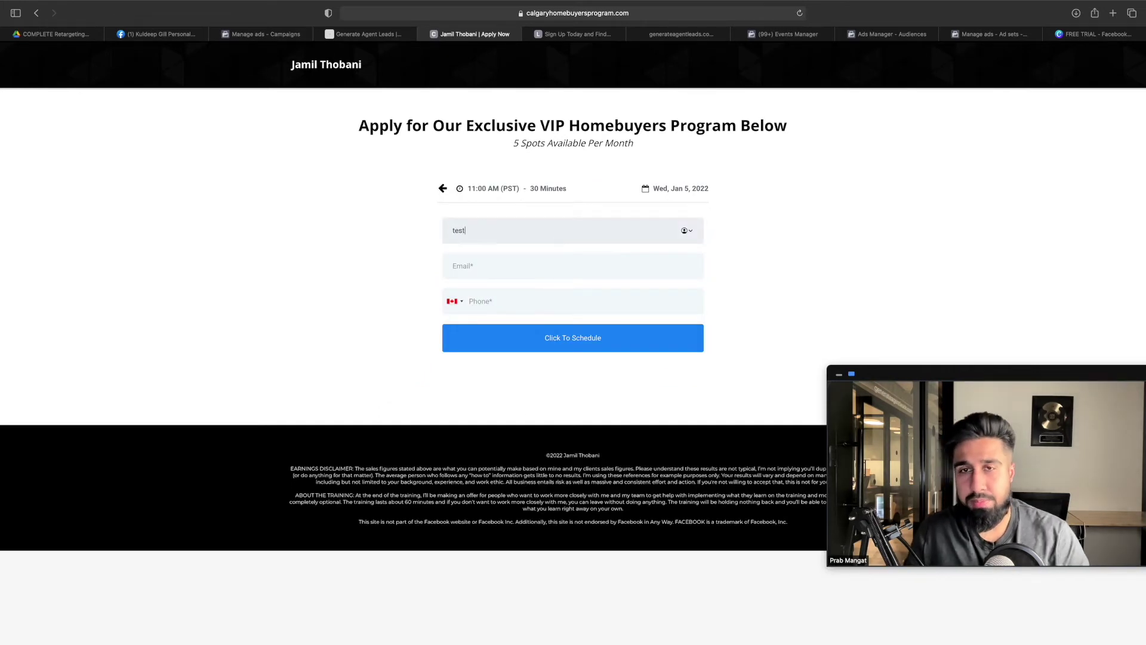
left_click(513, 260)
type("test")
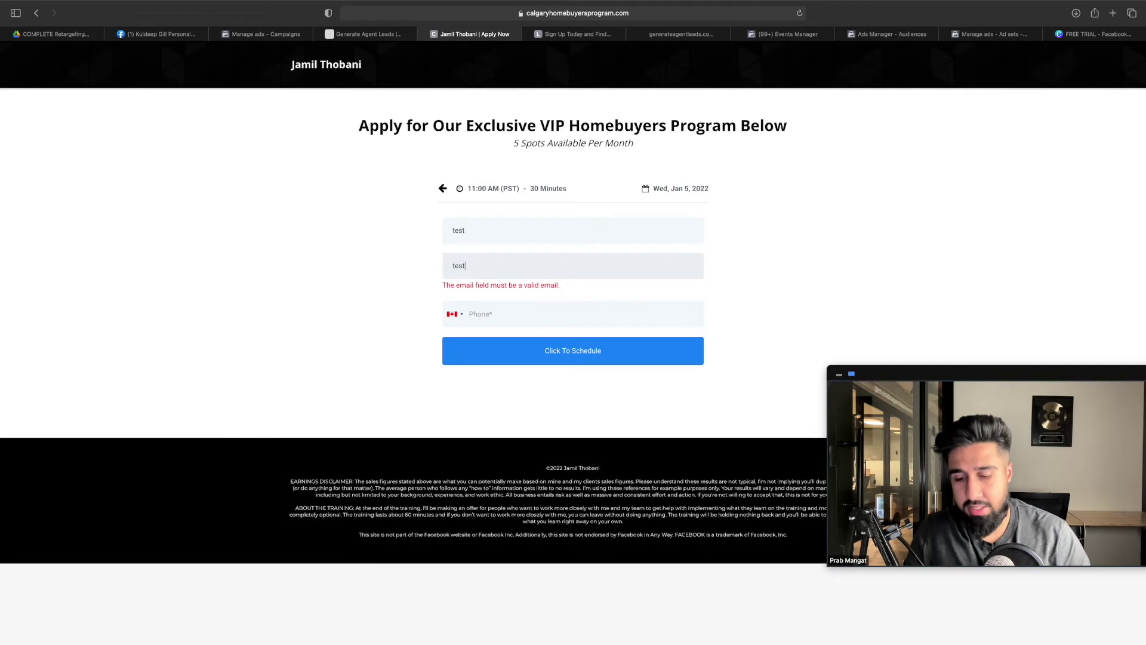
type("@test.com")
key("Tab")
left_click(533, 297)
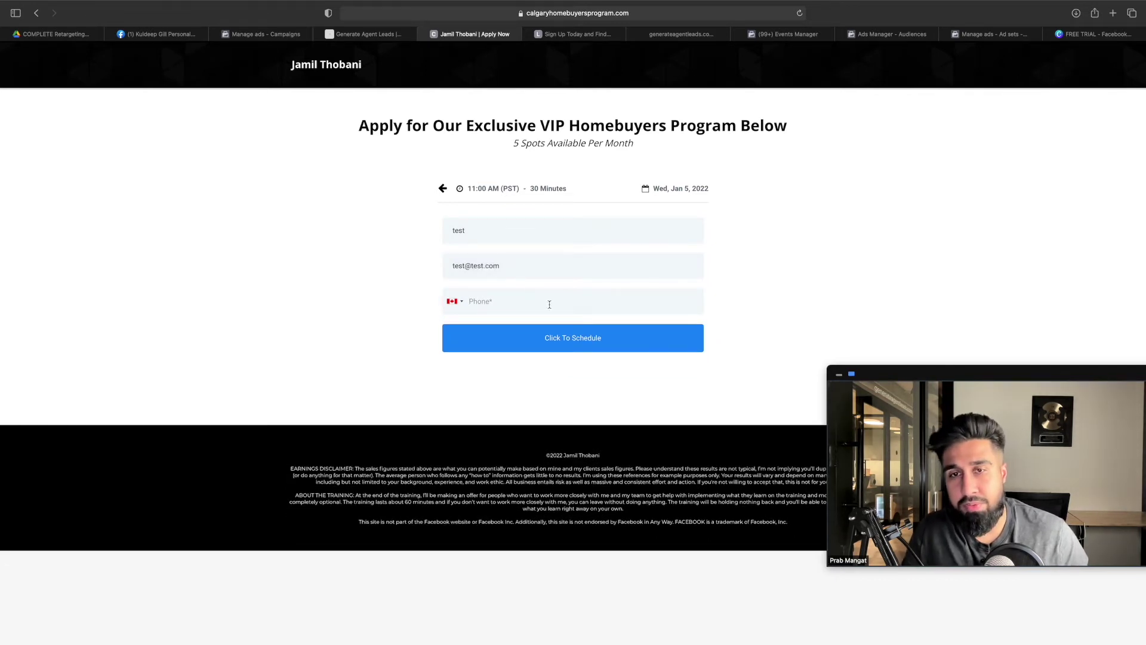
left_click(570, 352)
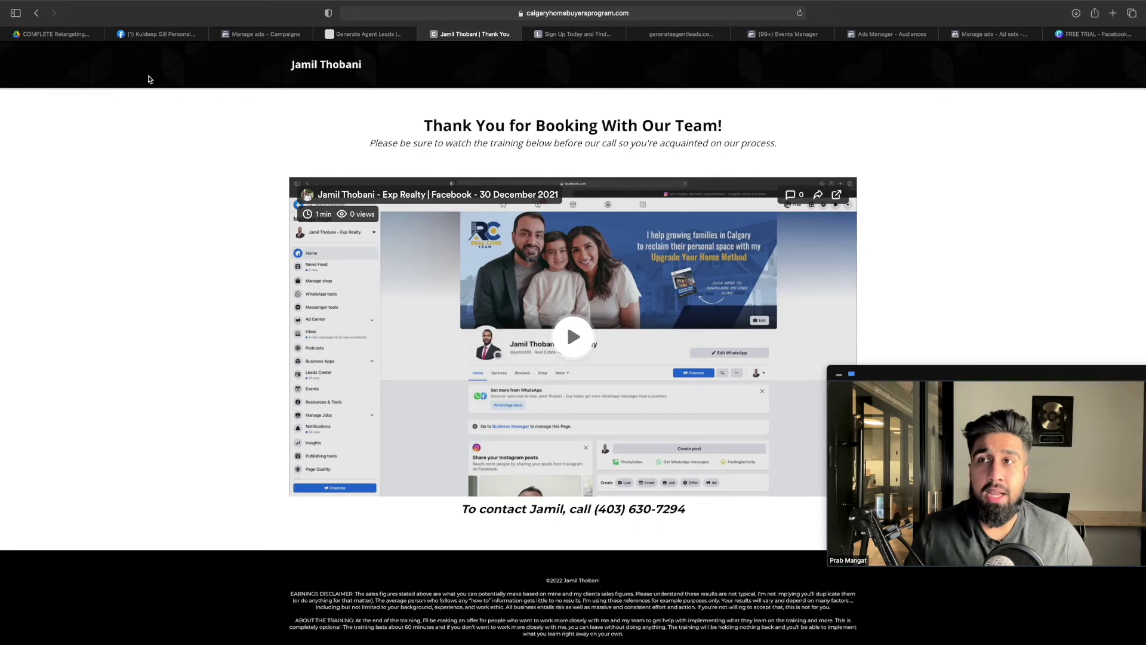
Glance at the tutorial, then go back three pages from the thank-you page to the landing page
left_click(76, 37)
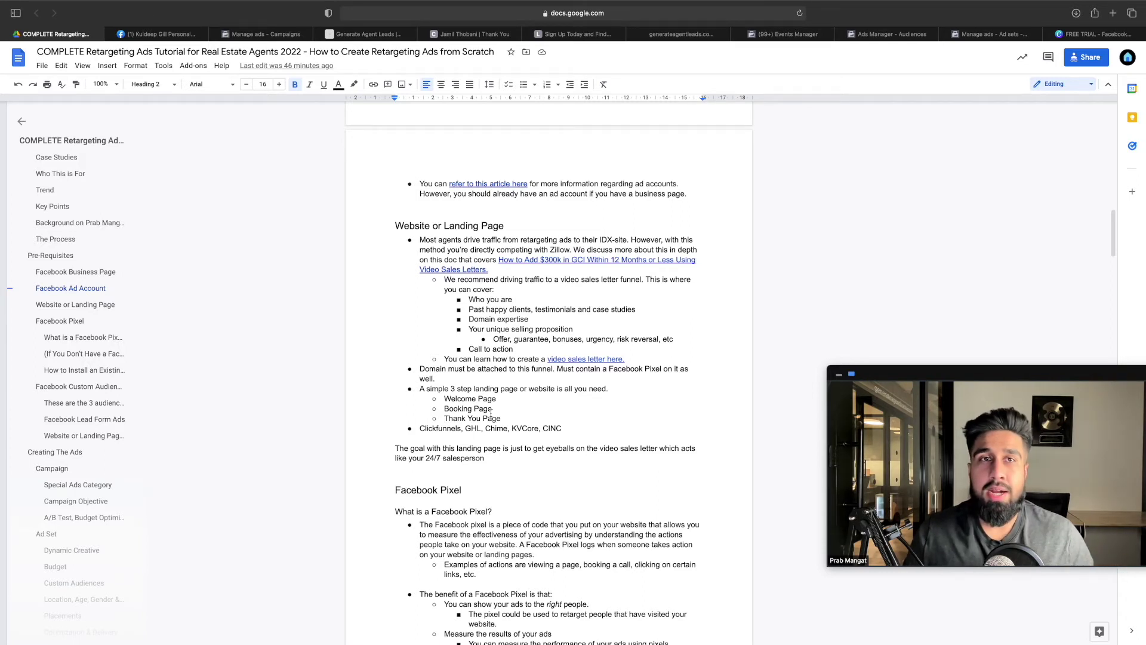
left_click(478, 34)
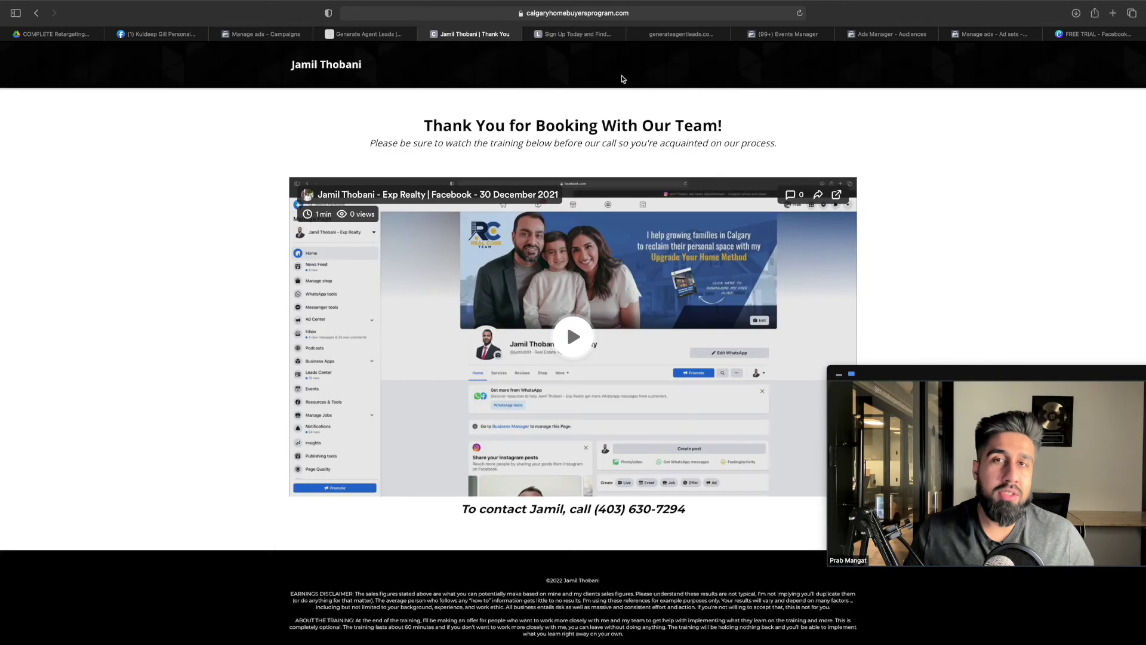
left_click(36, 13)
left_click(35, 12)
left_click(36, 13)
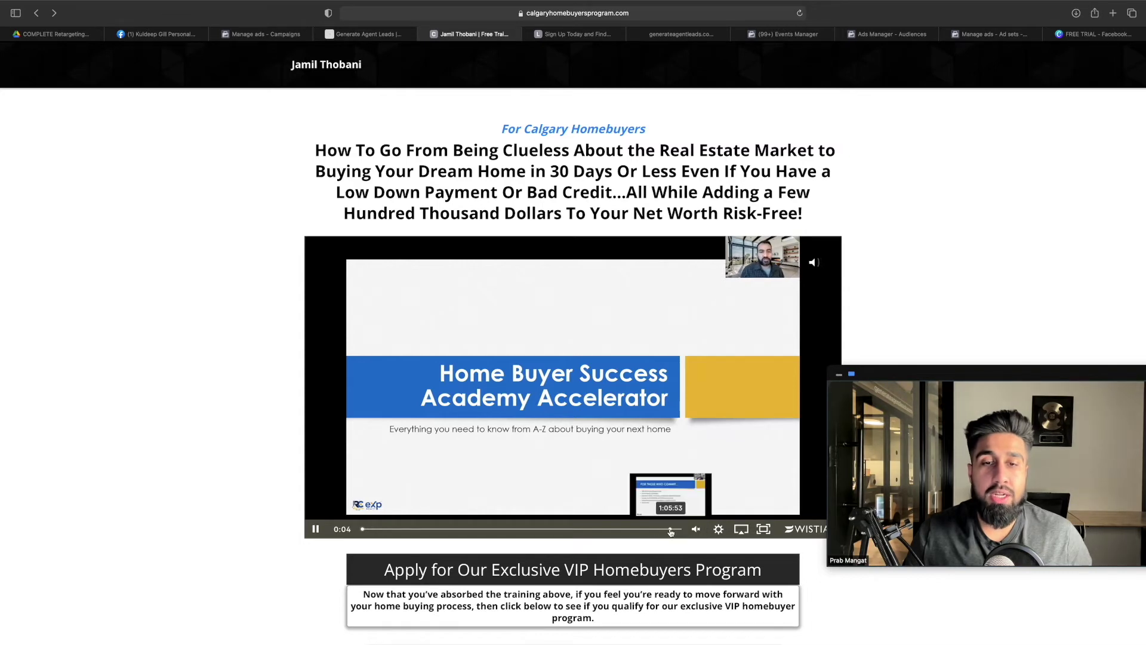
Jump the training video near its end, unmute it, and pause it
left_click(669, 529)
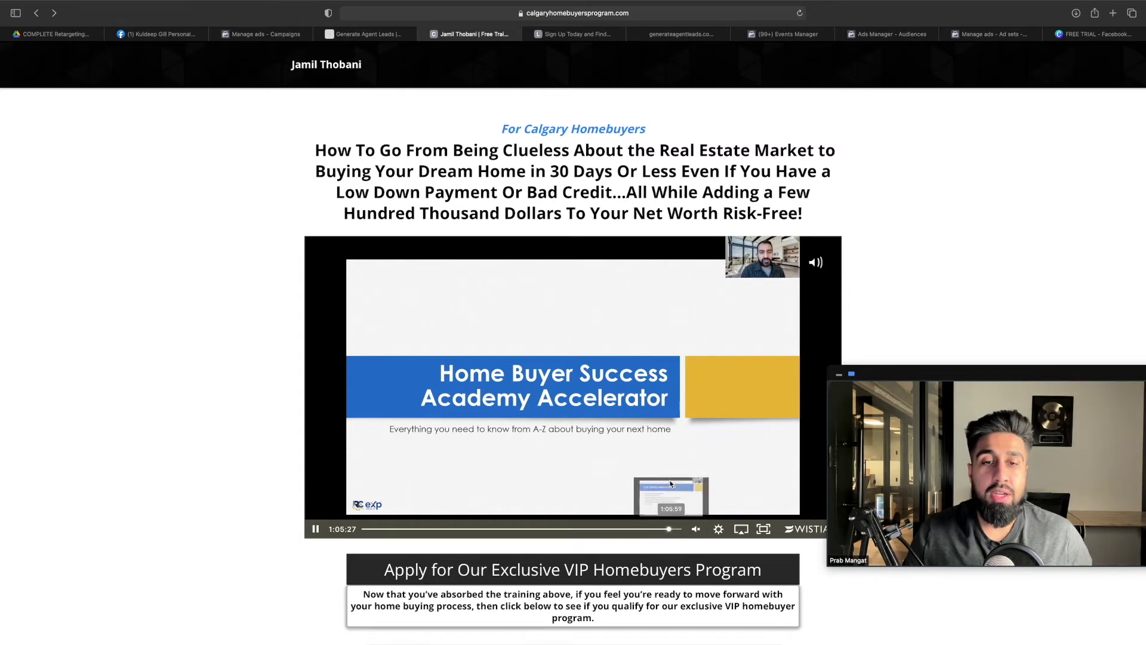
left_click(648, 418)
left_click(582, 347)
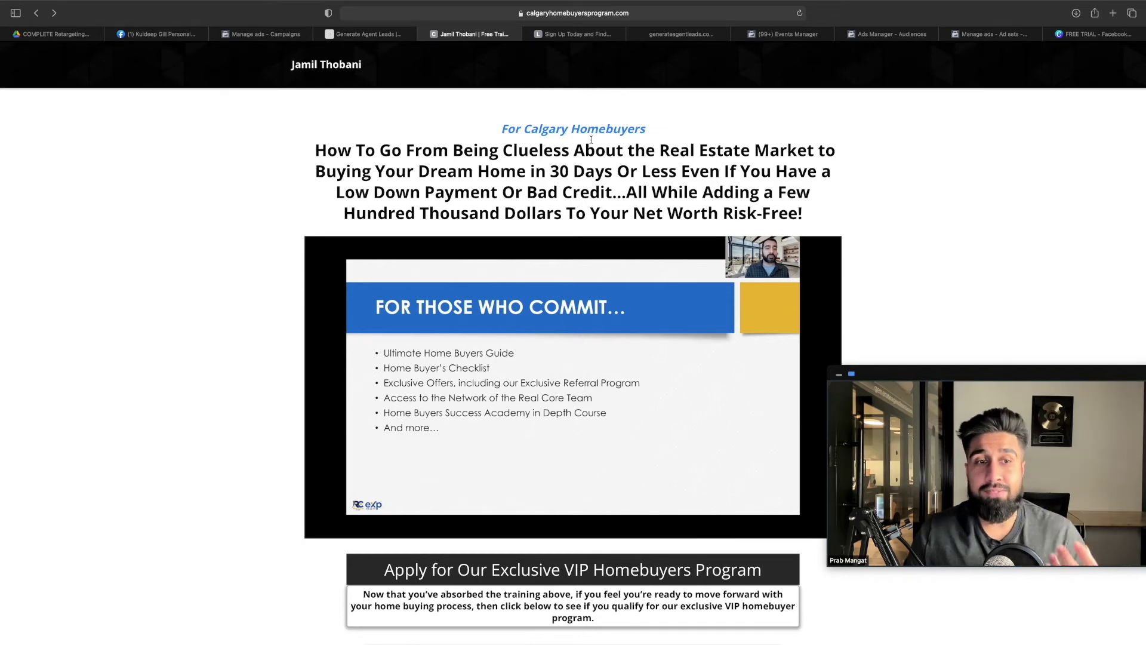
Browse the leerealestategroup.ca 1st Time Home Buyer Program page, noting the video's view count
left_click(567, 34)
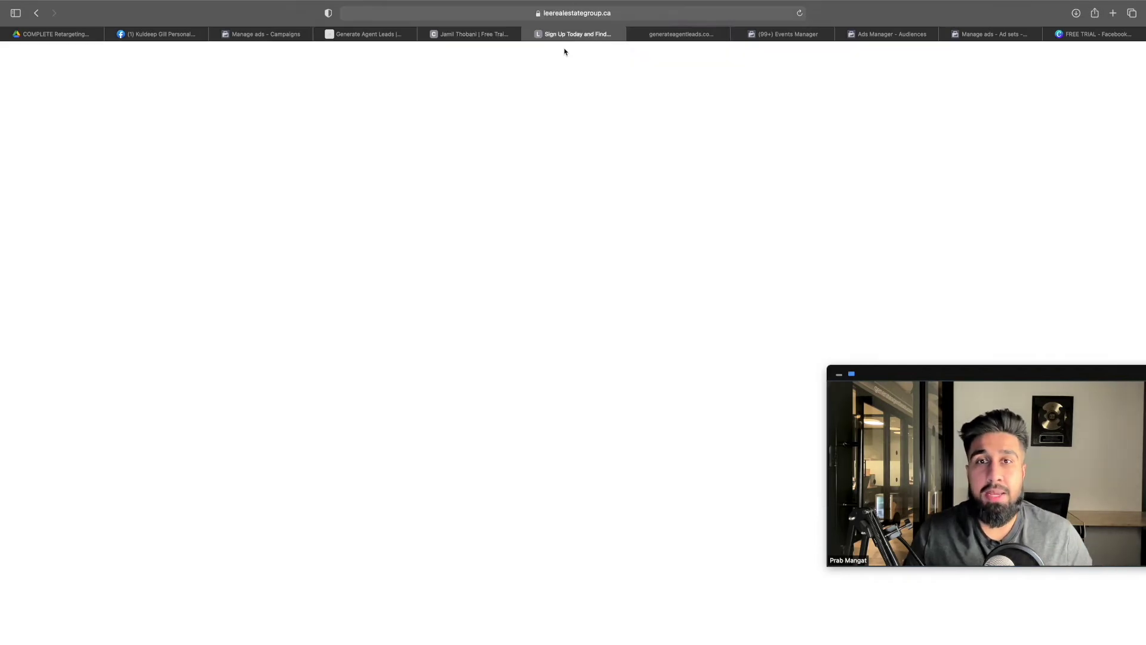
scroll(562, 195, "up", 10)
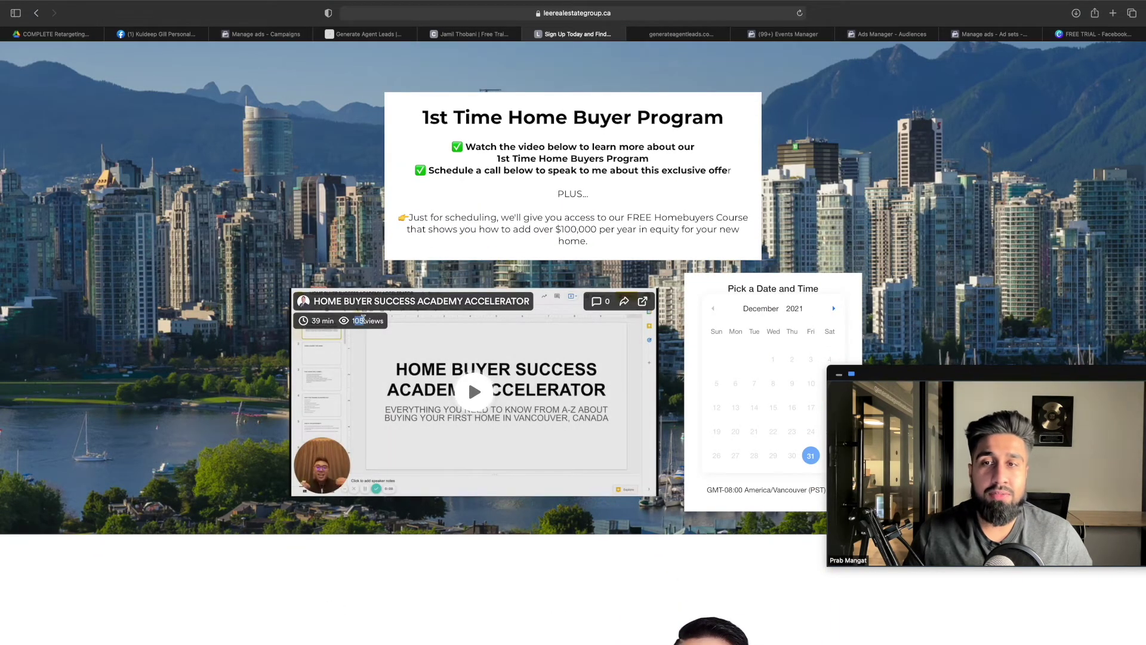
left_click_drag(382, 321, 358, 323)
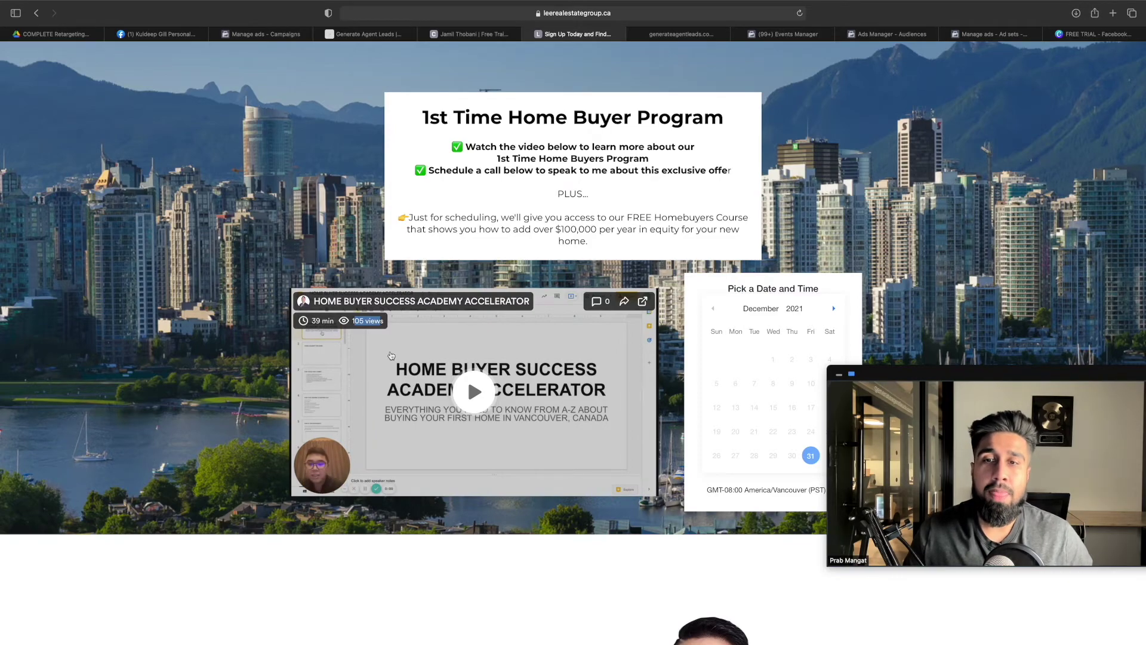
scroll(456, 358, "down", 15)
scroll(456, 358, "down", 5)
scroll(457, 355, "up", 20)
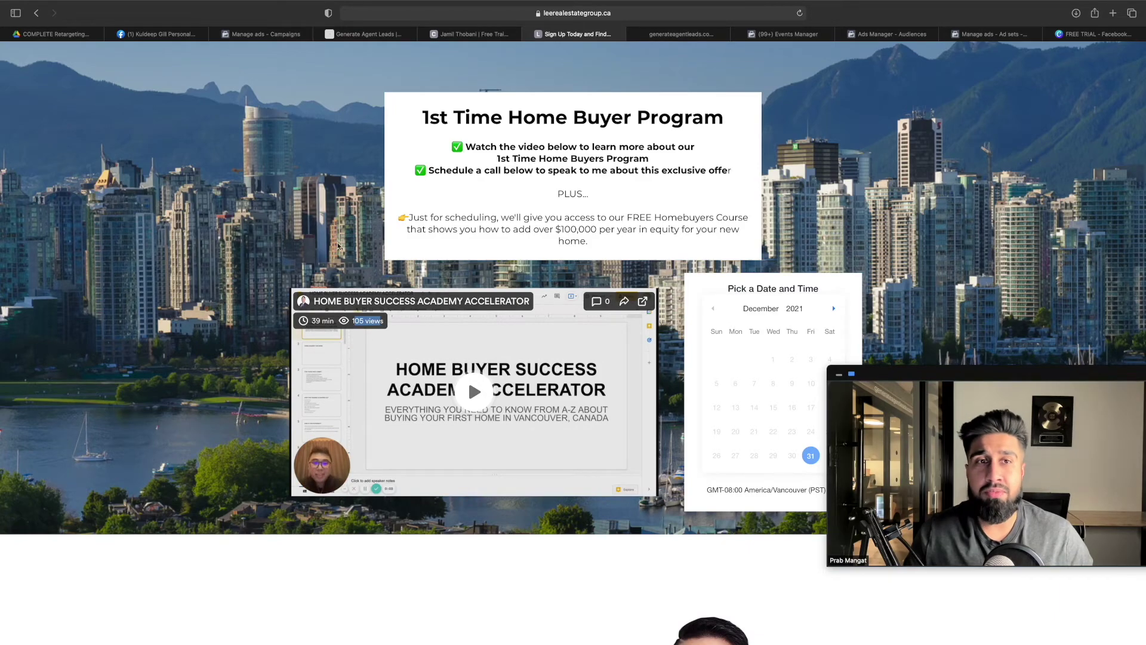
scroll(800, 191, "down", 6)
scroll(795, 194, "down", 15)
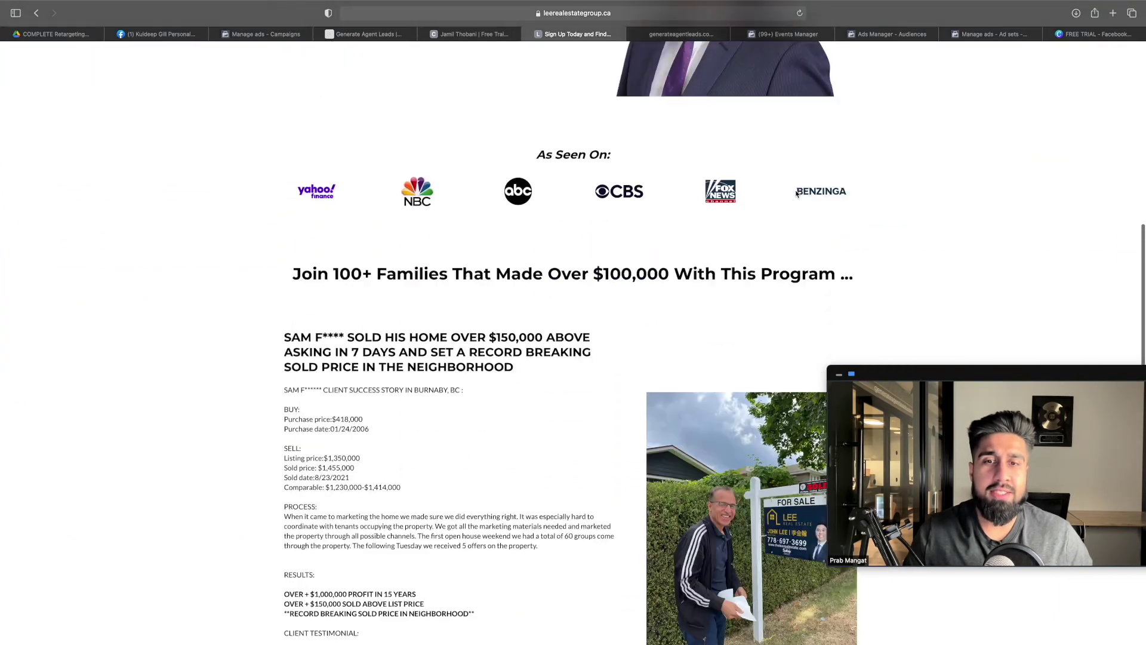
scroll(795, 196, "up", 20)
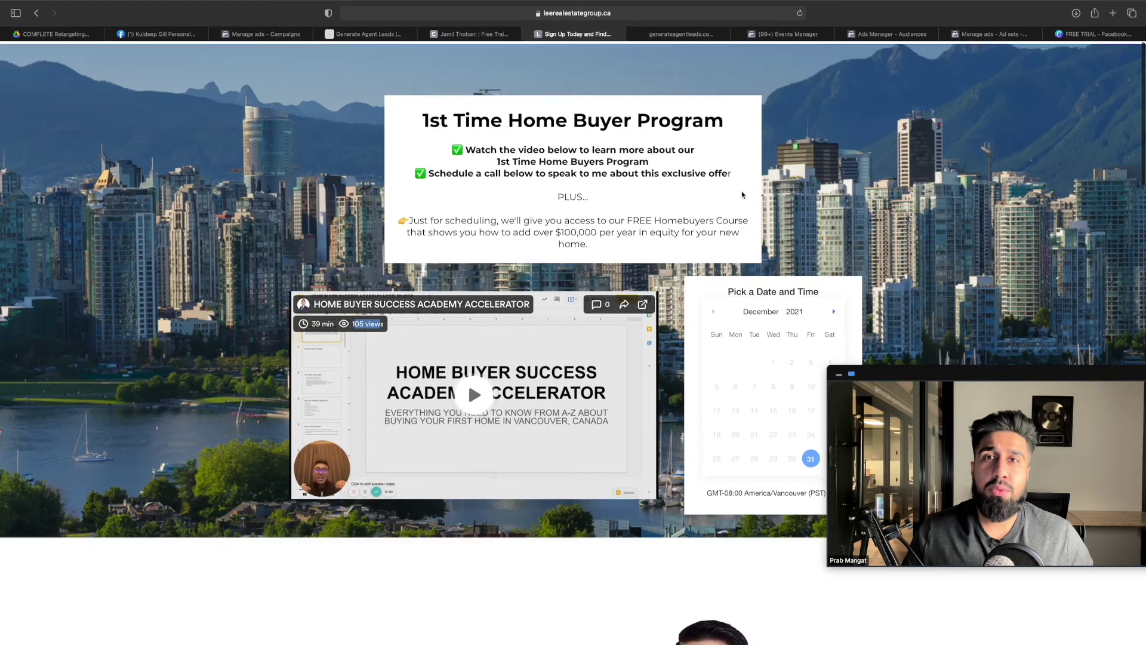
left_click(50, 36)
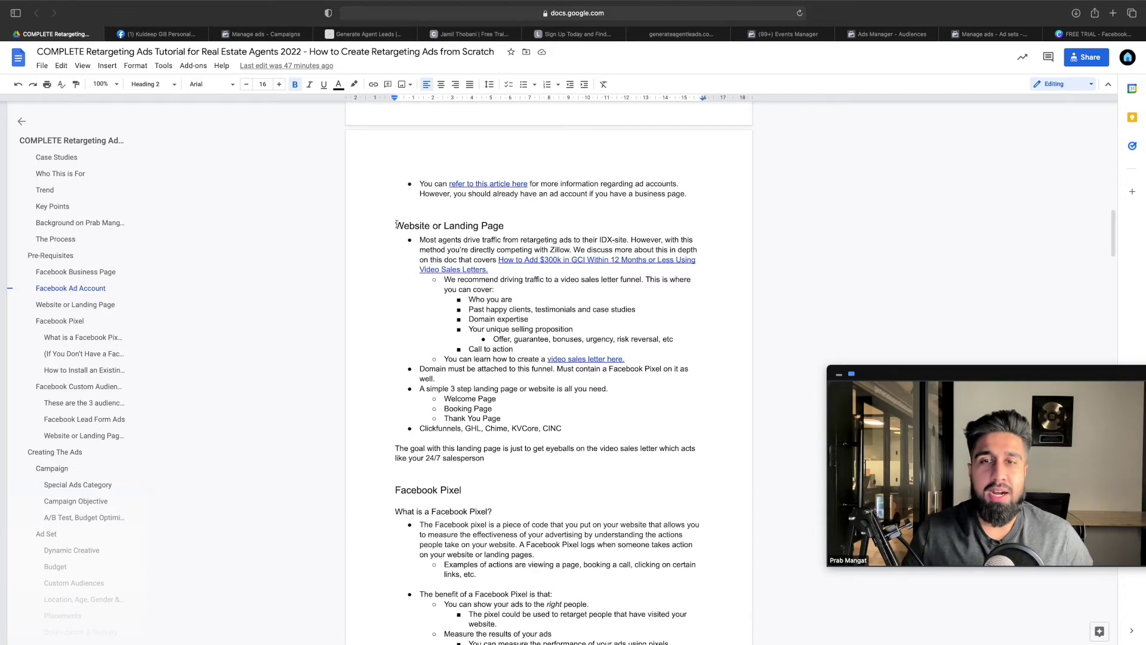
Read past the landing page section and check the funnel's head tracking code
scroll(441, 250, "down", 4)
left_click_drag(395, 274, 470, 279)
scroll(470, 280, "down", 2)
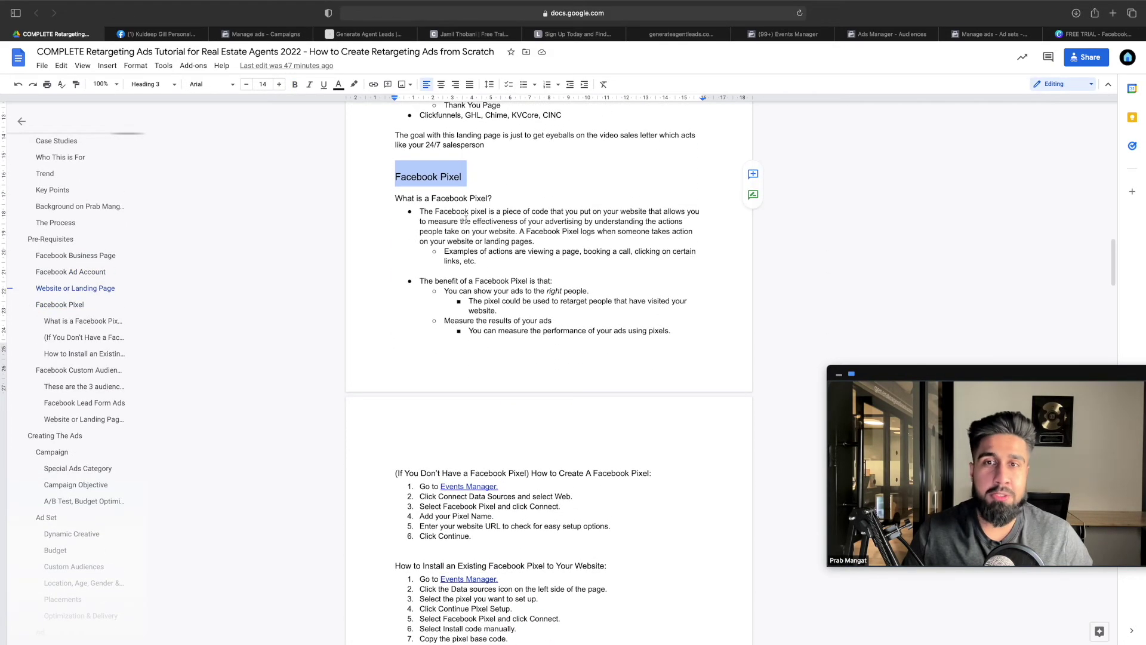
scroll(497, 263, "down", 3)
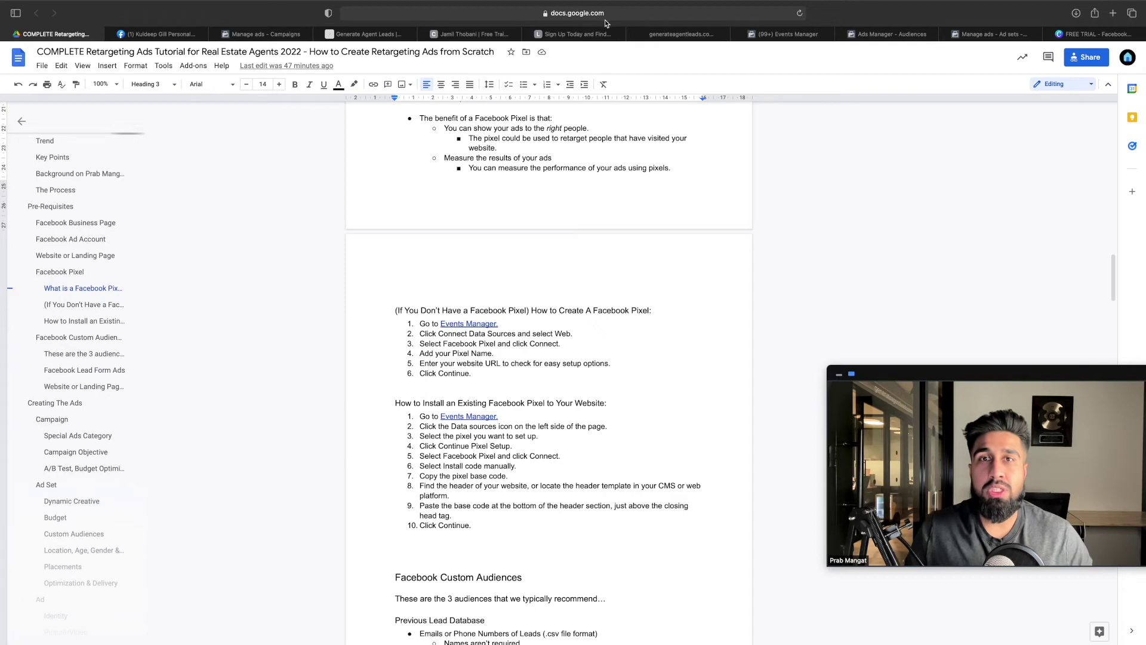
left_click(649, 36)
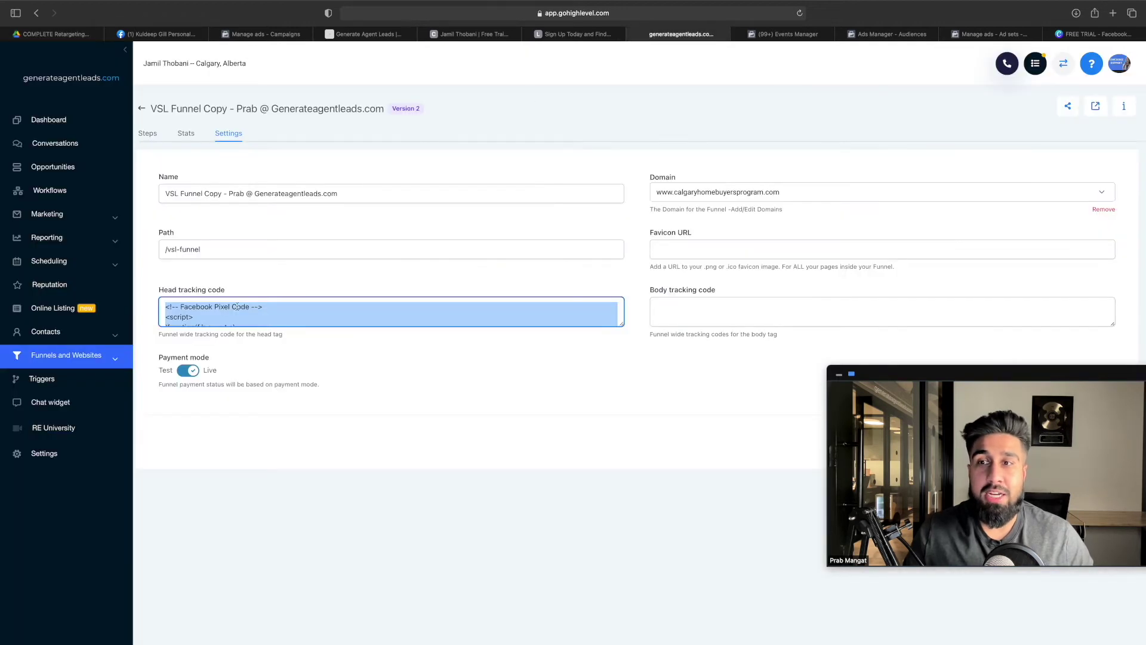
left_click(69, 36)
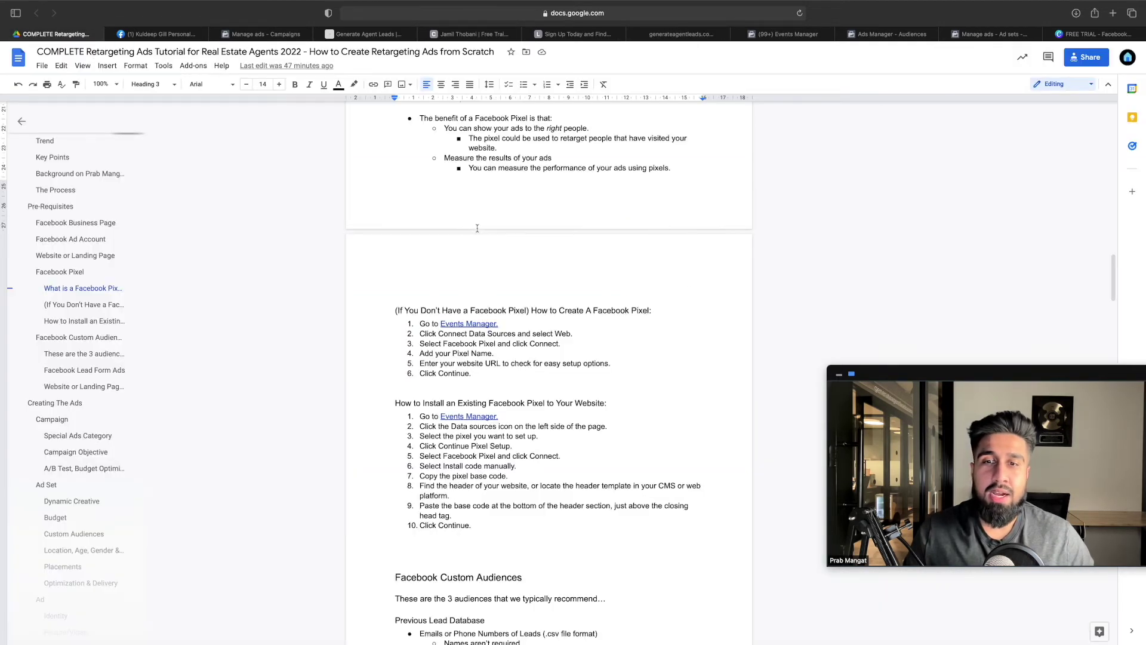
Scroll to Creating The Ads, selecting the Website or Landing Page Visitors section along the way
scroll(478, 227, "down", 5)
scroll(478, 228, "down", 3)
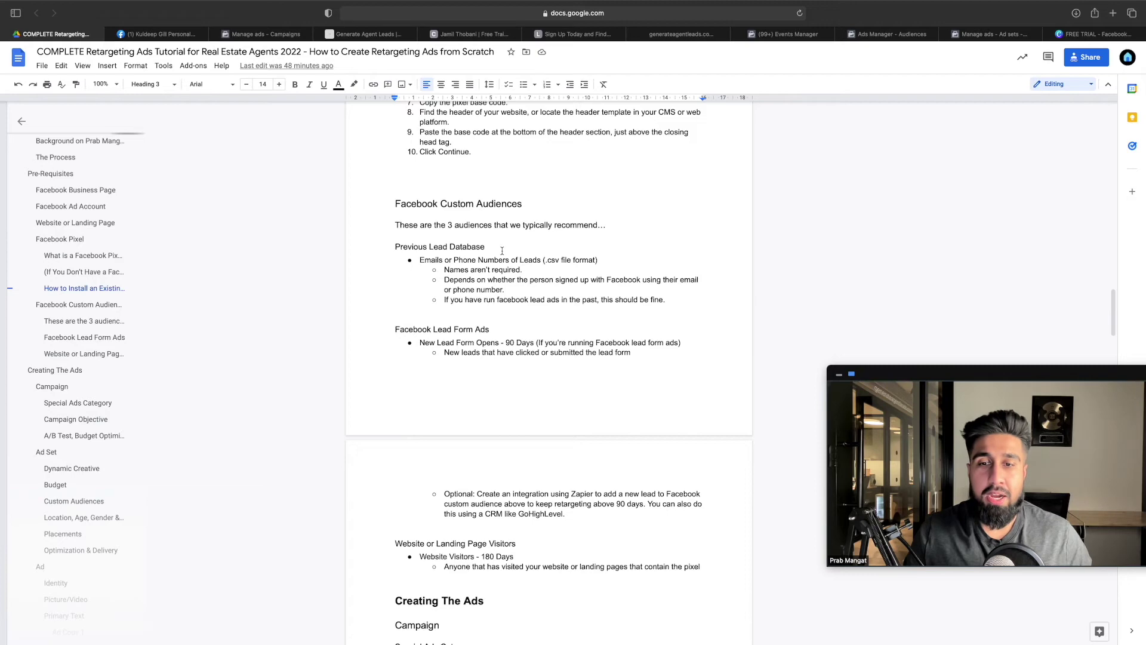
scroll(503, 251, "down", 8)
left_click_drag(395, 303, 694, 334)
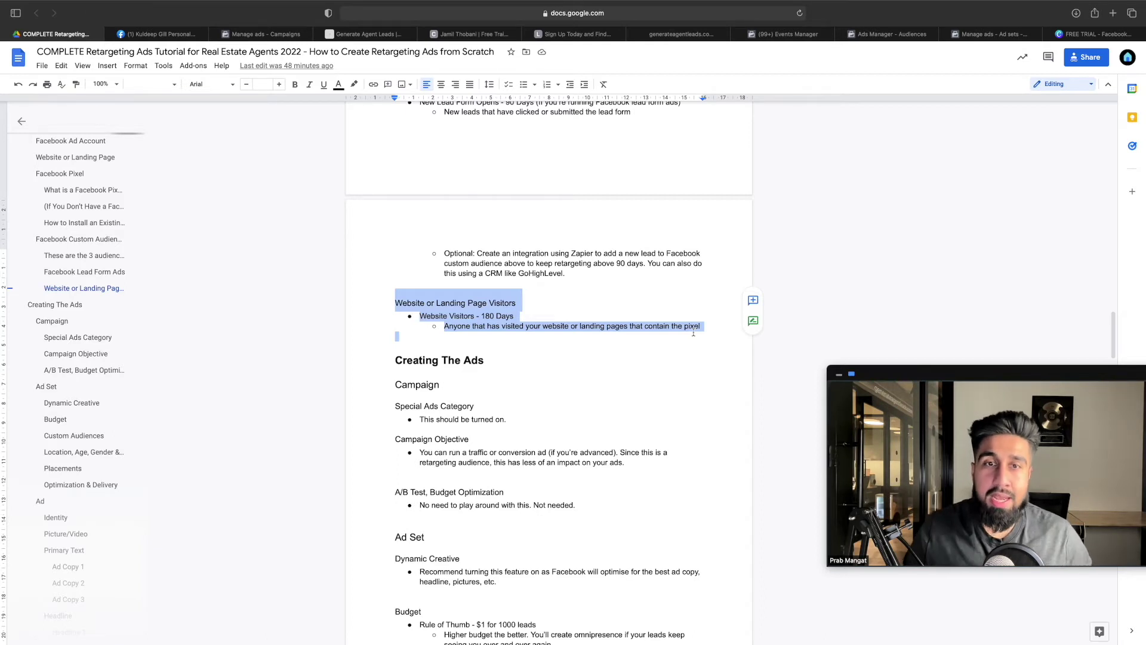
scroll(693, 333, "down", 5)
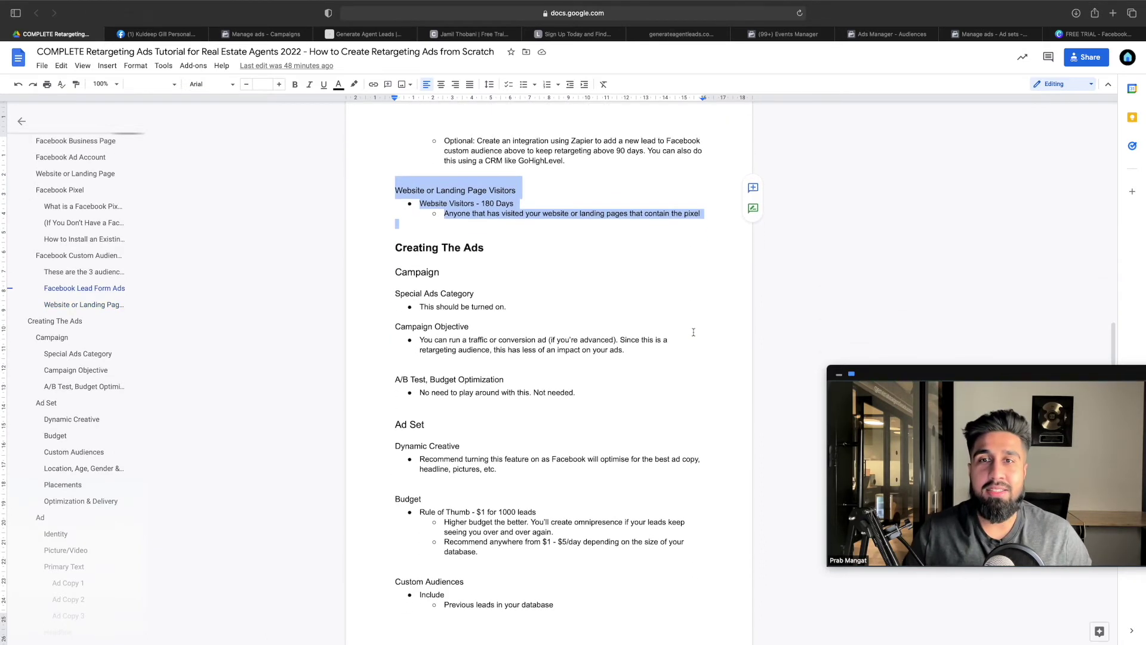
scroll(694, 333, "up", 1)
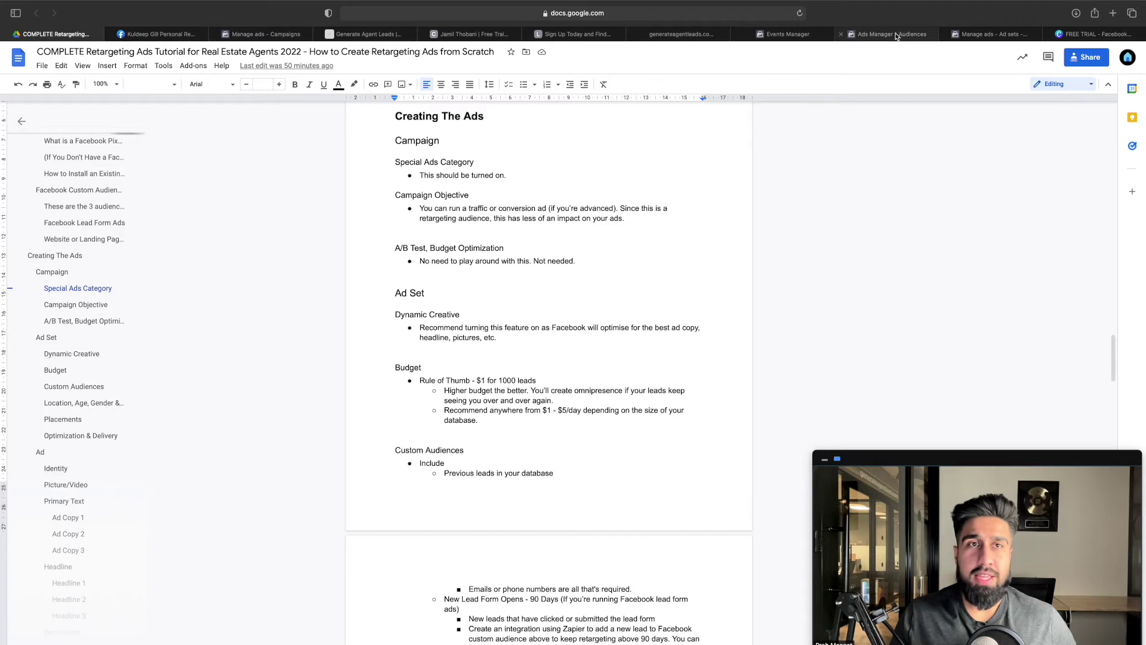
mouse_move(886, 37)
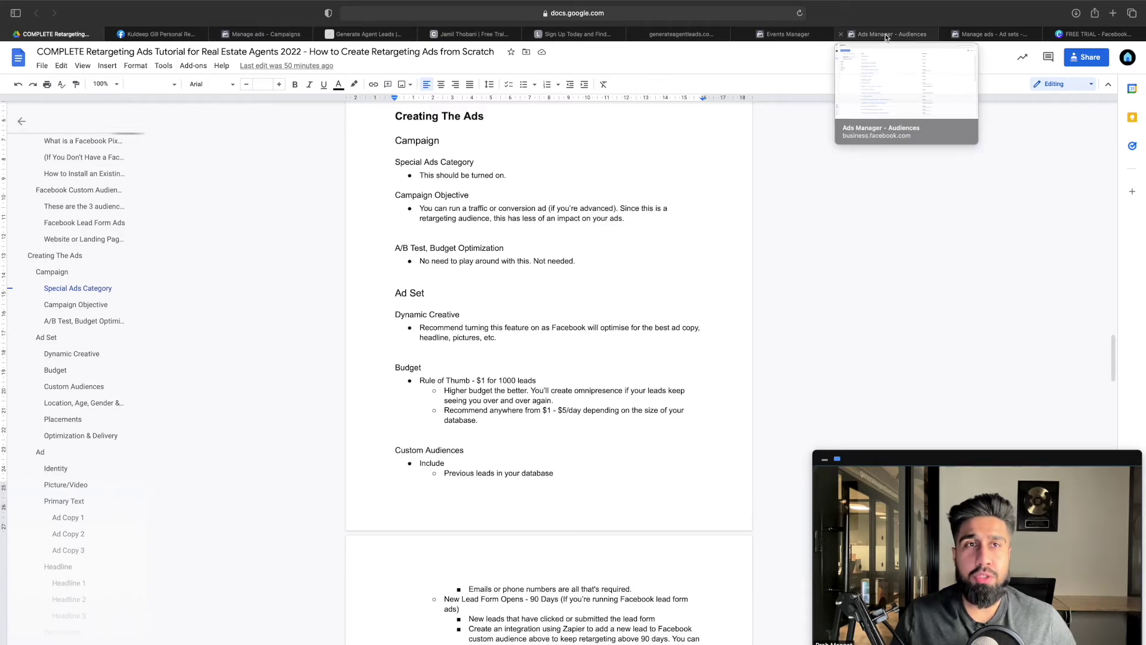
left_click(962, 37)
Close the ad panel and start a new campaign with the Traffic objective
left_click(630, 18)
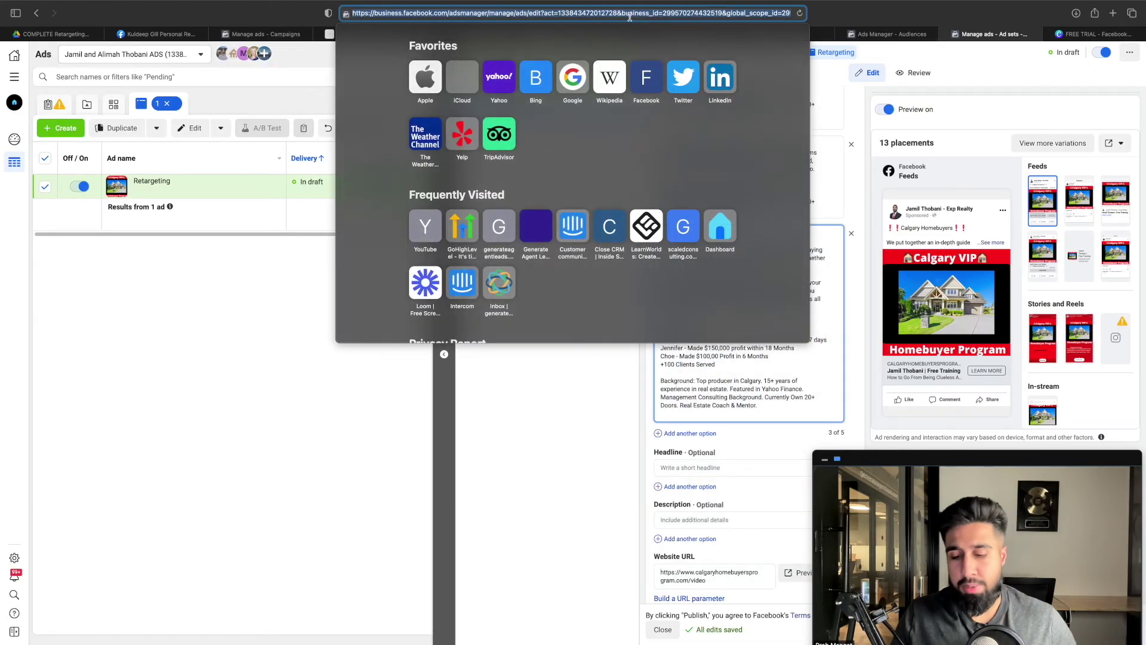
key("Escape")
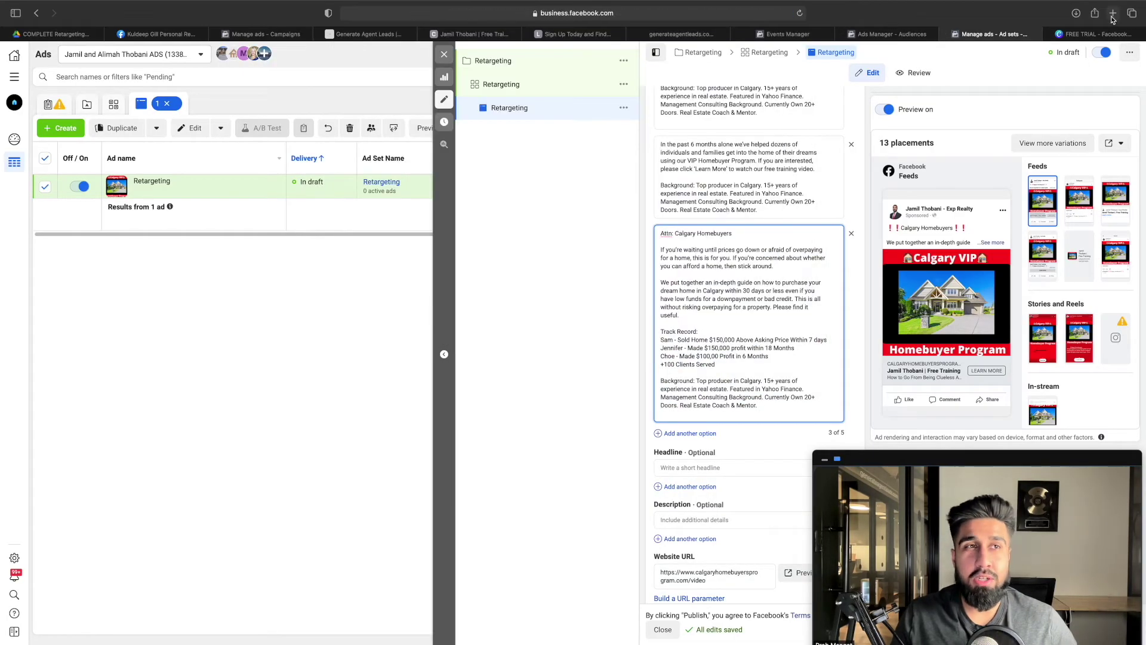
left_click(1113, 14)
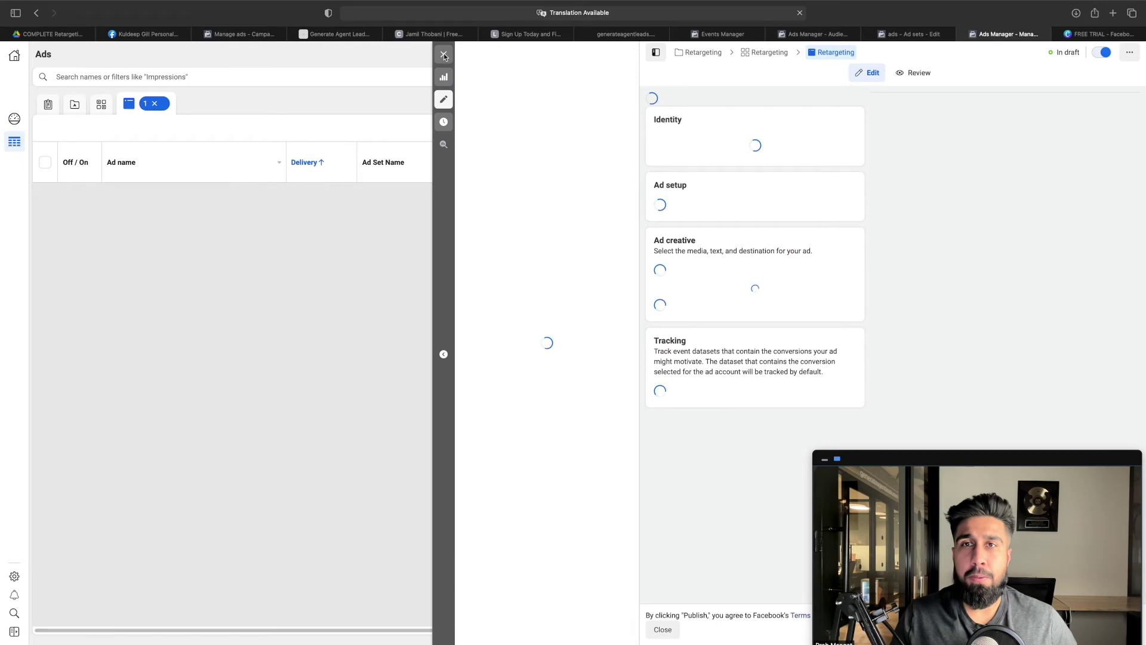
left_click(444, 55)
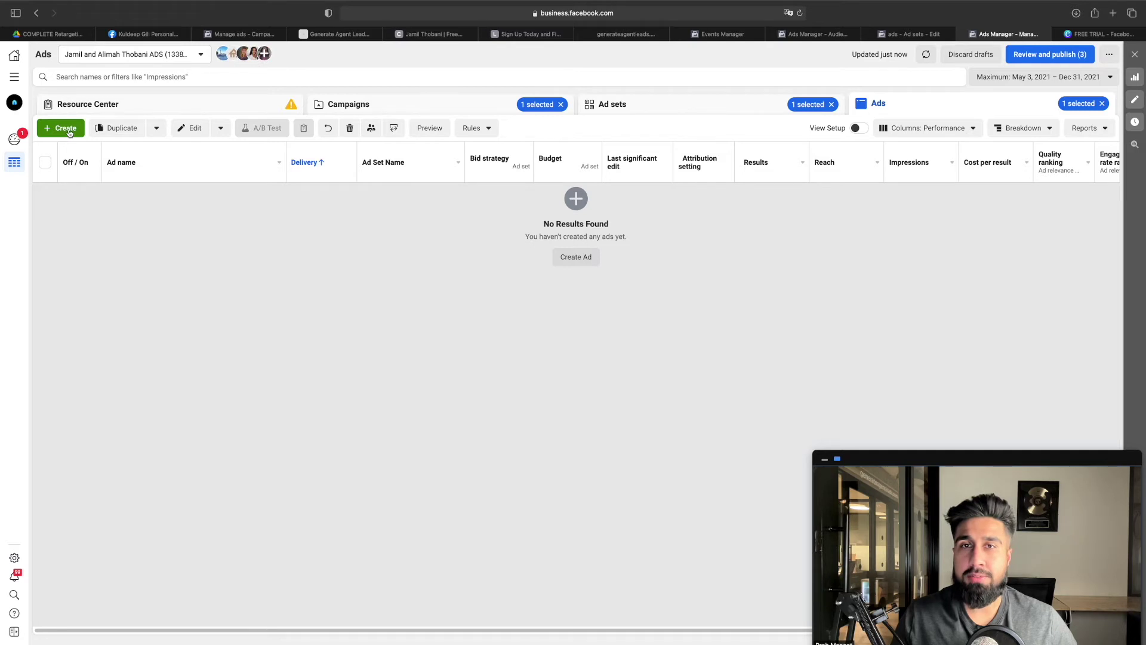
left_click(66, 129)
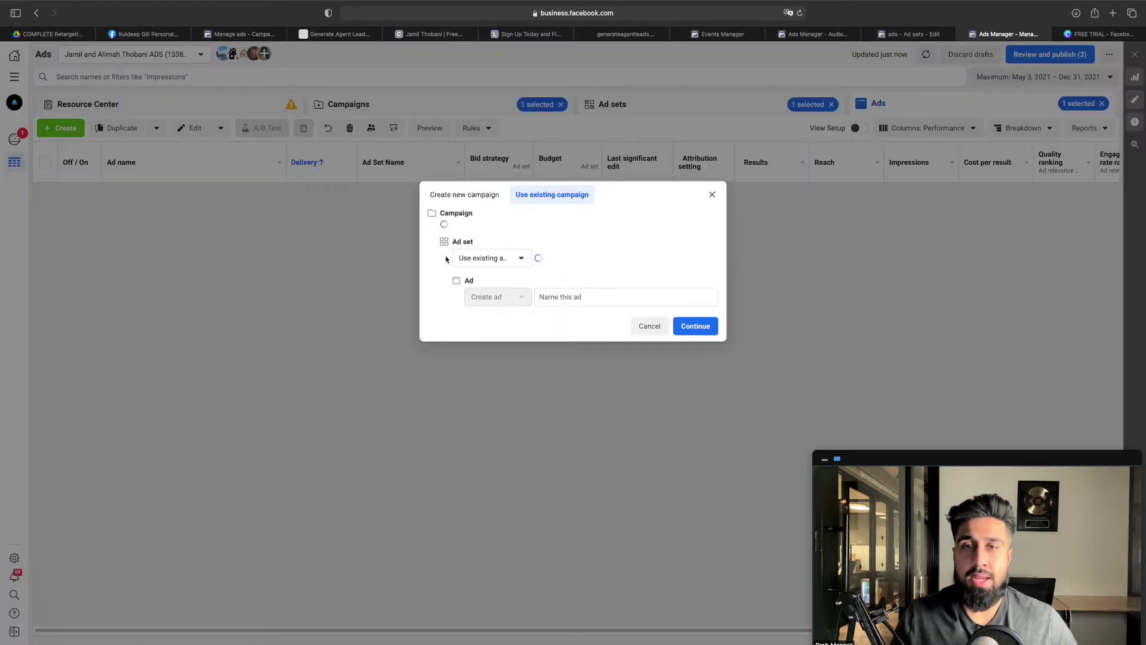
left_click(475, 196)
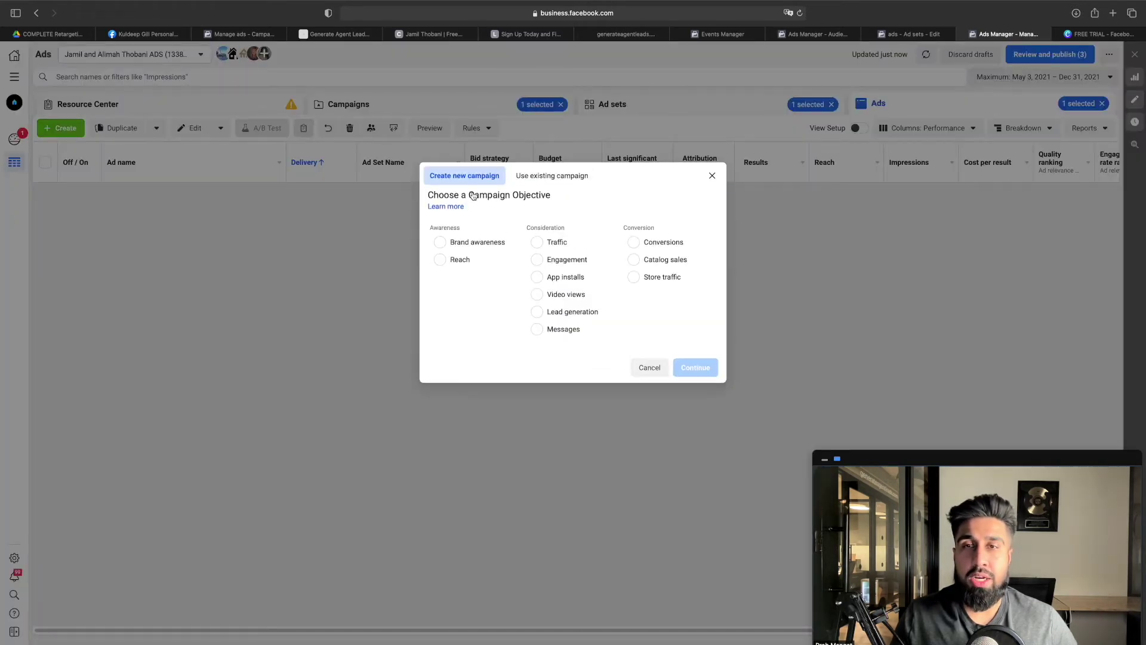
left_click(552, 243)
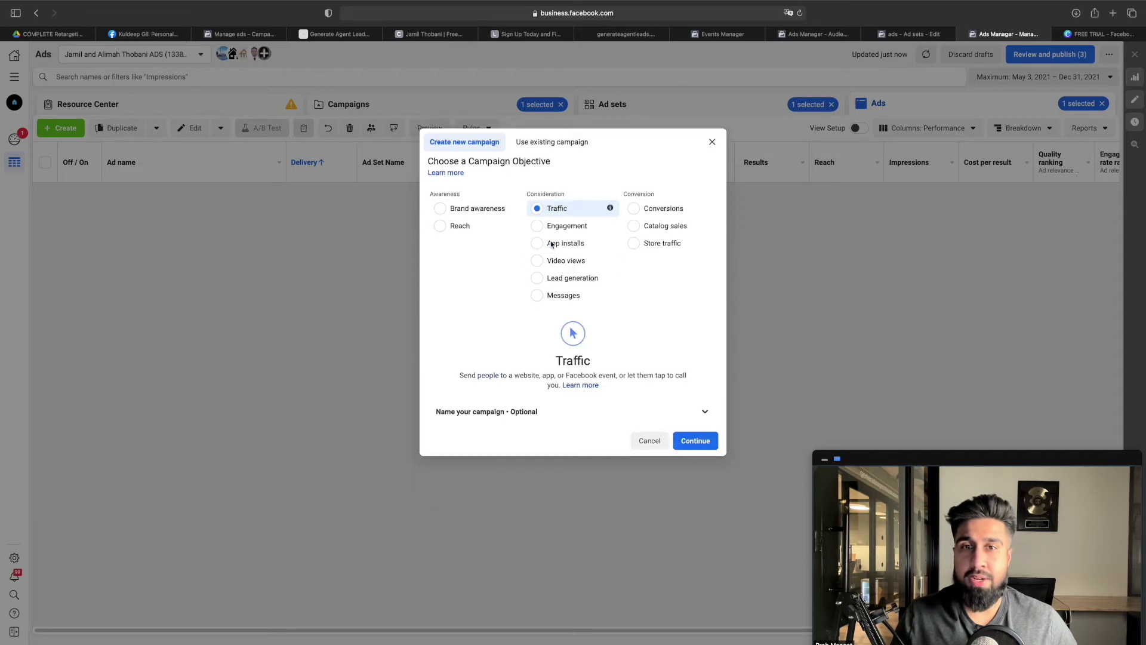
Name the campaign Traffic Test and both the ad set and ad Traffic, then continue
left_click(611, 416)
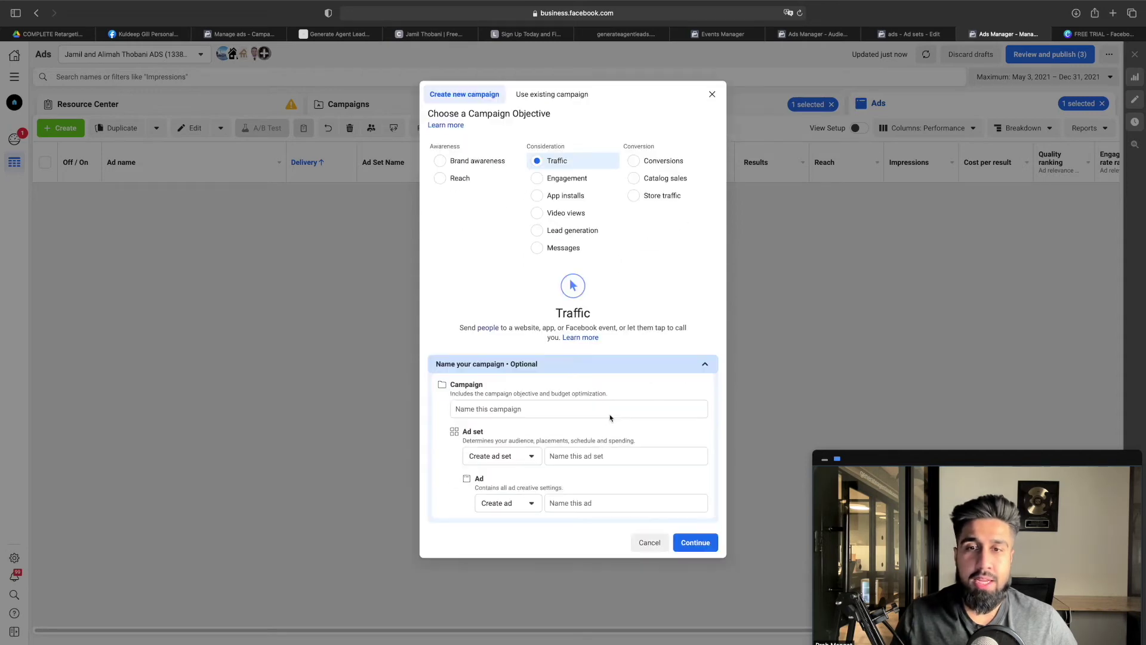
left_click(563, 409)
type("Traffic Test")
left_click(615, 455)
type("Traff")
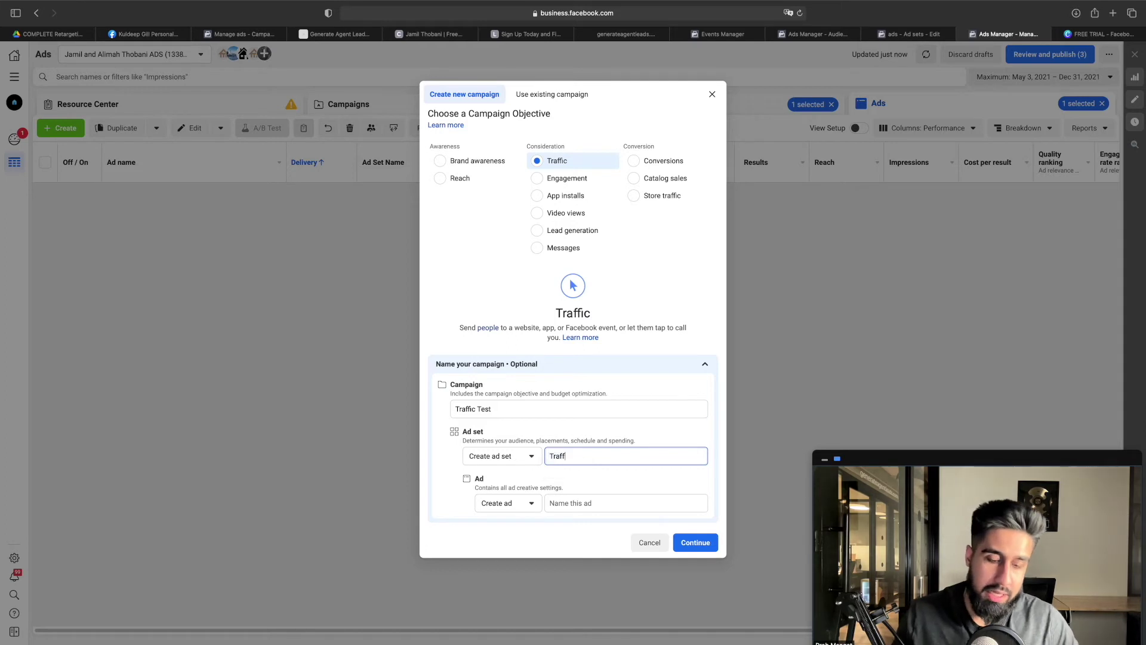
type("ic")
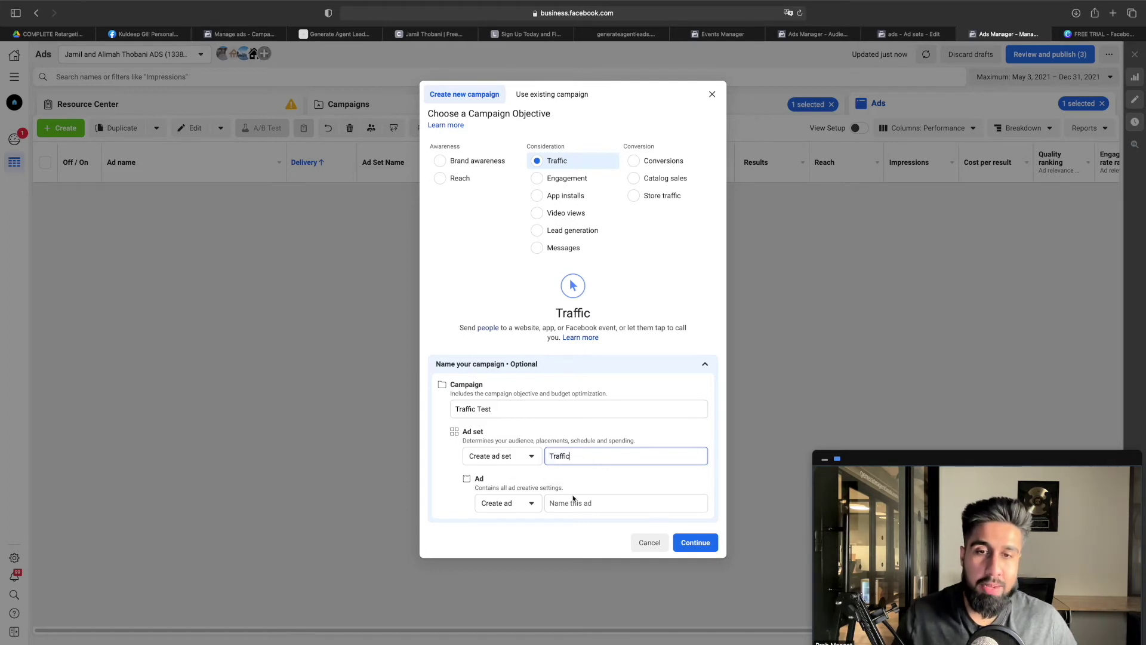
left_click(572, 503)
type("Traffic")
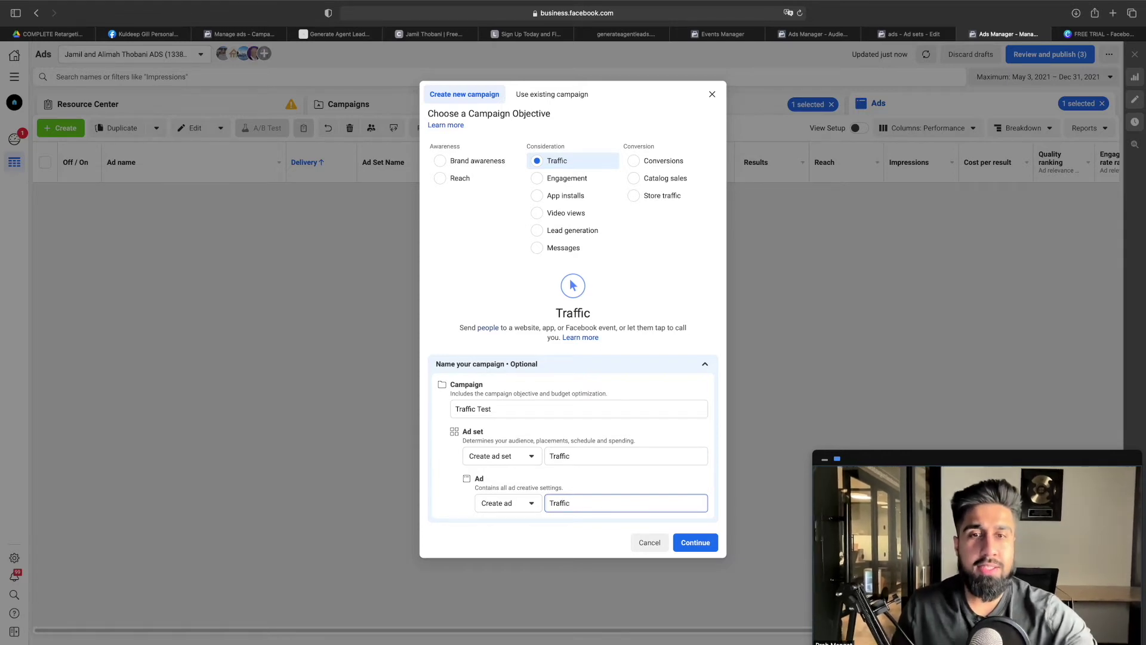
left_click(692, 542)
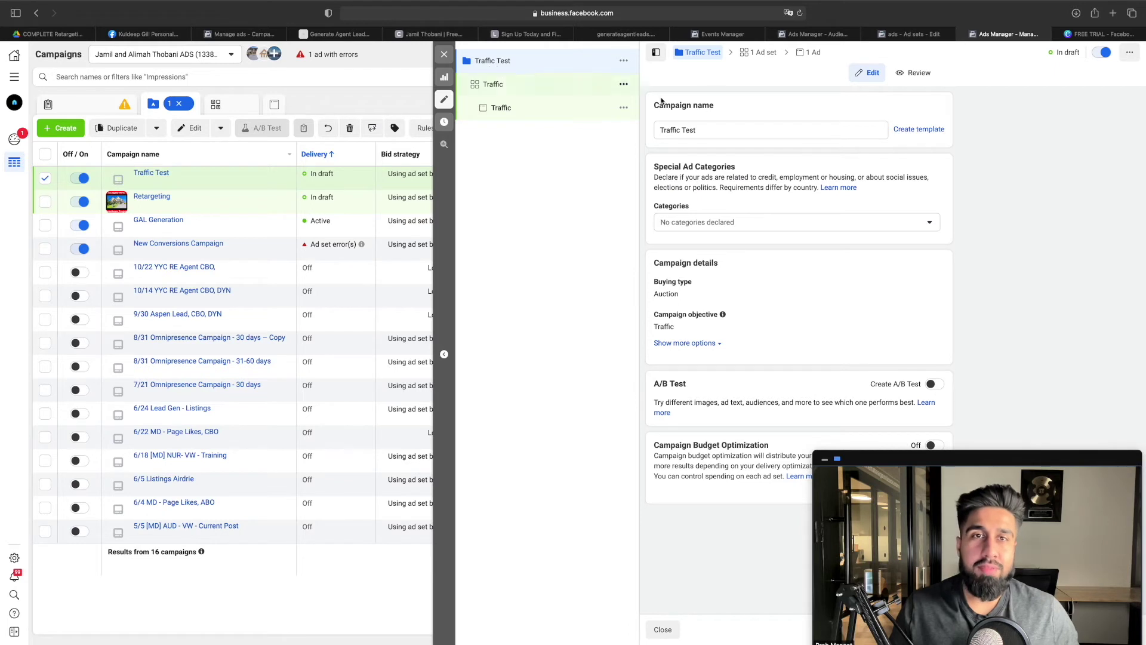
Set the campaign's special ad category to Housing
left_click(728, 224)
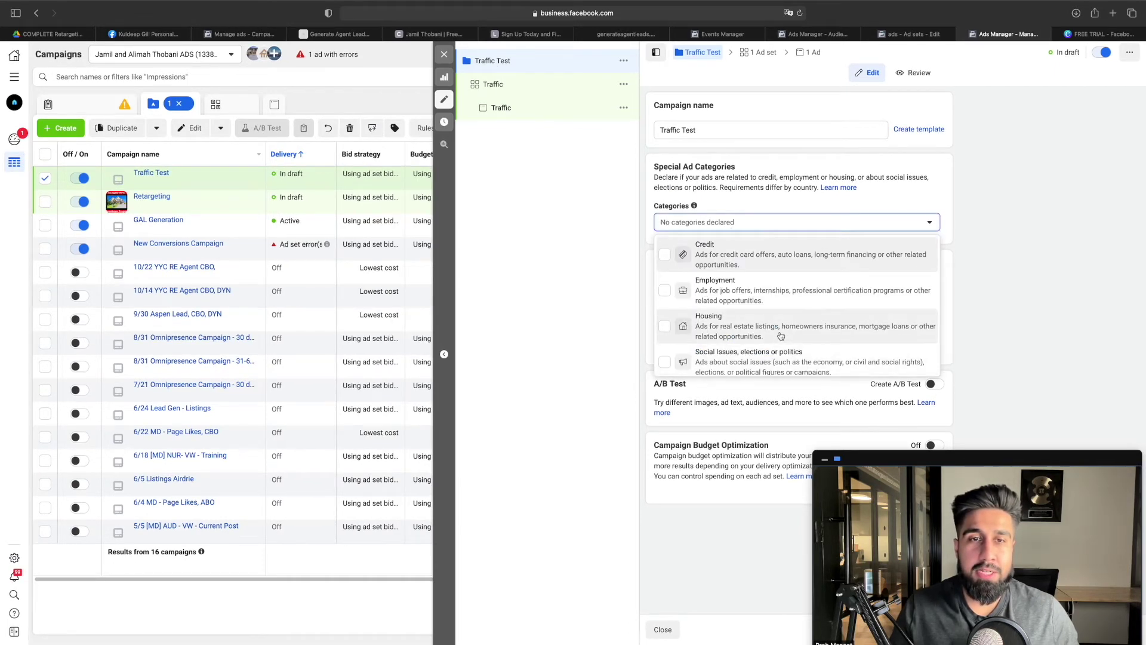
left_click(746, 327)
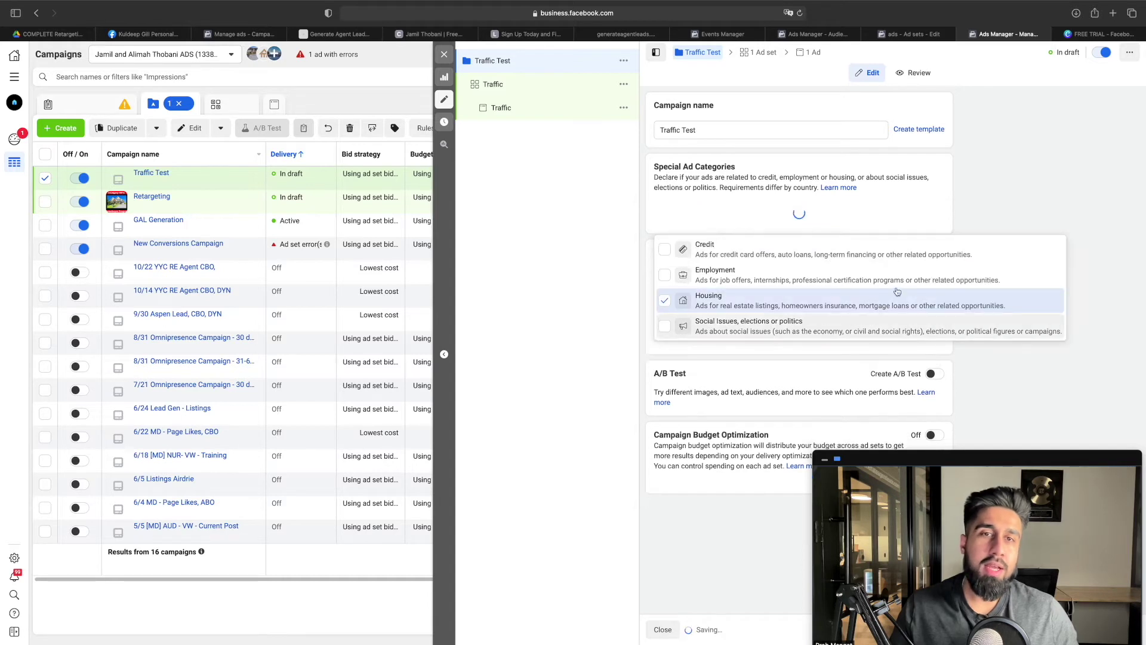
left_click(995, 206)
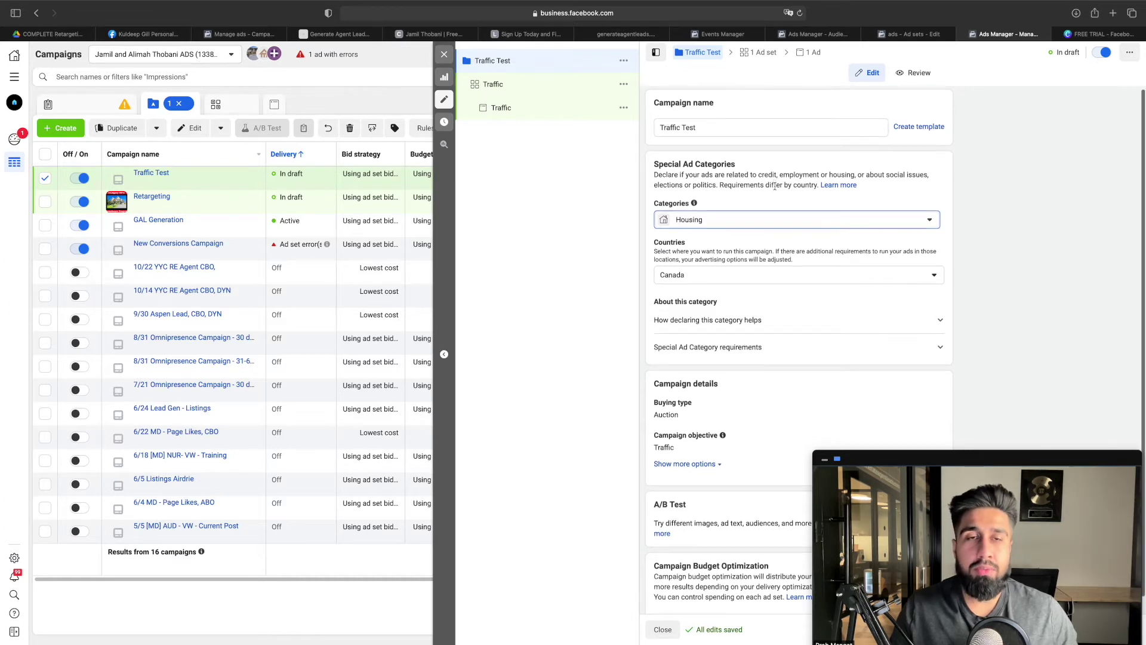
Look over the campaign settings, then return to the tutorial document
scroll(700, 171, "down", 1)
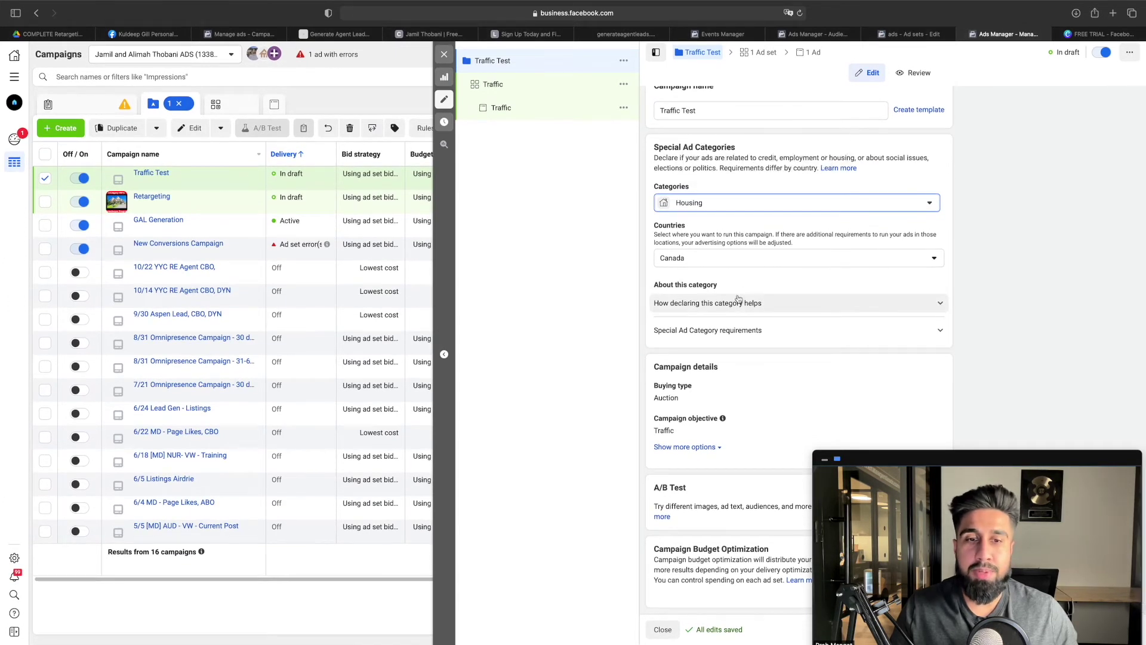
left_click_drag(1007, 461, 1042, 322)
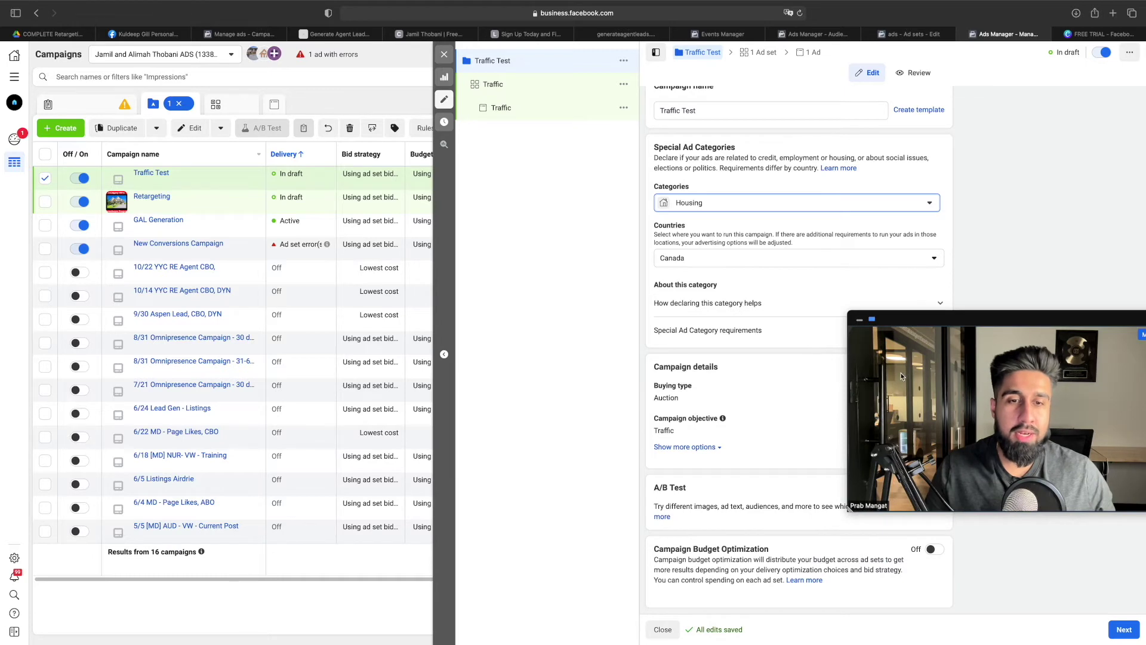
left_click_drag(971, 324, 432, 194)
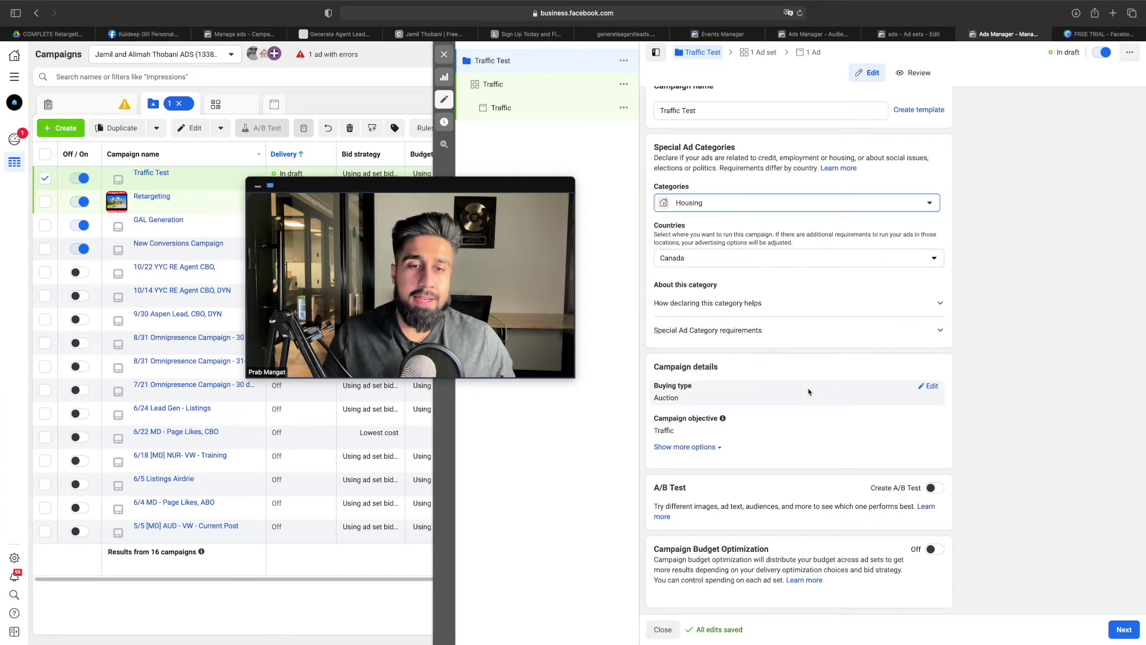
scroll(807, 391, "up", 1)
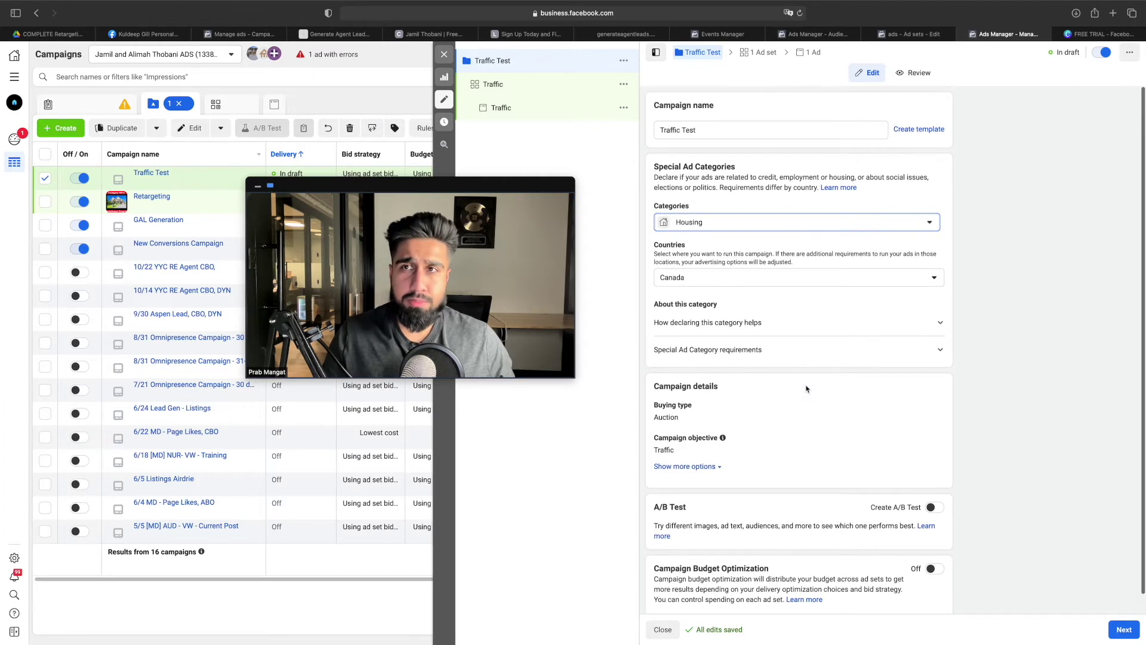
left_click(68, 34)
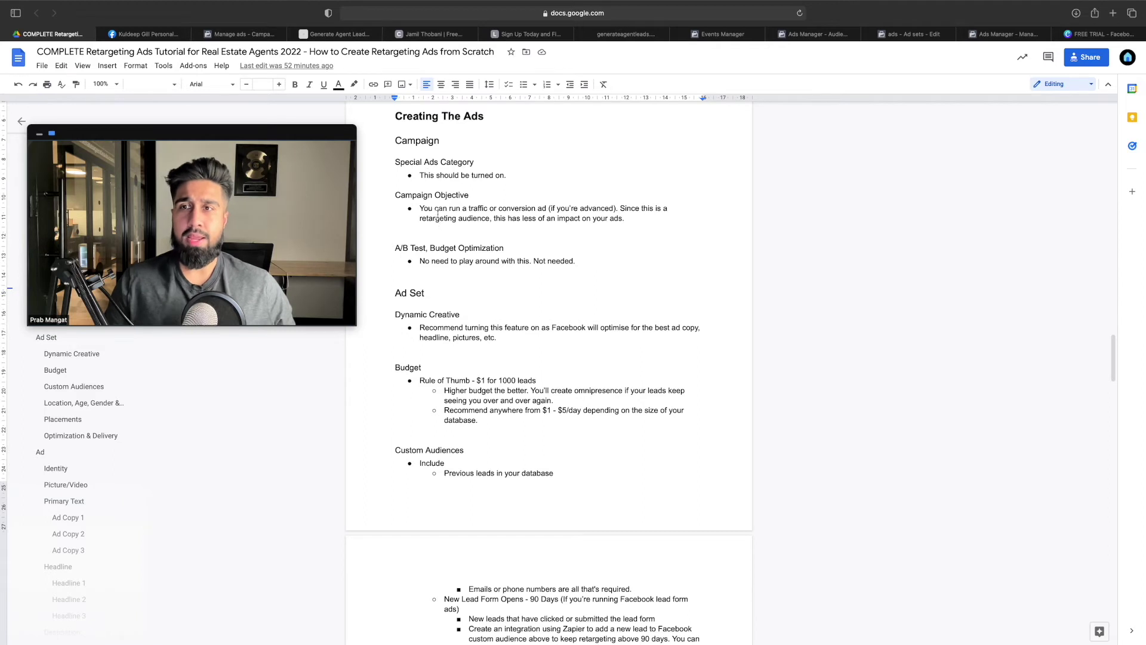
Highlight the Campaign Objective note on traffic vs conversion ads and the A/B Test, Budget Optimization heading
left_click_drag(397, 195, 472, 196)
left_click(489, 208)
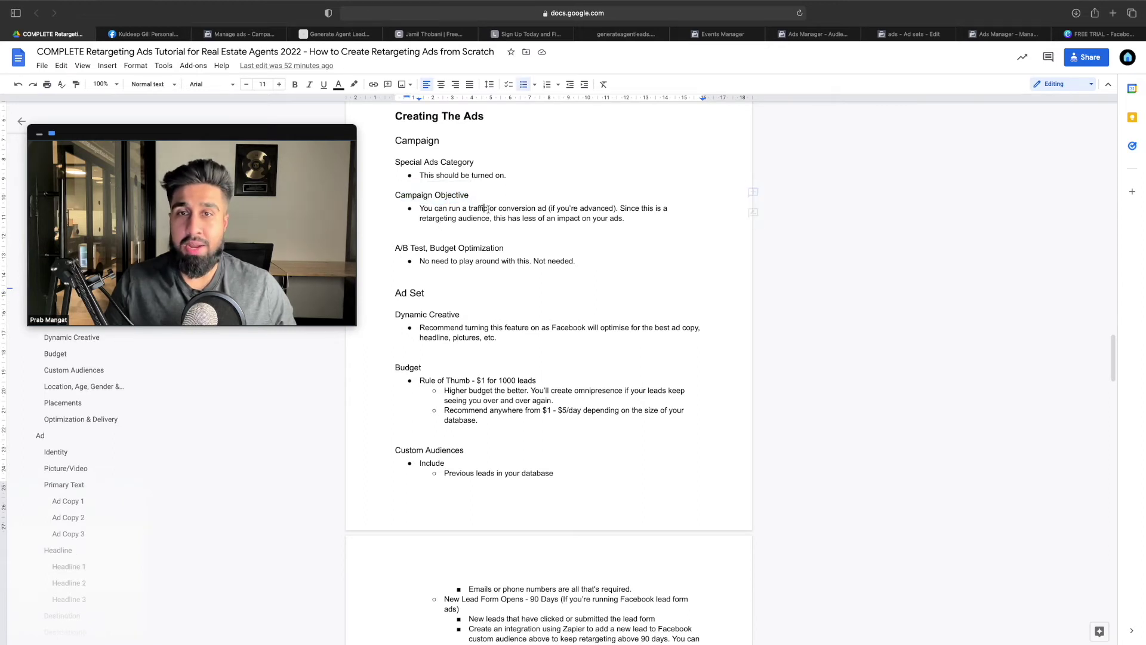
double_click(487, 207)
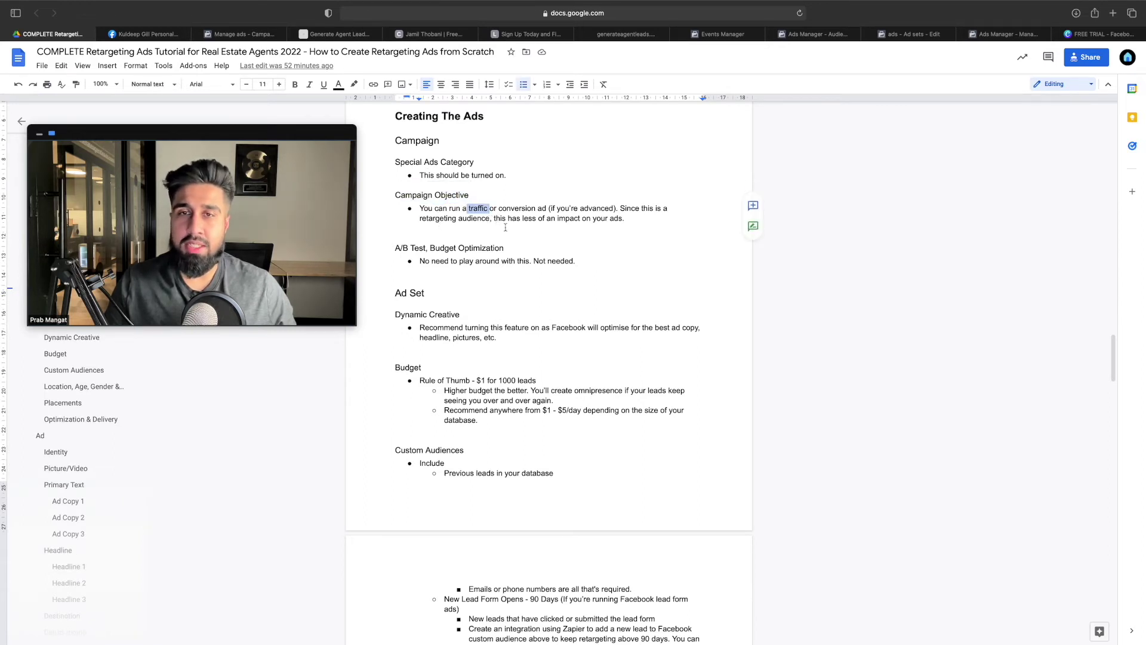
left_click_drag(494, 208, 618, 209)
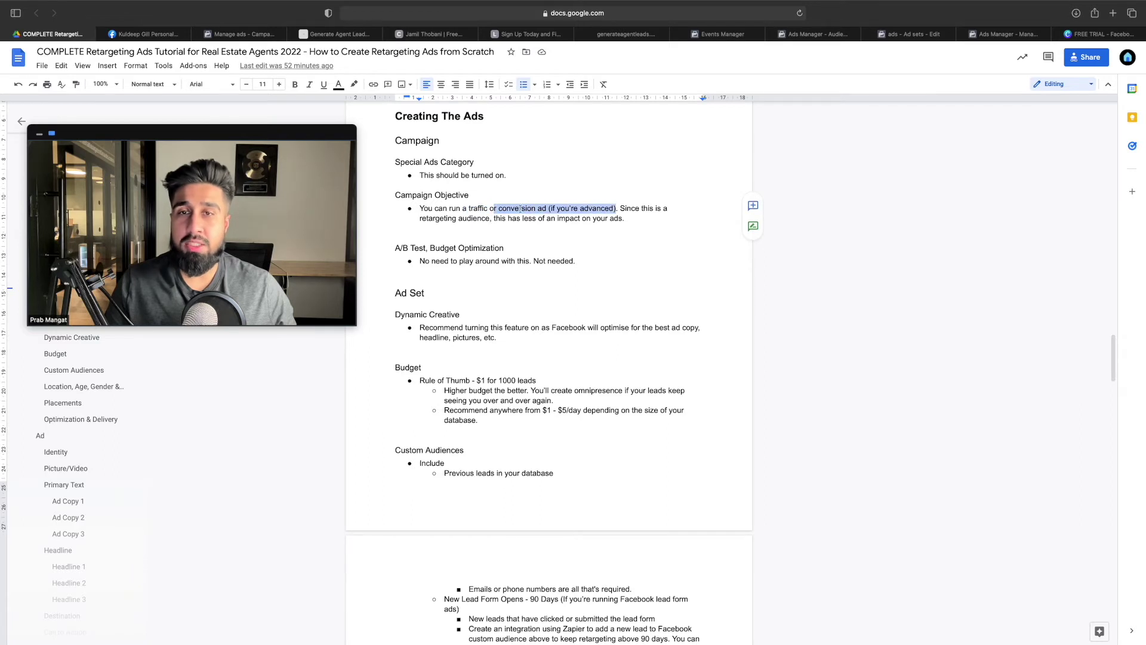
left_click(491, 209)
double_click(489, 208)
left_click(396, 250)
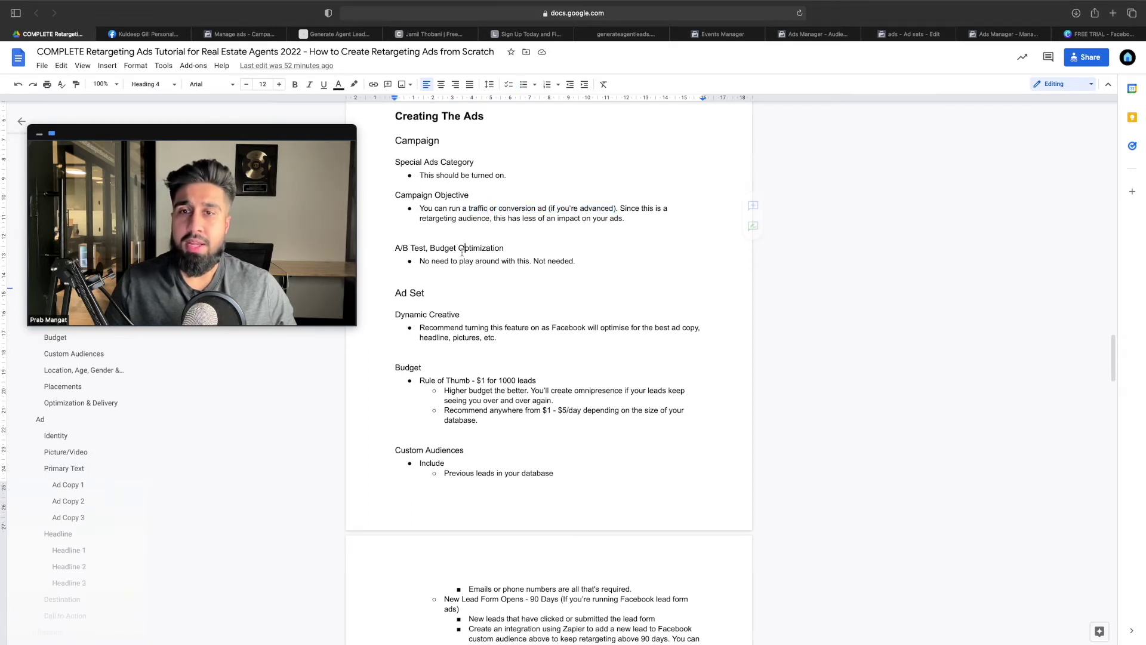
left_click_drag(396, 249, 491, 250)
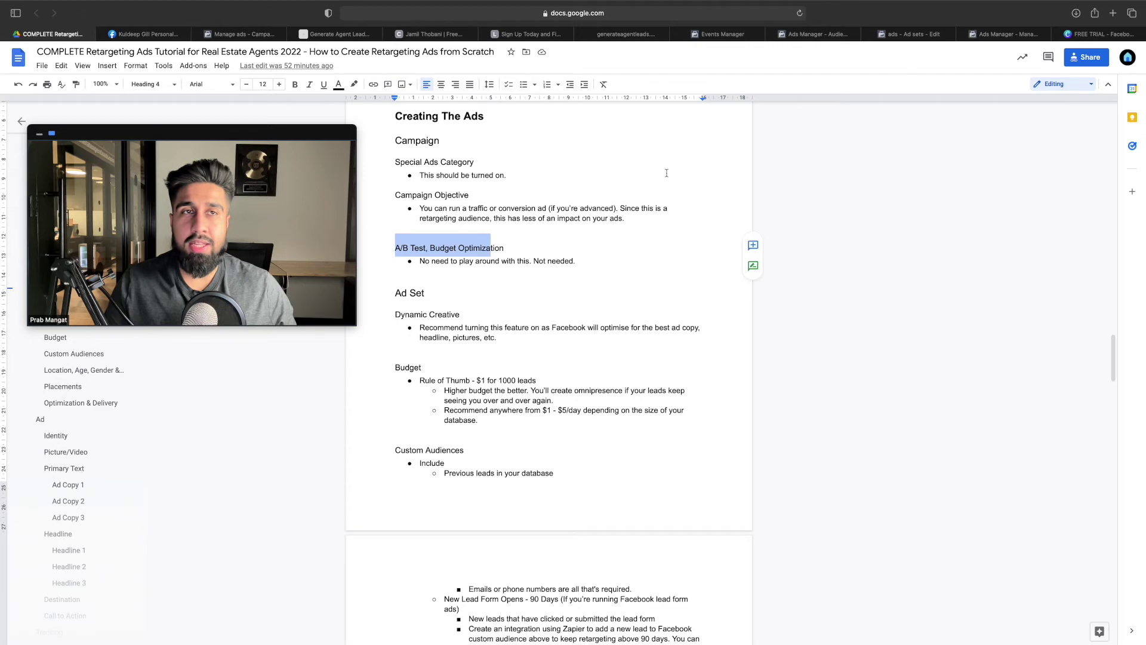
Open the Traffic Test campaign's Traffic ad set and switch on dynamic creative, confirming the prompt
left_click(931, 35)
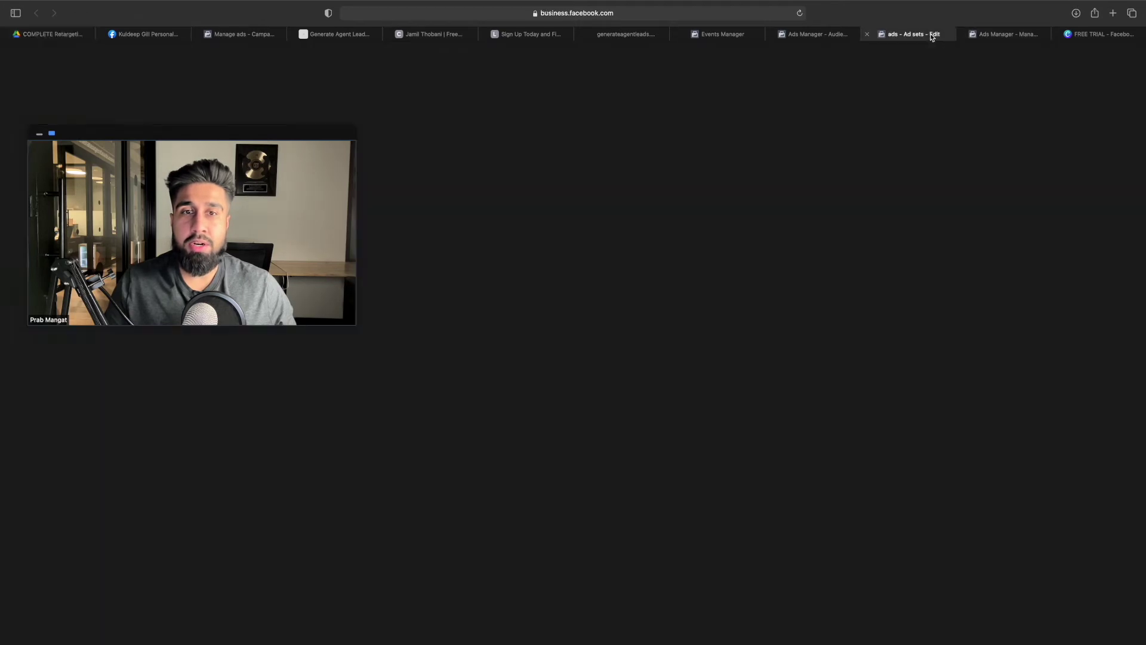
left_click(1009, 34)
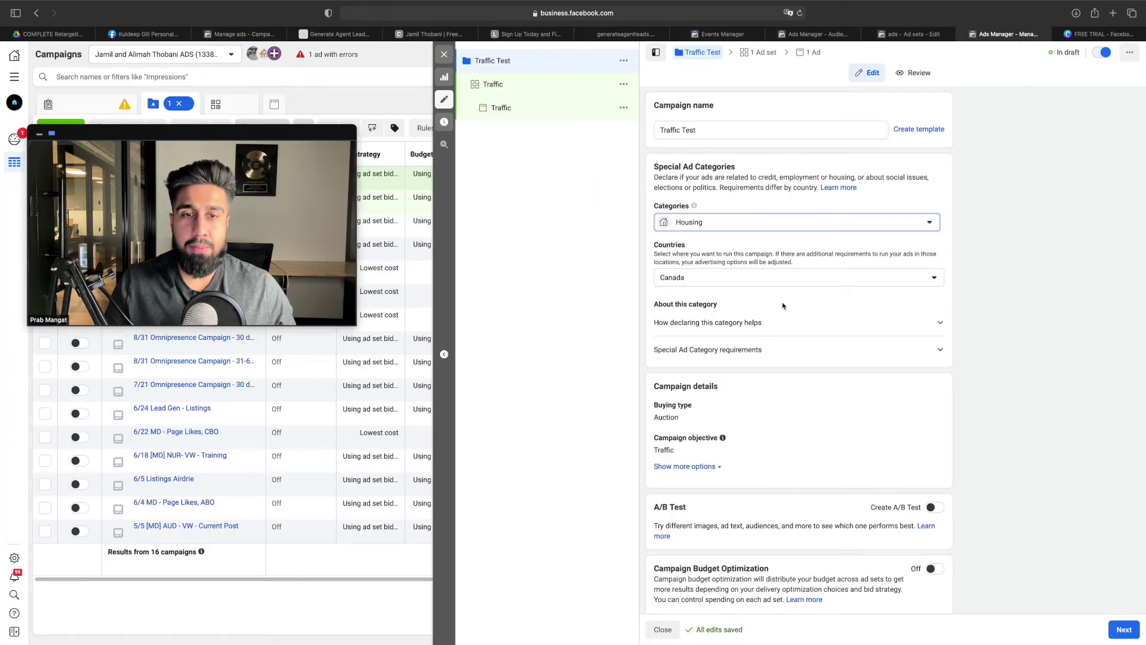
scroll(781, 297, "down", 1)
scroll(781, 297, "up", 1)
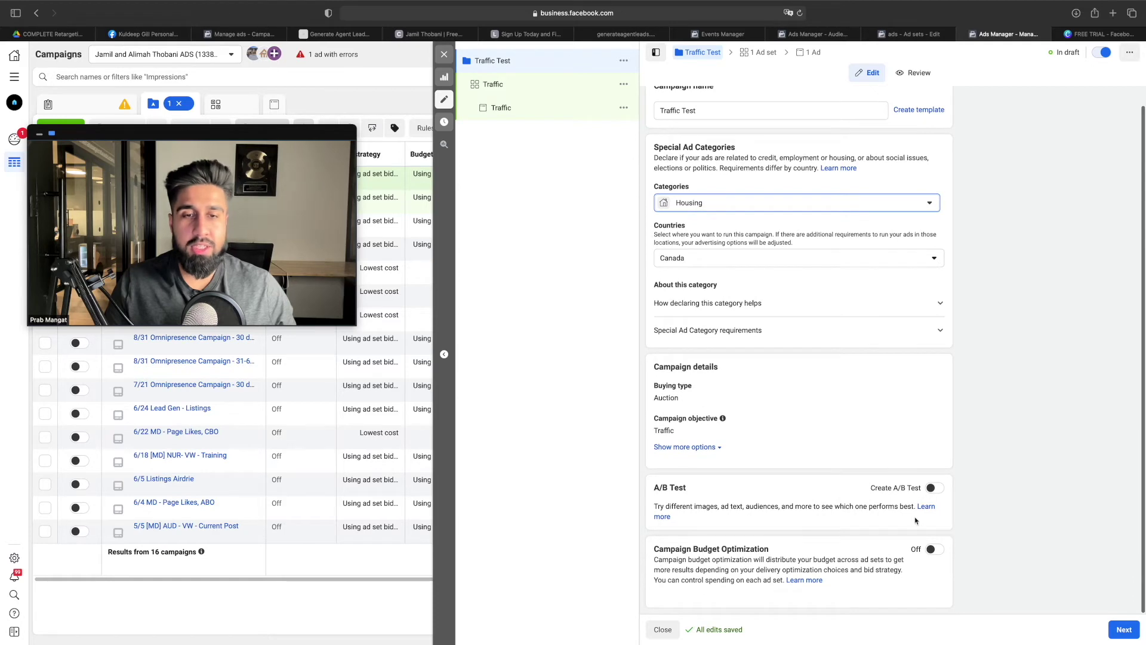
left_click(538, 92)
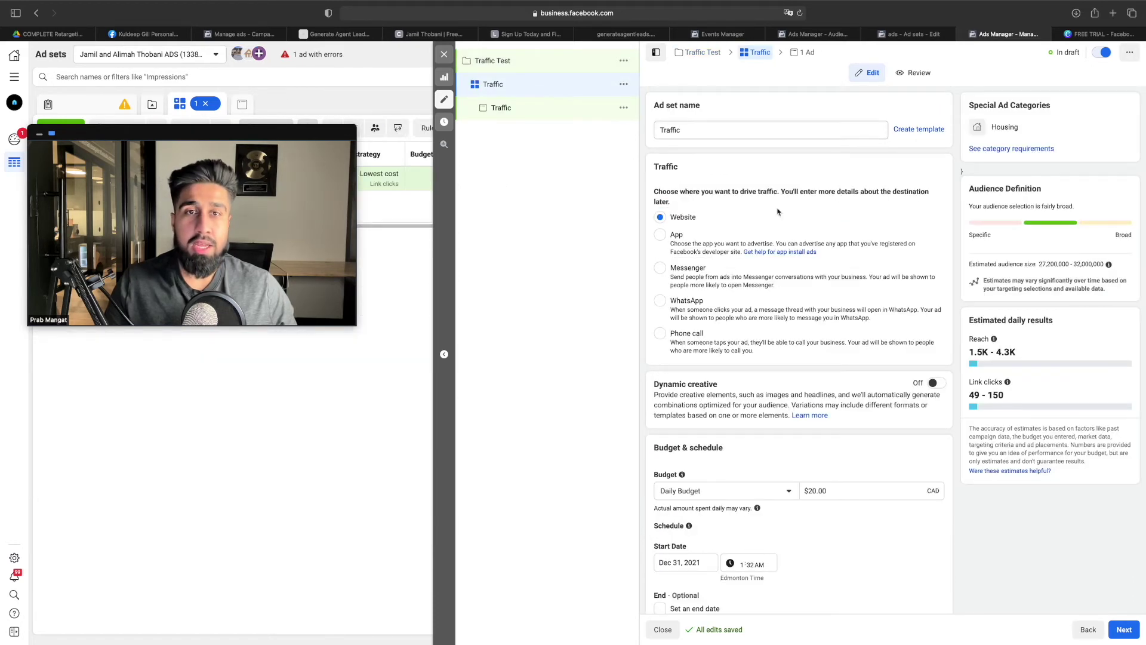
scroll(702, 247, "down", 2)
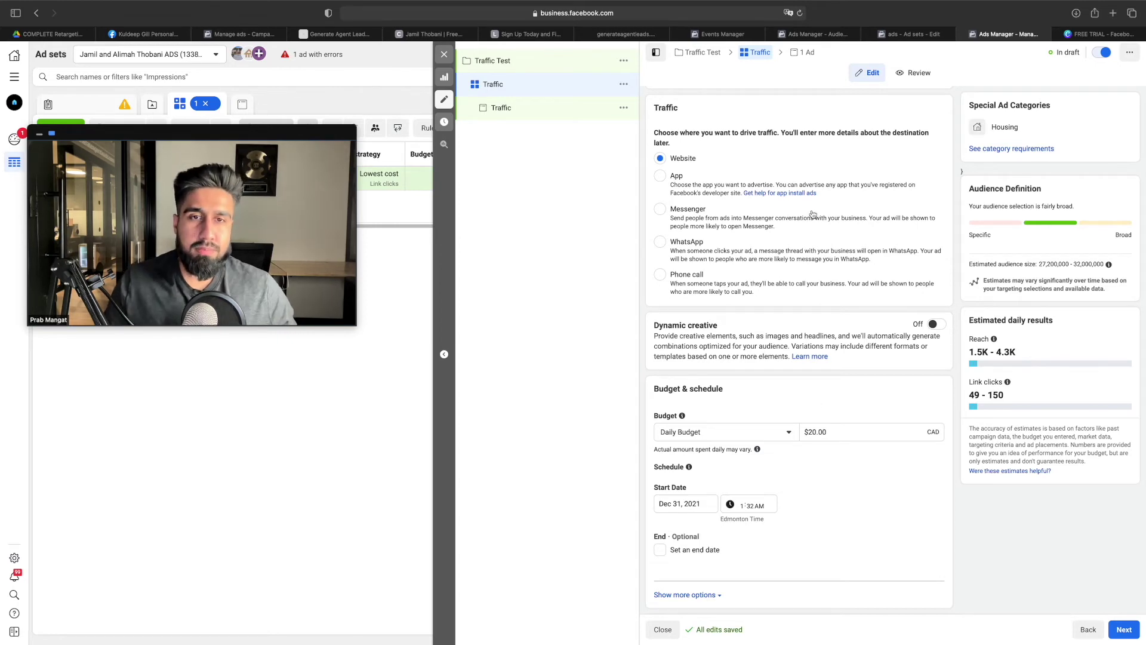
left_click(935, 324)
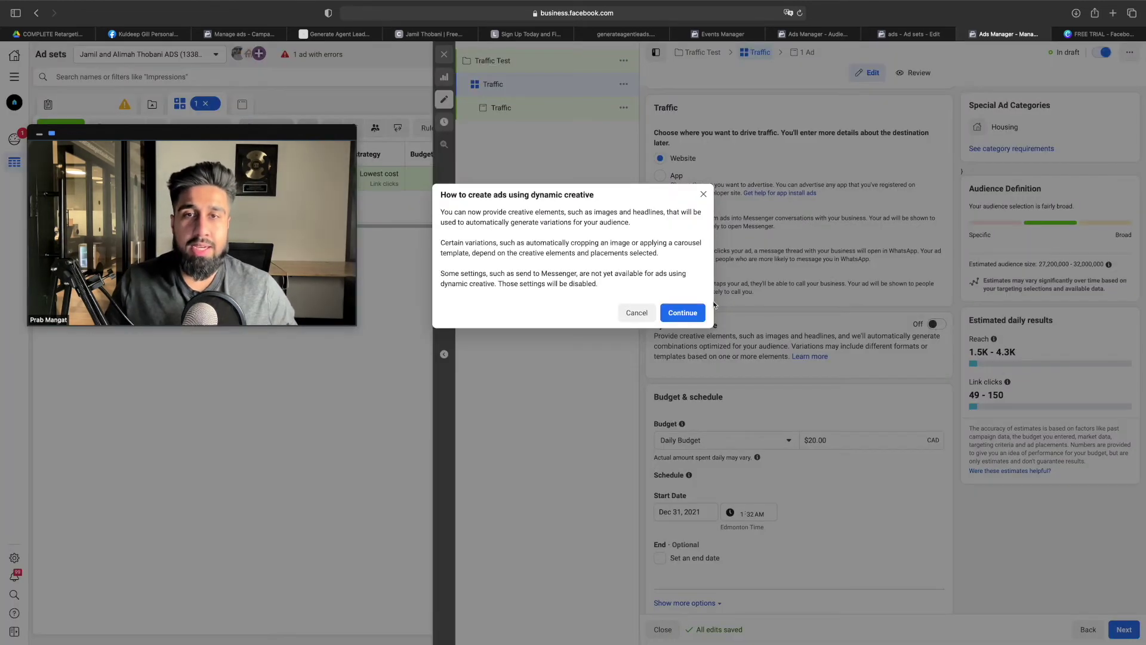
left_click(682, 312)
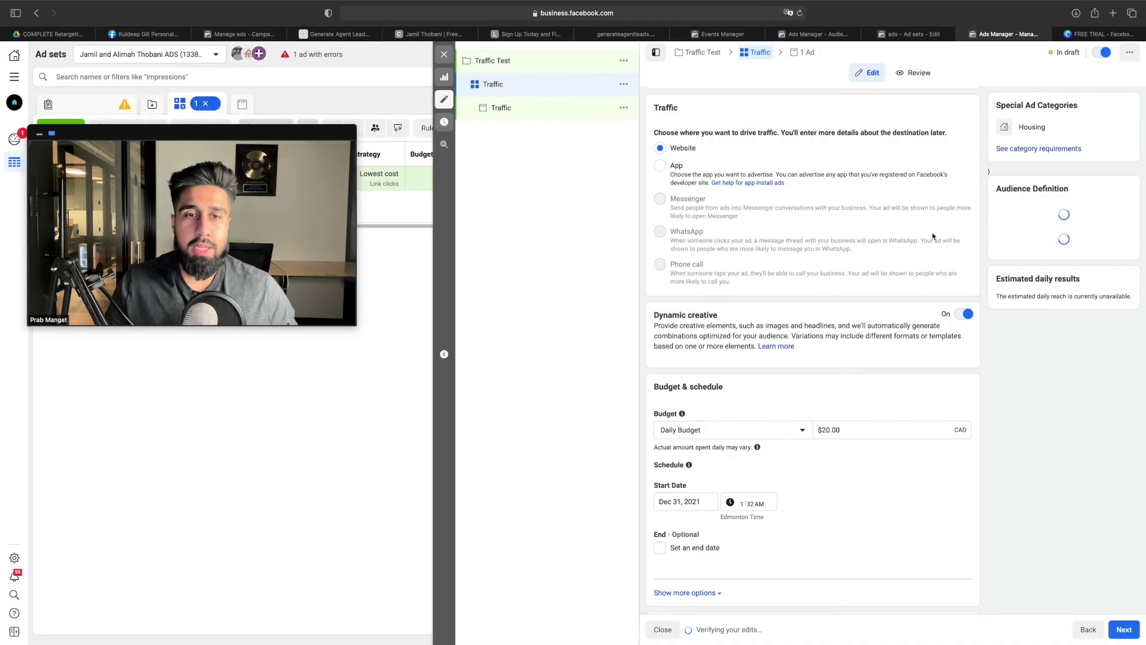
In the tutorial's Budget section, highlight the $1 per 1000 leads rule and $1 - $5/day recommendation
left_click(41, 34)
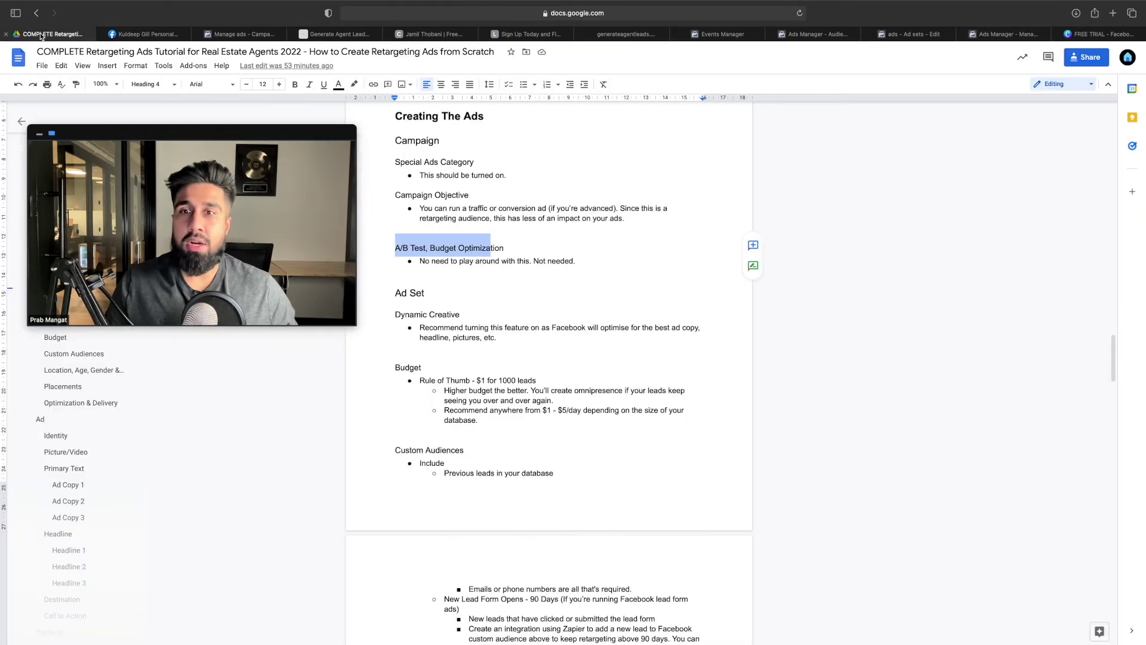
scroll(538, 346, "down", 1)
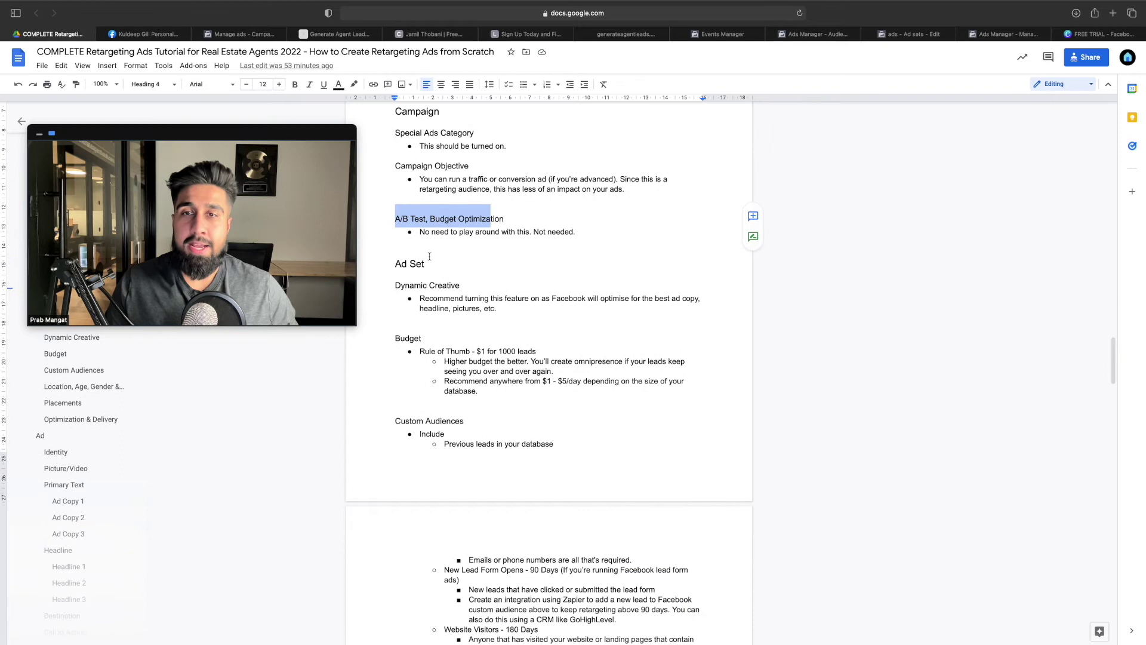
scroll(430, 257, "down", 1)
scroll(488, 291, "down", 2)
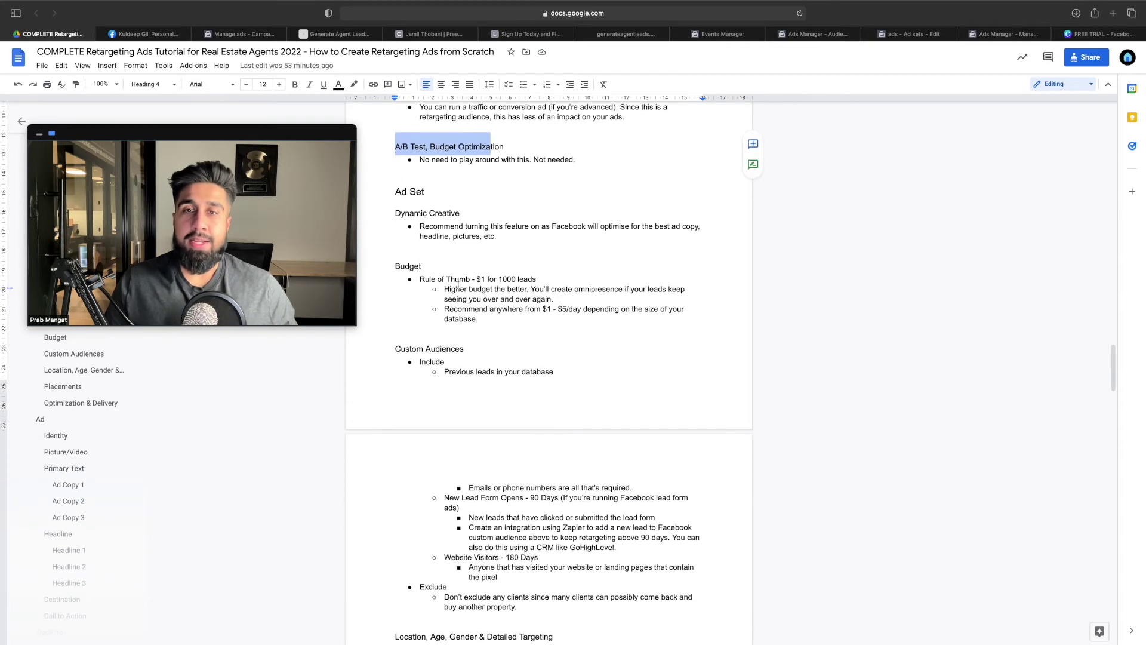
left_click_drag(428, 280, 519, 279)
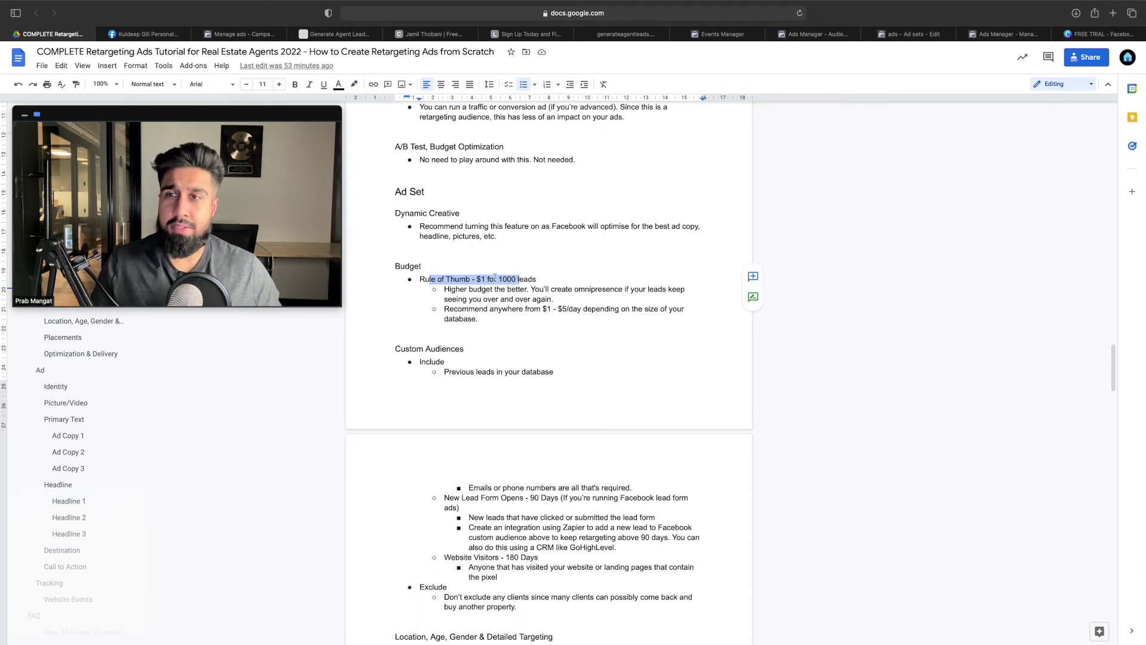
left_click_drag(536, 309, 588, 310)
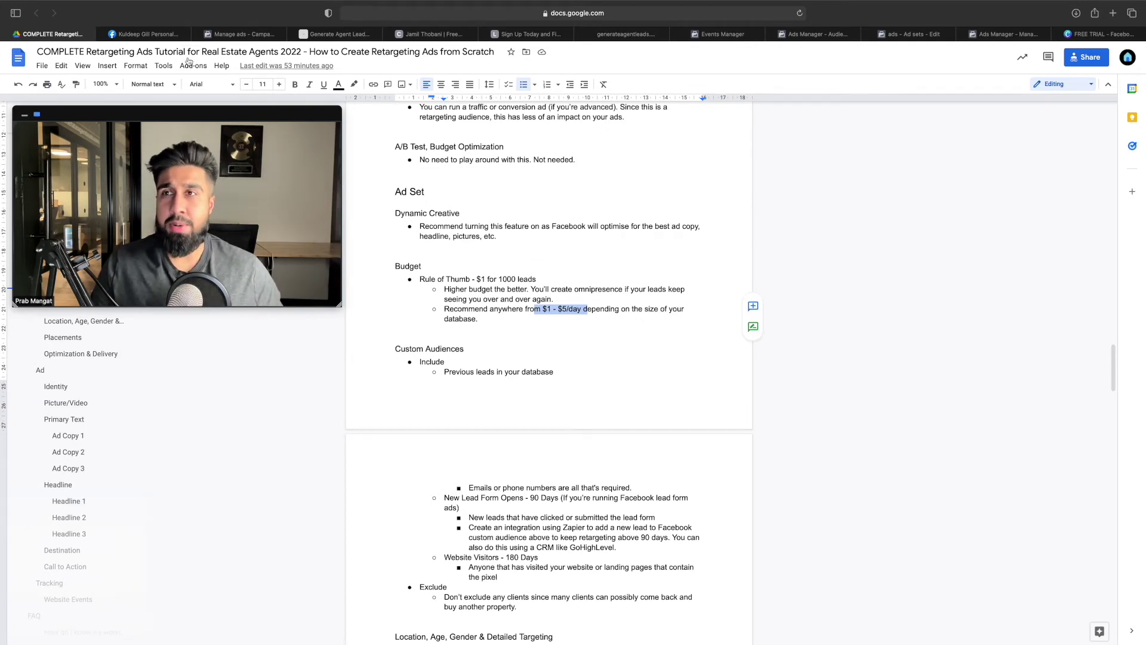
left_click(1008, 34)
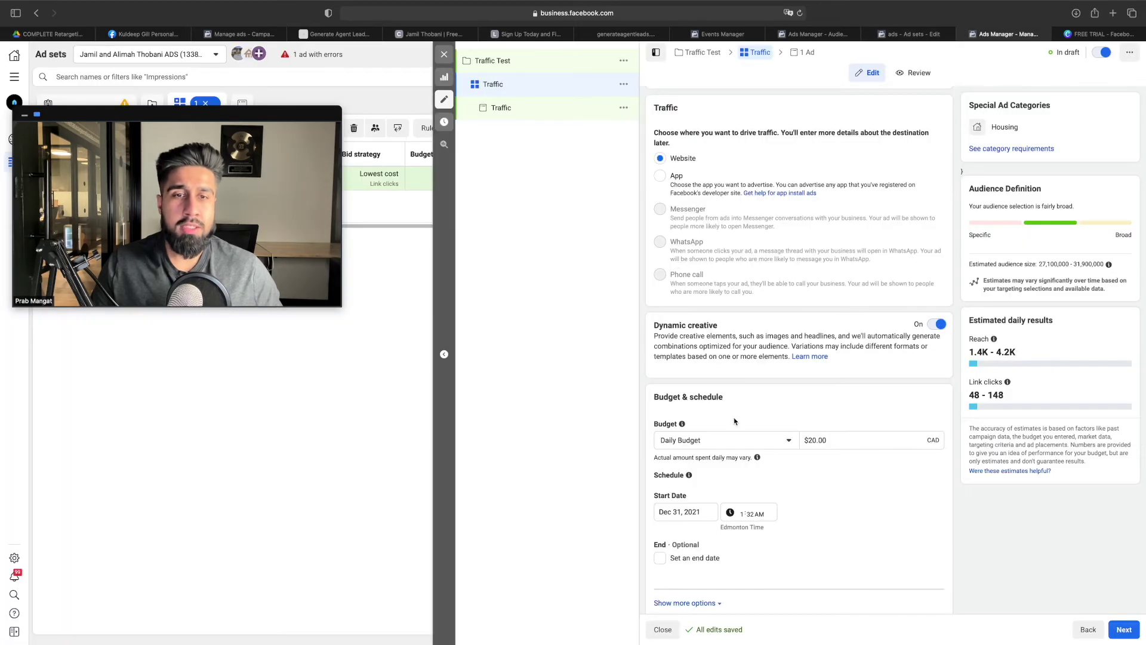
Enter 5 in the Budget field so the Traffic ad set's daily budget reads $5.00
left_click(811, 440)
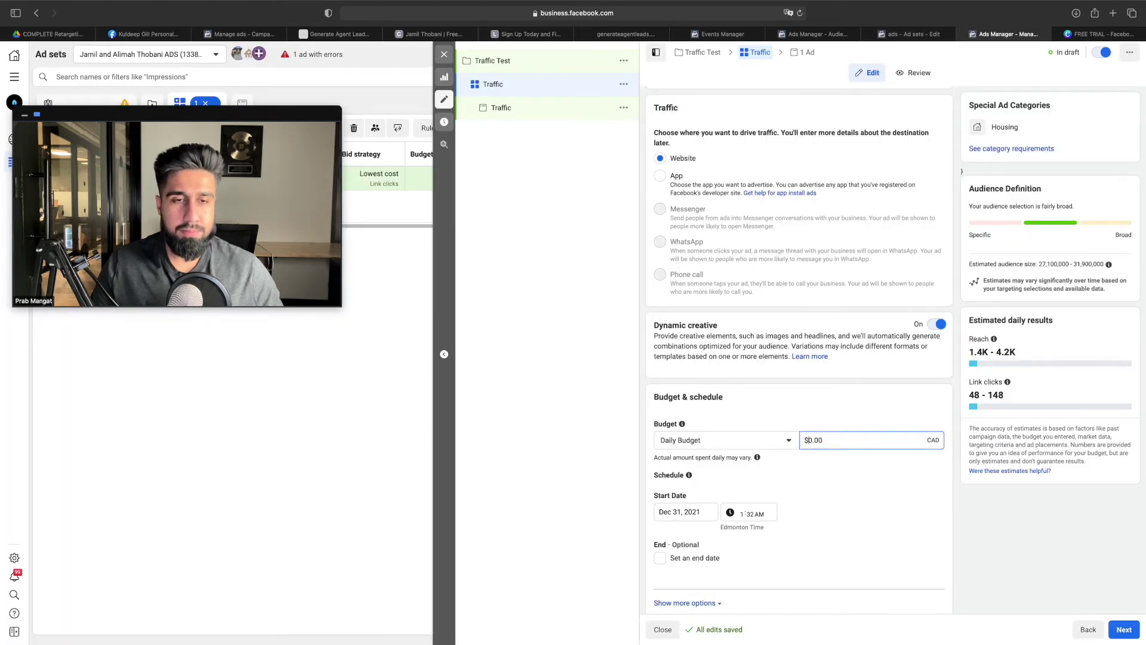
type("5")
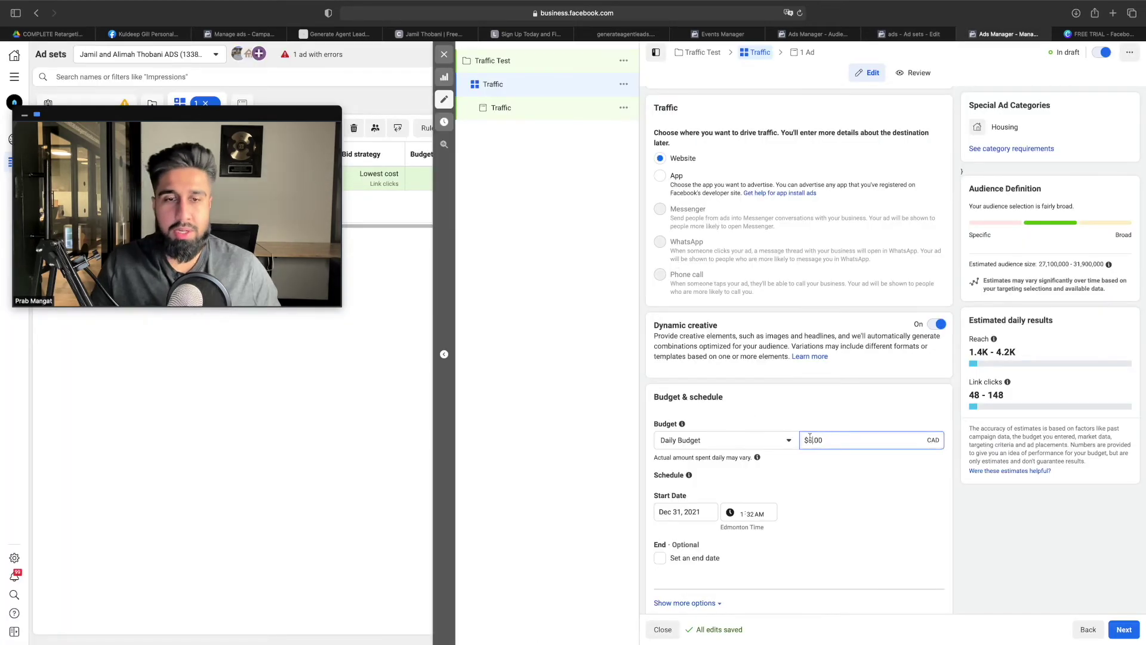
left_click(844, 477)
scroll(675, 469, "down", 5)
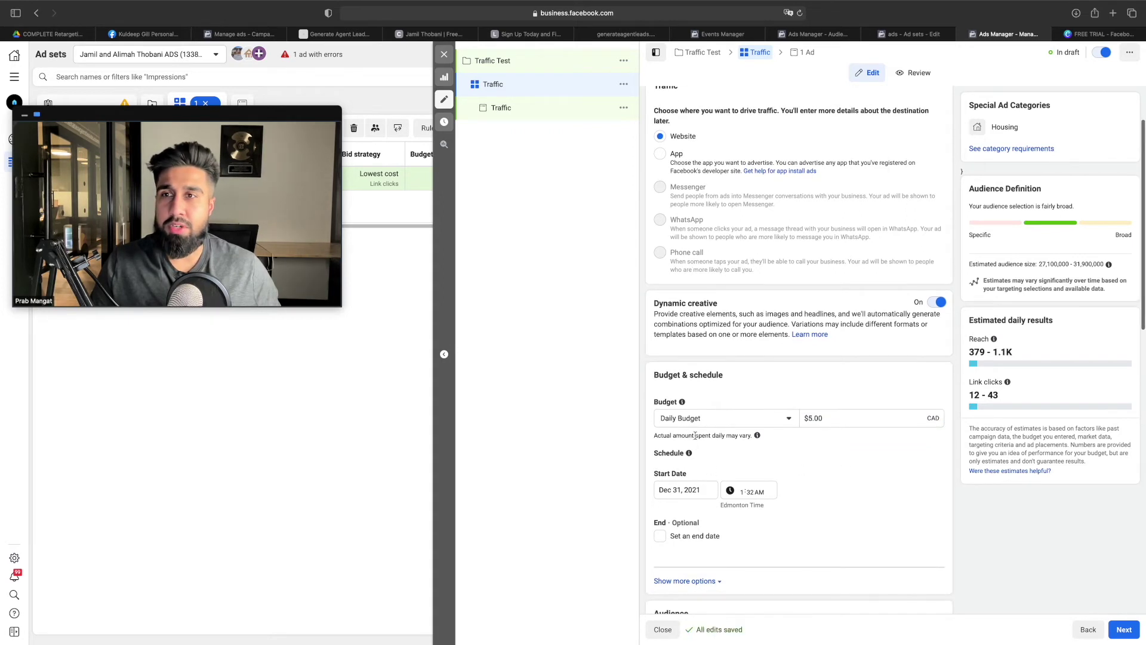
scroll(692, 418, "down", 5)
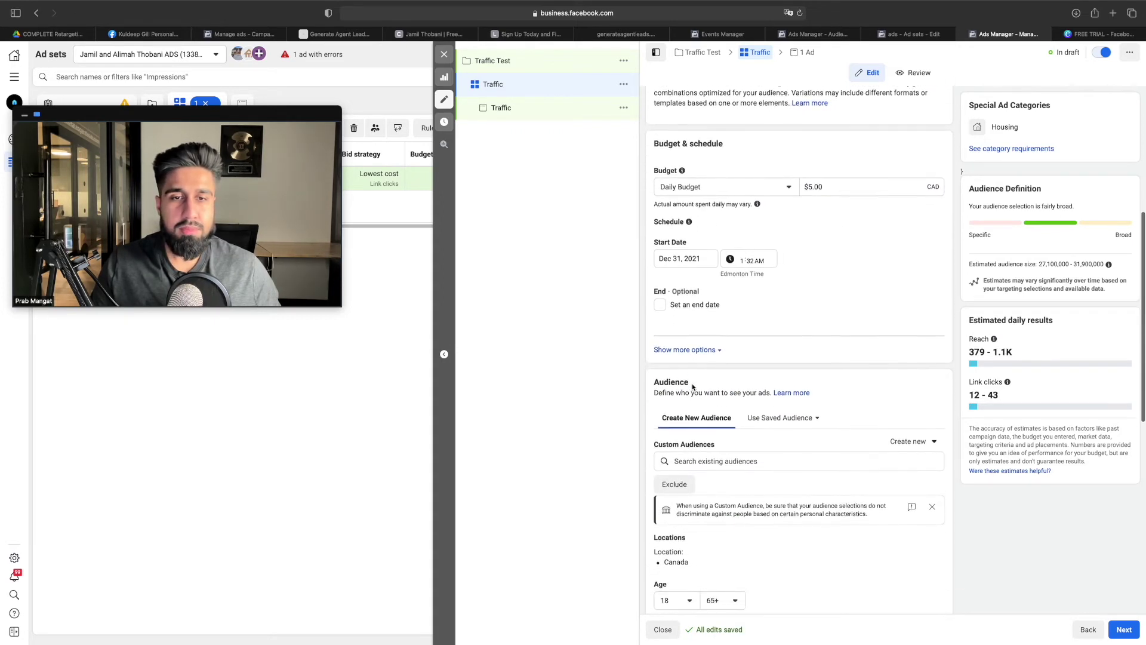
Scroll to the Audience section and place the Google Docs tutorial tab beside Ads Manager
scroll(691, 387, "down", 3)
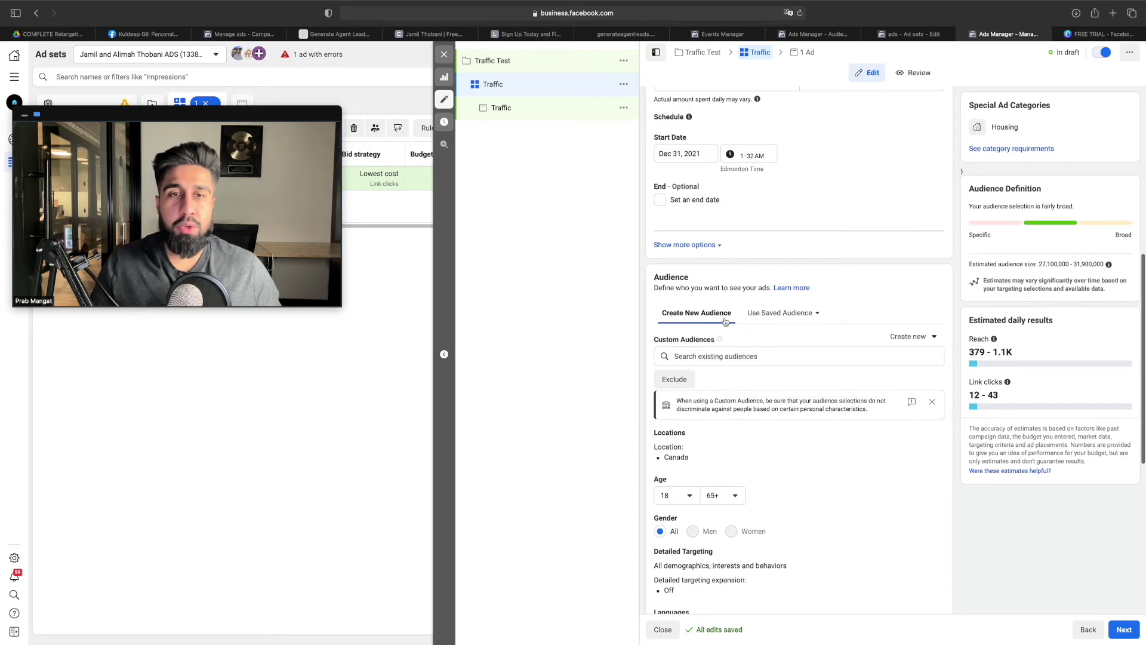
left_click_drag(51, 35, 919, 39)
scroll(937, 52, "down", 3)
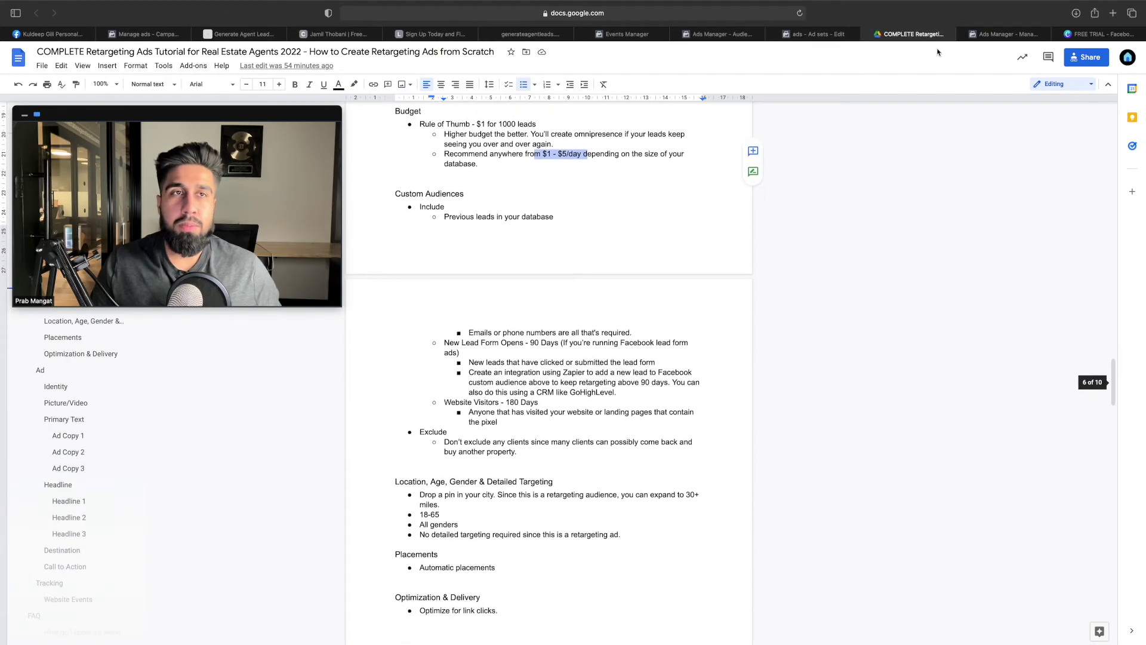
left_click(1008, 34)
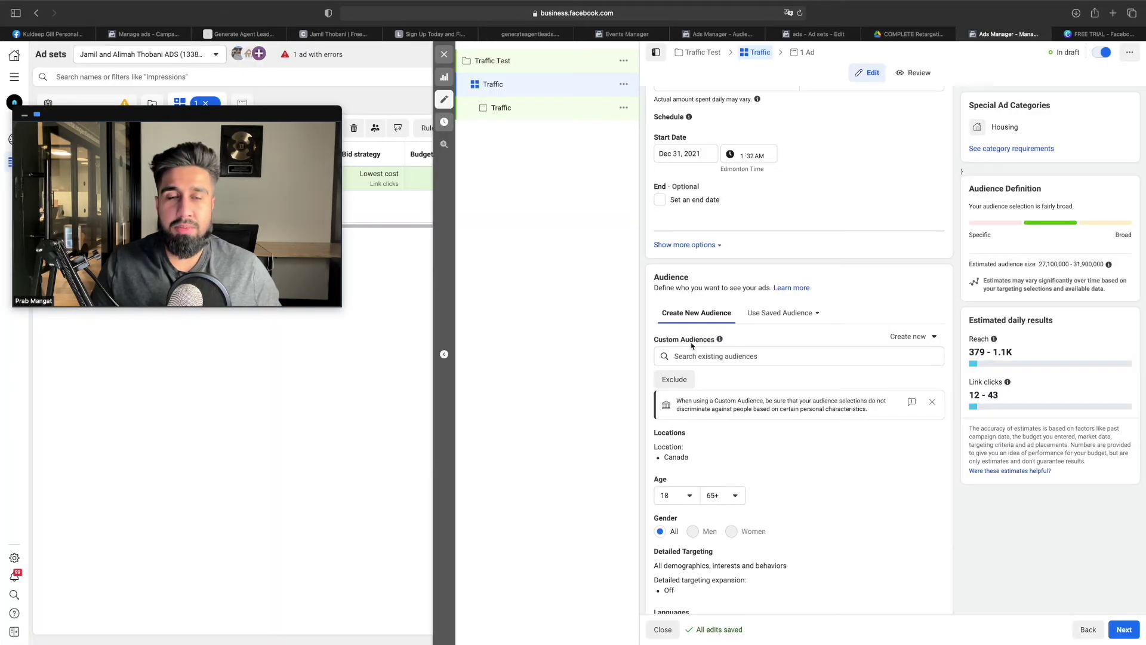
left_click(922, 37)
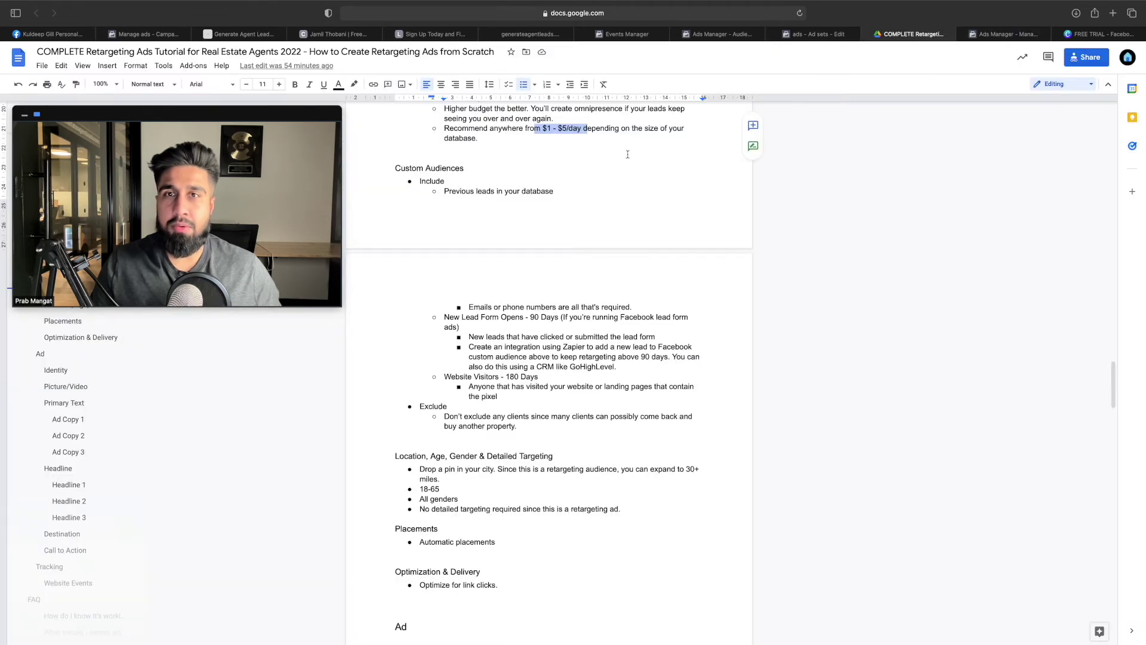
scroll(604, 161, "up", 10)
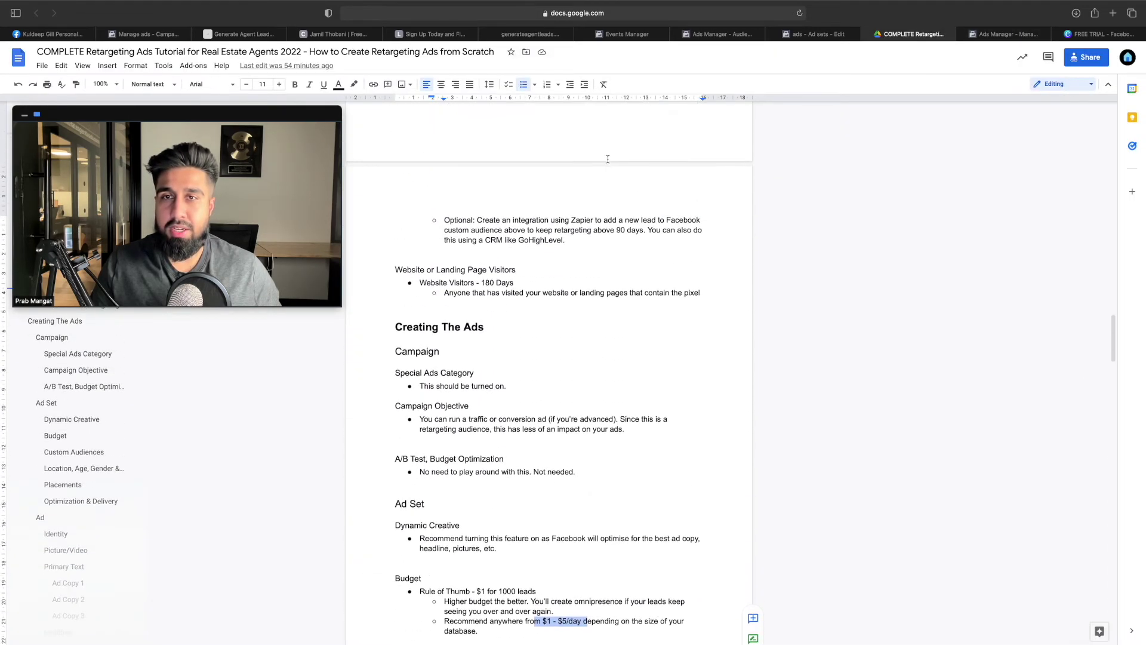
scroll(607, 159, "up", 3)
left_click(447, 187)
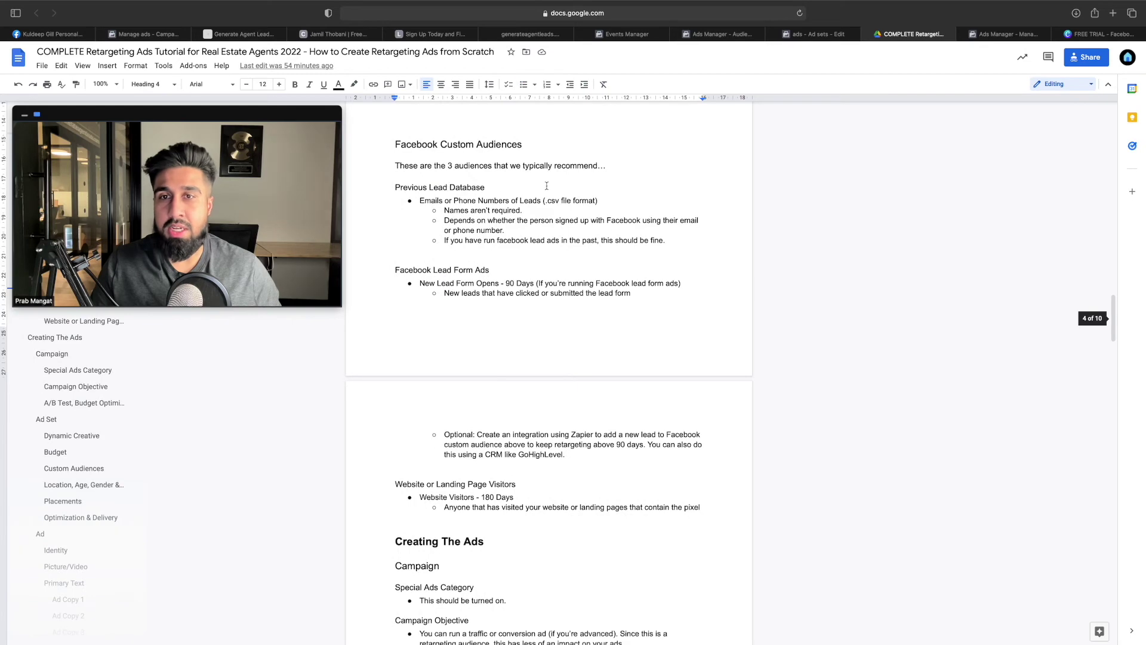
left_click(456, 267)
left_click(487, 484)
scroll(493, 452, "down", 3)
scroll(493, 452, "down", 10)
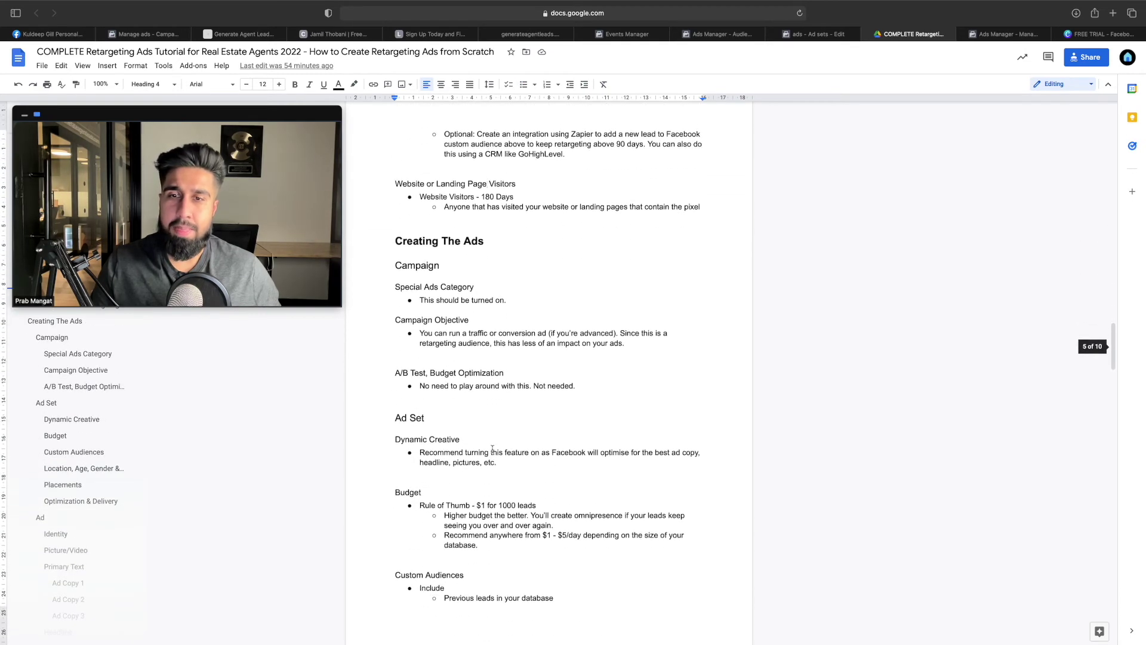
scroll(496, 355, "down", 5)
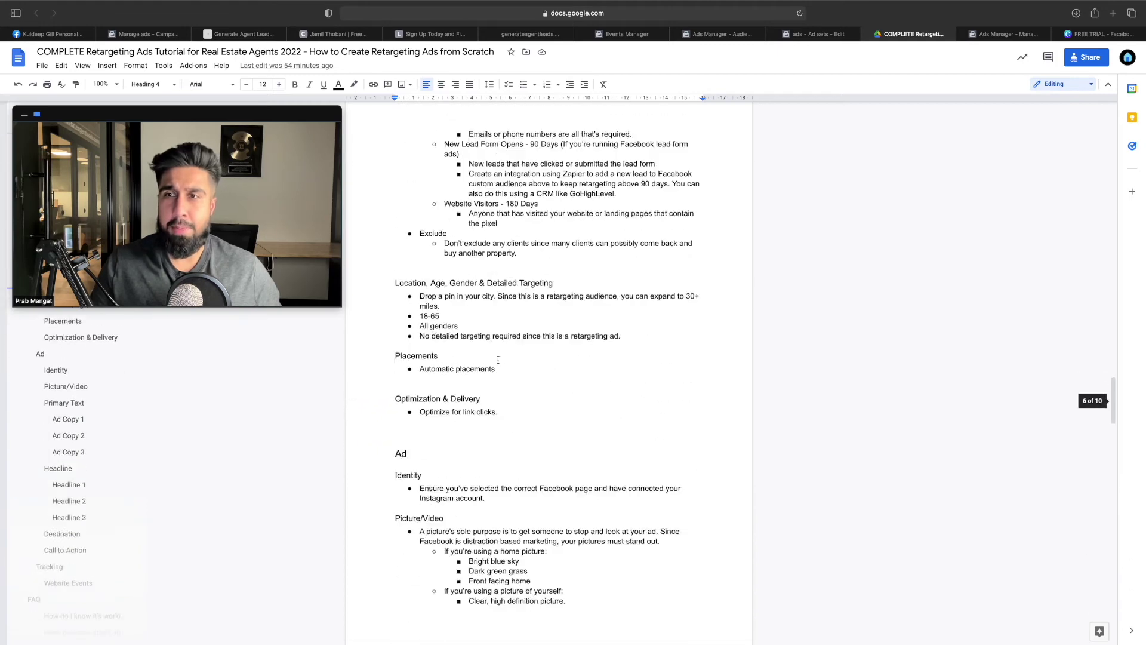
scroll(475, 300, "up", 5)
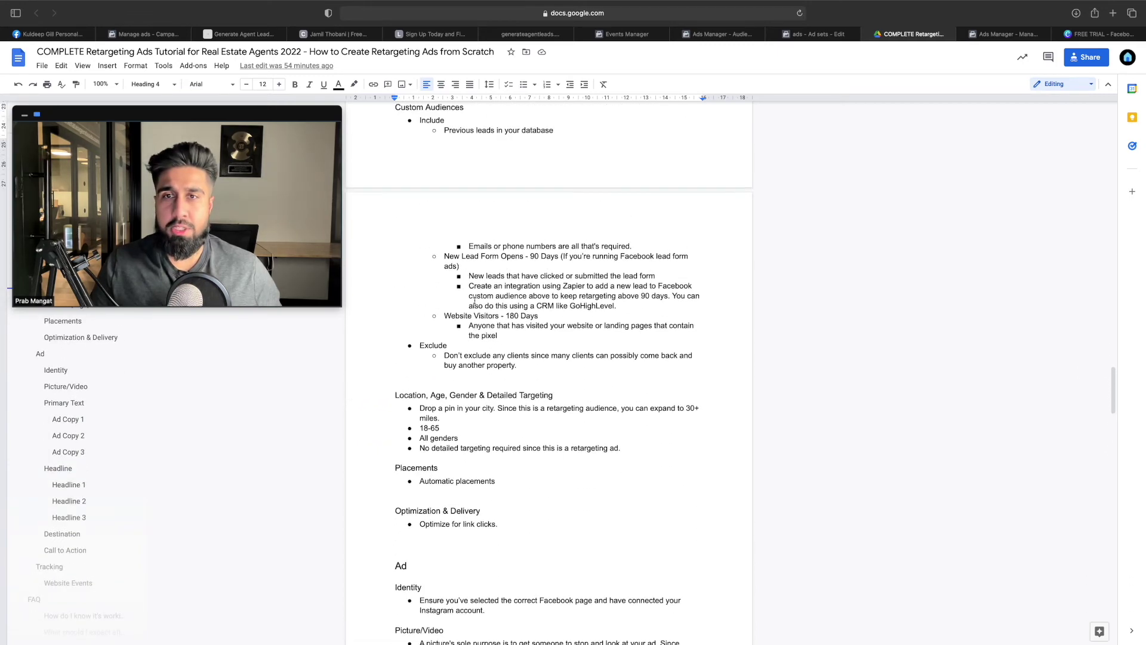
Search 'gener' and add the Website Visitors, Open Lead Form and Inbound Leads (GAL) custom audiences
left_click(1022, 34)
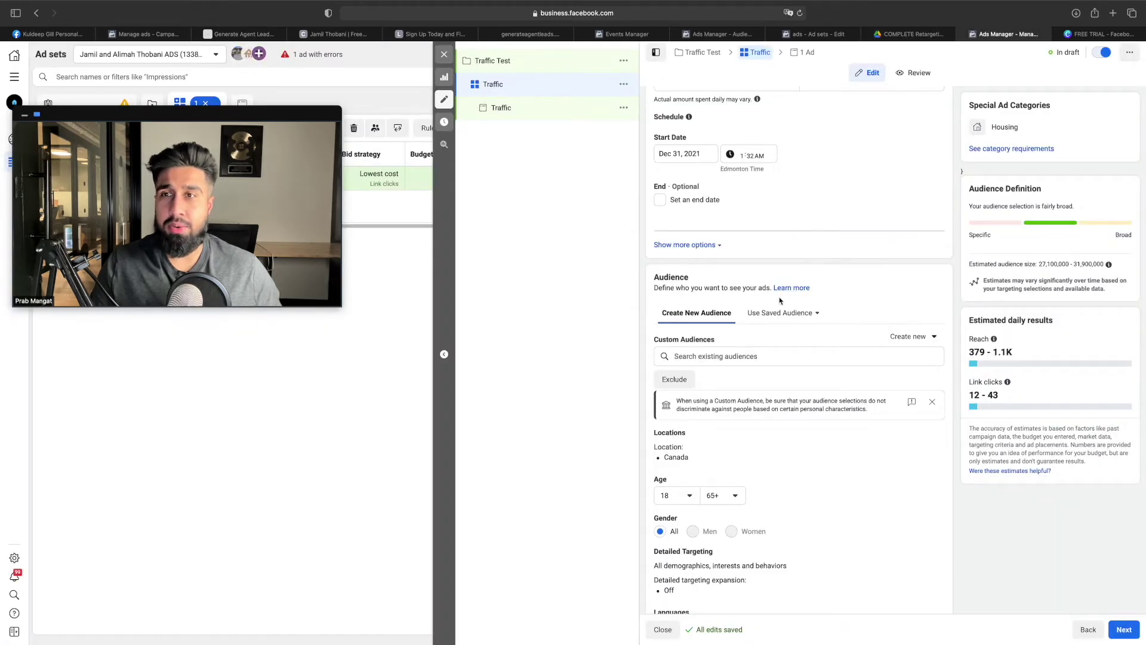
left_click(742, 355)
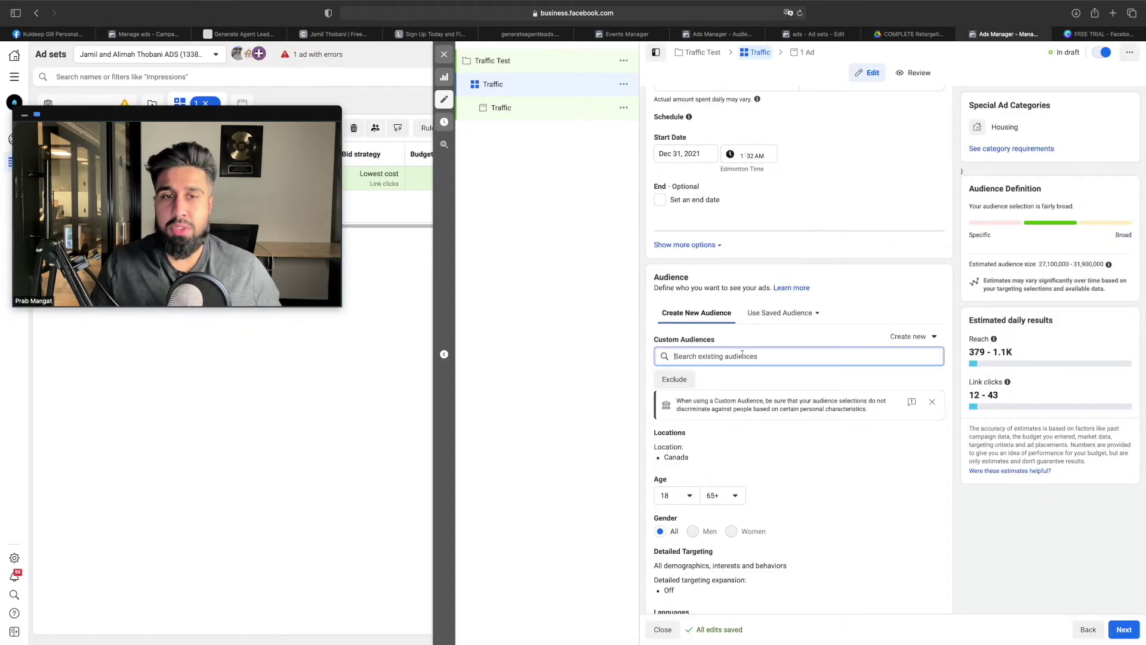
type("ge")
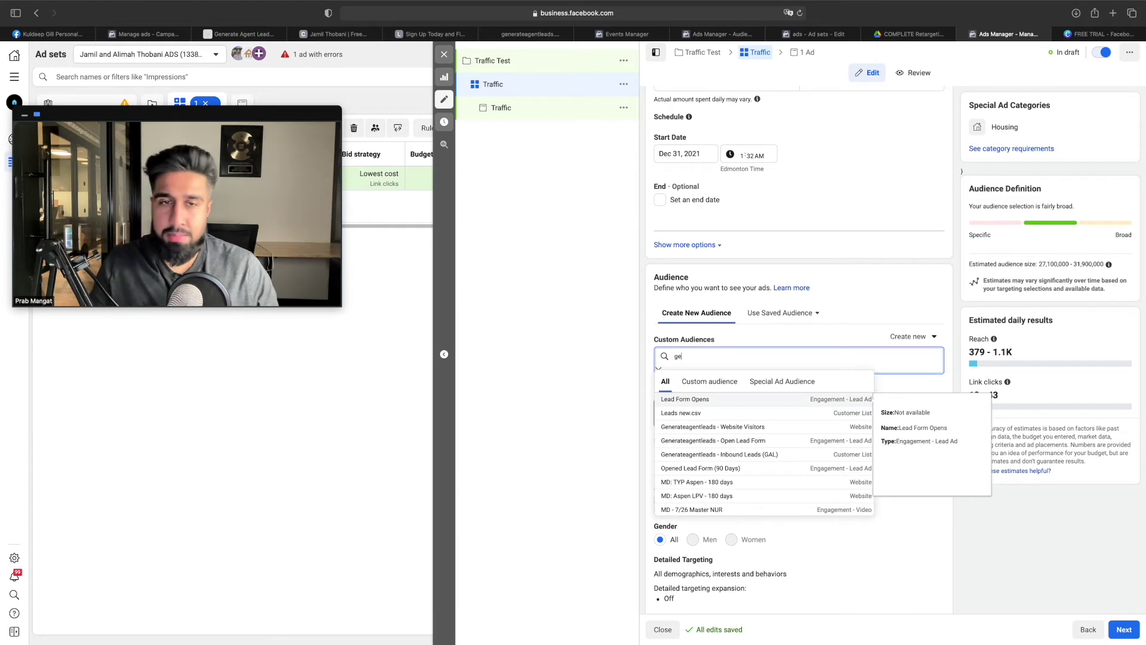
type("ner")
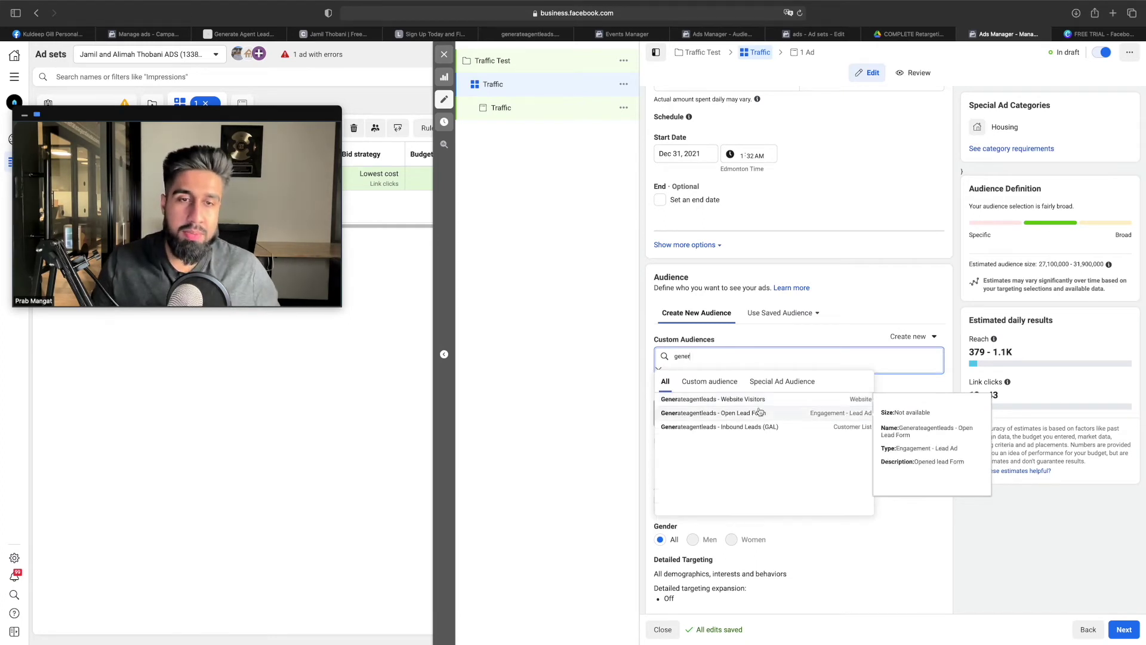
left_click(755, 400)
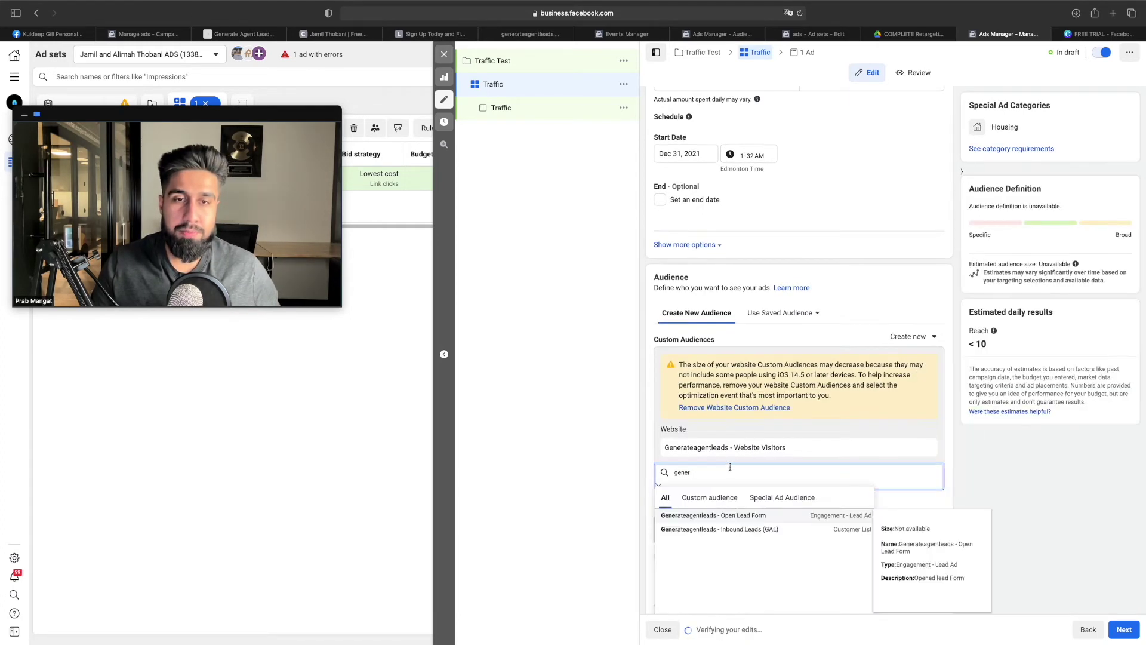
left_click(731, 517)
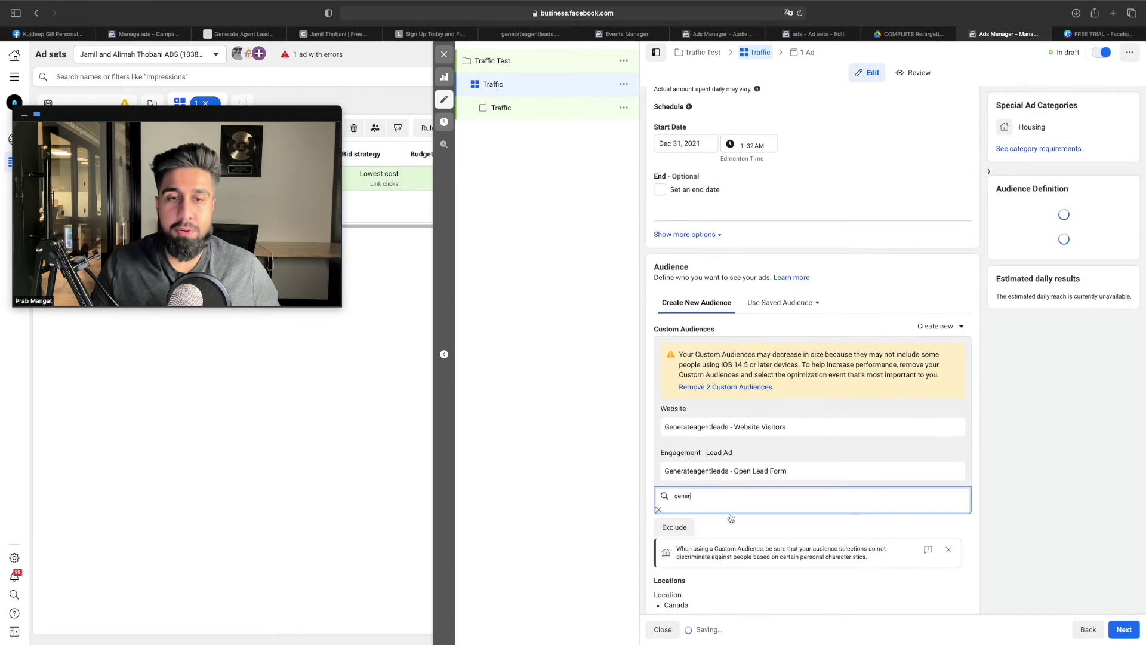
left_click(761, 628)
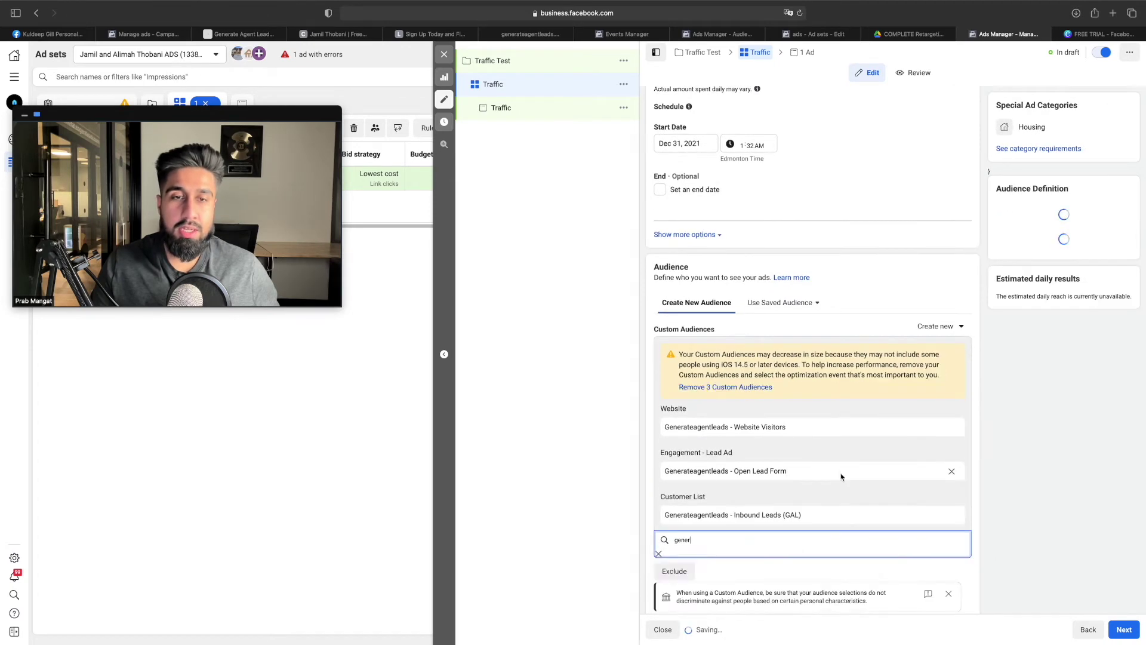
left_click(996, 447)
scroll(872, 418, "down", 4)
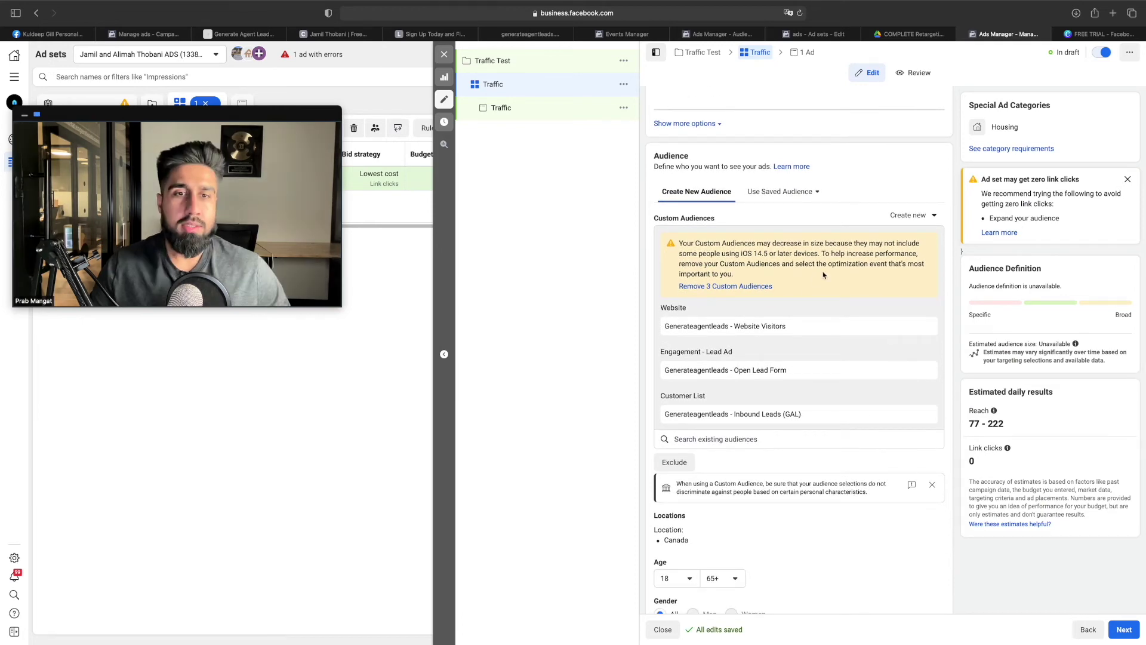
left_click(914, 34)
scroll(511, 333, "down", 1)
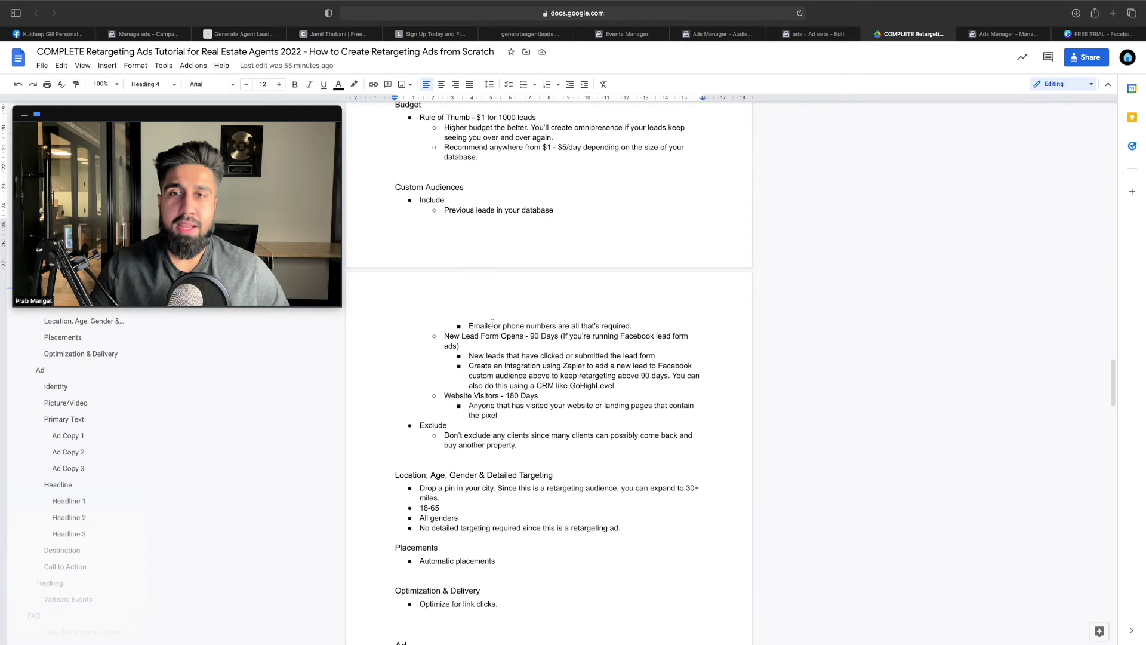
scroll(492, 323, "down", 3)
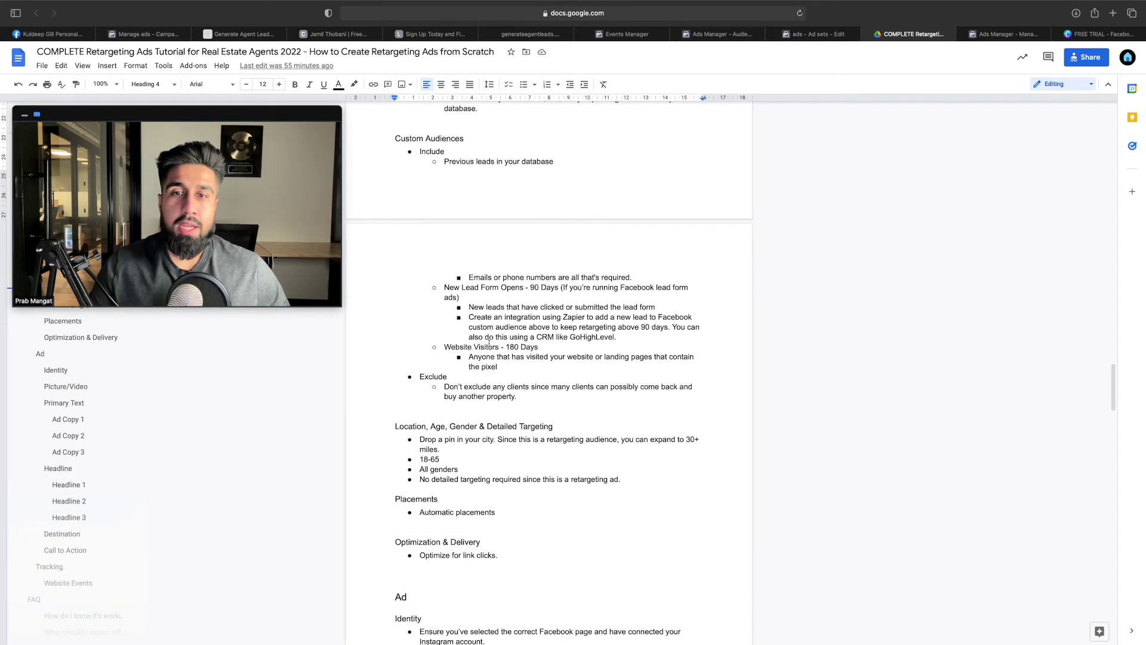
scroll(489, 344, "down", 3)
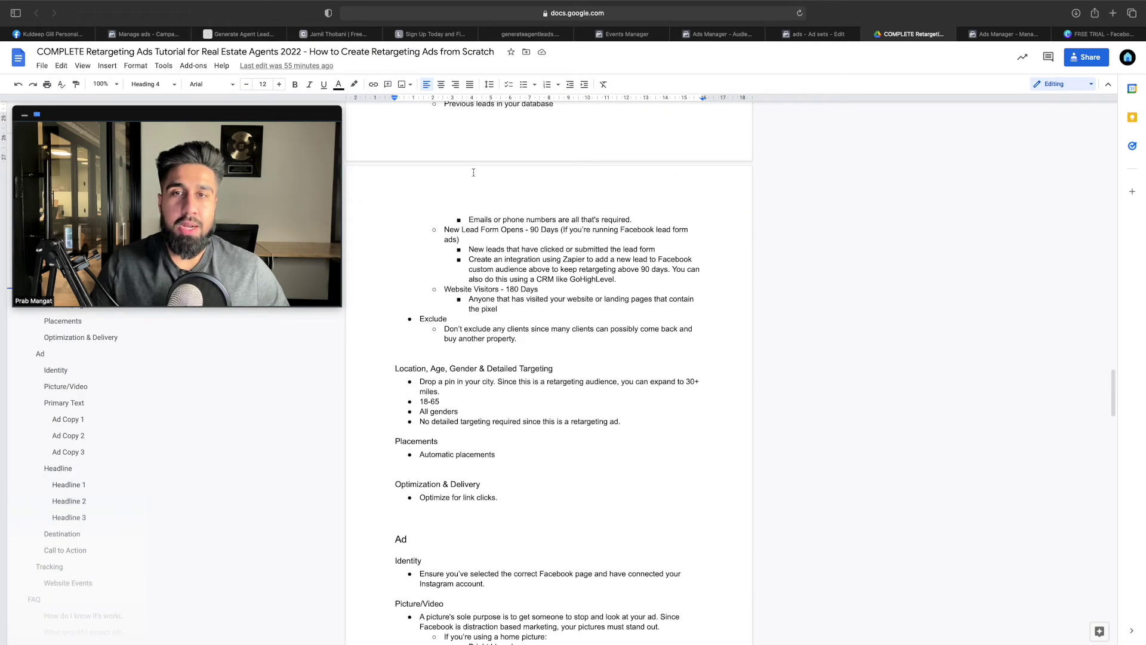
scroll(492, 298, "down", 2)
double_click(442, 277)
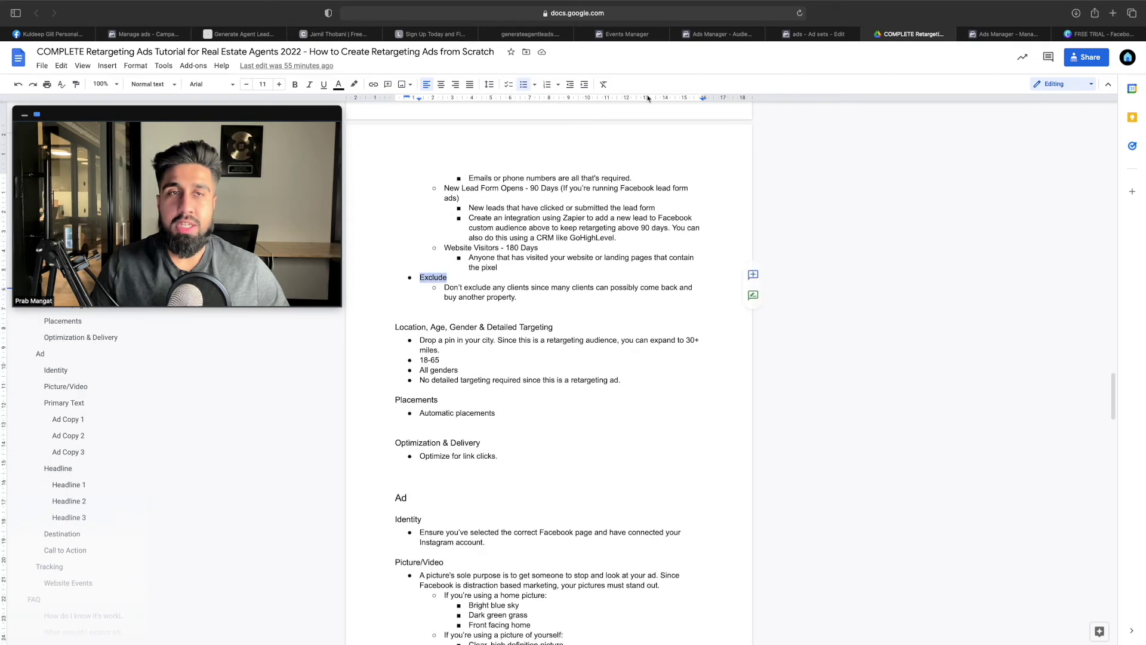
left_click(996, 35)
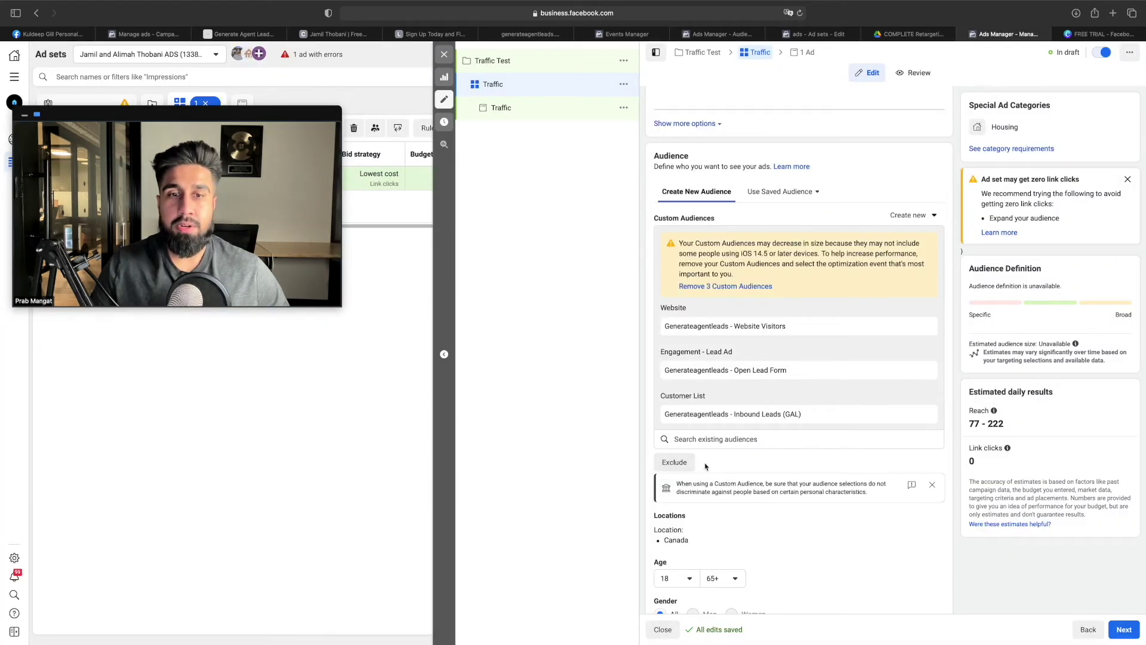
scroll(708, 466, "down", 2)
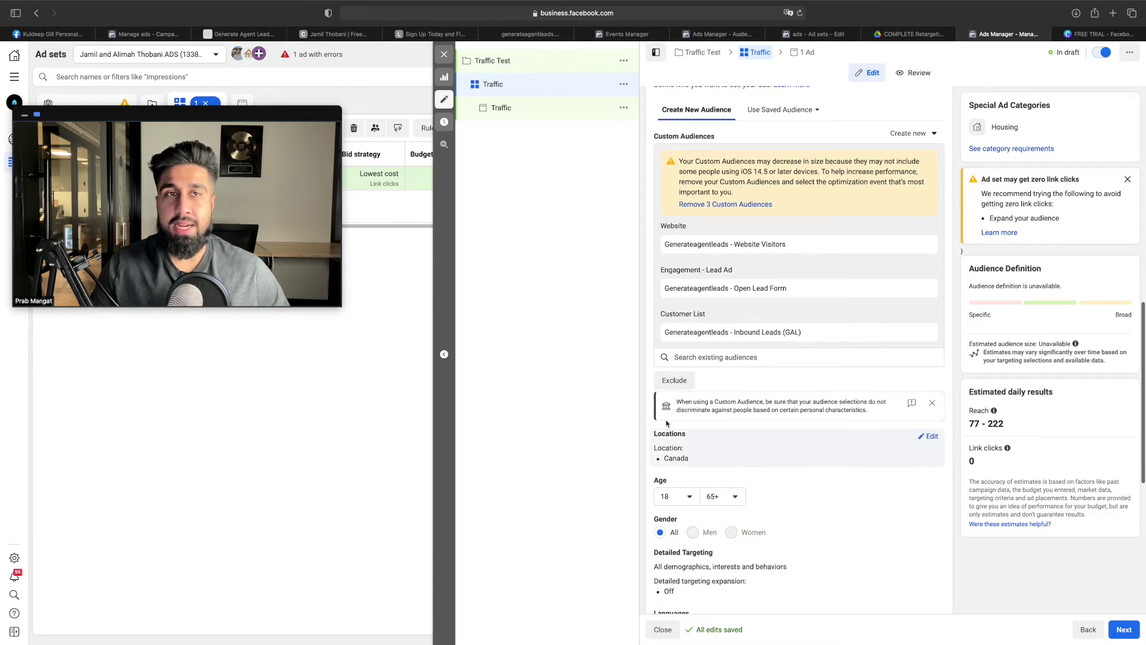
left_click(910, 34)
scroll(616, 313, "down", 2)
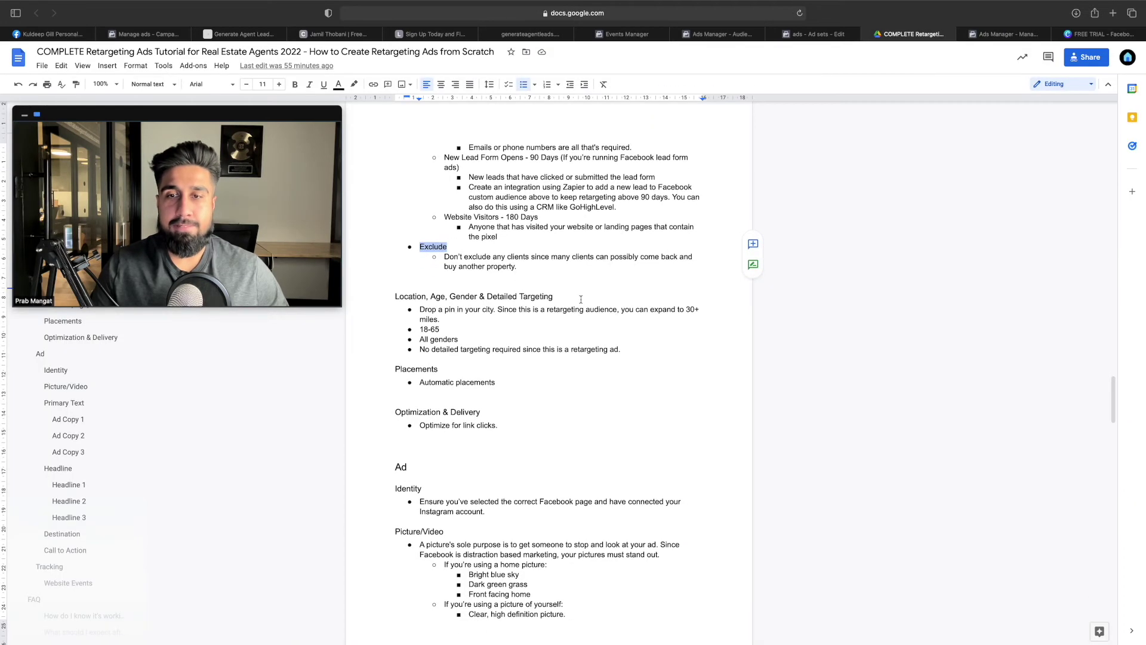
scroll(577, 291, "down", 1)
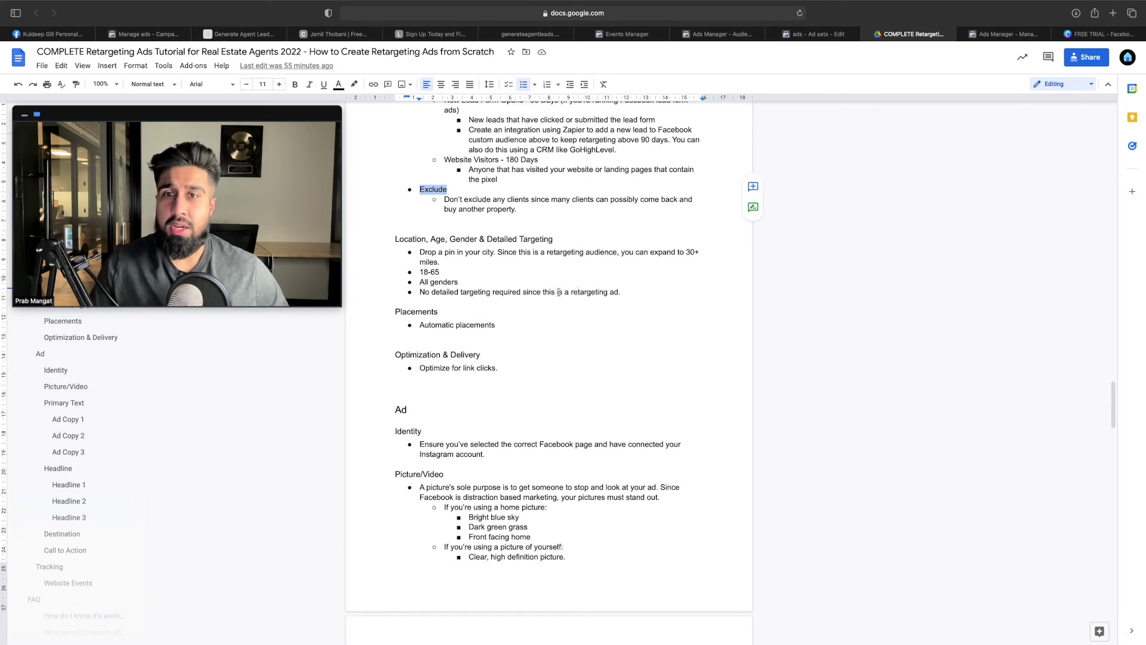
left_click_drag(440, 255, 475, 256)
left_click(484, 258)
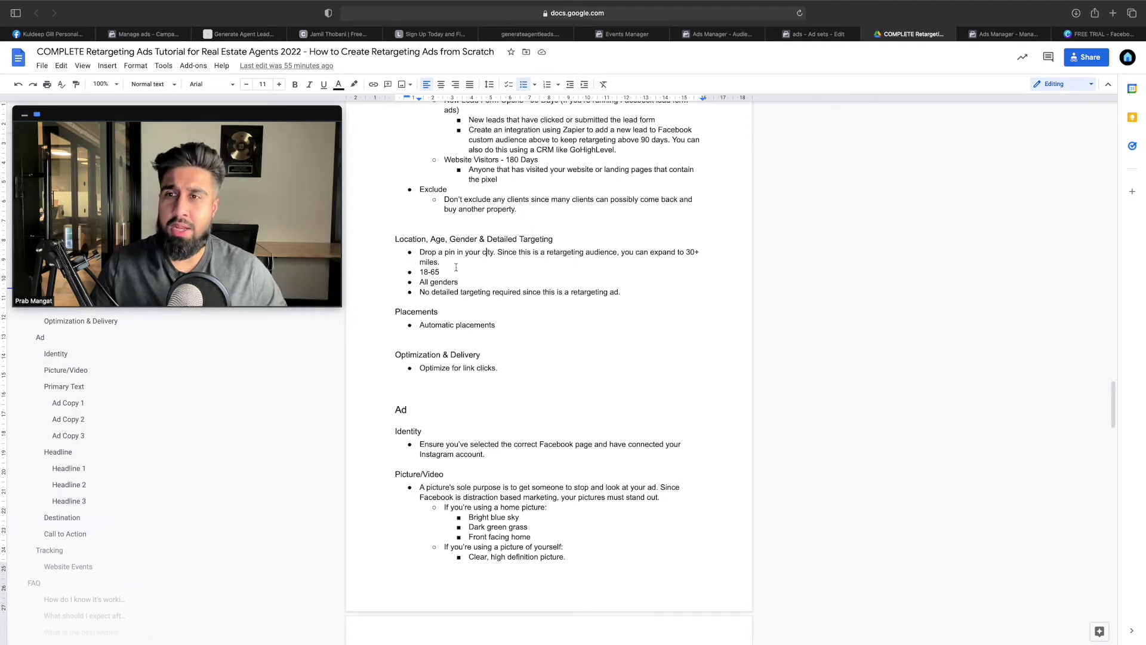
left_click_drag(441, 272, 437, 283)
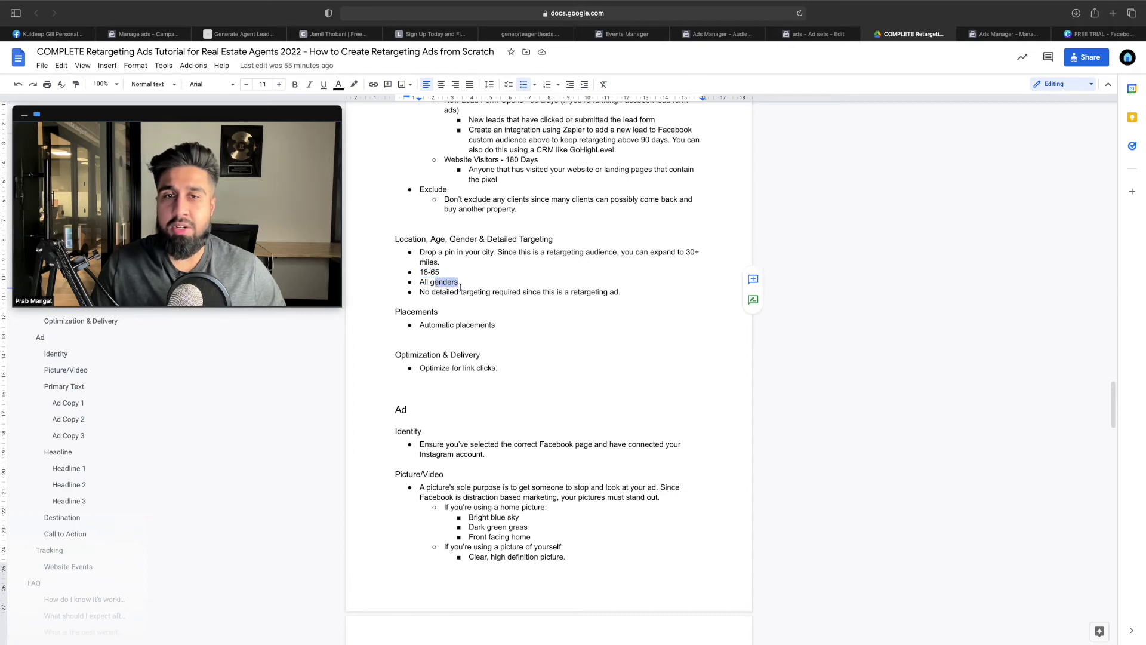
left_click(468, 292)
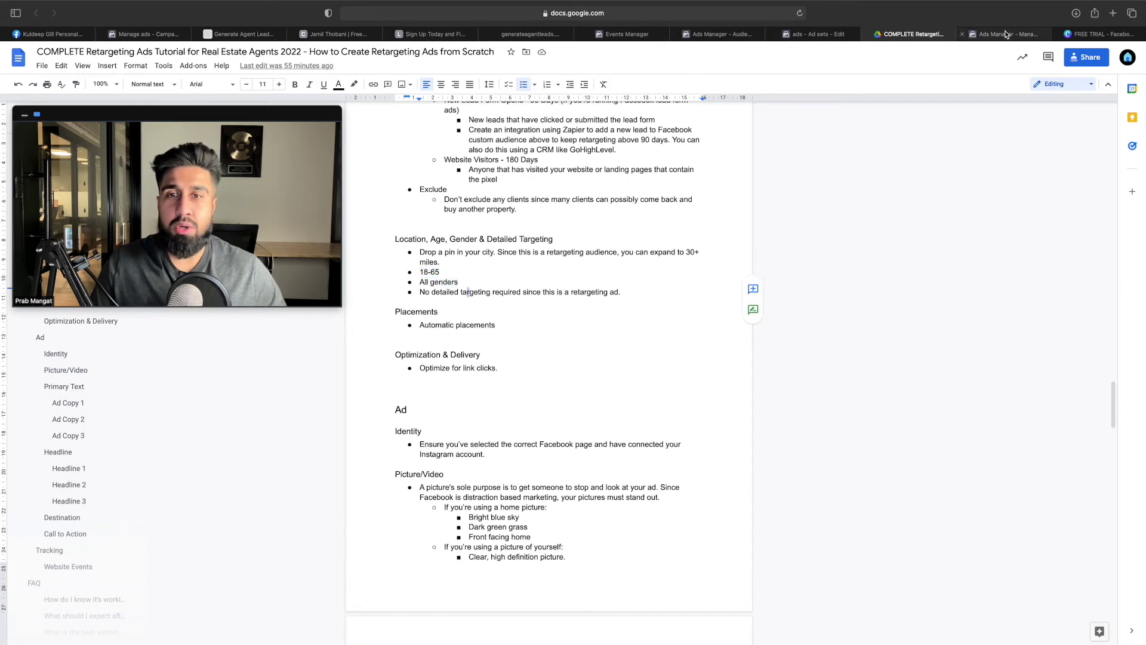
left_click(1006, 34)
Replace the Canada location with Calgary, Alberta, found by searching 'calgary'
scroll(770, 282, "down", 3)
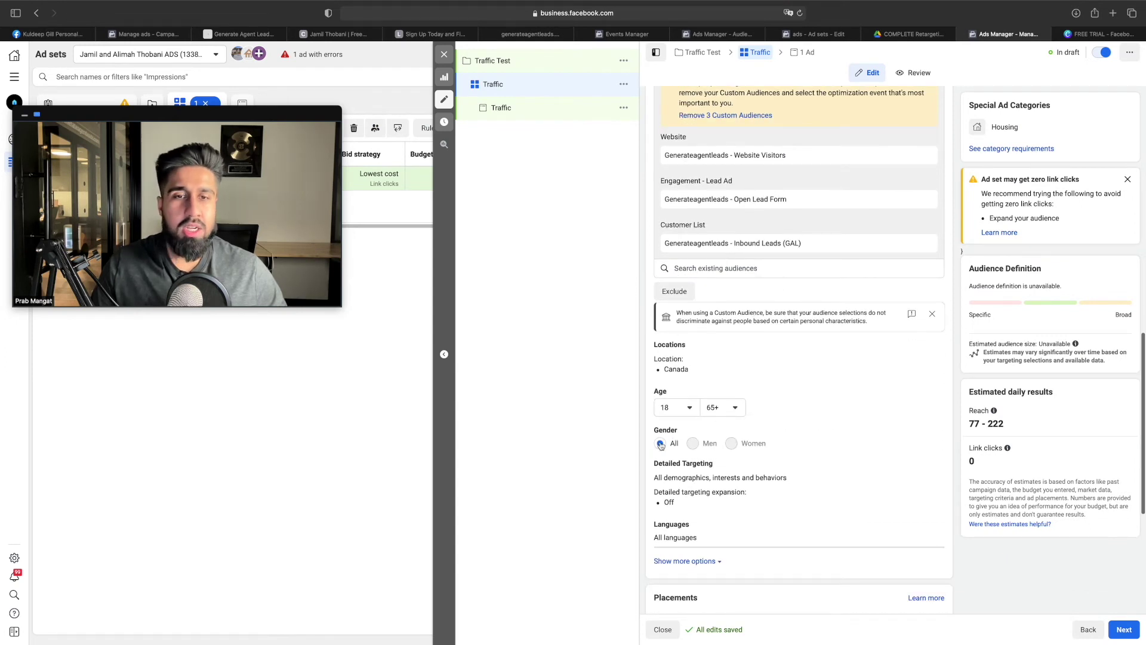
scroll(797, 441, "down", 1)
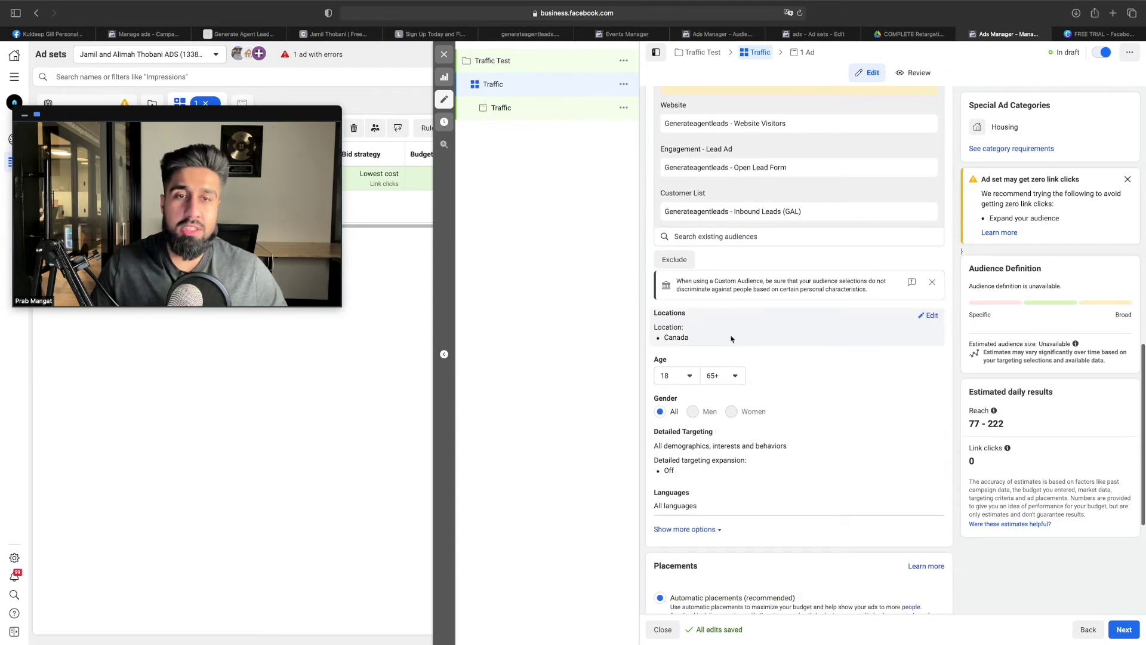
left_click(929, 315)
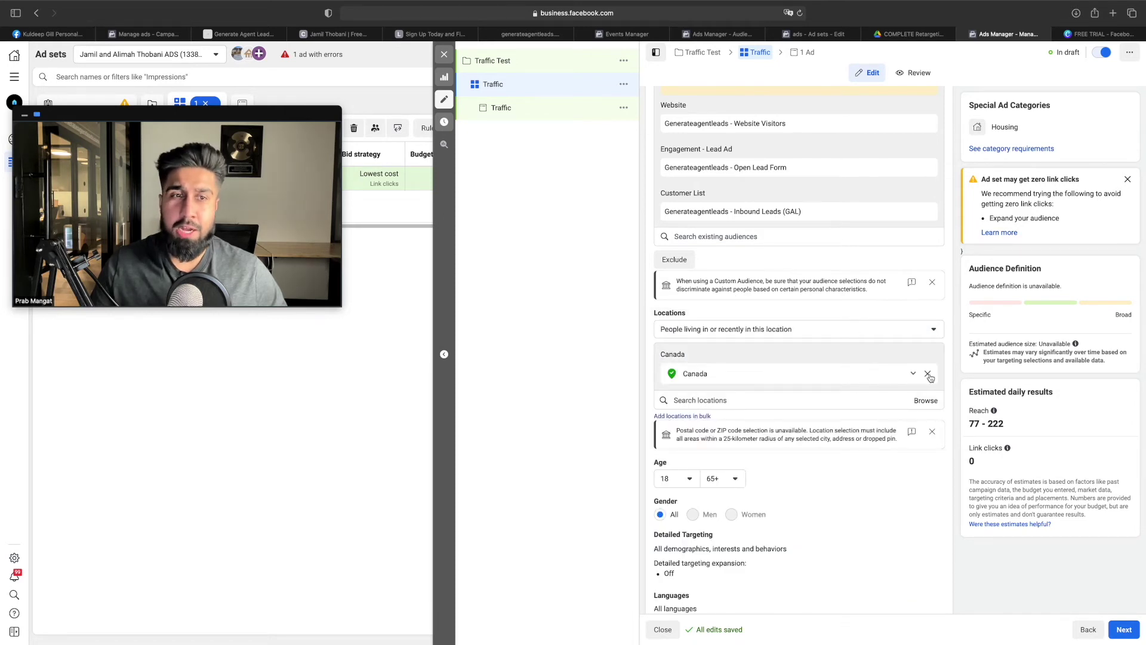
left_click(928, 374)
left_click(738, 352)
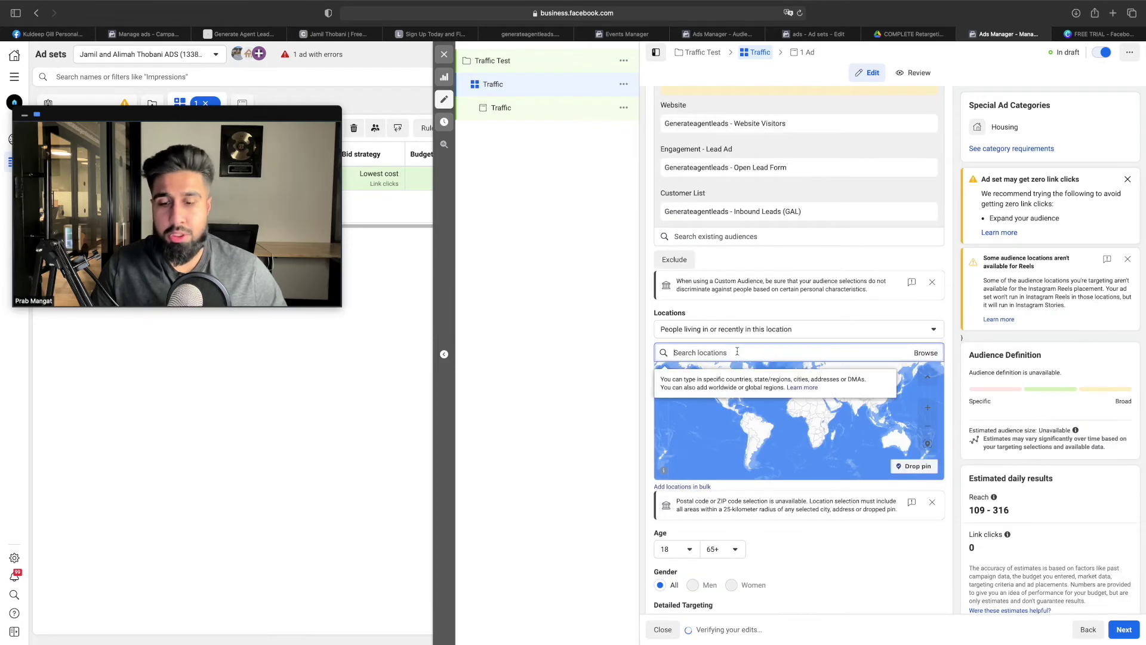
type("calgary")
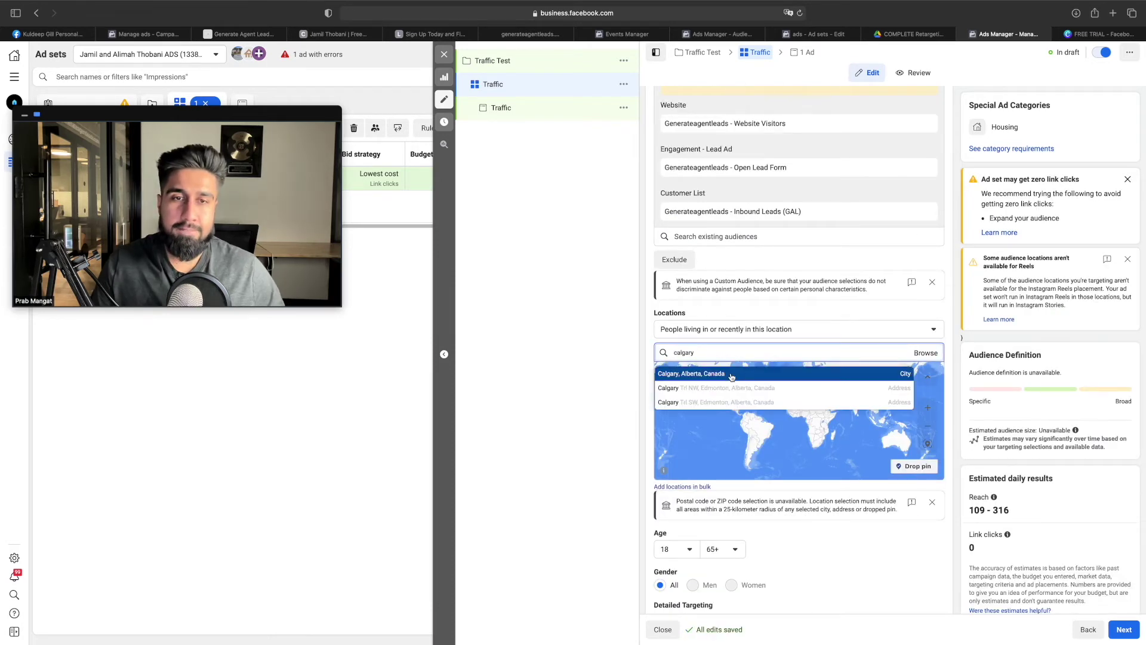
left_click(732, 375)
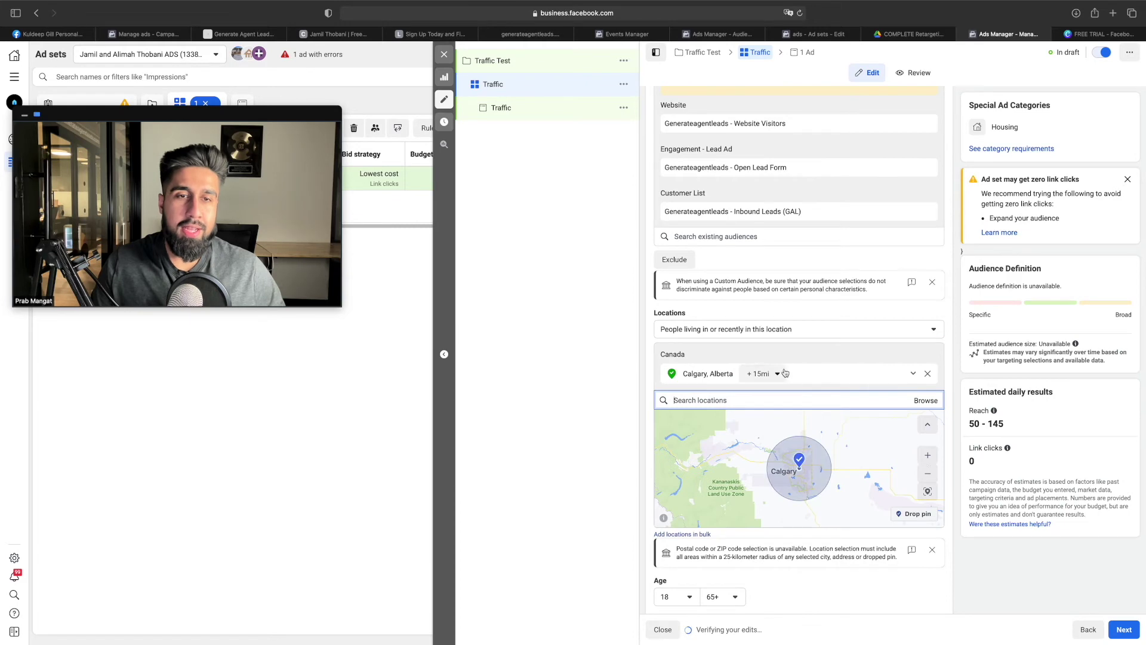
Change Calgary's targeting radius from 15 to 30 miles
left_click(778, 374)
double_click(815, 421)
type("30")
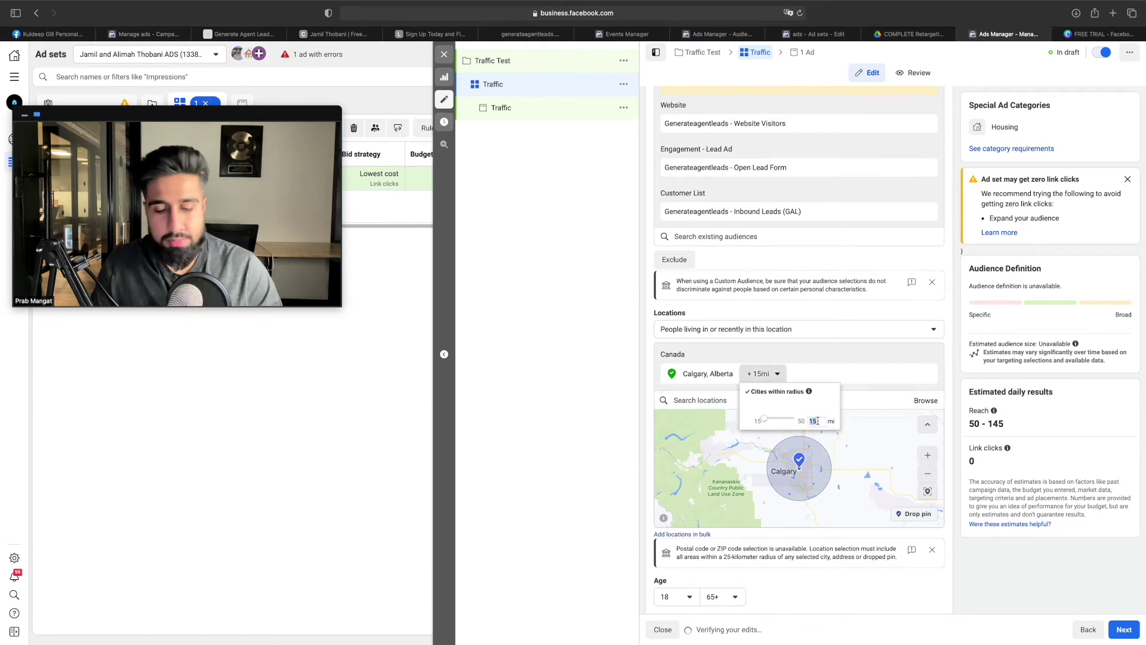
key("Return")
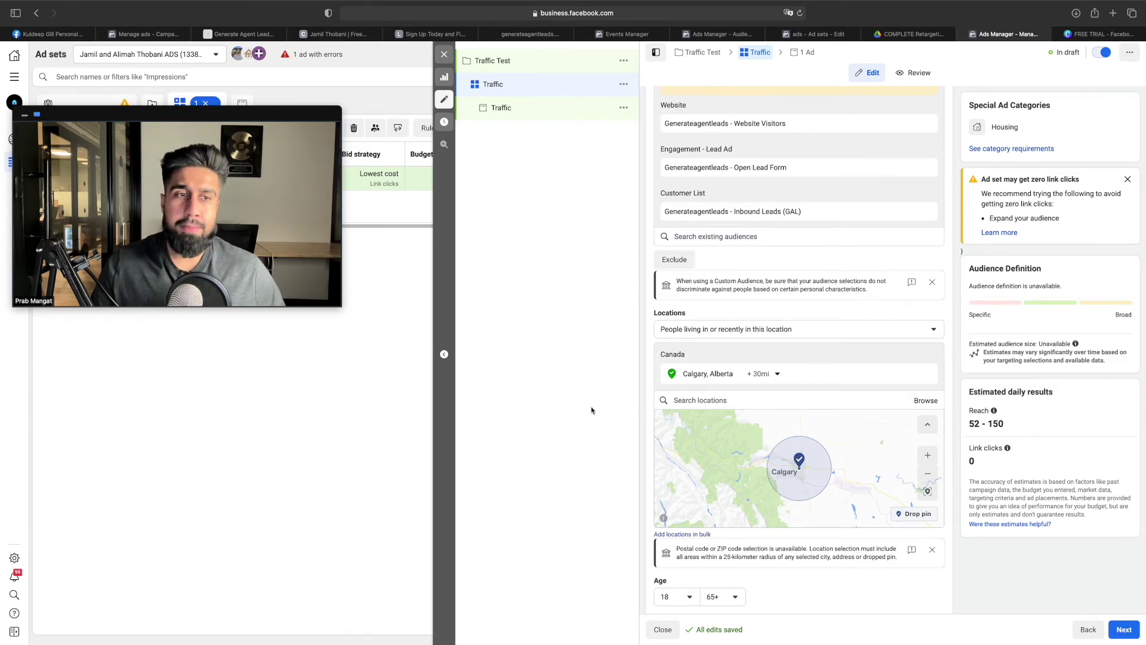
scroll(857, 439, "down", 1)
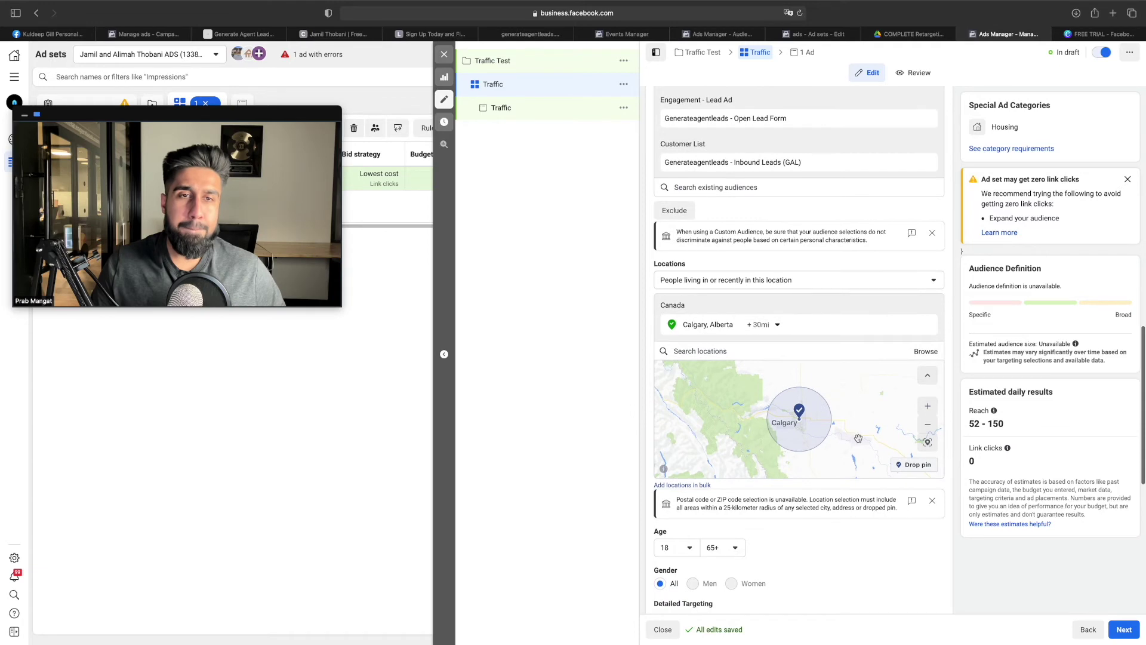
scroll(905, 541, "down", 1)
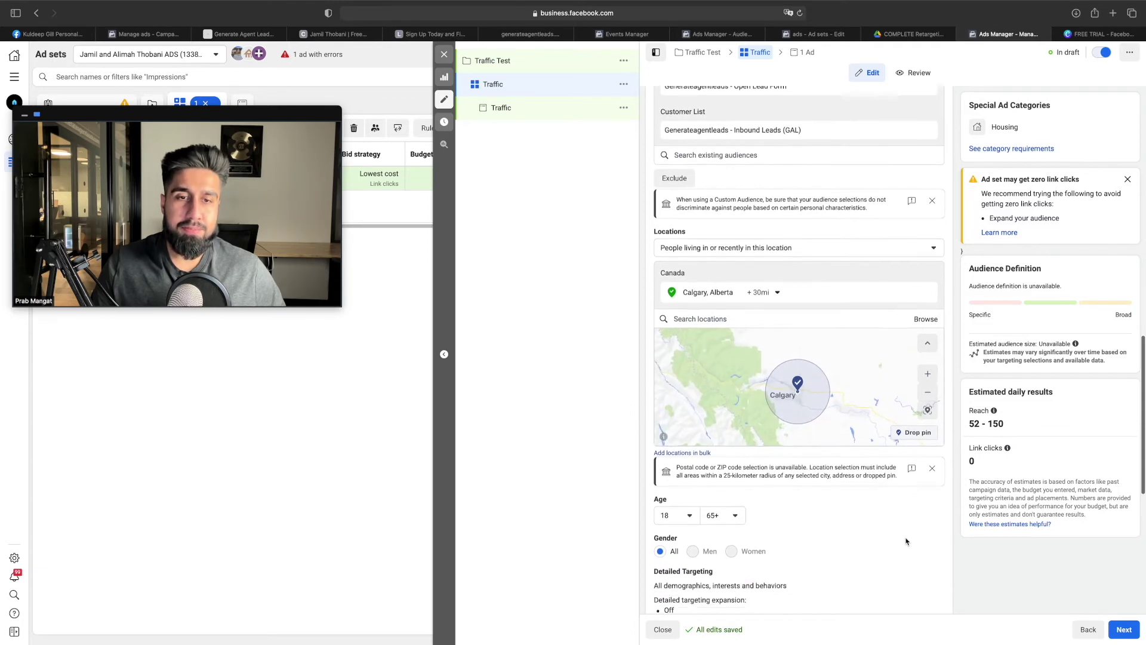
scroll(905, 542, "down", 10)
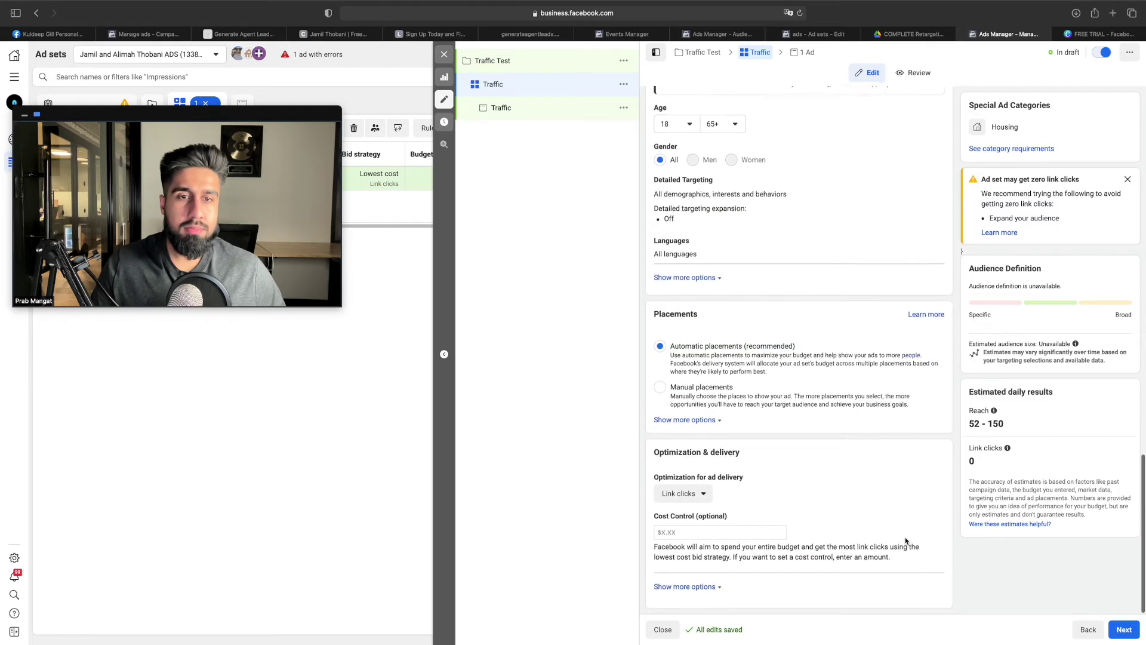
left_click(895, 37)
scroll(627, 272, "down", 2)
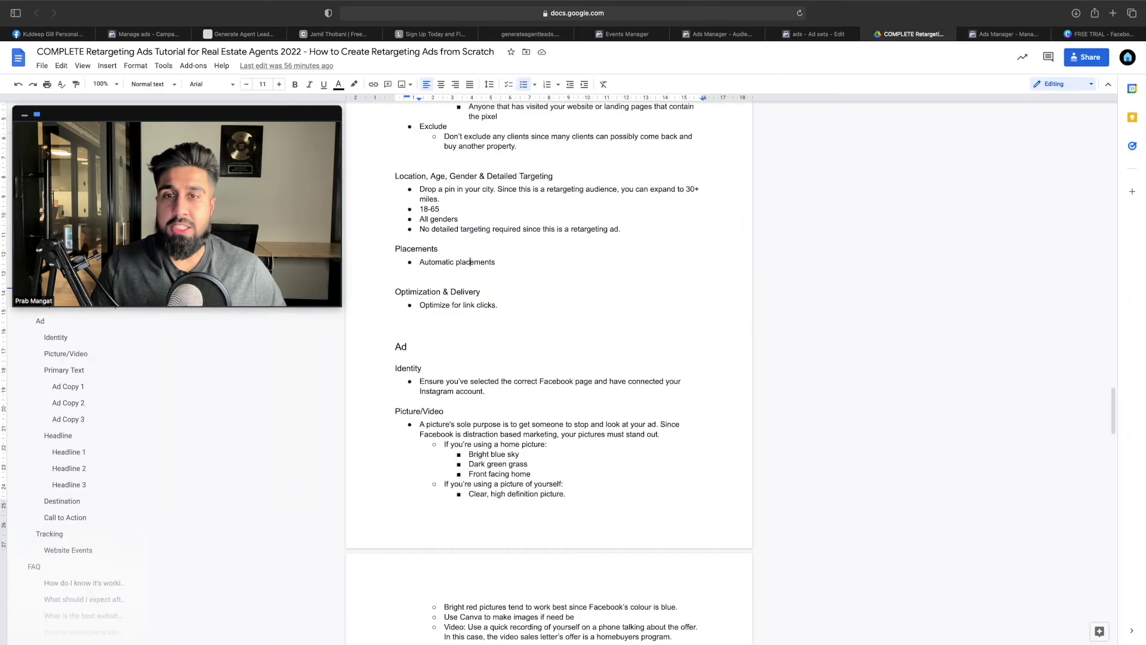
left_click(963, 38)
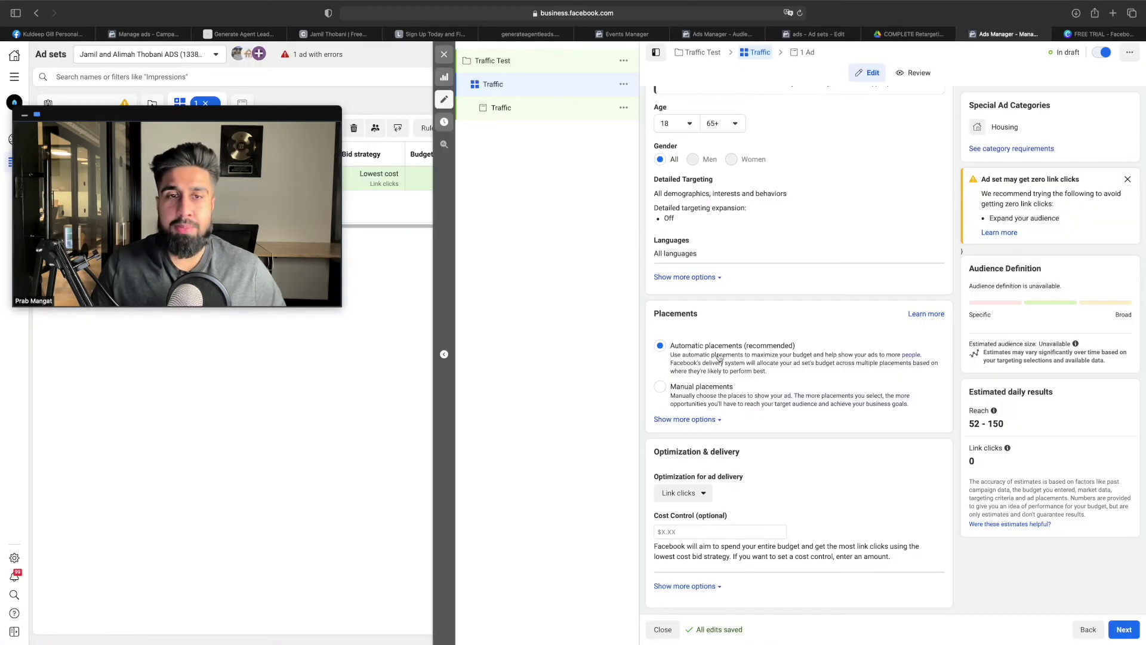
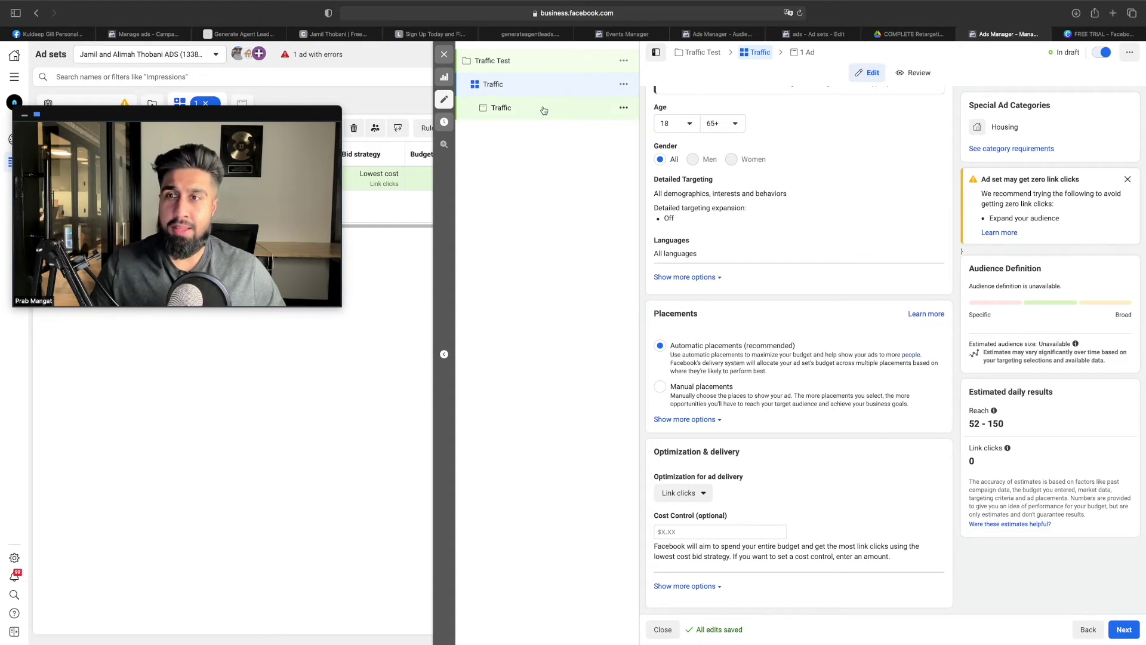
Open the Traffic ad for editing, glancing at the retargeting tutorial doc on the way
left_click(544, 110)
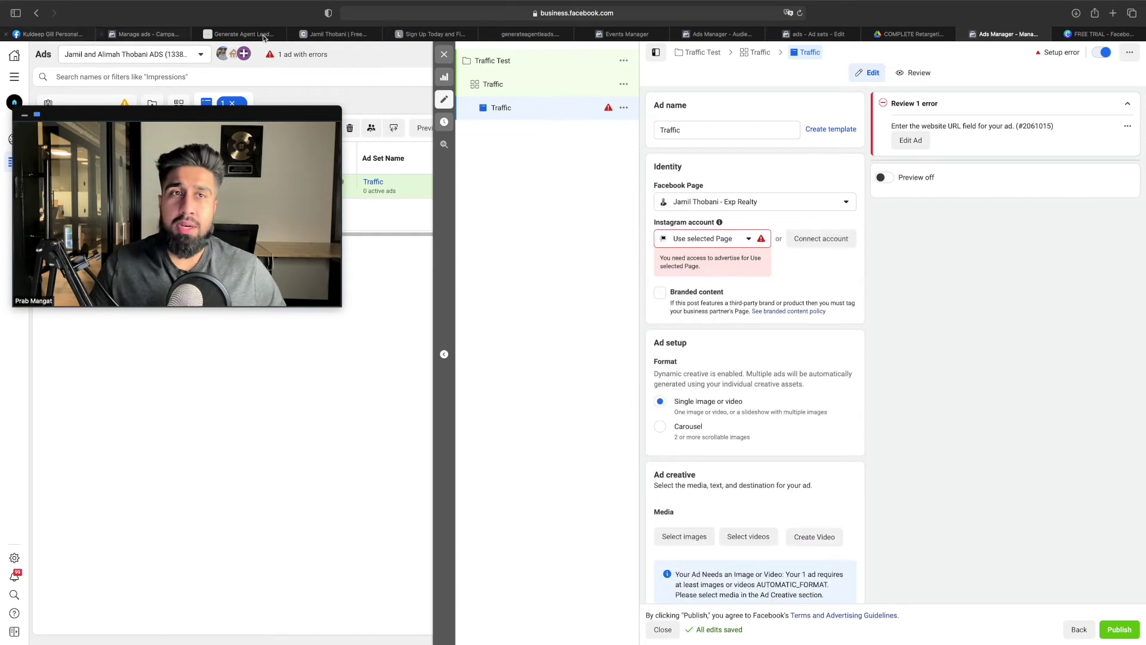
left_click(914, 34)
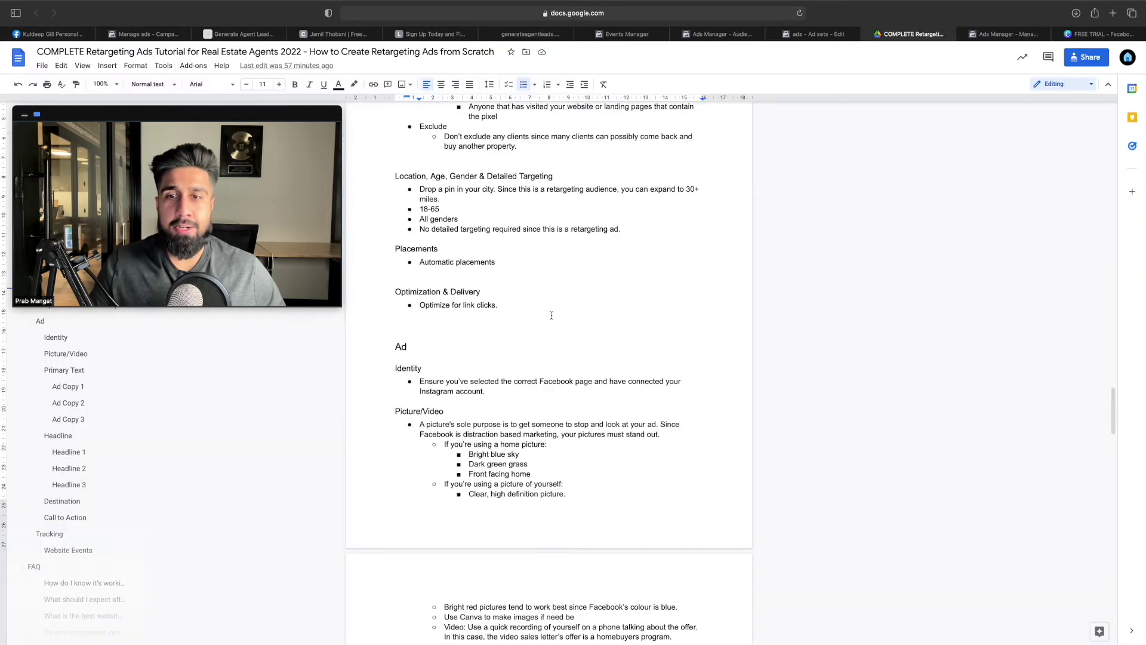
scroll(552, 315, "down", 5)
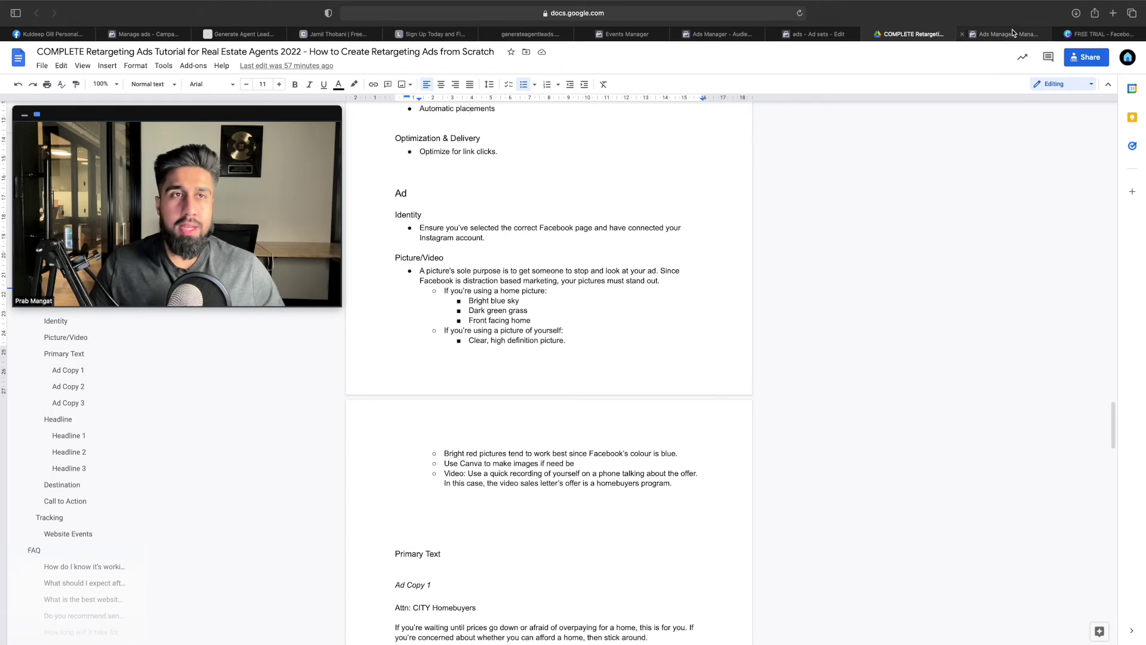
left_click(1009, 34)
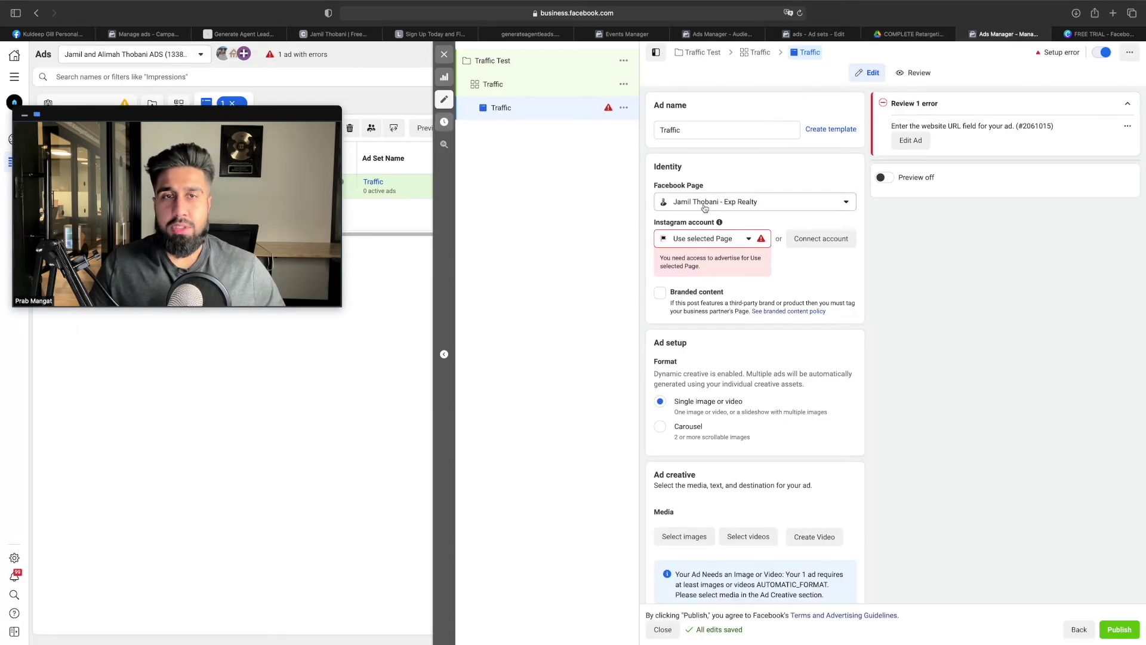
Connect the page's linked Instagram account to the ad, then return to the tutorial doc
left_click(748, 240)
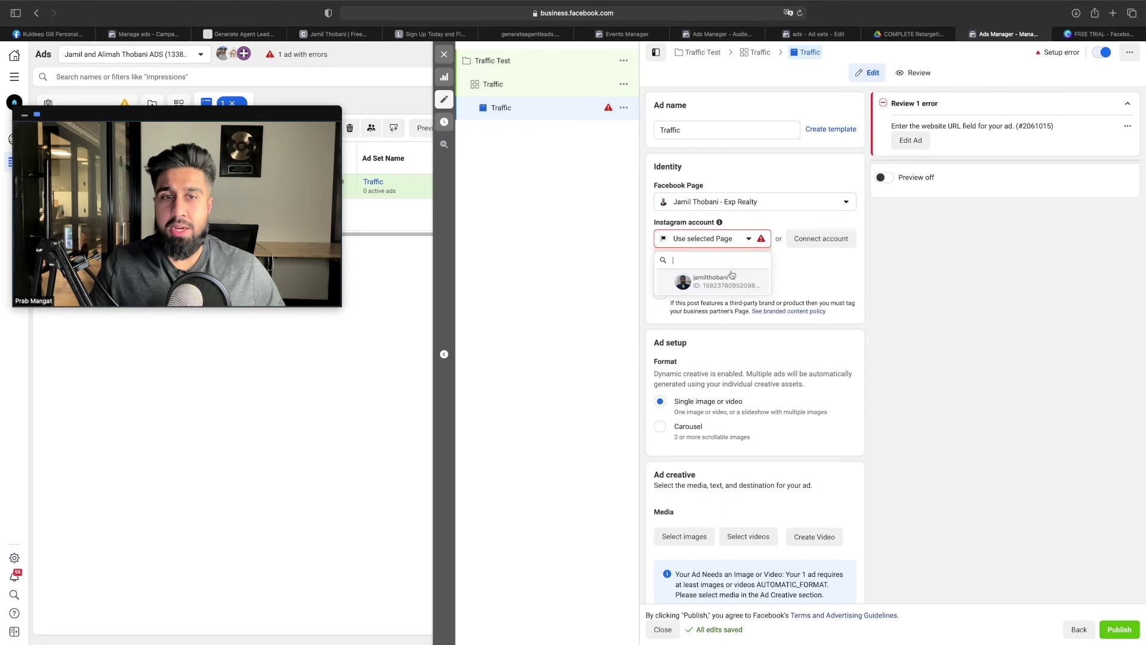
left_click(734, 282)
scroll(745, 272, "down", 2)
scroll(745, 272, "down", 1)
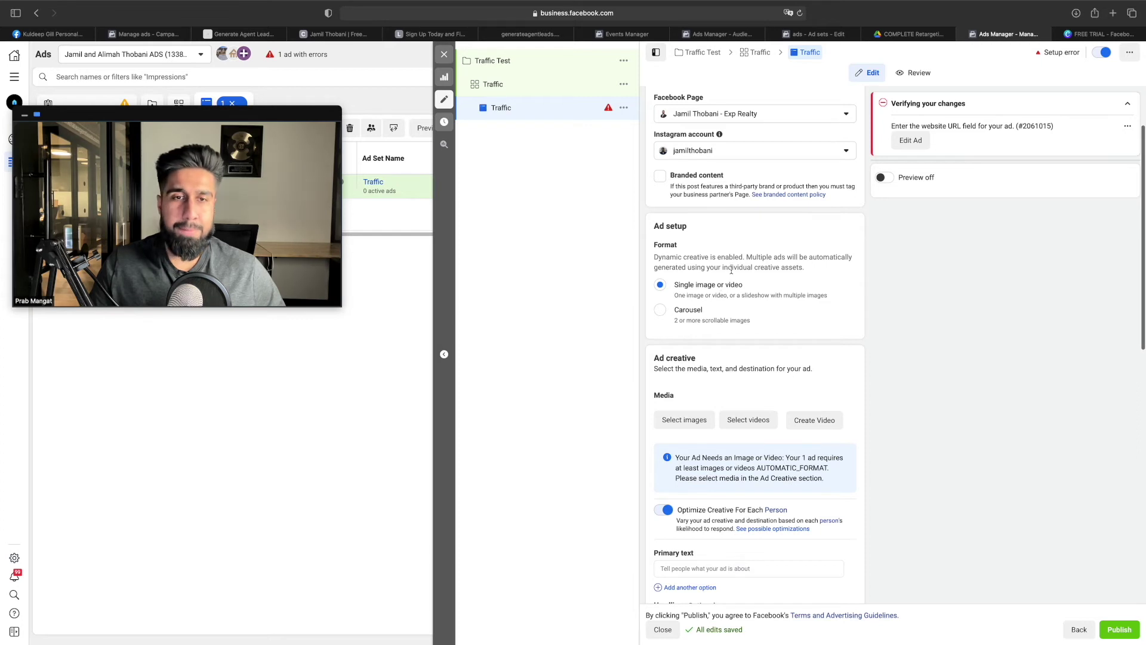
scroll(731, 269, "down", 1)
scroll(732, 275, "down", 1)
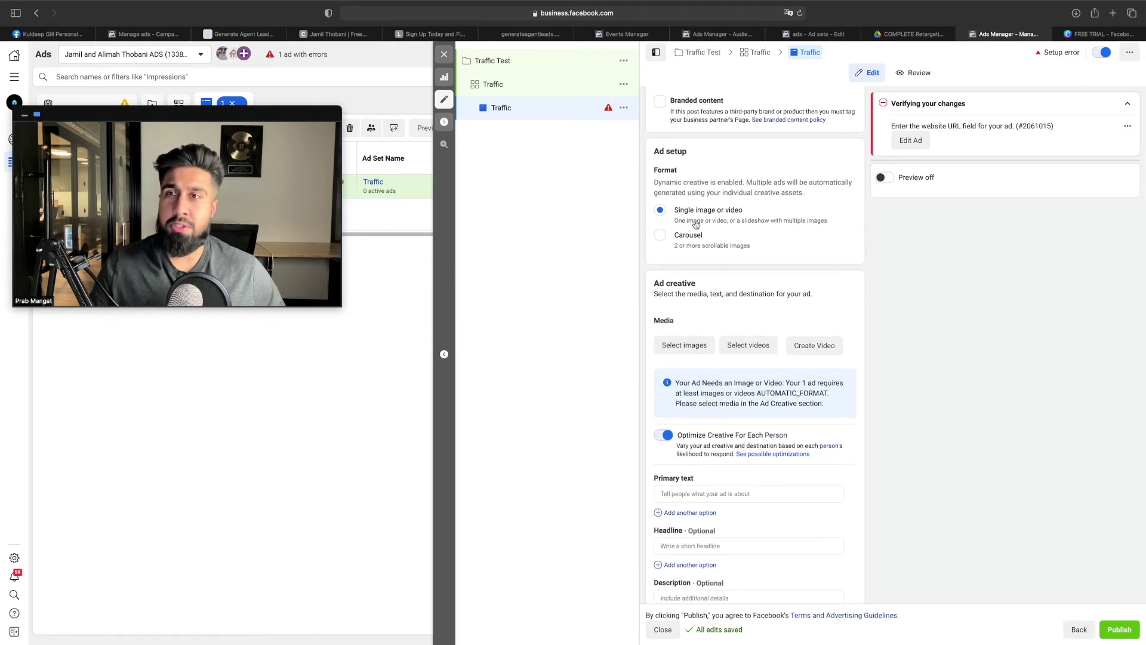
scroll(756, 306, "down", 1)
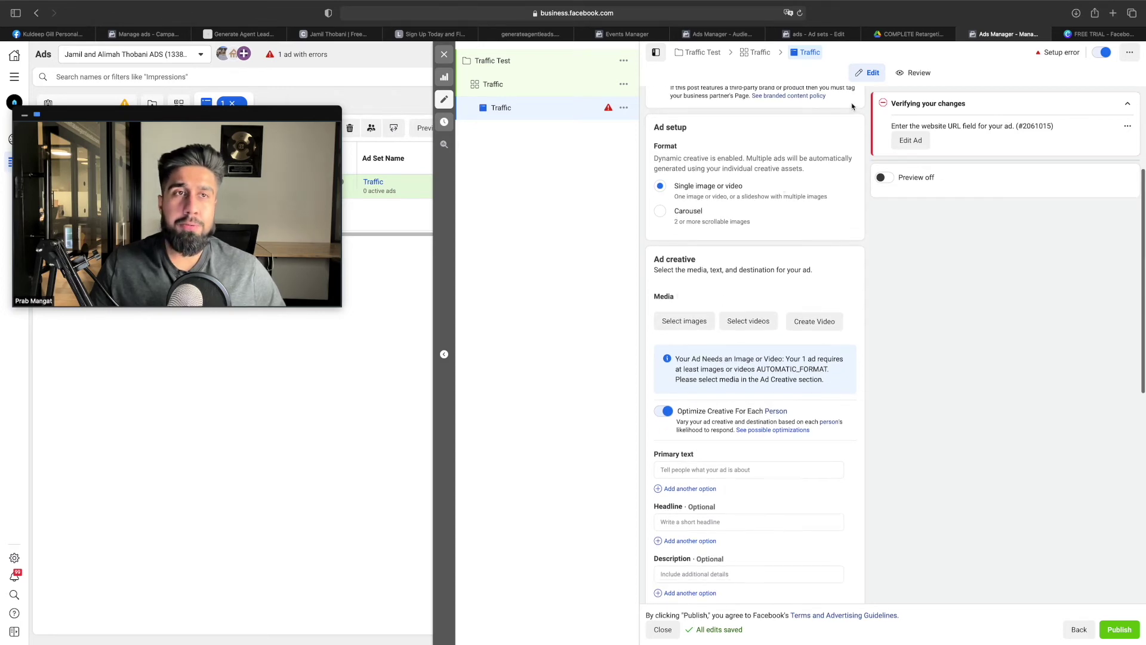
left_click(924, 39)
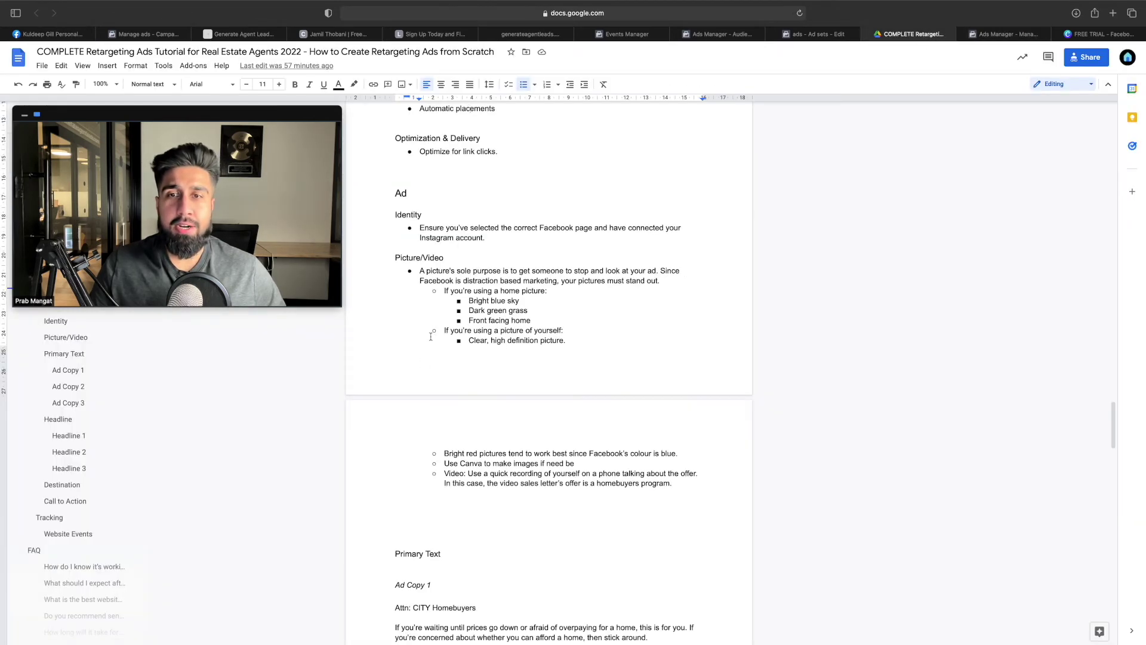
Highlight the Picture/Video heading and the distraction-based marketing line in the tutorial
left_click_drag(397, 263, 657, 271)
left_click(462, 270)
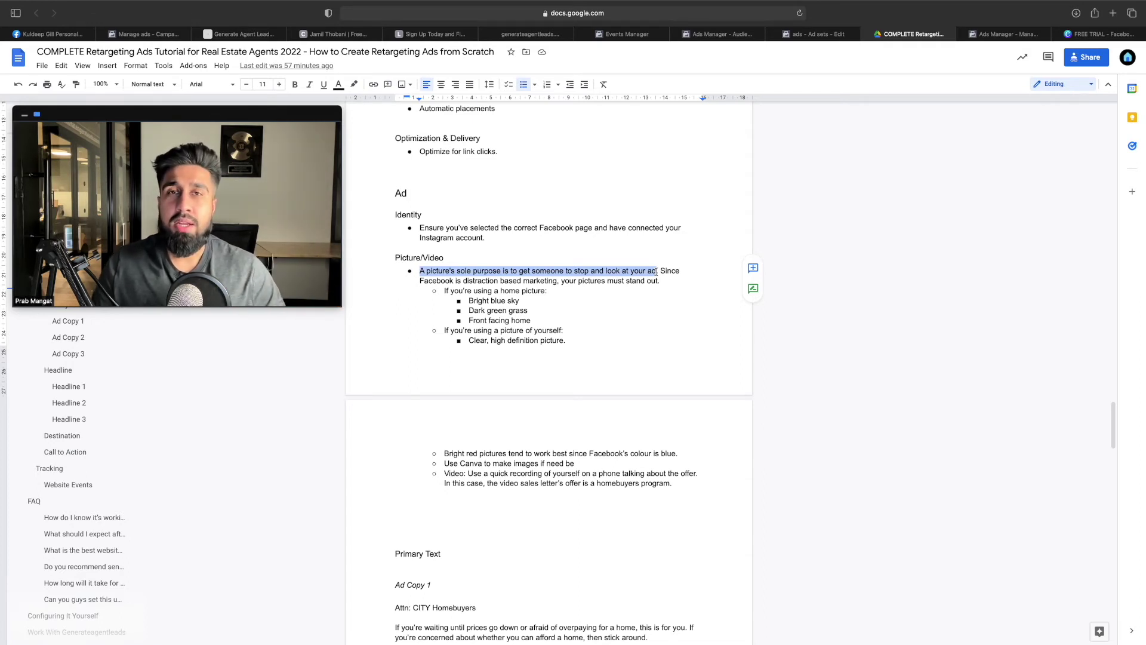
left_click(548, 290)
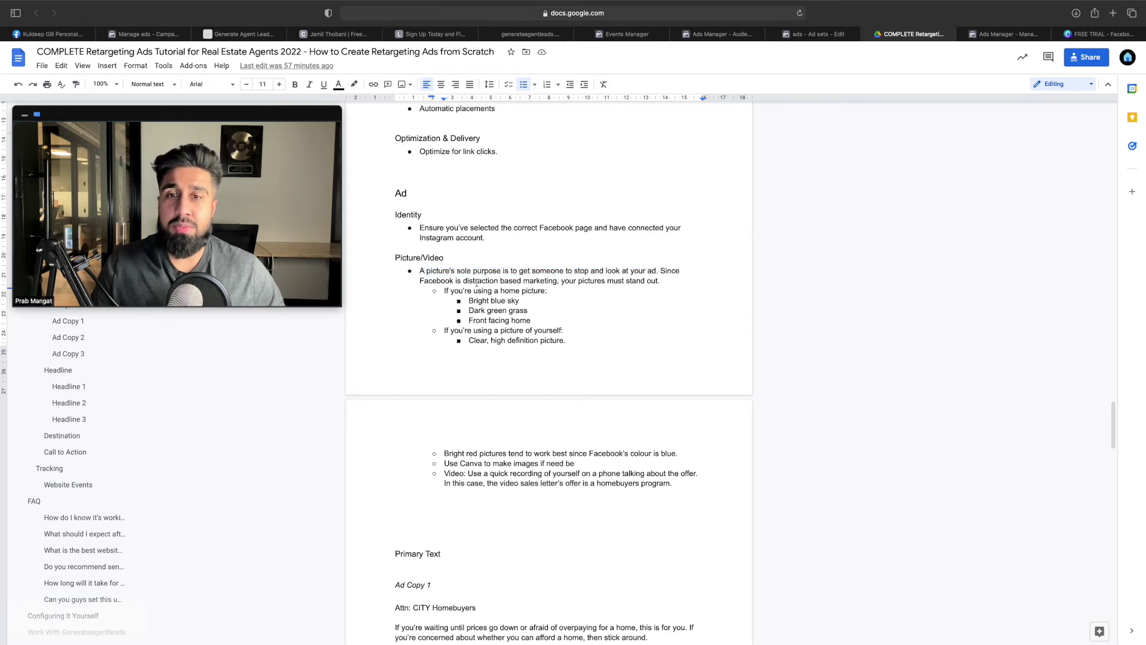
left_click_drag(470, 281, 546, 282)
left_click(577, 286)
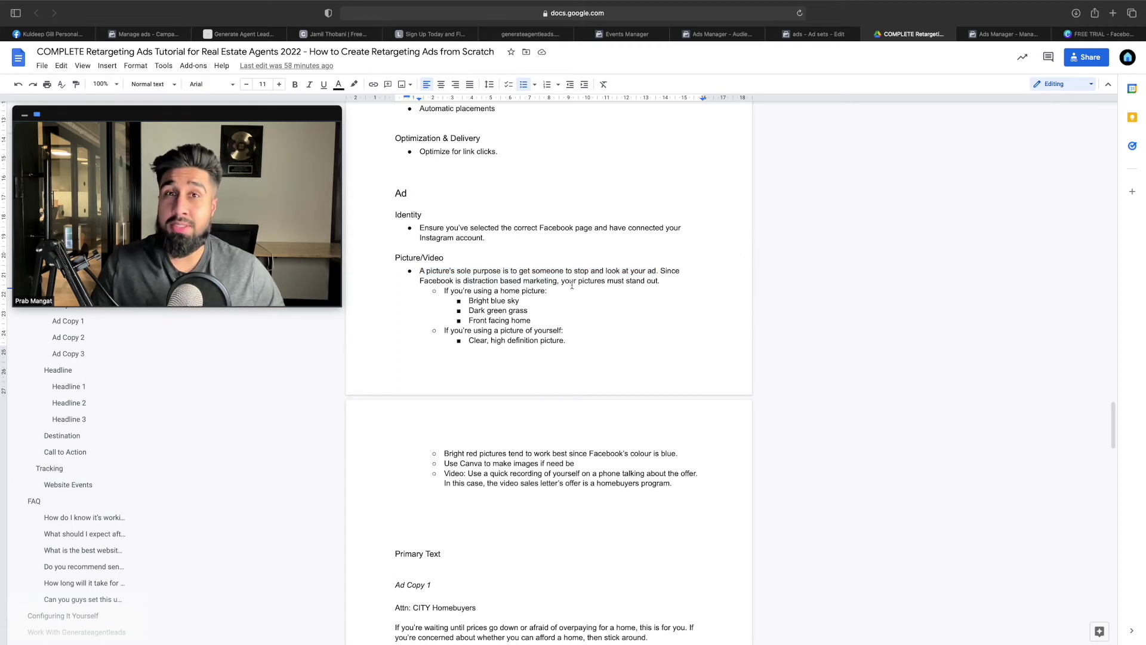
Highlight the home picture tips and the picture-of-yourself line, then return to the ad editor
left_click_drag(527, 302, 469, 301)
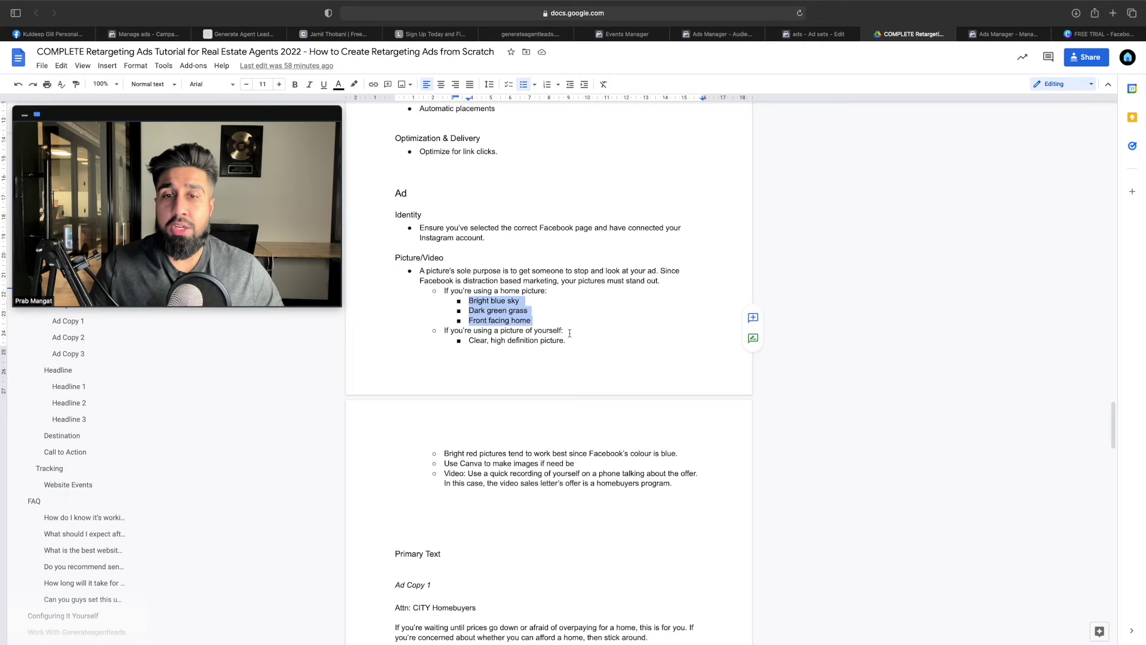
left_click_drag(569, 333, 500, 331)
left_click(531, 340)
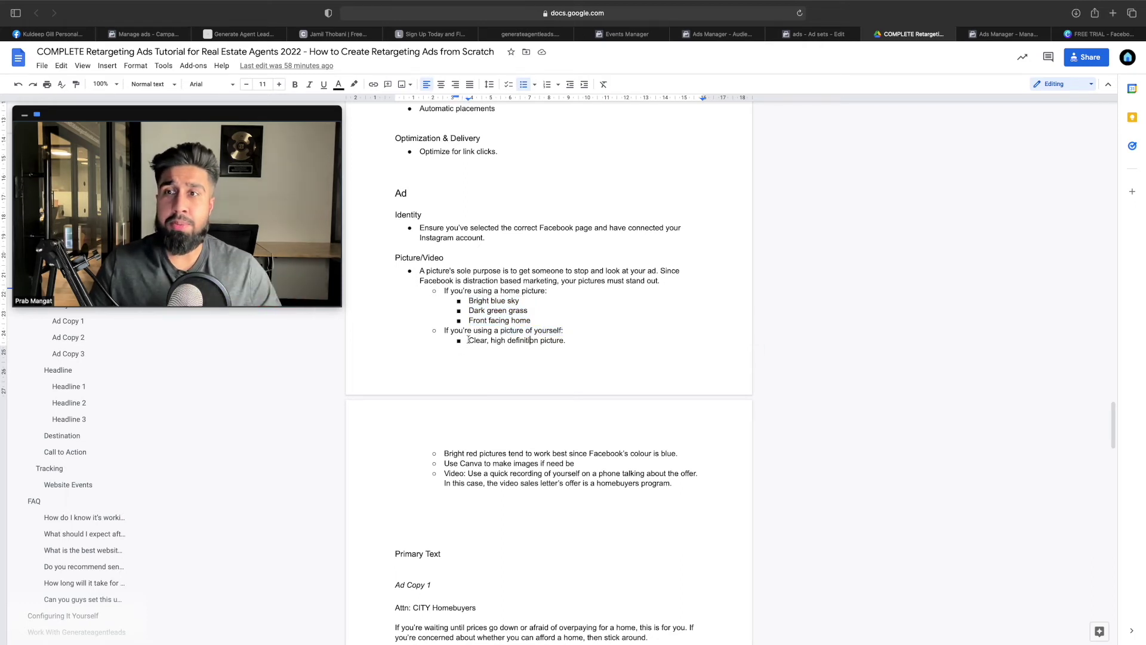
left_click(992, 34)
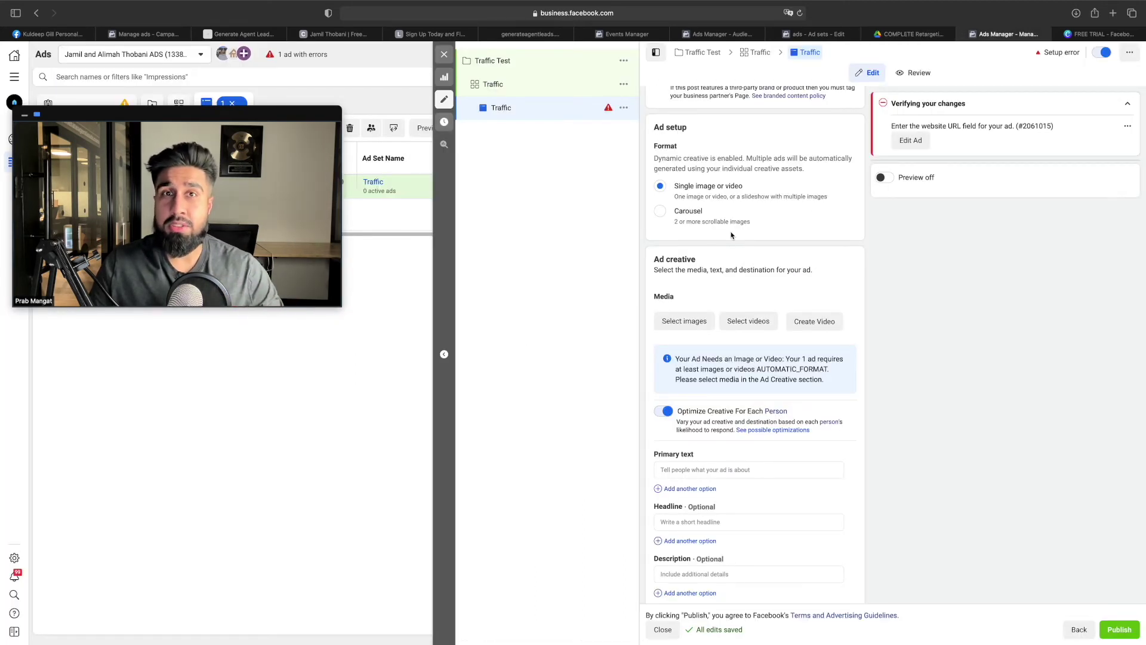
Pick the Calgary VIP Homebuyer Program graphic in the ad's image picker after checking it in Canva
scroll(722, 344, "down", 1)
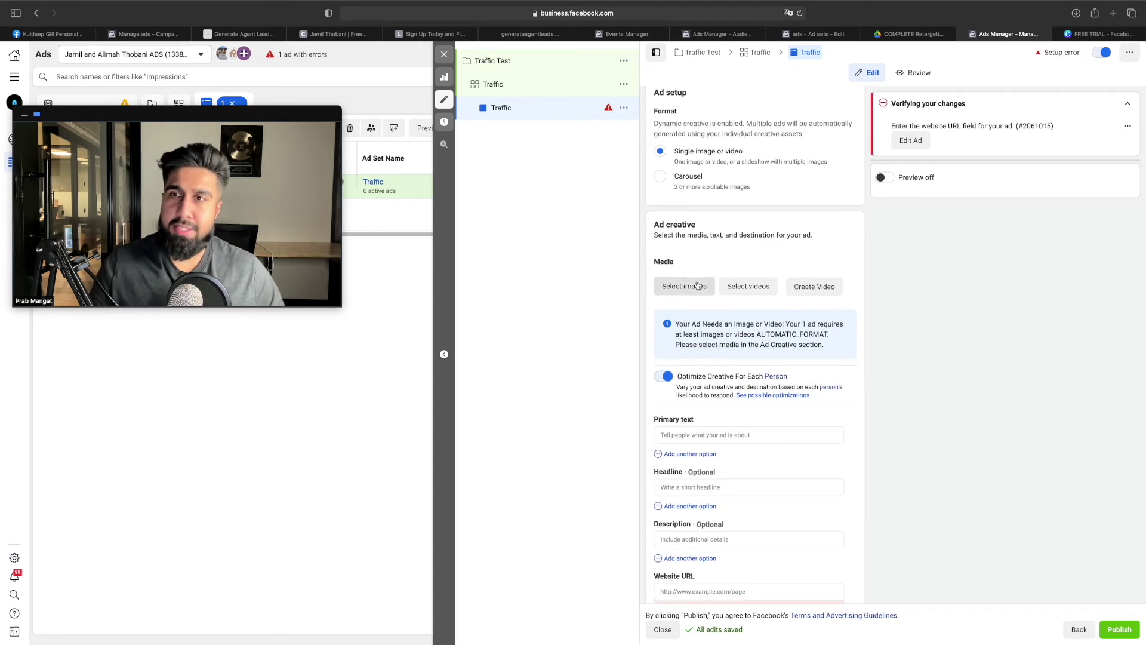
left_click(697, 286)
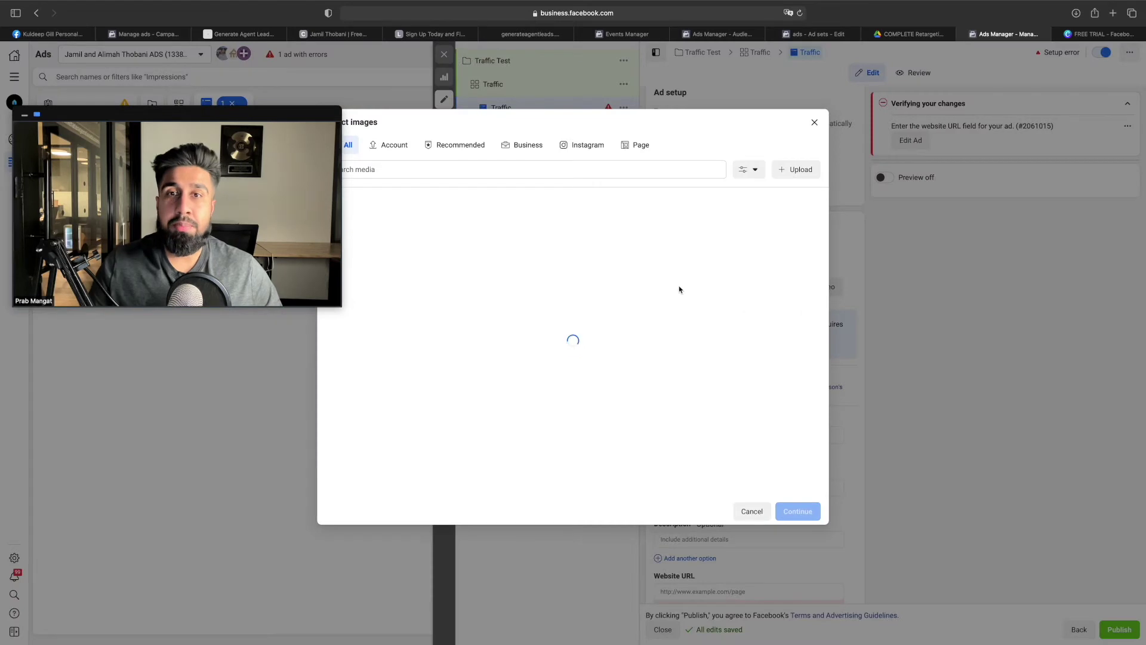
left_click_drag(307, 116, 283, 47)
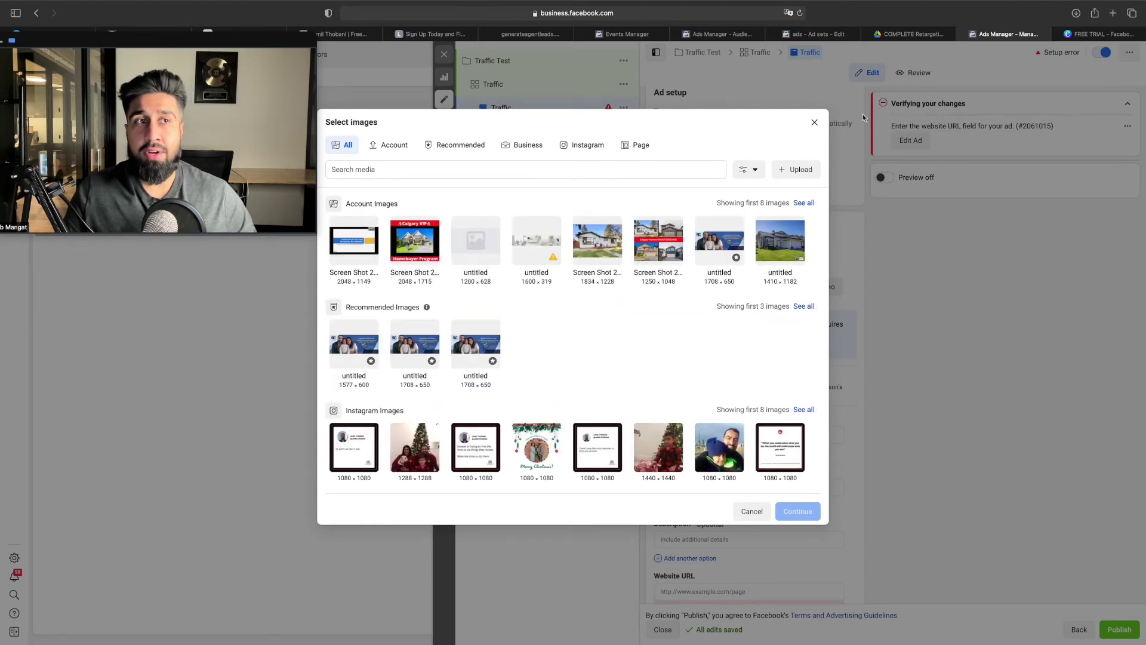
left_click(1114, 36)
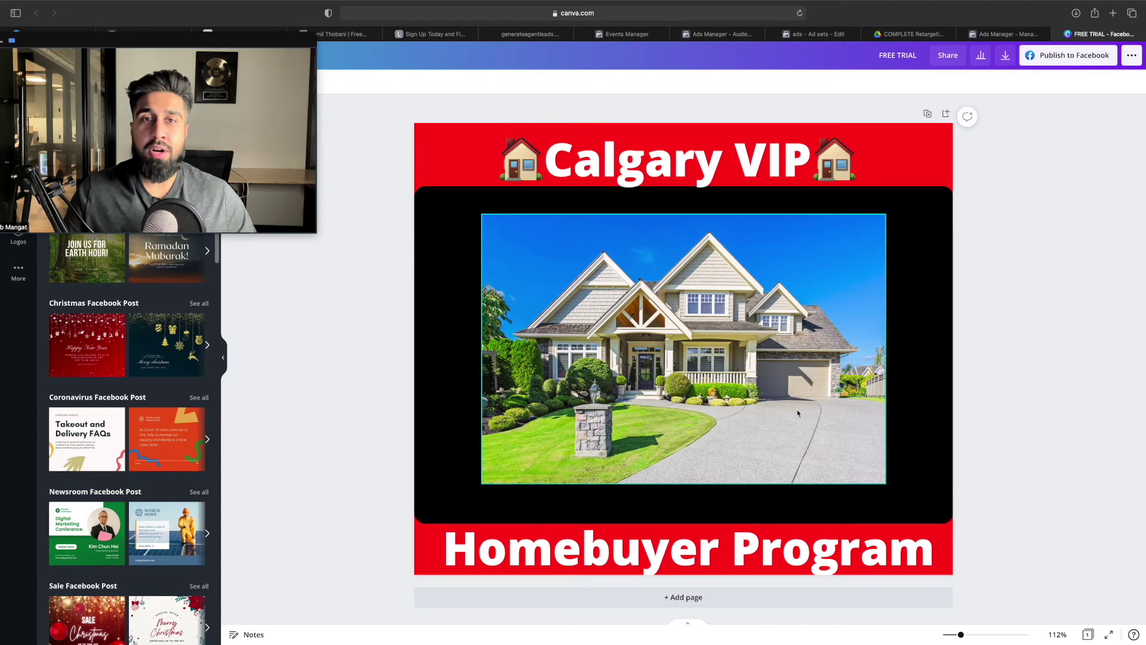
left_click(990, 36)
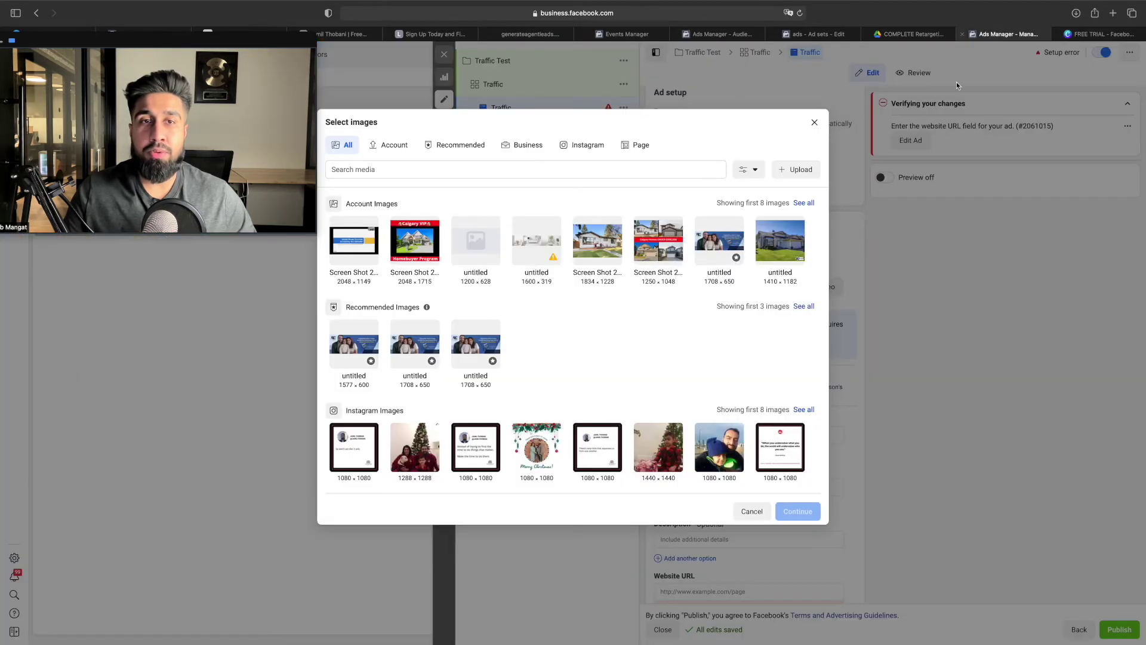
left_click(430, 259)
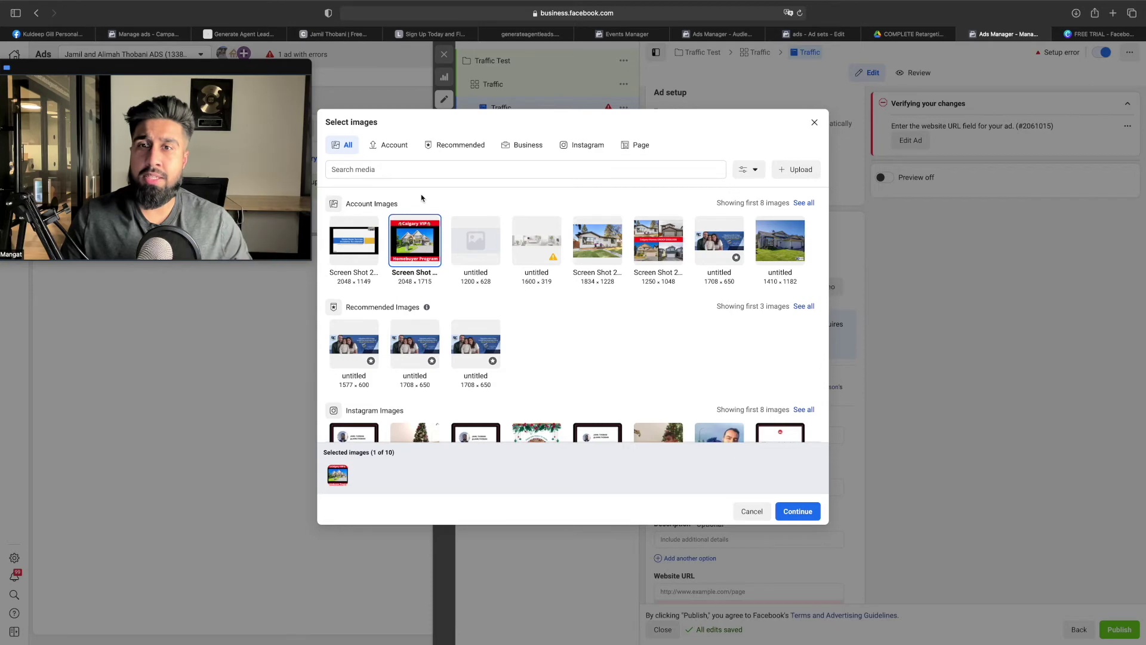
Screenshot the Calgary homebuyers landing page video area and add it as the second image
left_click(338, 37)
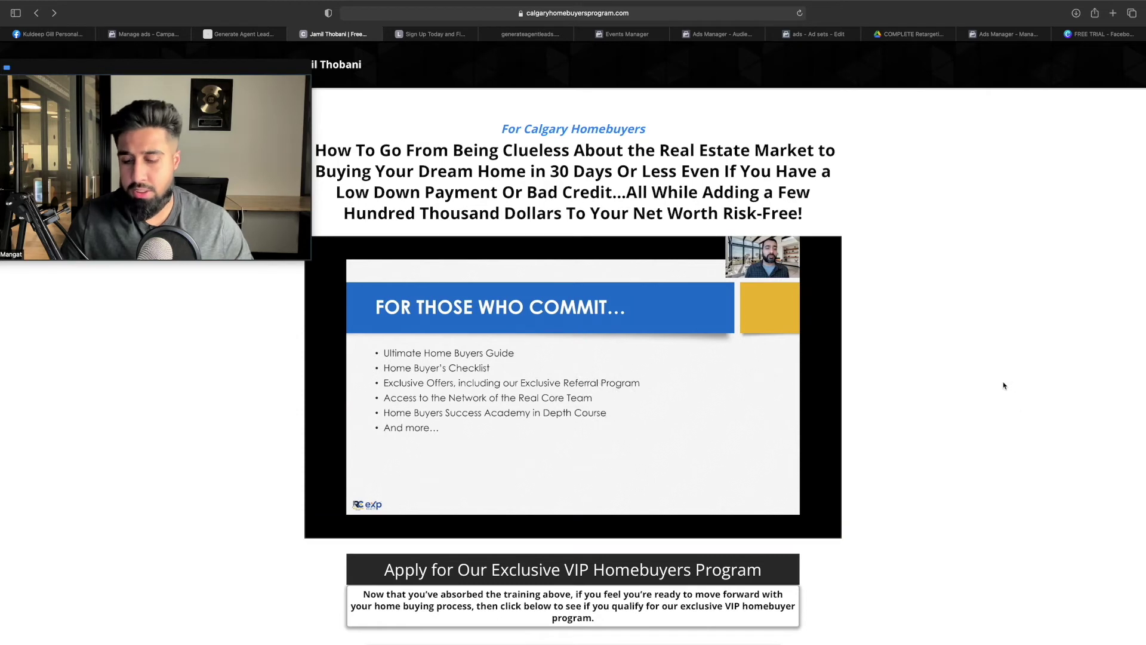
key("super+shift+4")
left_click_drag(330, 241, 783, 509)
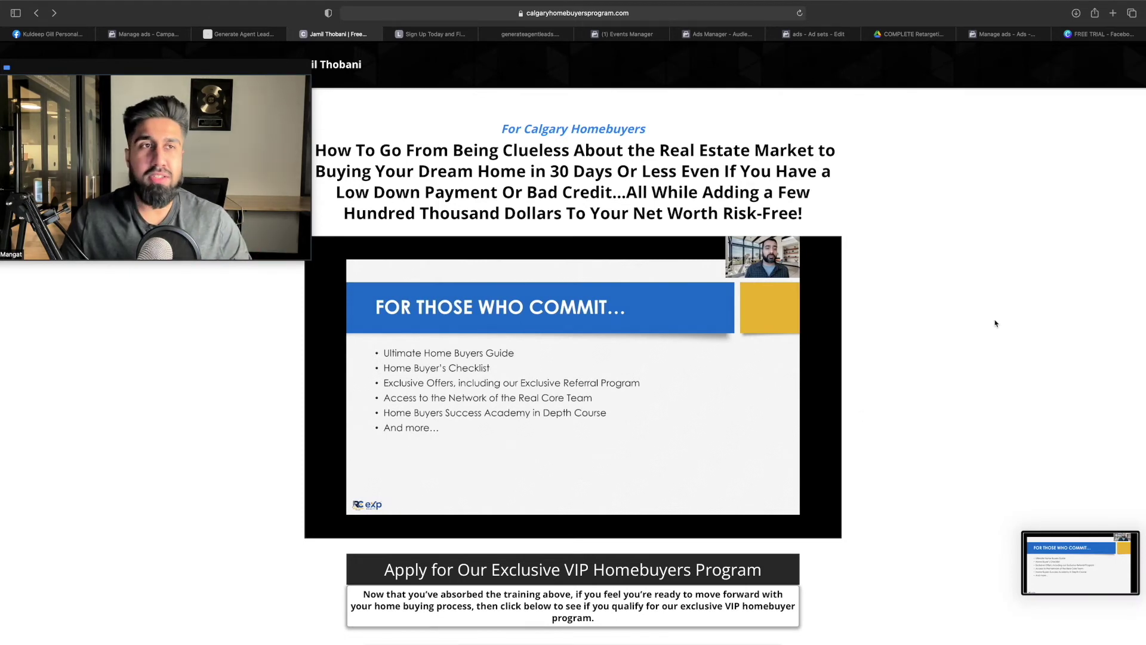
left_click(1000, 34)
left_click(366, 258)
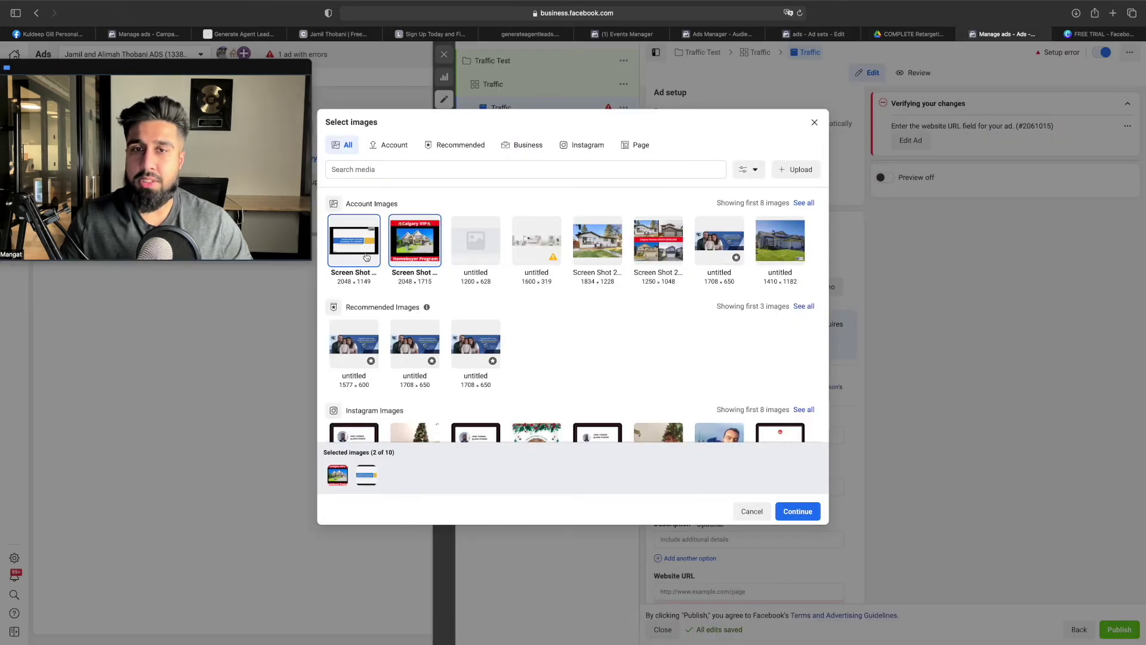
Add the portrait photo from the account's own images and confirm all three images
scroll(573, 289, "down", 3)
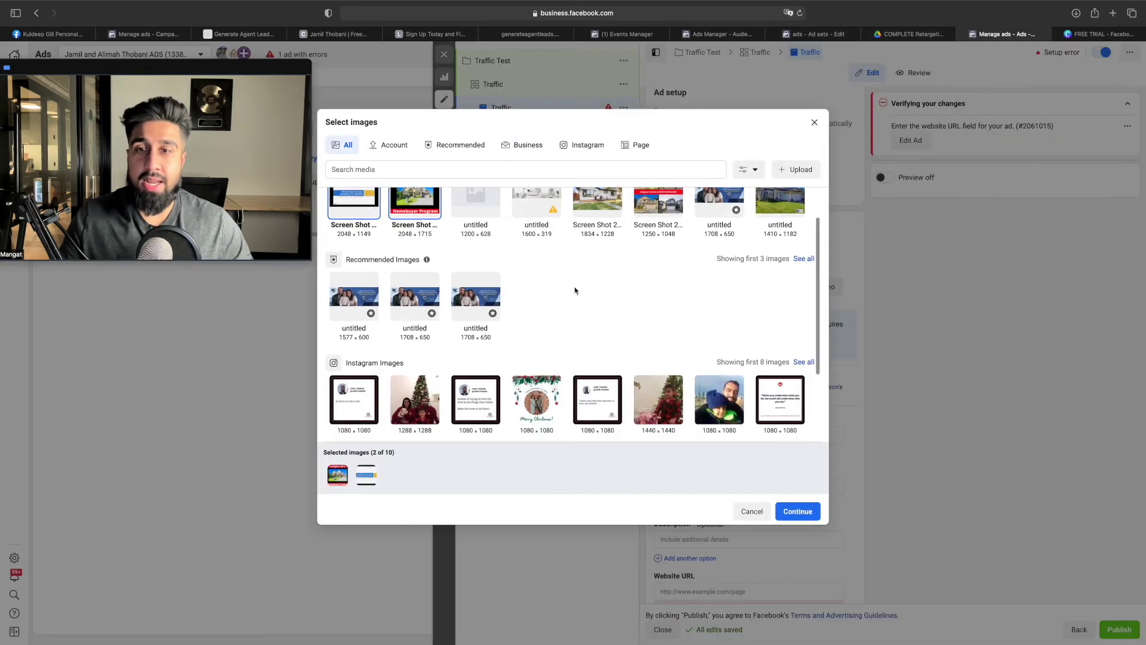
scroll(574, 290, "up", 3)
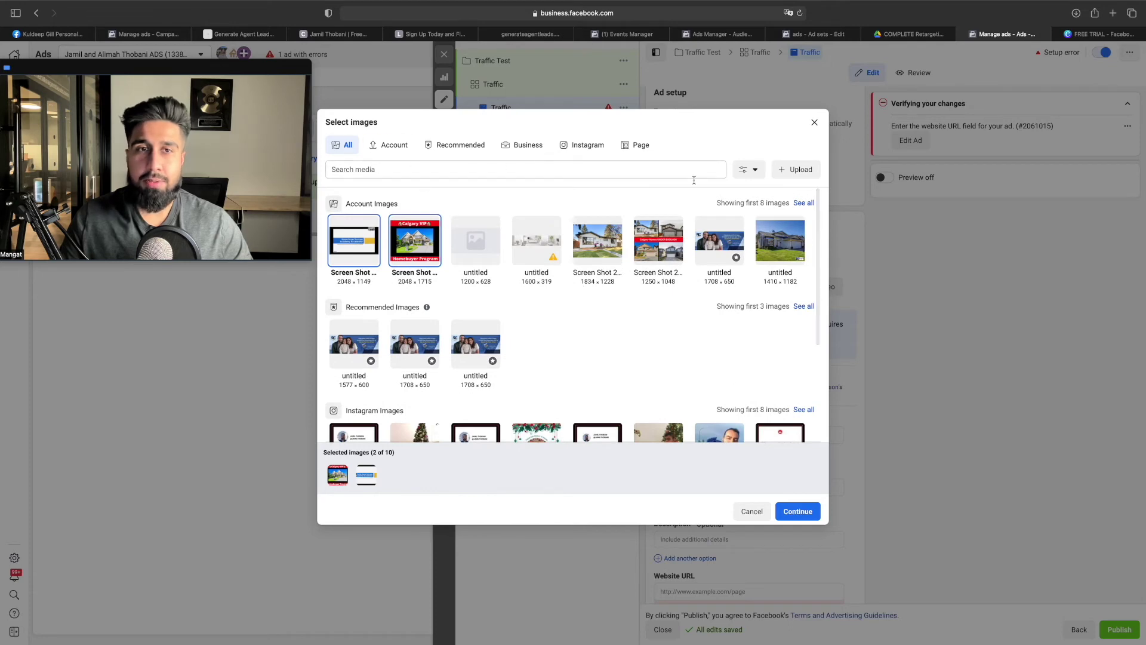
scroll(578, 235, "down", 3)
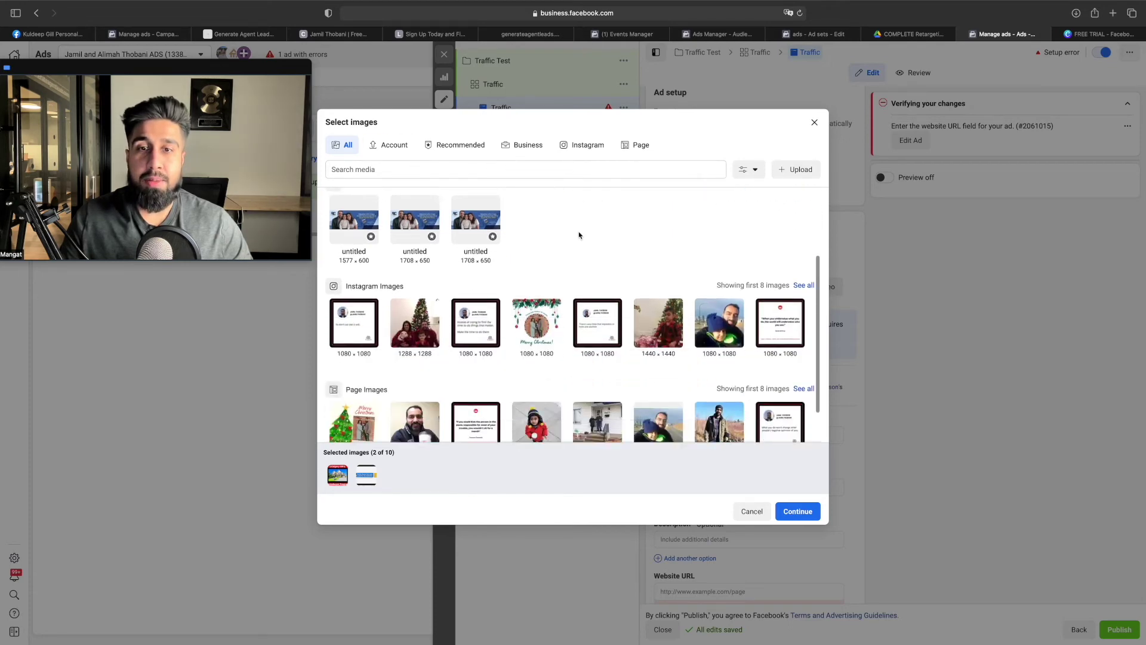
scroll(614, 297, "up", 3)
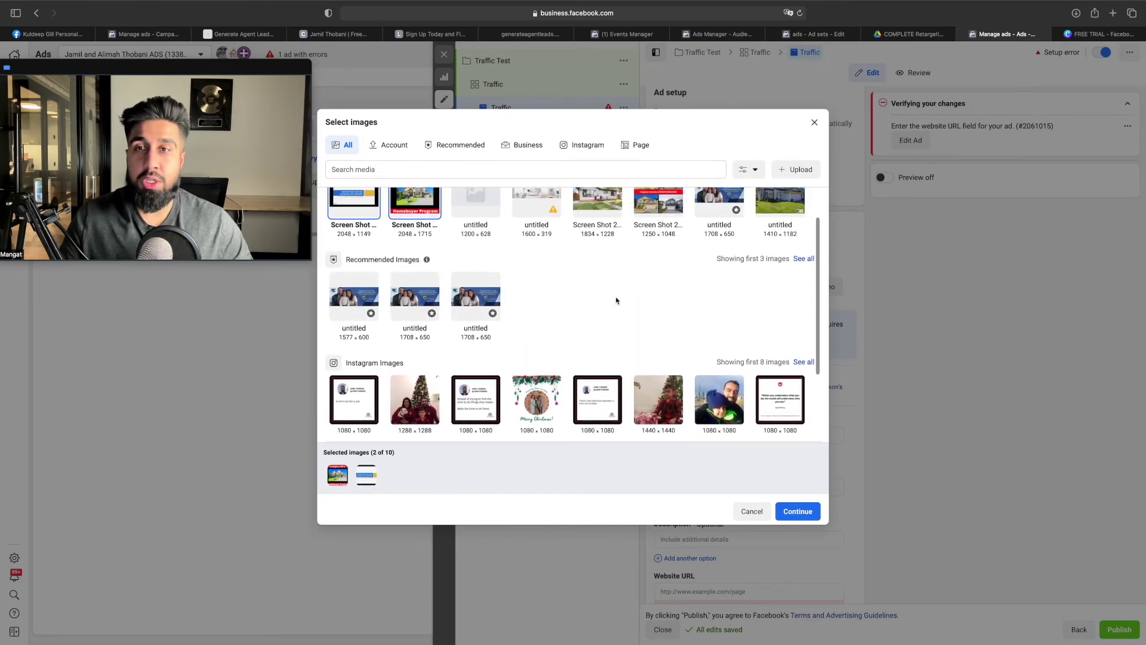
left_click(388, 146)
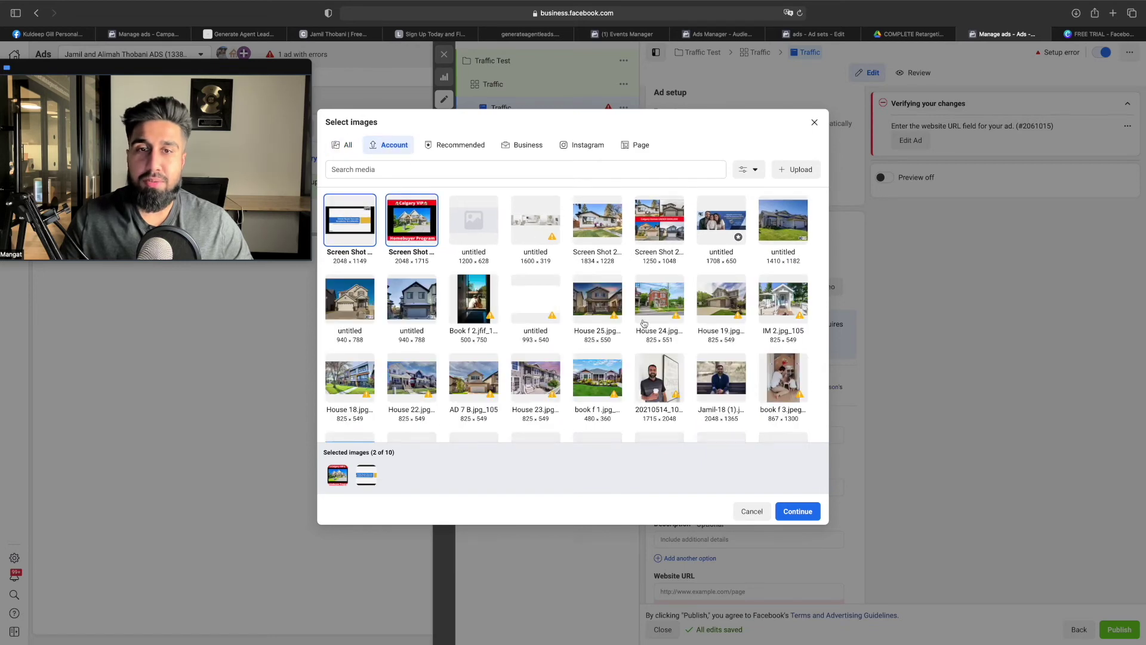
left_click(650, 367)
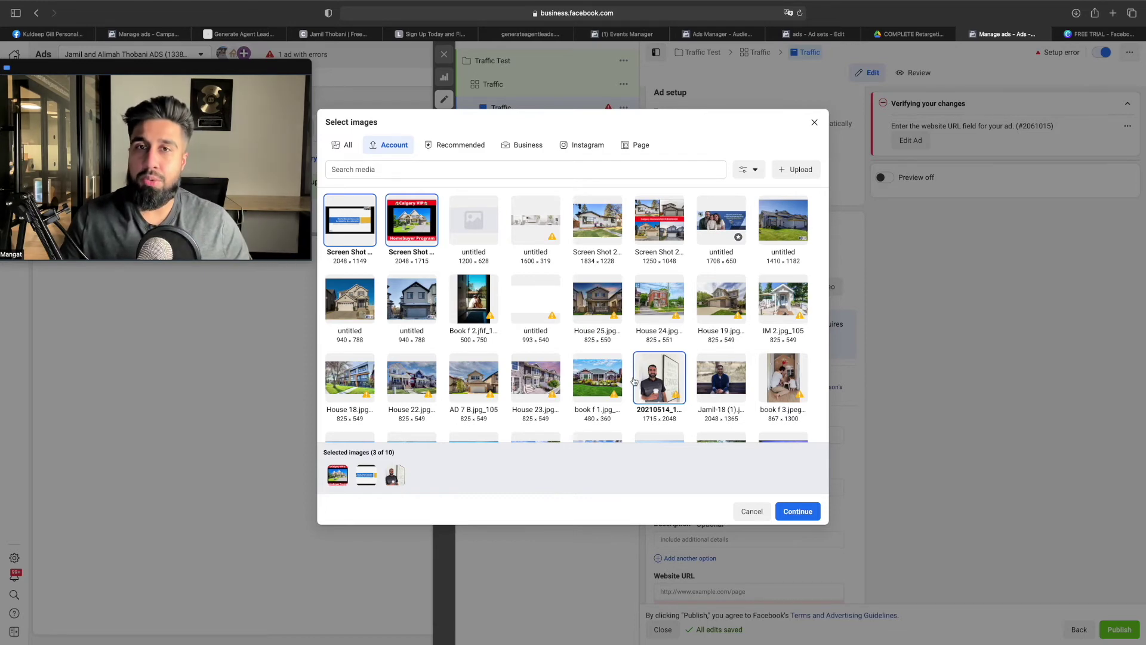
left_click(799, 512)
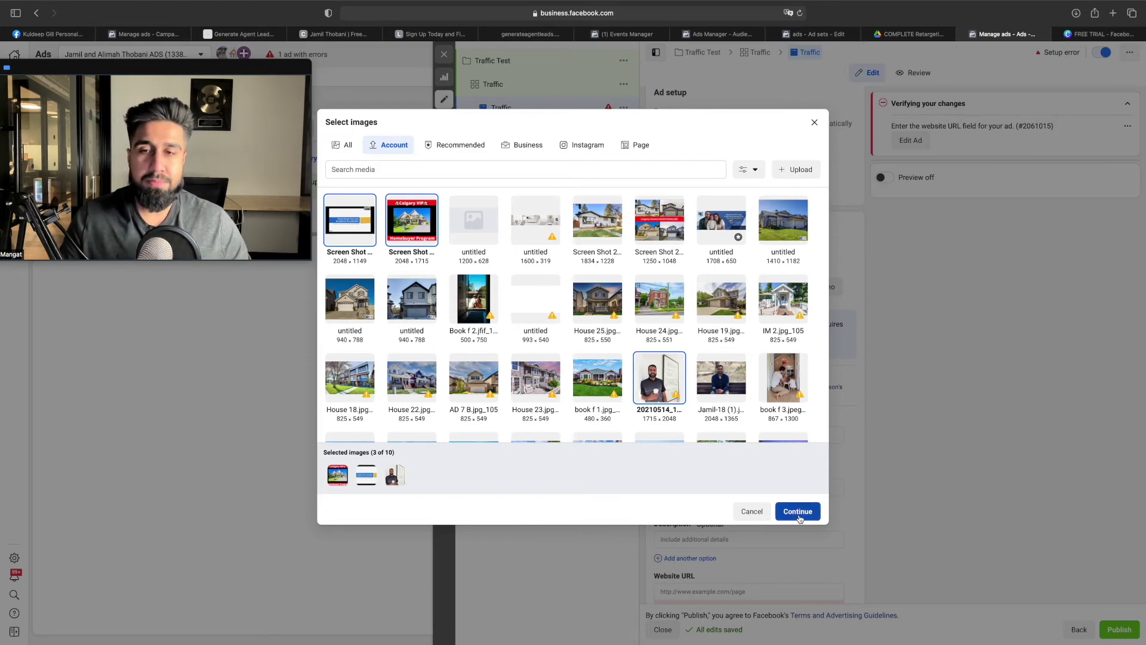
scroll(707, 453, "down", 2)
scroll(707, 454, "down", 1)
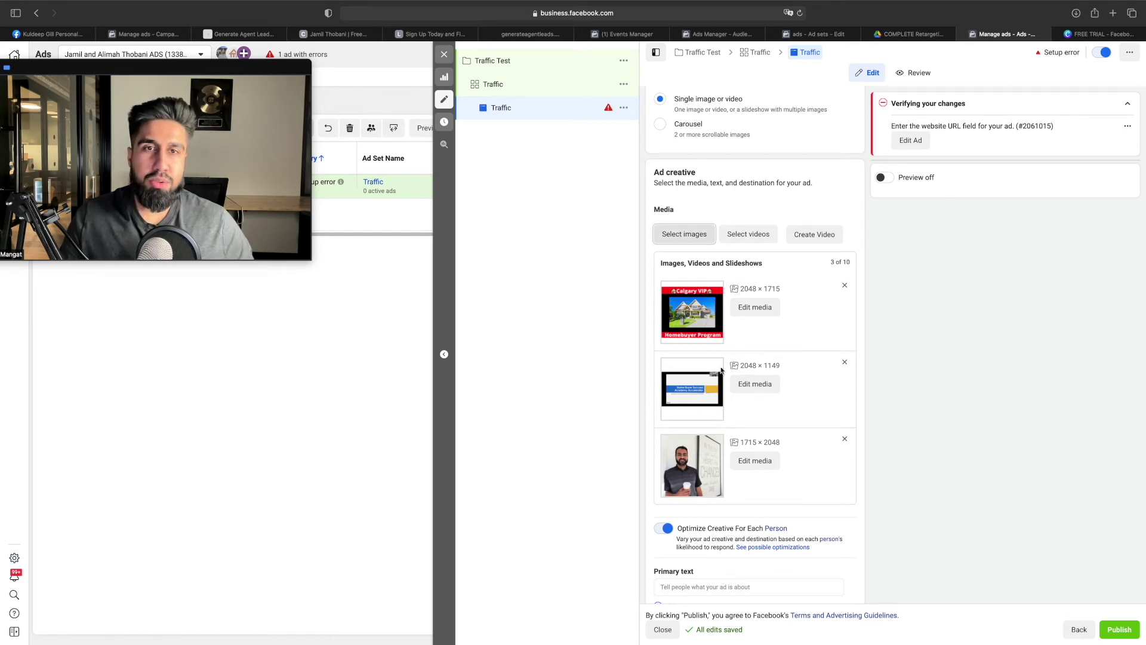
Add the 1920 × 1080 video sales letter from the account's videos to the ad's media
left_click(747, 235)
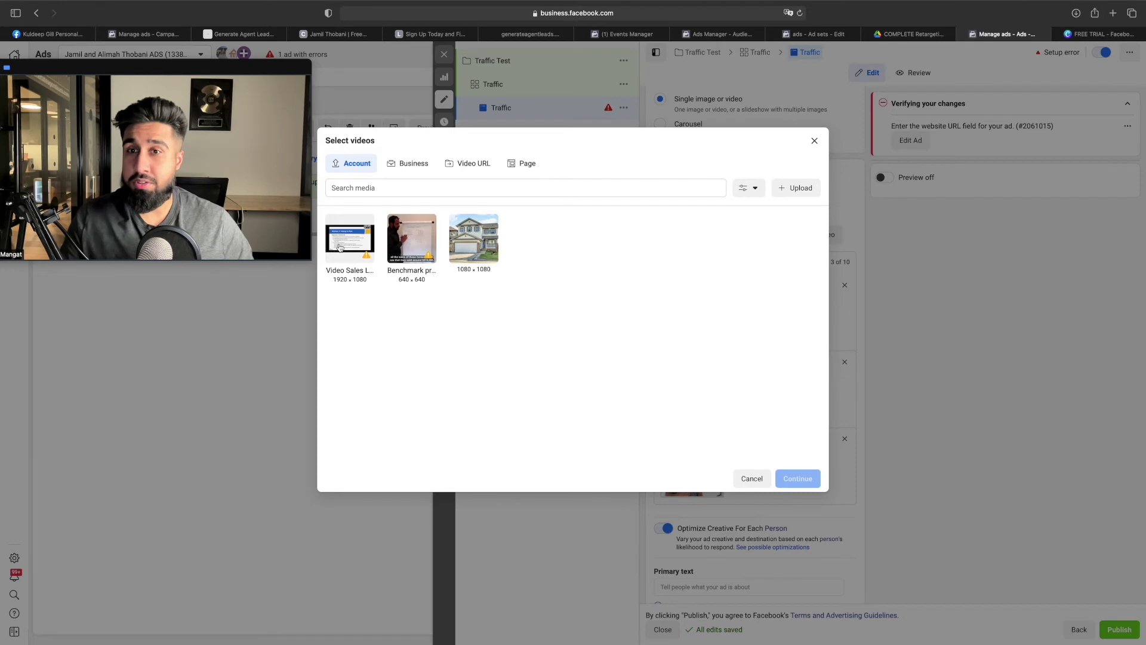
left_click(339, 246)
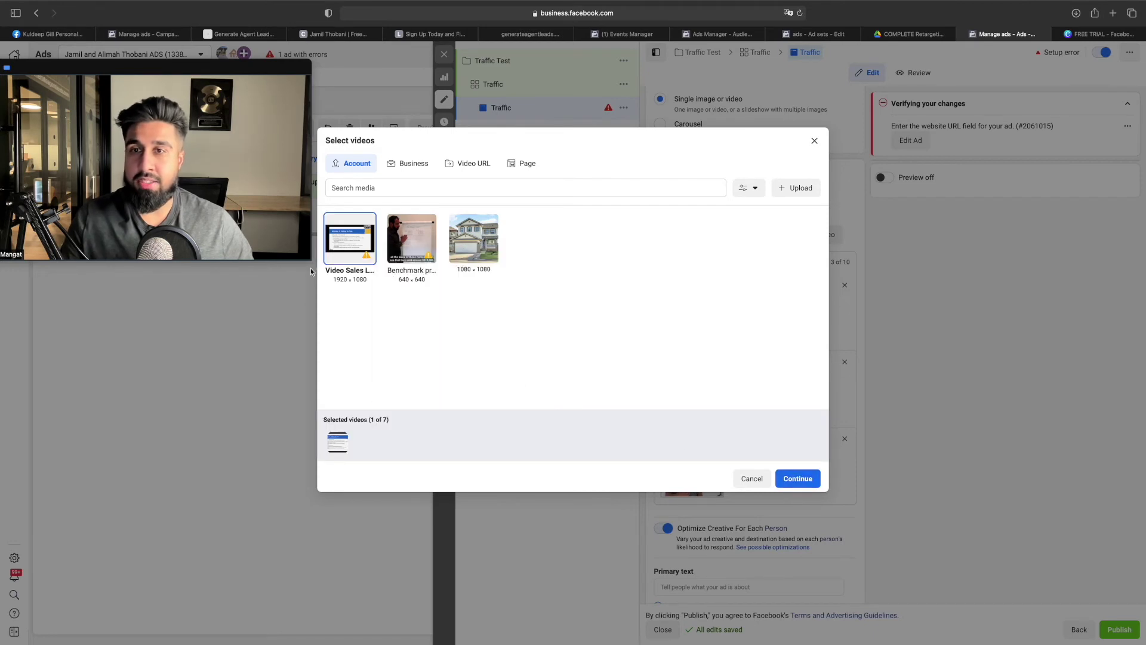
left_click(799, 477)
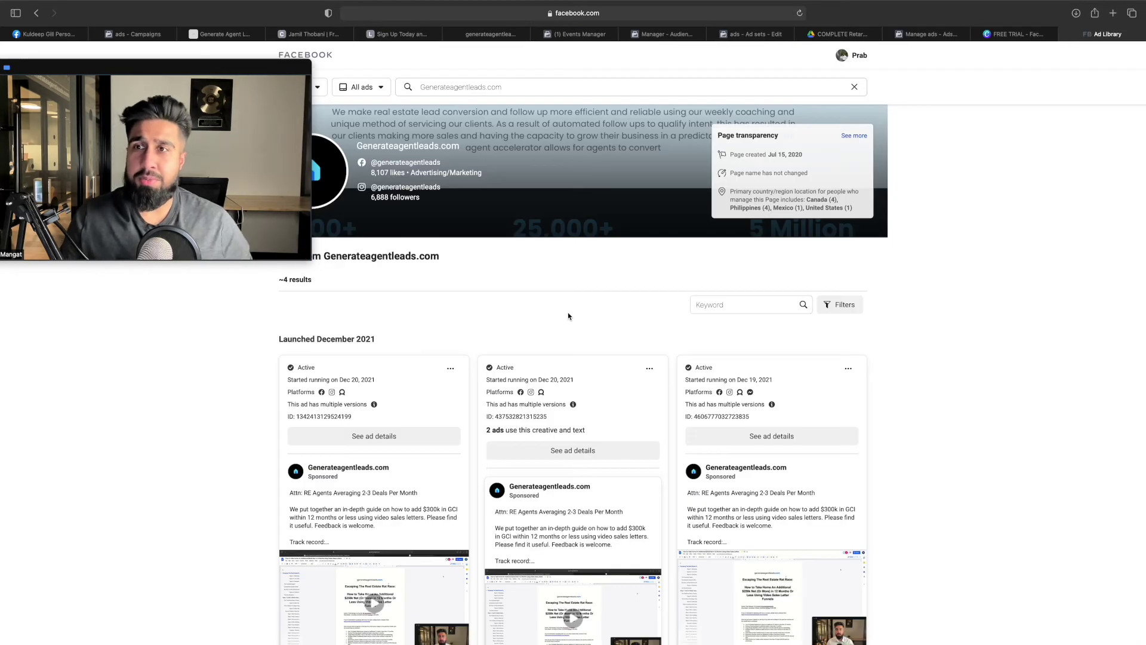
Browse the Generateagentleads.com ads, expanding a track record and playing a video, then return
scroll(704, 285, "down", 3)
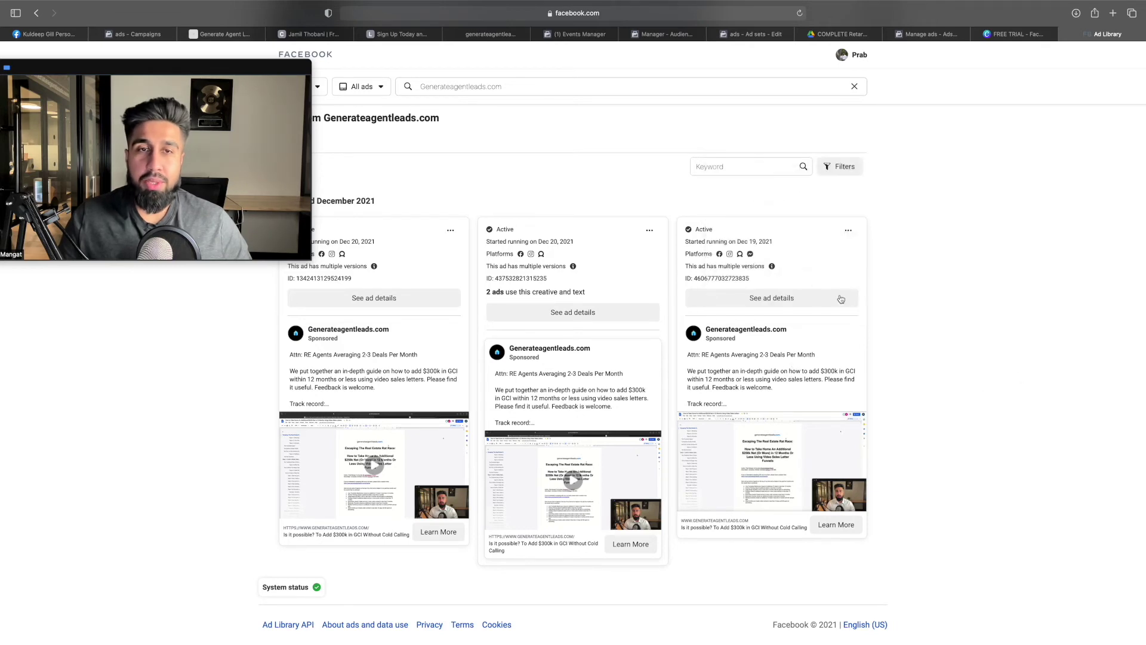
left_click(710, 403)
scroll(822, 496, "down", 3)
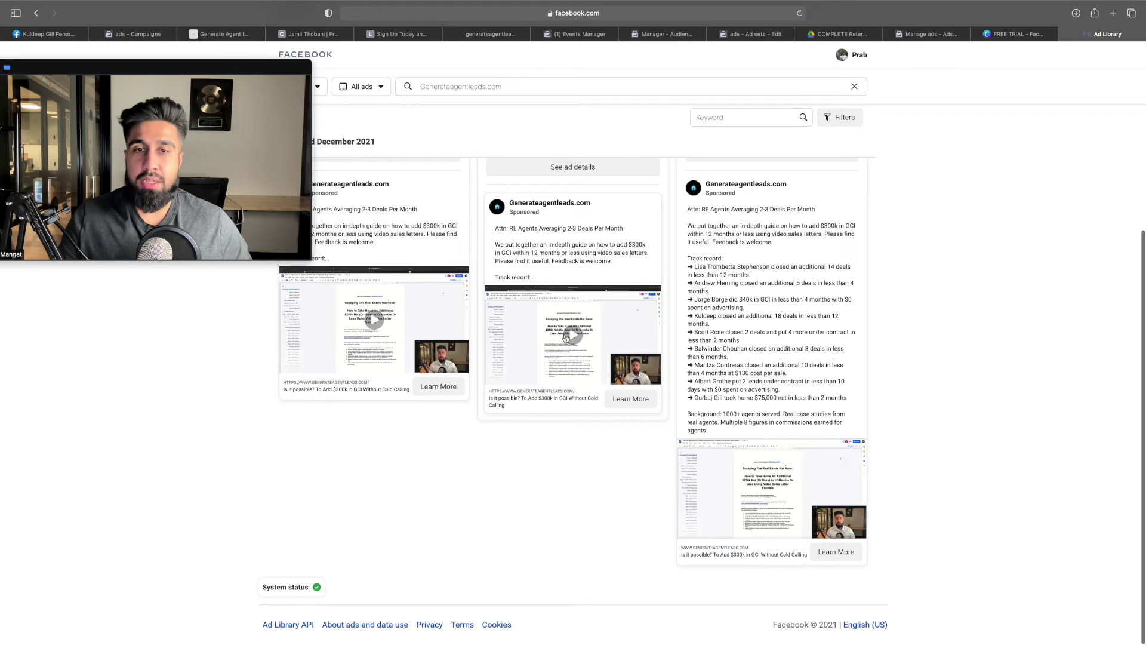
left_click(573, 338)
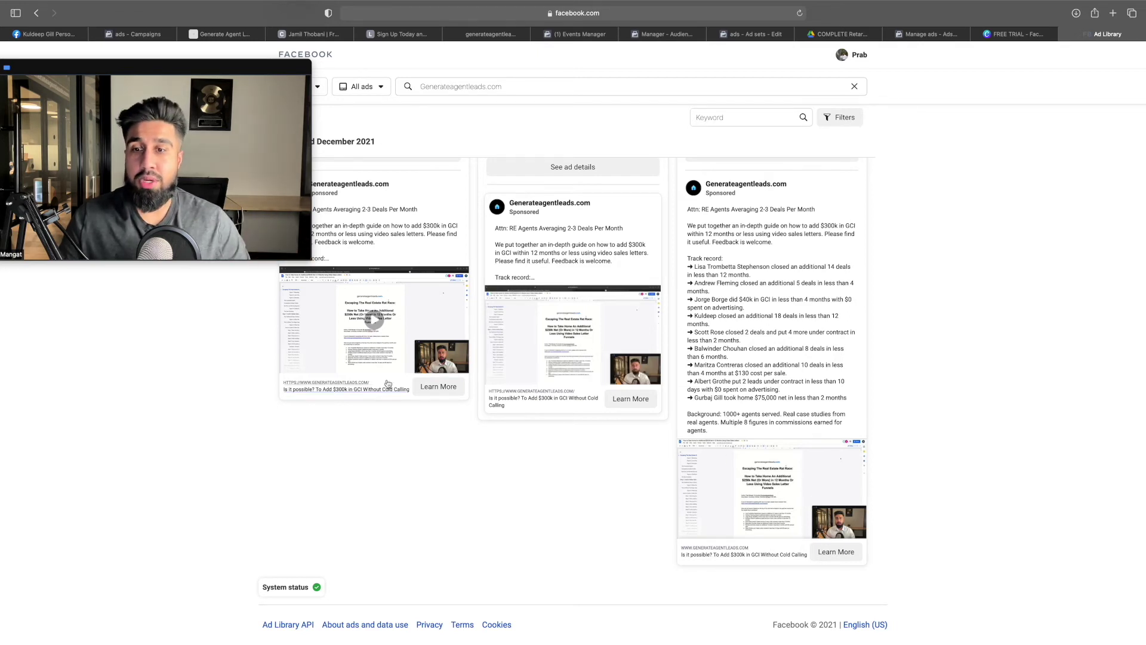
scroll(593, 311, "up", 5)
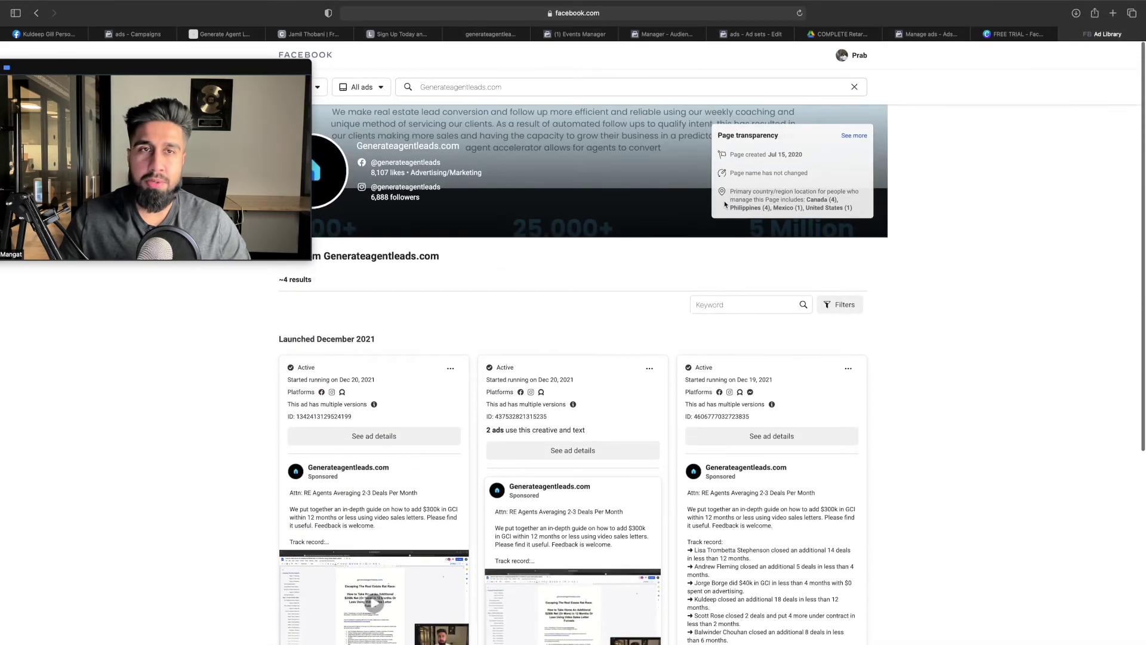
left_click(926, 36)
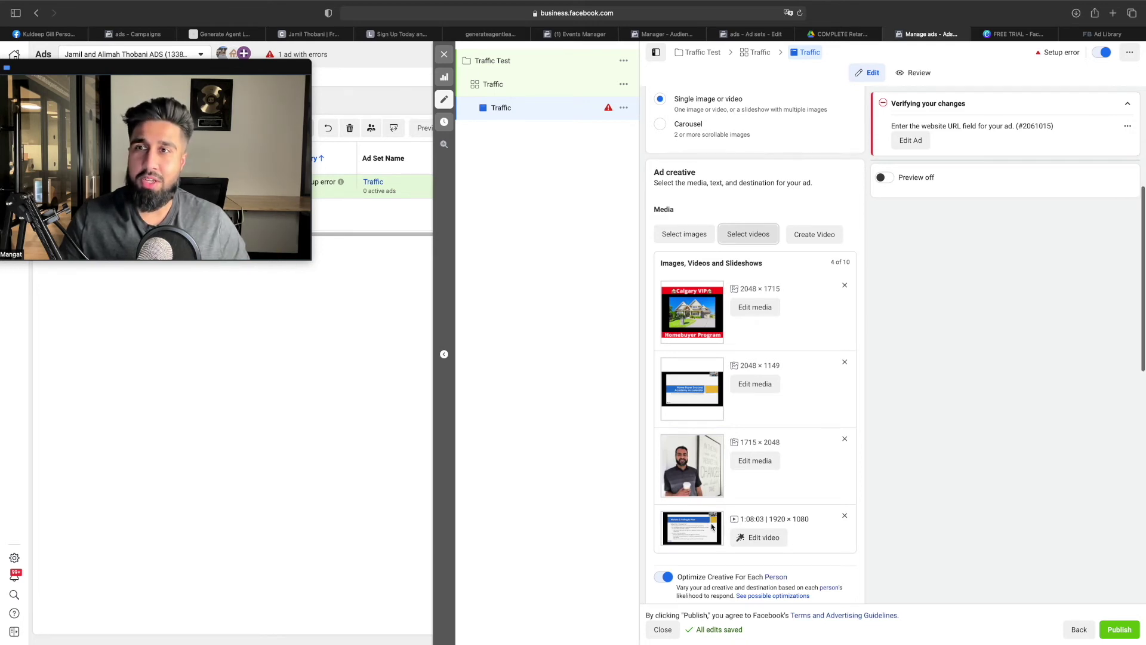
Expand the Generateagentleads.com ad texts and select the middle ad's body, then open the tutorial
scroll(711, 526, "down", 5)
scroll(712, 523, "up", 5)
scroll(730, 319, "down", 2)
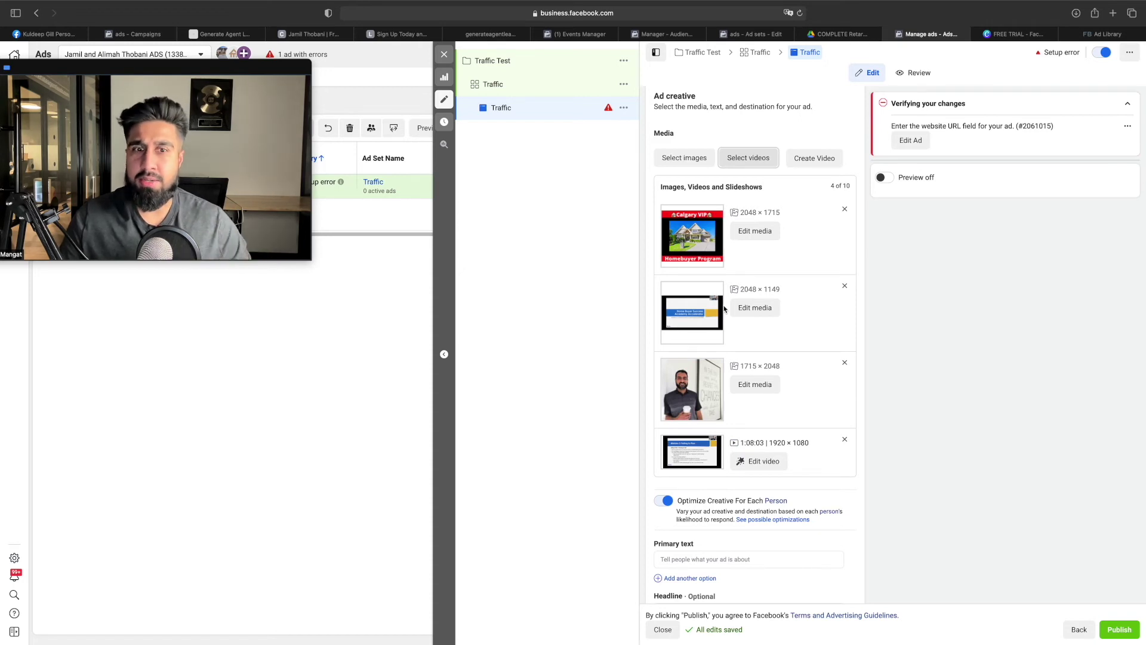
scroll(725, 309, "down", 5)
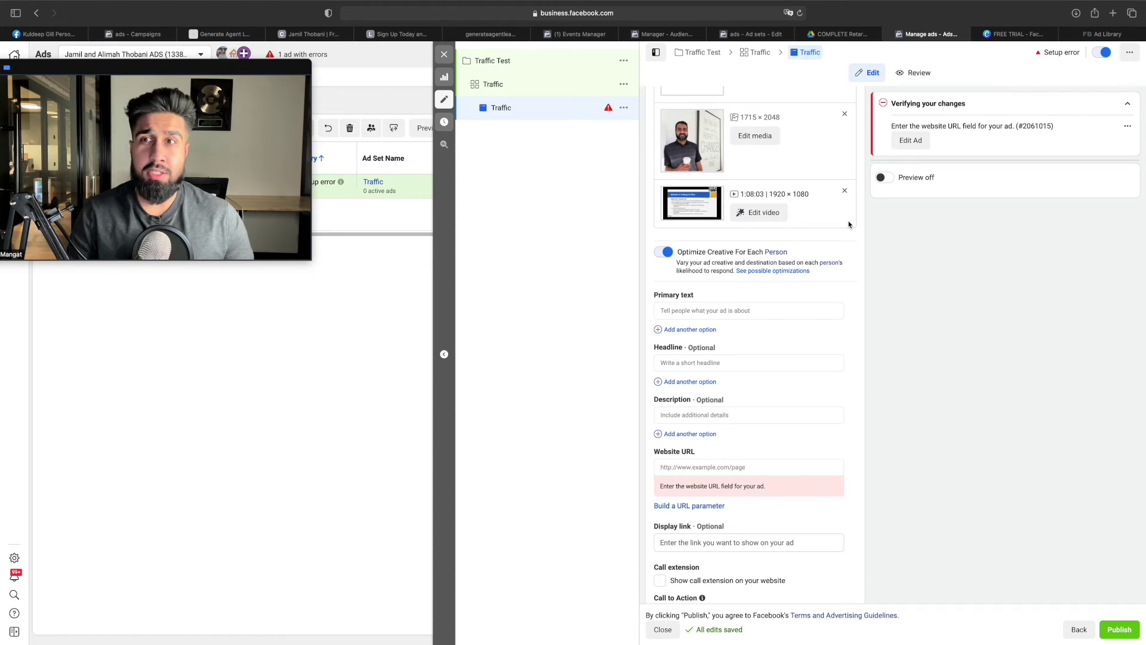
left_click(1105, 34)
scroll(732, 272, "down", 5)
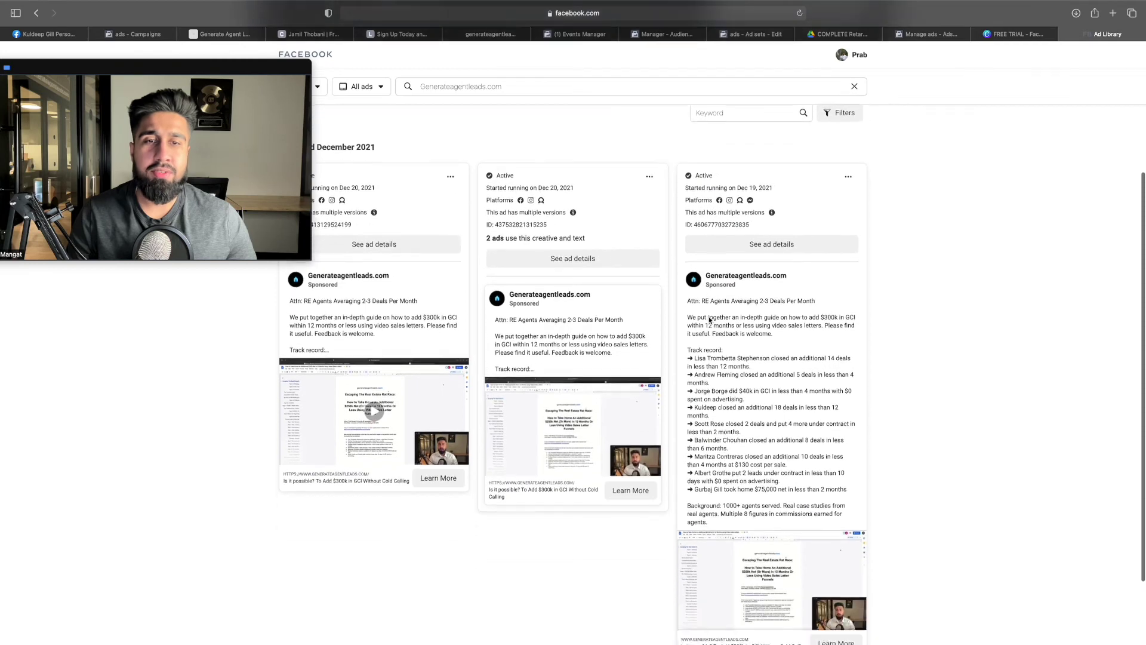
left_click(633, 306)
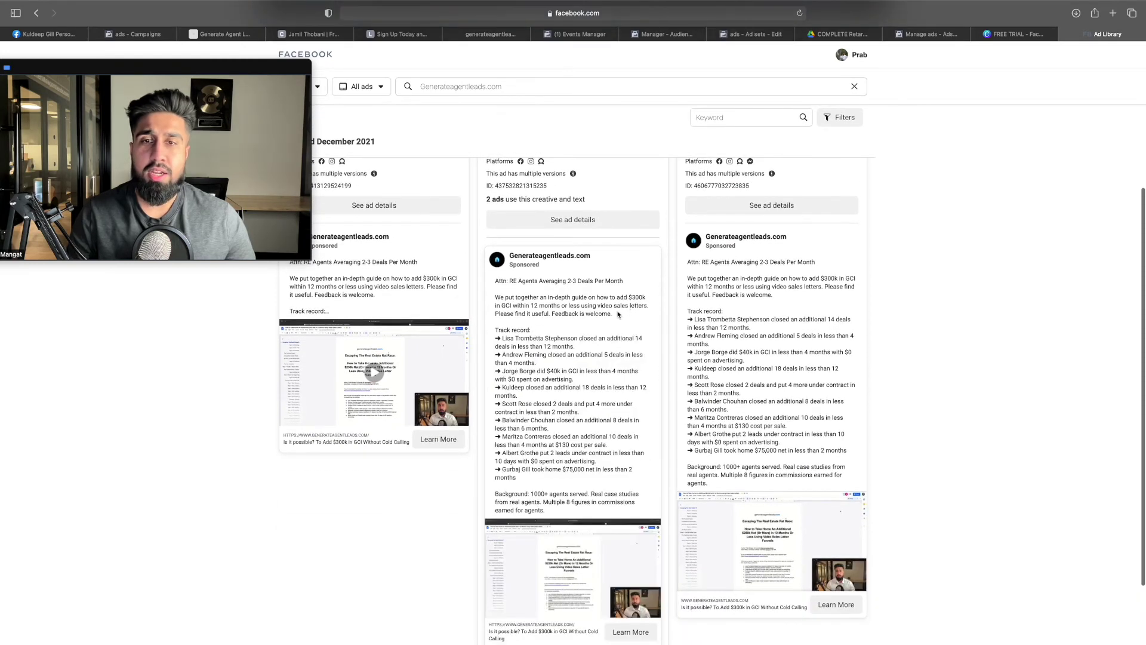
left_click(365, 289)
left_click_drag(495, 288, 661, 511)
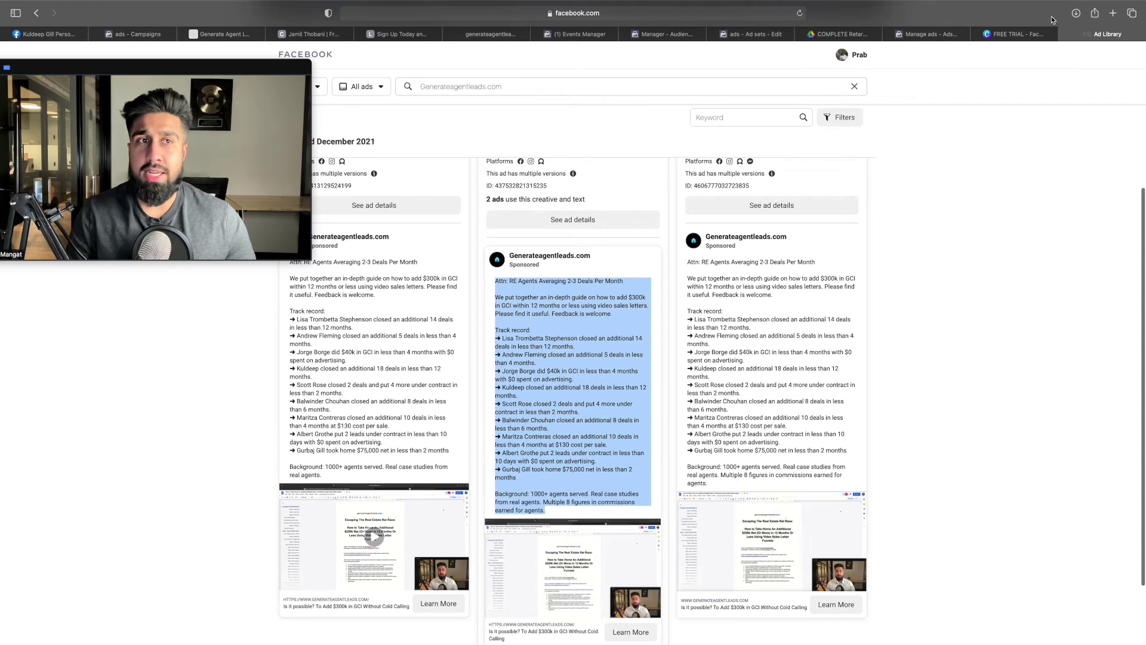
left_click(852, 36)
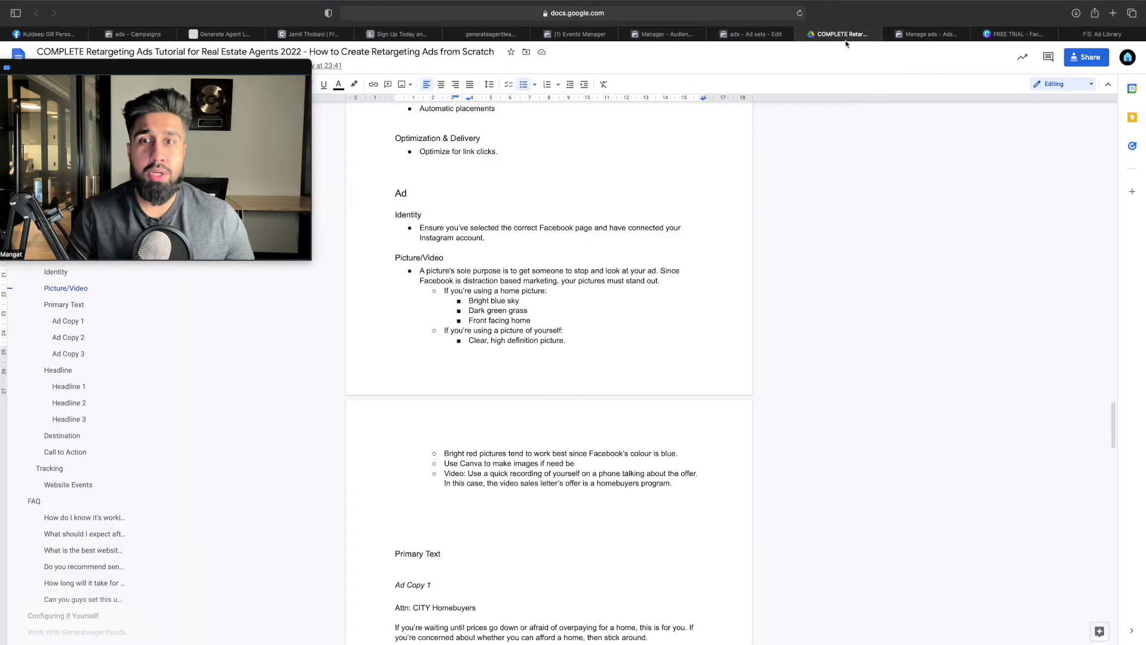
Scroll to the tutorial's Primary Text section and select the whole Ad Copy 1 text
scroll(499, 242, "down", 5)
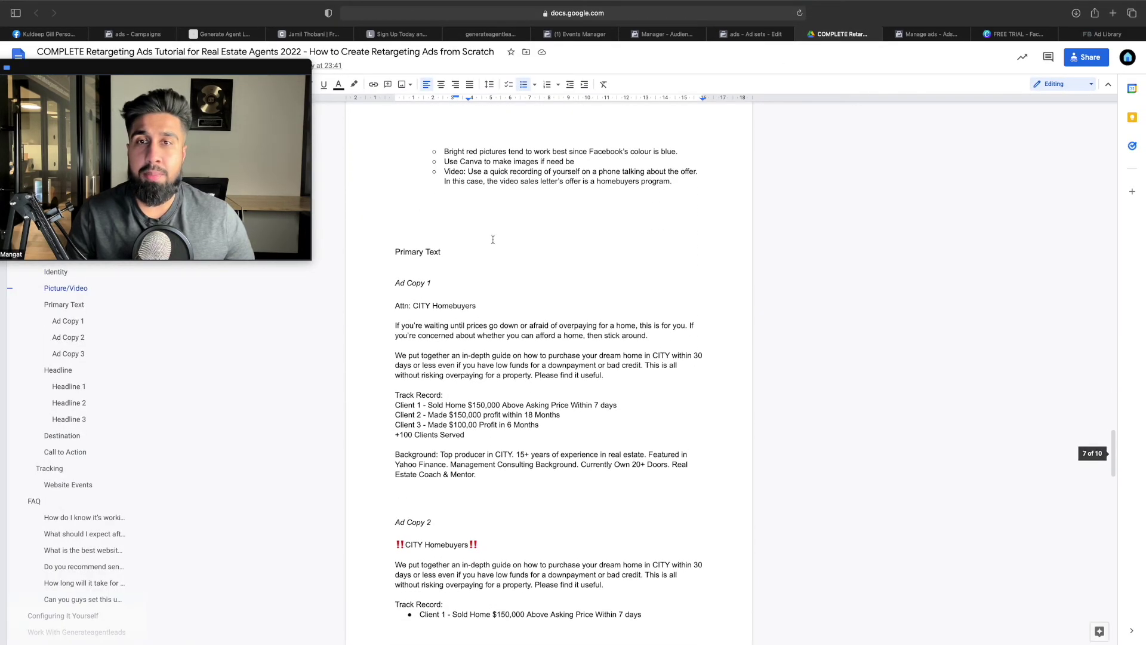
scroll(502, 241, "down", 1)
left_click_drag(395, 273, 654, 300)
left_click(472, 297)
left_click(548, 319)
left_click_drag(477, 438, 397, 260)
Select Ad Copy 2, then Ad Copy 3, and return to the ad editor
scroll(503, 474, "down", 5)
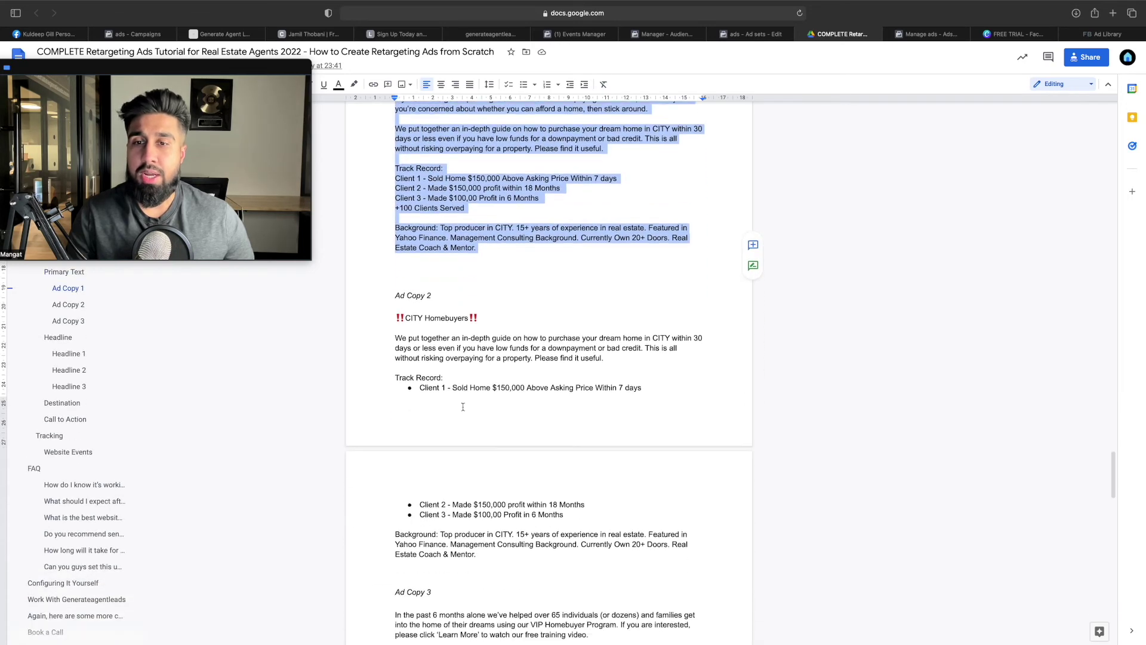
left_click_drag(503, 474, 399, 230)
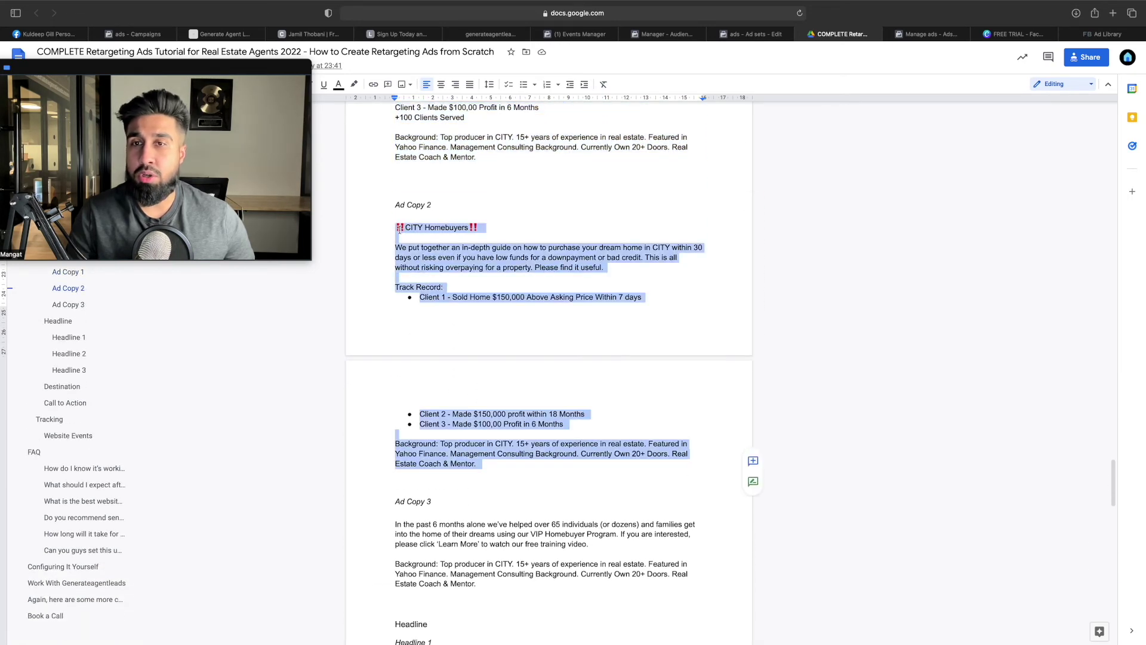
scroll(455, 269, "down", 4)
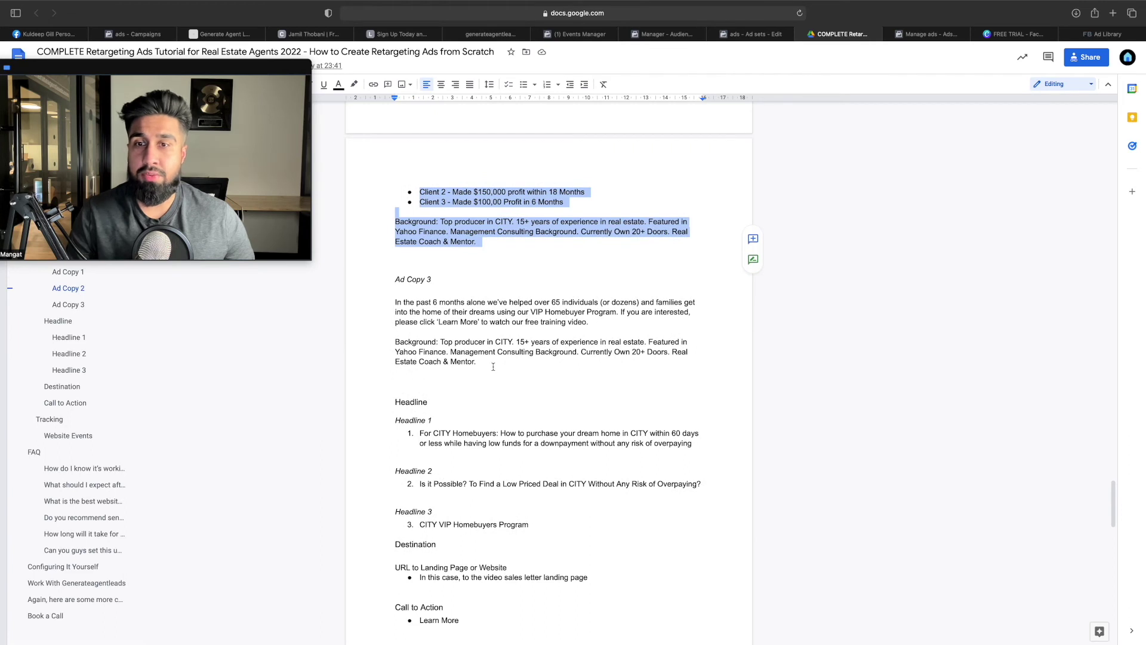
left_click_drag(493, 367, 398, 291)
key("super+c")
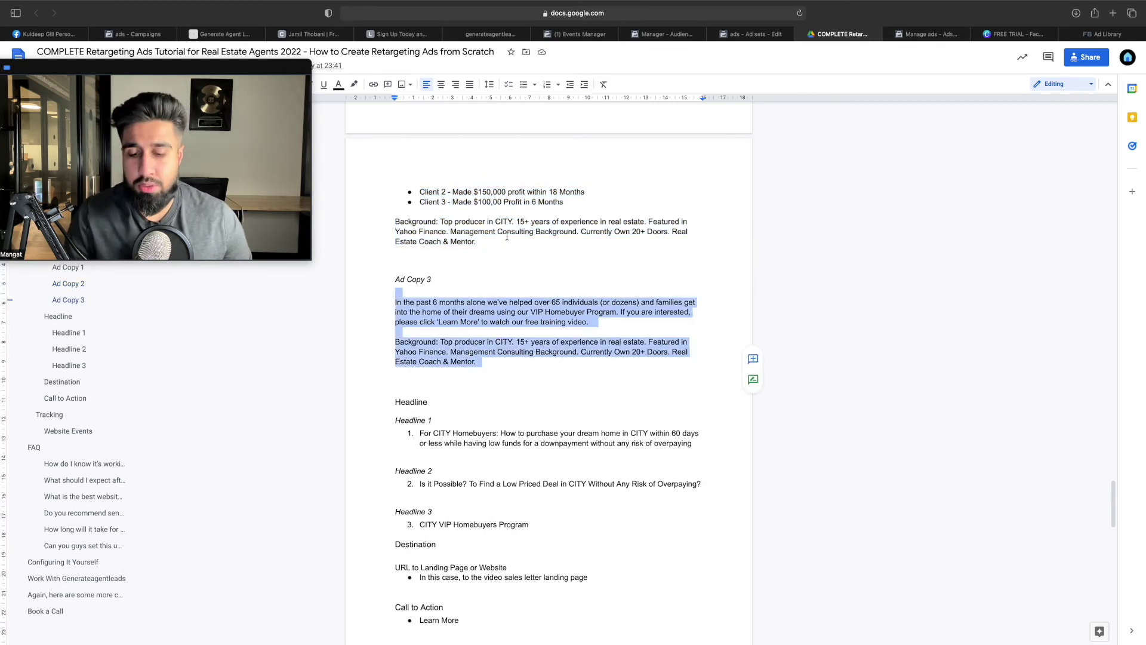
key("ctrl+Tab")
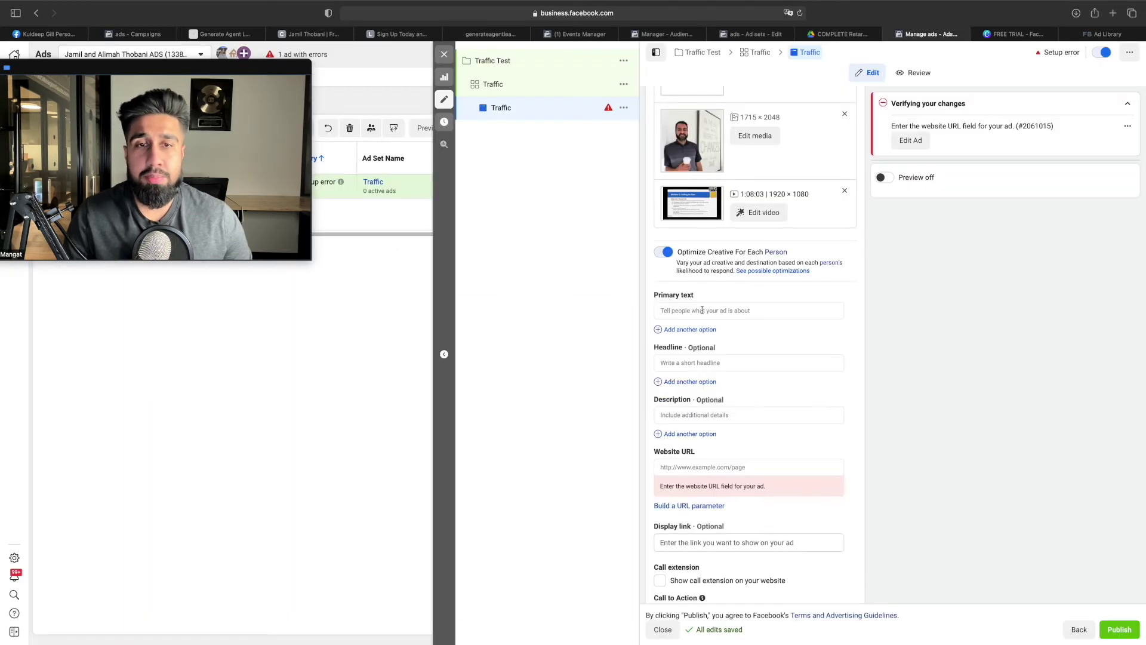
Paste the Ad Copy 3 text as the first primary text option and add another option
left_click(699, 310)
key("super+v")
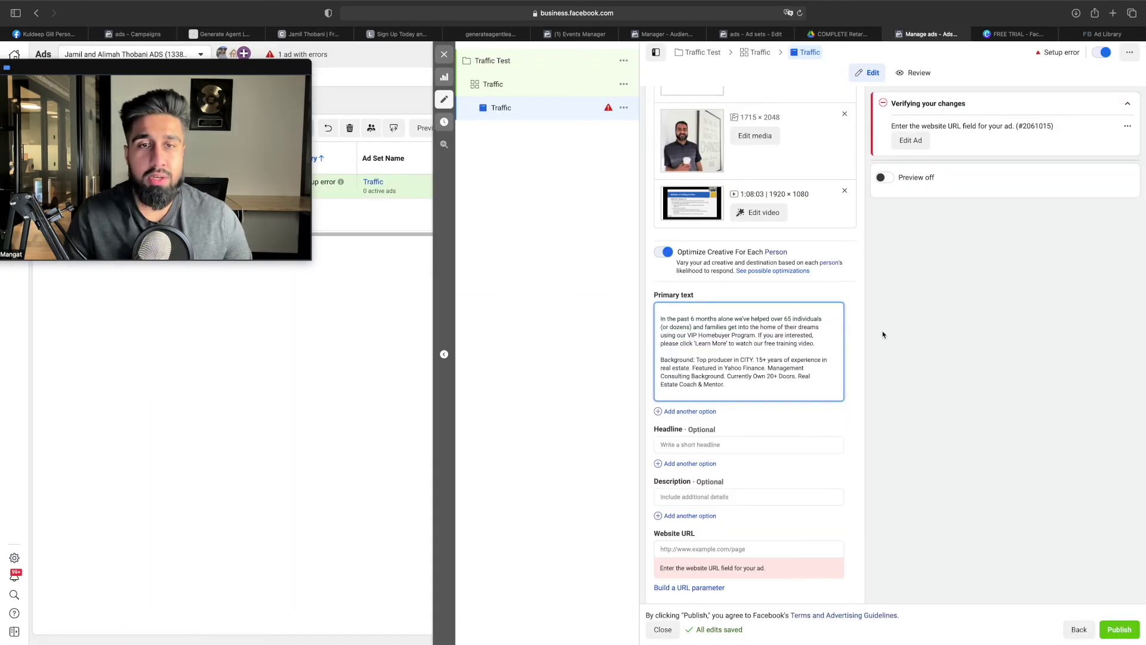
left_click(682, 413)
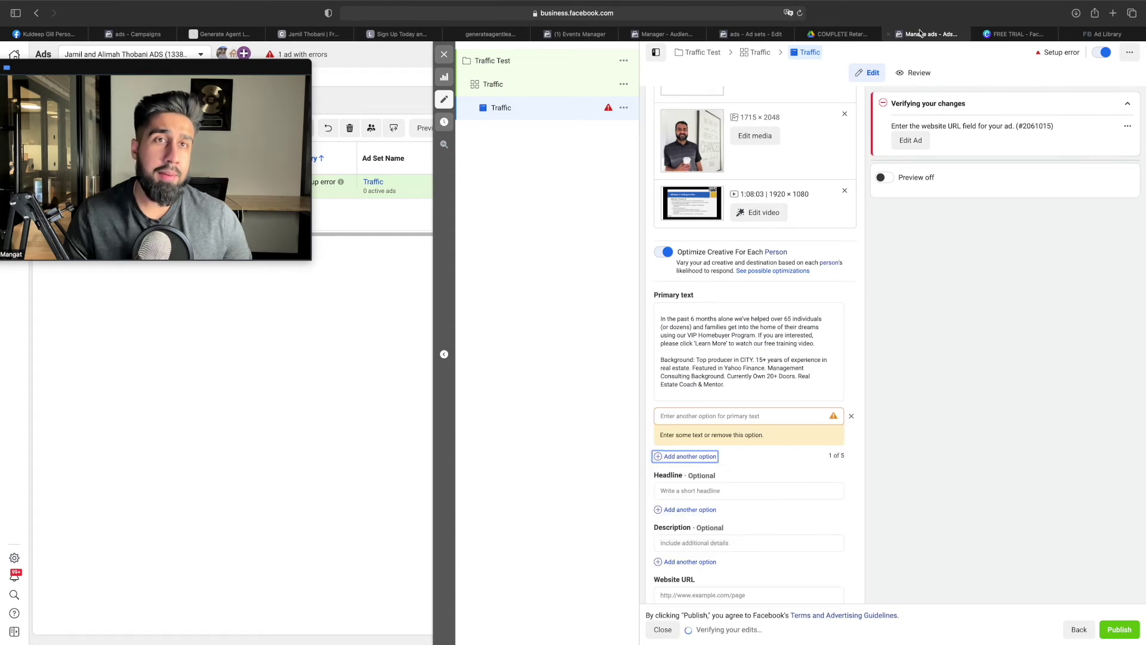
Copy Ad Copy 2 from the tutorial and paste it as the second primary text option
left_click(852, 36)
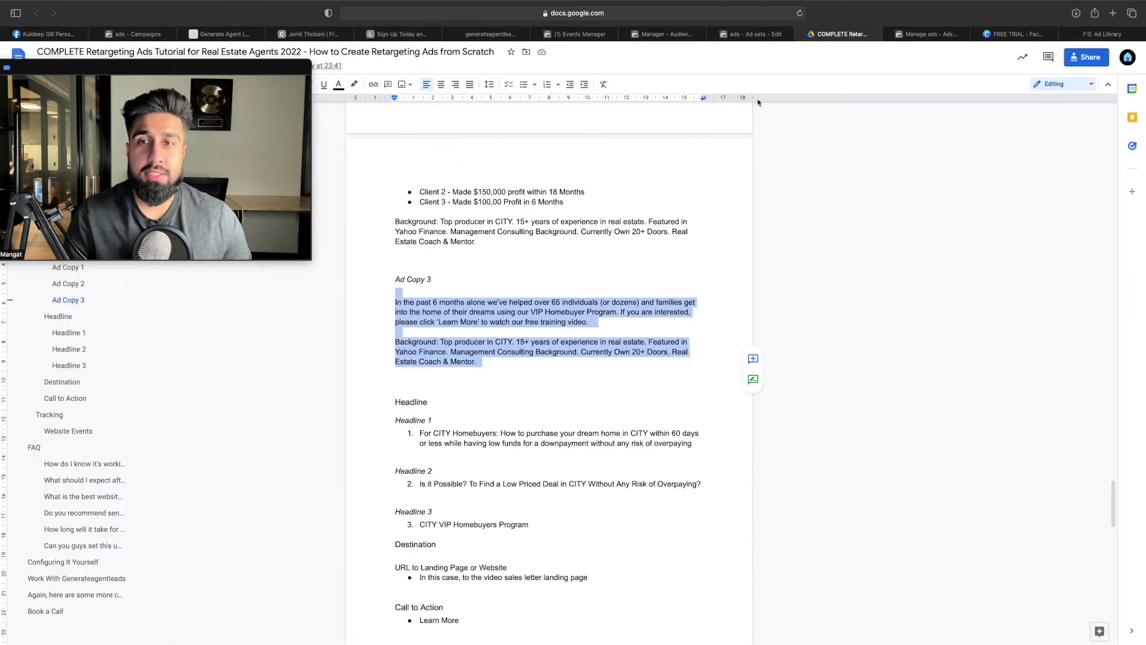
scroll(464, 242, "up", 1)
left_click_drag(481, 258, 369, 242)
key("super+c")
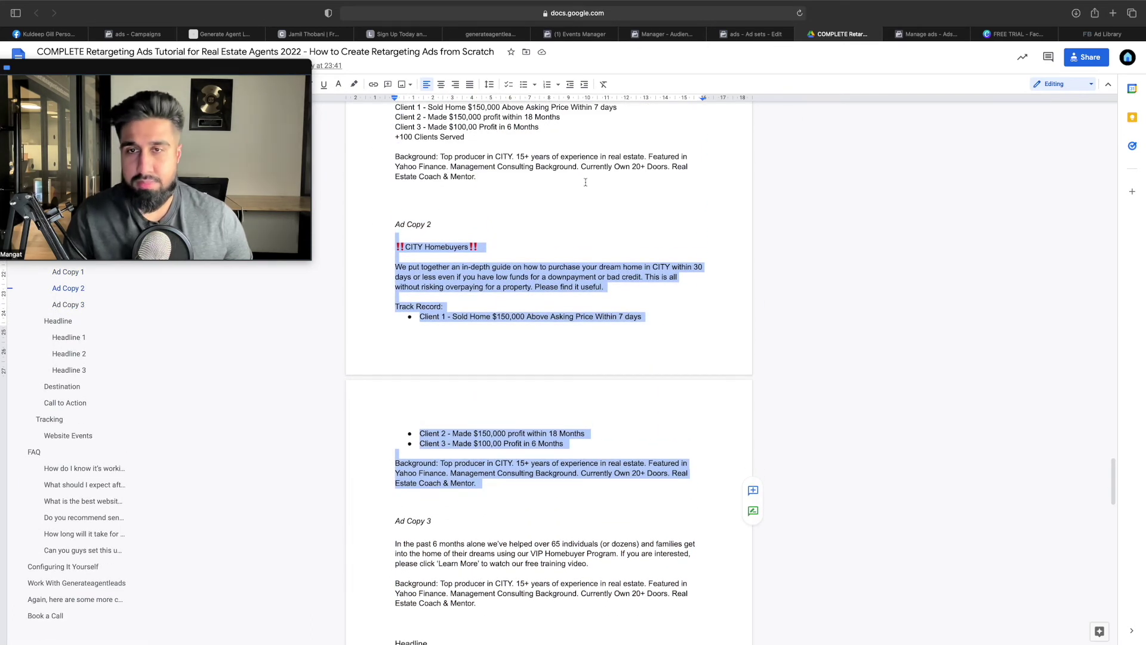
left_click(932, 36)
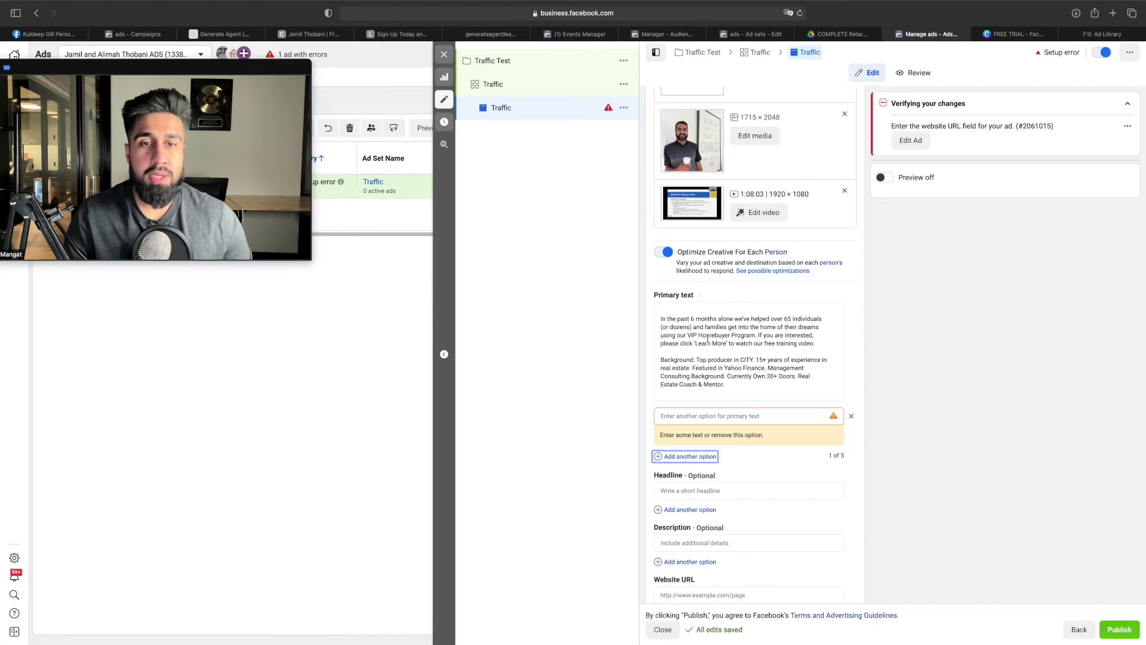
left_click(726, 414)
key("super+v")
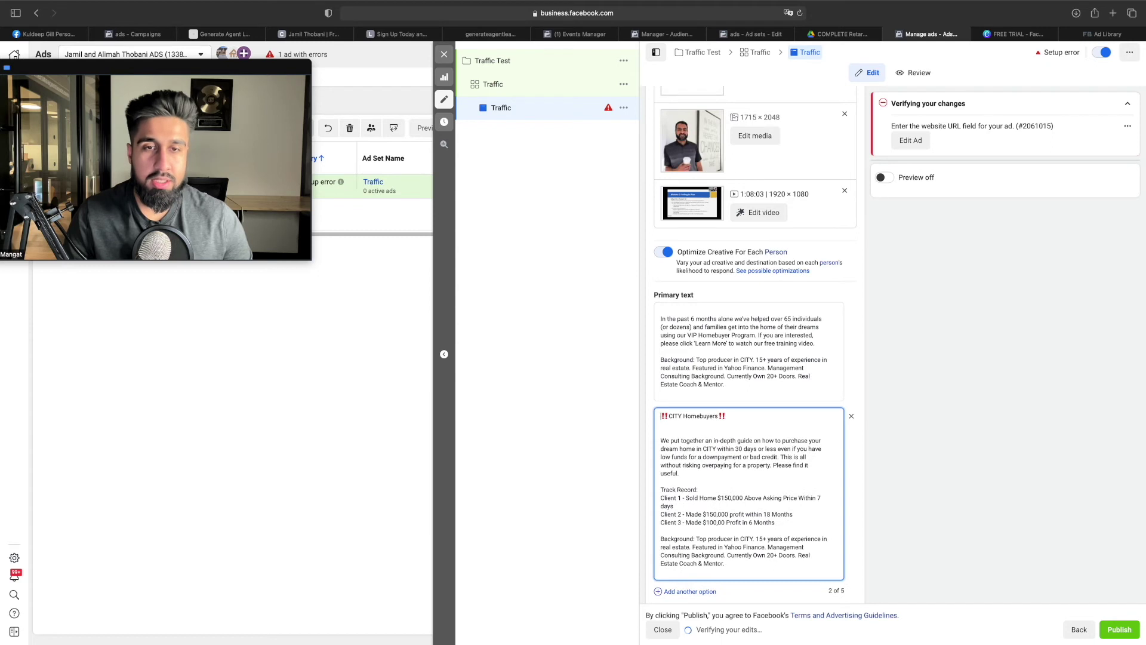
Delete the blank line after ‼CITY Homebuyers‼ in the second primary text option
left_click(662, 318)
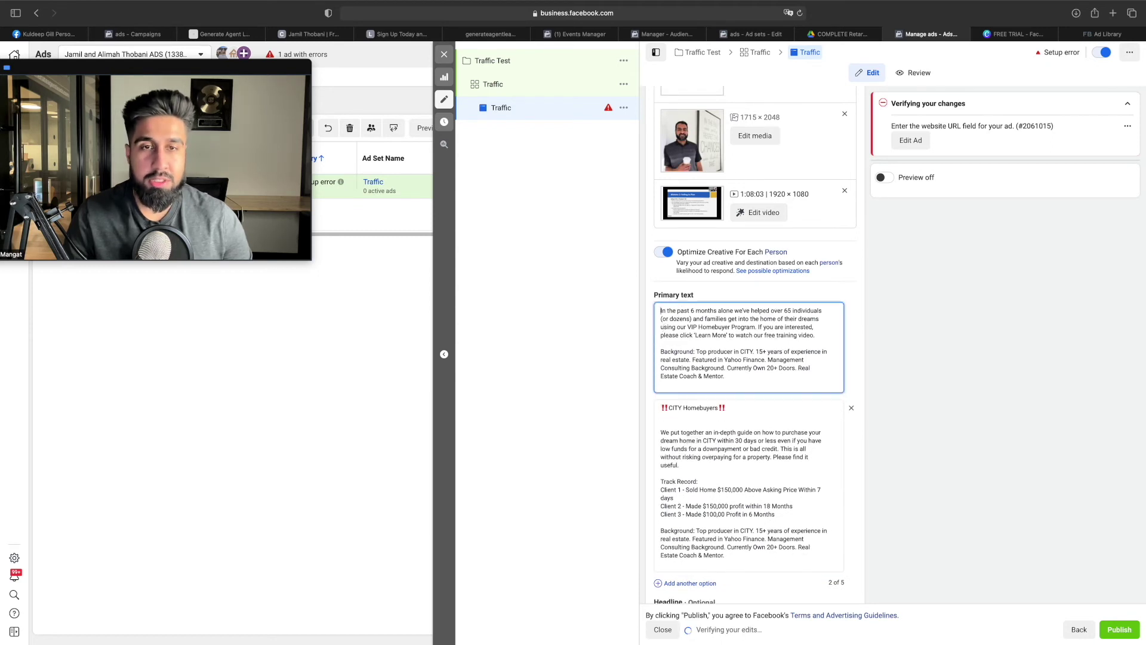
scroll(776, 370, "down", 2)
left_click(671, 340)
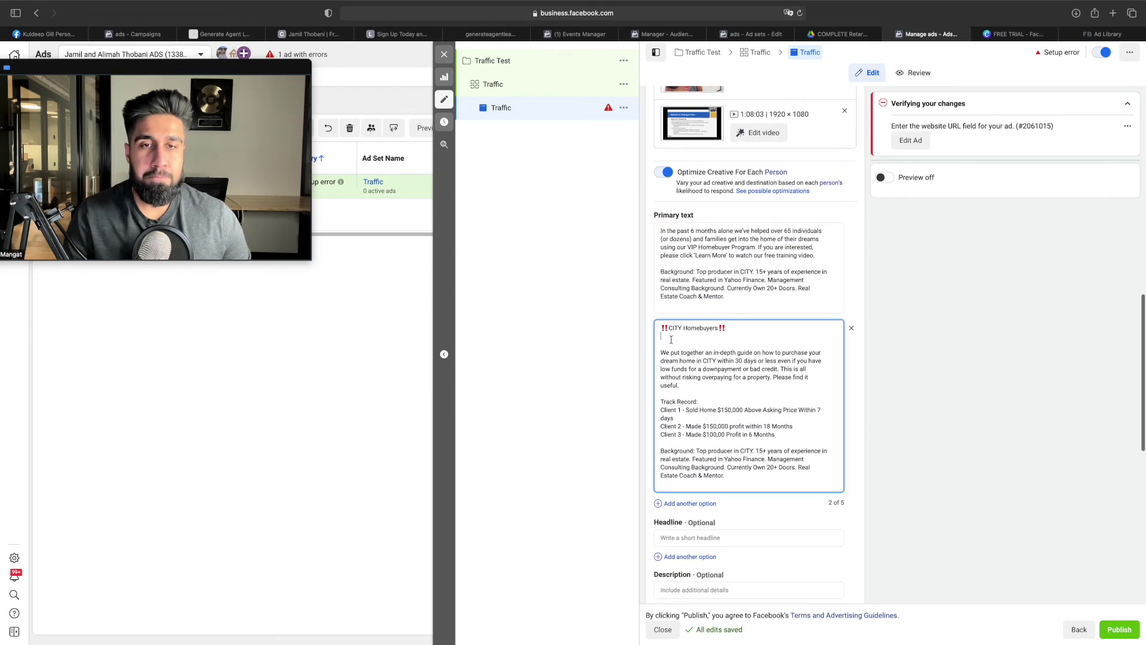
key("BackSpace")
scroll(716, 375, "down", 1)
scroll(715, 375, "down", 1)
Add a third primary text option and go back to the tutorial's Ad Copy 1
left_click(687, 452)
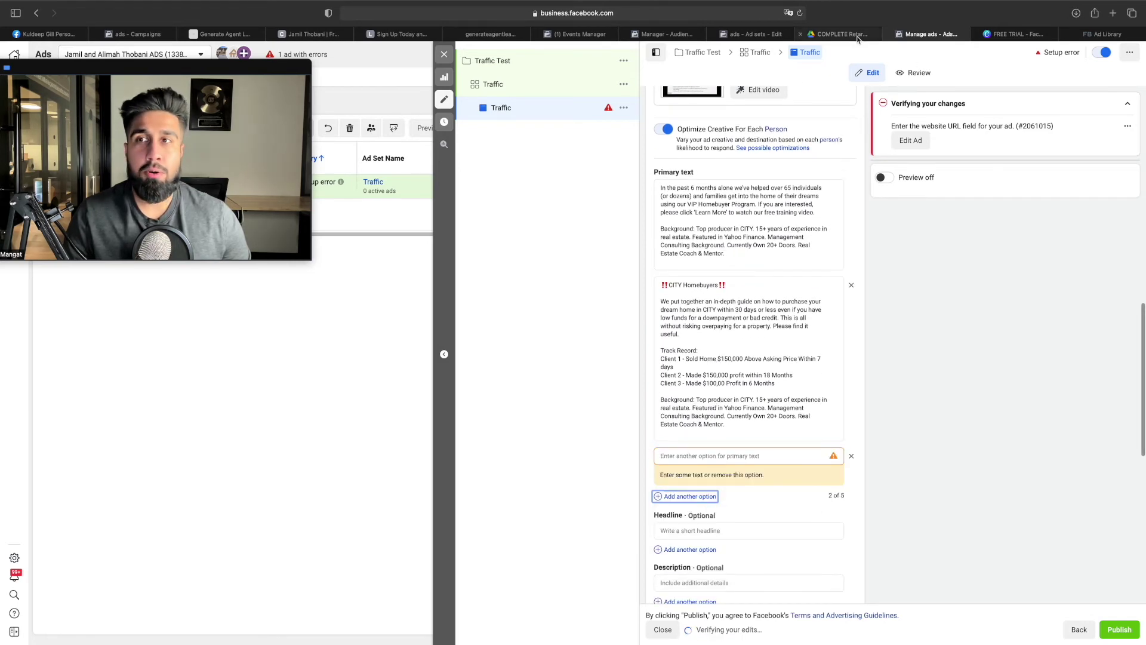
left_click(836, 34)
scroll(624, 268, "down", 5)
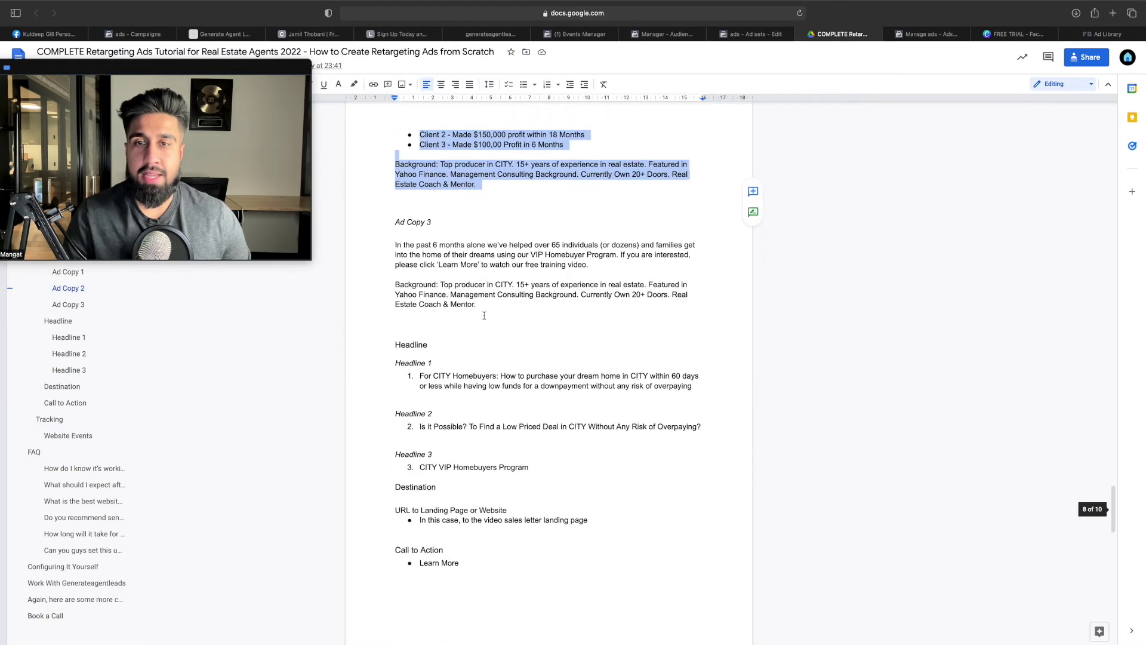
scroll(485, 315, "up", 5)
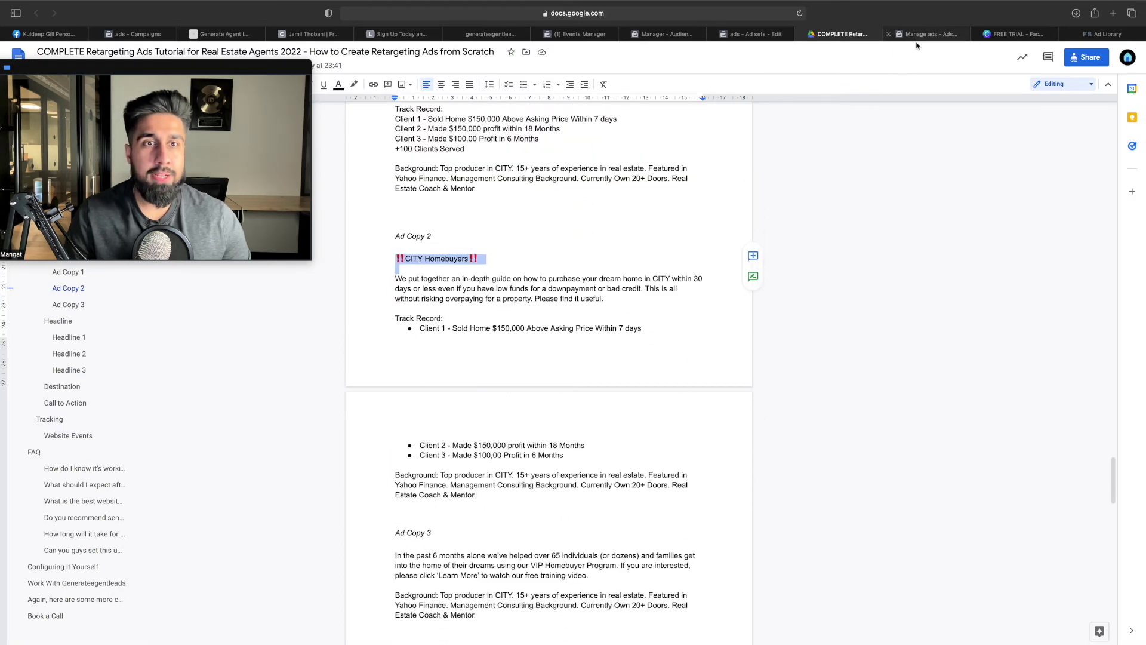
left_click(926, 34)
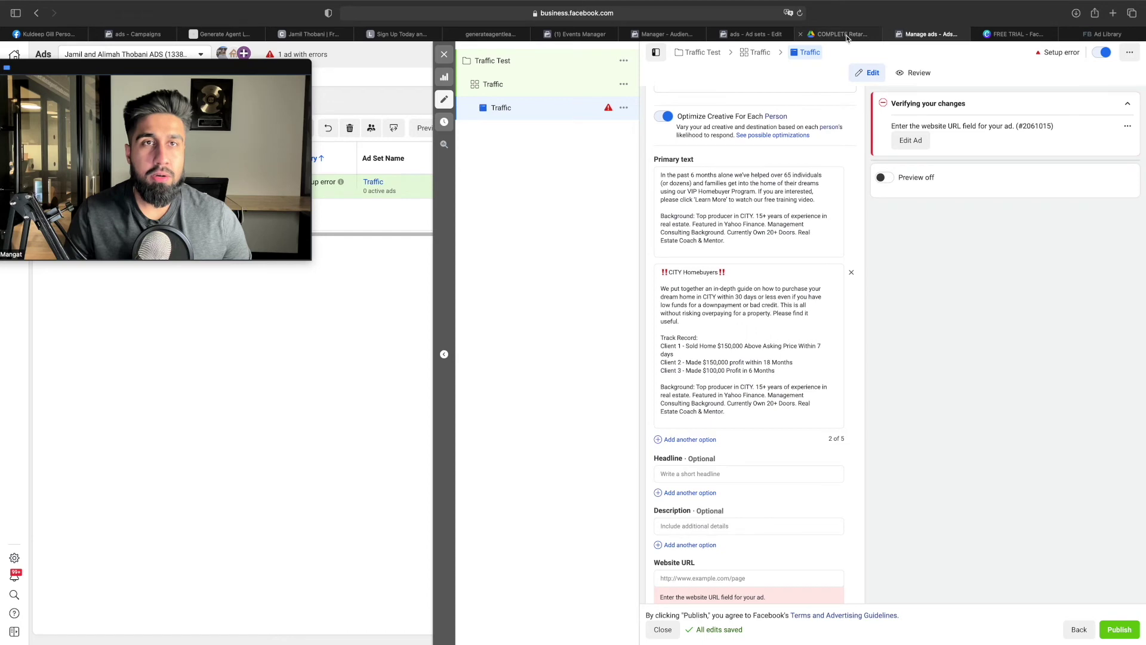
left_click(847, 34)
scroll(452, 254, "up", 4)
Select Ad Copy 1 and paste it into the new third primary text option
left_click_drag(389, 252, 527, 421)
key("cmd+c")
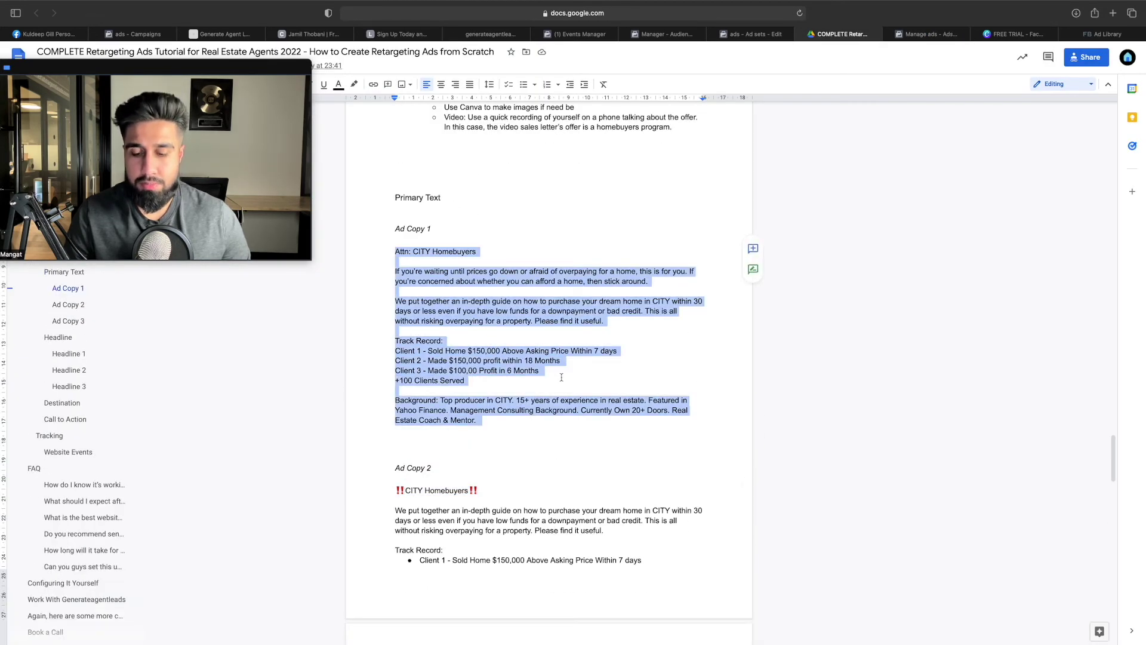
left_click(927, 34)
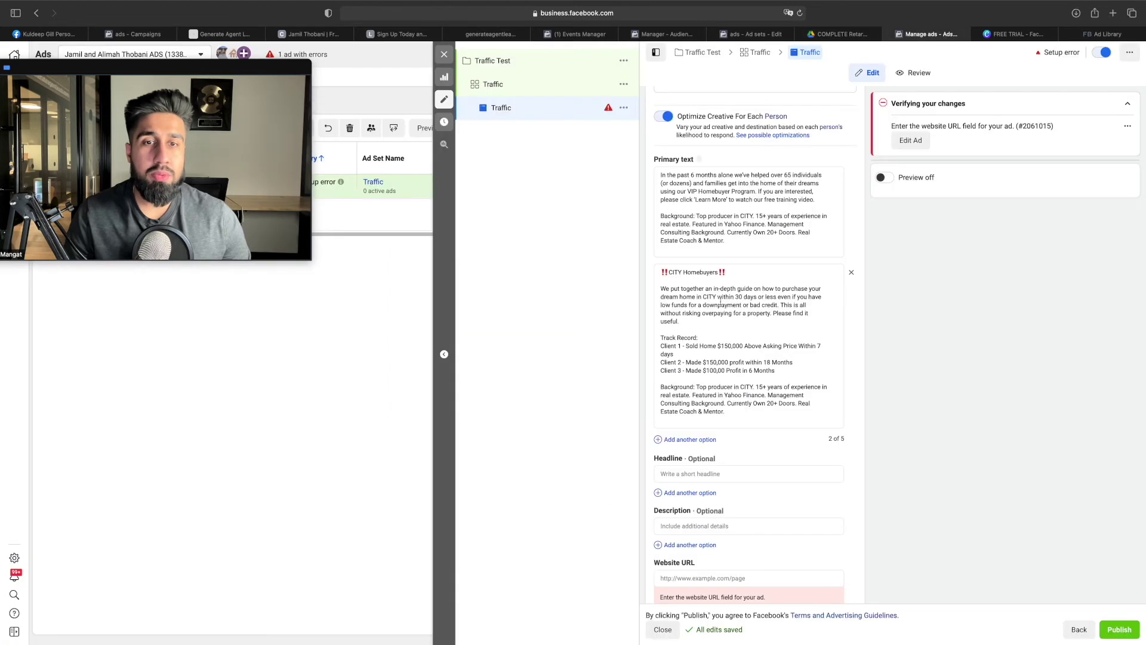
left_click(699, 440)
left_click(708, 442)
key("cmd+v")
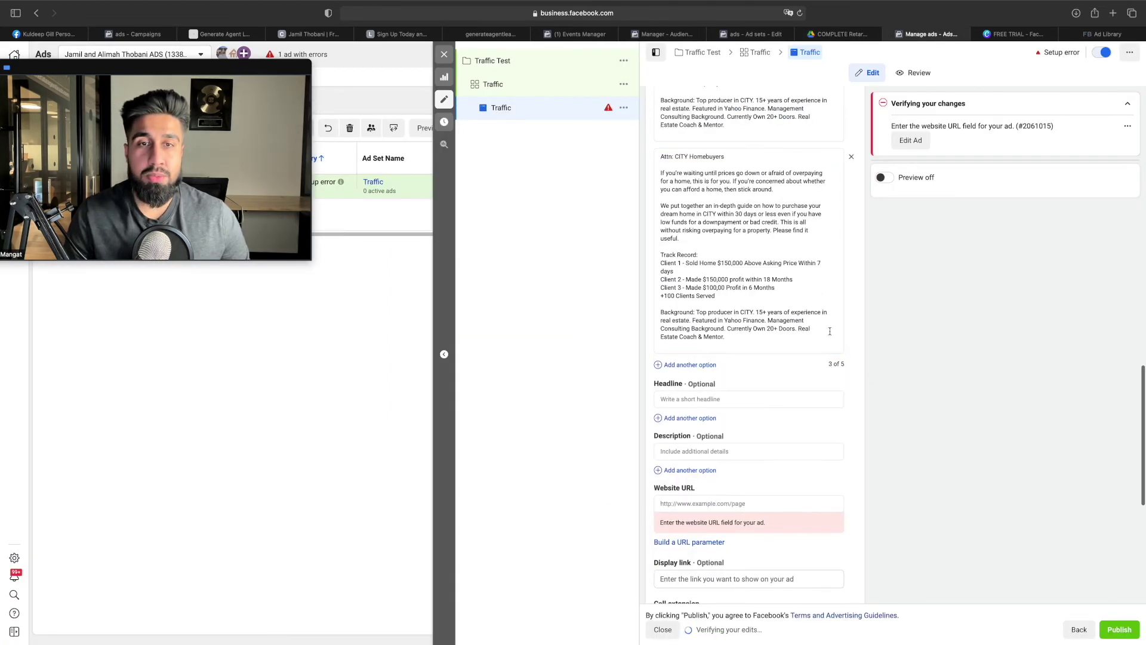
scroll(726, 295, "up", 3)
scroll(690, 259, "up", 3)
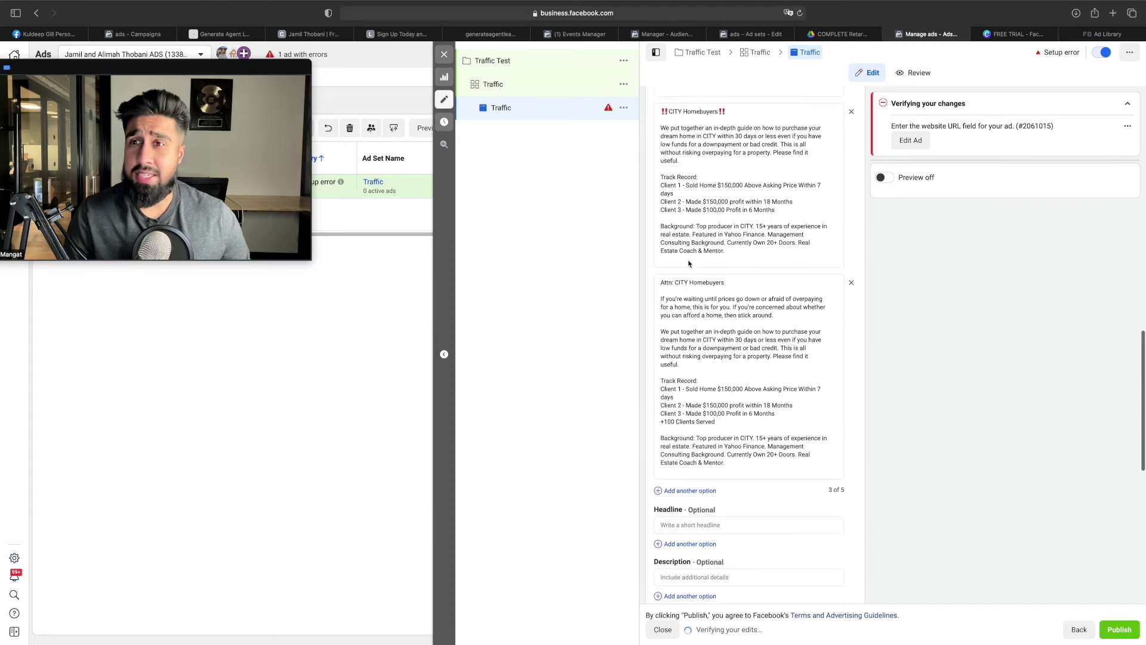
Replace CITY with Calgary in the second option's opening, dream home and Background lines
double_click(672, 201)
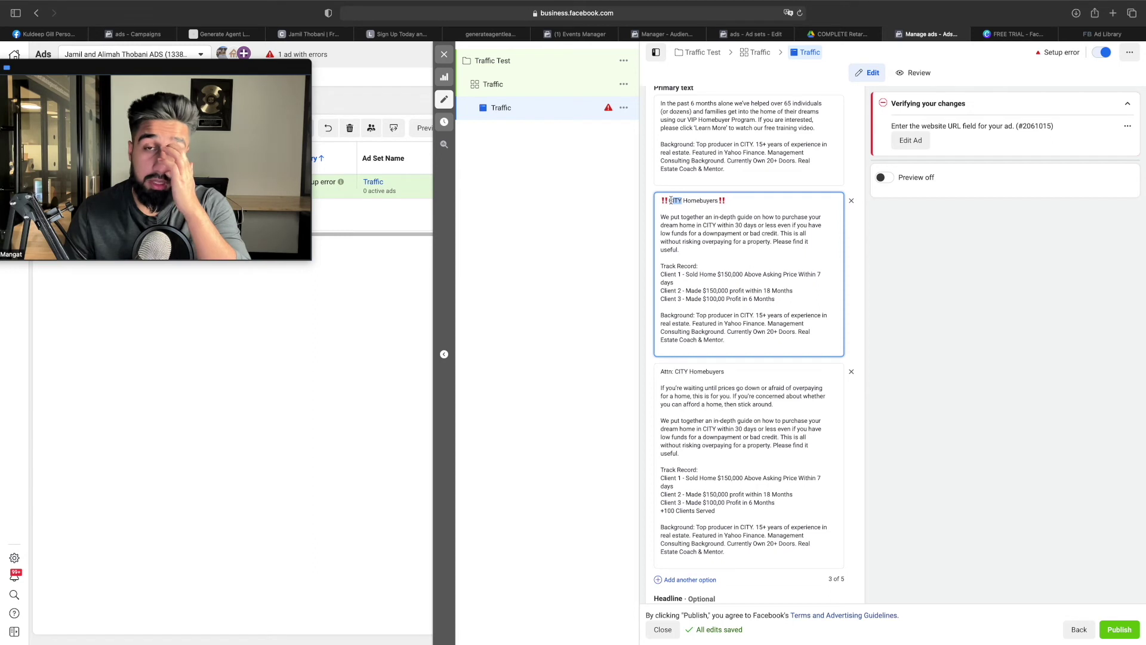
type("Calgary")
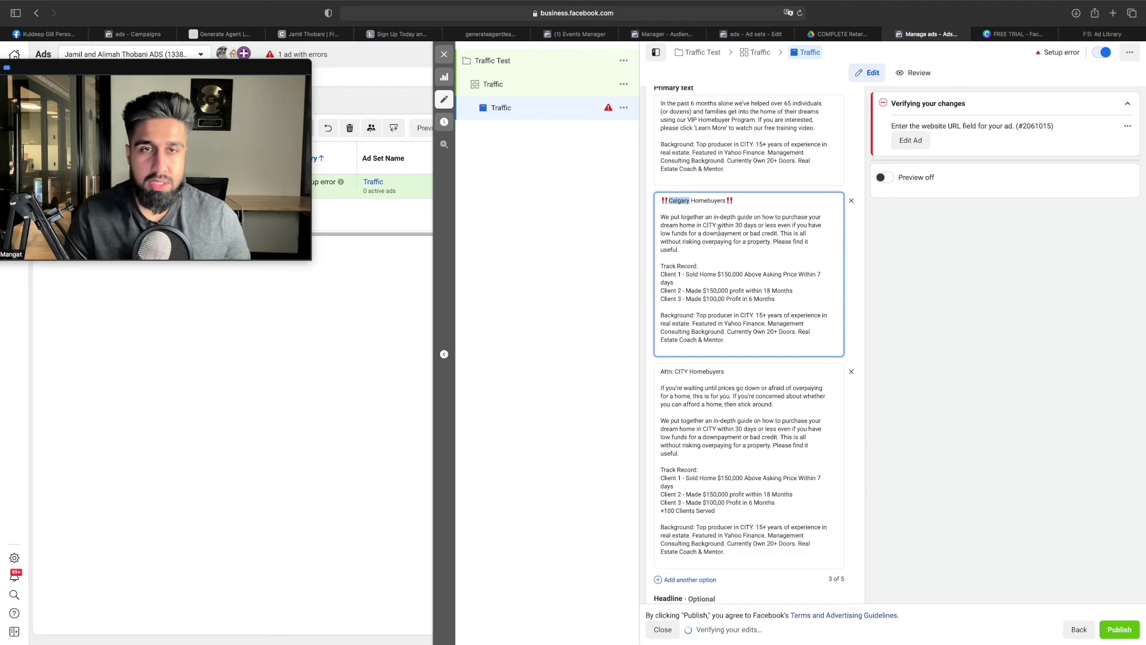
left_click_drag(717, 226, 704, 225)
type("Calgary")
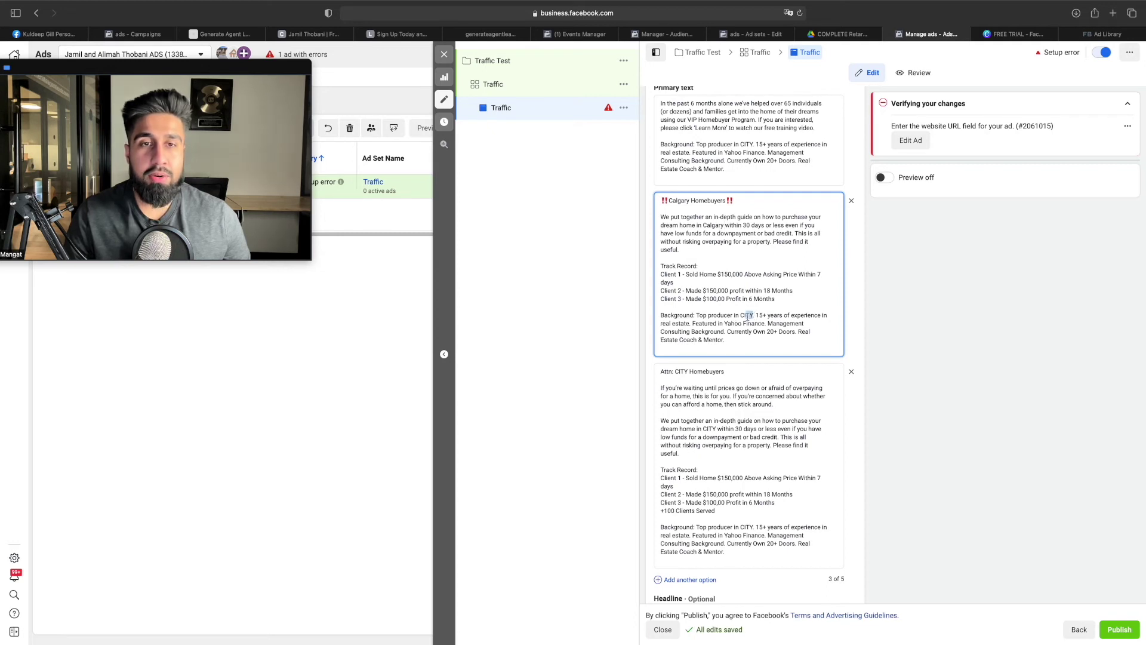
type("Calgary")
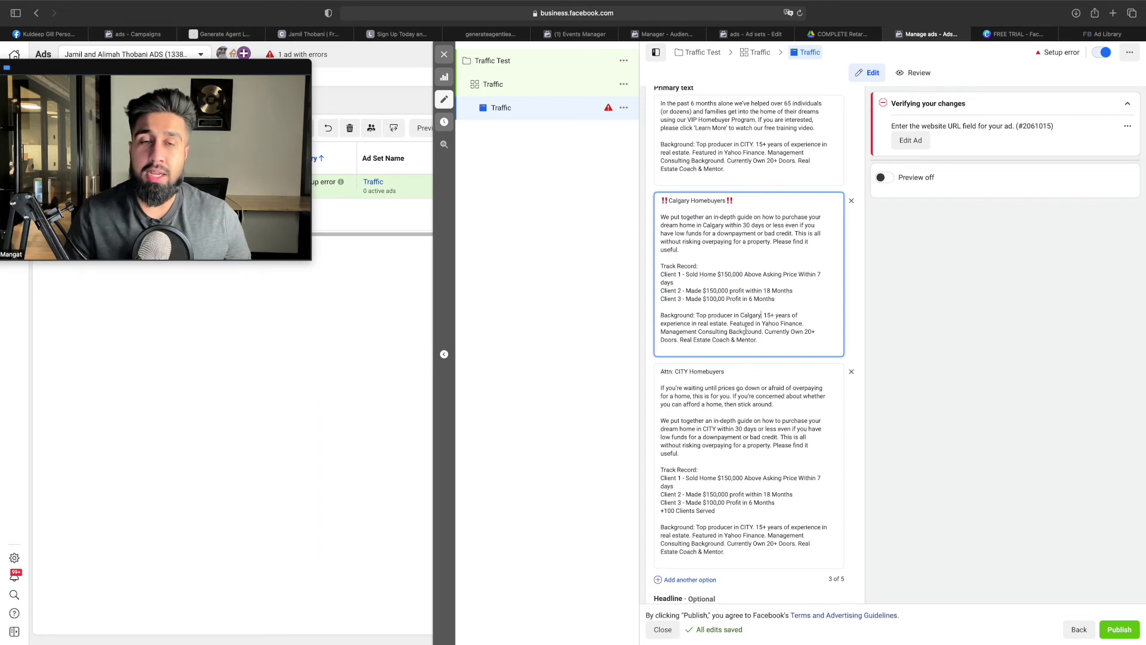
Replace CITY with Calgary in the third option's Attn line and Background line
scroll(745, 330, "down", 1)
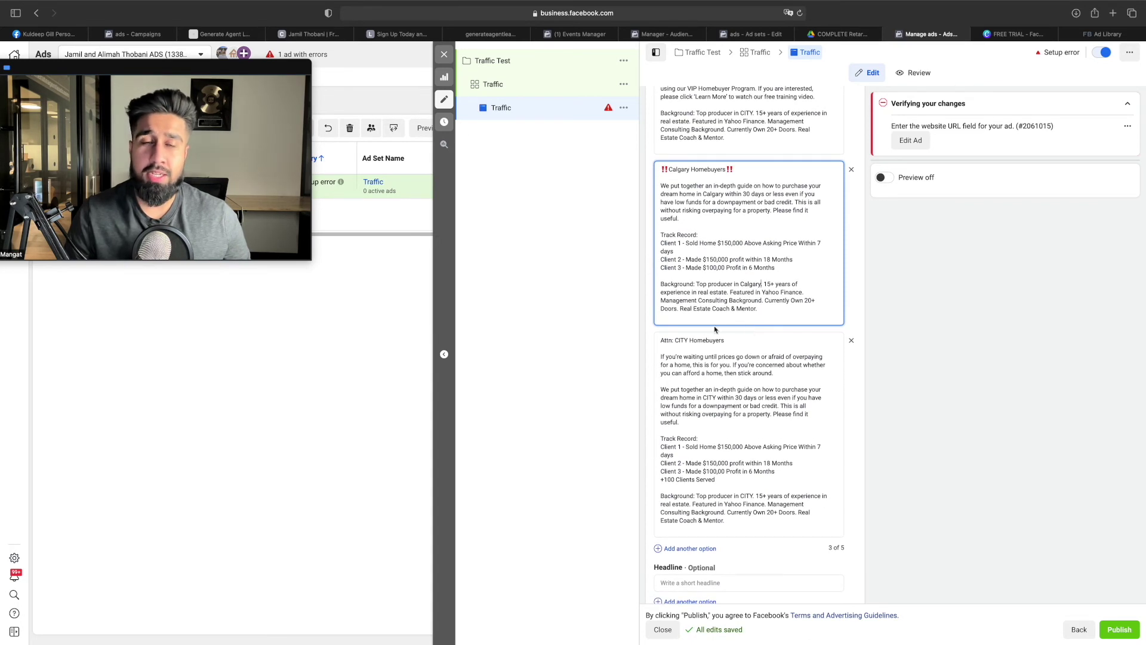
scroll(731, 347, "down", 1)
left_click_drag(688, 337, 677, 338)
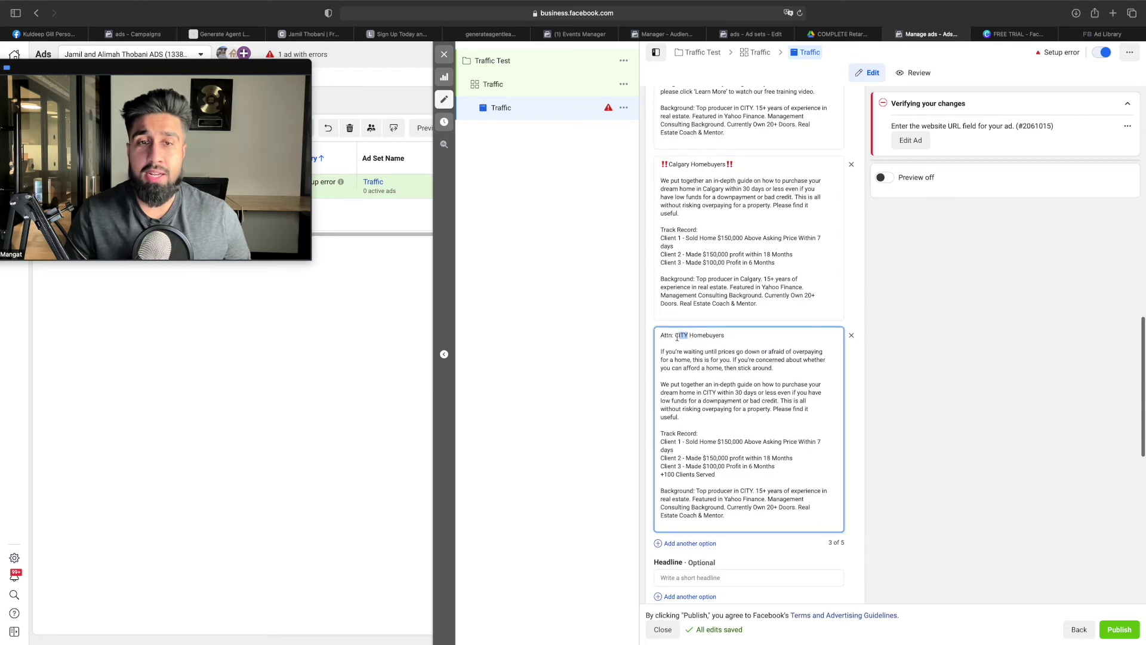
type("Calgary")
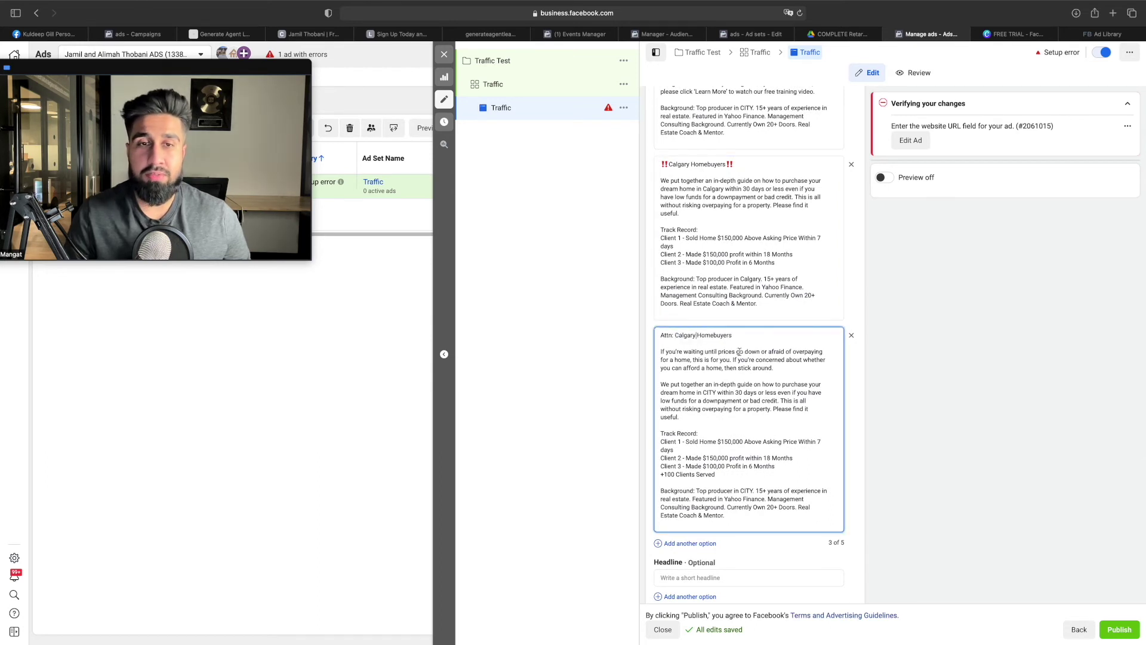
scroll(727, 363, "down", 1)
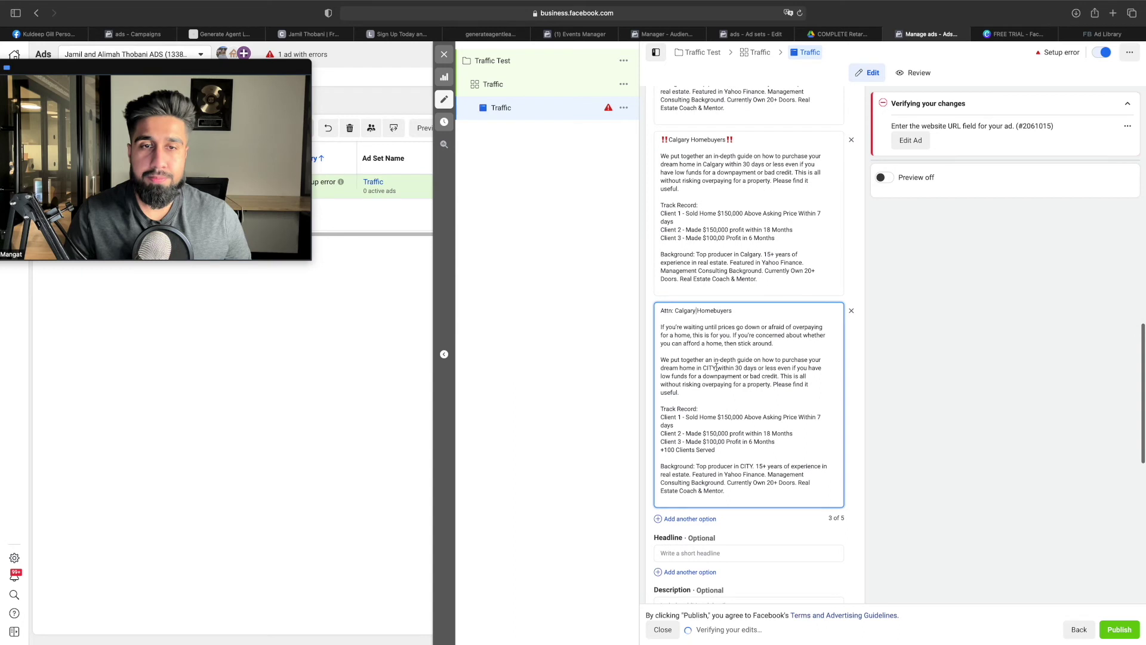
type("Calgary")
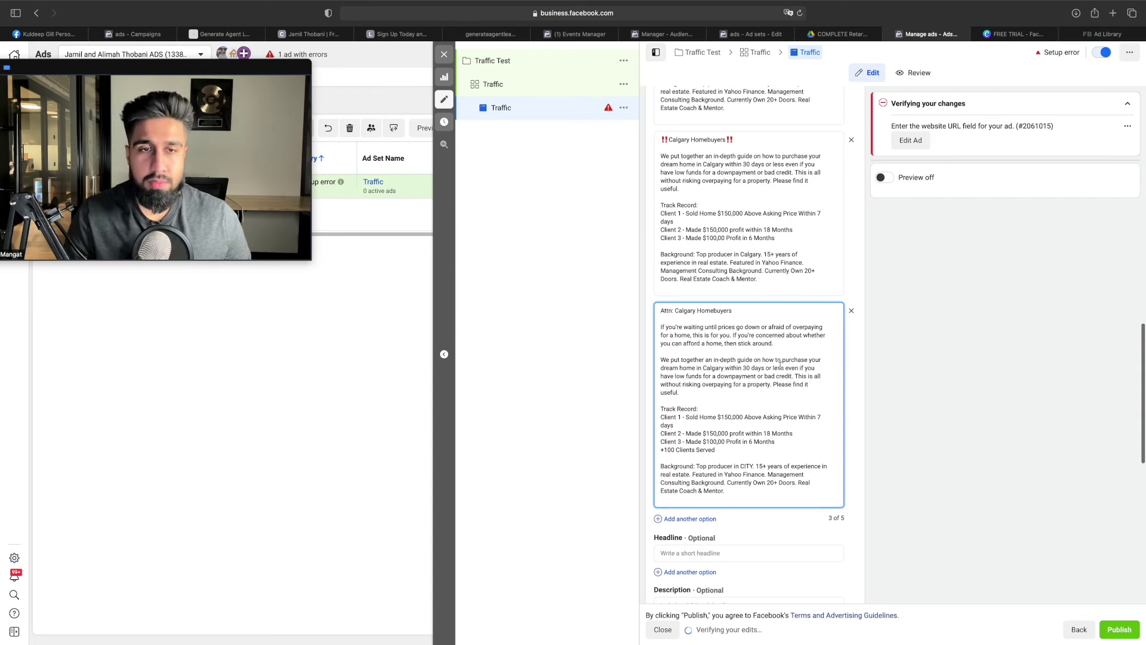
scroll(776, 364, "down", 2)
scroll(782, 363, "down", 1)
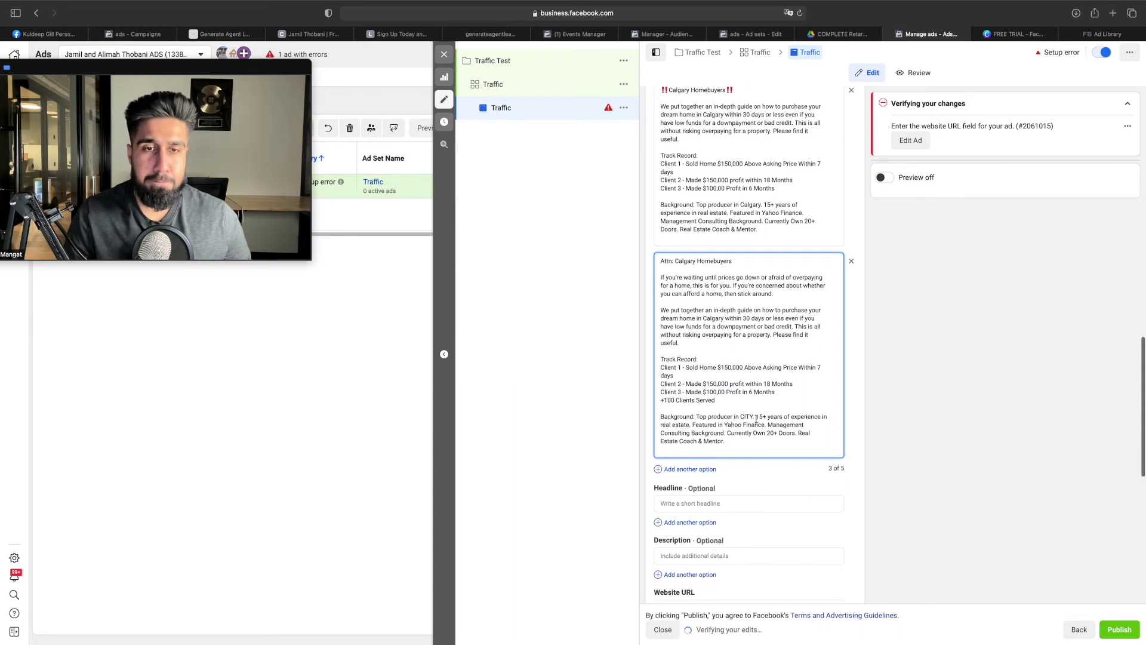
left_click_drag(753, 418, 745, 421)
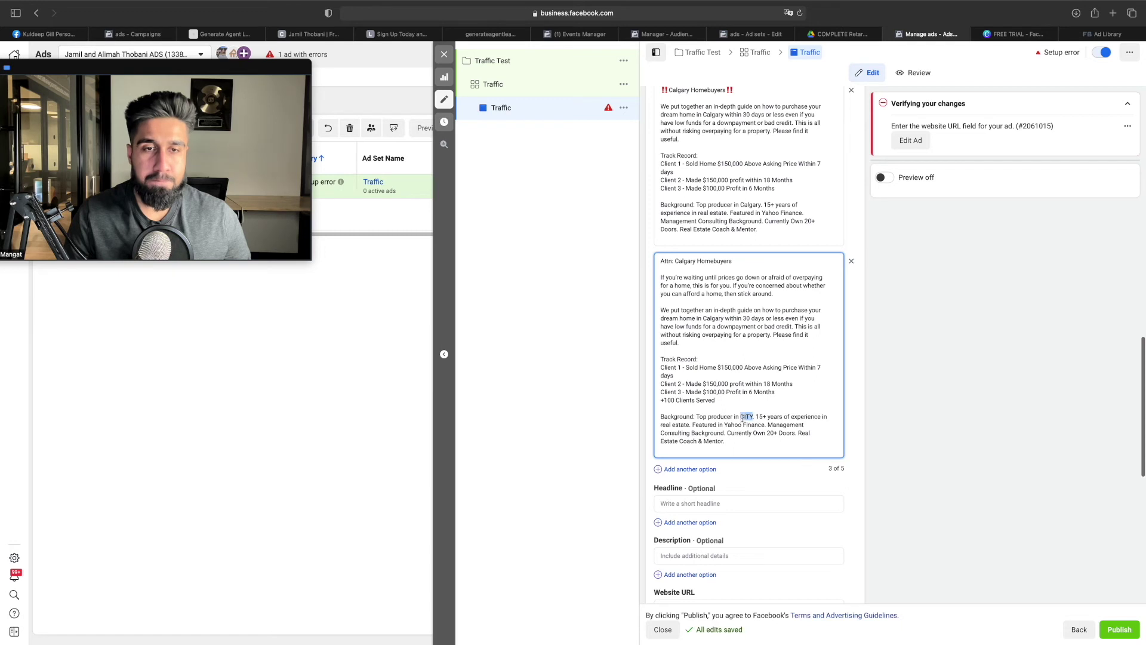
type("Calgary")
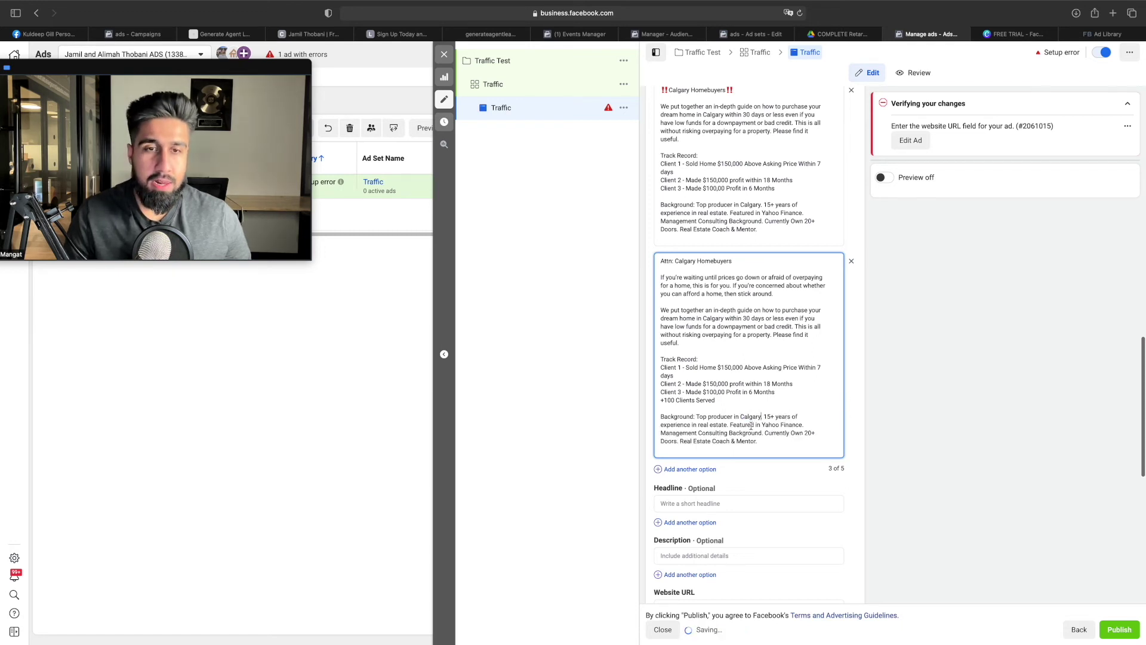
Change CITY to Calgary in the first option's Background line and highlight Client 1
scroll(695, 353, "up", 5)
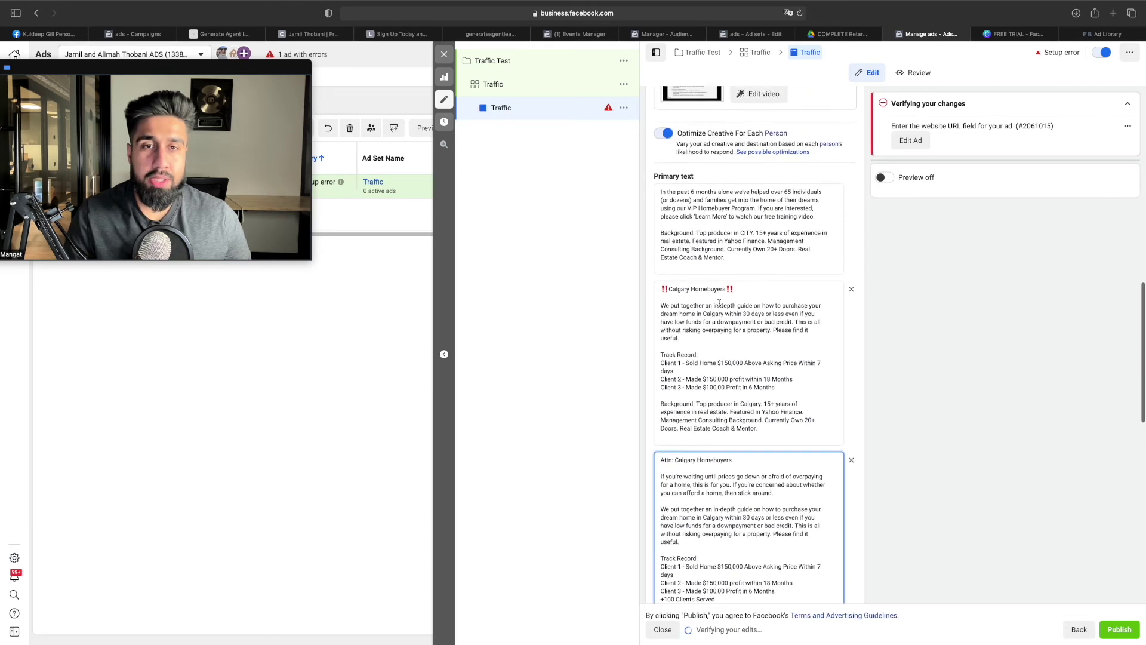
scroll(726, 297, "up", 1)
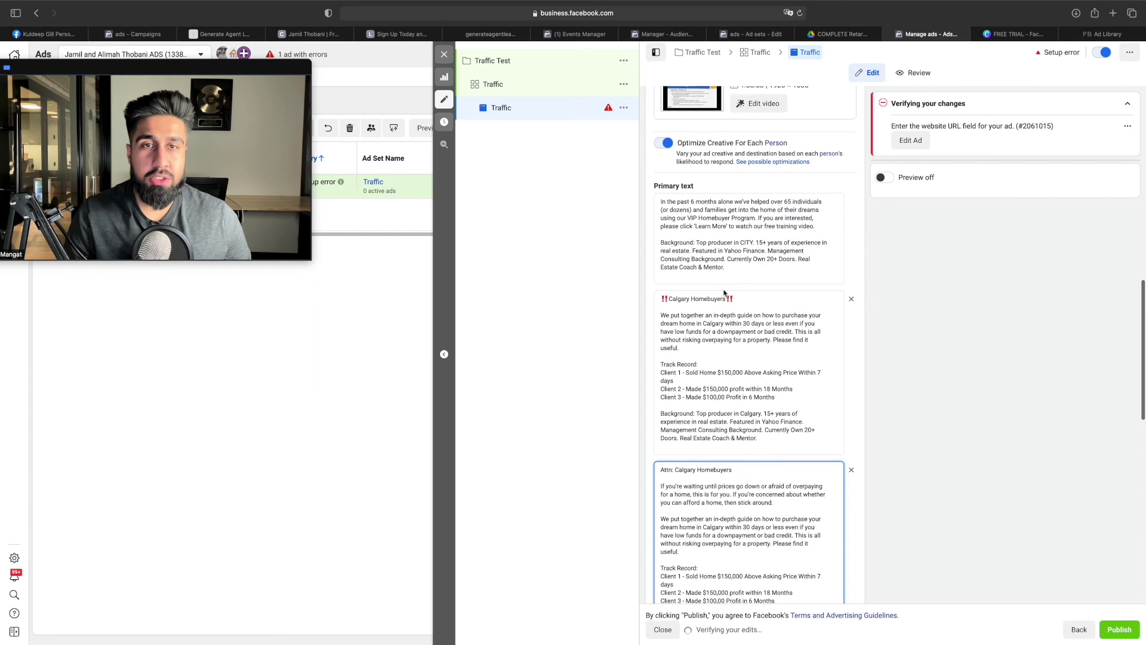
double_click(747, 242)
type("Calgary")
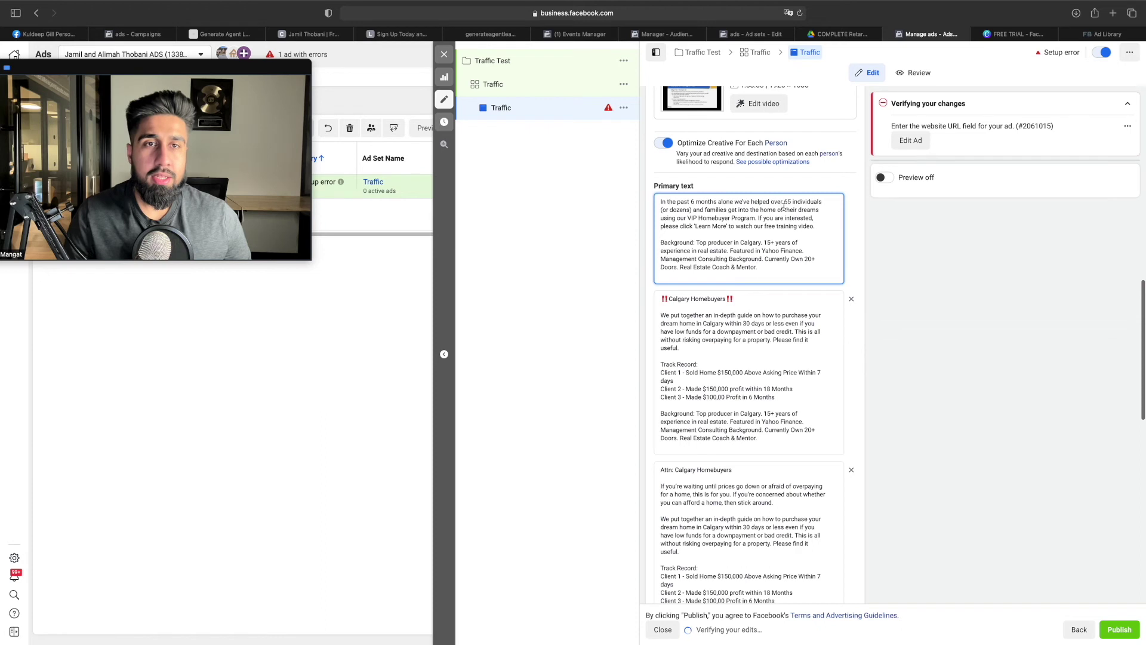
scroll(742, 233, "down", 3)
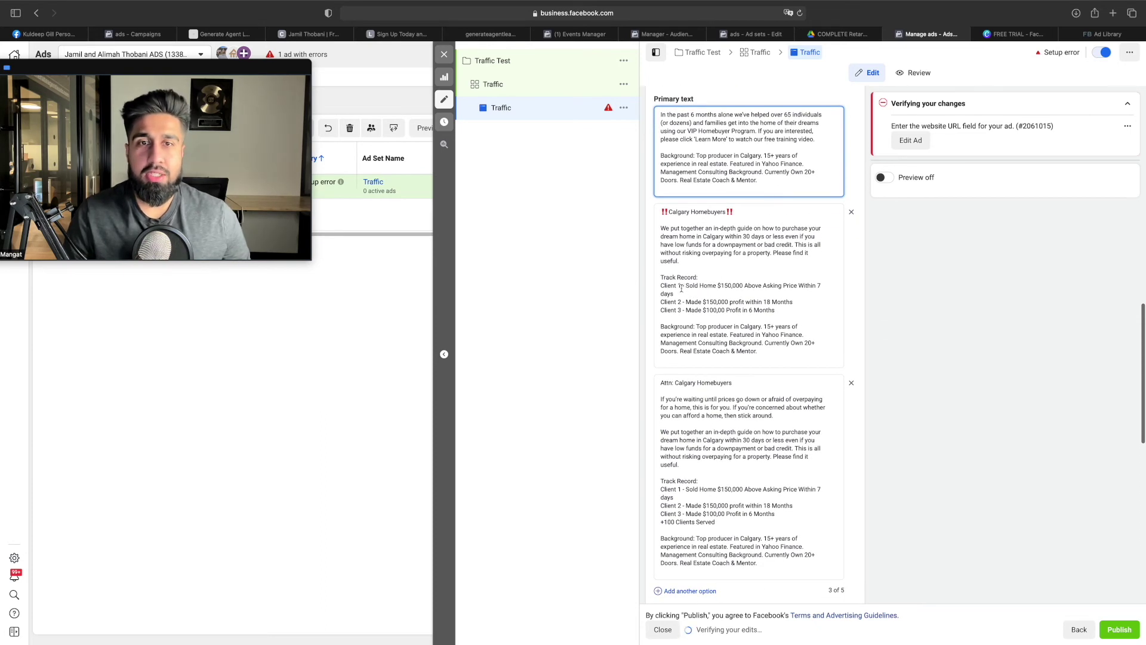
left_click_drag(681, 286, 661, 287)
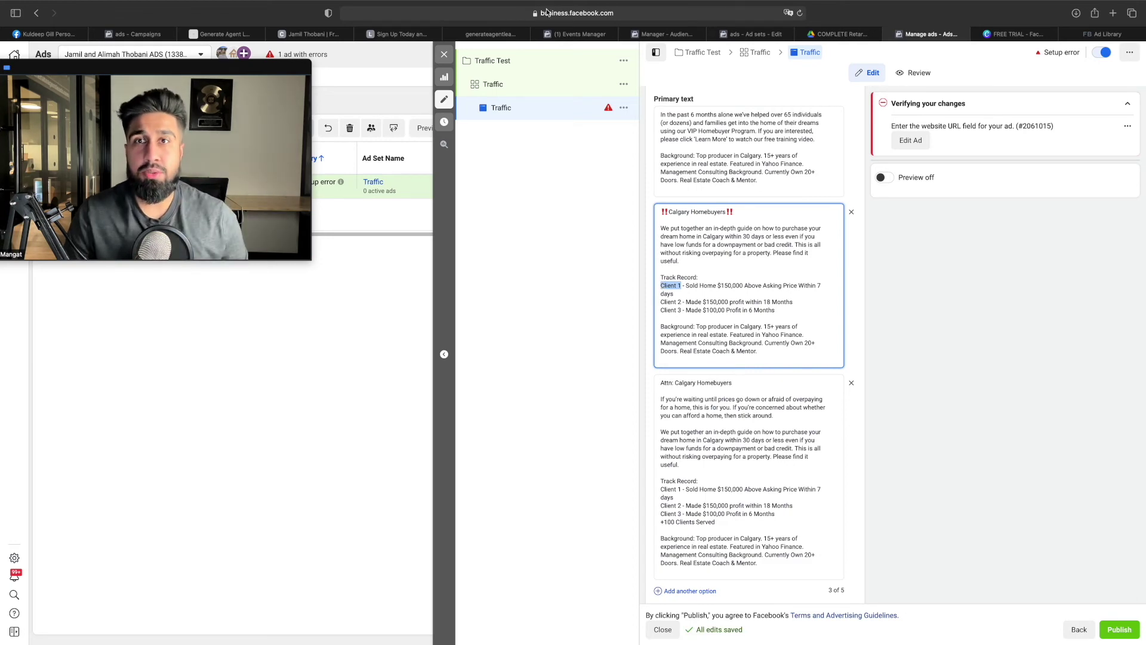
Scroll the leerealestategroup.ca sign-up page through its Burnaby, Surrey and Richmond stories and Book A Call buttons
left_click(418, 37)
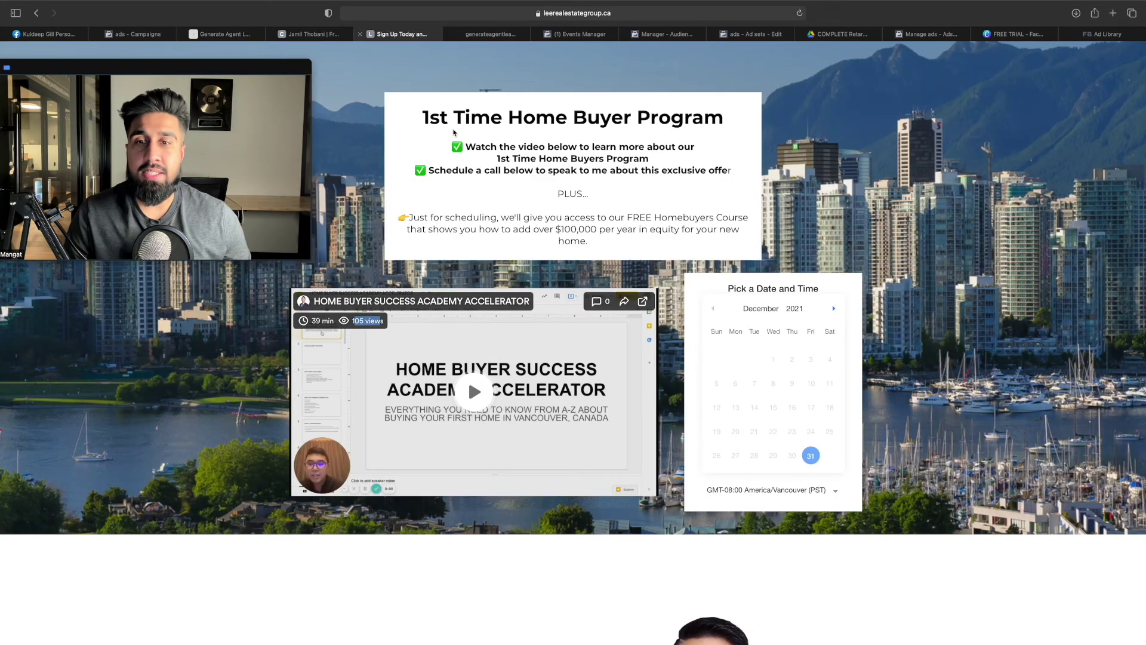
scroll(586, 242, "down", 10)
scroll(558, 239, "down", 2)
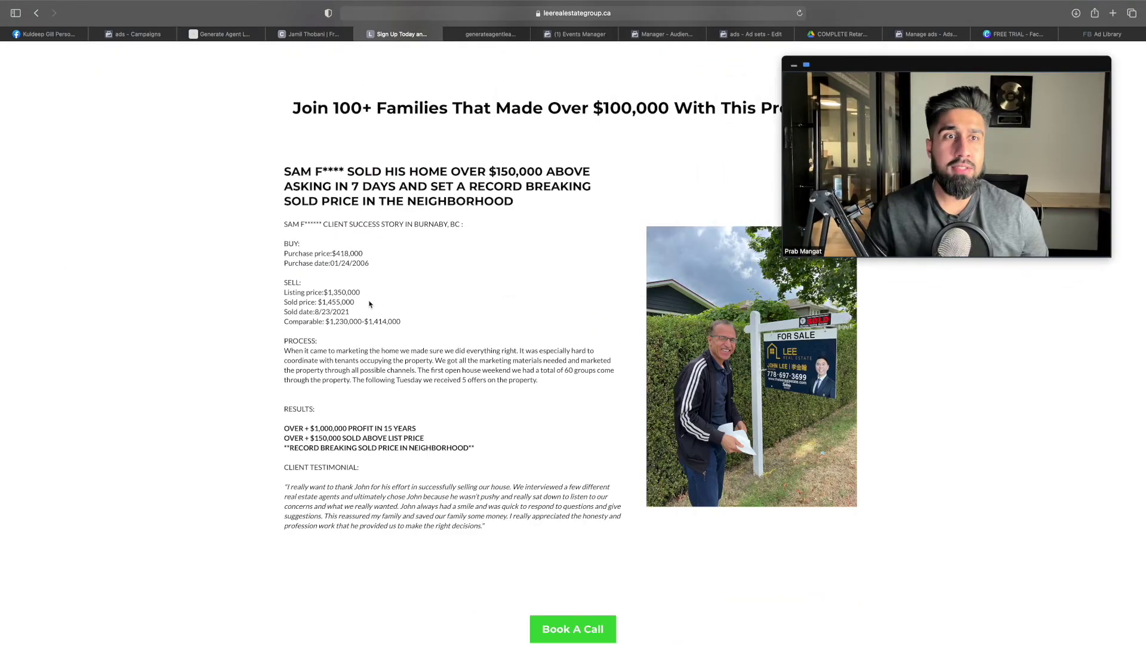
scroll(738, 245, "up", 3)
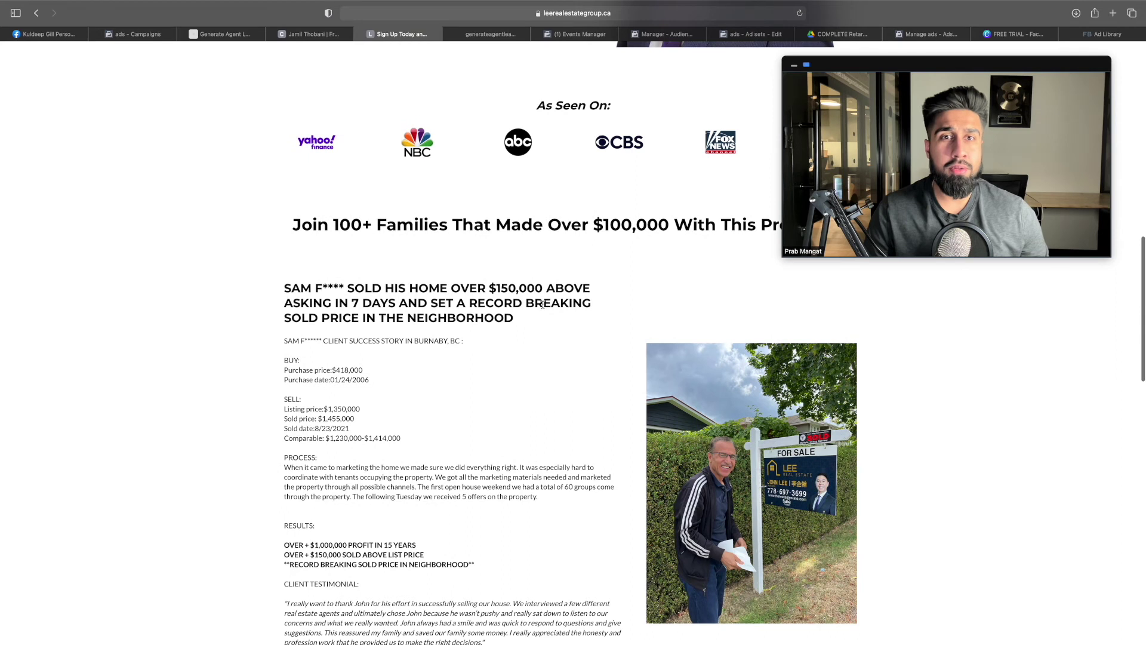
scroll(495, 293, "down", 1)
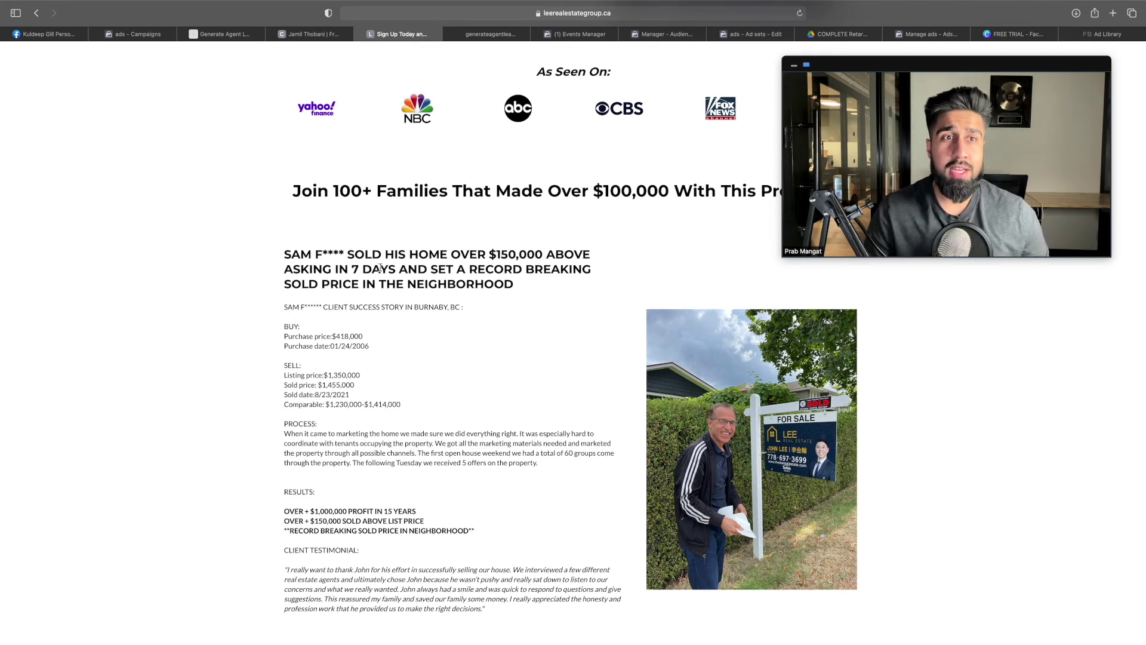
scroll(389, 272, "down", 10)
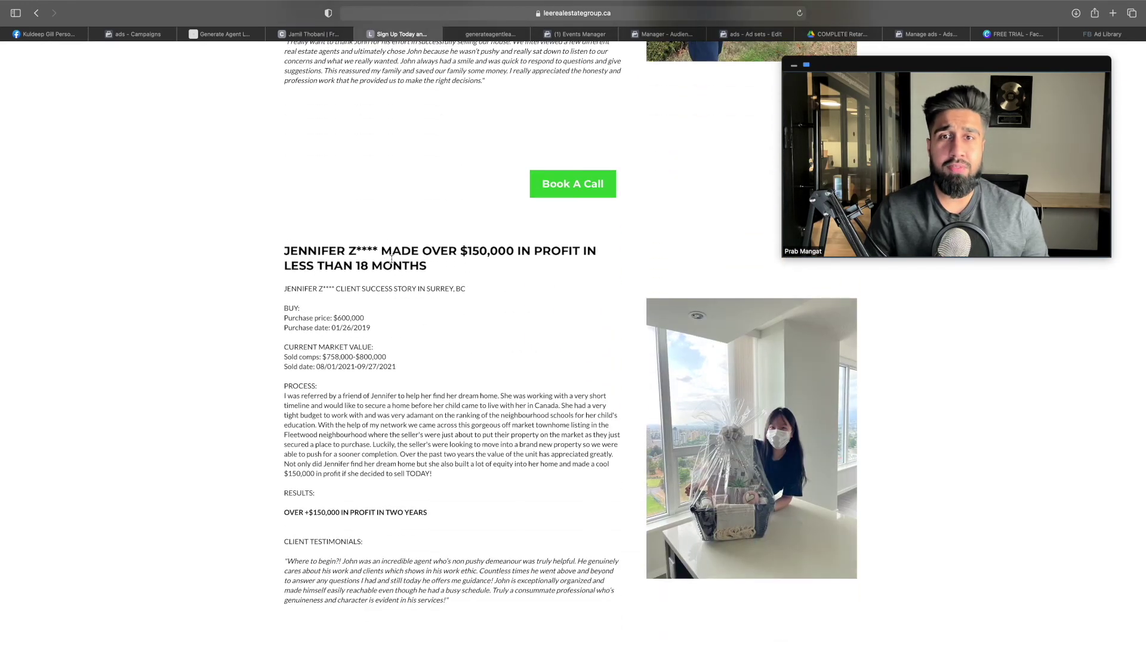
scroll(392, 258, "down", 10)
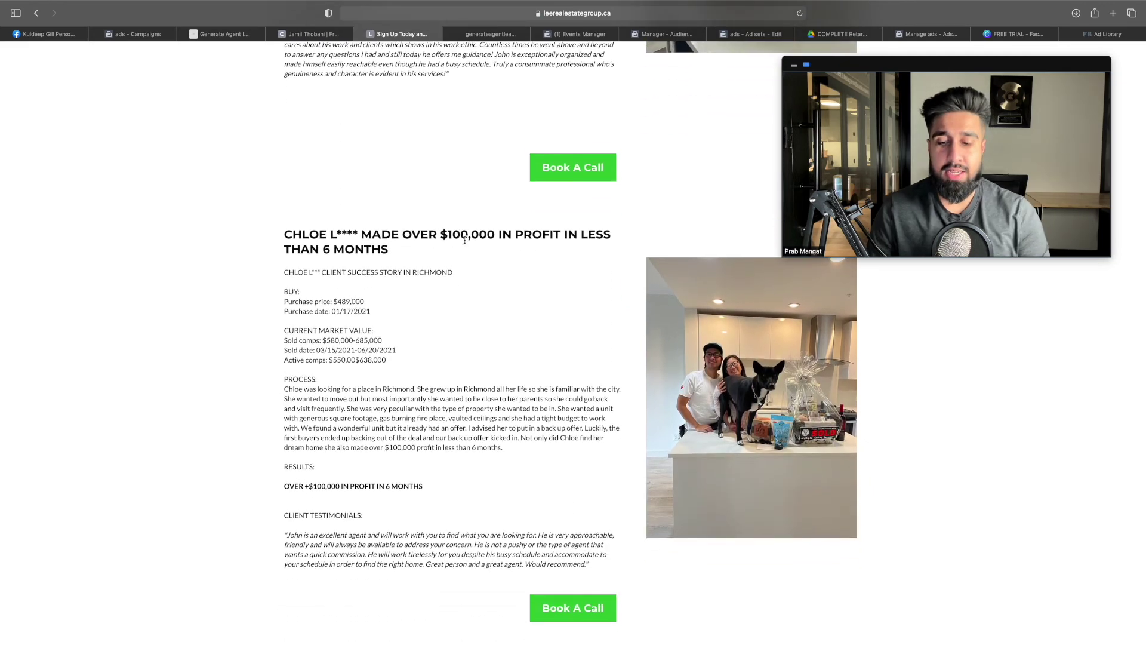
scroll(472, 254, "up", 10)
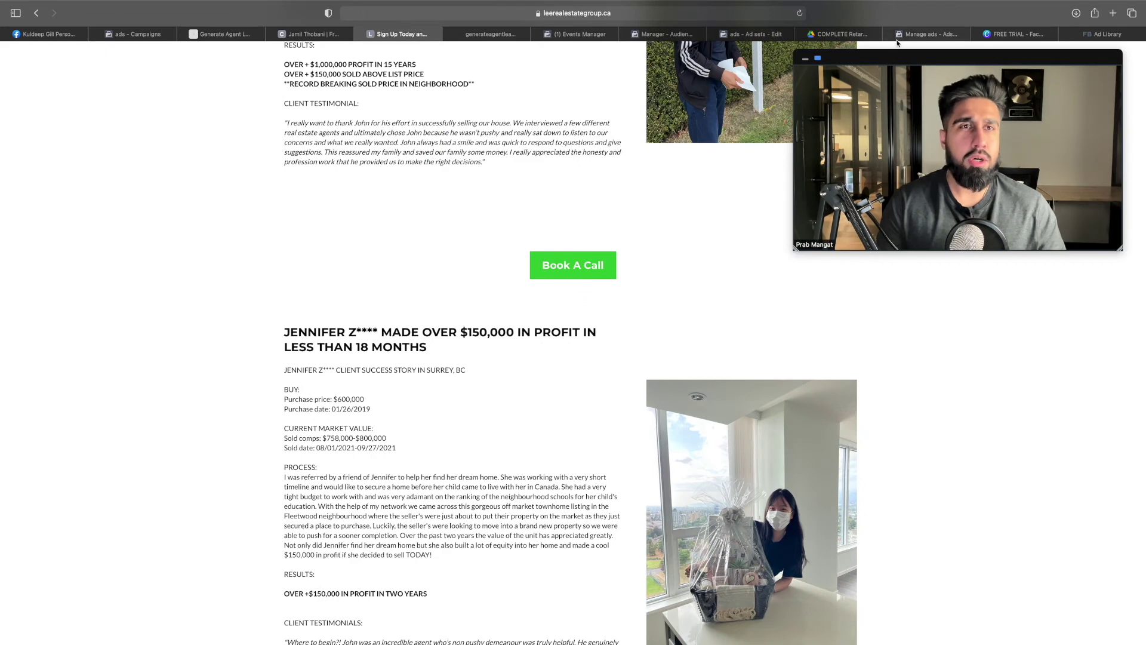
Replace the Client 1, 2 and 3 placeholders in the second primary text with the clients' names
left_click(928, 34)
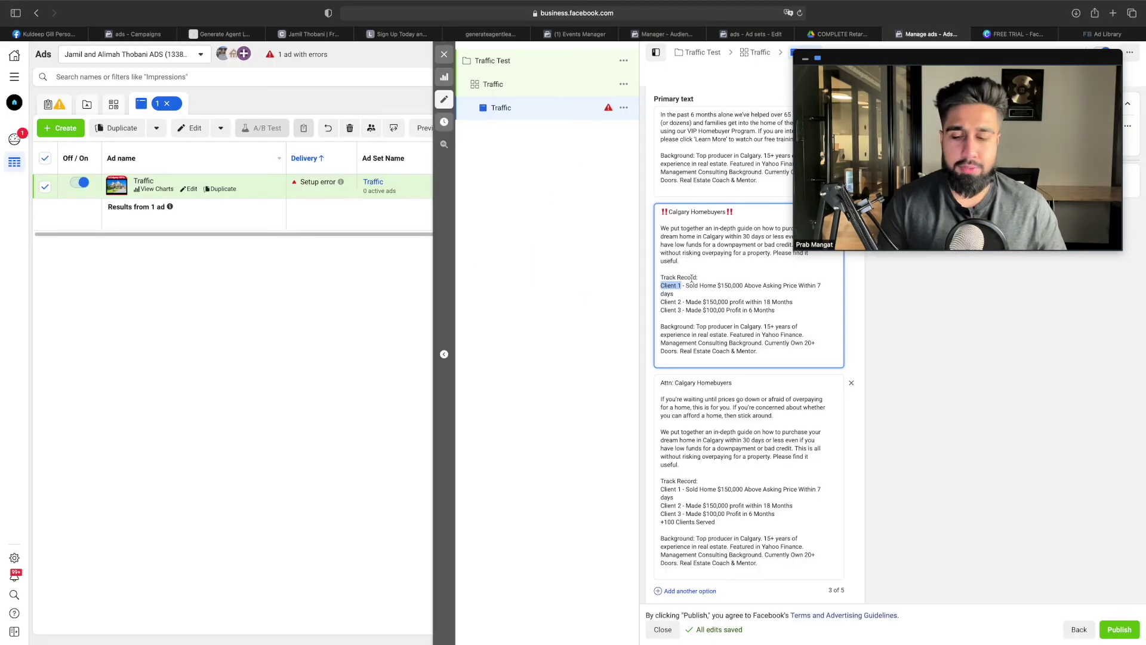
type("Sam")
left_click_drag(682, 294, 663, 295)
type("Chloe")
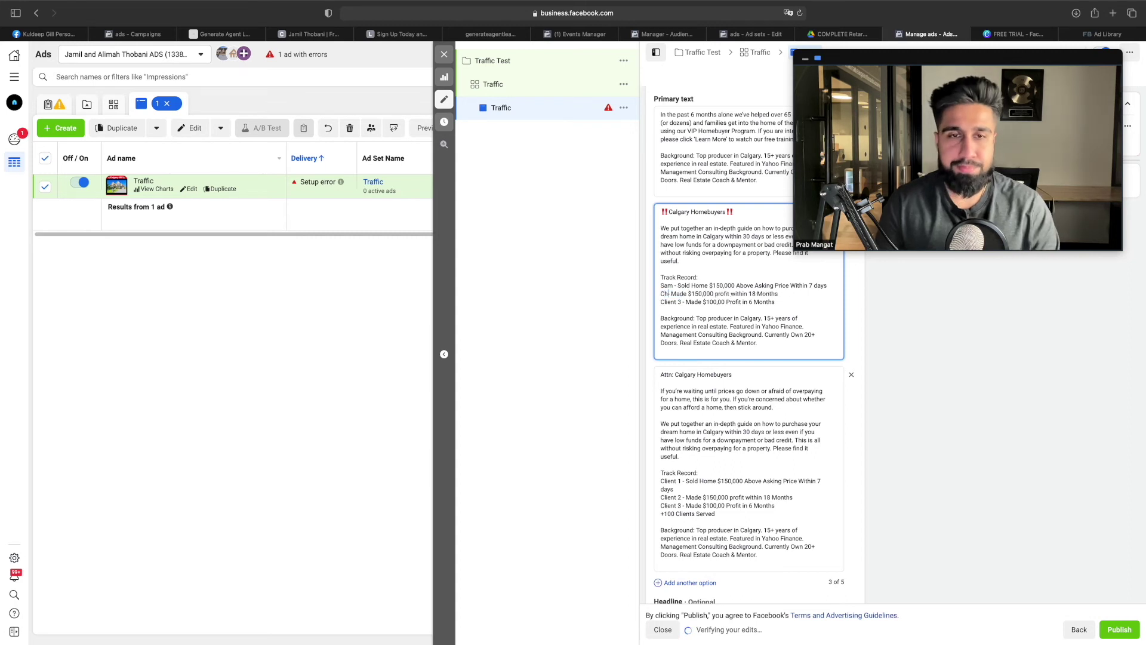
left_click_drag(682, 303, 661, 302)
type("Jennifer")
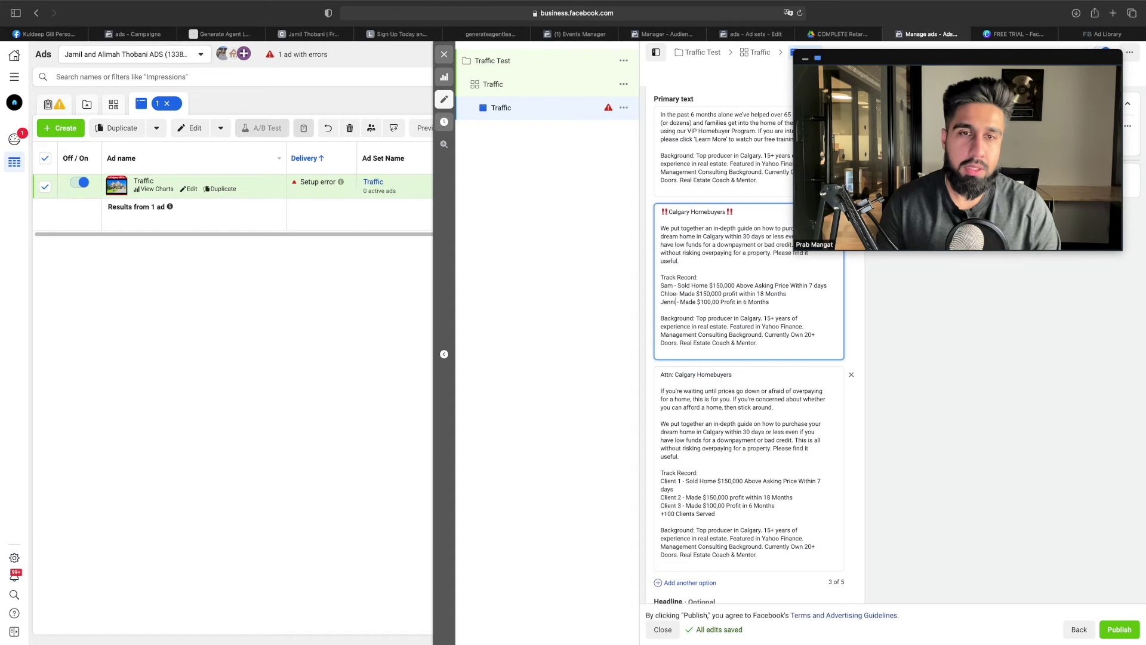
Copy the updated Track Record block over the third primary text option's old one
left_click_drag(779, 303, 660, 277)
key("cmd+c")
left_click_drag(716, 514, 660, 472)
key("cmd+v")
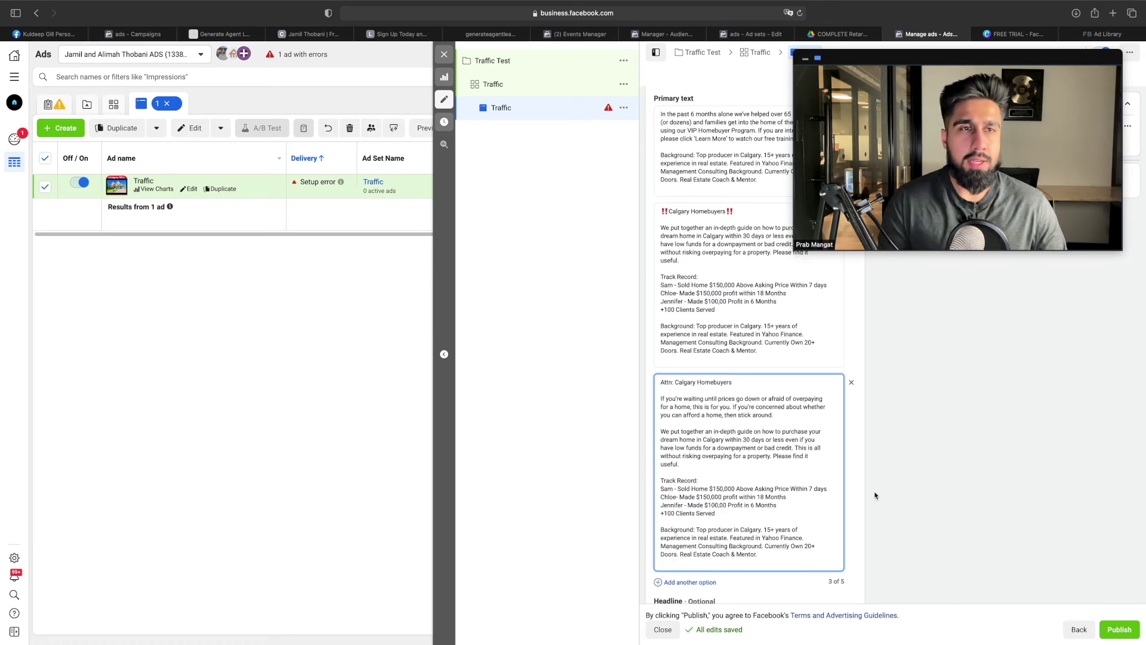
scroll(875, 495, "down", 5)
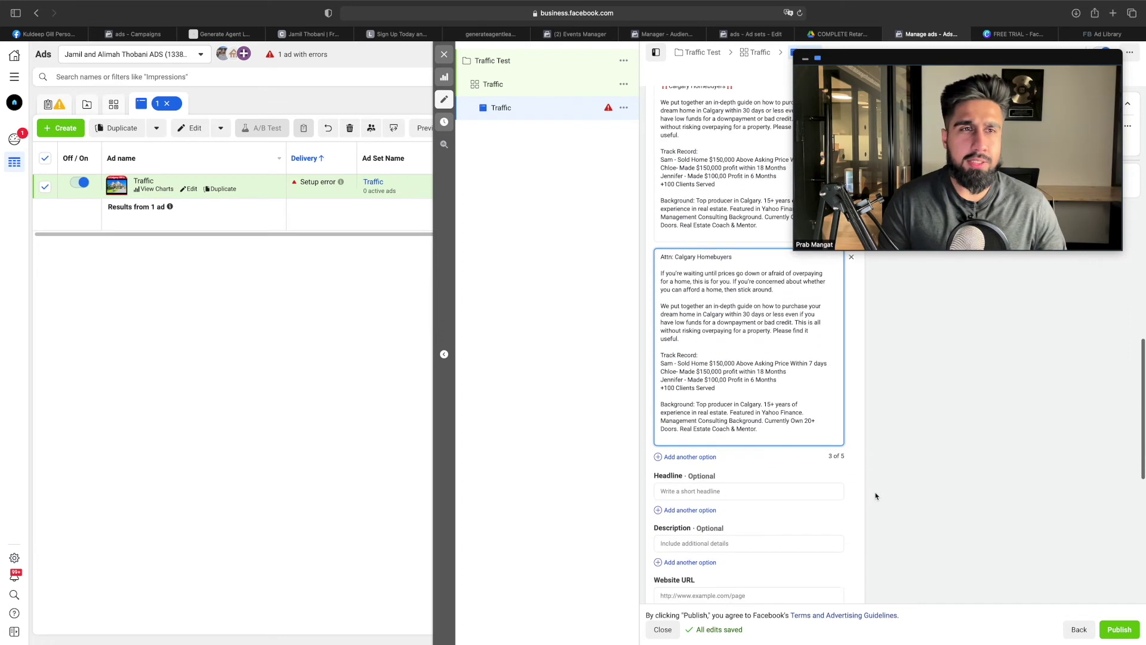
scroll(808, 471, "down", 2)
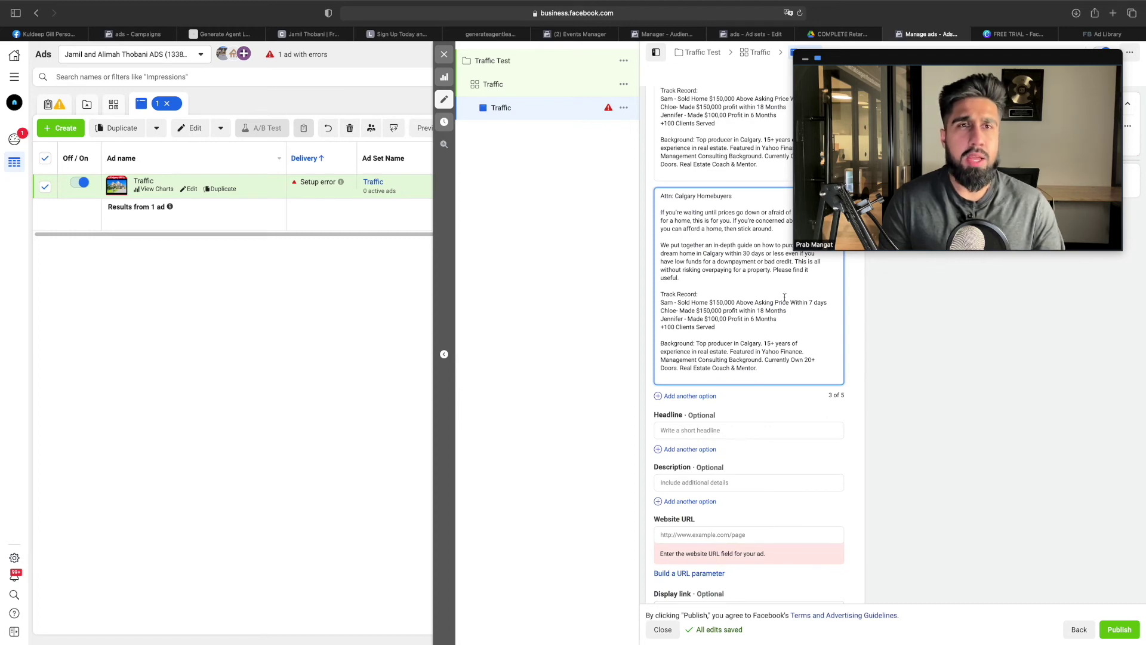
left_click(833, 36)
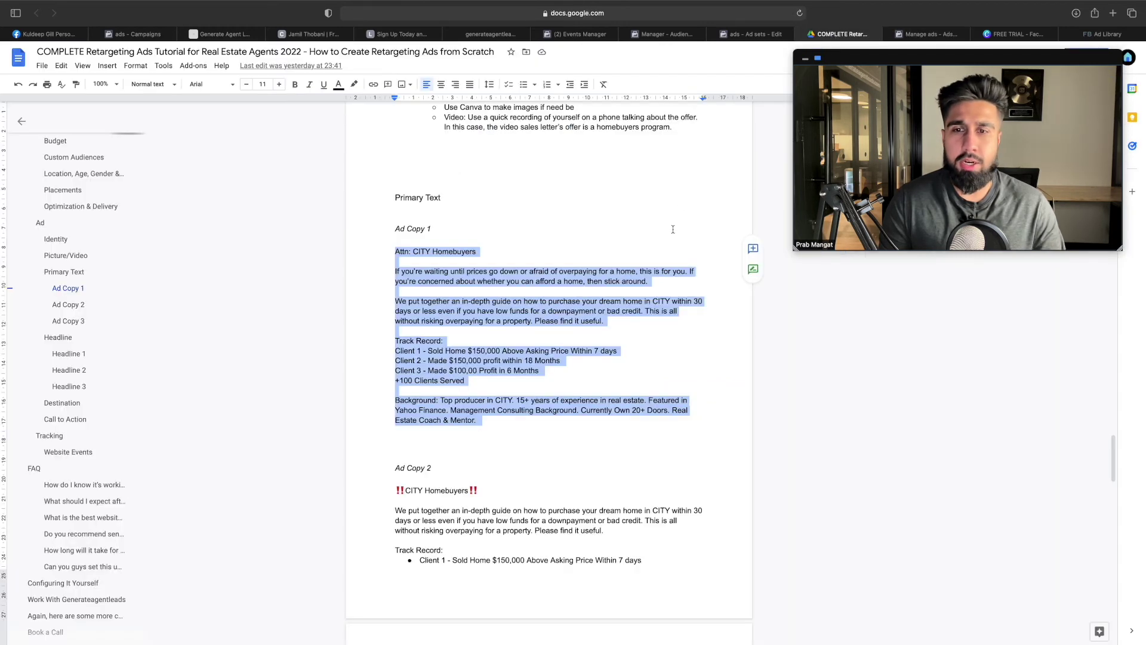
Paste the doc's Headline 1 as the ad's first headline, changing CITY to Calgary
scroll(673, 229, "down", 10)
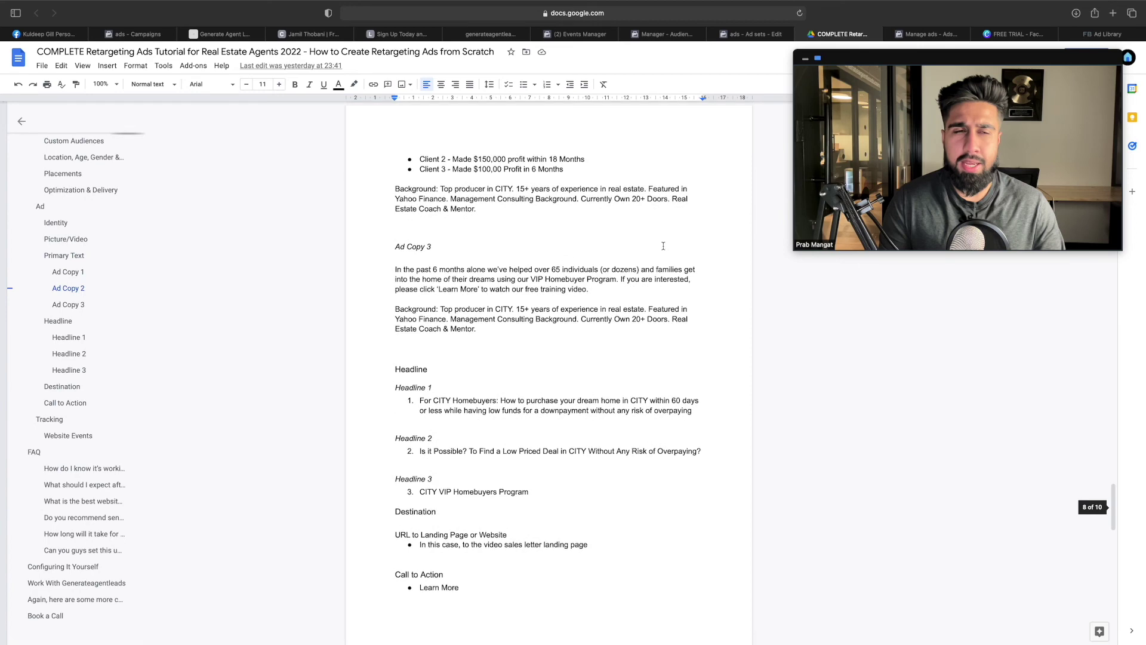
scroll(663, 246, "down", 1)
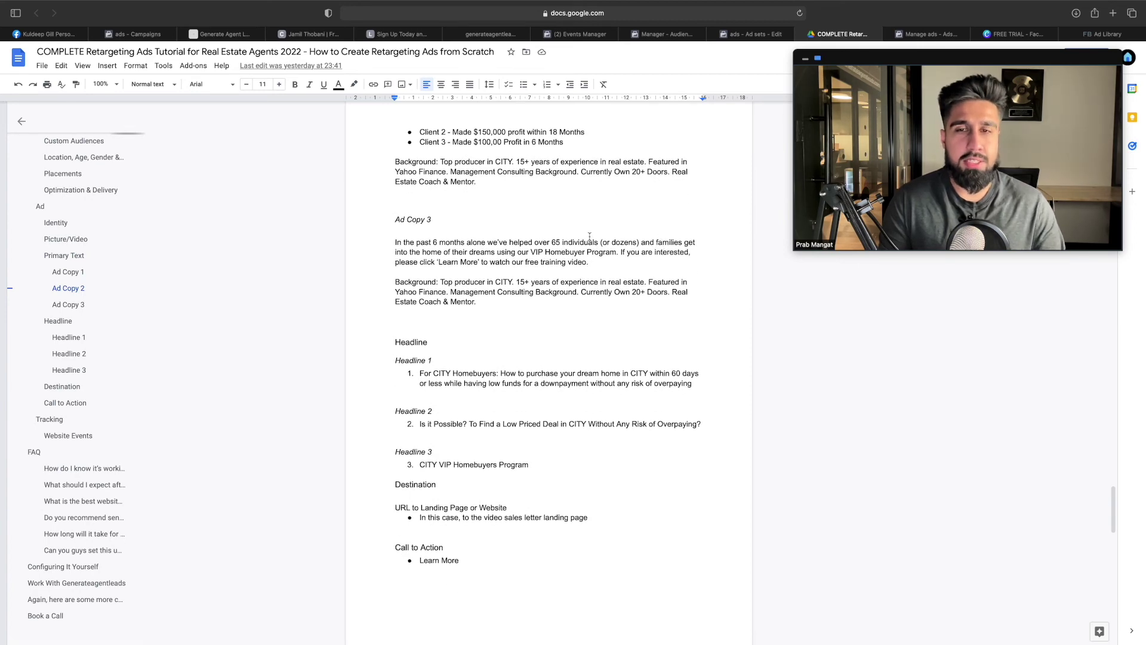
scroll(554, 258, "down", 2)
left_click_drag(692, 326, 420, 315)
key("super+c")
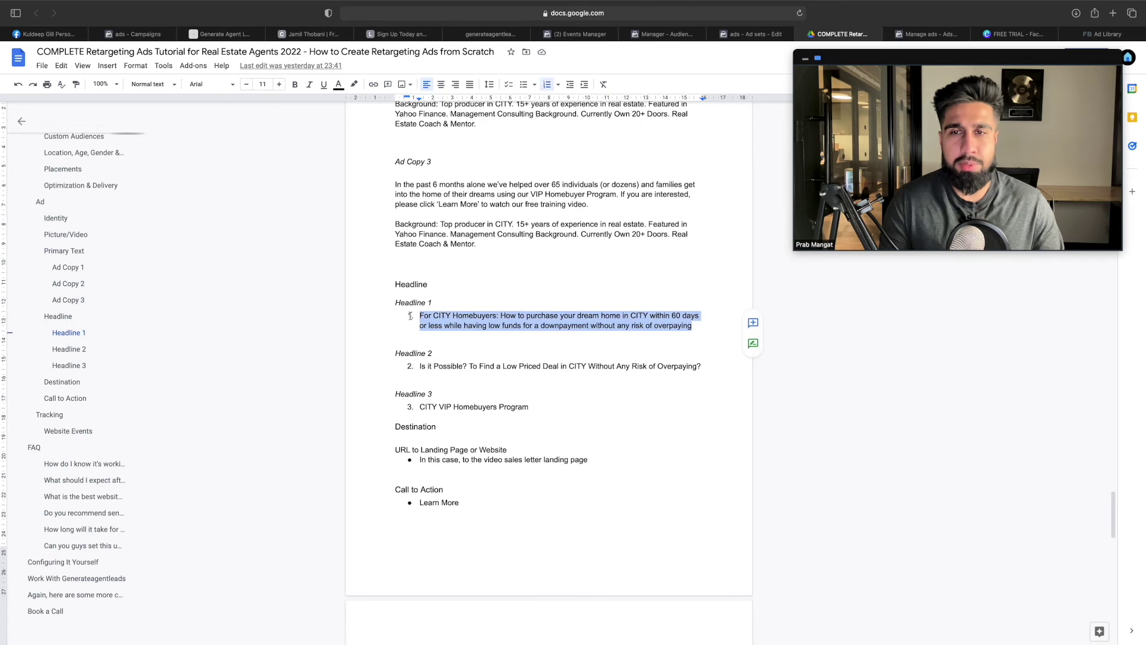
left_click(912, 34)
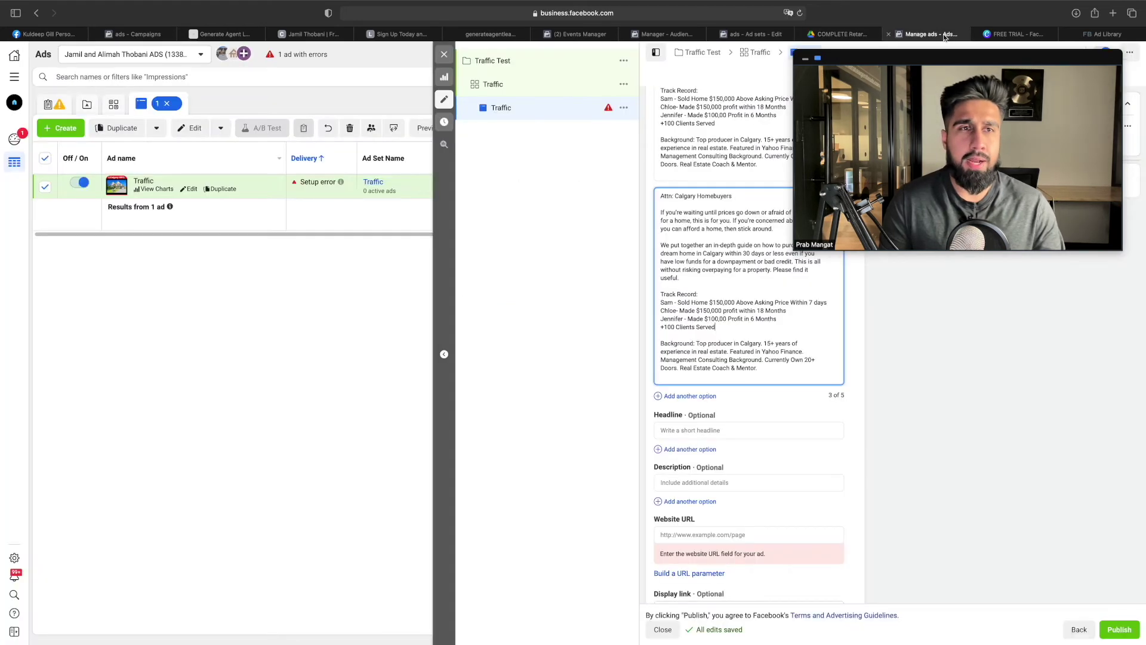
scroll(788, 389, "down", 1)
left_click(775, 385)
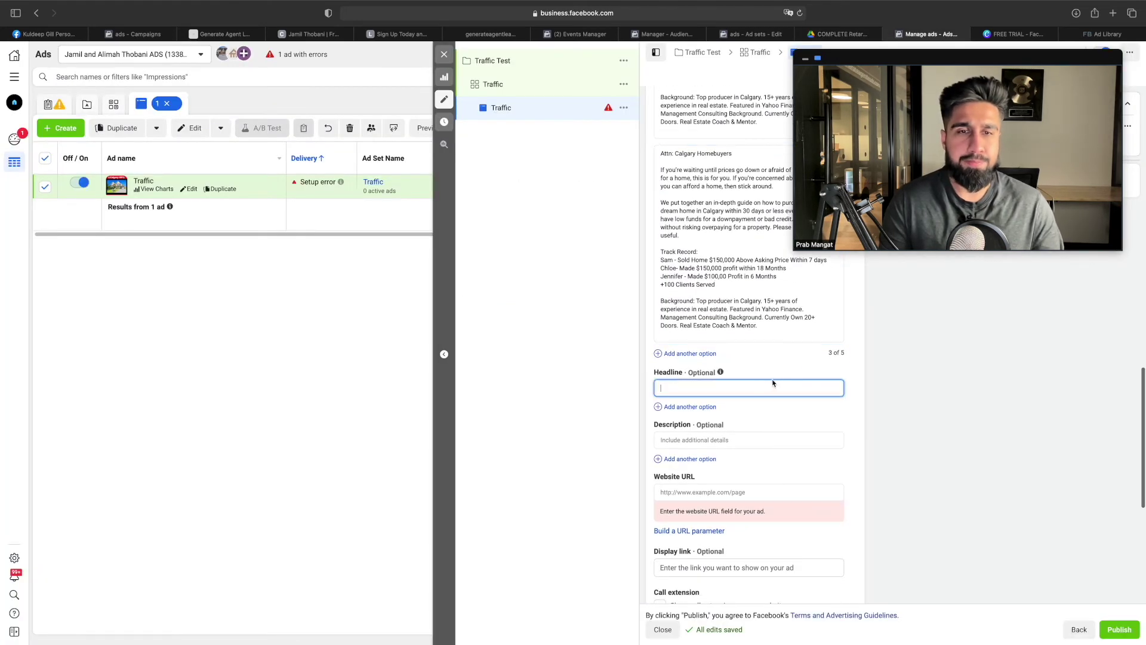
key("super+v")
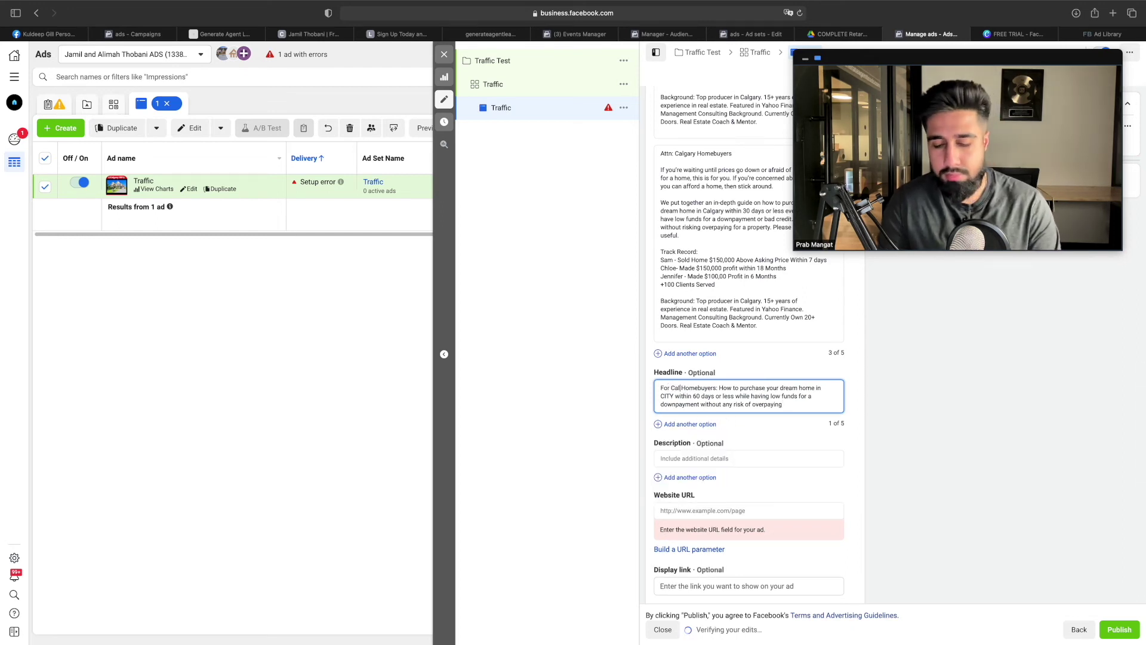
type("gary ")
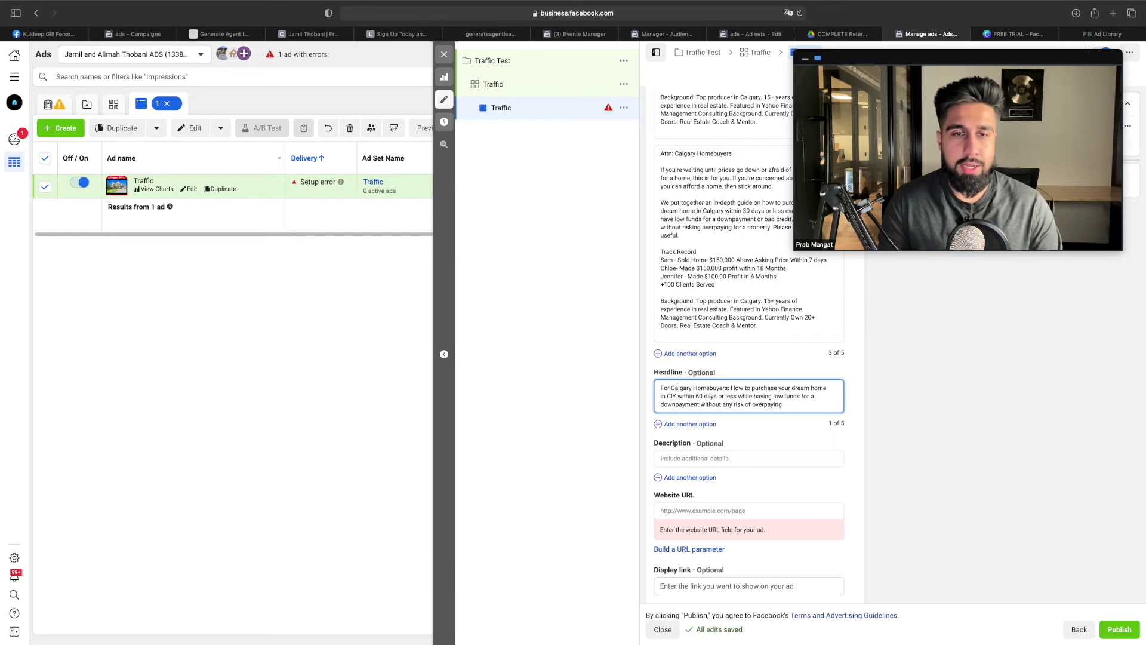
type("algary")
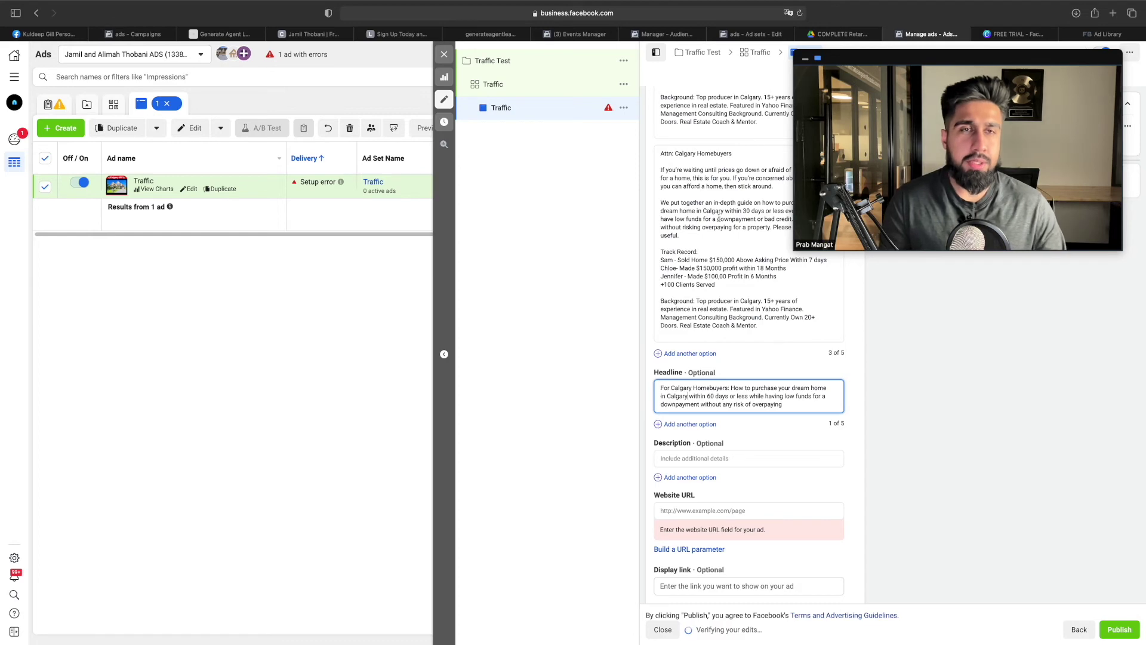
Add the doc's Headline 2 as a second headline option, with Calgary as the city
left_click(842, 35)
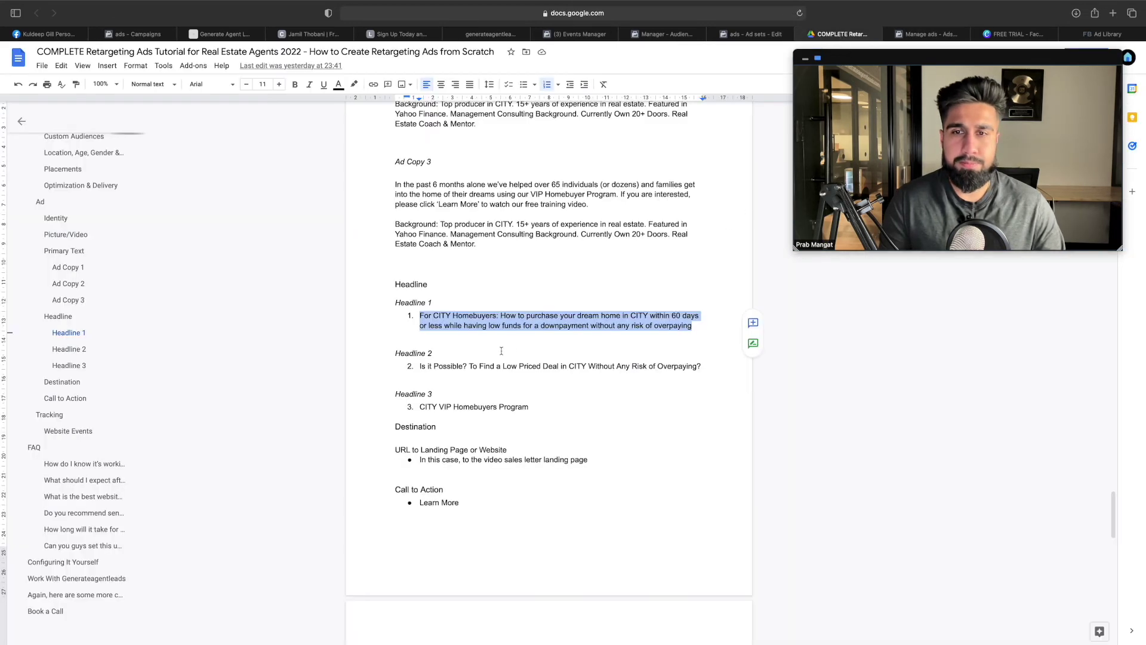
left_click_drag(422, 367, 677, 366)
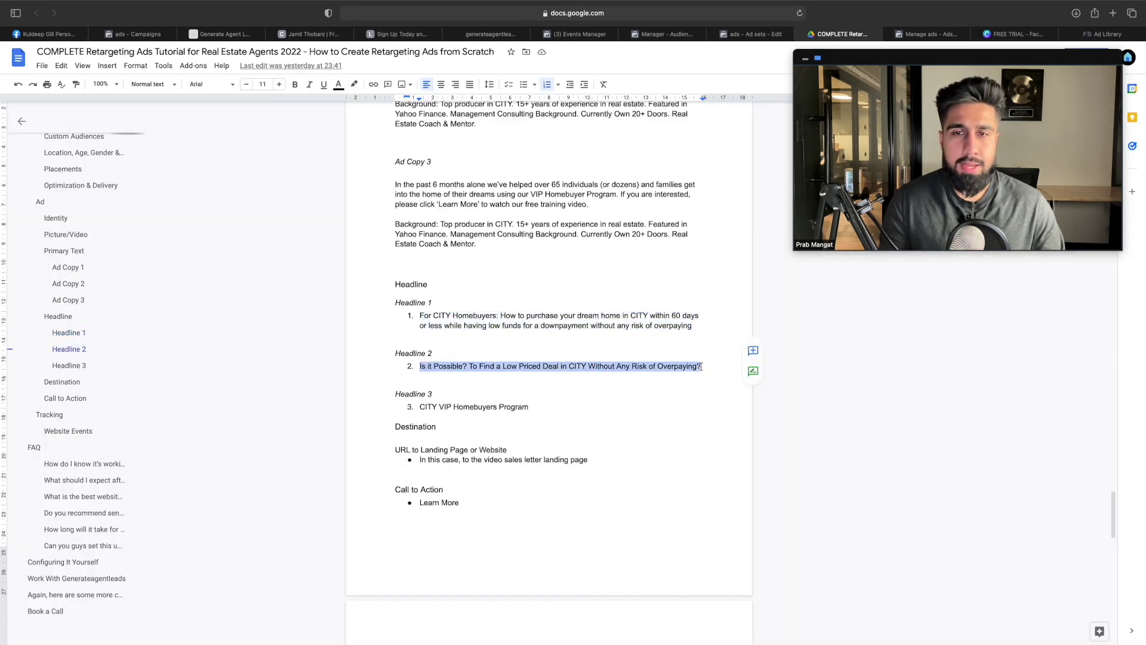
left_click(938, 35)
left_click(682, 425)
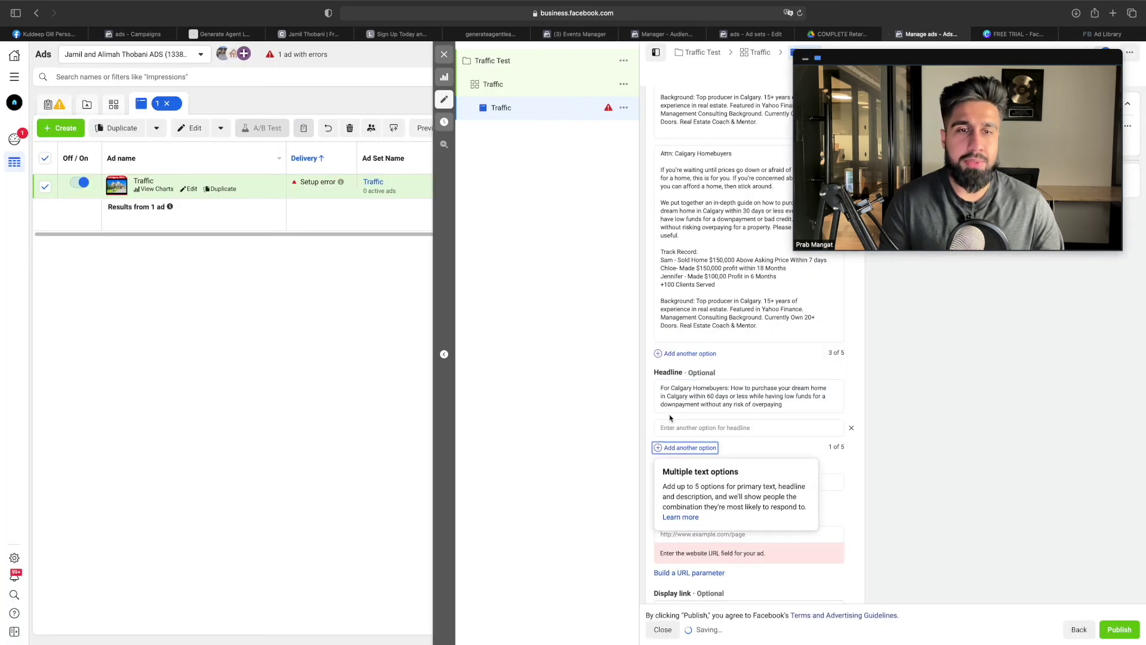
type("Is it Possible? To Find a Low Priced Deal in CITY Without Any Risk of Overpaying?")
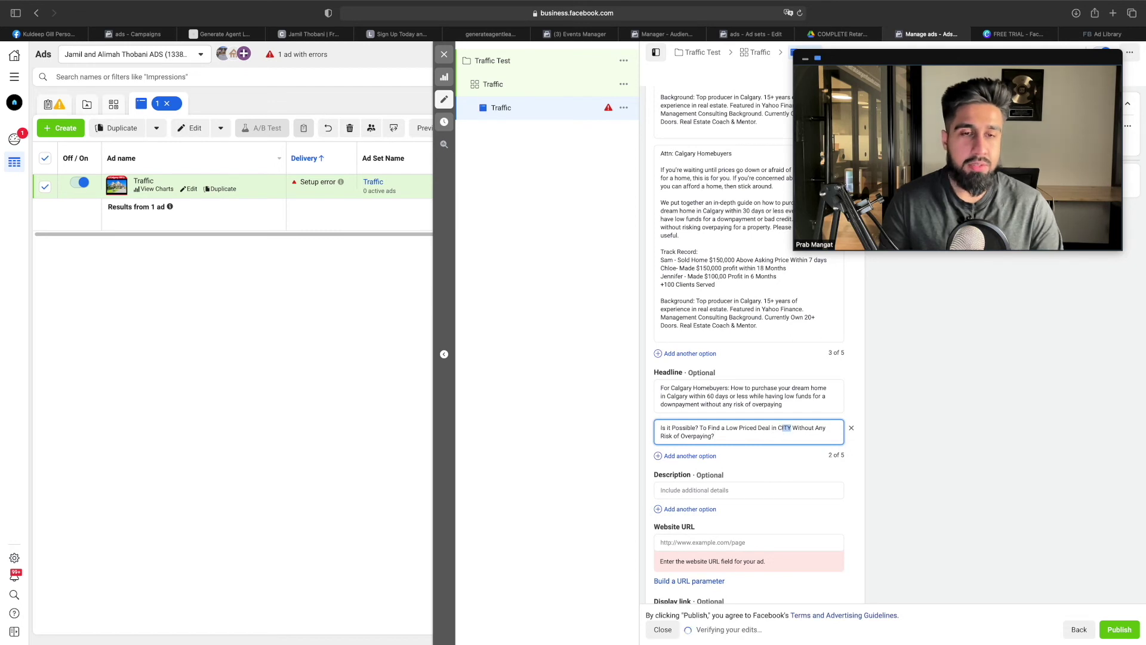
type("gary")
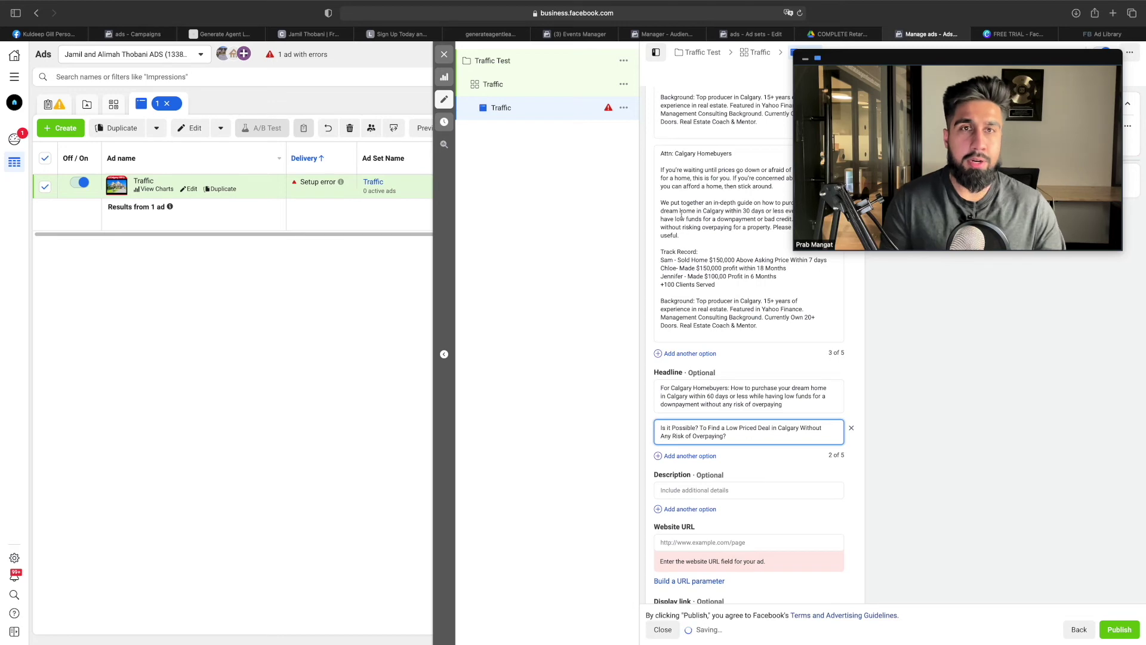
Add Headline 3 as a third option, replacing CITY to read 'Calgary VIP Homebuyers Program'
key("ctrl+shift+Tab")
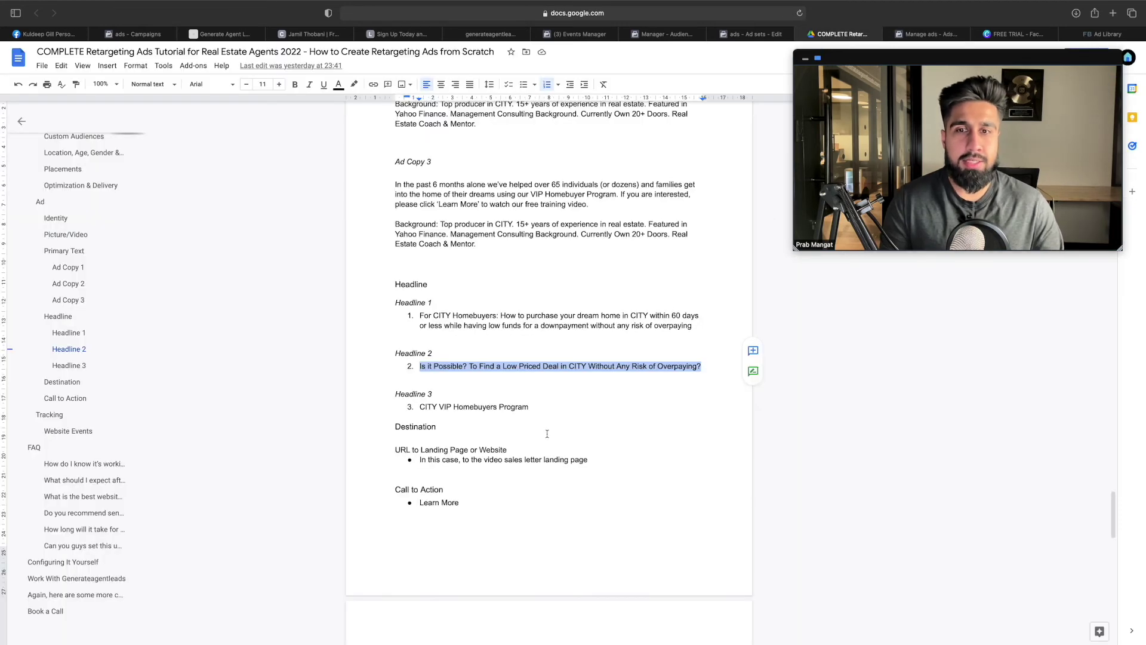
left_click_drag(530, 407, 420, 407)
key("ctrl+c")
key("ctrl+Tab")
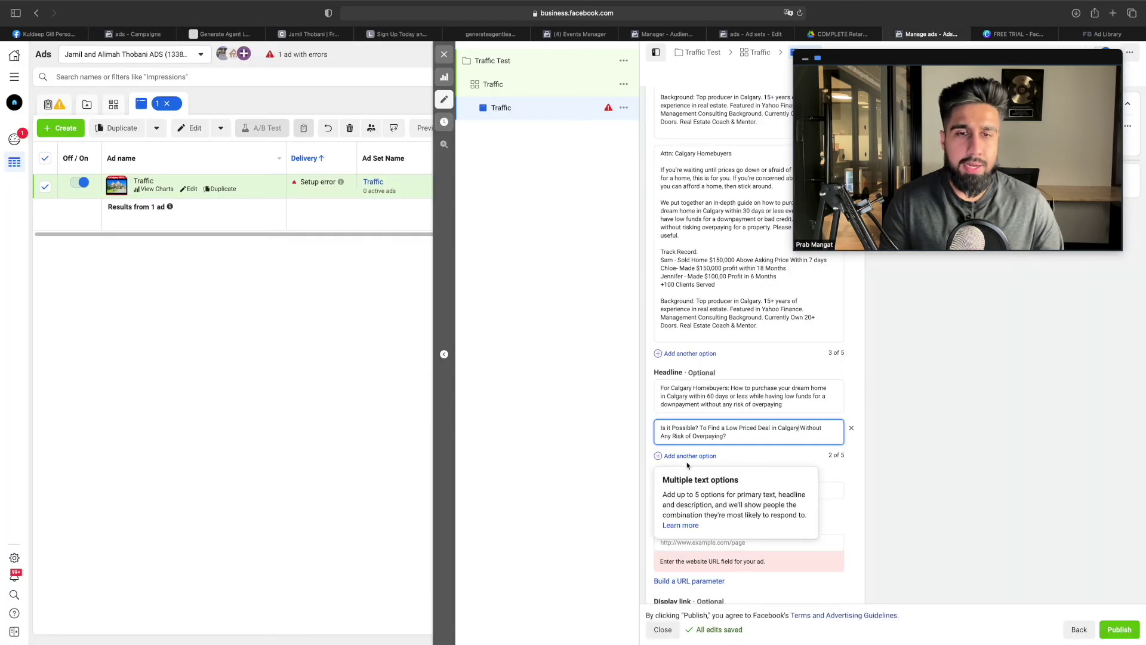
left_click(690, 456)
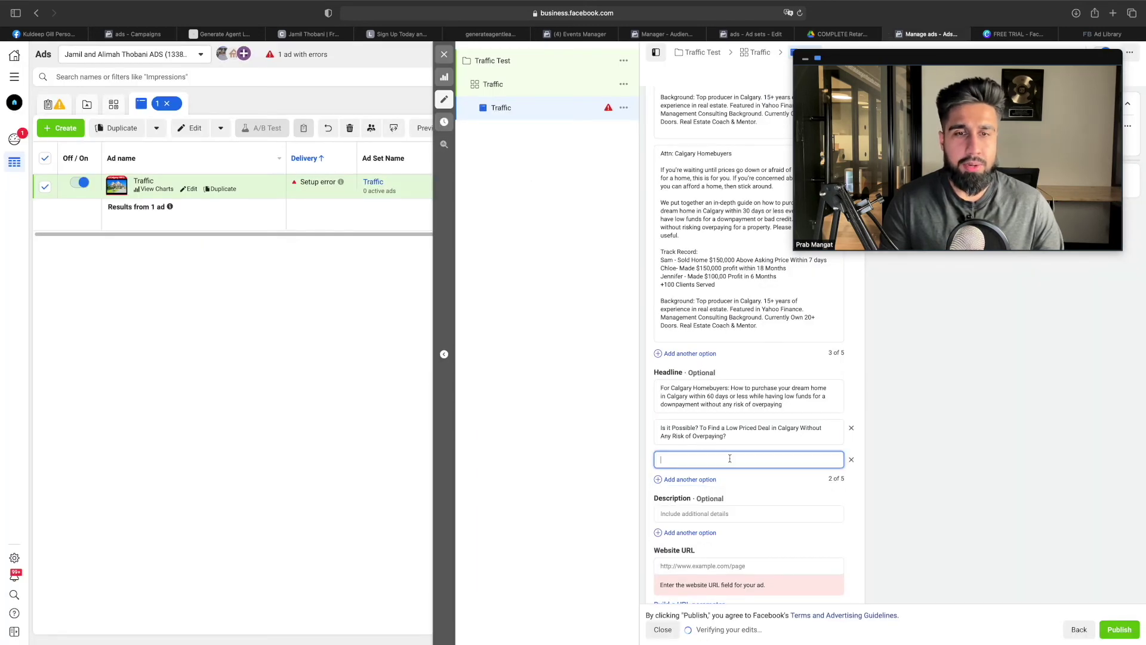
double_click(667, 460)
key("BackSpace")
type("Calgary VIP Homebuyers Program")
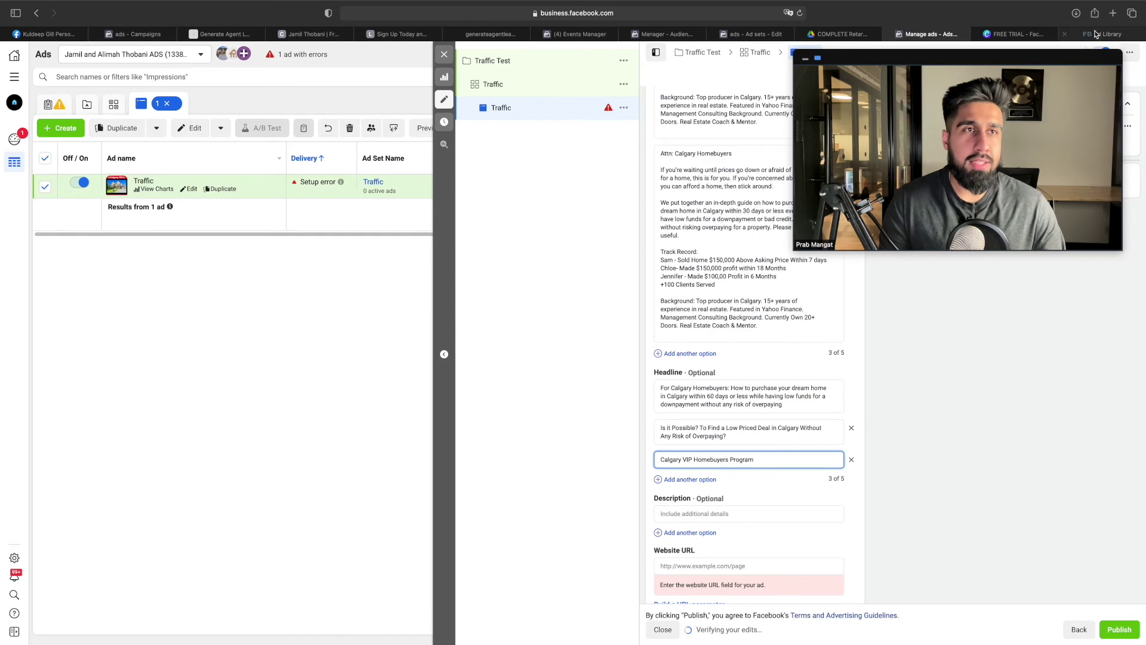
left_click(1098, 33)
Scroll through the Generateagentleads example ad cards, then return to the Ads Manager editor
scroll(639, 258, "down", 3)
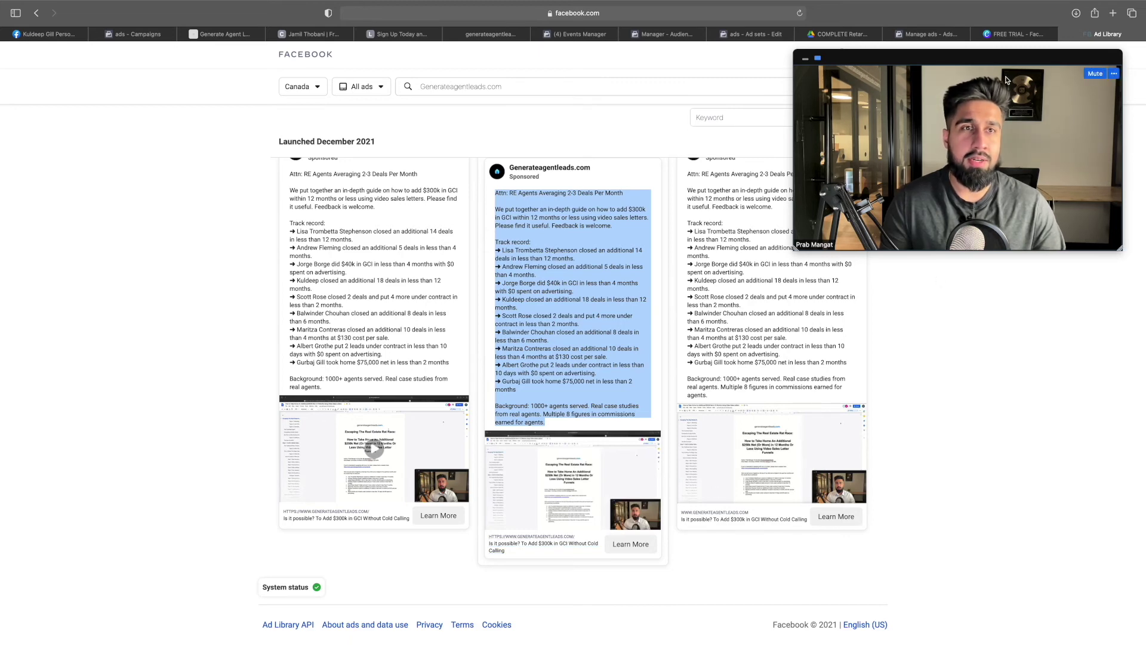
left_click(929, 37)
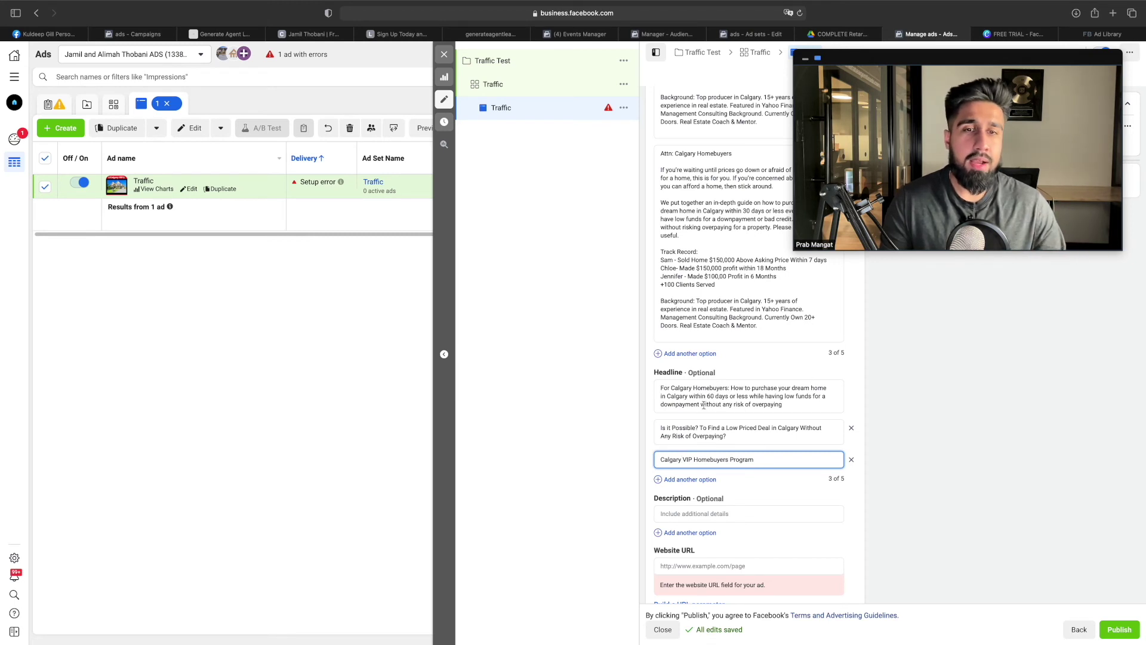
mouse_move(720, 372)
scroll(721, 385, "down", 5)
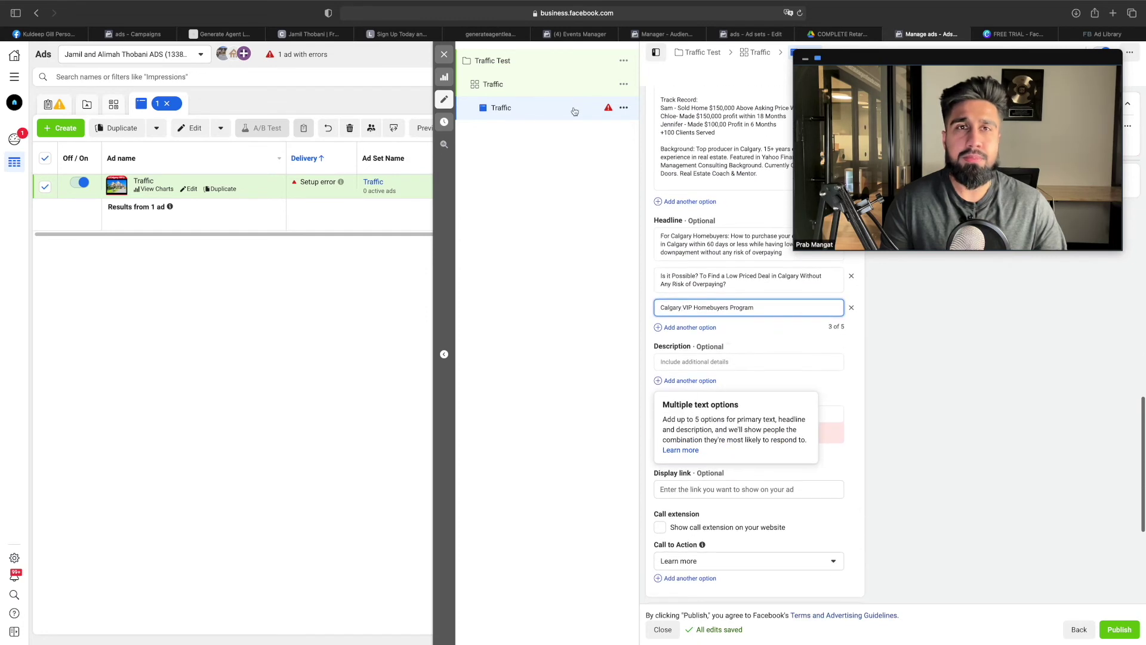
left_click(839, 34)
scroll(602, 307, "down", 3)
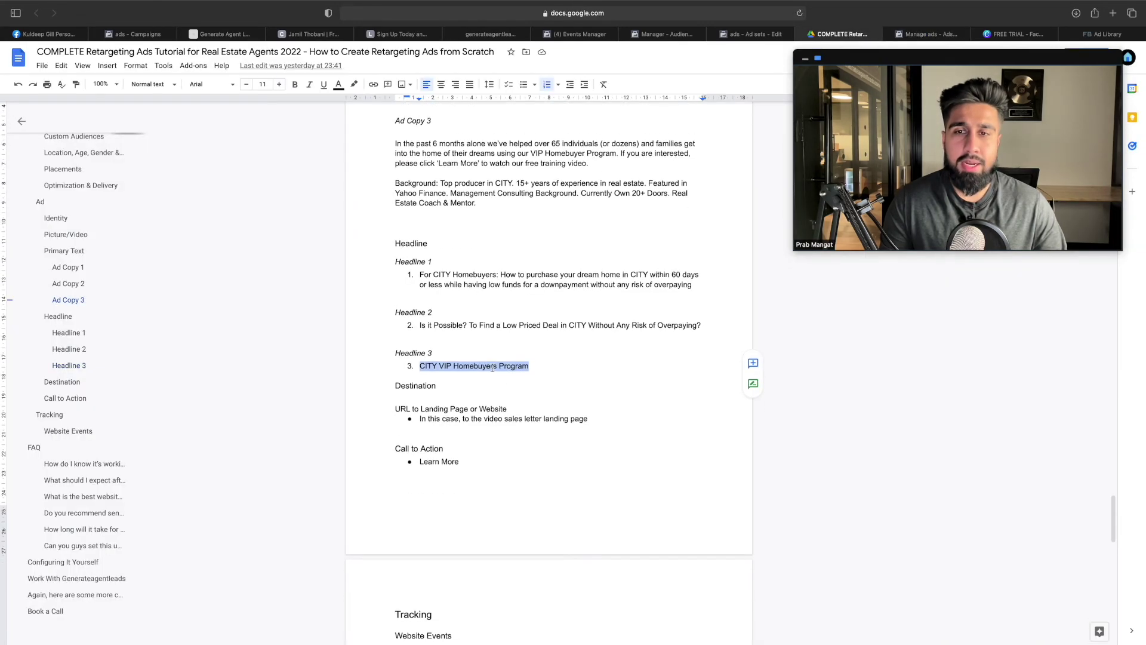
left_click(926, 34)
mouse_move(708, 413)
left_click(821, 413)
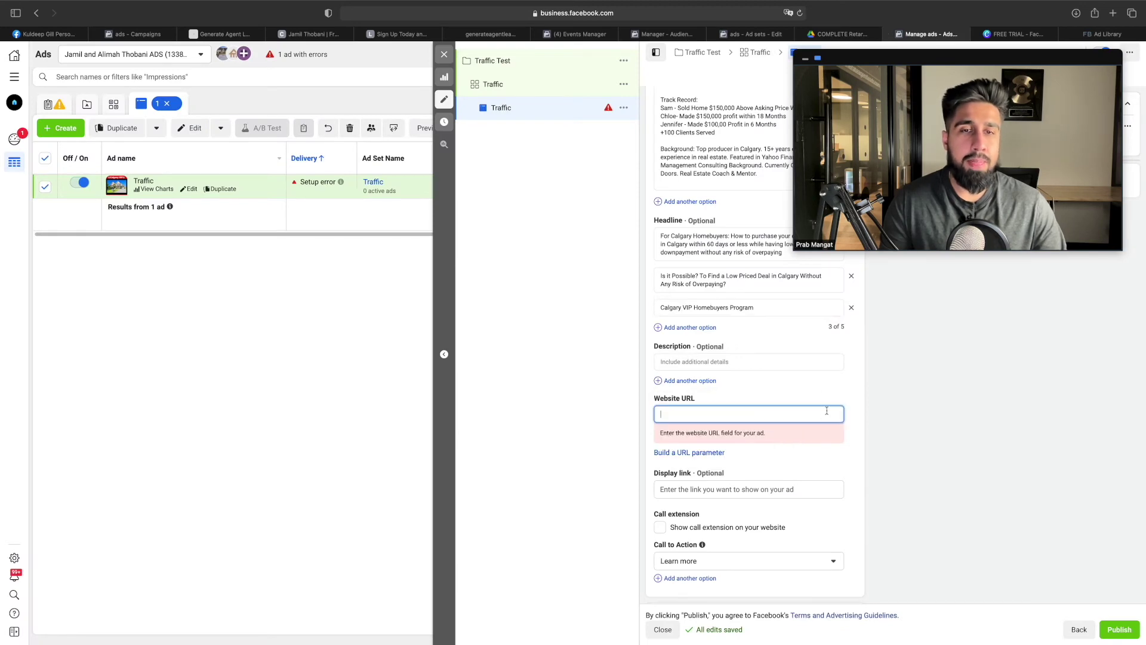
left_click(841, 34)
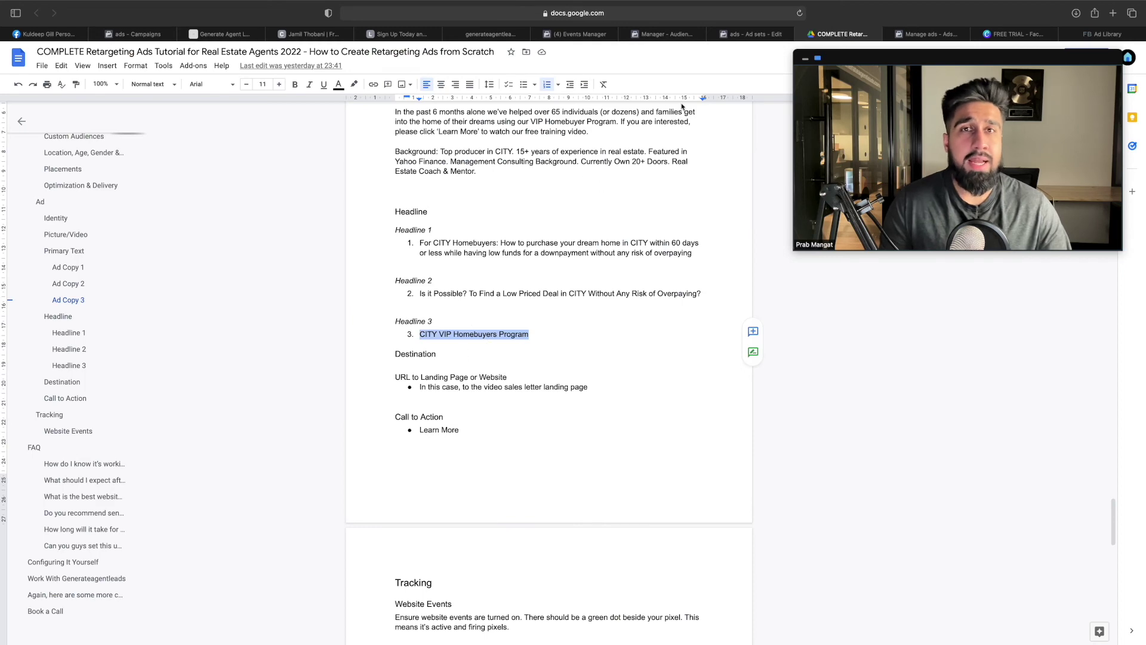
left_click(489, 35)
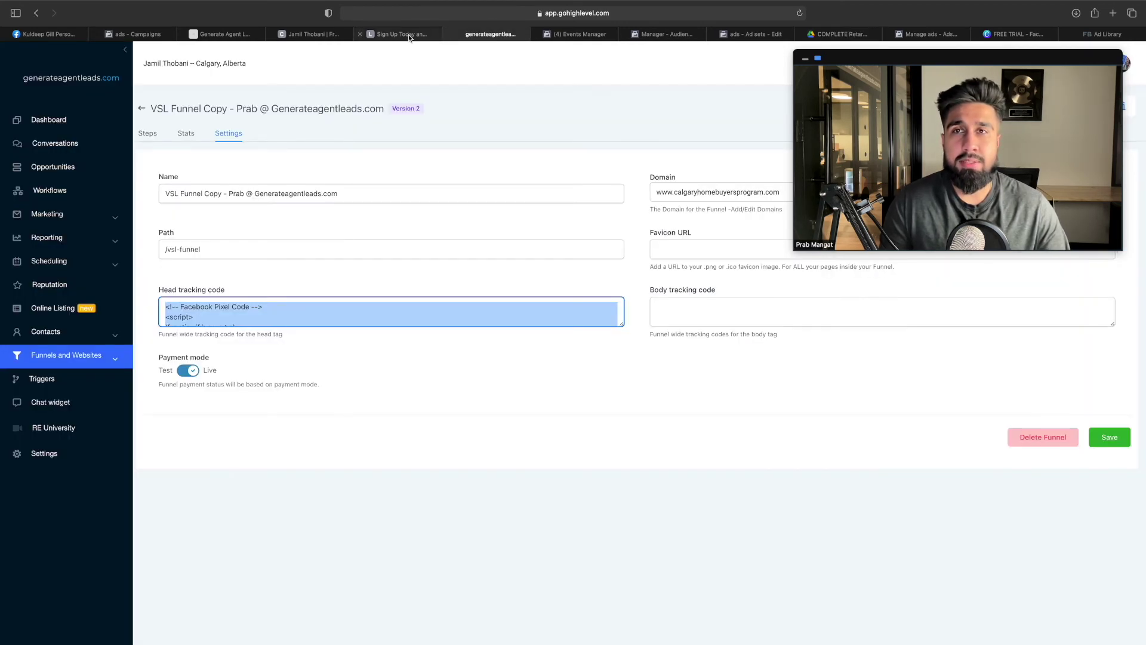
Copy the Video Sales Letter Page URL from the GoHighLevel funnel's Steps list
left_click(409, 37)
left_click(490, 35)
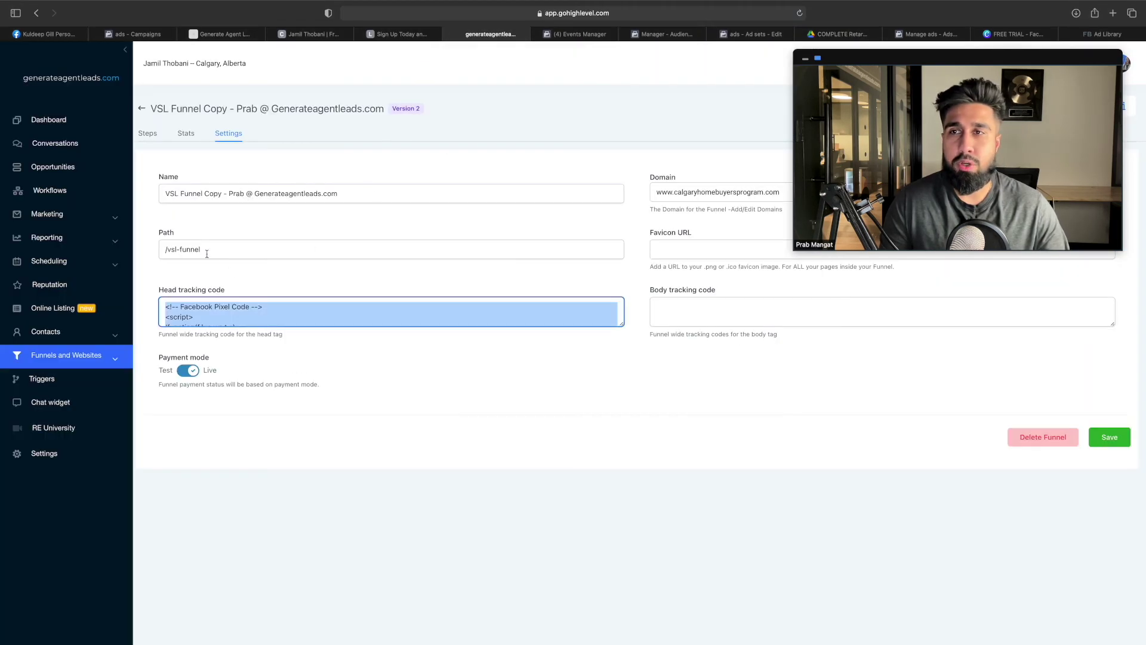
left_click(150, 133)
left_click(581, 201)
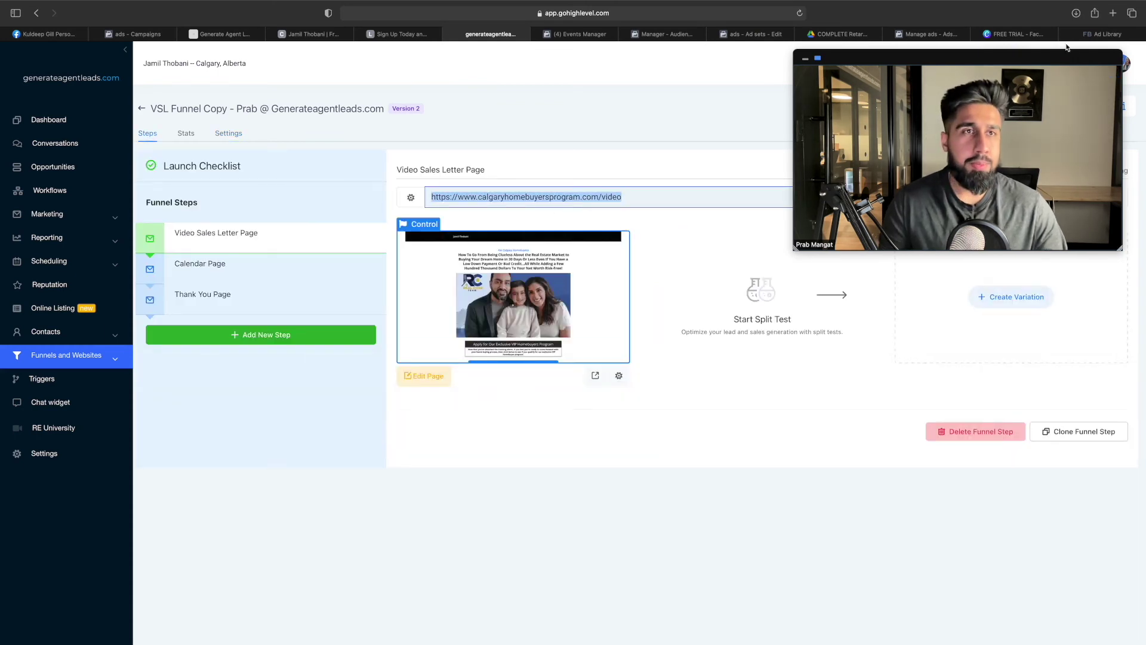
left_click(927, 34)
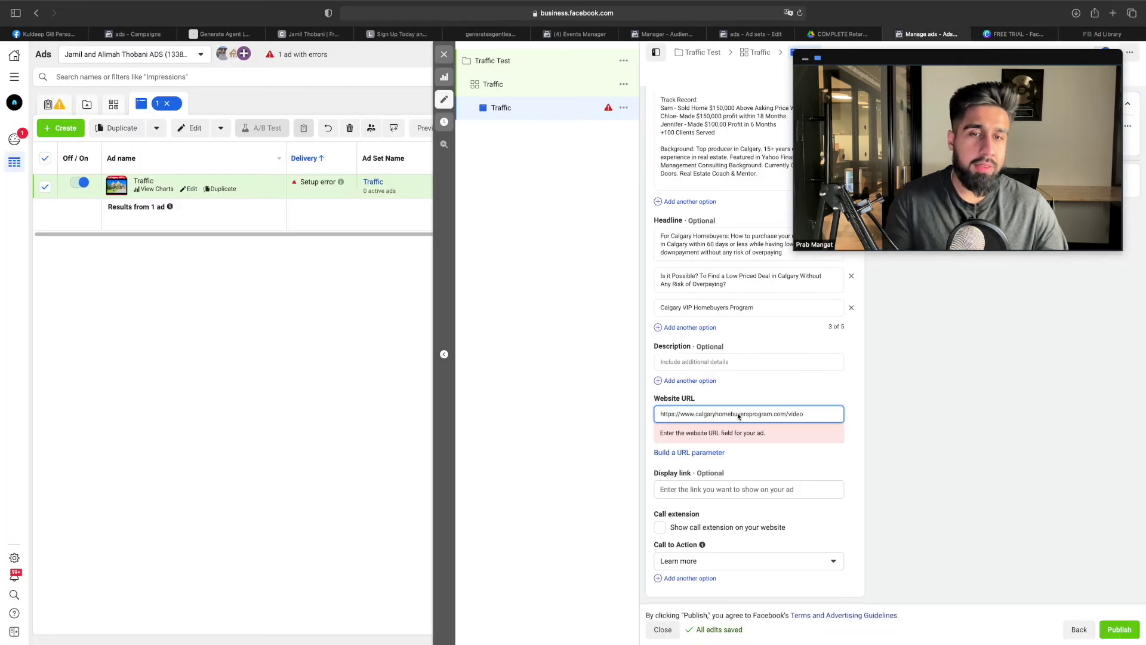
scroll(739, 416, "down", 5)
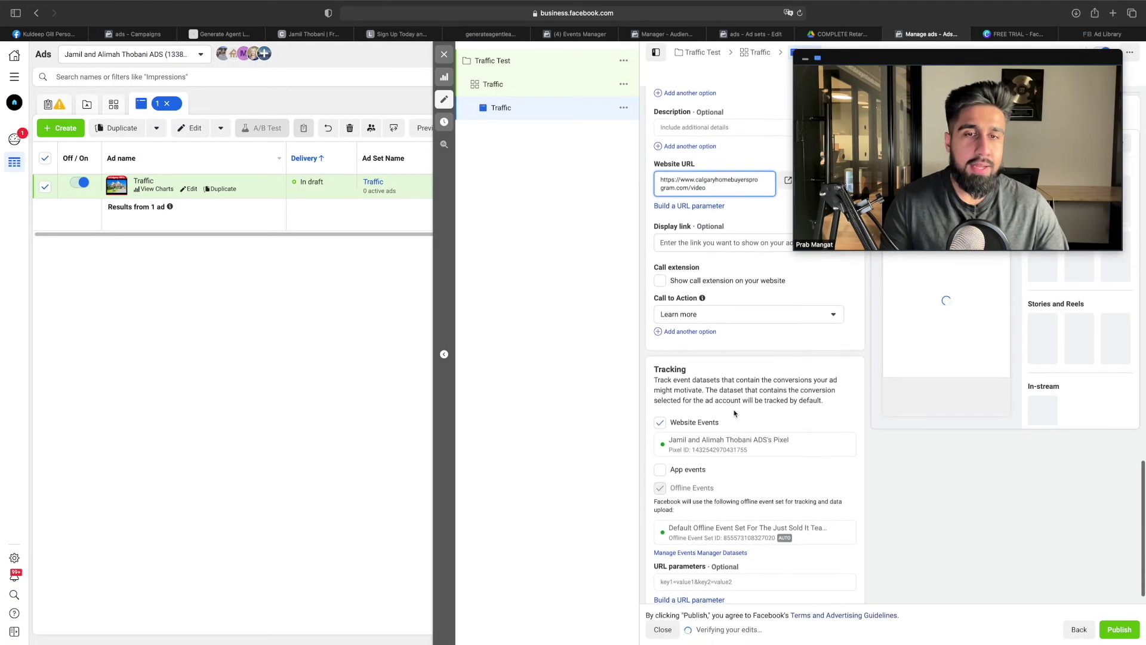
left_click(840, 34)
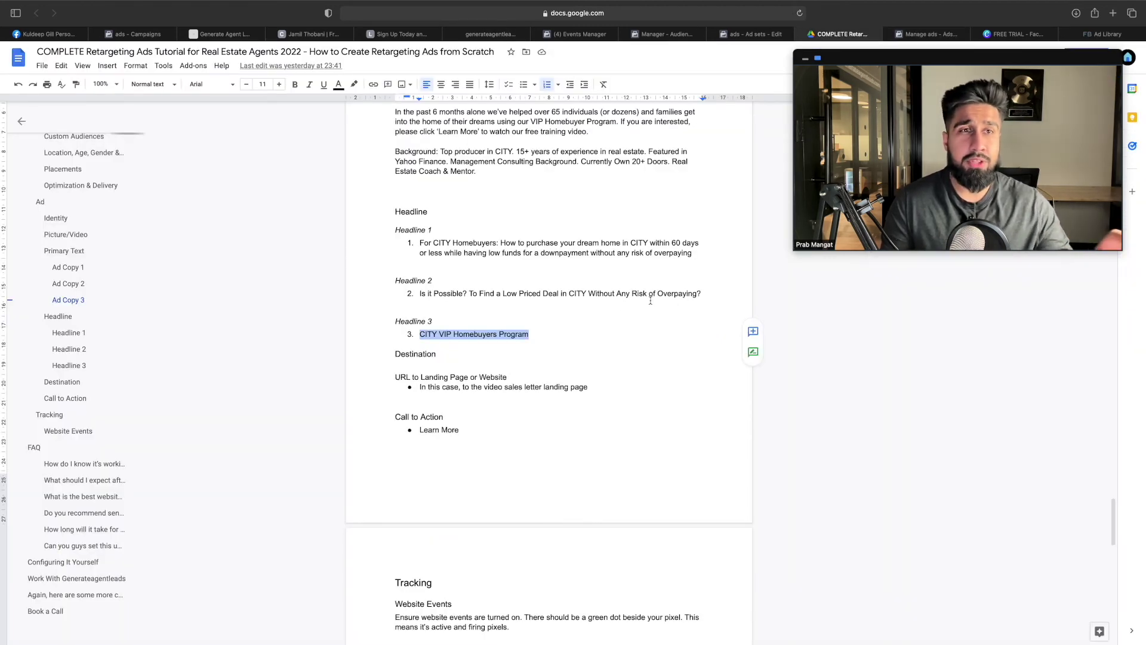
scroll(651, 305, "down", 3)
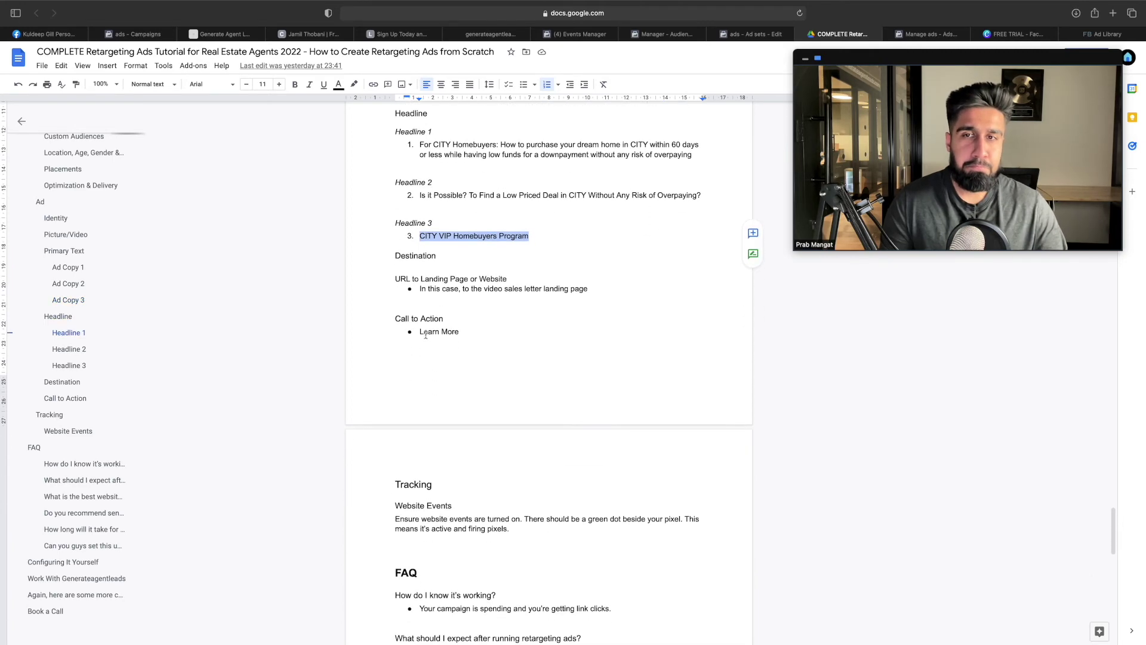
left_click_drag(401, 318, 458, 332)
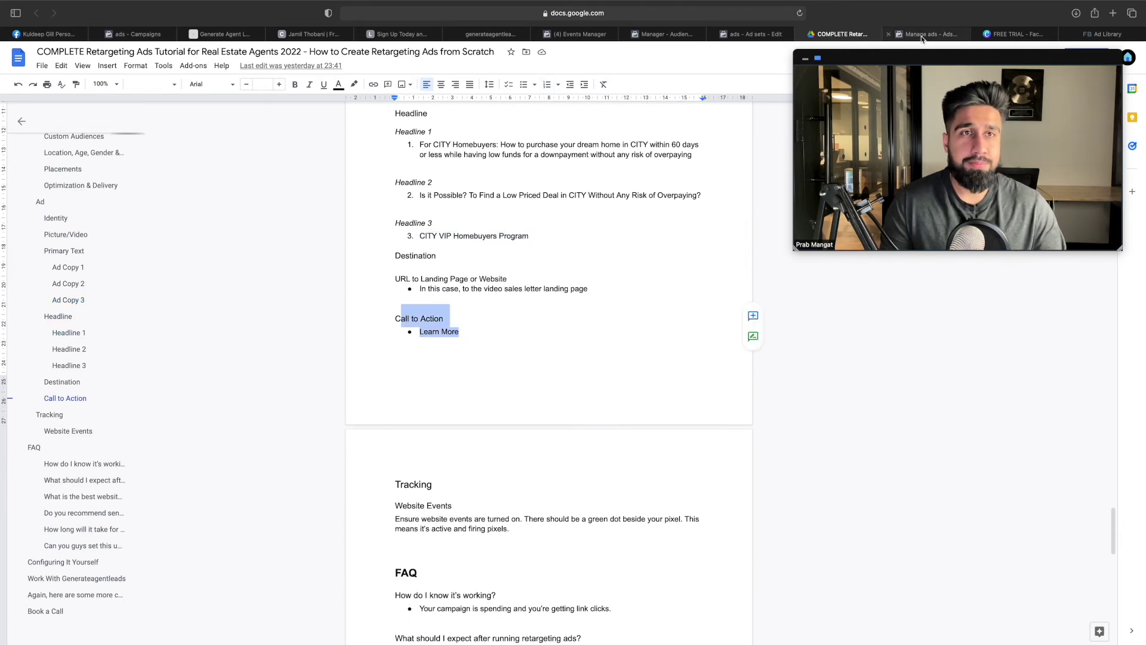
left_click(922, 37)
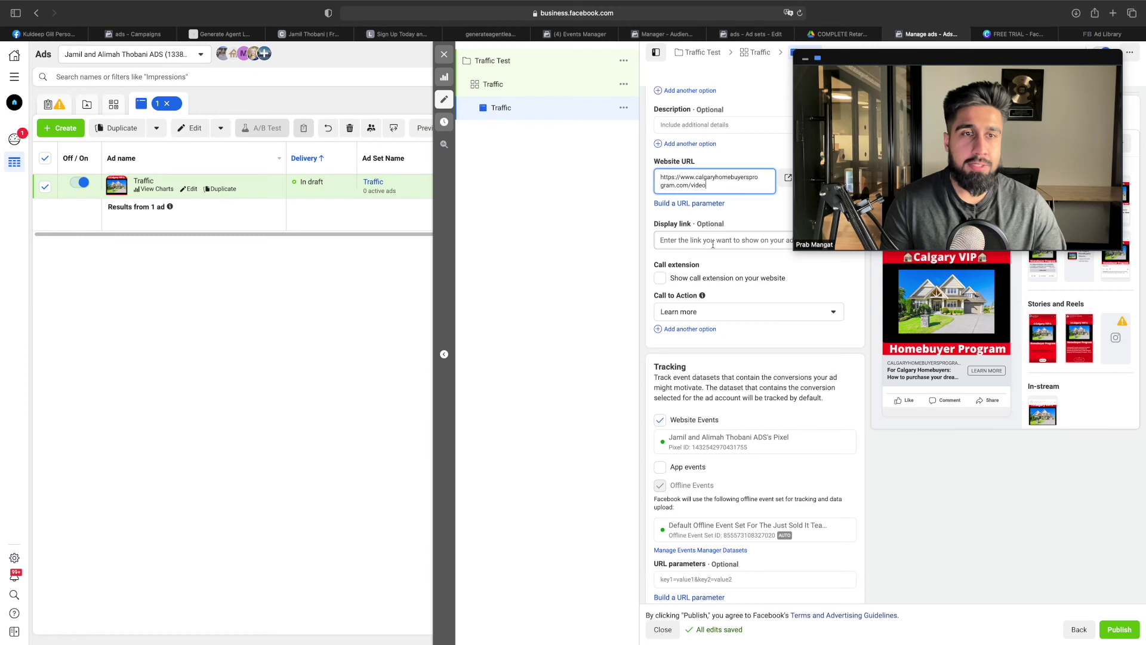
scroll(713, 239, "up", 1)
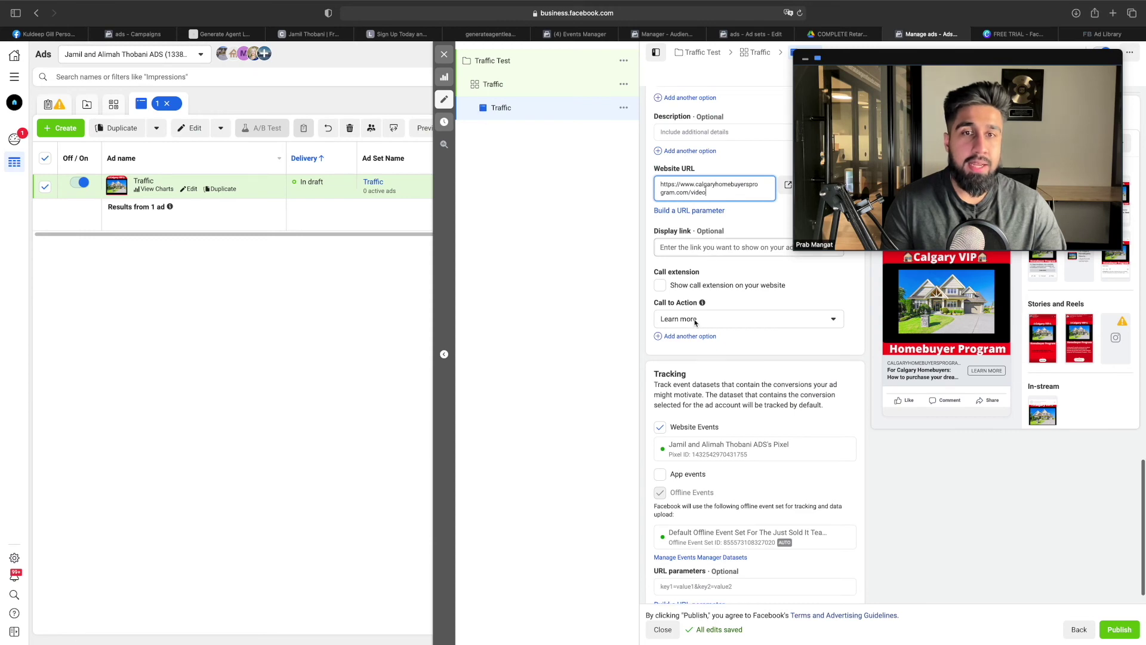
scroll(702, 322, "down", 1)
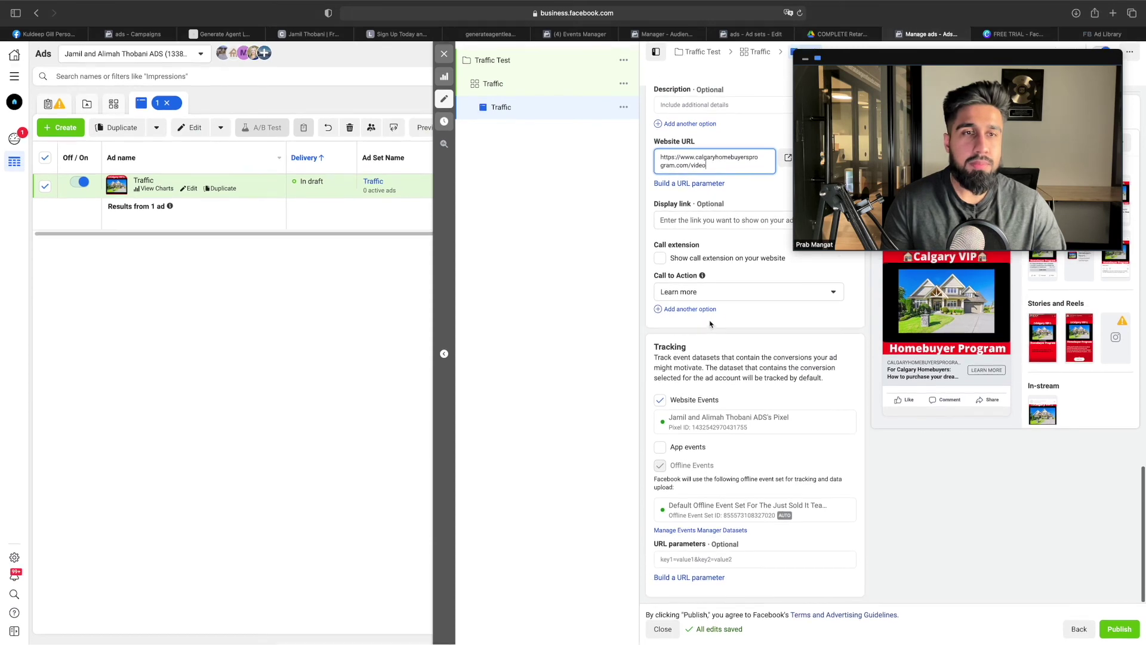
left_click(839, 34)
Read the doc's Website Events tracking note before returning to the ad's Tracking section
scroll(542, 306, "down", 5)
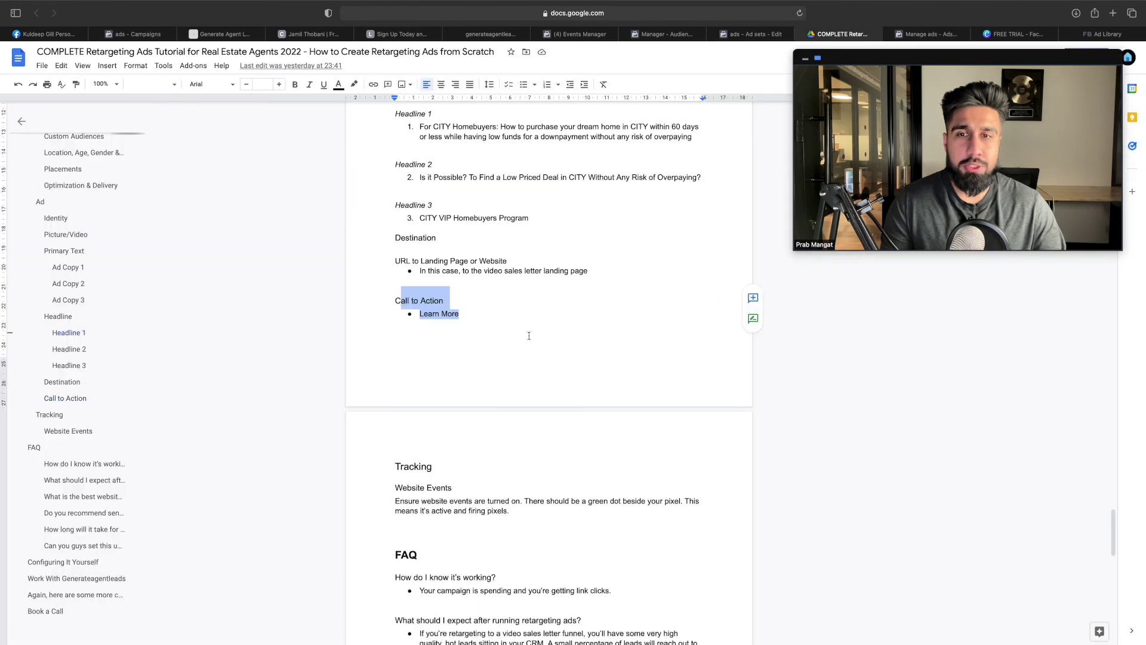
left_click_drag(395, 259, 445, 259)
left_click(455, 282)
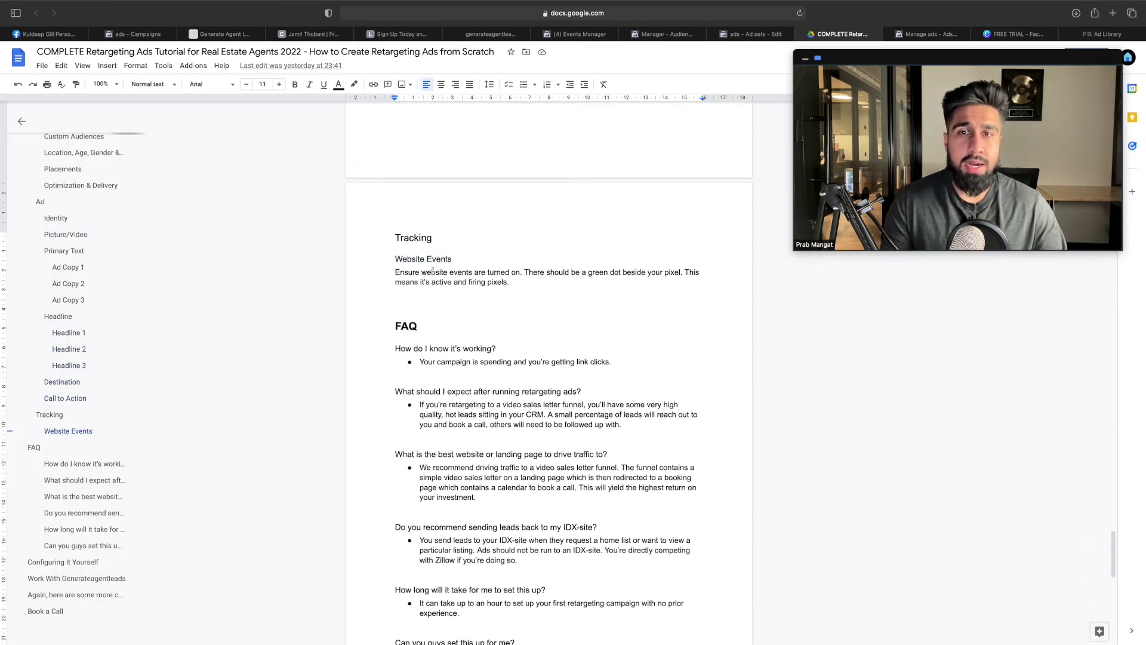
left_click(921, 37)
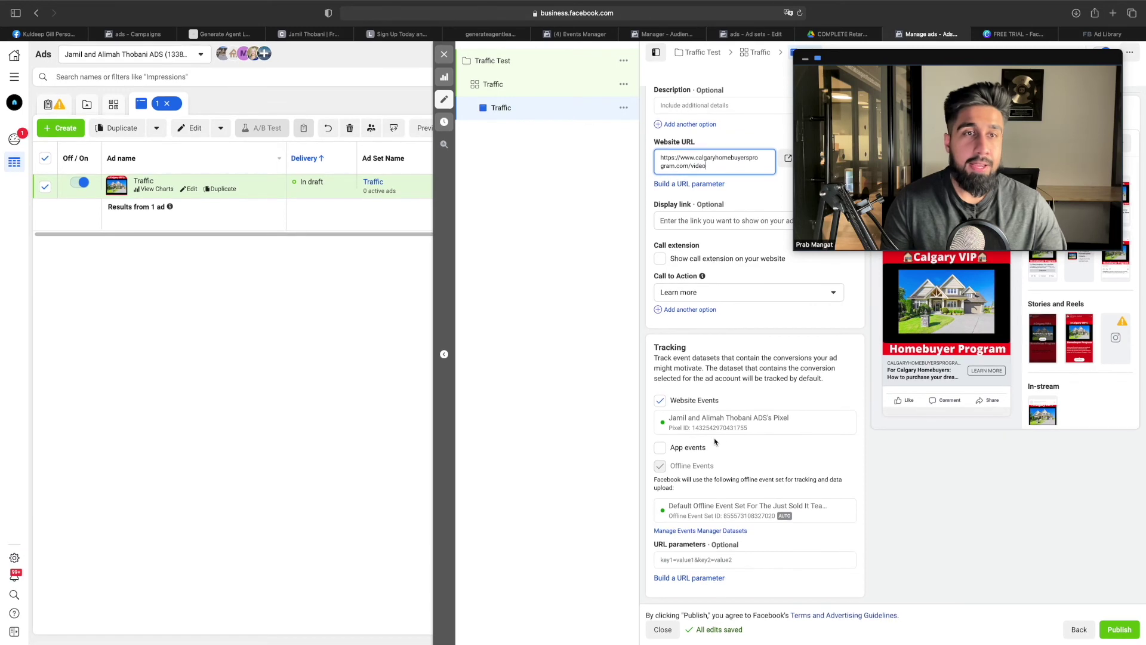
Open View more variations and scroll through the ad previews for all 13 placements
left_click_drag(1021, 61, 455, 38)
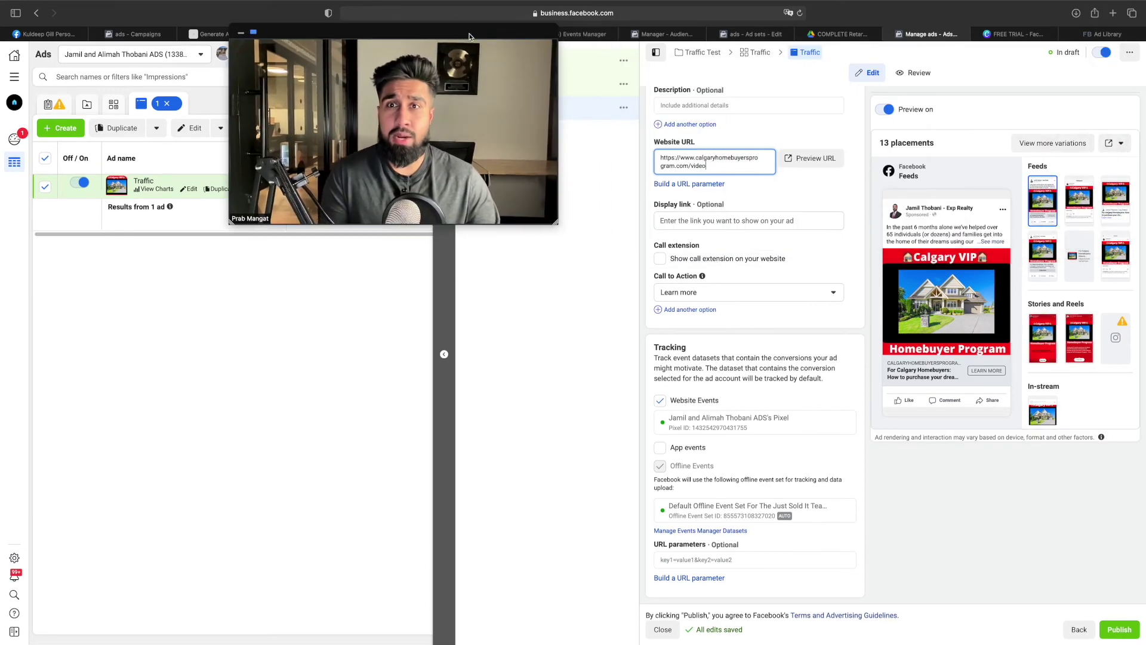
mouse_move(883, 216)
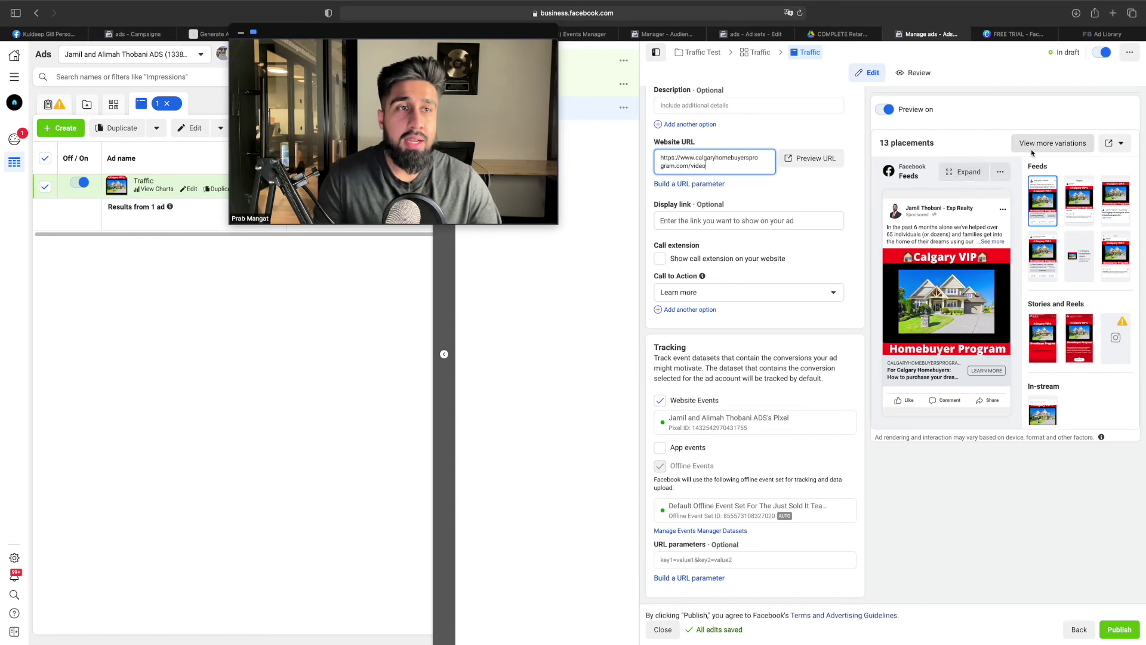
left_click(1052, 144)
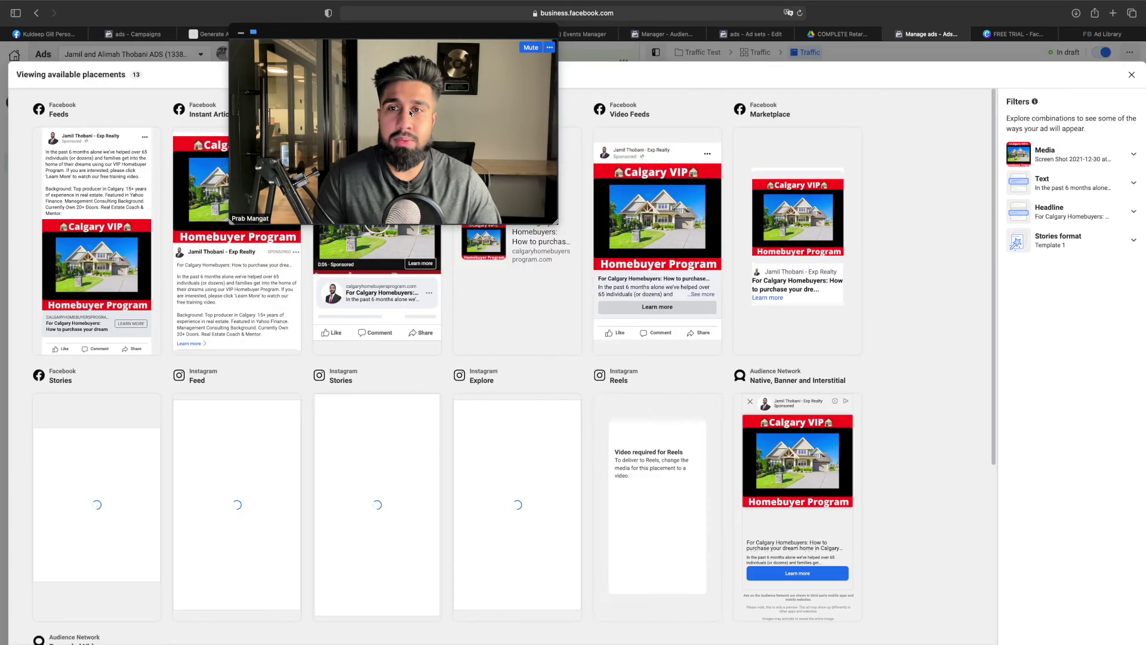
left_click_drag(275, 145, 921, 244)
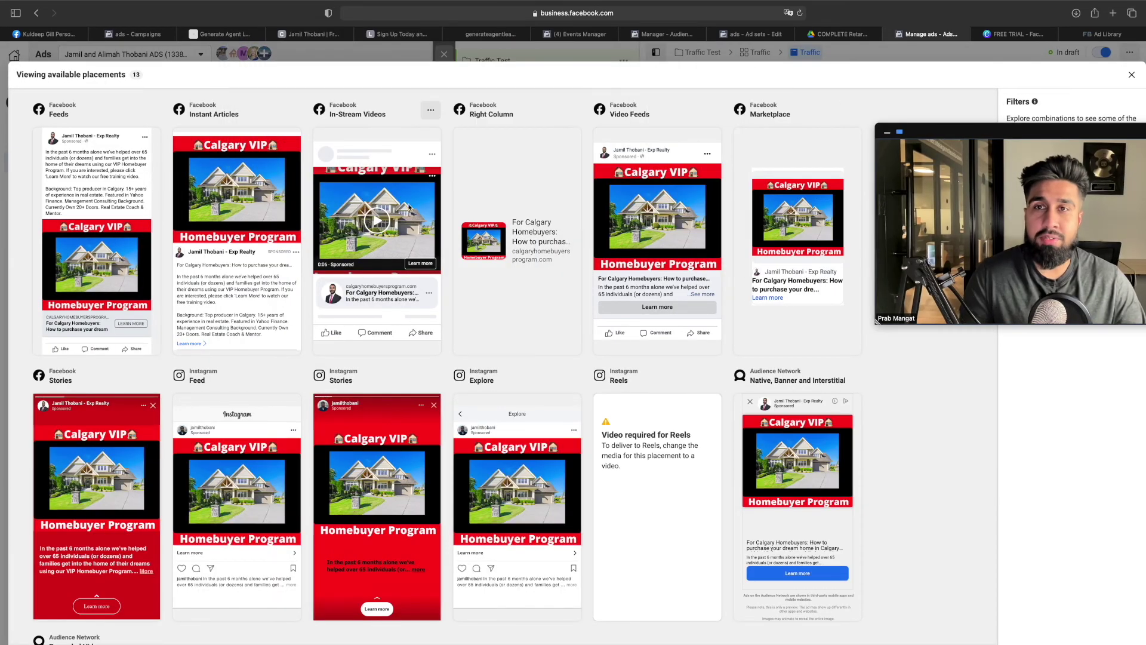
left_click_drag(1045, 131, 622, 21)
scroll(204, 224, "down", 5)
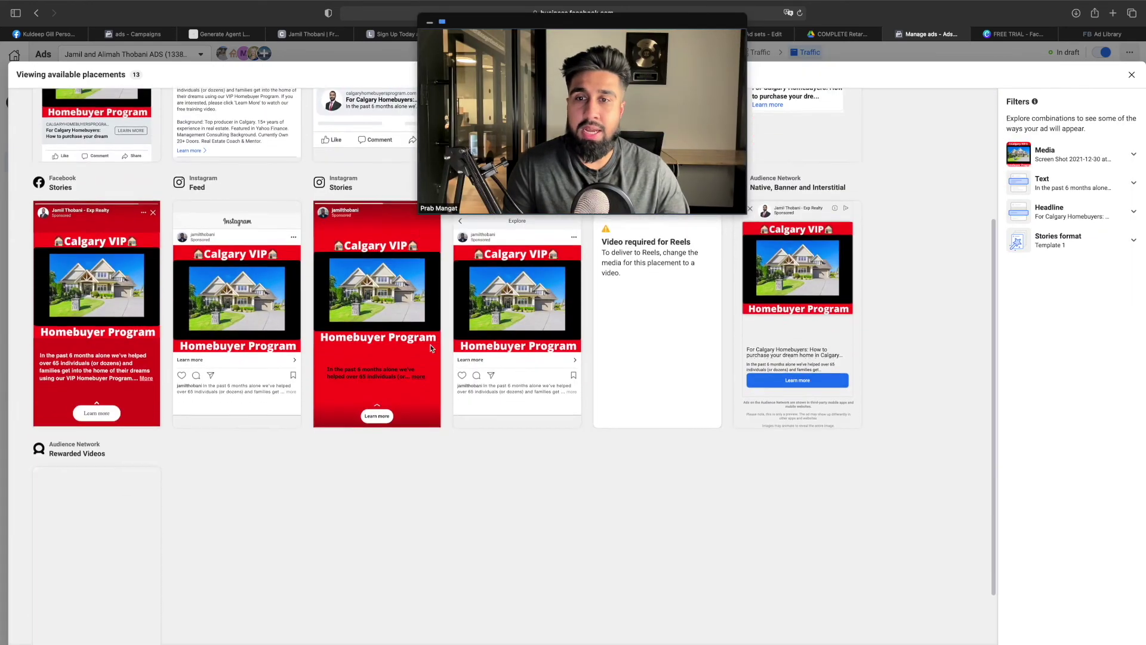
scroll(434, 354, "up", 4)
scroll(431, 350, "up", 1)
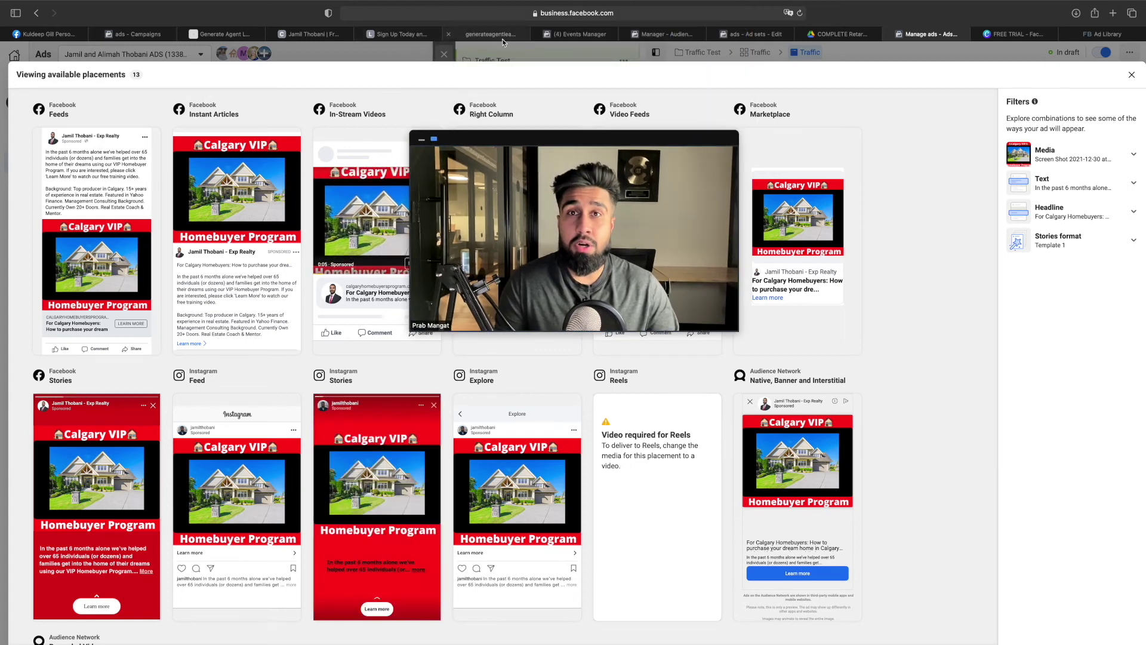
left_click(503, 38)
Open the live Video Sales Letter page on calgaryhomebuyersprogram.com, pause its video, and scroll to the Apply offer
left_click_drag(599, 134, 488, 124)
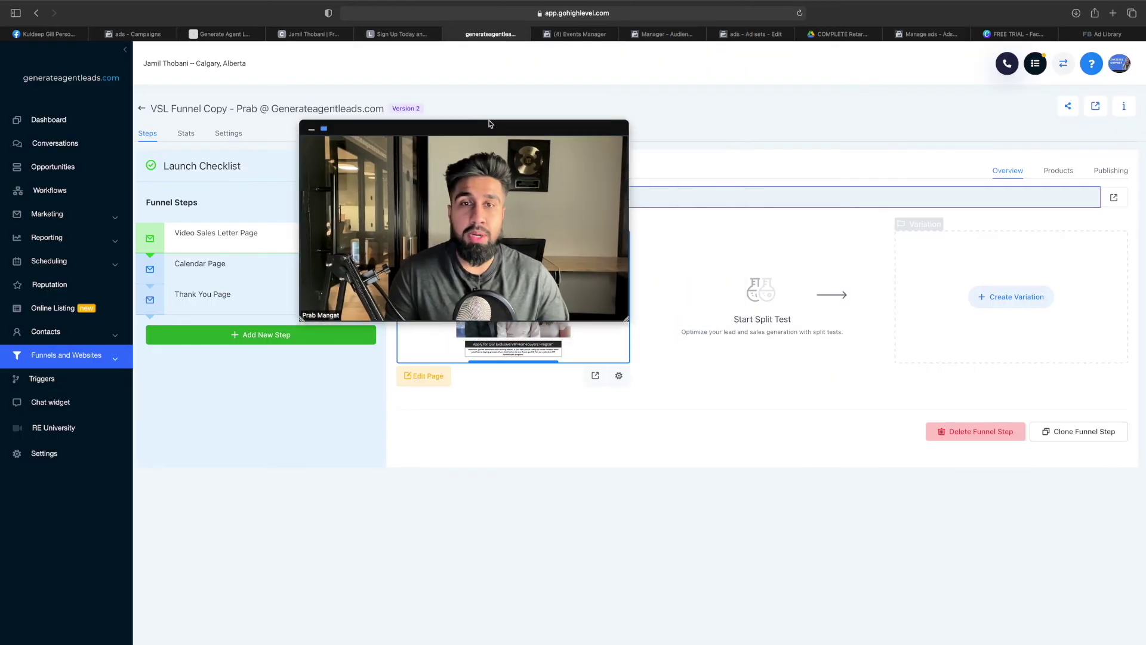
left_click(595, 375)
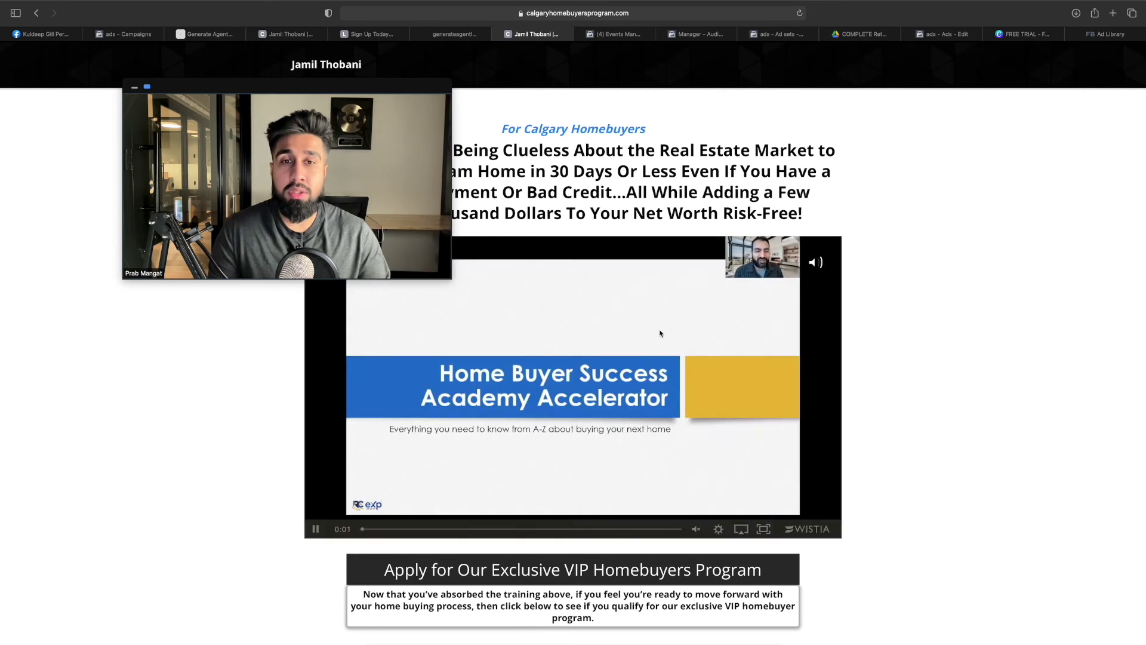
left_click(627, 348)
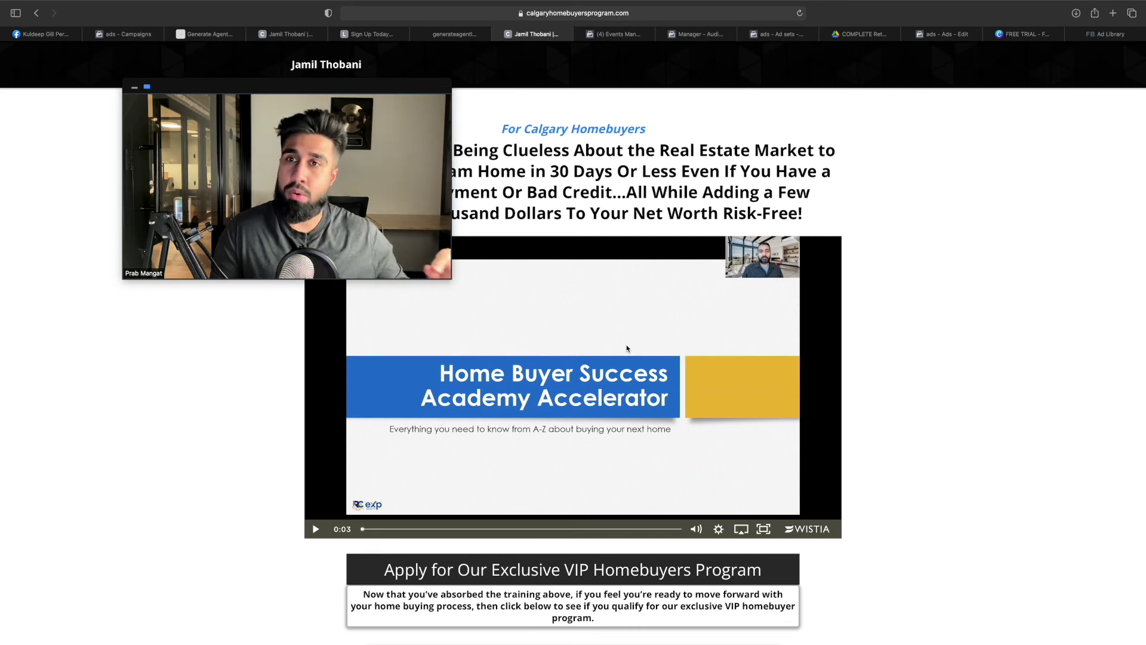
scroll(627, 348, "down", 3)
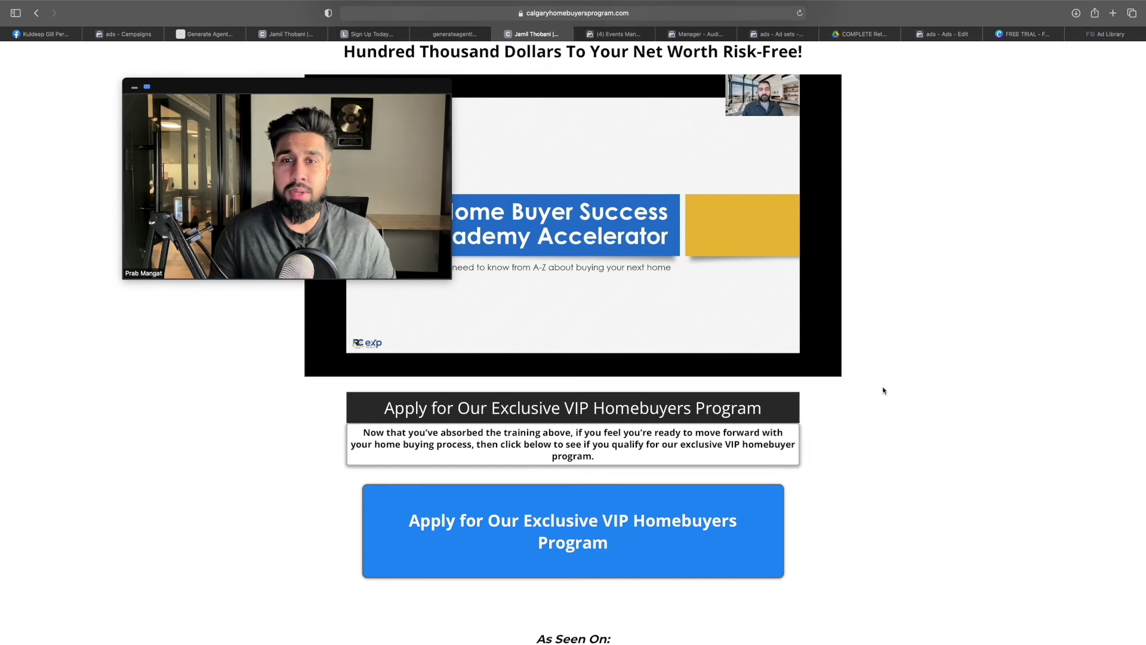
mouse_move(620, 198)
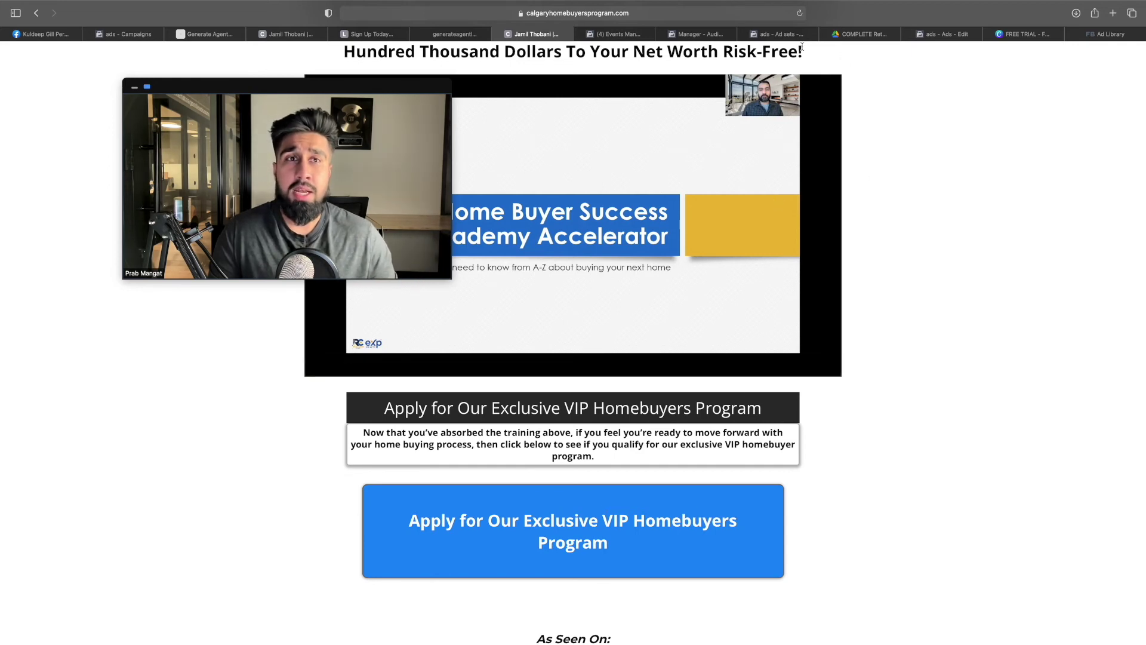
mouse_move(942, 38)
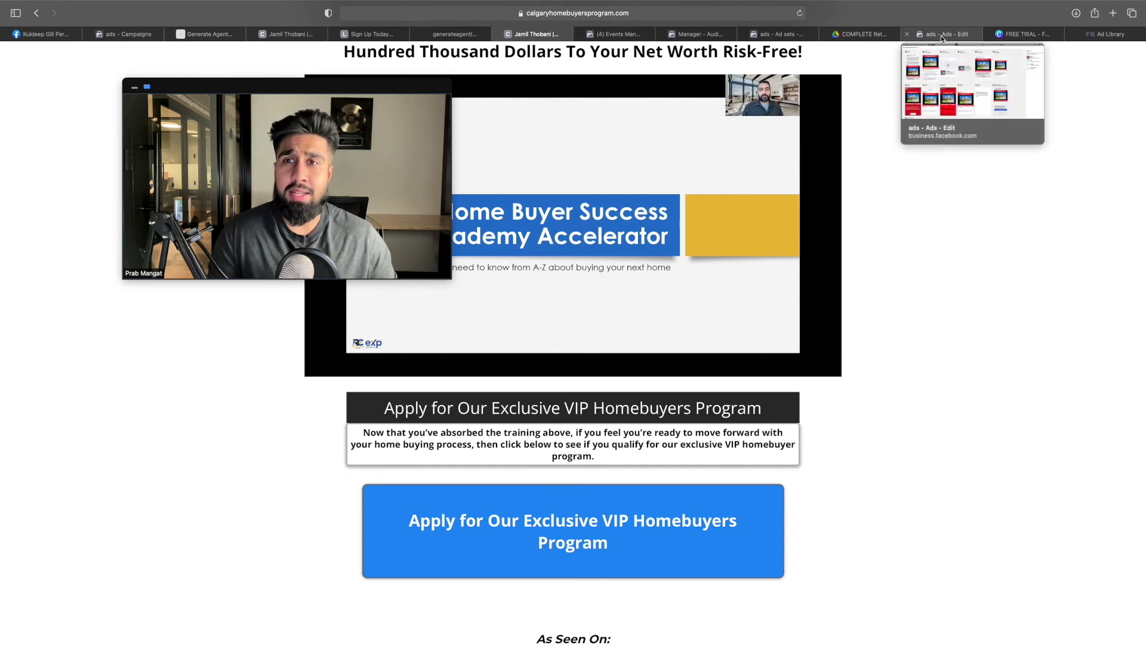
Close the 13-placement preview overlay in the Traffic ad editor
left_click(942, 34)
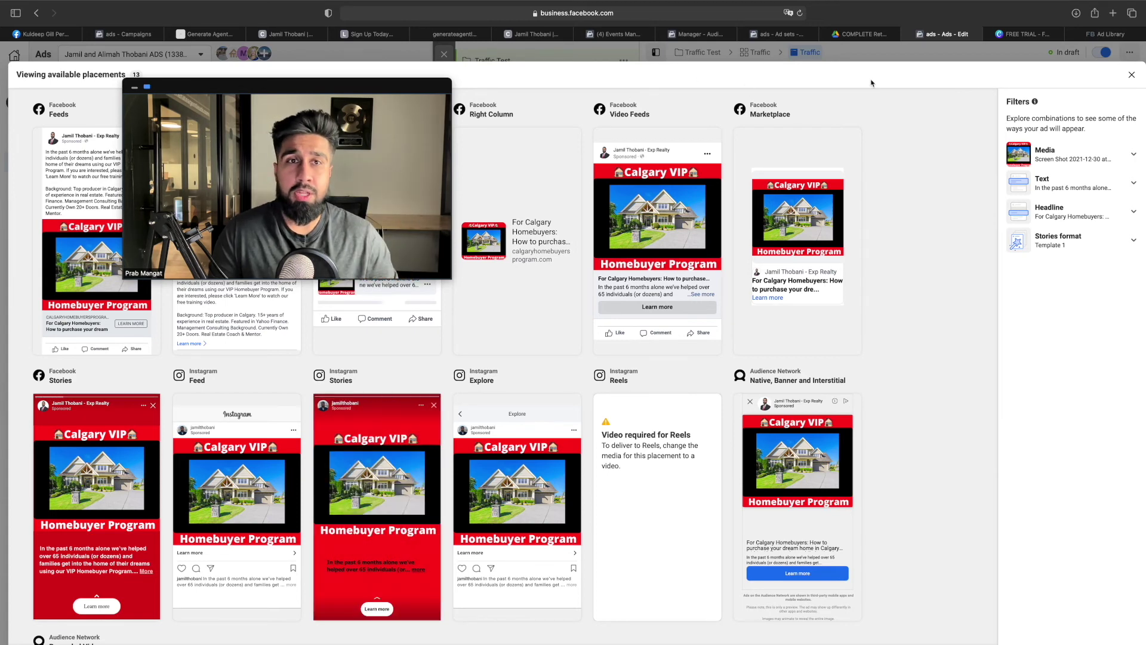
scroll(904, 143, "down", 5)
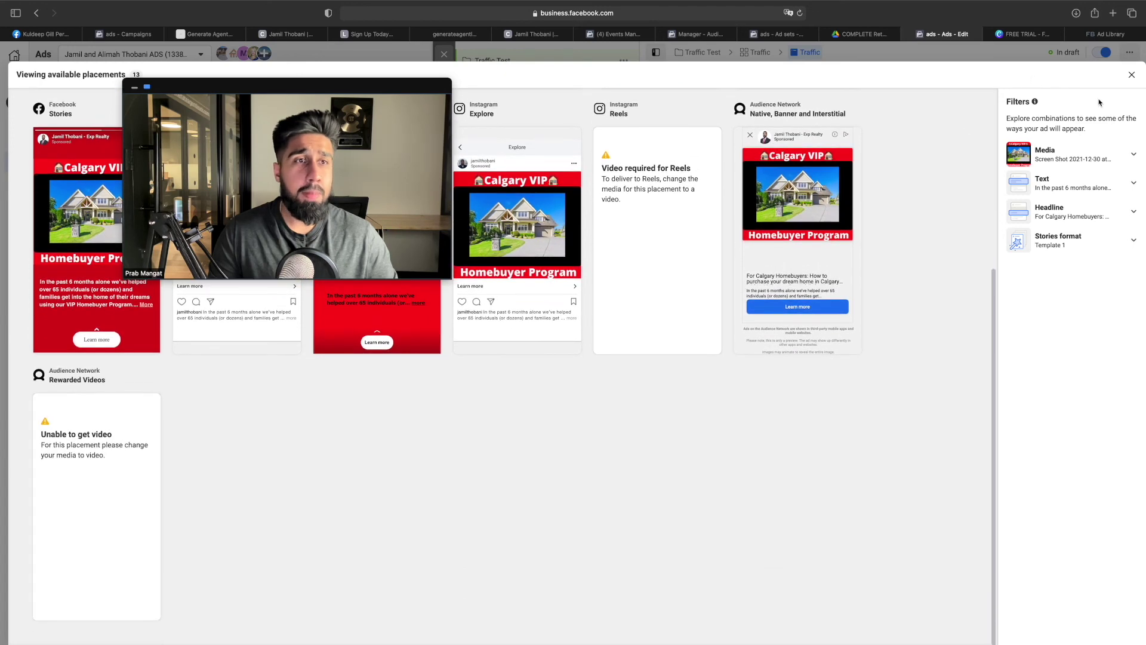
left_click(1134, 156)
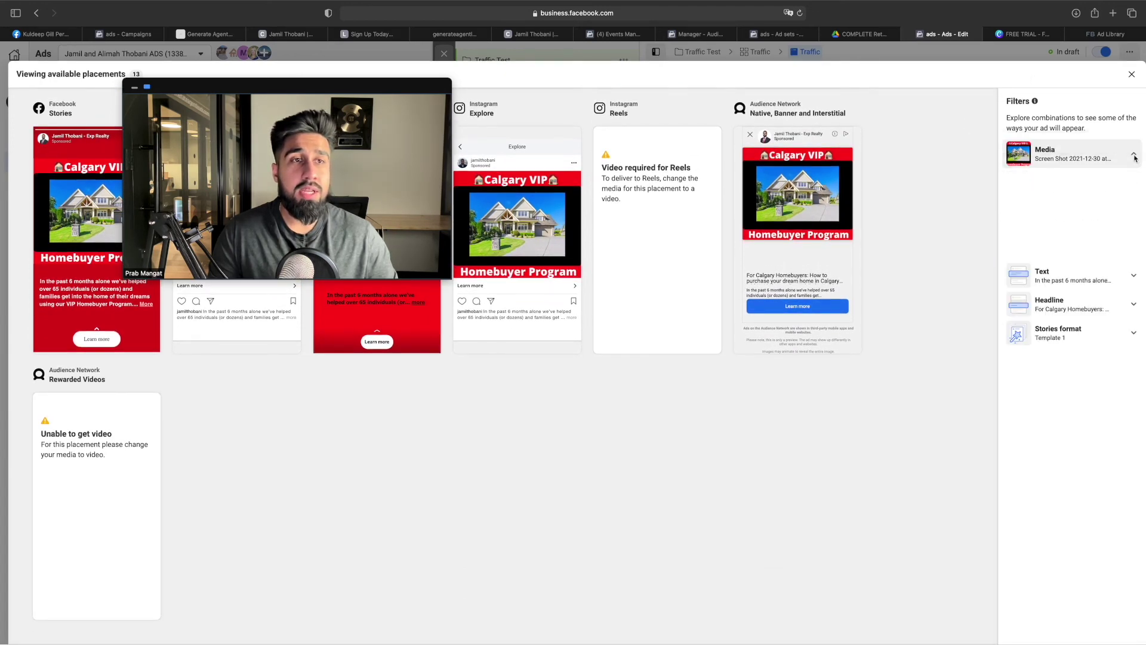
left_click(1132, 76)
left_click(1132, 75)
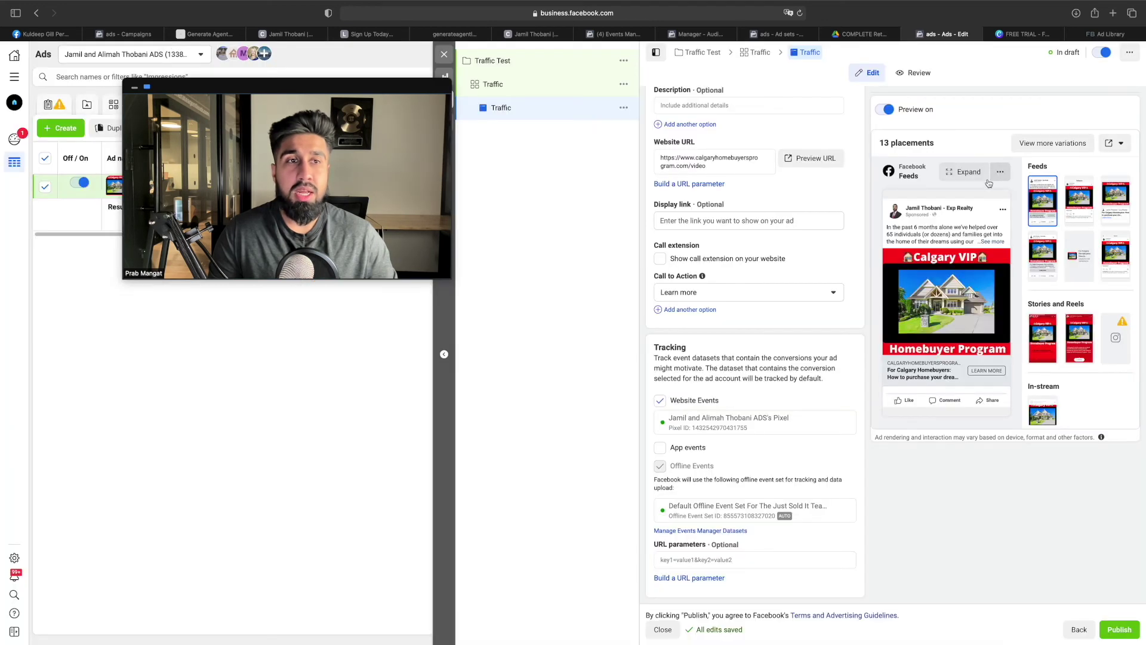
Reload the Feeds preview and bring up the Share previews / Preview on device menu
left_click(1001, 171)
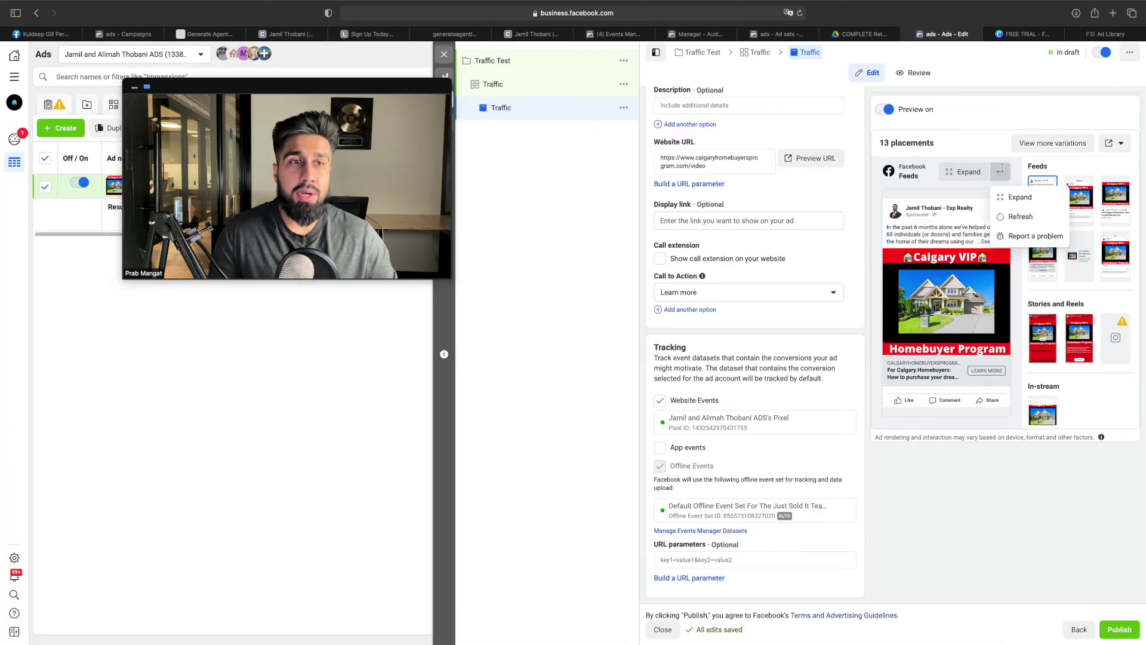
left_click(1018, 216)
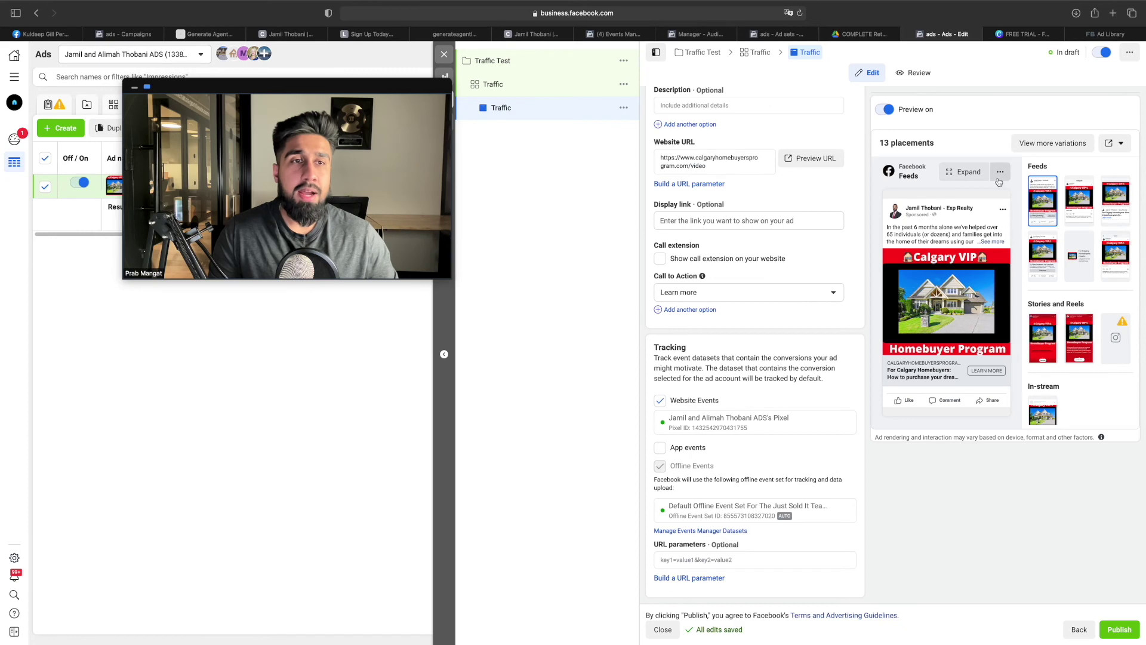
scroll(687, 259, "up", 15)
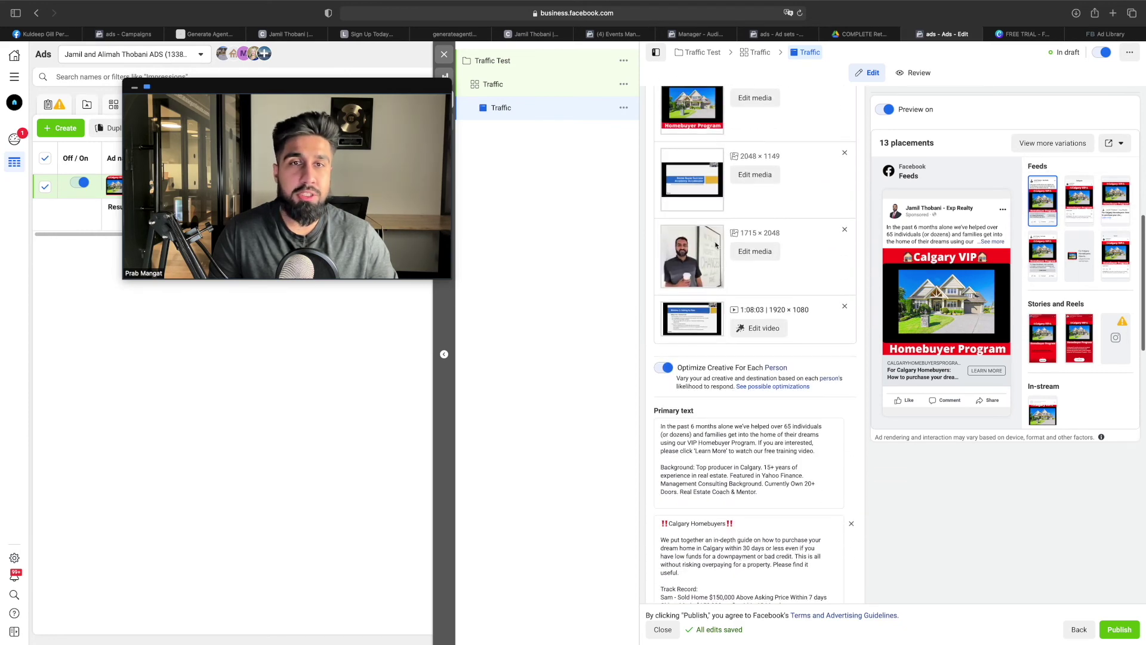
scroll(709, 257, "up", 3)
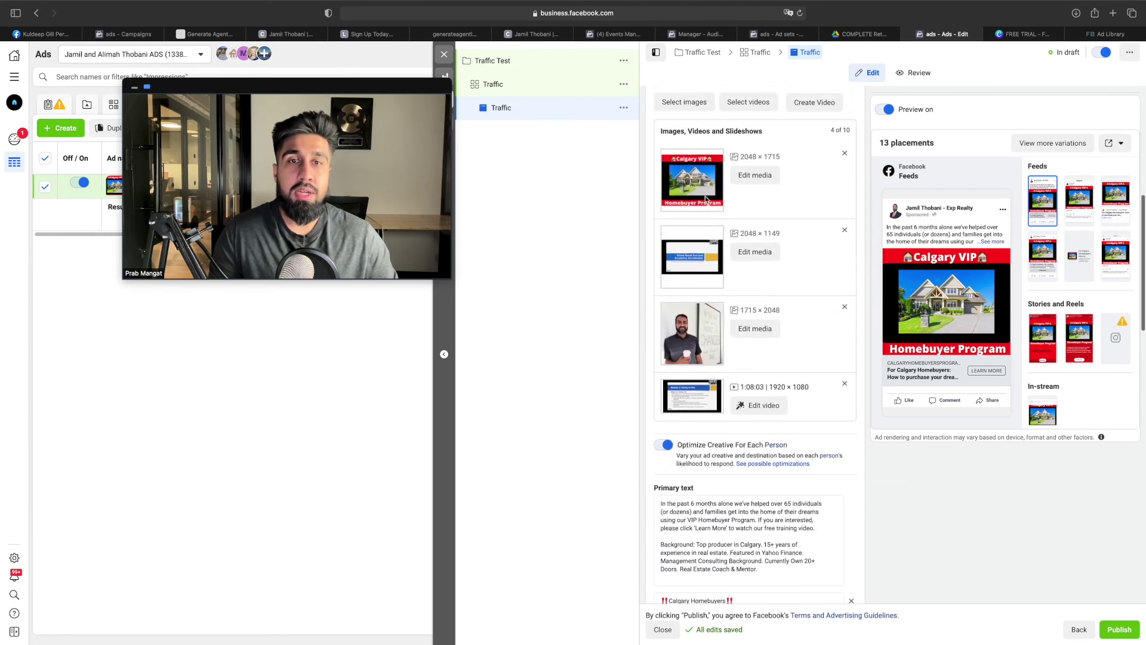
left_click(1122, 145)
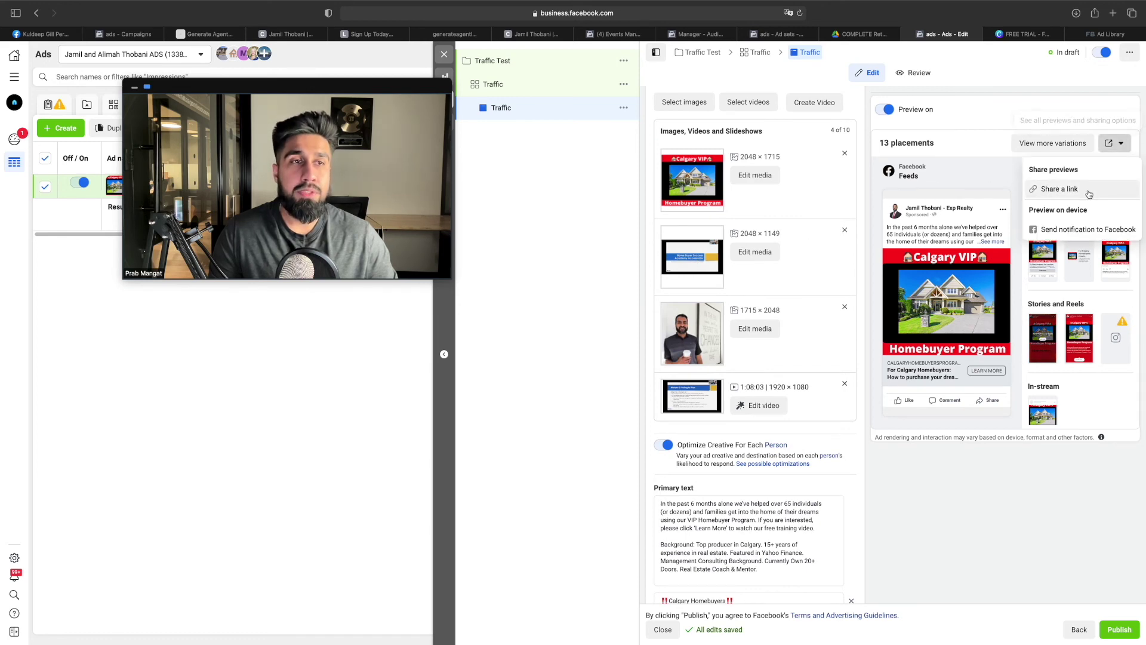
Check that the Traffic preview's link sharing is off, then return to the retargeting tutorial
left_click(1060, 189)
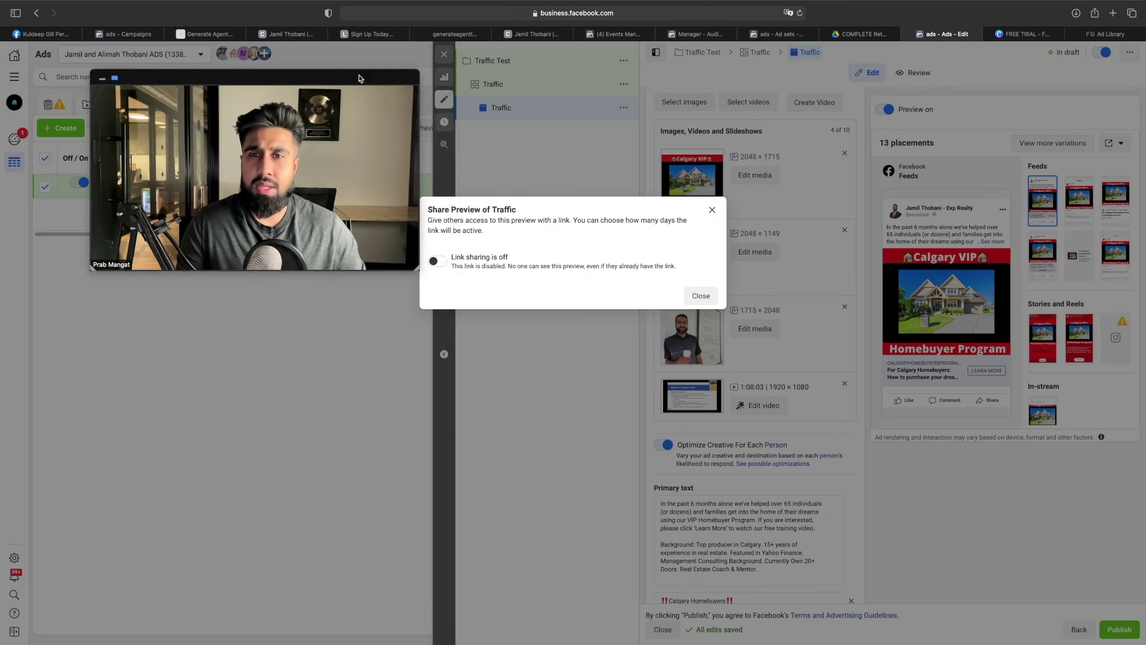
left_click(712, 209)
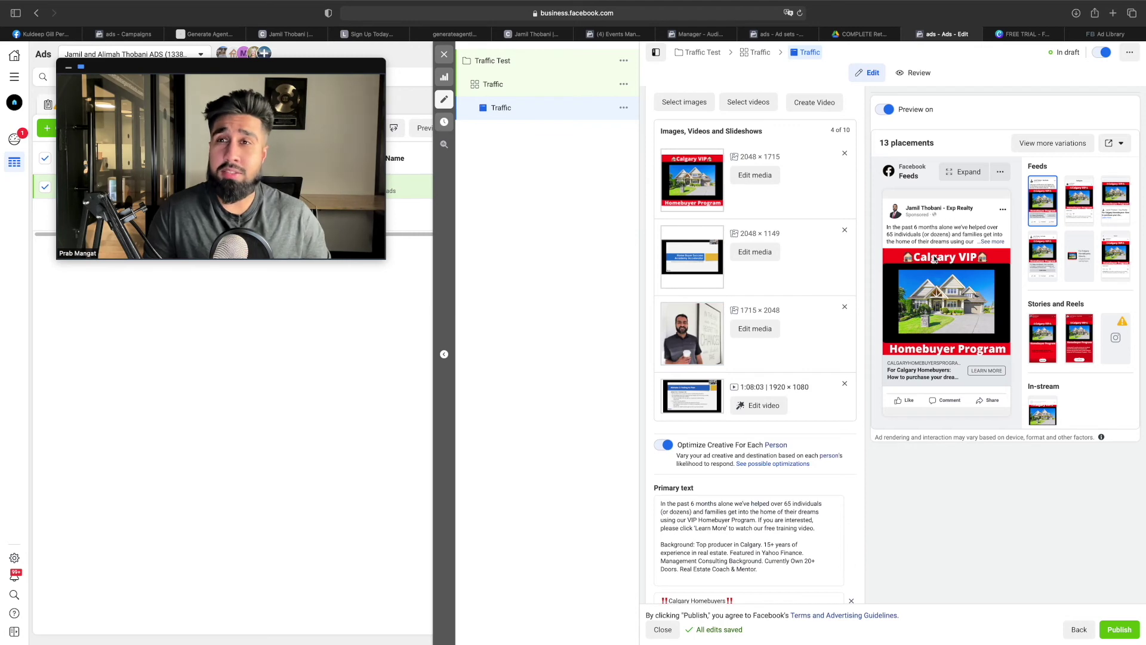
scroll(935, 258, "down", 10)
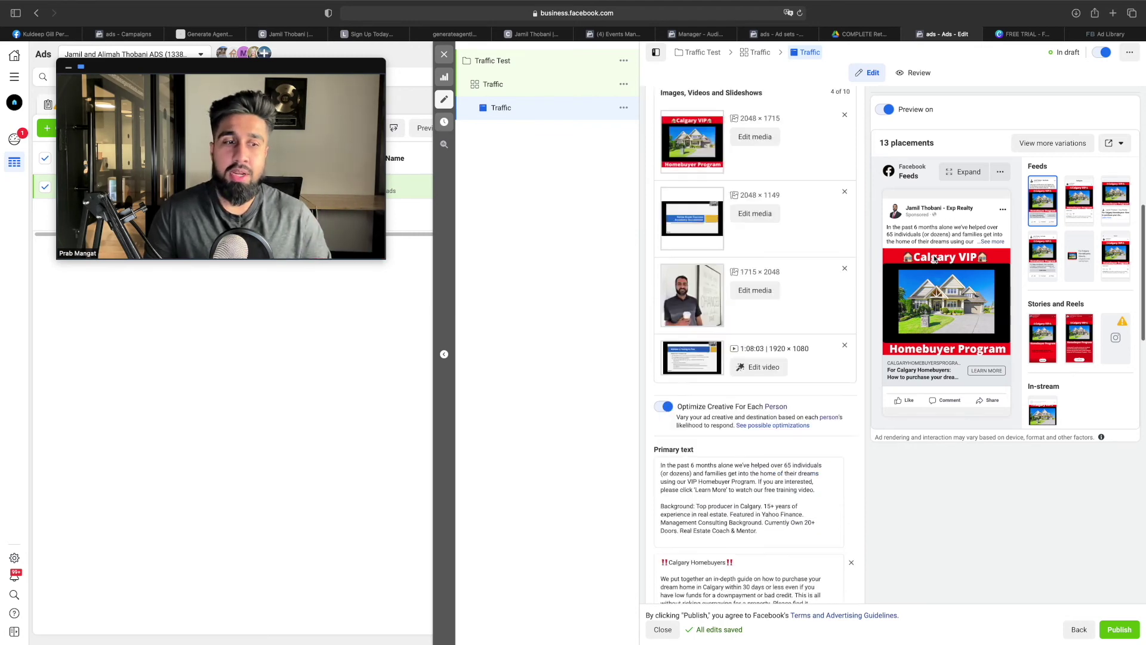
scroll(923, 266, "down", 7)
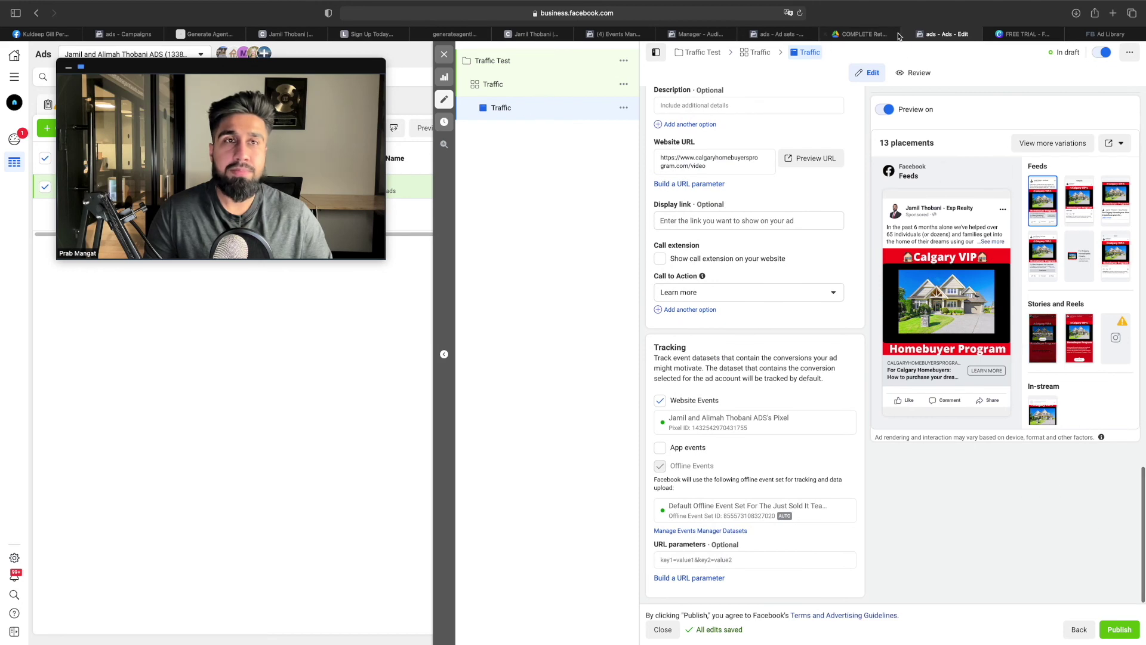
left_click(875, 35)
Scroll the tutorial to its FAQ section, checking the Traffic ad editor before and after
scroll(525, 375, "down", 1)
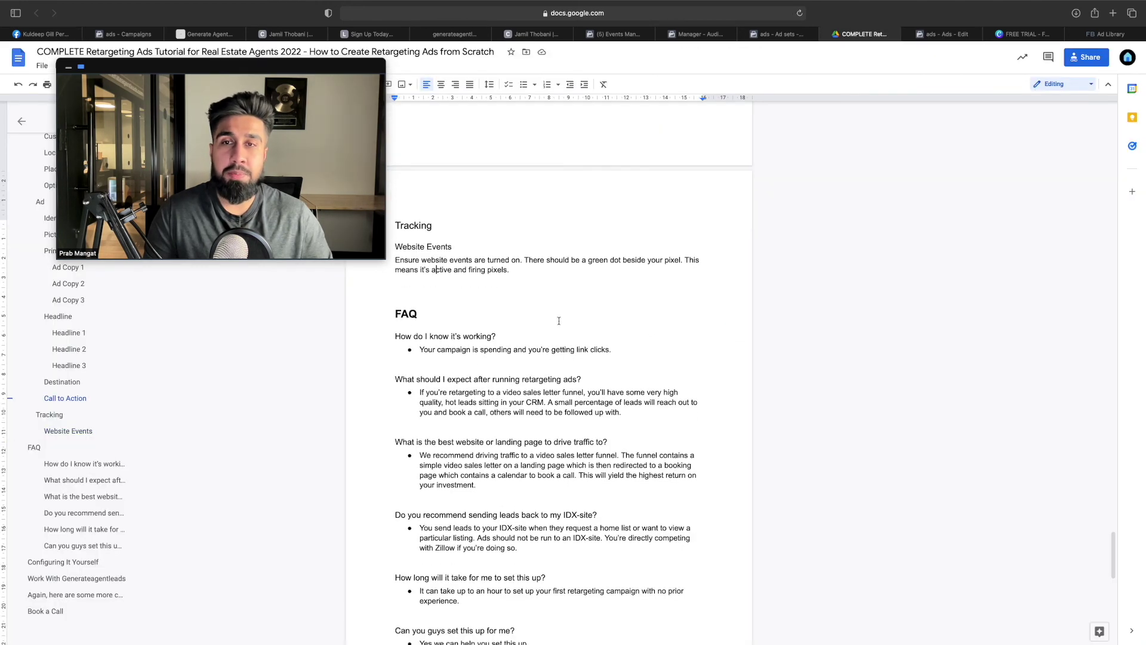
left_click(929, 39)
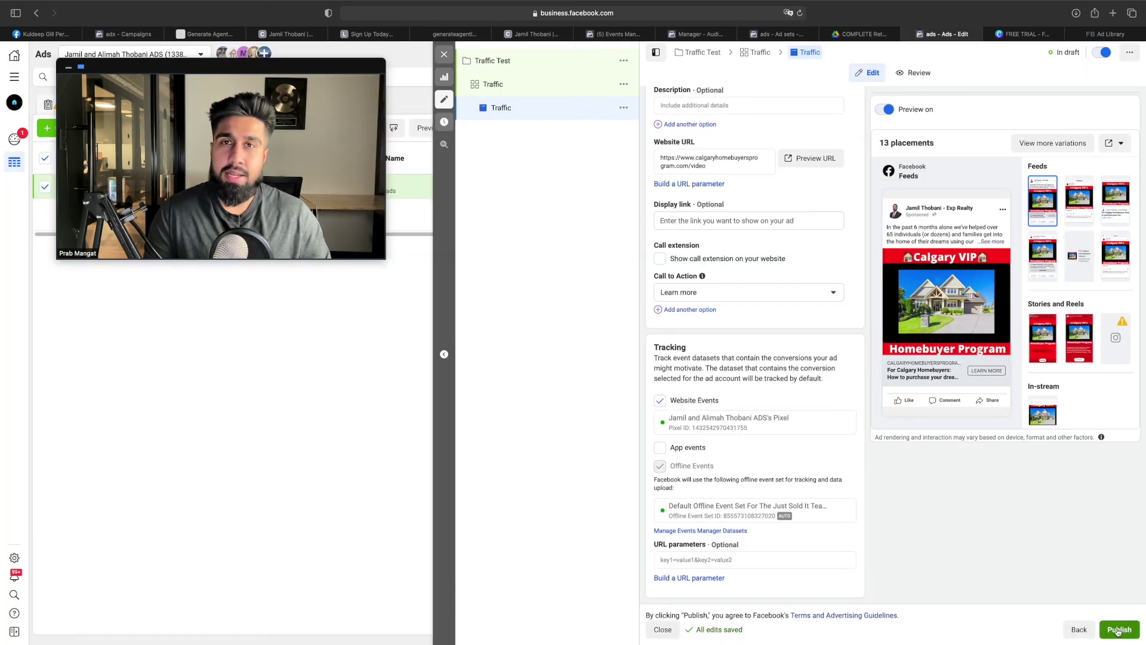
left_click_drag(352, 74, 371, 222)
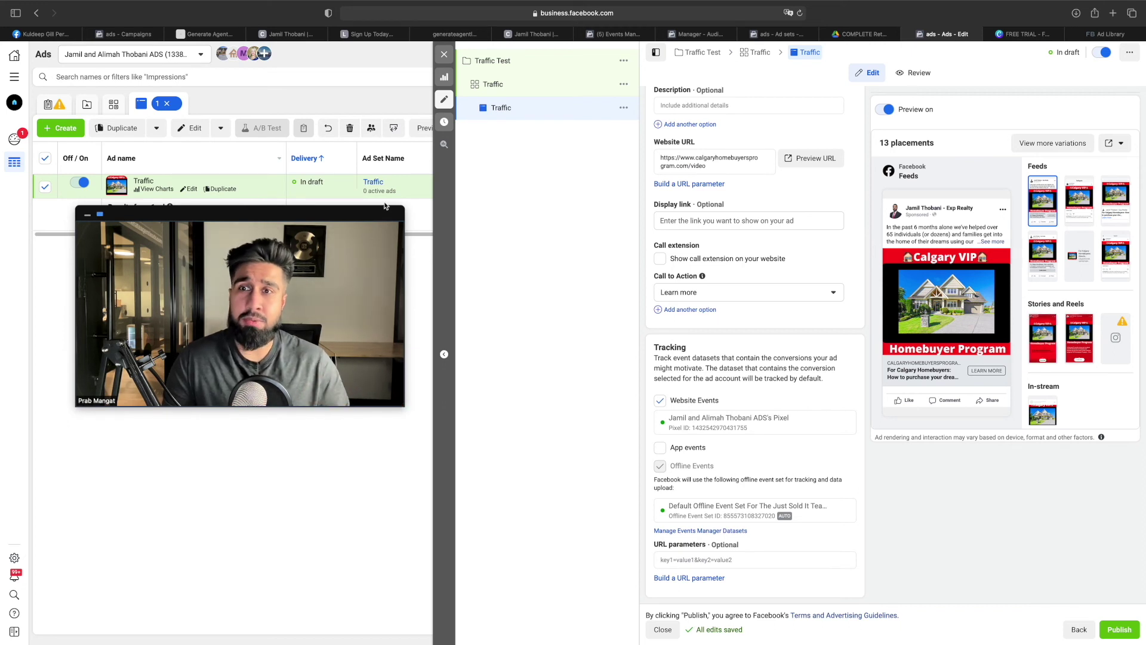
left_click(865, 35)
scroll(502, 246, "down", 5)
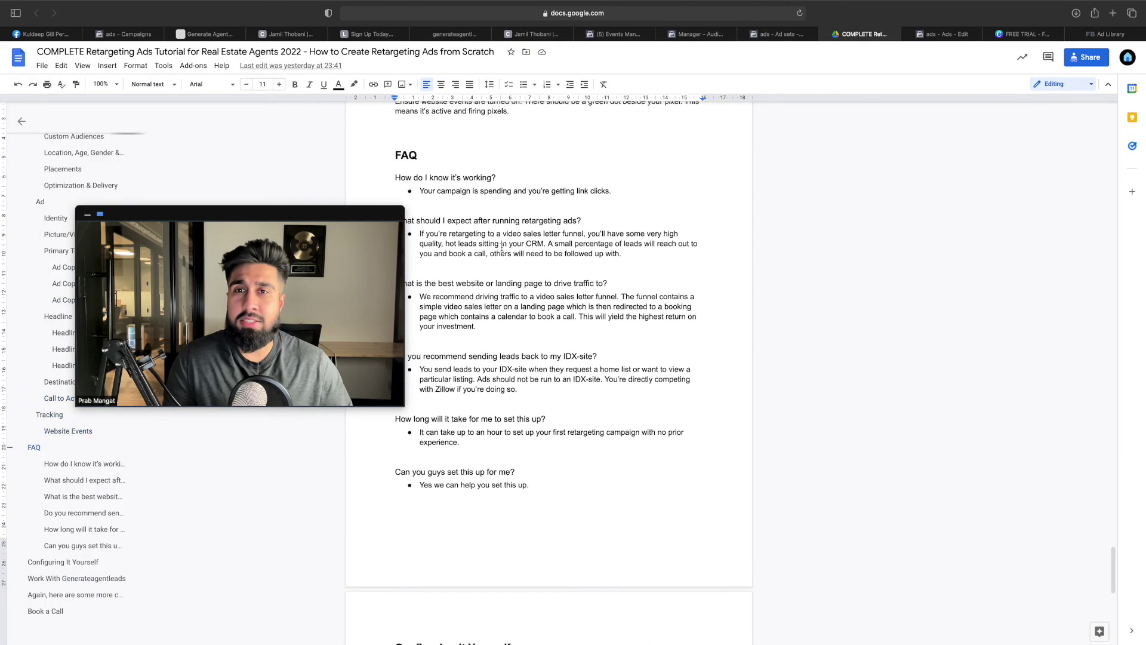
left_click_drag(257, 216, 987, 65)
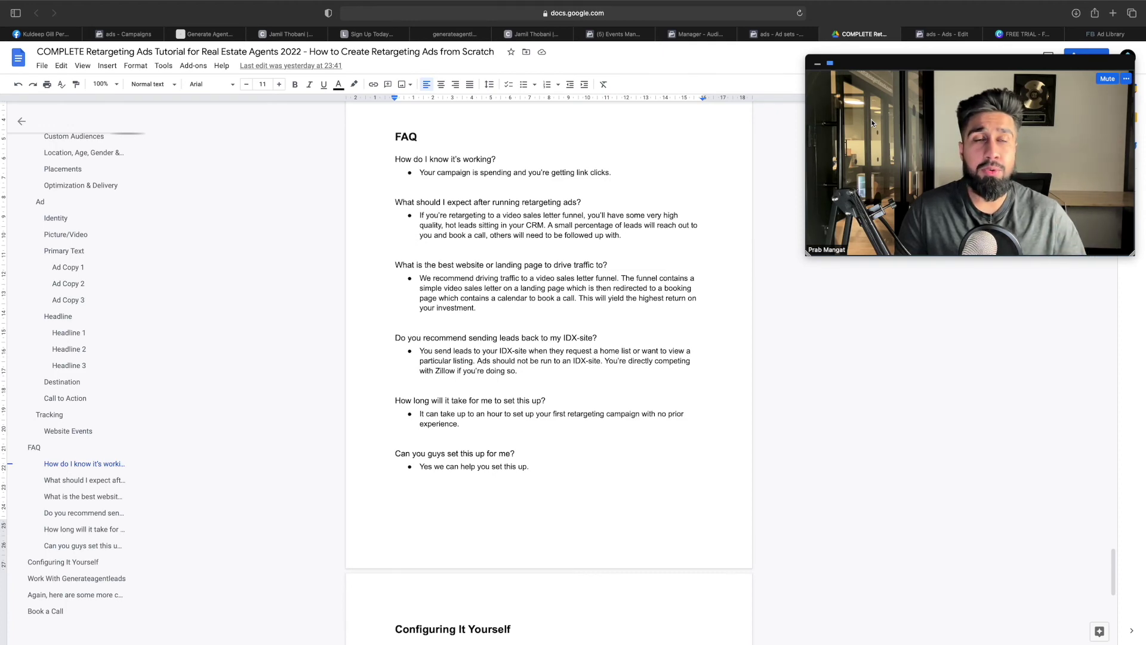
left_click(942, 34)
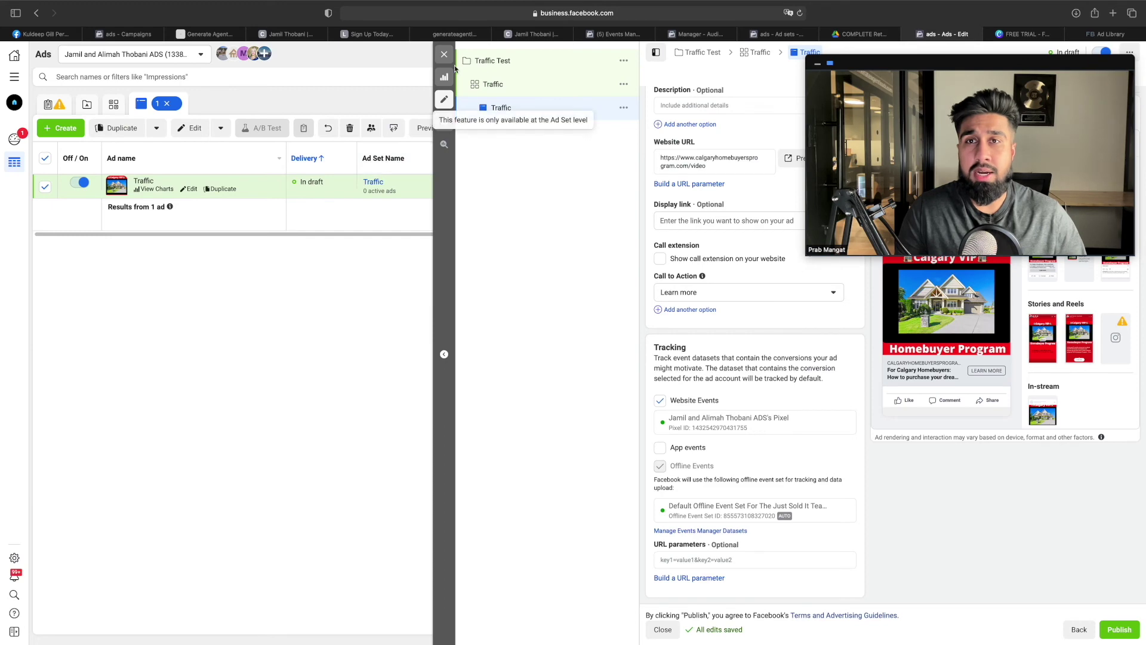
Close the Traffic ad editor without publishing the drafts and view the 16-campaign list
left_click(445, 54)
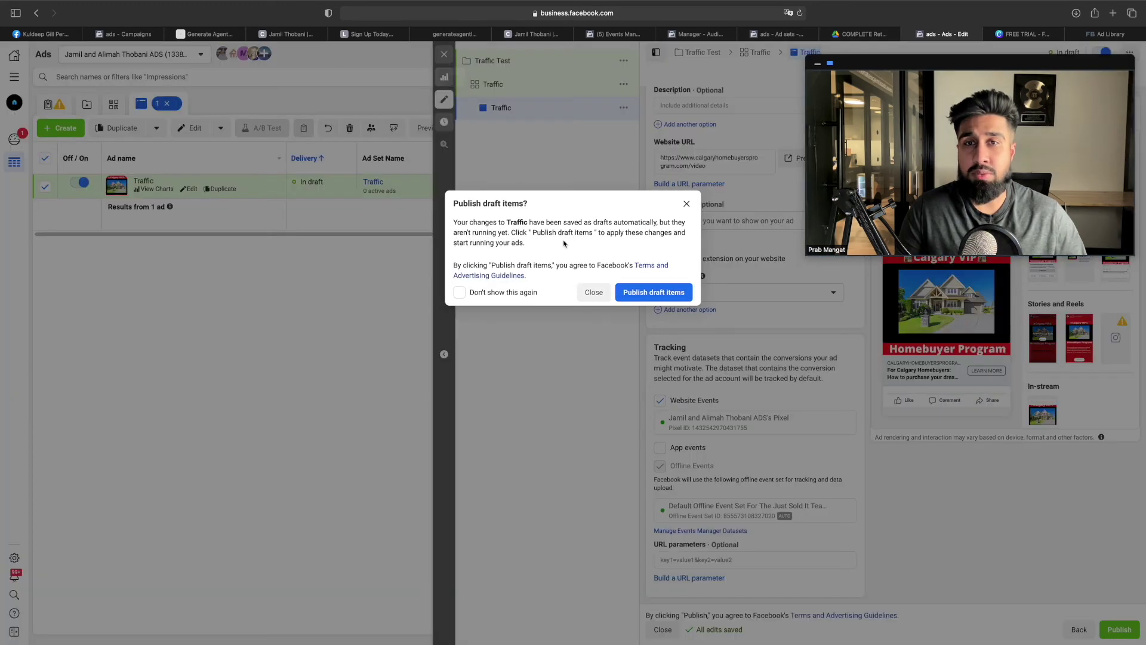
left_click(594, 291)
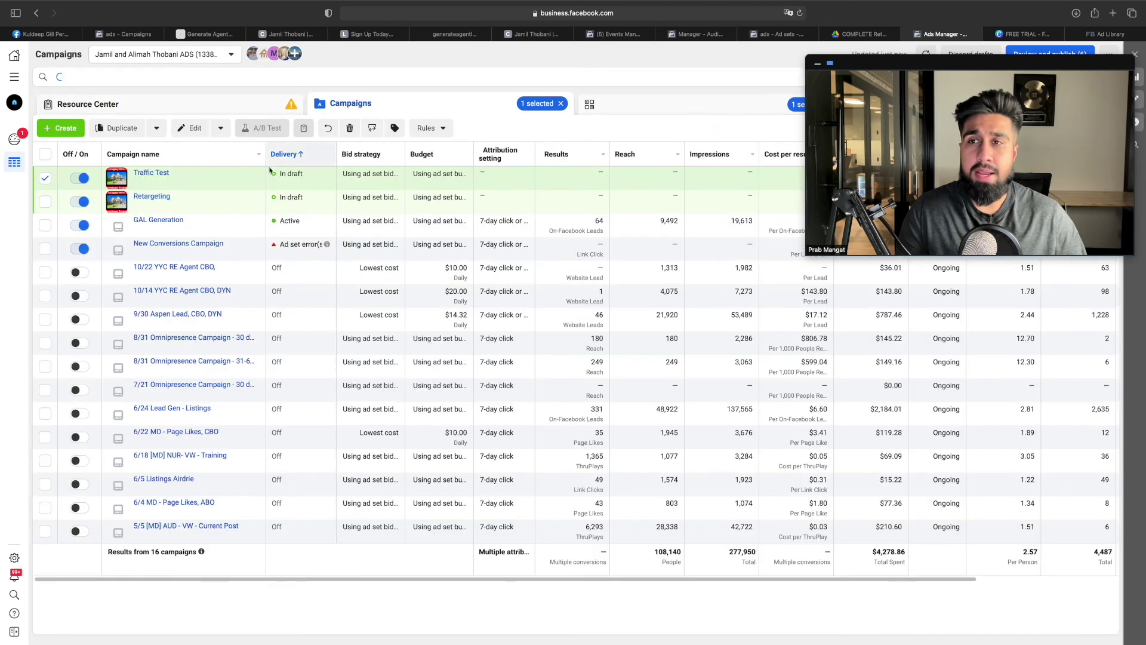
left_click_drag(1059, 110, 557, 92)
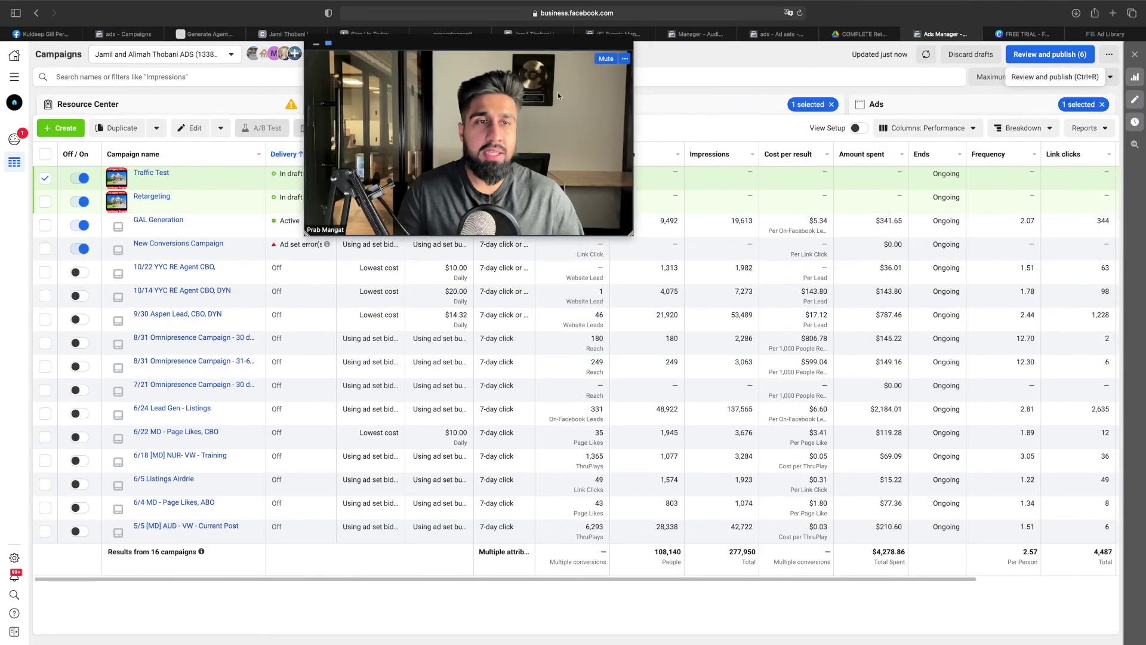
scroll(835, 269, "right", 5)
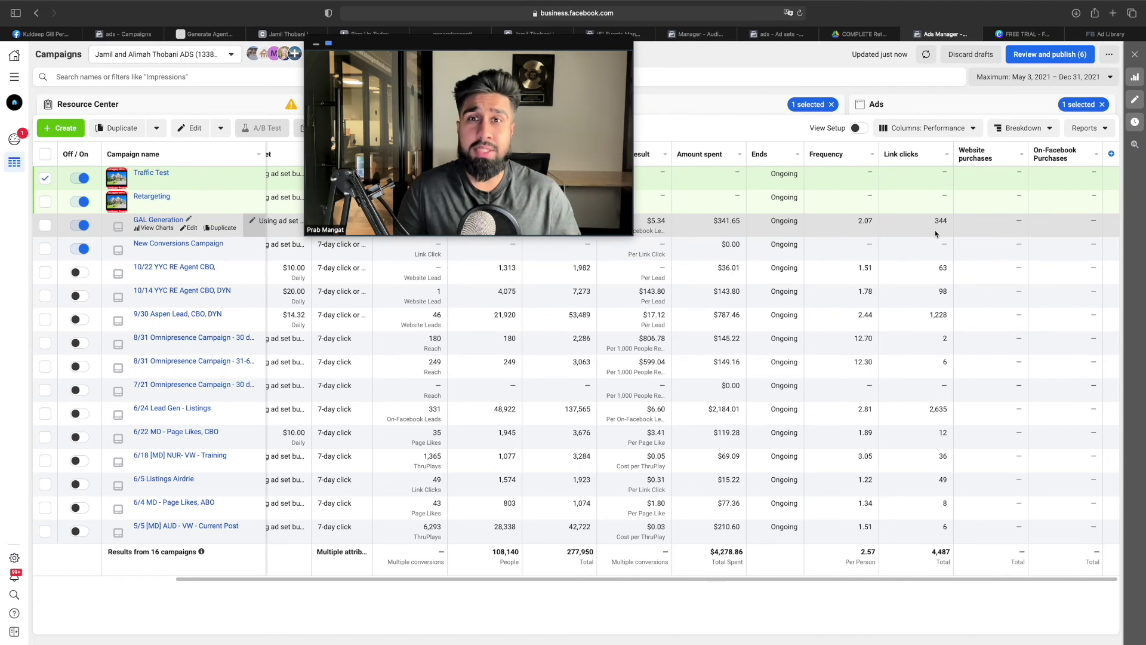
left_click_drag(538, 45, 529, 126)
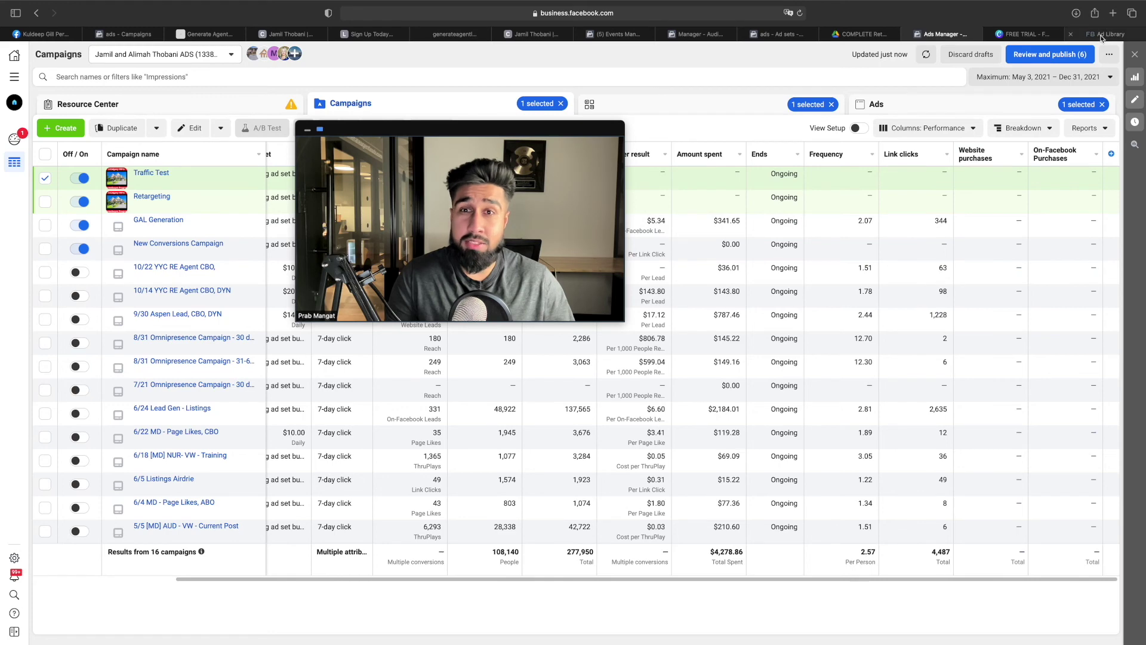
Highlight the best website or landing page question and its funnel recommendation answer
left_click(867, 36)
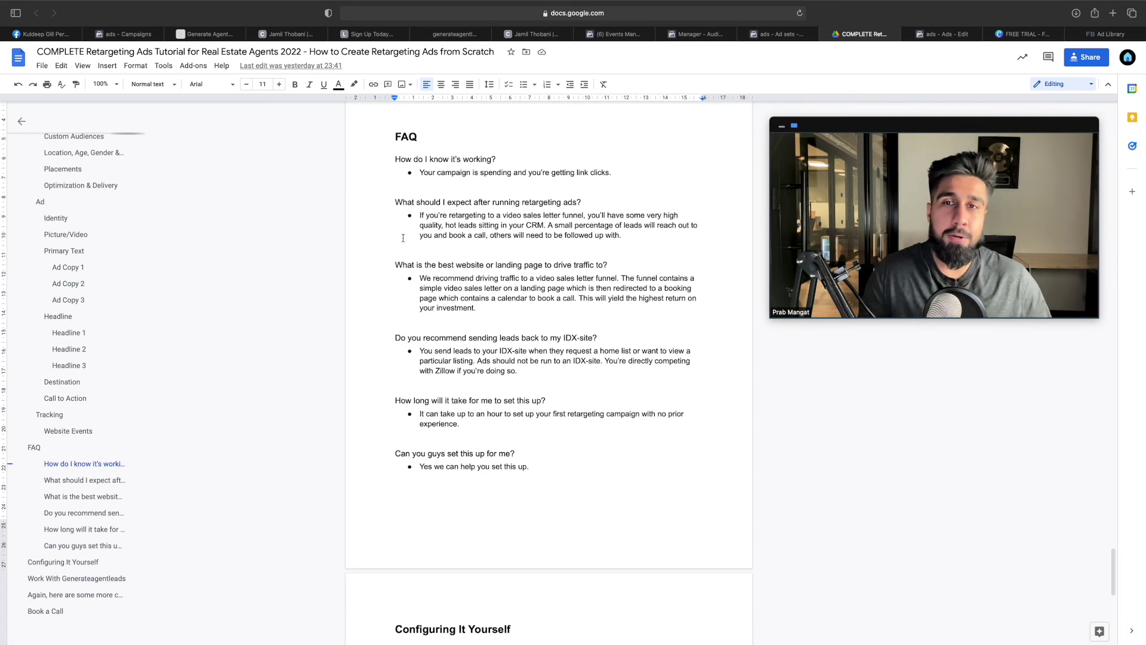
scroll(444, 260, "down", 1)
left_click_drag(394, 220, 630, 223)
left_click(456, 239)
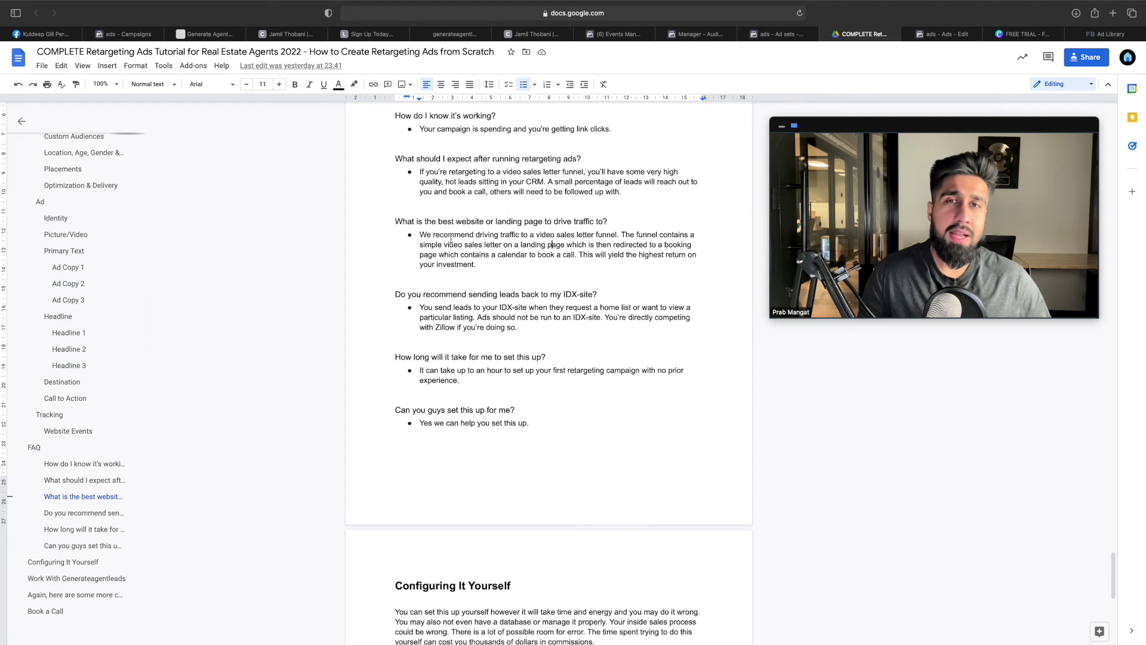
left_click_drag(444, 235, 501, 246)
left_click_drag(579, 250, 639, 258)
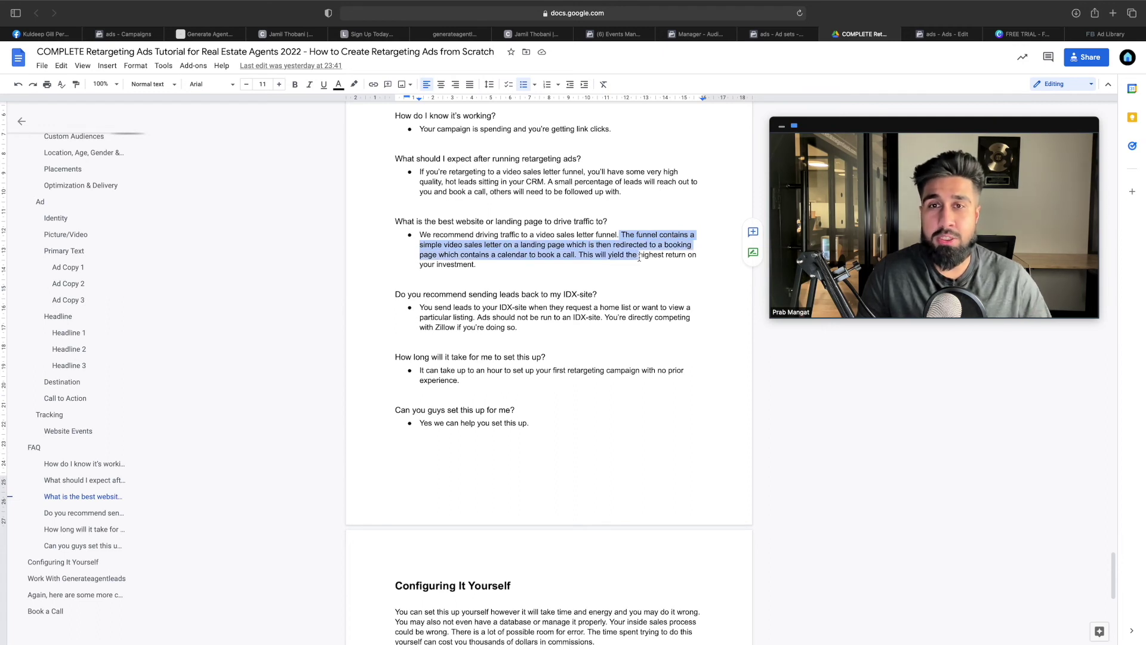
left_click(640, 258)
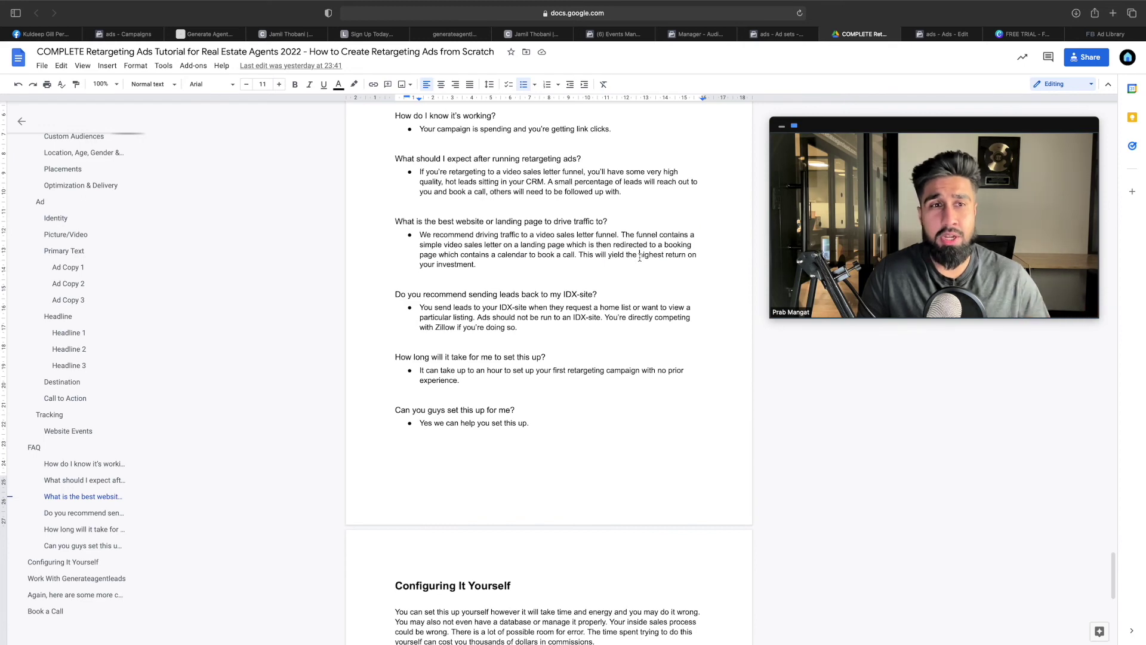
Highlight the IDX-site, setup-time and 'Can you guys set this up for me?' FAQ entries
scroll(415, 244, "down", 2)
left_click_drag(394, 240, 593, 240)
left_click(586, 257)
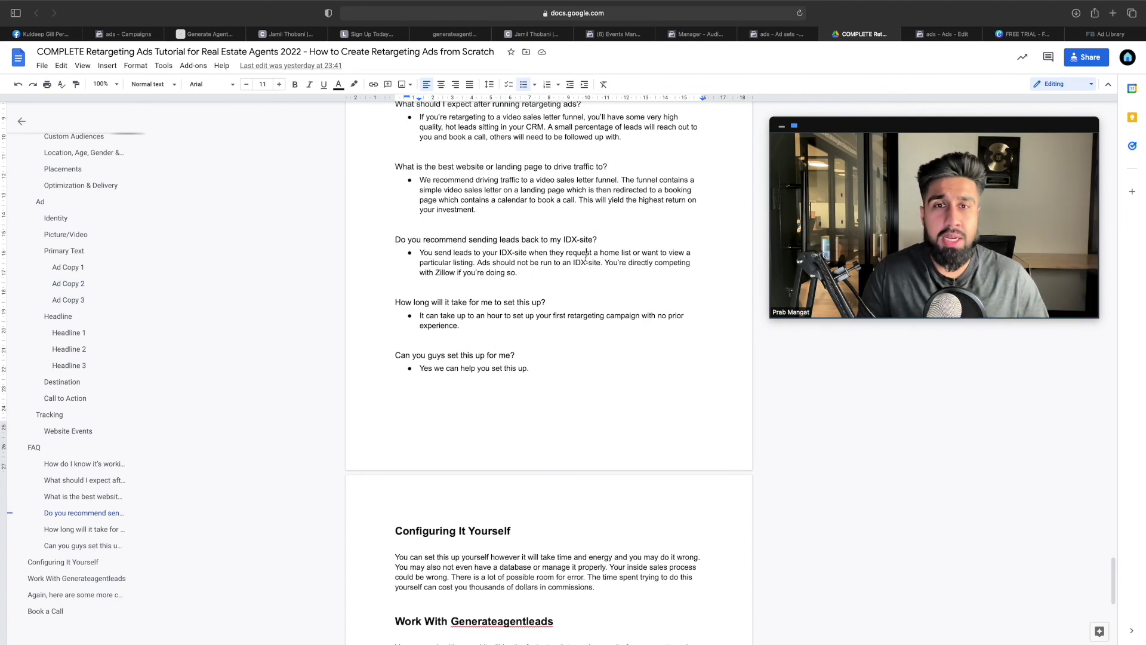
left_click_drag(463, 253, 563, 267)
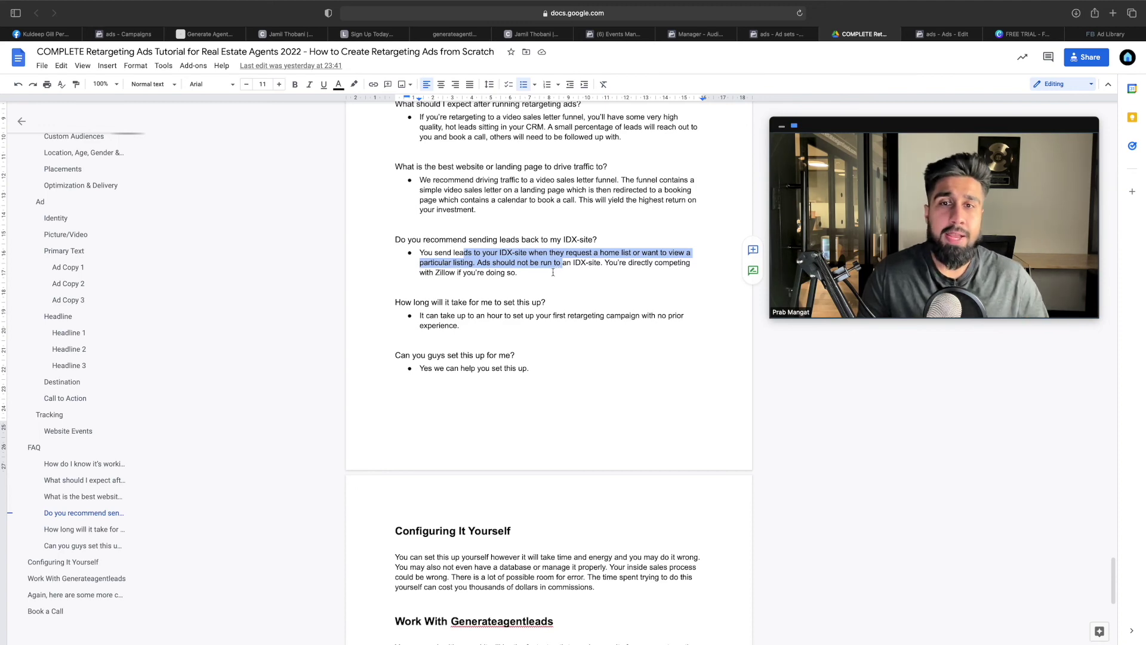
scroll(557, 272, "down", 5)
left_click_drag(395, 166, 551, 171)
left_click_drag(428, 180, 492, 186)
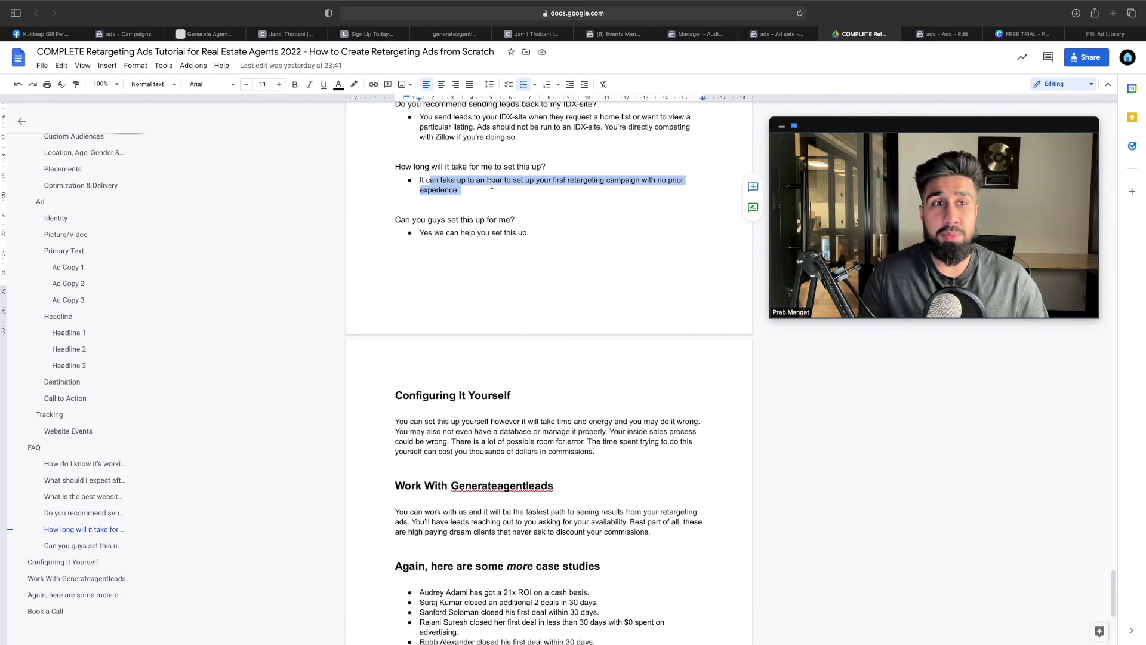
left_click_drag(526, 221, 394, 220)
left_click(480, 232)
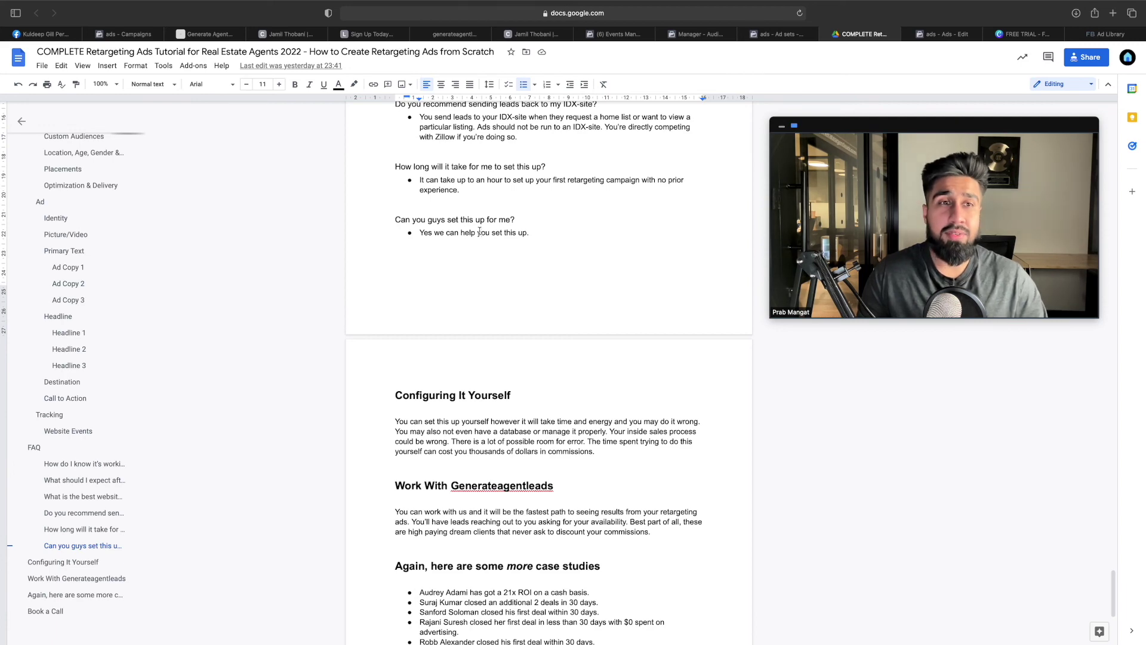
Scroll the tutorial through the case studies to Book a Call, then open the calgaryhomebuyersprogram.com page
scroll(481, 232, "down", 5)
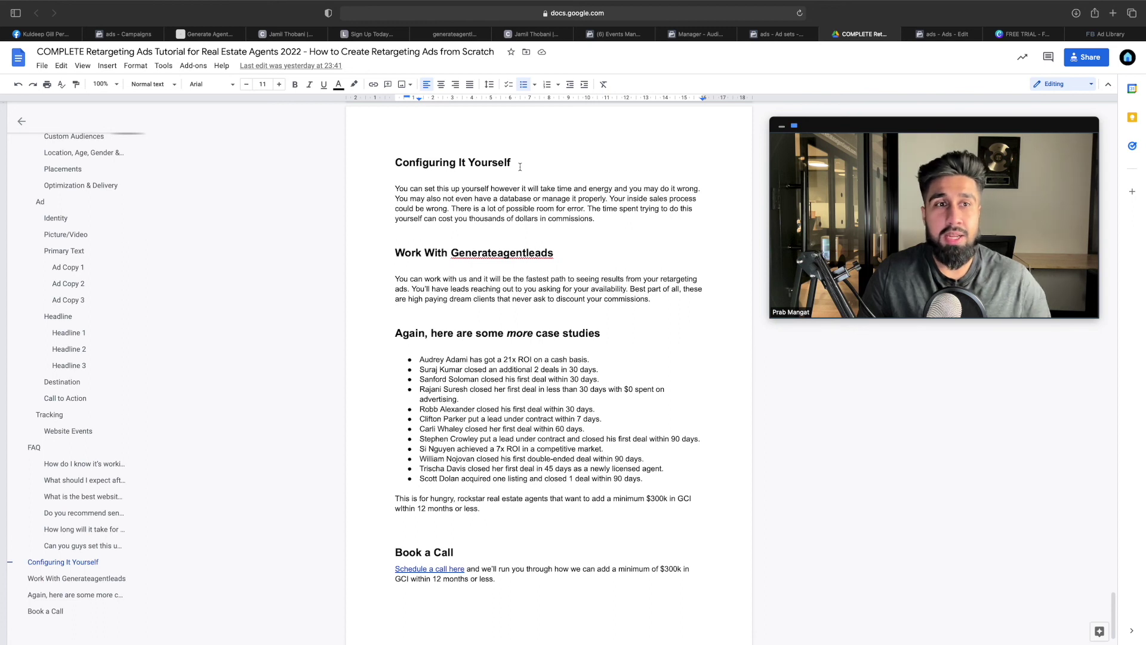
scroll(569, 218, "down", 2)
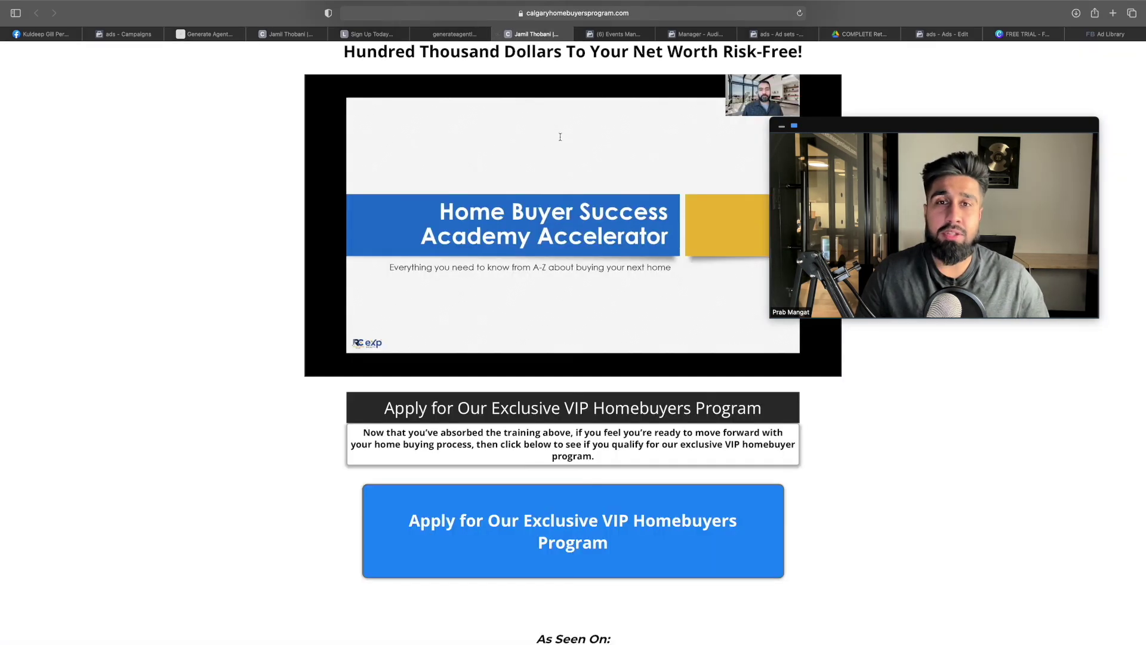
left_click(555, 34)
Scrub the training video between 57:41 and 1:06:45, then open the leerealestategroup.ca sign-up page
left_click(666, 367)
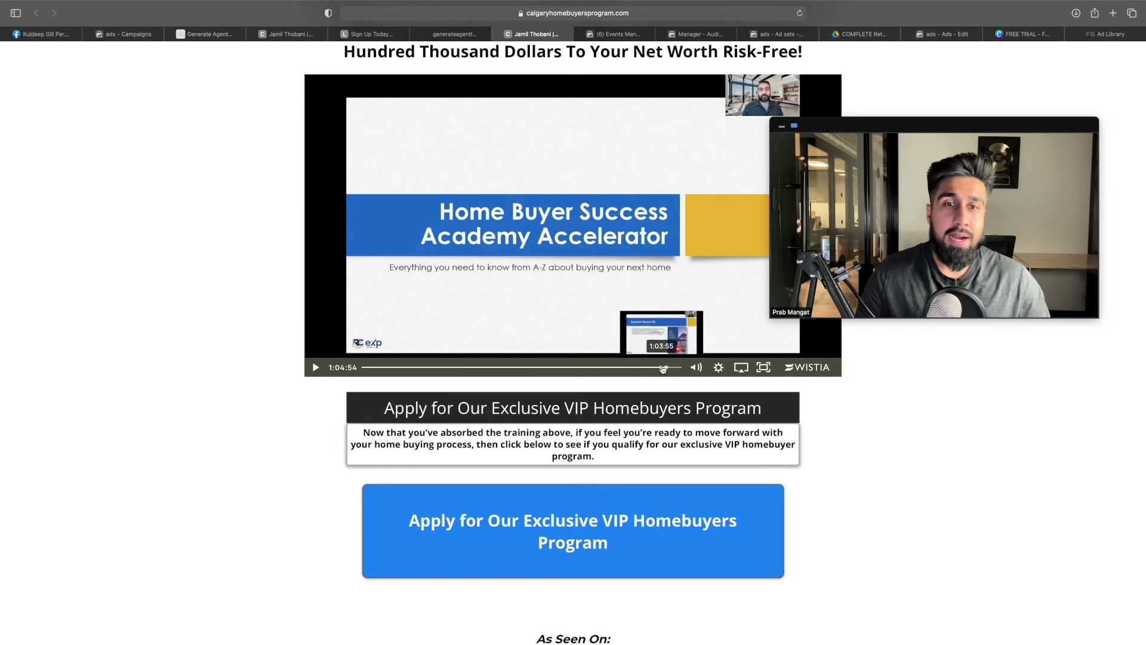
left_click(640, 367)
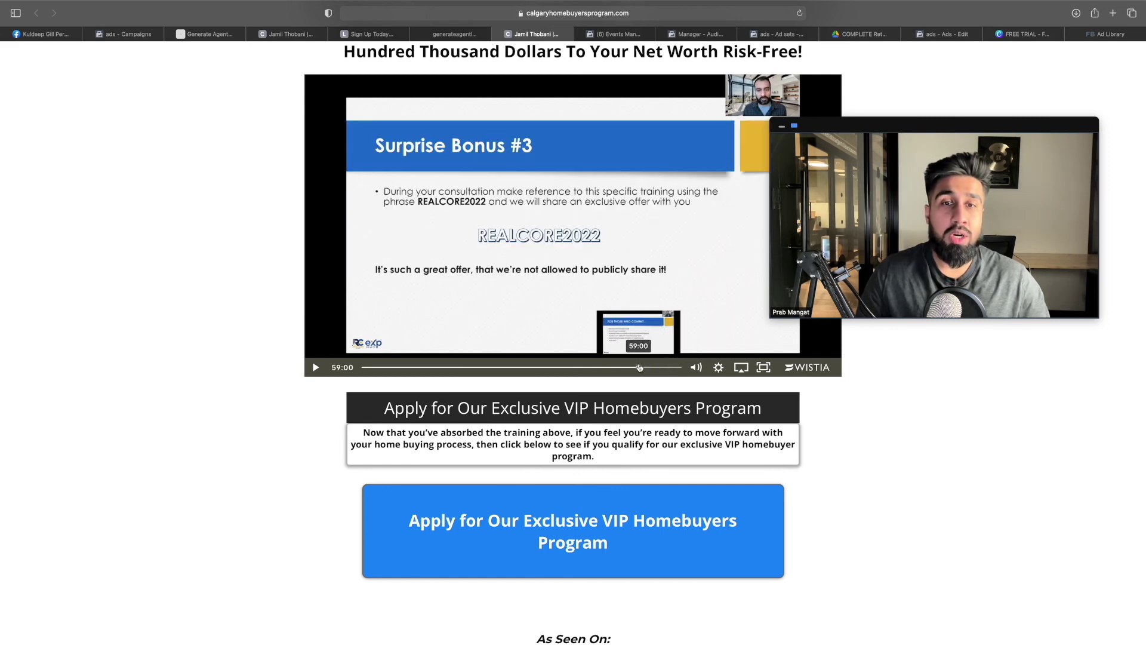
left_click(634, 367)
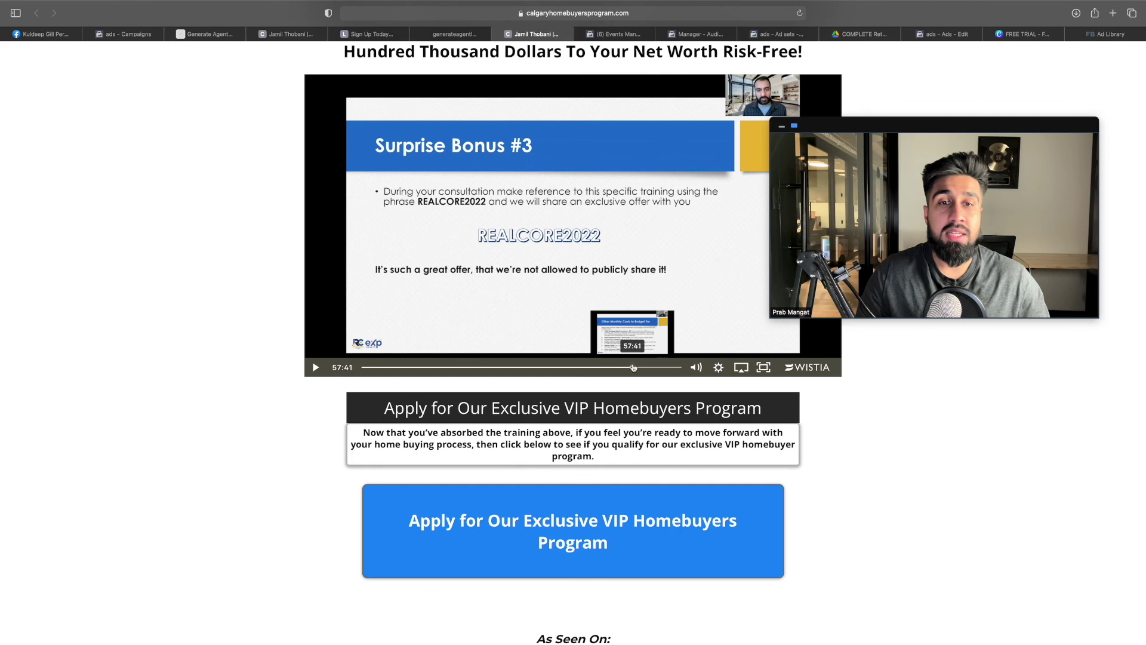
left_click(675, 367)
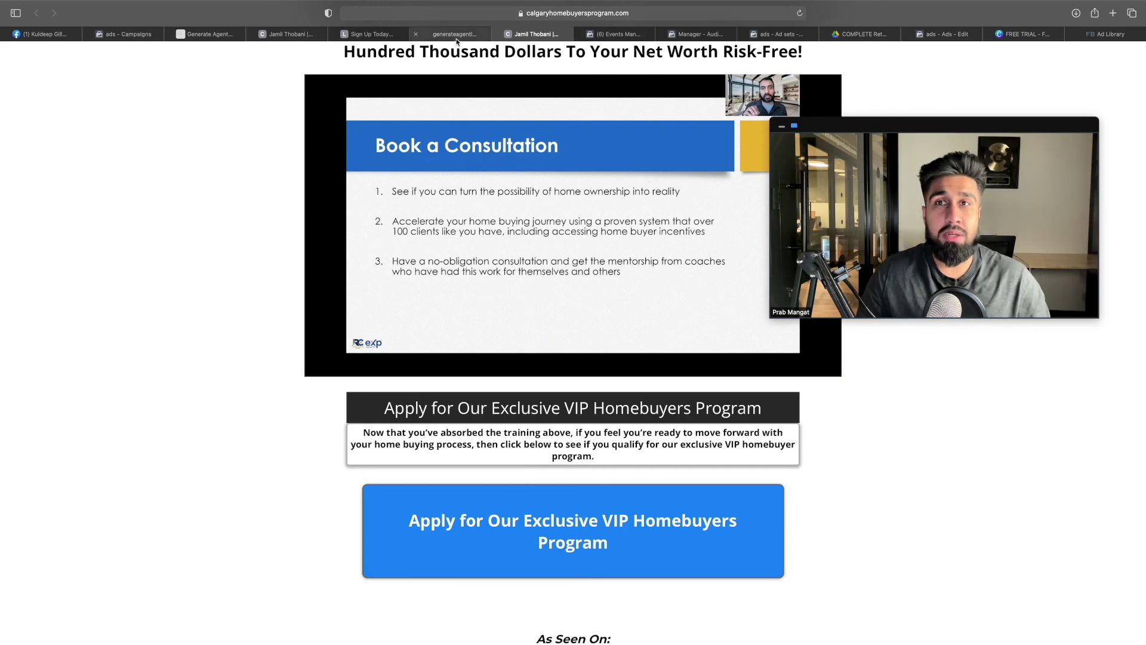
left_click(374, 35)
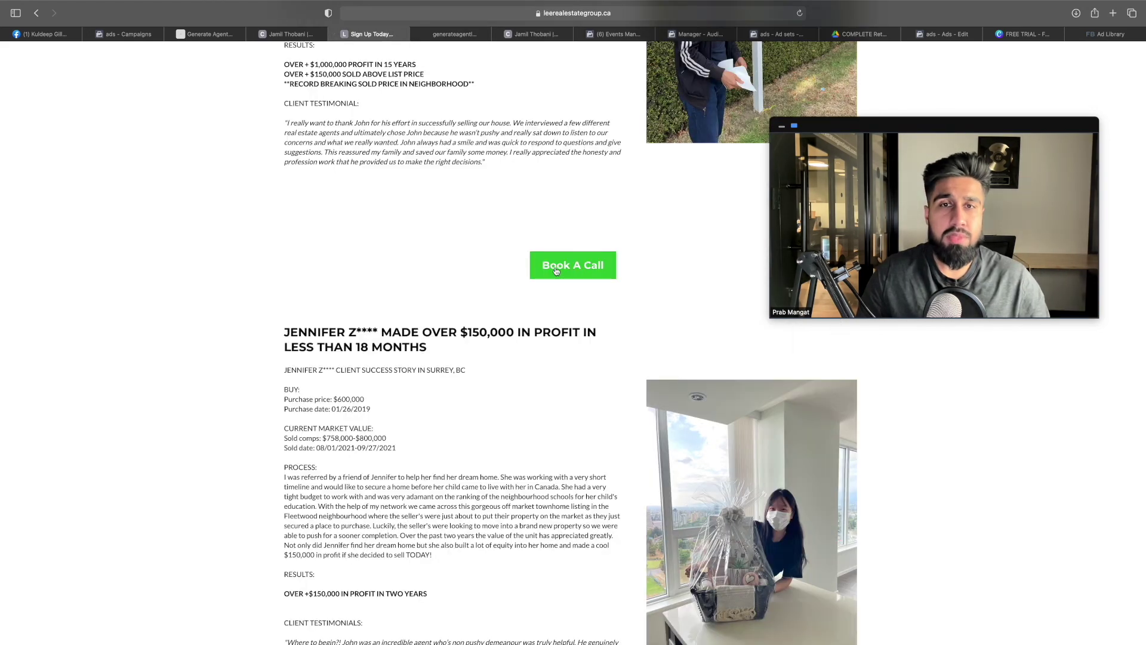
Play the home buyer video and skip through its RESOURCES and guarantees slides to 'Sound Fair Enough?'
scroll(547, 266, "up", 5)
scroll(547, 266, "up", 15)
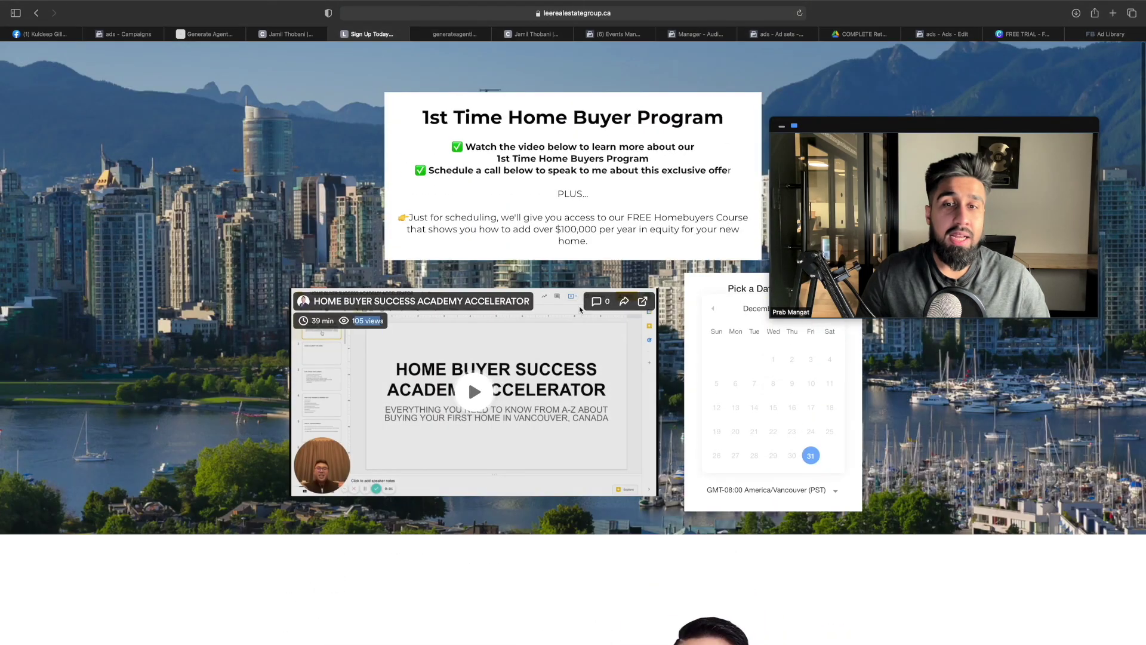
left_click(490, 399)
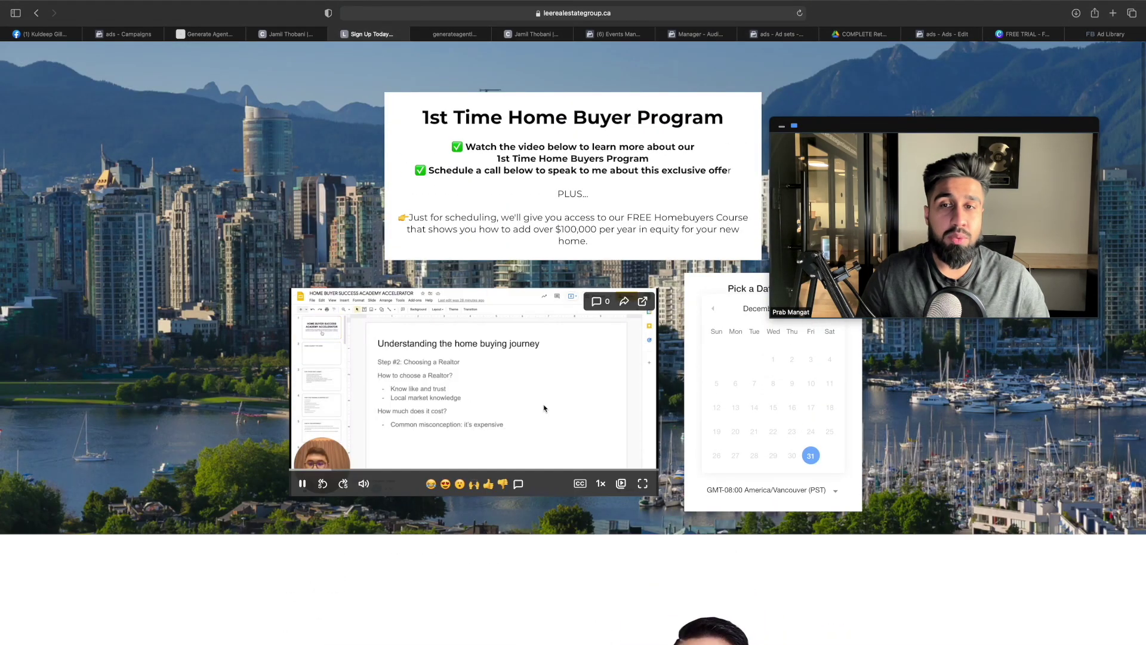
left_click(599, 471)
left_click(610, 470)
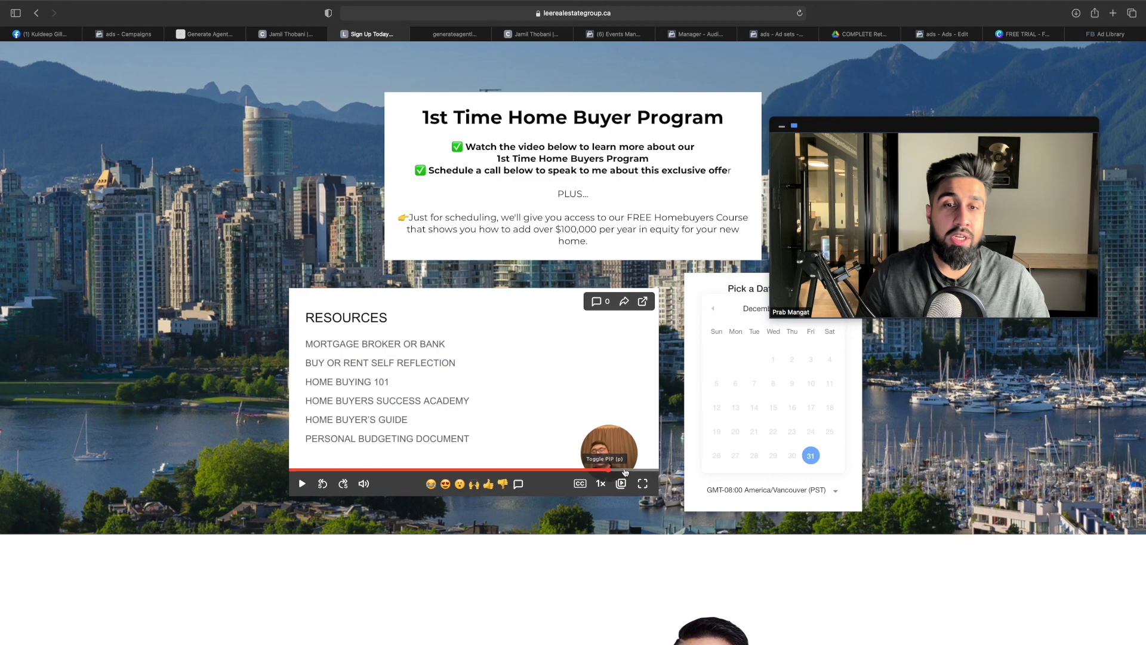
left_click(628, 471)
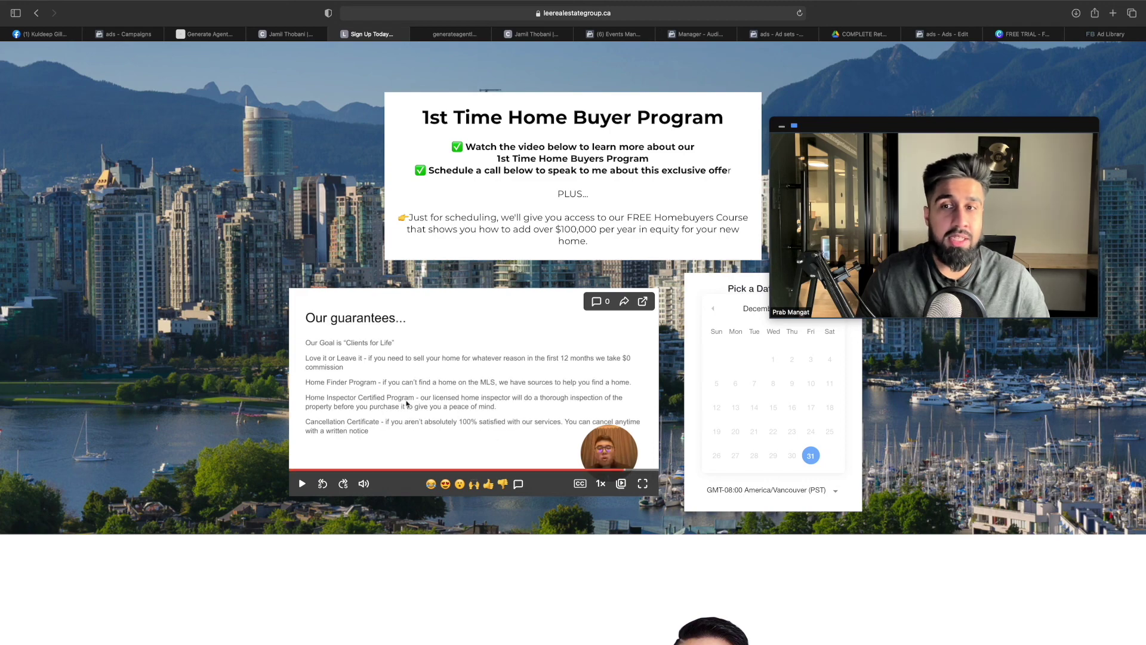
left_click(643, 471)
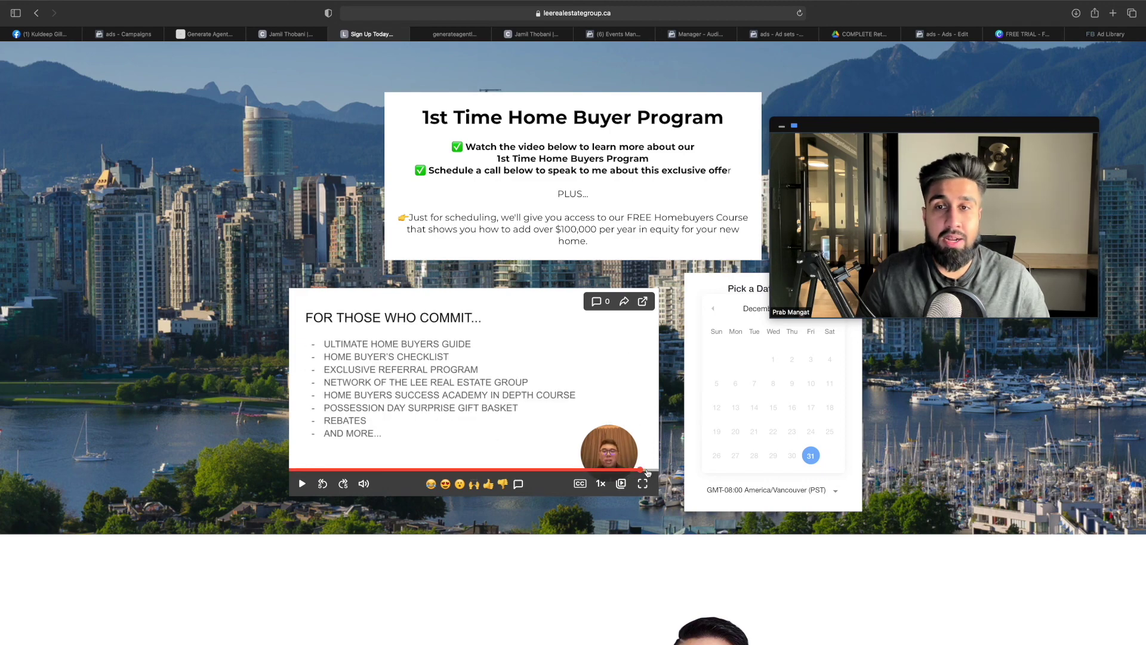
left_click(649, 471)
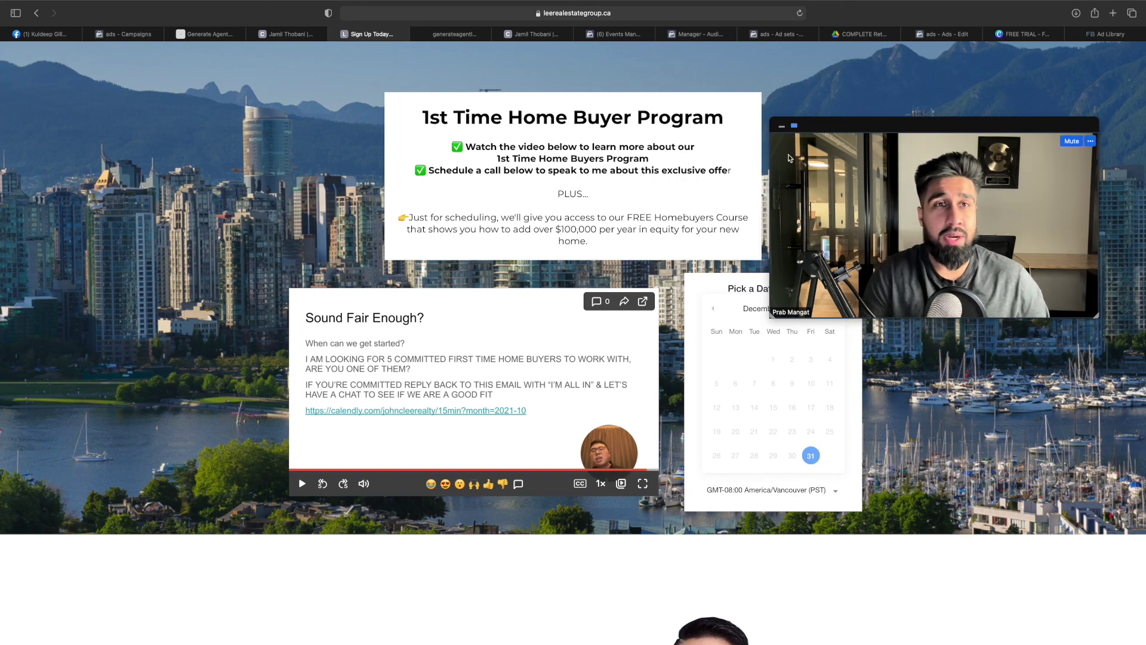
left_click(857, 37)
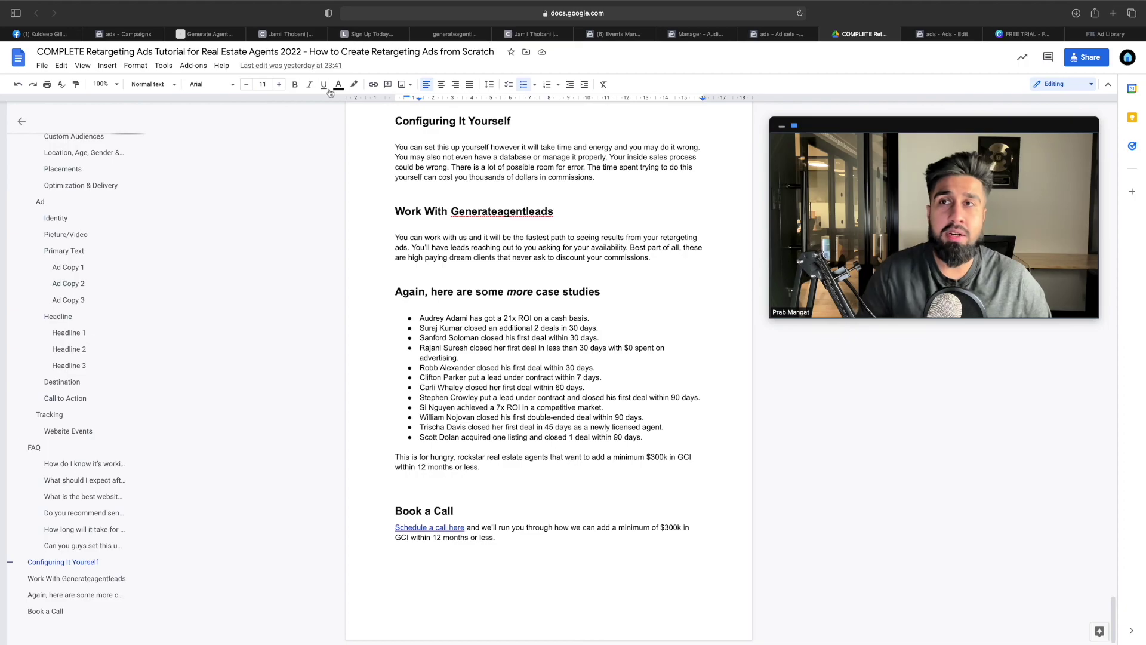
Scroll the generateagentleads.com case studies page to the bottom and partway back up
left_click(224, 35)
scroll(506, 163, "down", 10)
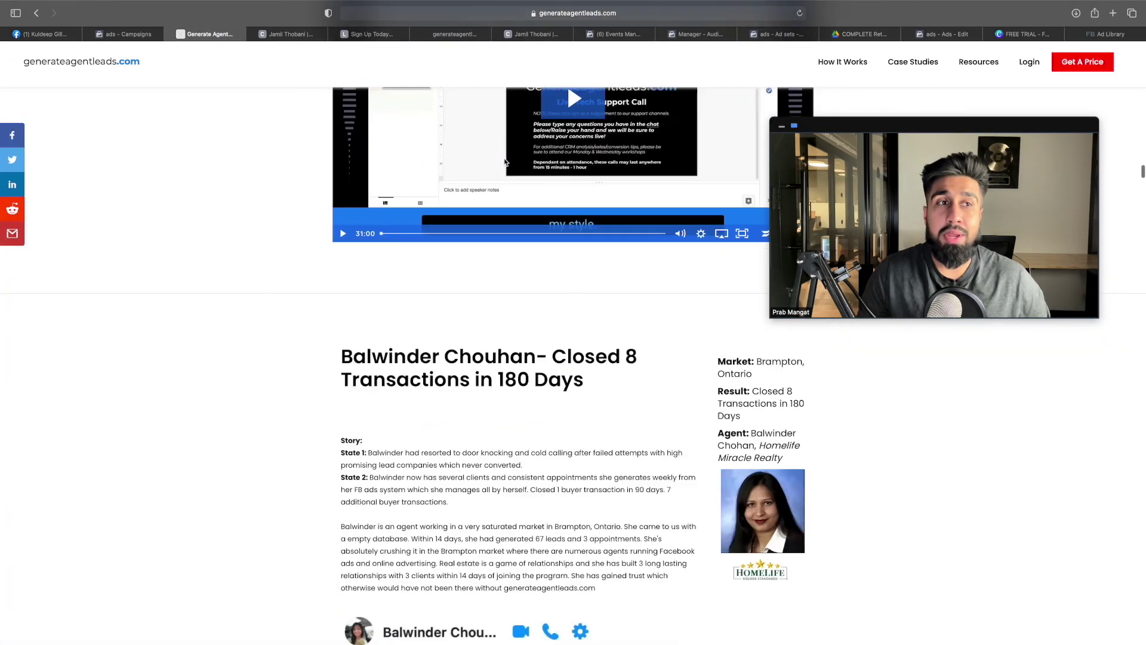
scroll(506, 162, "down", 20)
scroll(502, 164, "down", 20)
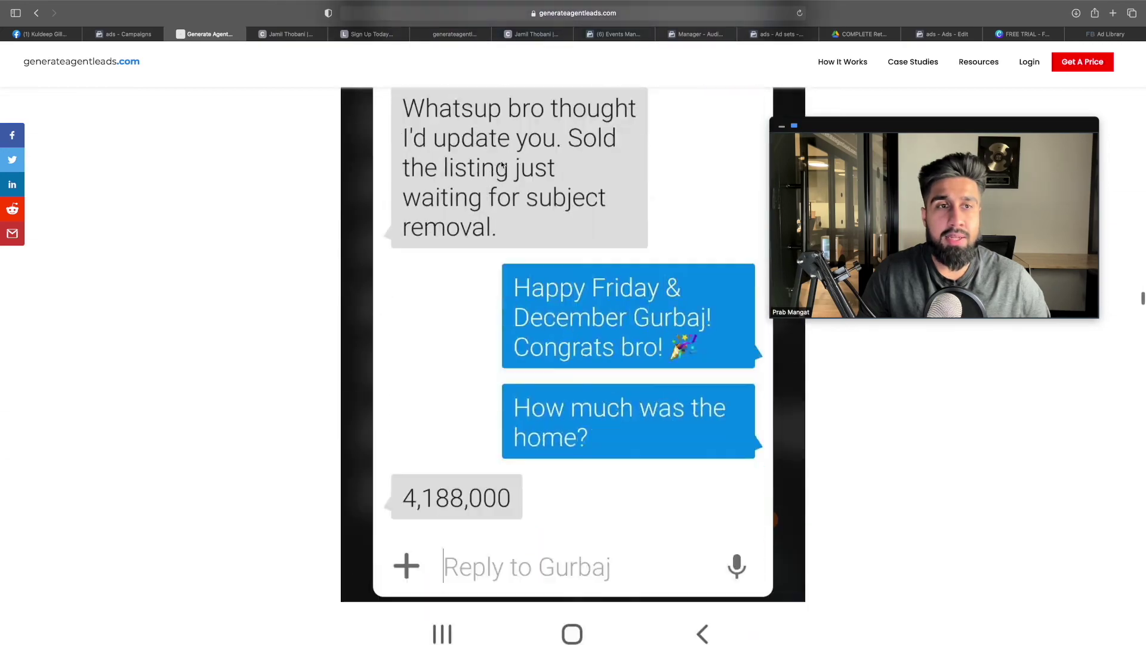
scroll(501, 164, "down", 20)
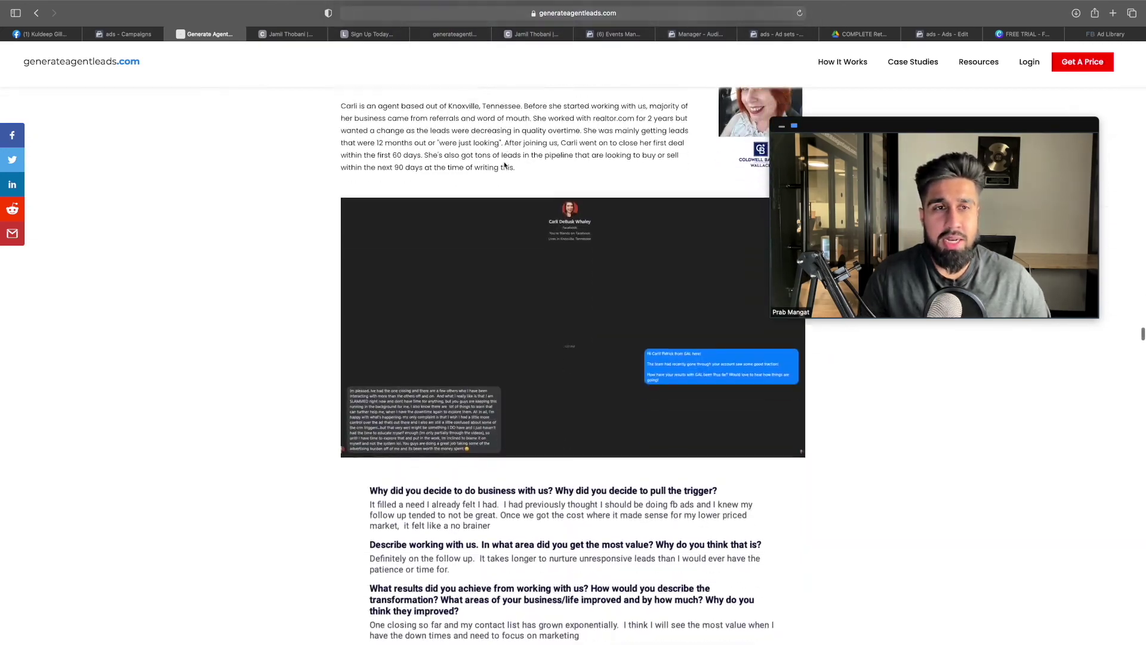
scroll(504, 165, "down", 20)
scroll(504, 165, "down", 15)
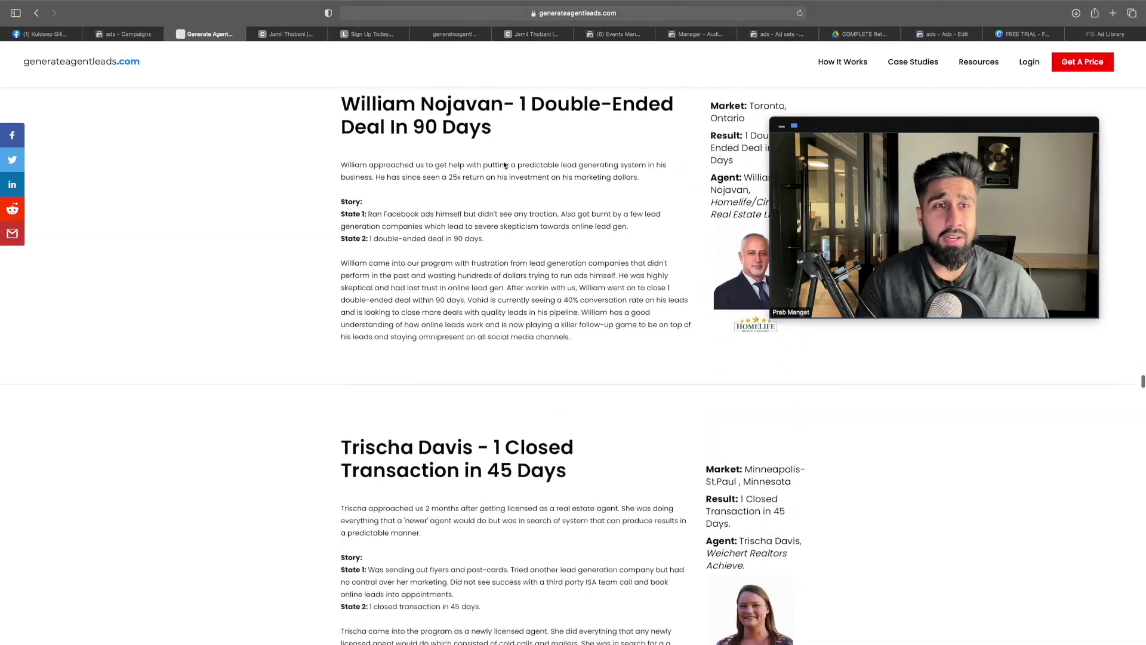
scroll(505, 165, "down", 20)
scroll(504, 164, "down", 20)
scroll(503, 165, "down", 20)
scroll(503, 166, "down", 15)
scroll(504, 165, "down", 4)
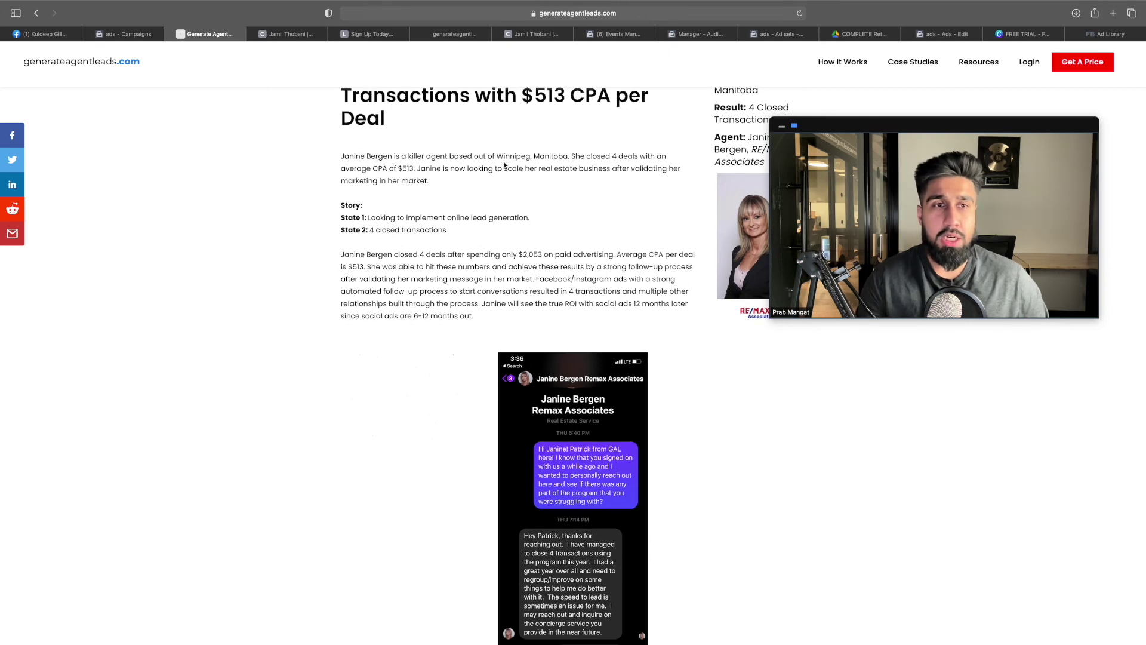
scroll(504, 165, "down", 10)
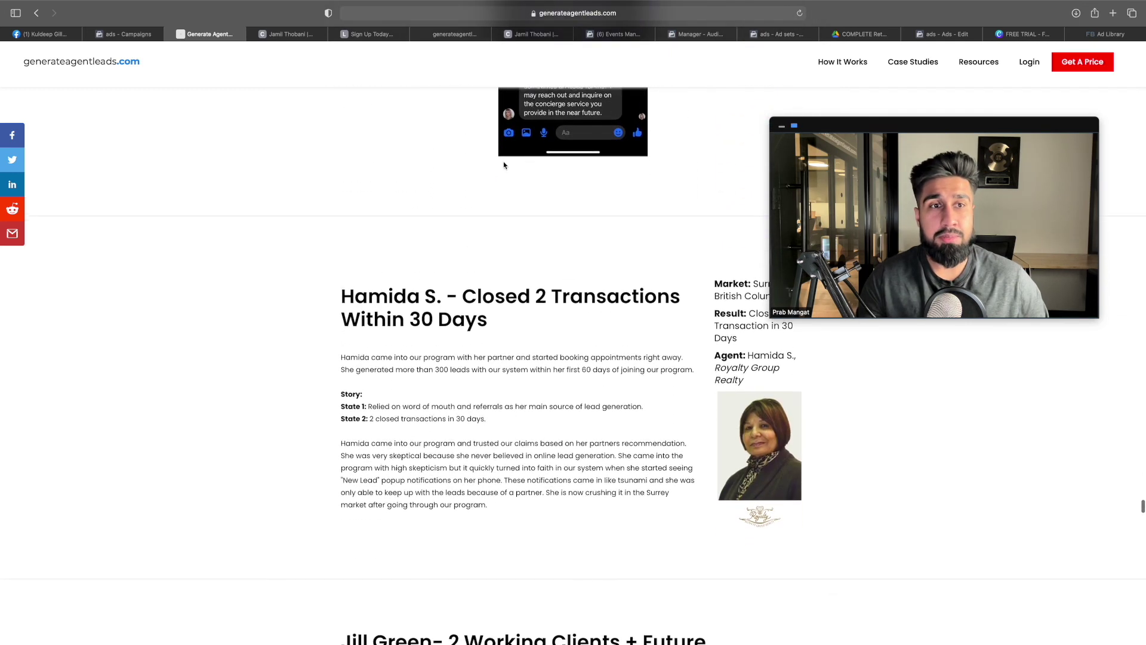
scroll(503, 166, "down", 2)
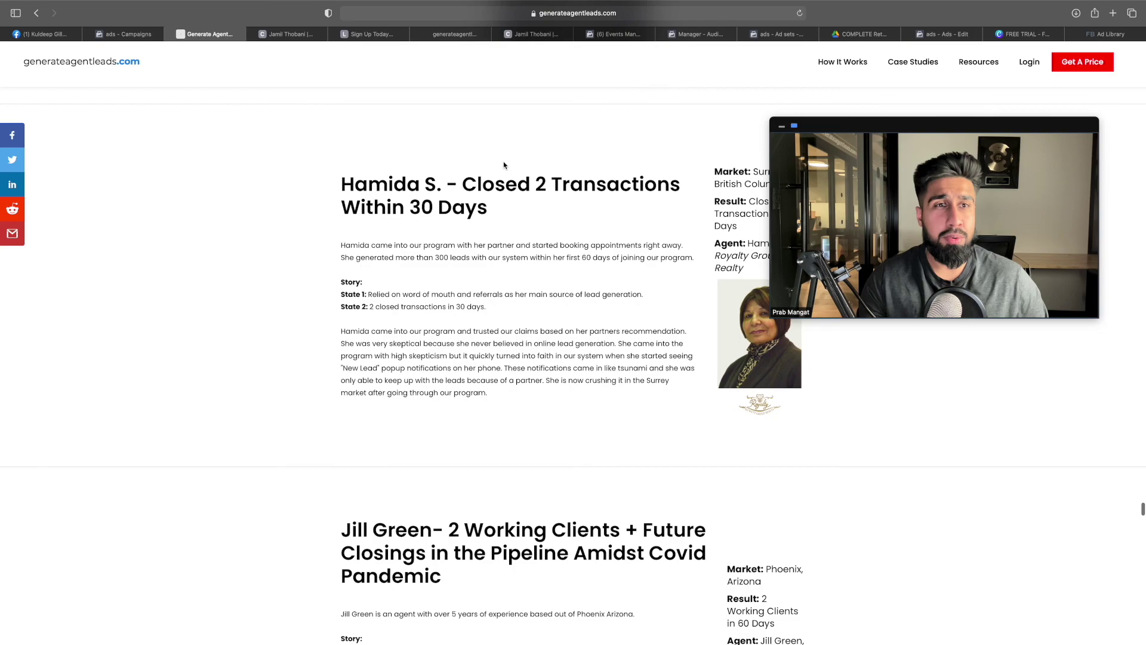
scroll(504, 165, "down", 5)
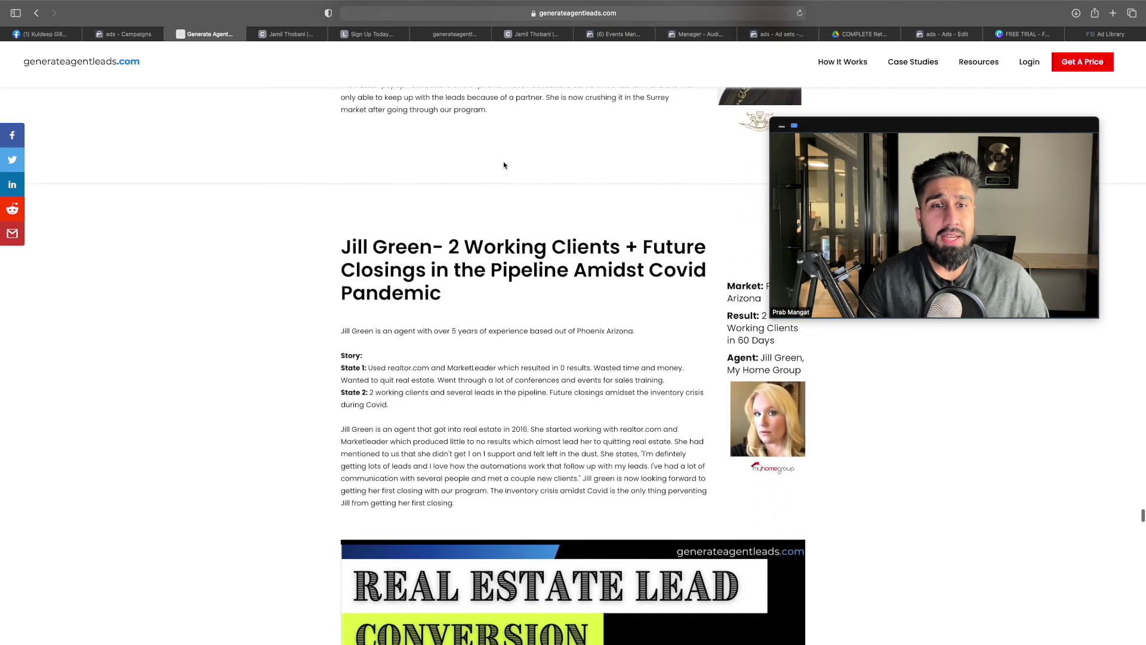
scroll(504, 166, "down", 20)
scroll(503, 165, "down", 20)
scroll(503, 161, "down", 17)
scroll(505, 163, "down", 3)
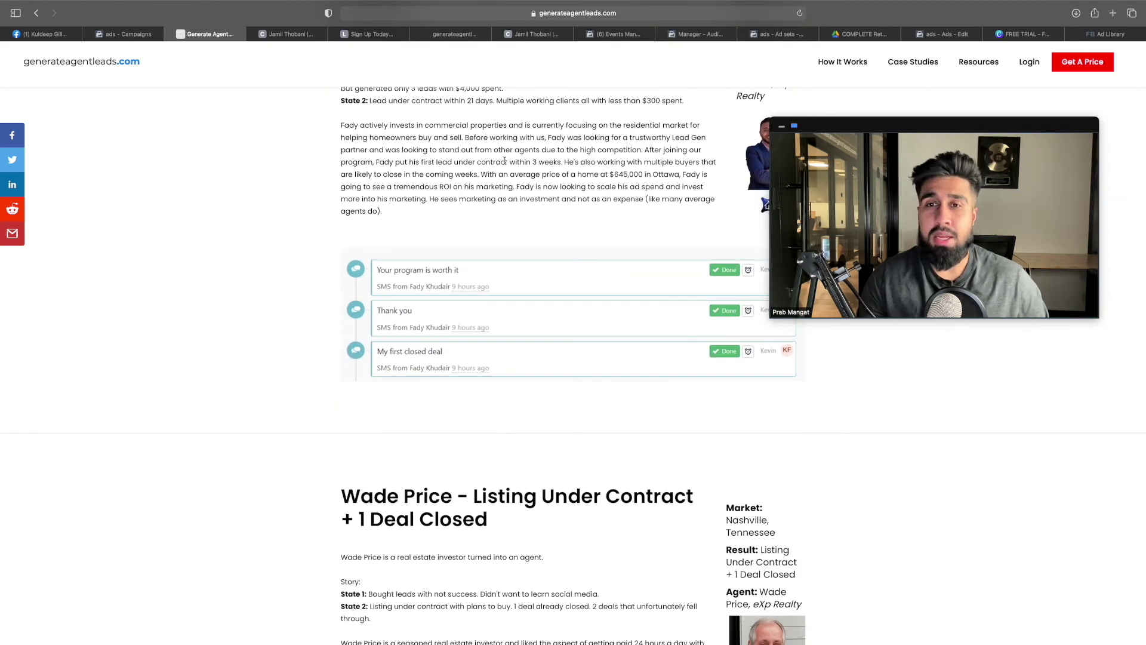
scroll(505, 161, "down", 18)
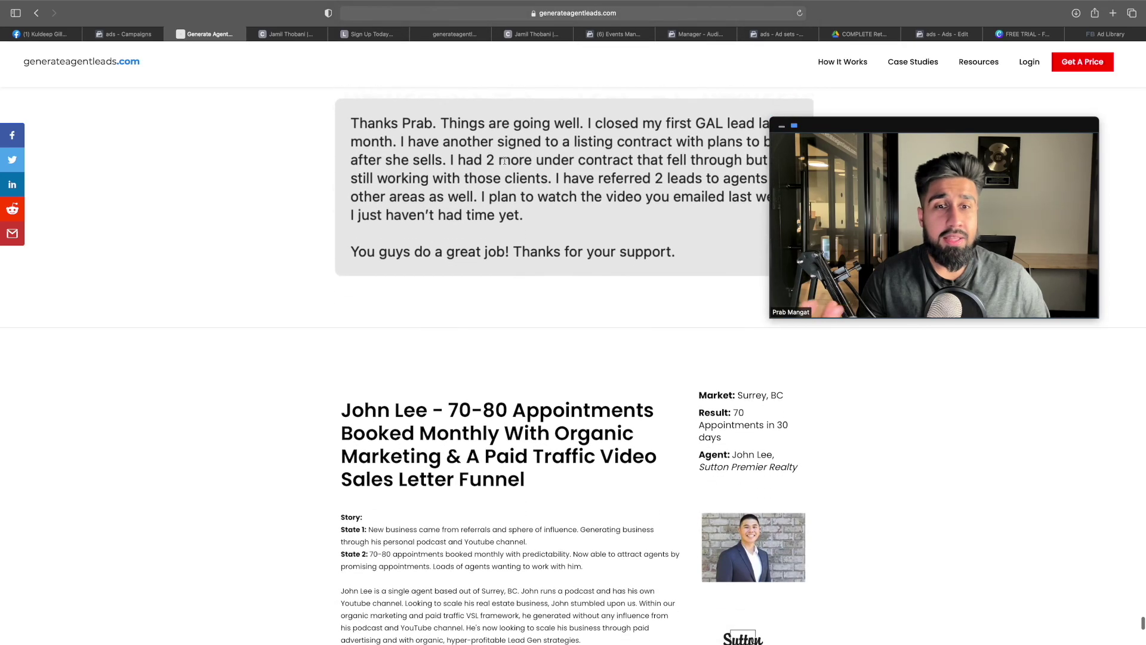
scroll(504, 161, "down", 18)
scroll(505, 161, "up", 20)
scroll(507, 165, "up", 20)
scroll(506, 170, "up", 20)
scroll(357, 127, "up", 5)
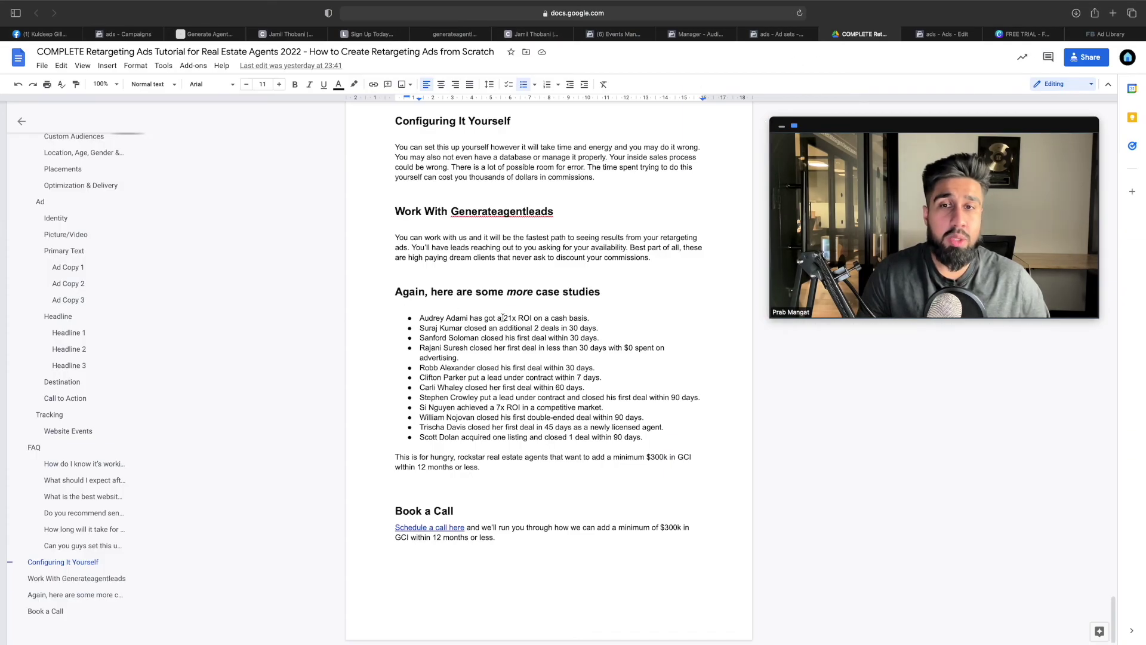
Highlight the results in the eight case-study bullets, such as 21x ROI and within 30 days
left_click_drag(502, 318, 539, 313)
left_click_drag(450, 329, 517, 333)
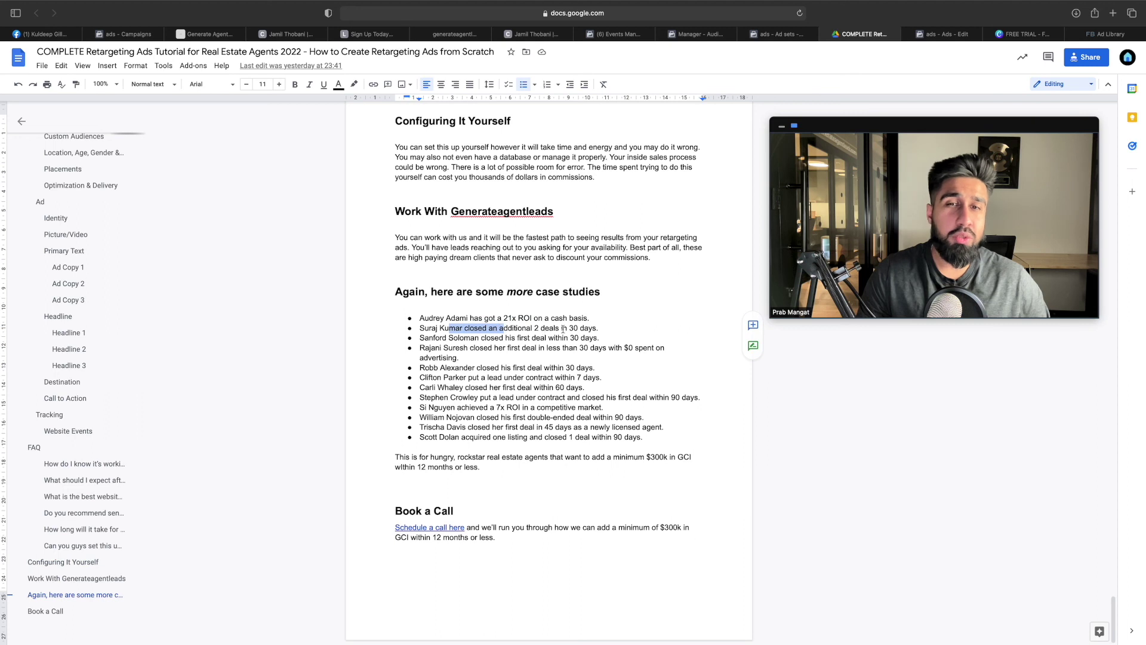
left_click_drag(435, 338, 467, 338)
left_click_drag(540, 338, 595, 337)
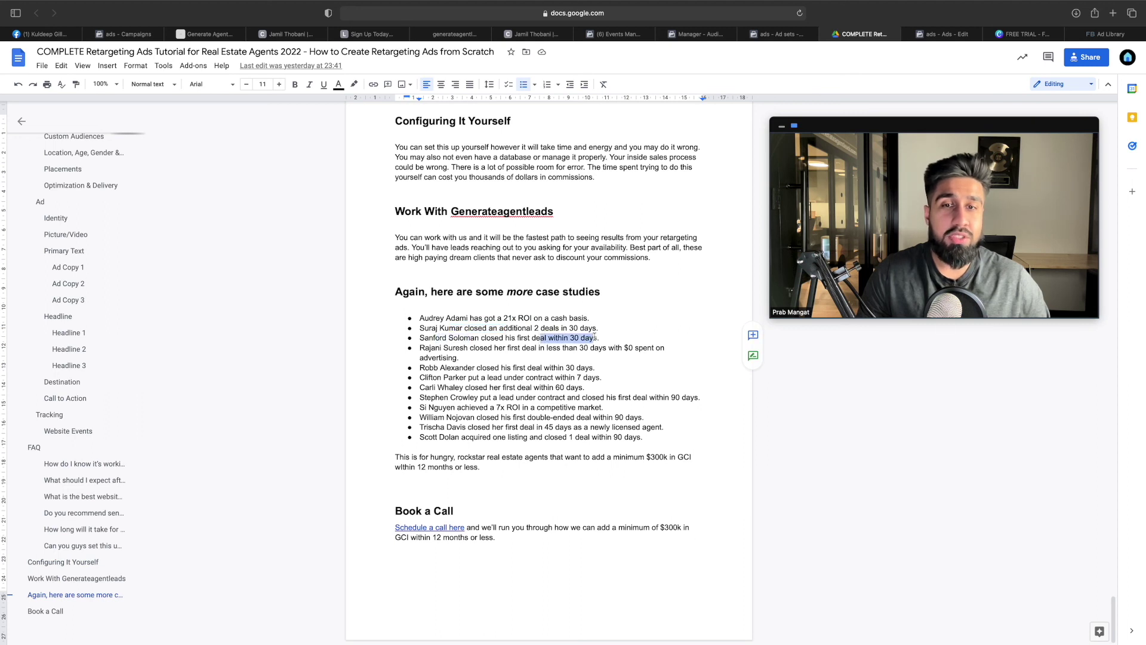
left_click_drag(437, 348, 600, 349)
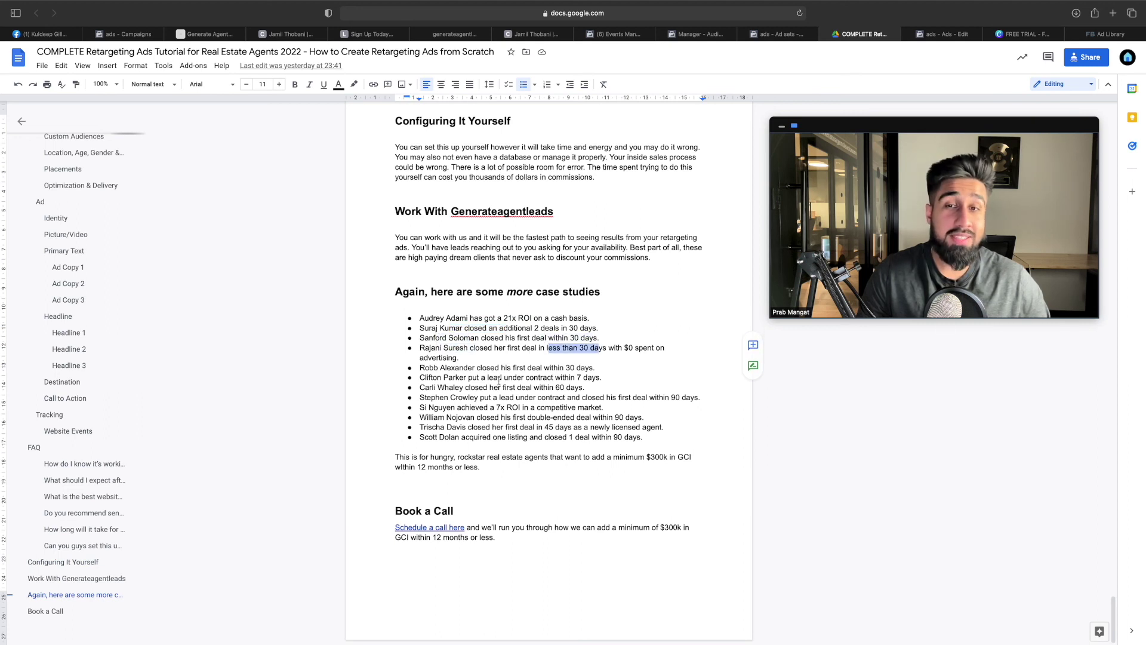
left_click_drag(444, 368, 593, 369)
left_click_drag(456, 377, 594, 379)
left_click_drag(429, 387, 490, 398)
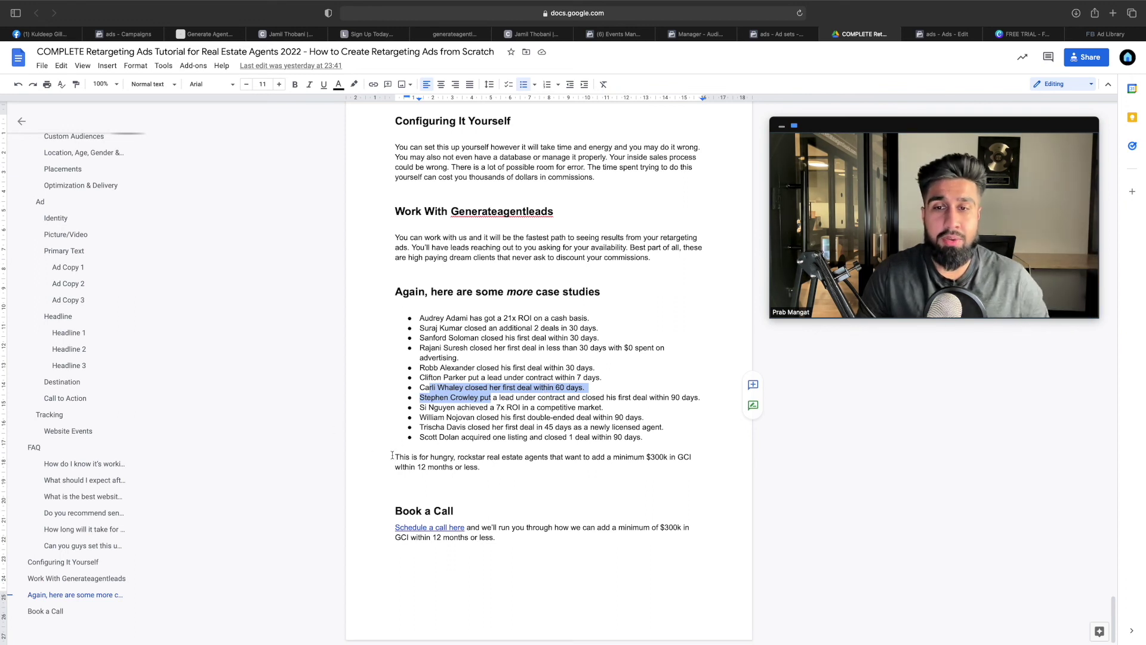
left_click(496, 470)
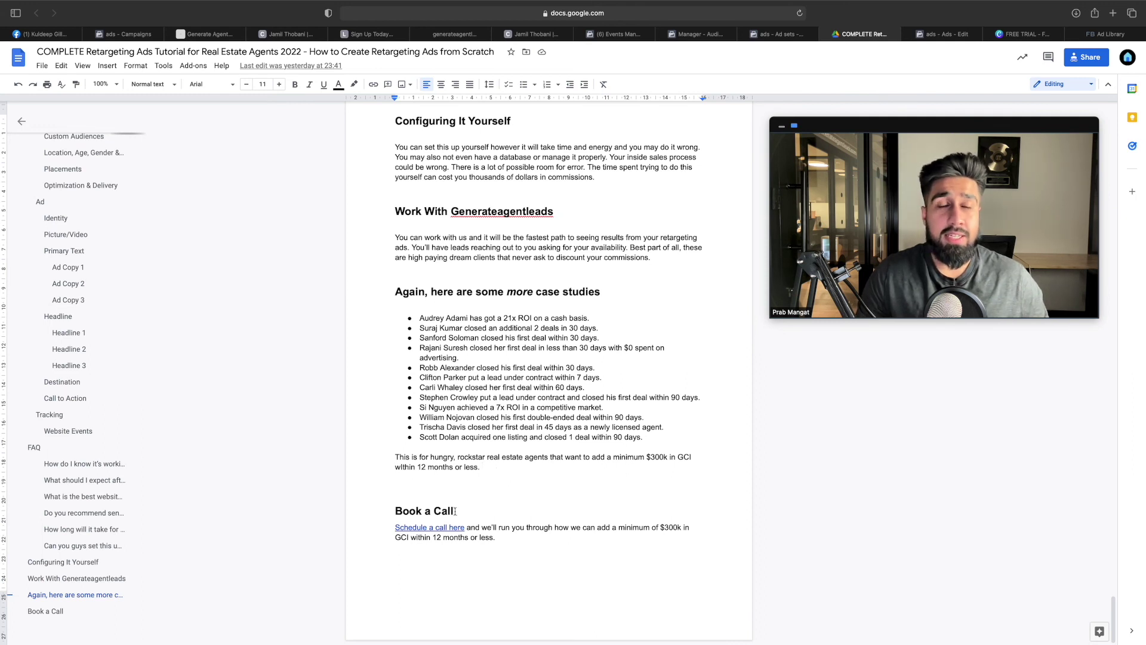
left_click(204, 34)
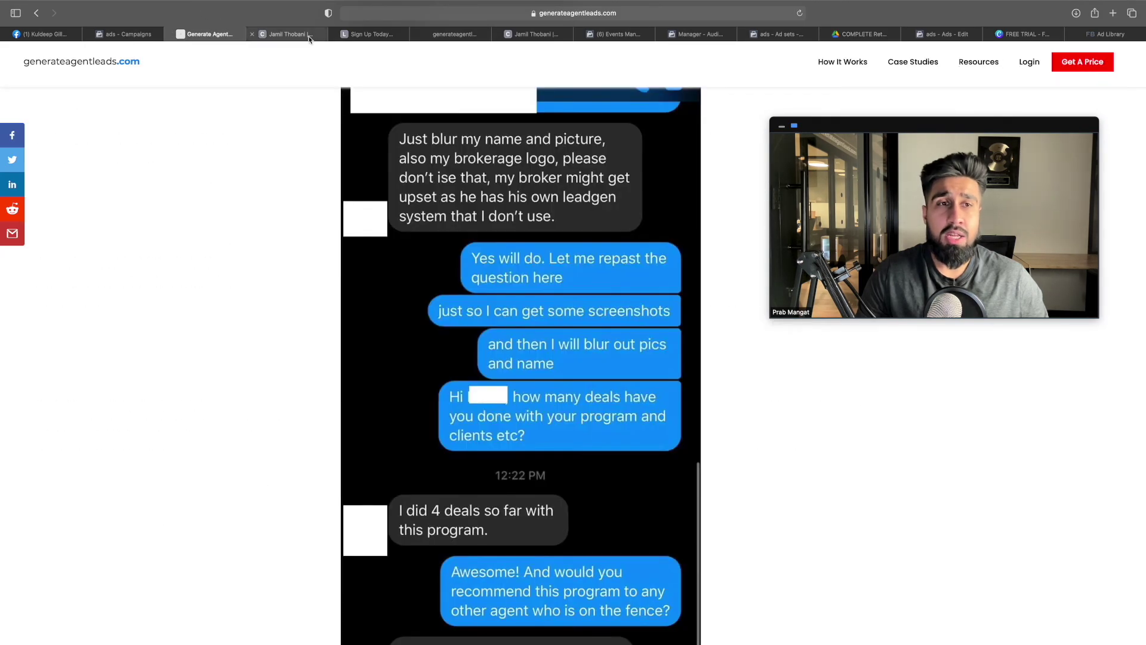
Back in the tutorial, scroll up through the FAQ and down to Configuring It Yourself
left_click(855, 36)
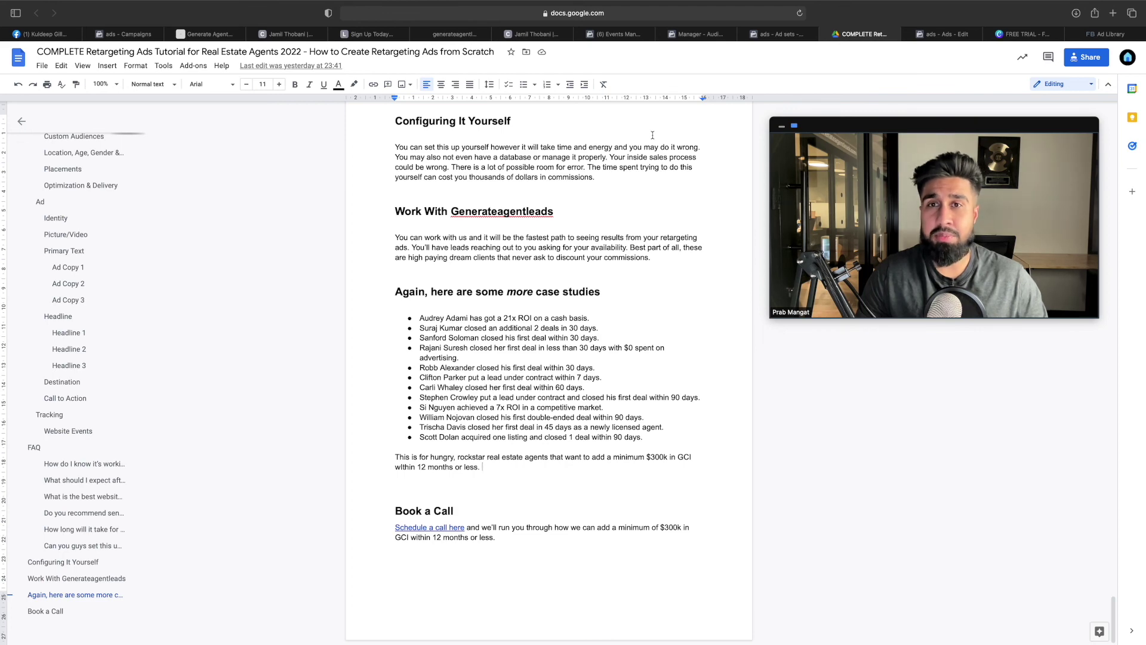
scroll(653, 135, "up", 5)
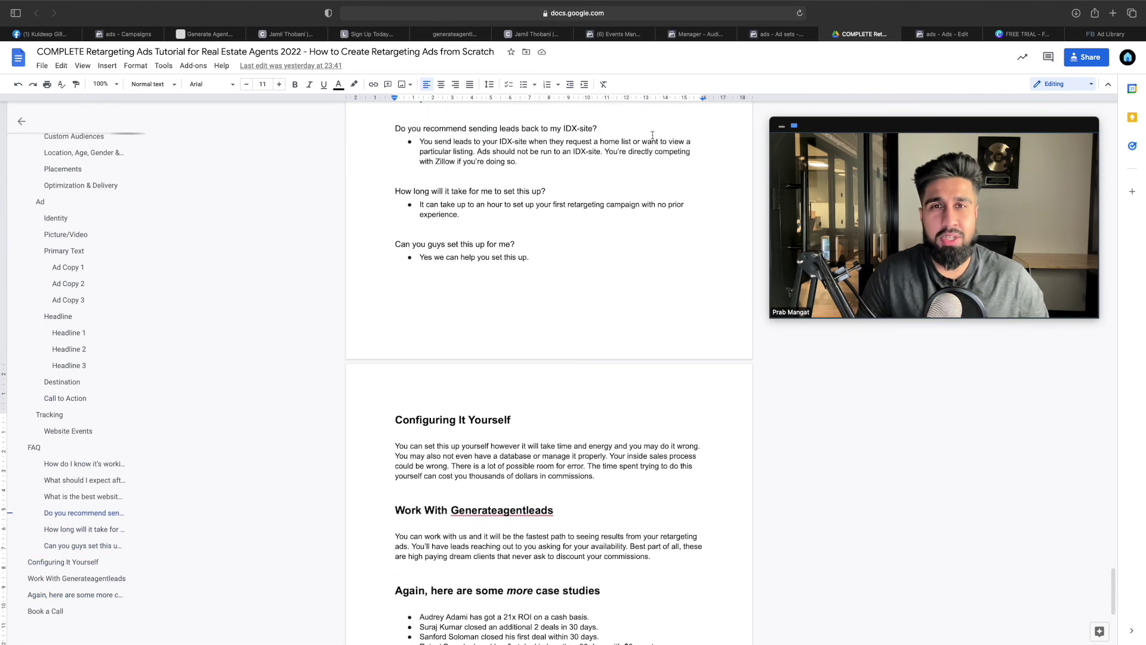
scroll(653, 135, "up", 5)
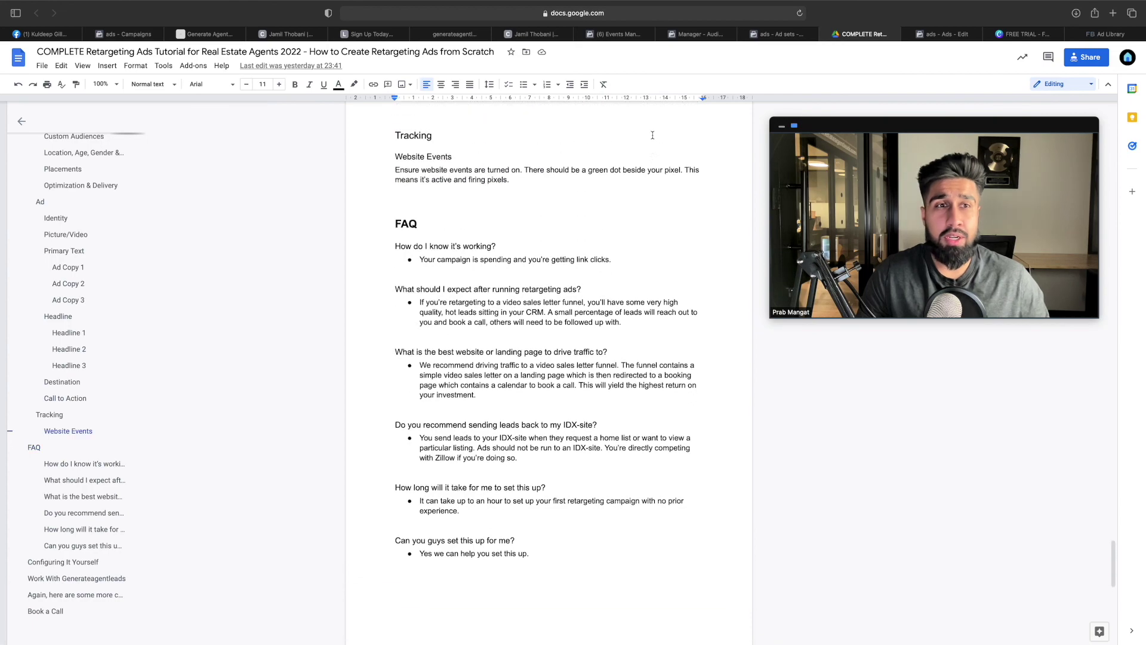
scroll(653, 135, "up", 10)
scroll(652, 135, "down", 20)
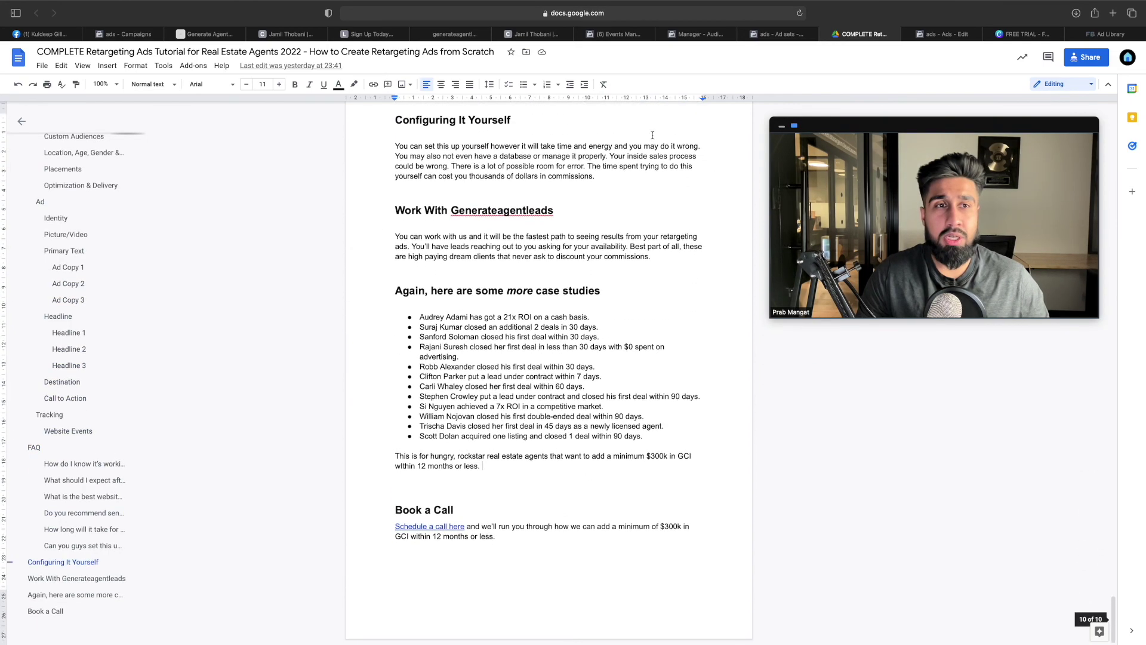